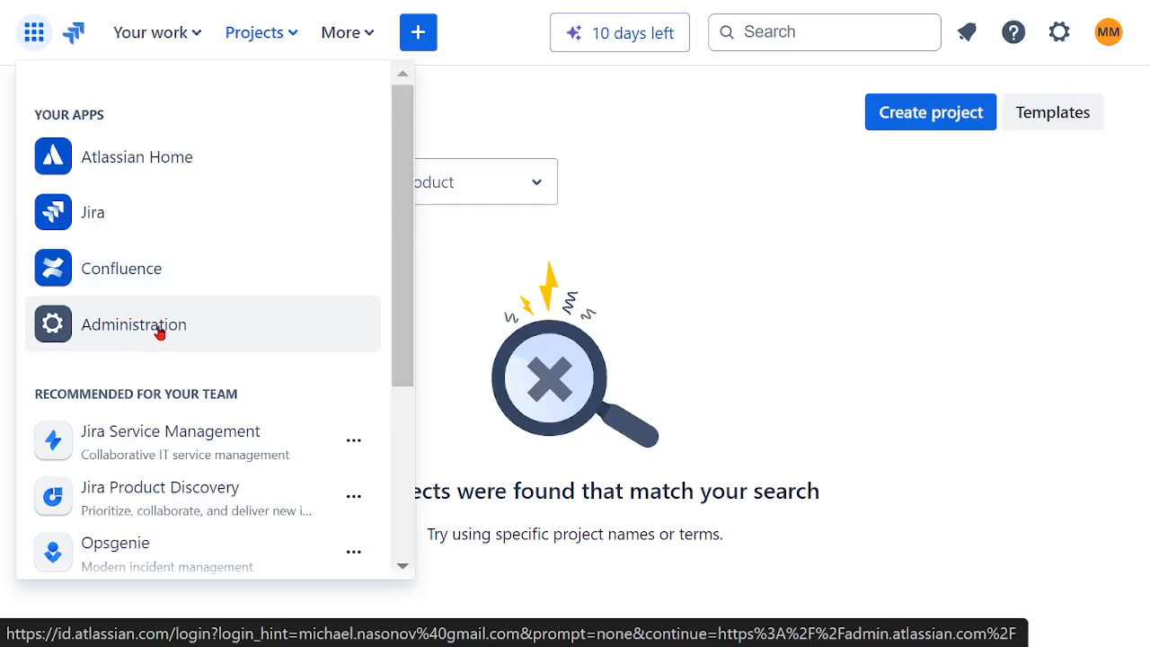
Step: Review the available apps, recommended products and additional links in the Atlassian app switcher
scroll(160, 330, "down", 3)
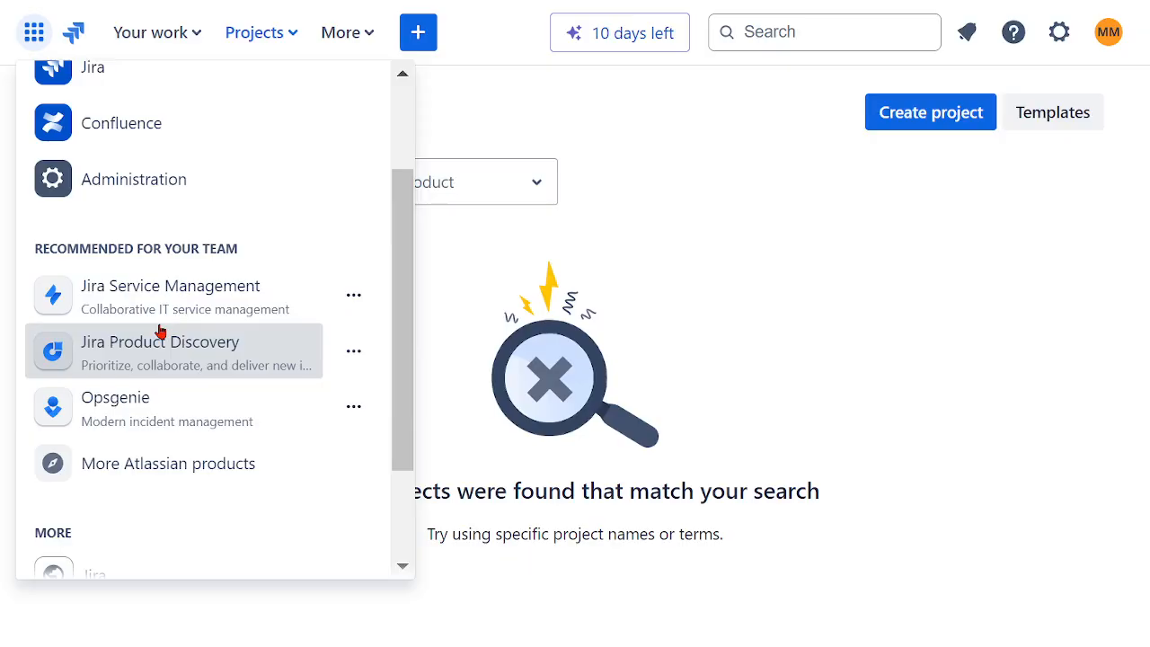
scroll(240, 296, "down", 3)
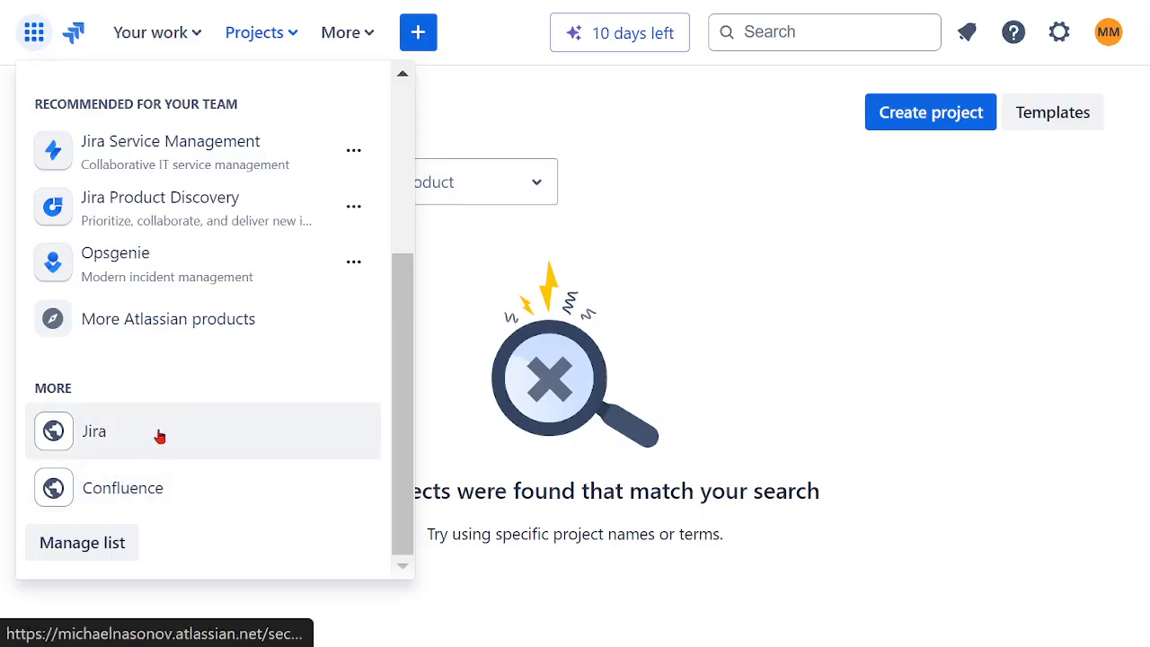
left_click(766, 350)
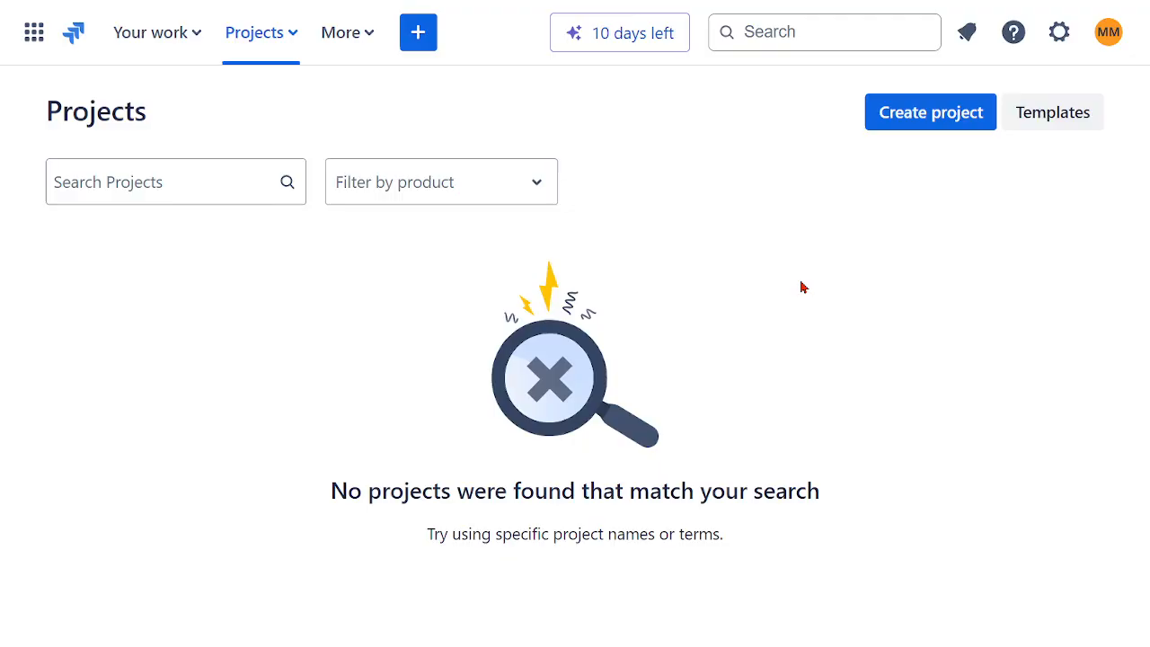
Step: Look over the work assigned to you and the recent projects and project options offered in the main navigation
left_click(199, 44)
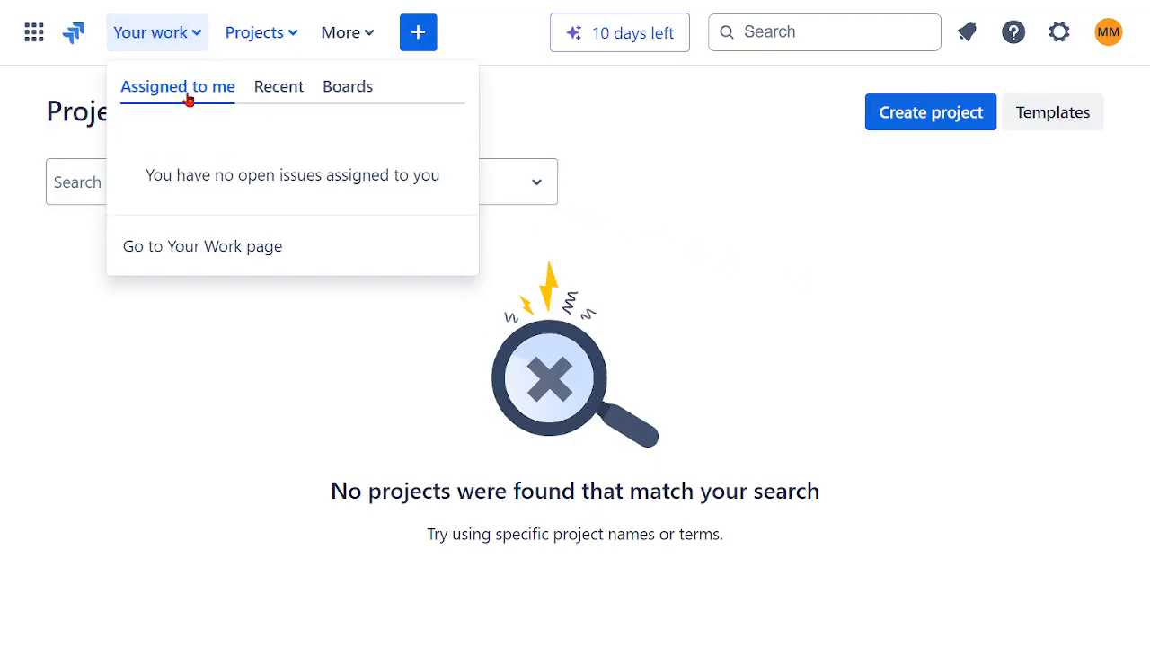
left_click(629, 195)
left_click(295, 40)
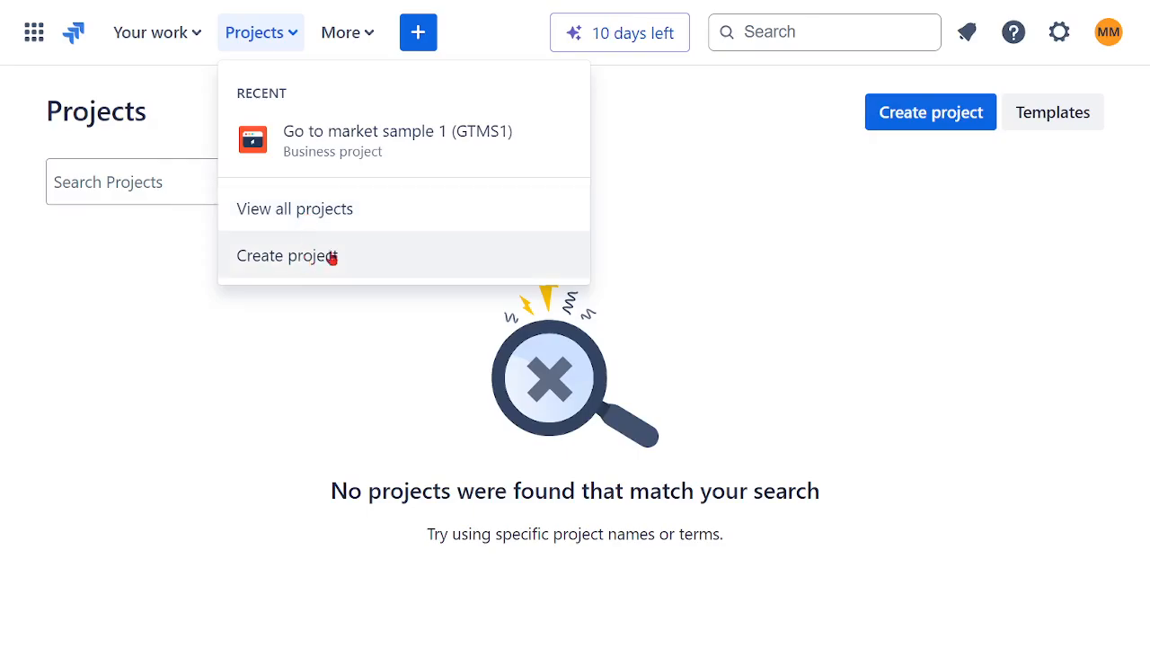
left_click(679, 253)
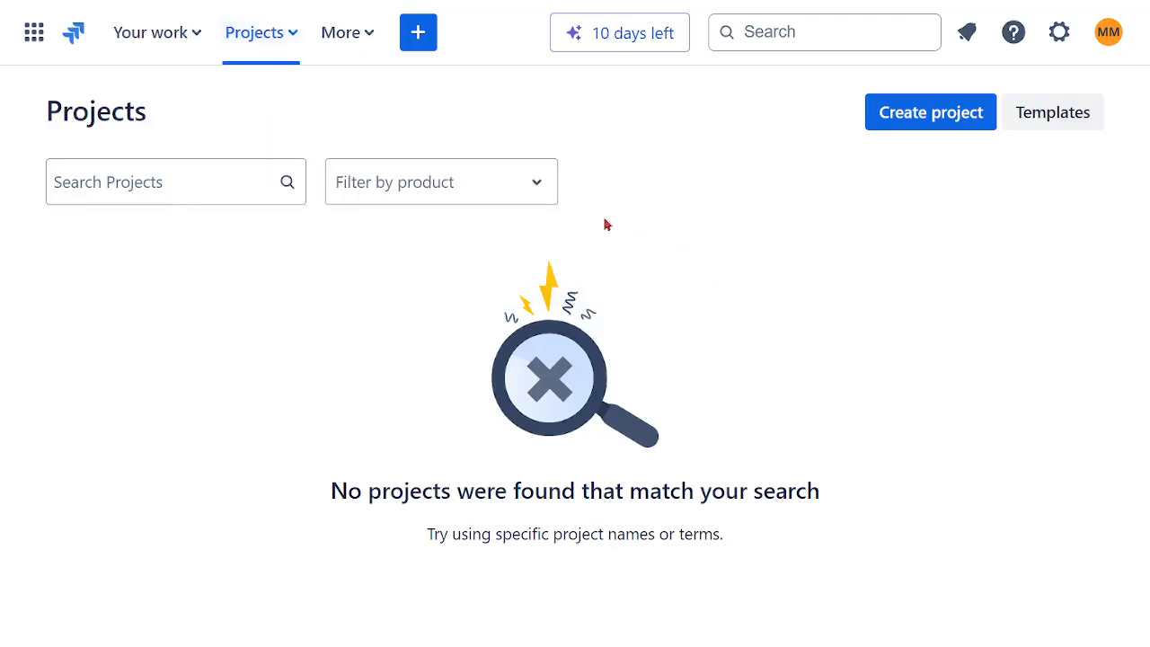
Step: Look through the additional navigation options for filters, dashboards, teams, plans and apps
left_click(366, 40)
left_click(367, 97)
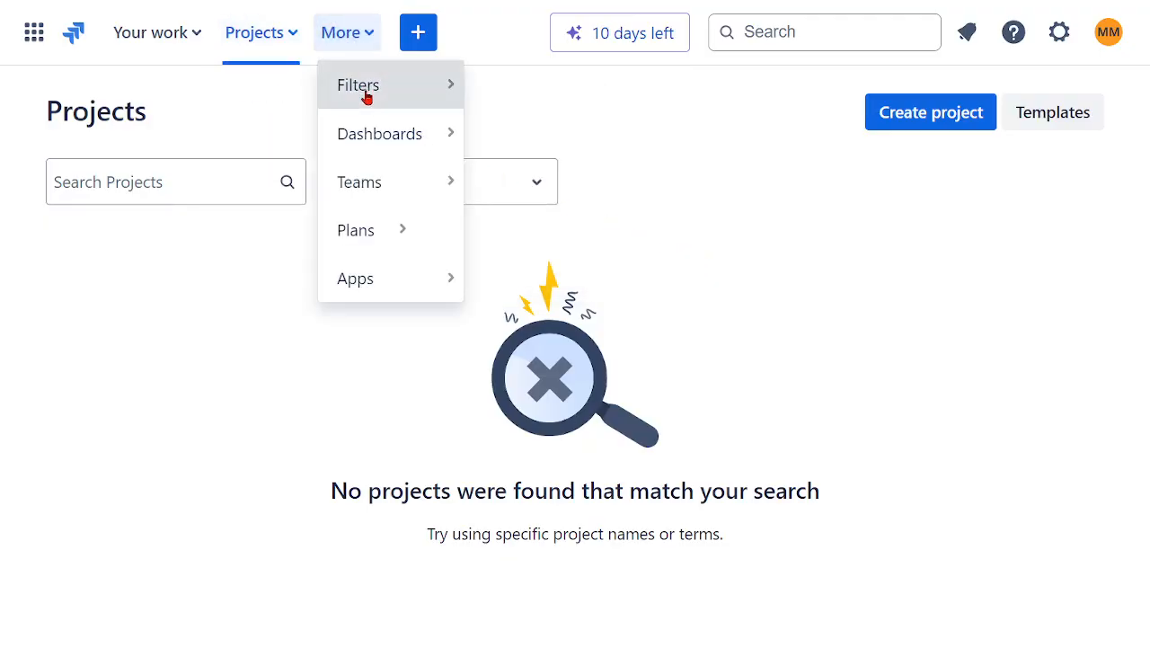
left_click(377, 135)
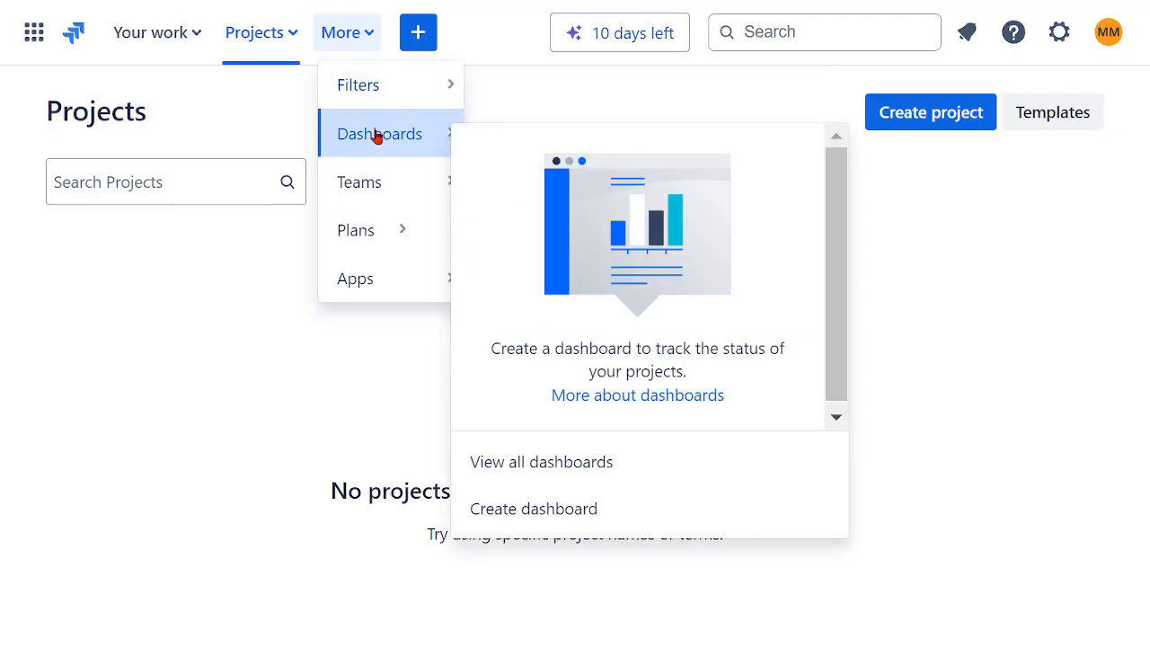
left_click(381, 184)
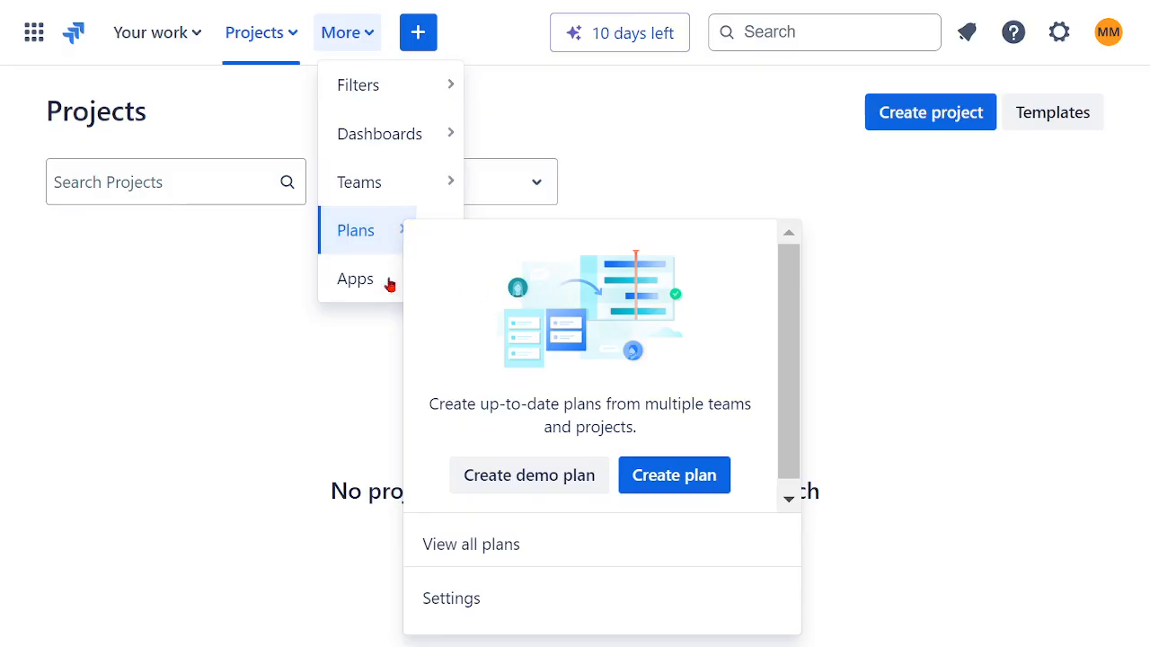
mouse_move(364, 289)
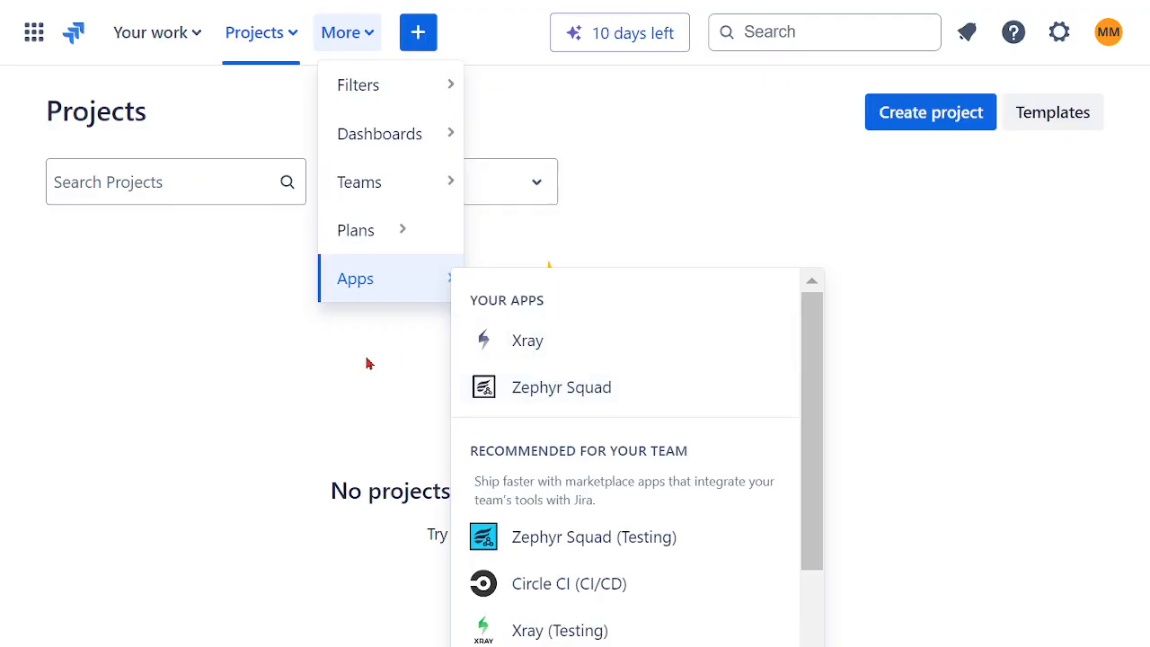
left_click(531, 125)
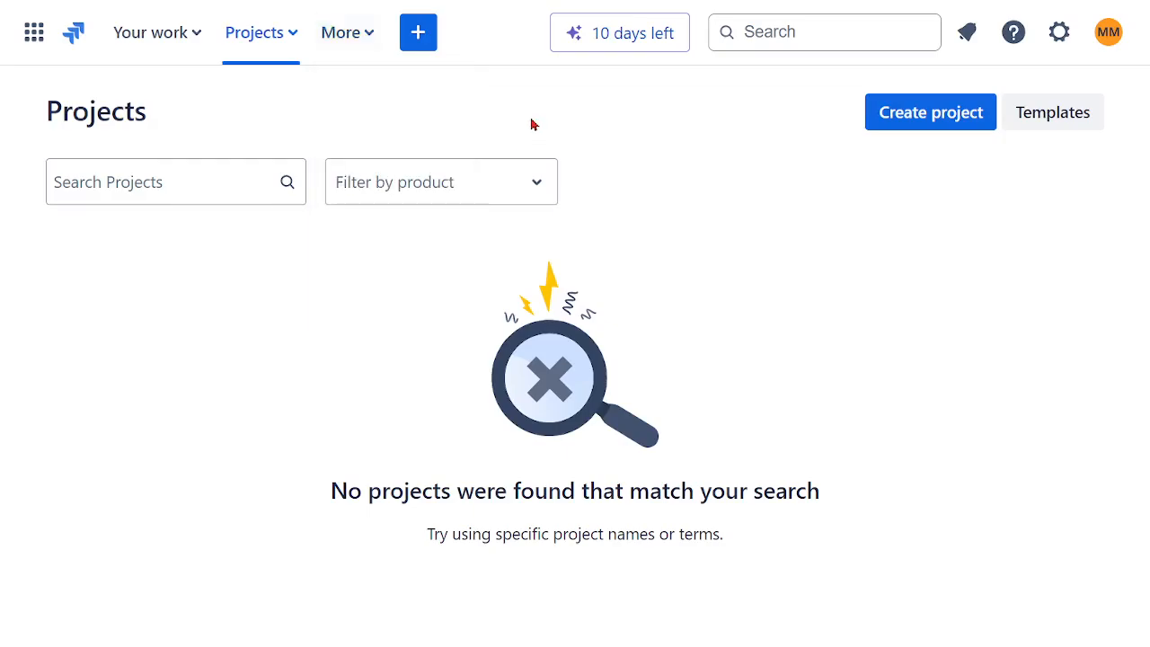
Step: Check the project and issue type choices in the new issue form, and cancel the issue creation
left_click(420, 36)
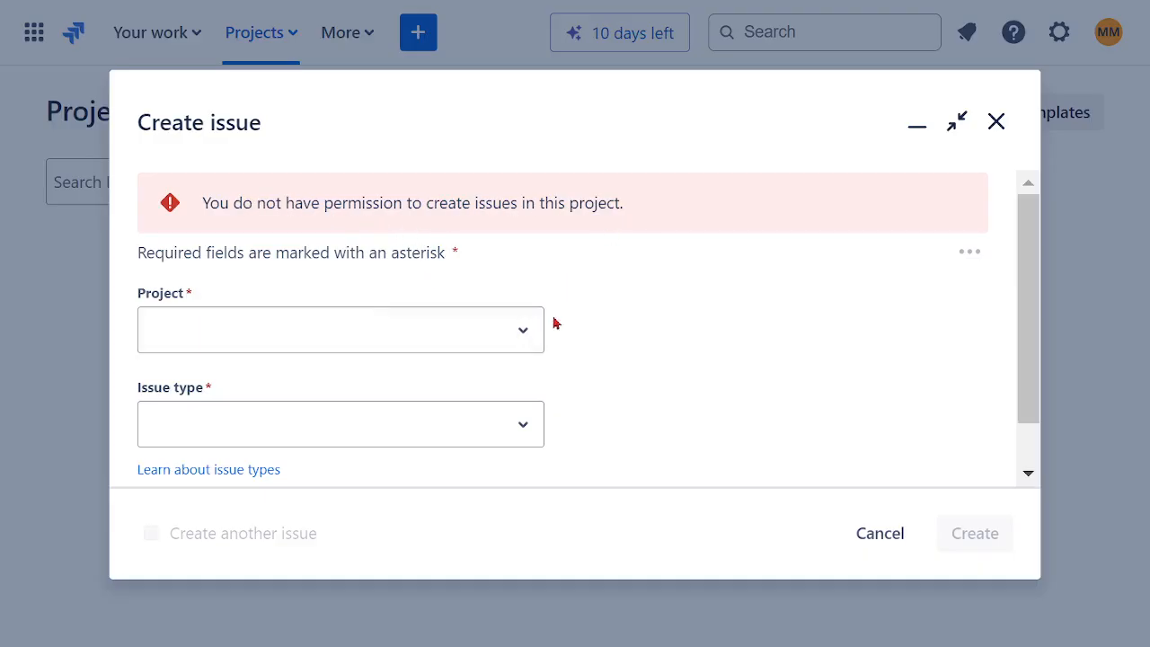
left_click(529, 339)
left_click(604, 395)
left_click(536, 431)
left_click(822, 355)
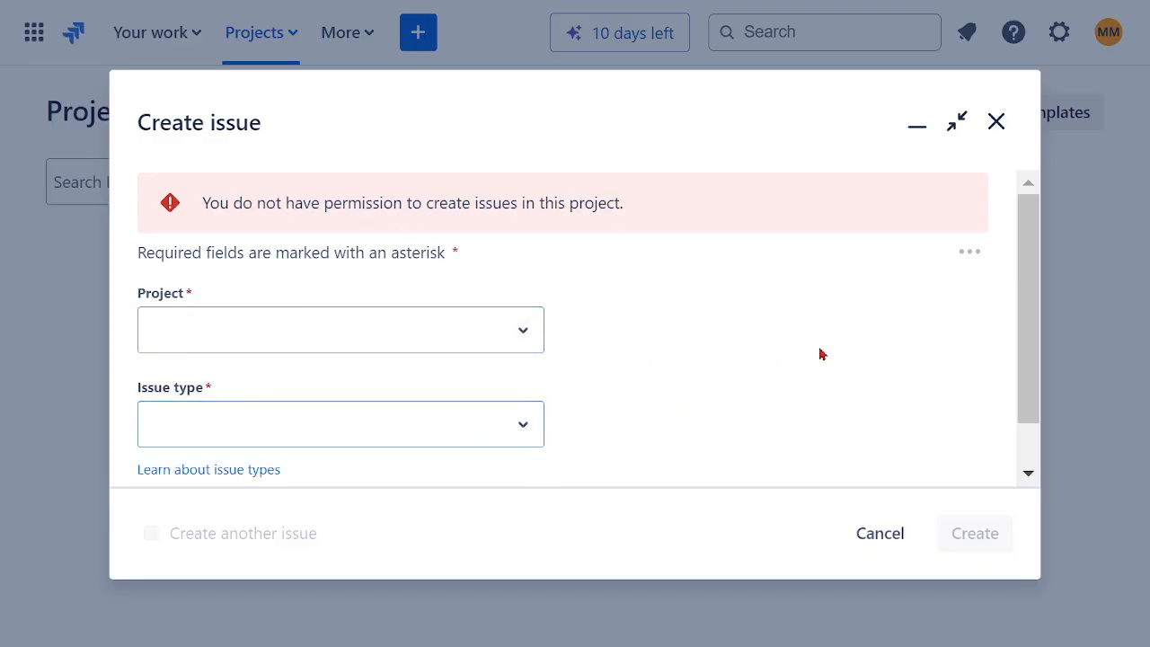
left_click(891, 545)
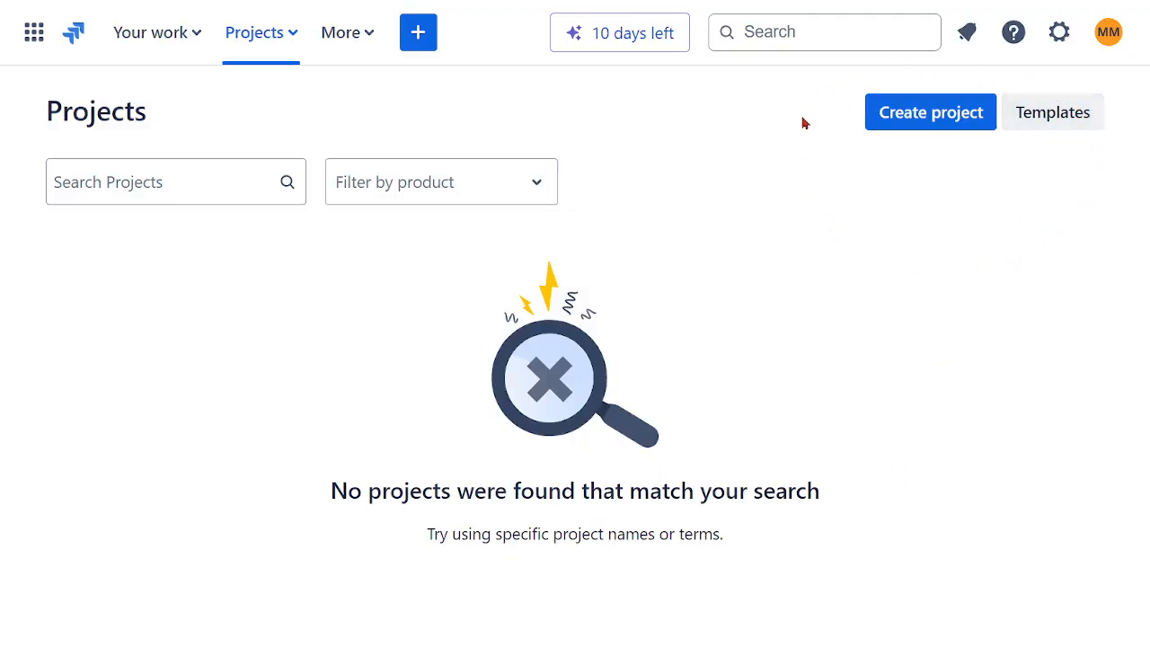
Step: Preview the Kanban, Work requests, Scrum and Customer service project templates, and close the template preview
left_click(1050, 126)
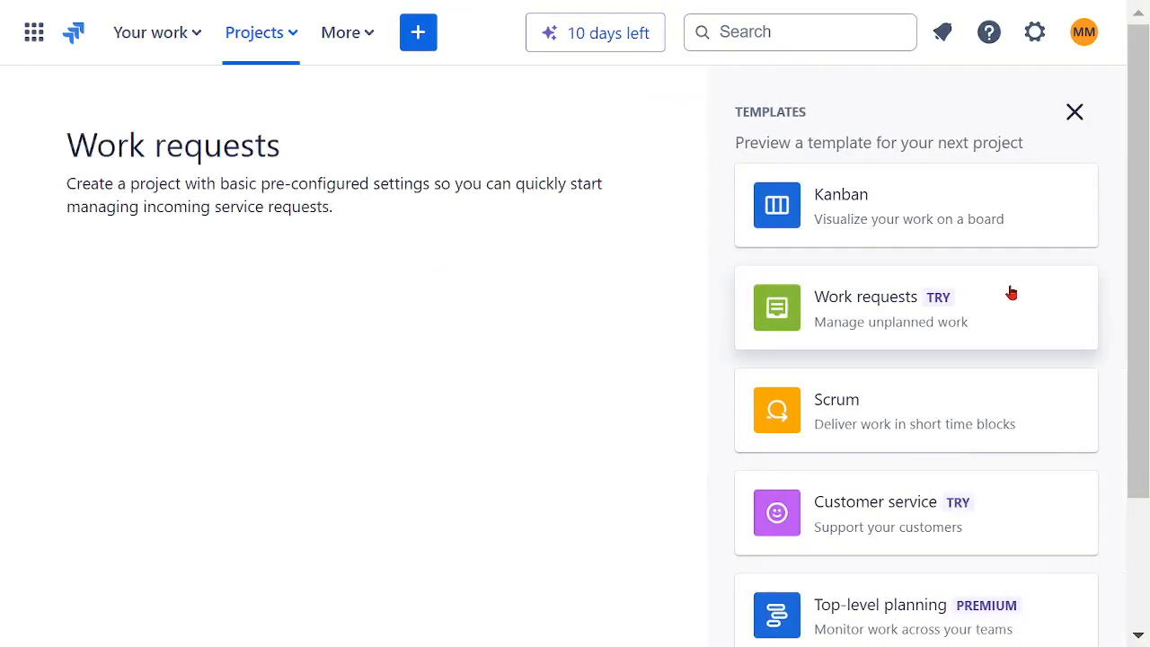
left_click(929, 230)
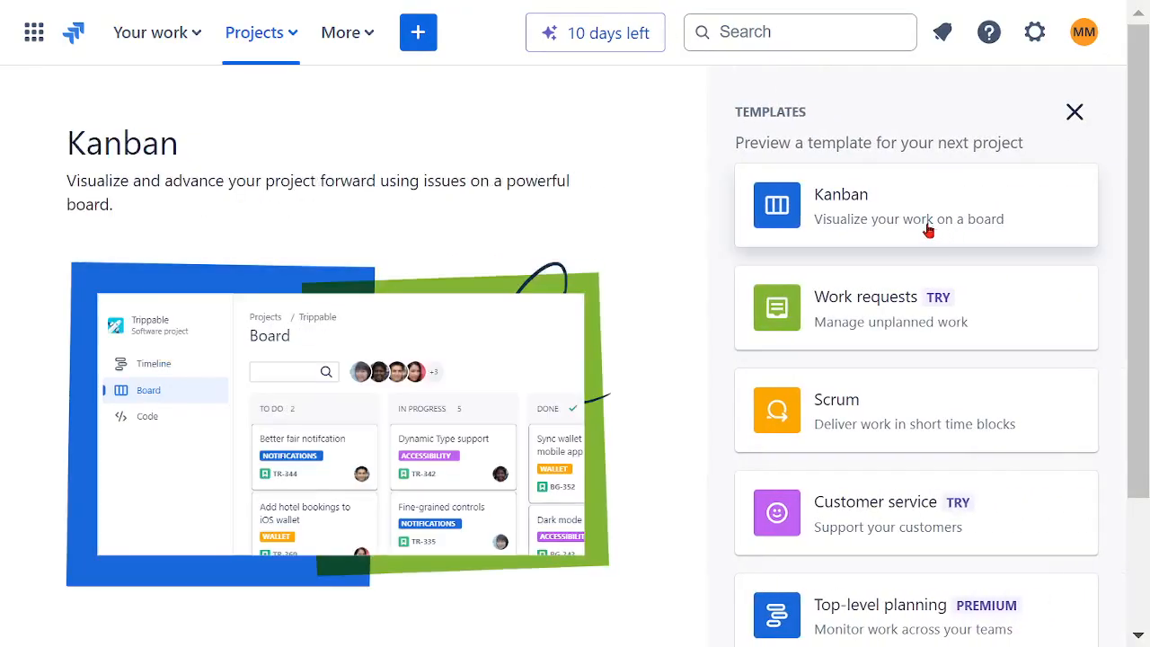
left_click(881, 315)
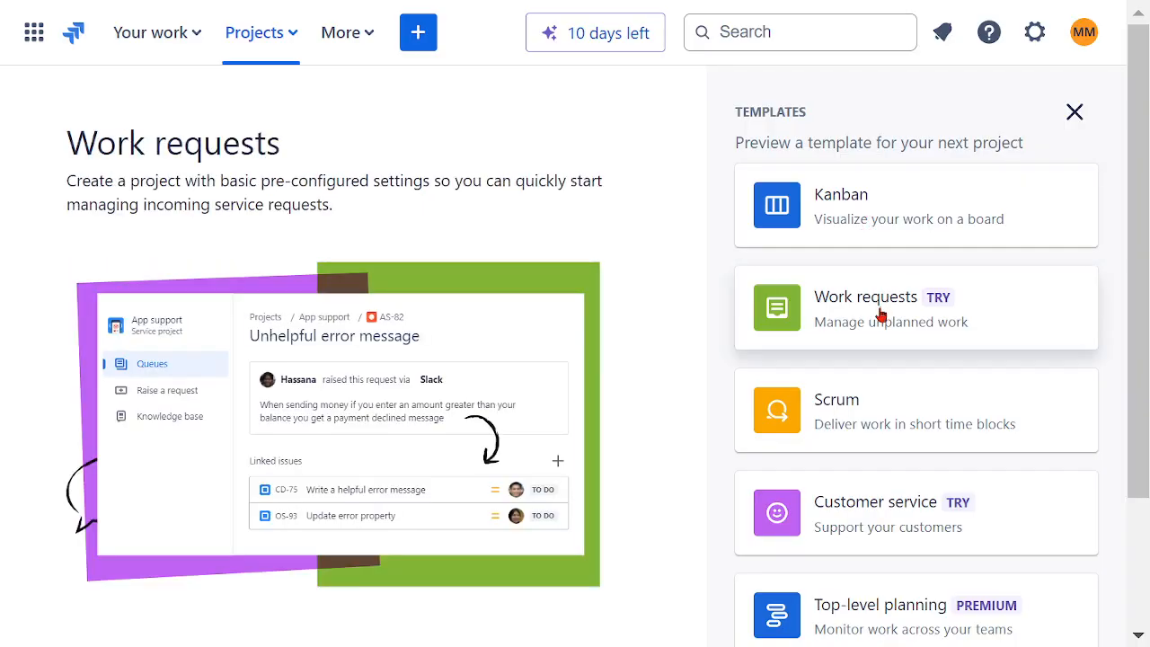
left_click(868, 382)
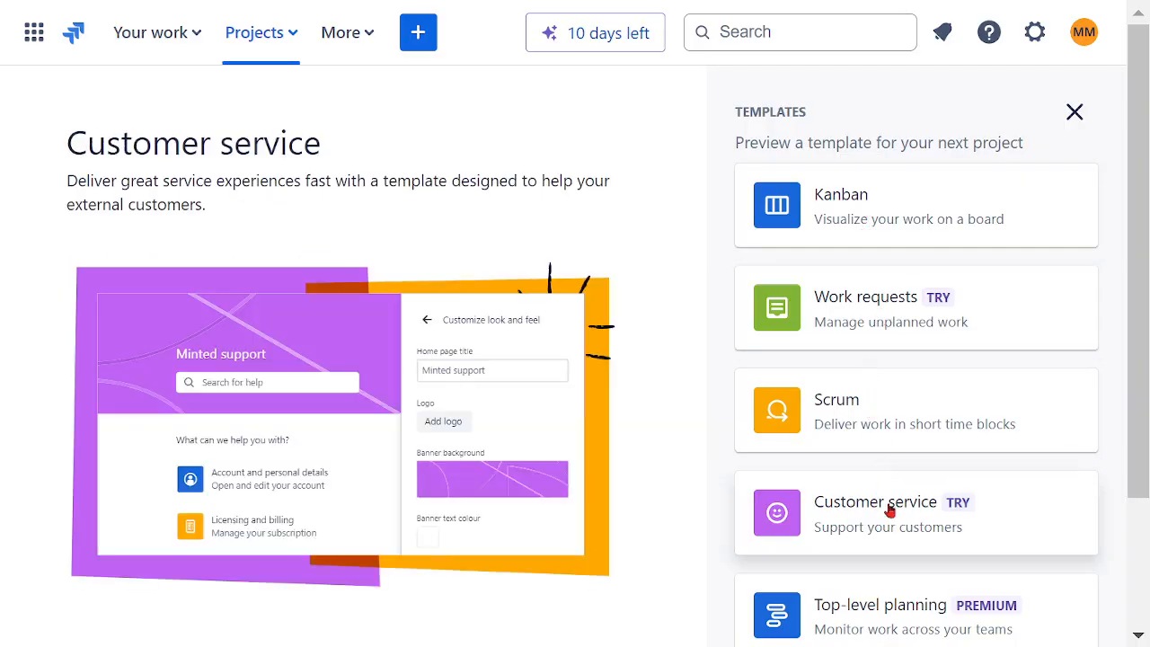
scroll(891, 509, "down", 2)
scroll(916, 511, "up", 2)
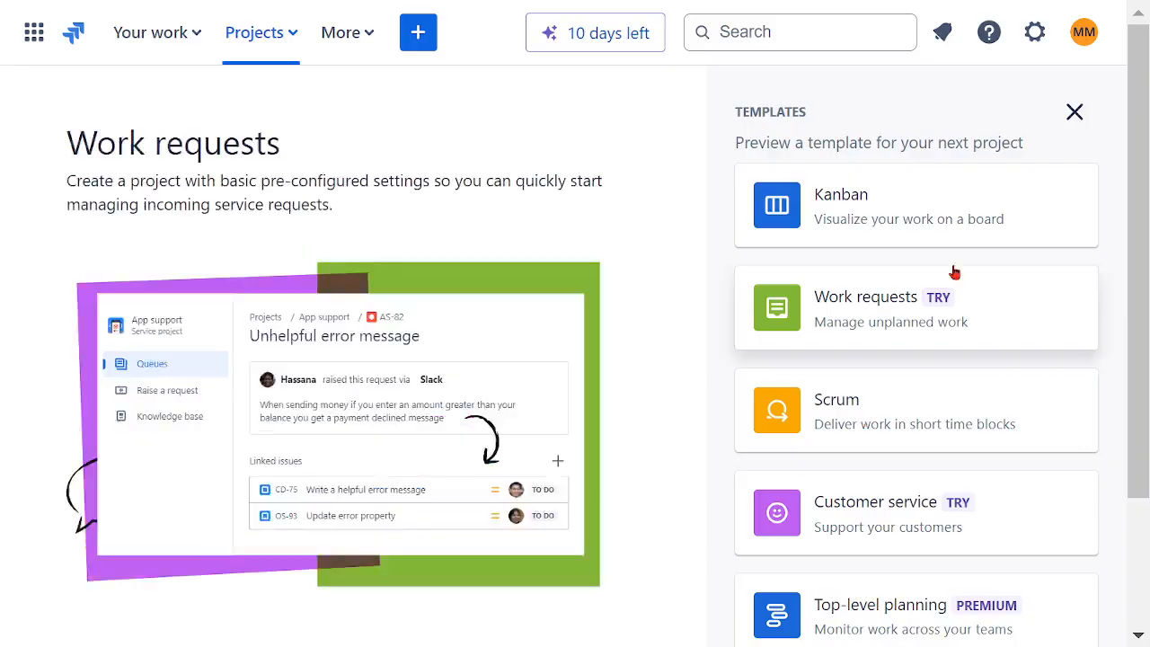
left_click(1074, 113)
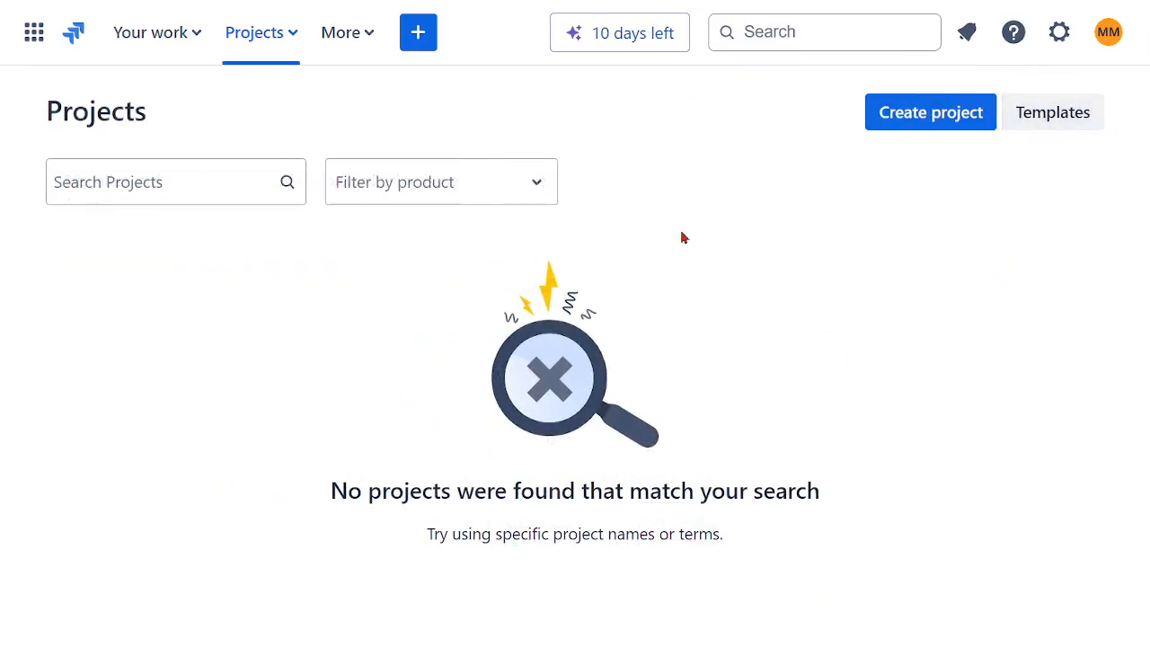
Step: Start creating a new project and show the templates in the Software development category
left_click(933, 121)
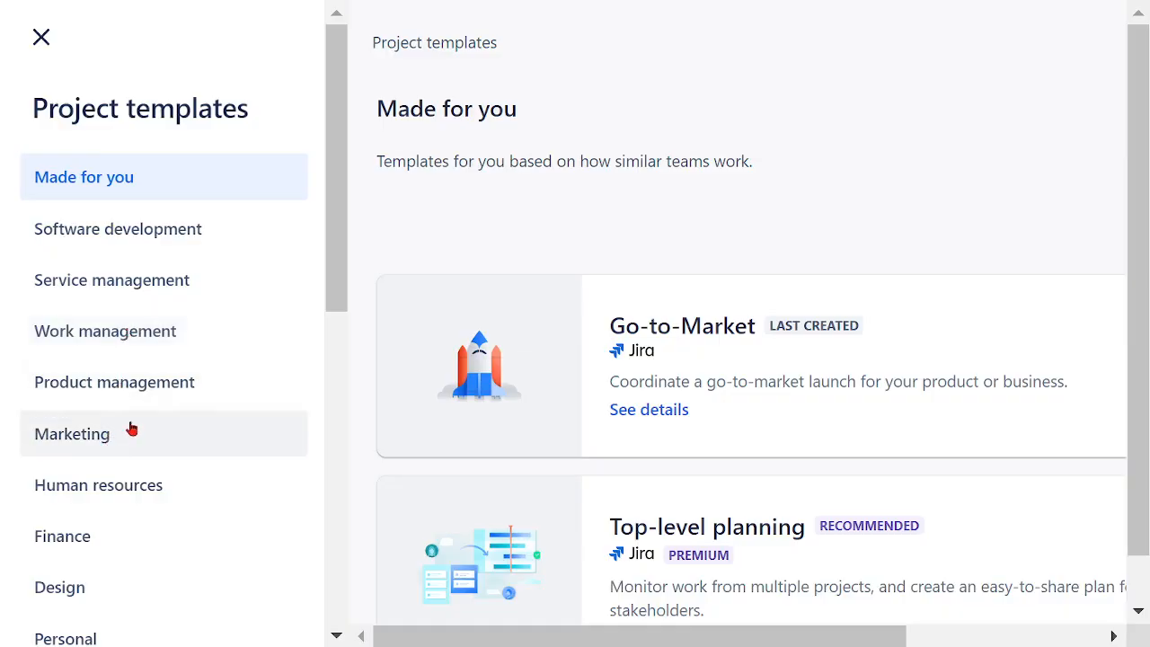
scroll(131, 429, "down", 3)
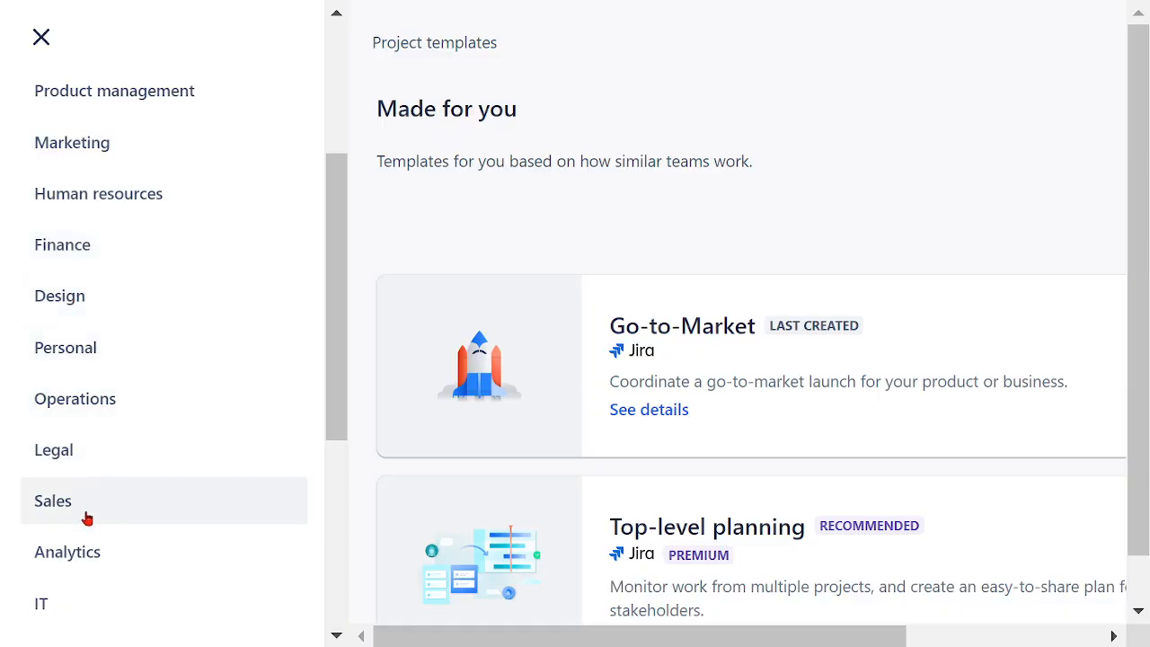
scroll(90, 514, "down", 3)
scroll(99, 503, "up", 6)
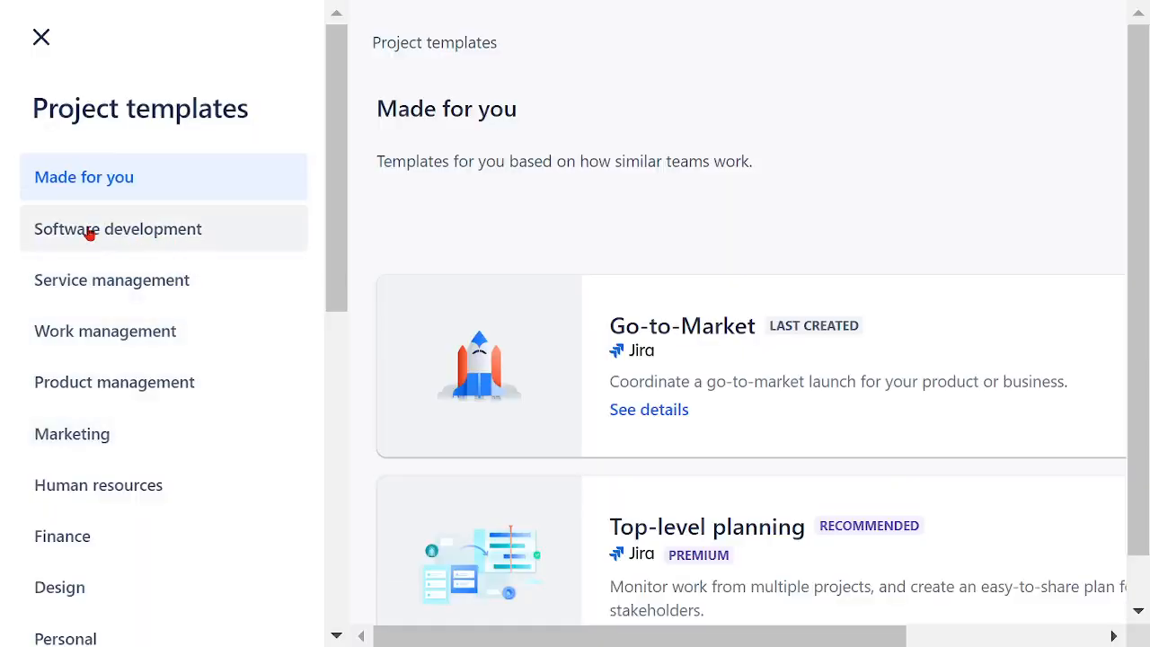
left_click(91, 236)
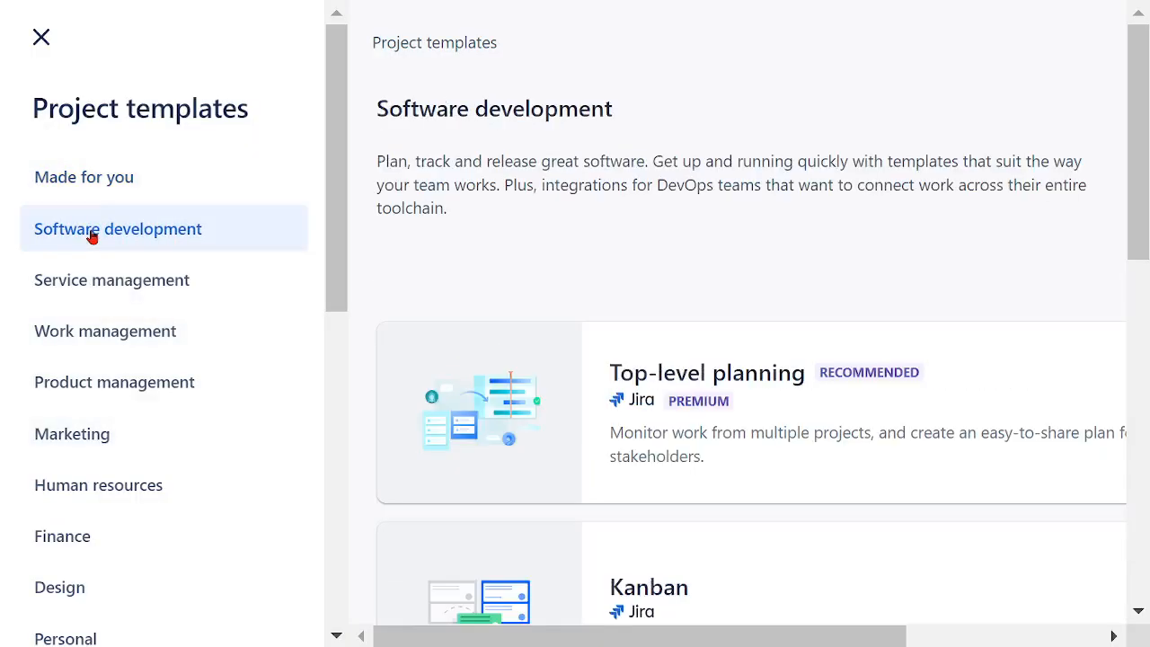
Step: Look through the Software development templates and open the details of the Scrum template
scroll(997, 269, "down", 3)
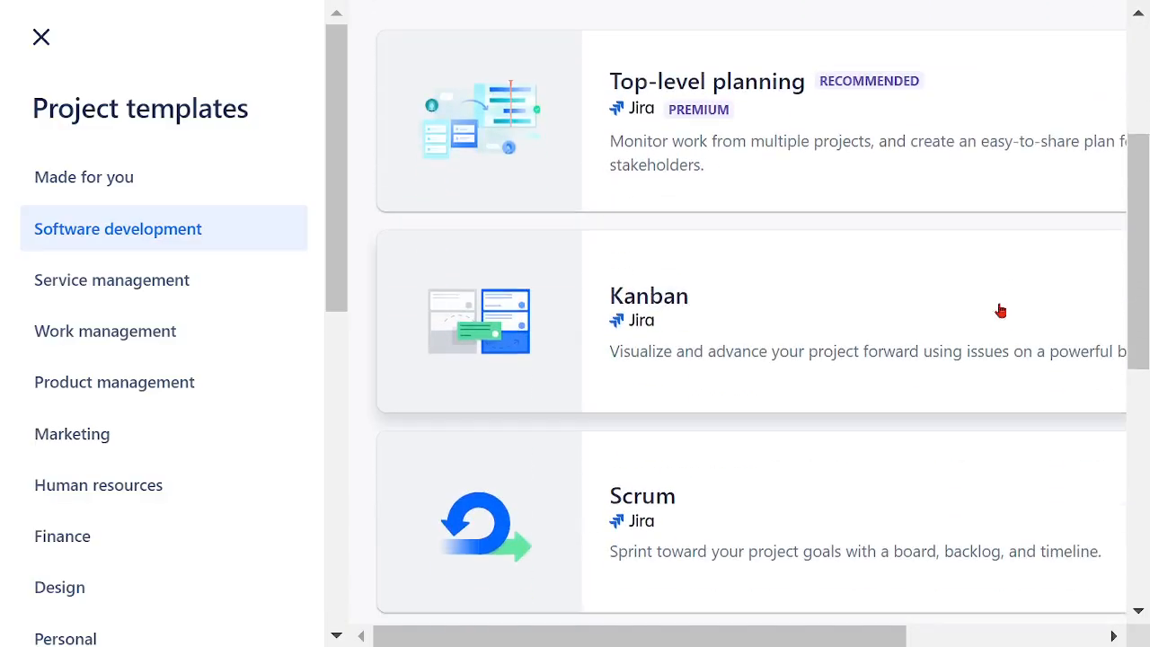
left_click_drag(1141, 288, 1124, 442)
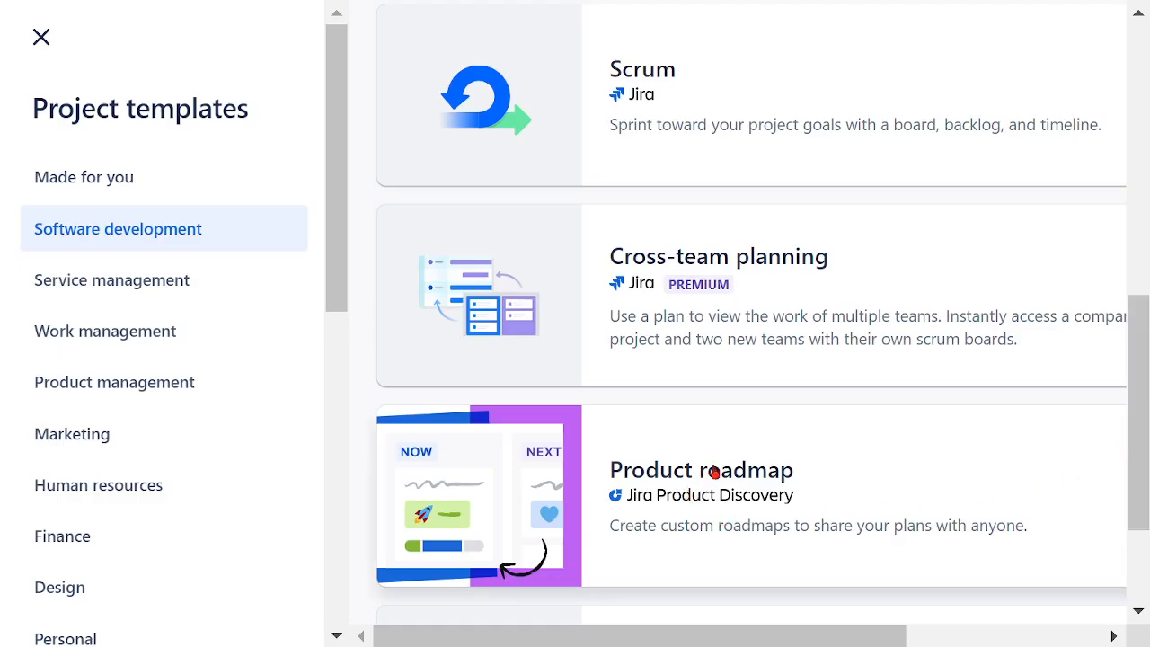
left_click_drag(1139, 433, 1140, 298)
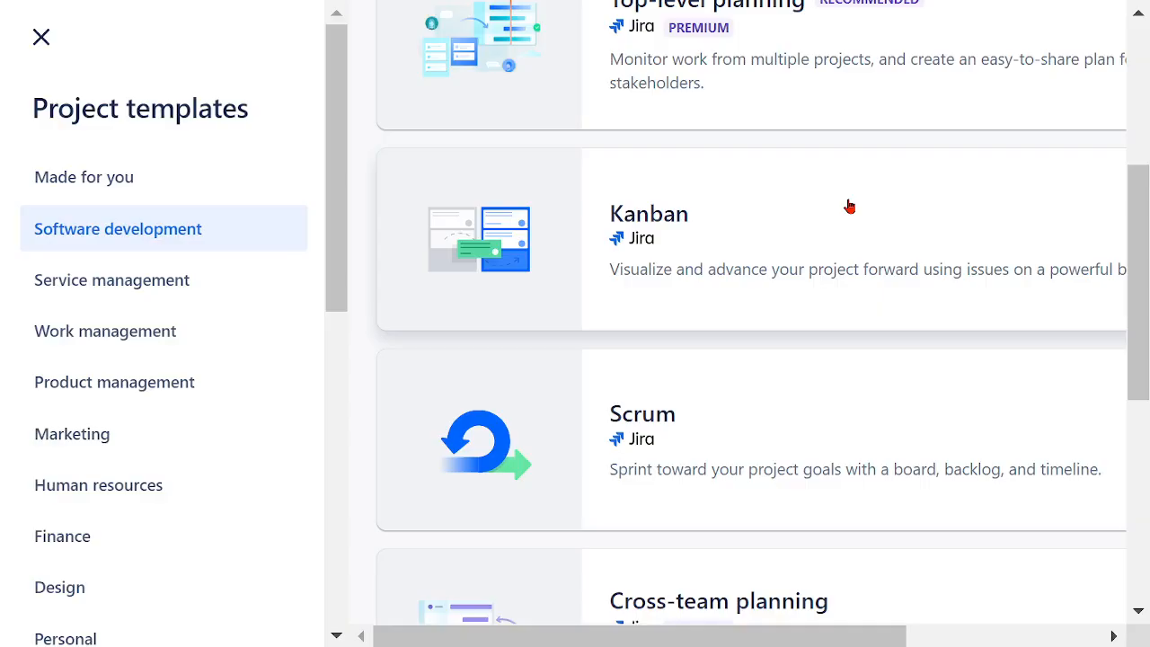
left_click(657, 437)
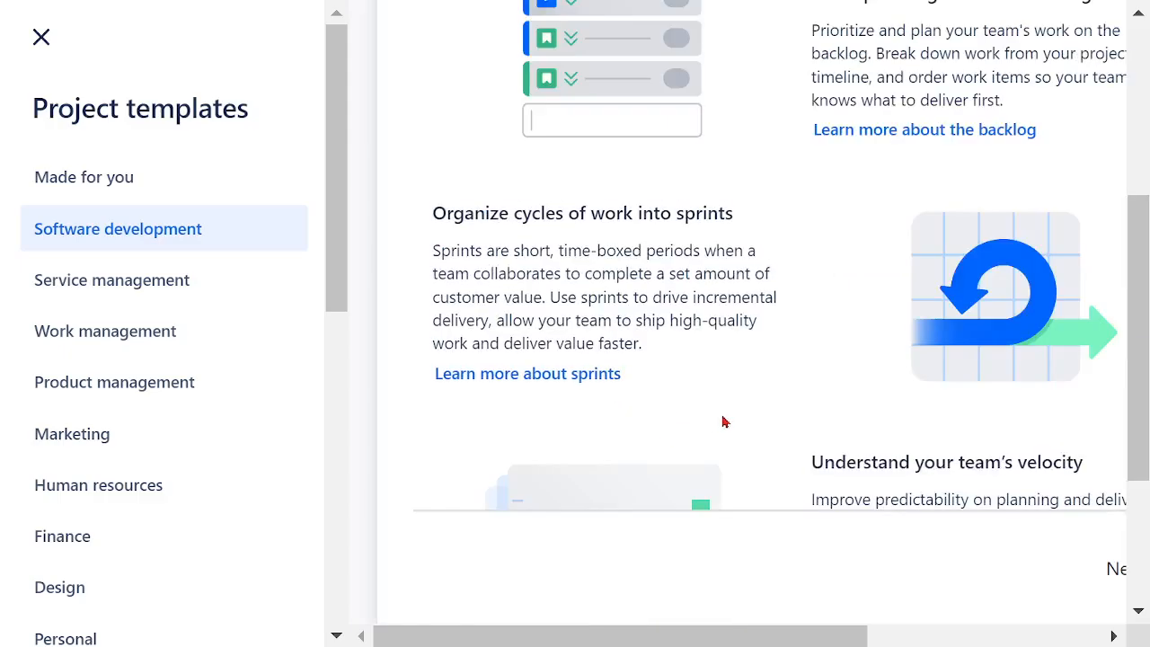
Step: Read the Scrum template description, covering backlog planning, sprints, team velocity and the workflow statuses
scroll(731, 414, "up", 3)
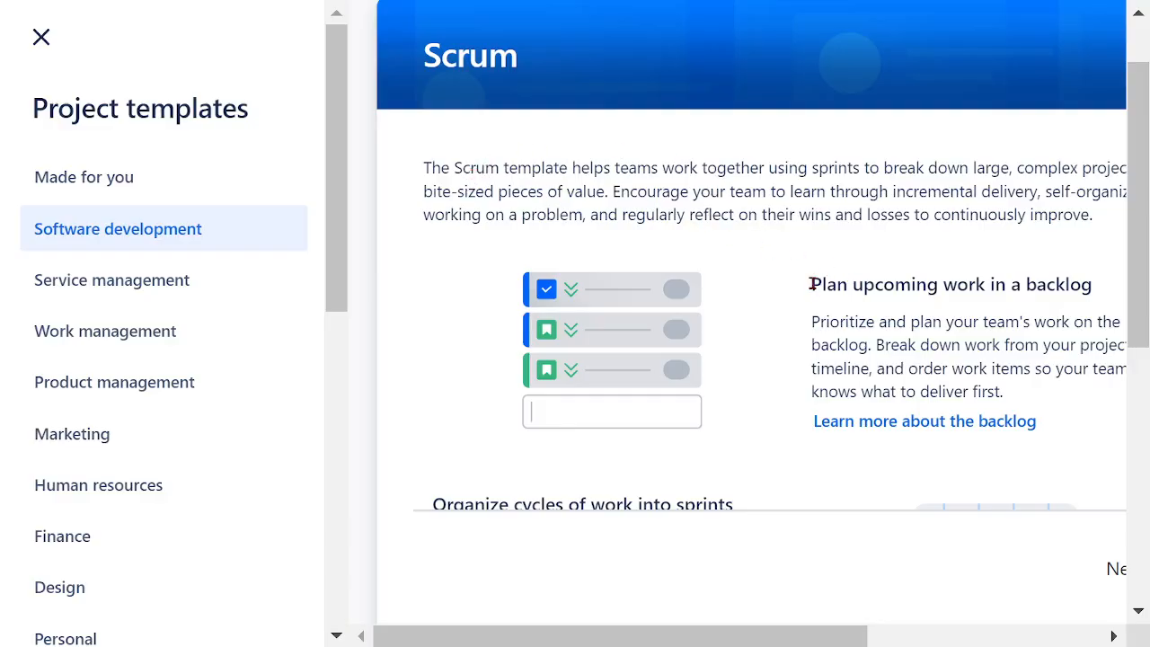
left_click_drag(811, 284, 1092, 289)
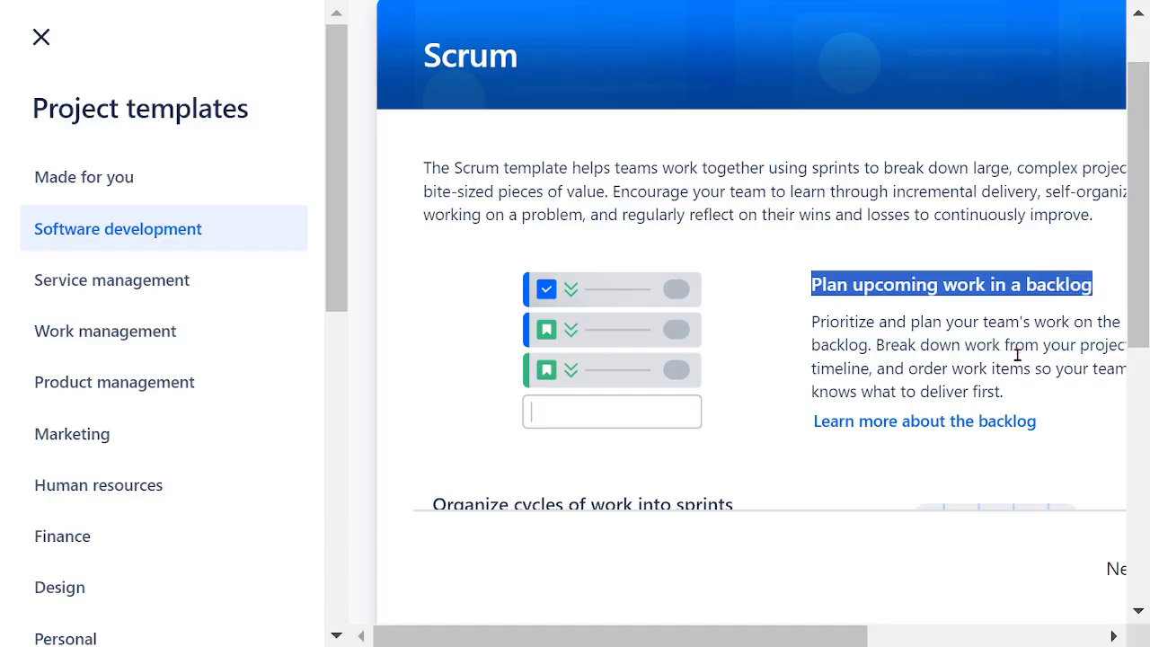
scroll(1022, 495, "down", 3)
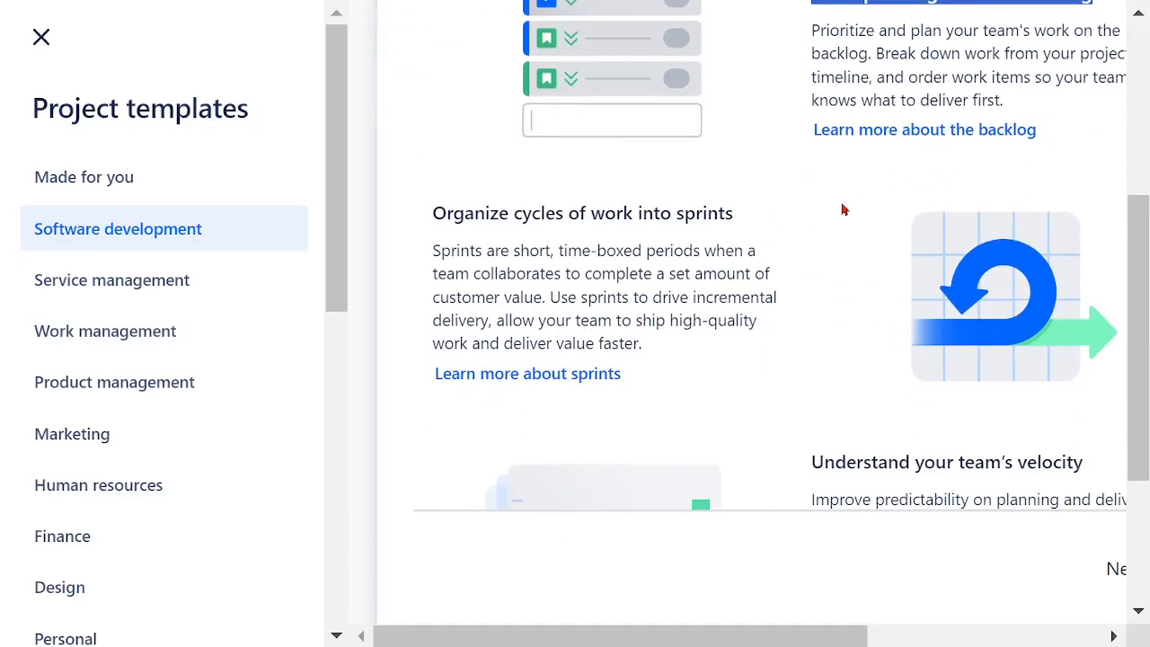
left_click_drag(432, 214, 734, 216)
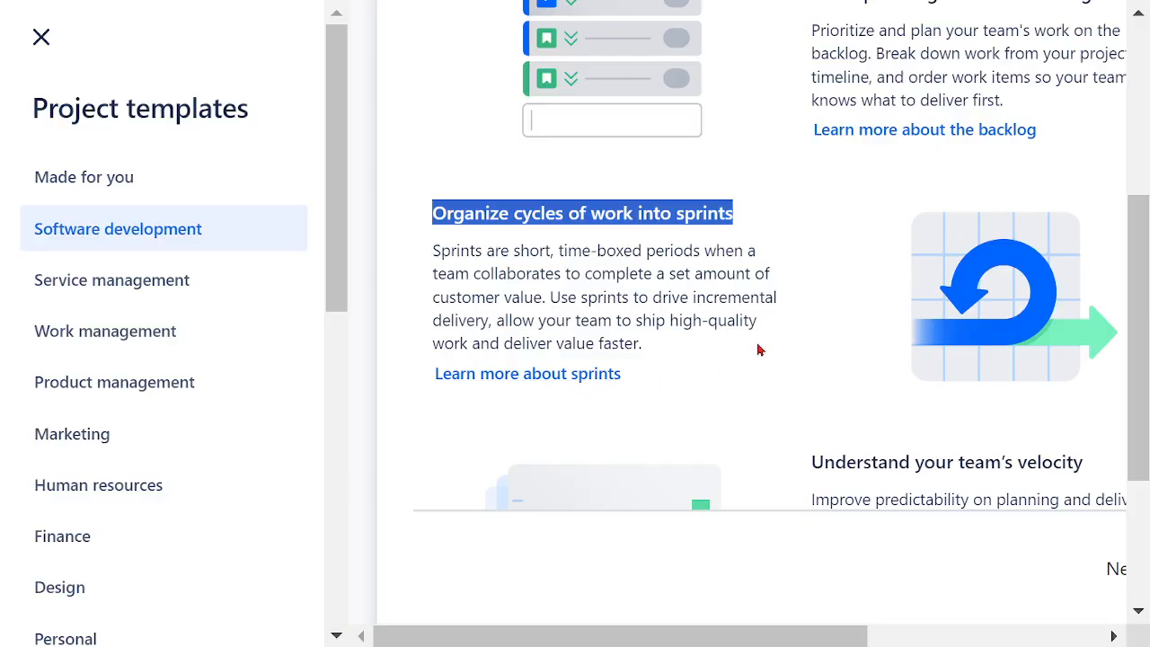
scroll(759, 347, "down", 2)
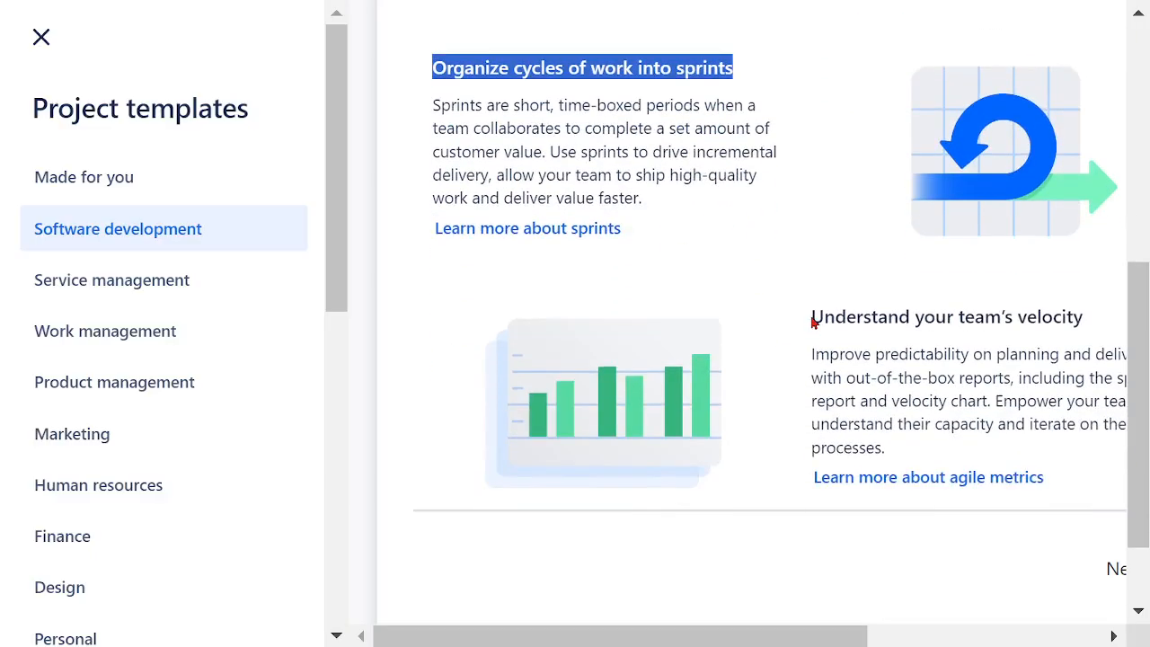
left_click_drag(812, 321, 1053, 352)
left_click(1010, 373)
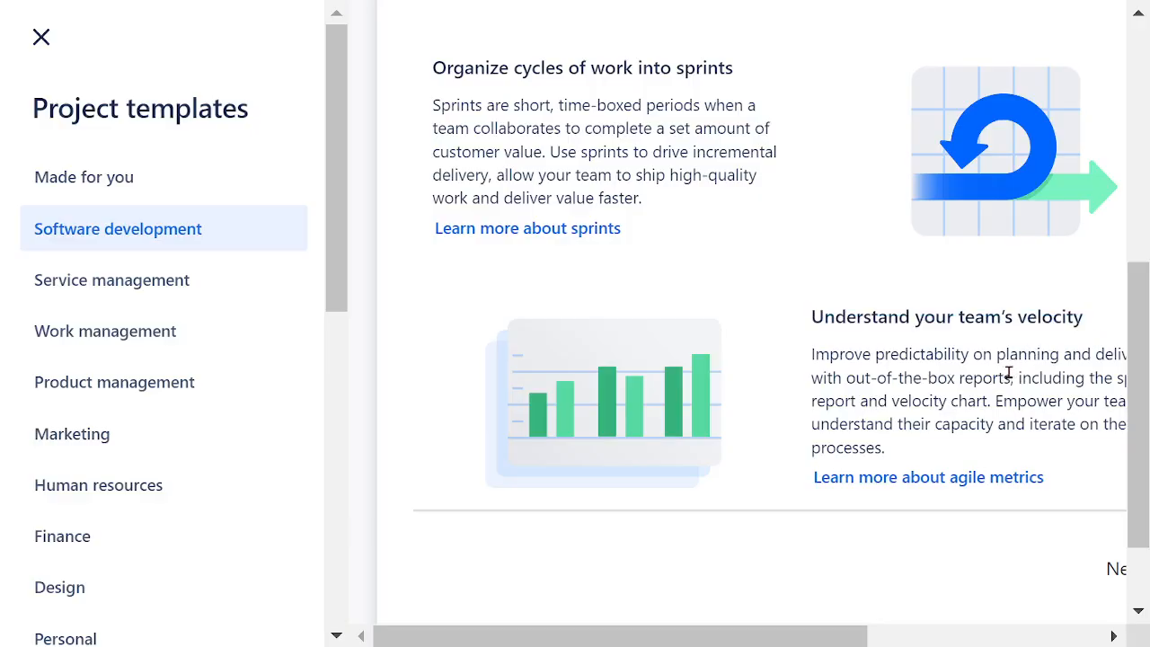
scroll(1009, 373, "down", 2)
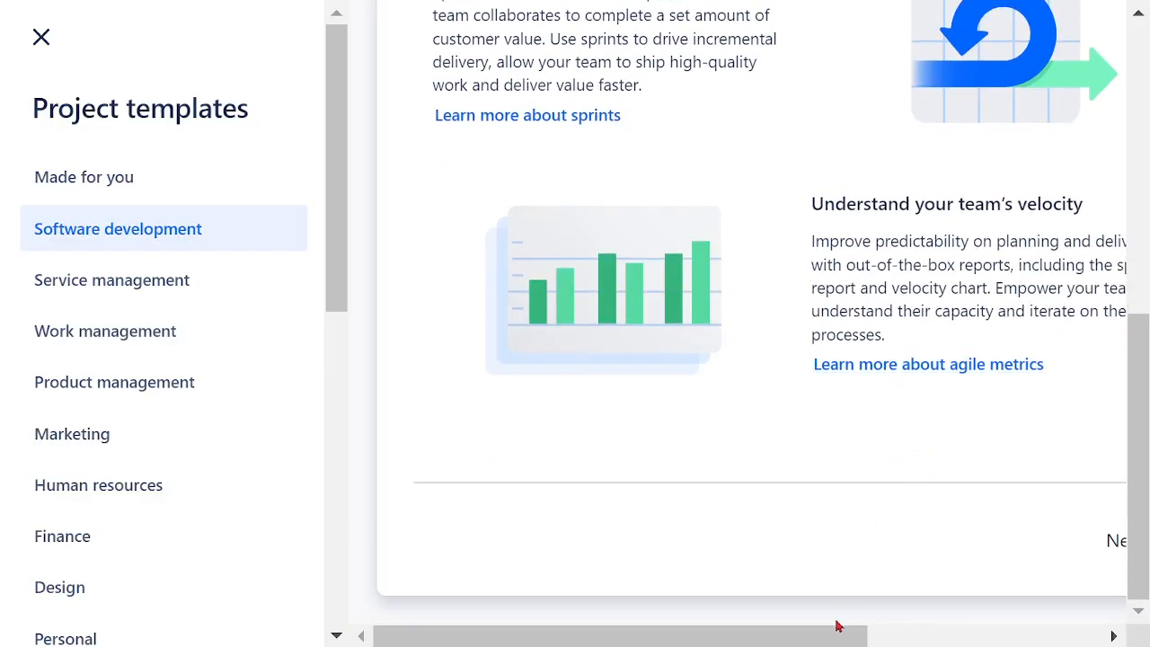
left_click_drag(836, 627, 1055, 625)
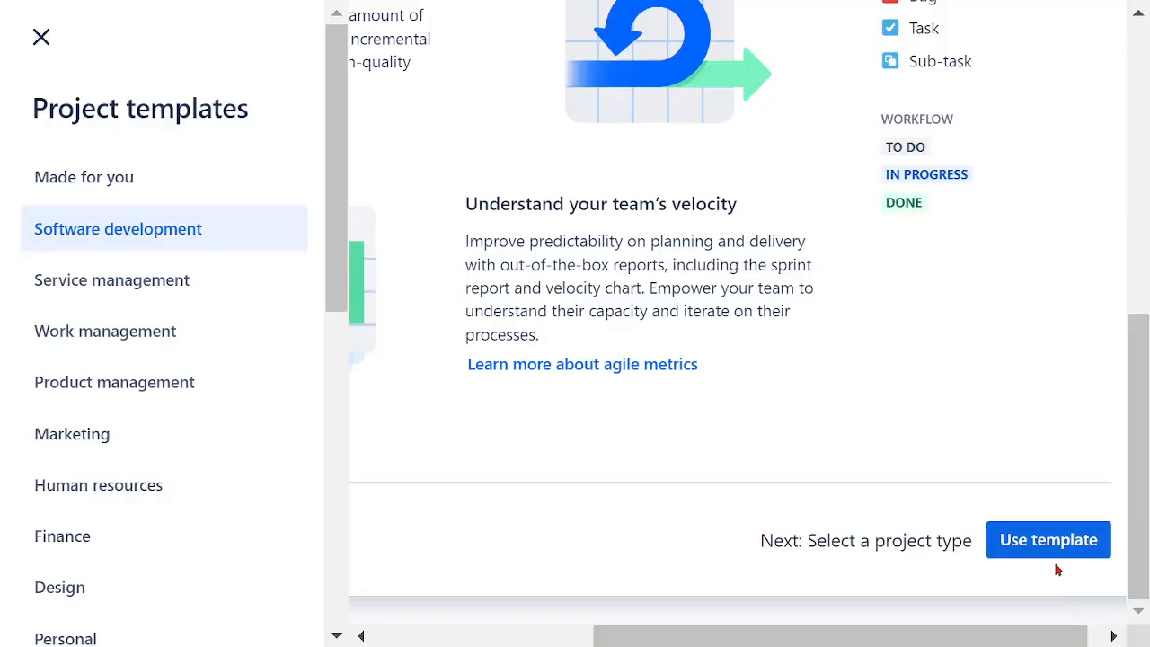
Step: Review the product and the recommended teams, including DevOps teams, in the Scrum template details
scroll(1060, 475, "up", 4)
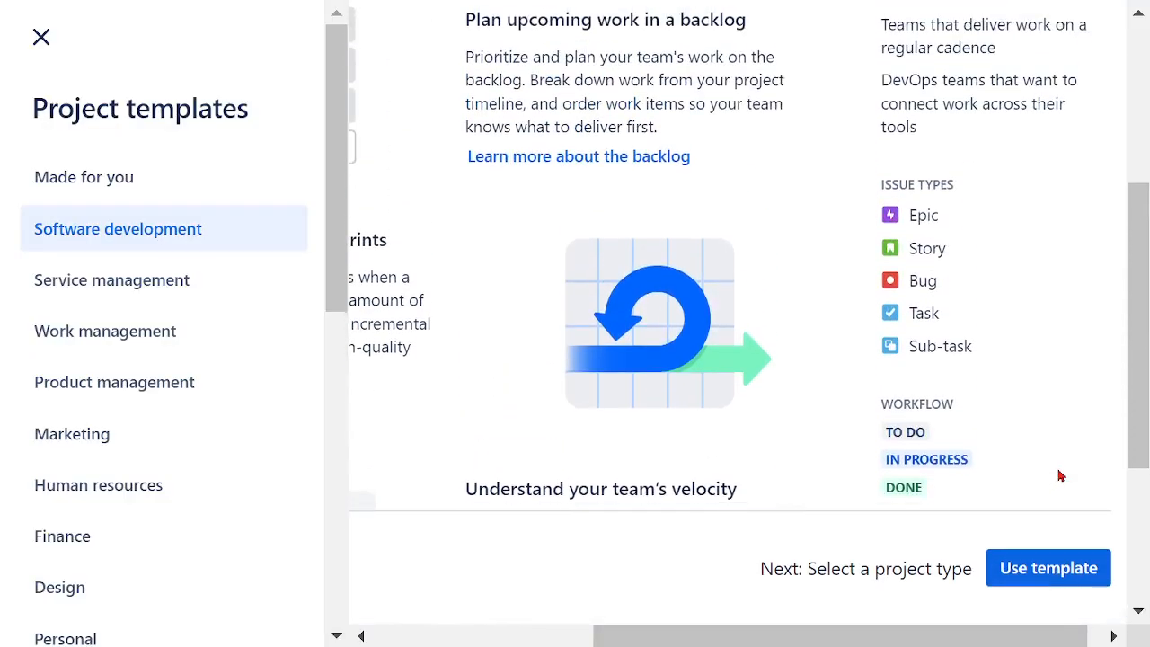
scroll(1063, 470, "up", 2)
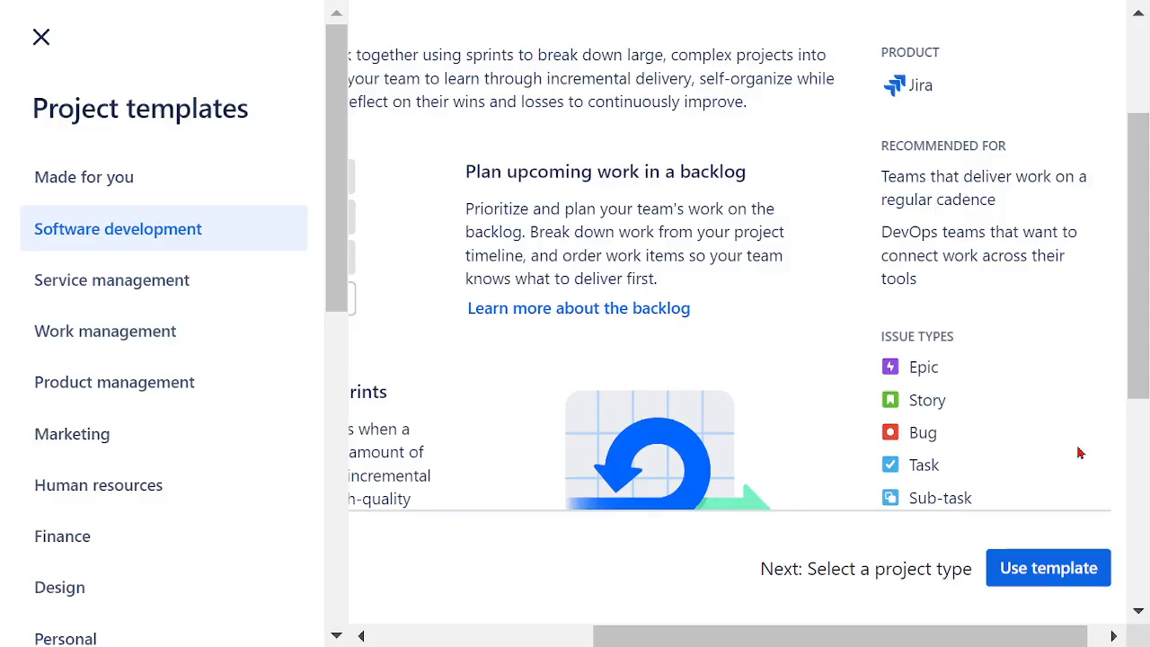
scroll(1081, 453, "up", 2)
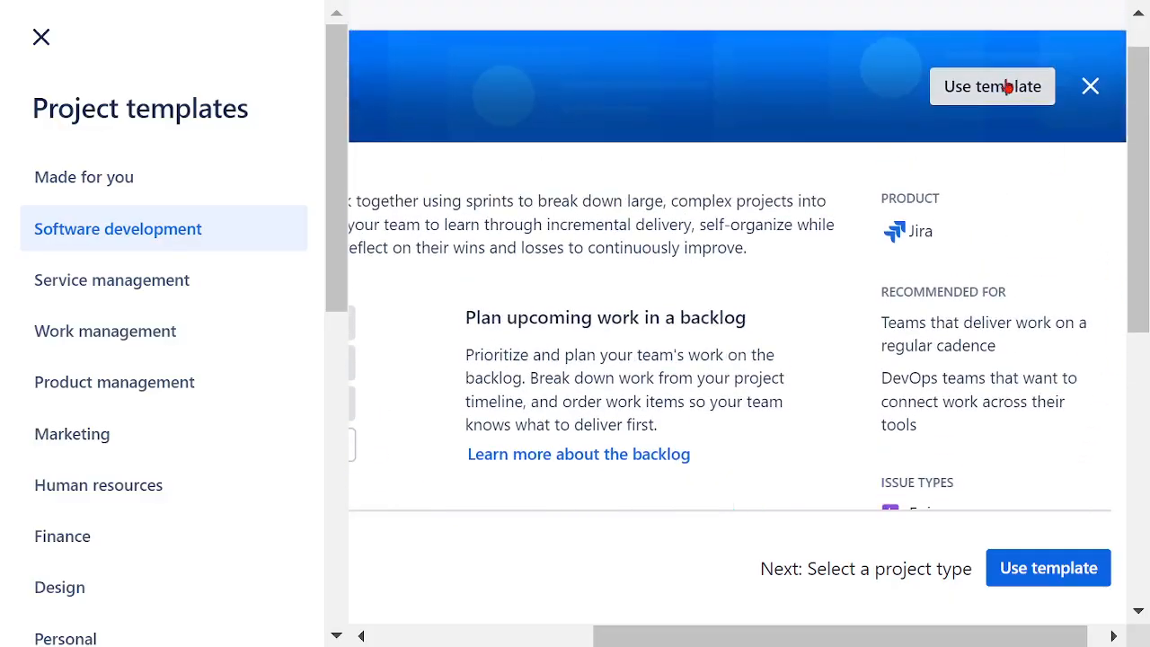
scroll(1066, 315, "down", 2)
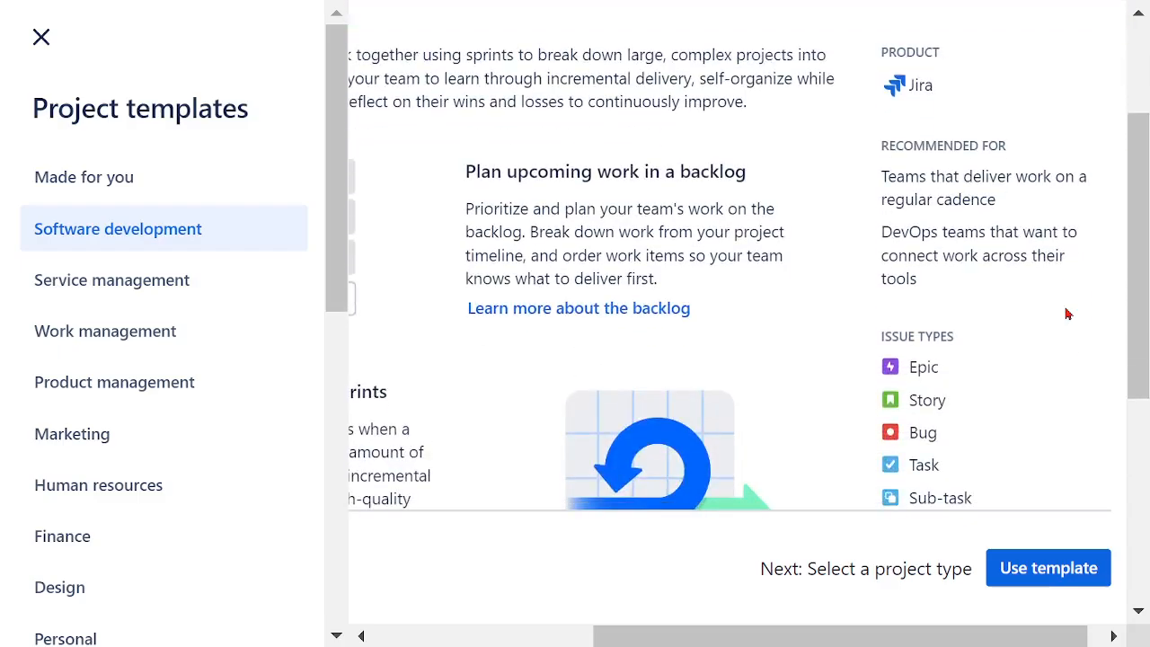
left_click_drag(884, 54, 955, 97)
left_click(1044, 229)
left_click_drag(881, 231, 991, 232)
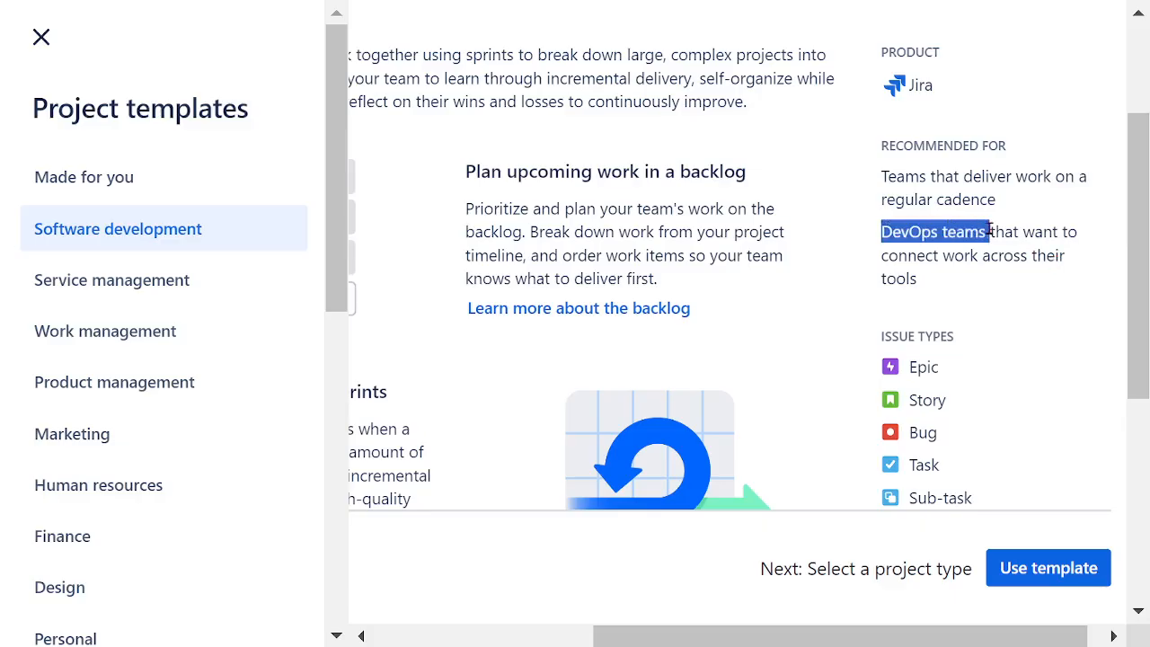
left_click(1041, 296)
Step: Review the issue types and the workflow statuses listed for the Scrum template
scroll(1043, 298, "down", 2)
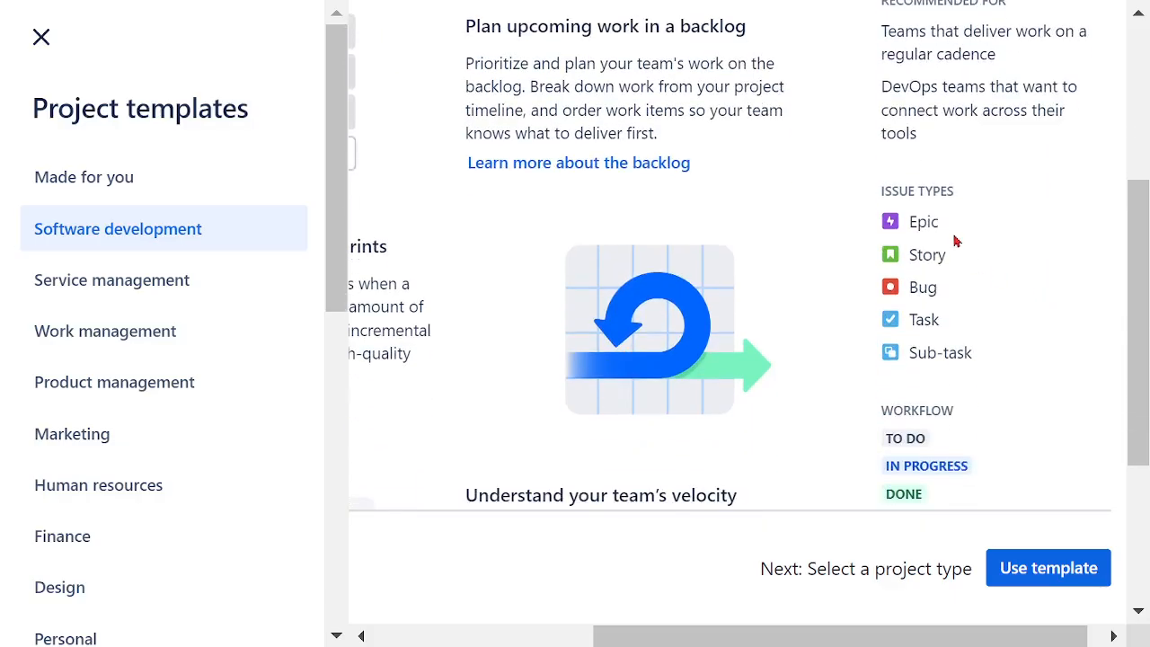
left_click_drag(880, 192, 956, 259)
left_click_drag(955, 263, 986, 356)
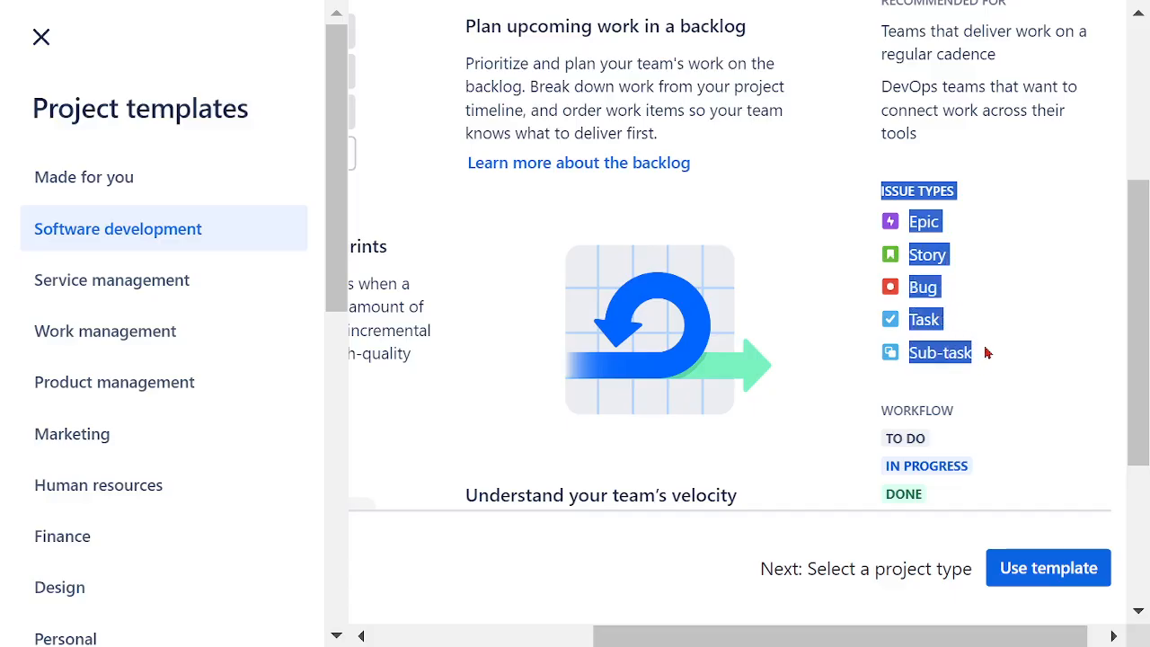
left_click(1034, 322)
scroll(1054, 317, "down", 2)
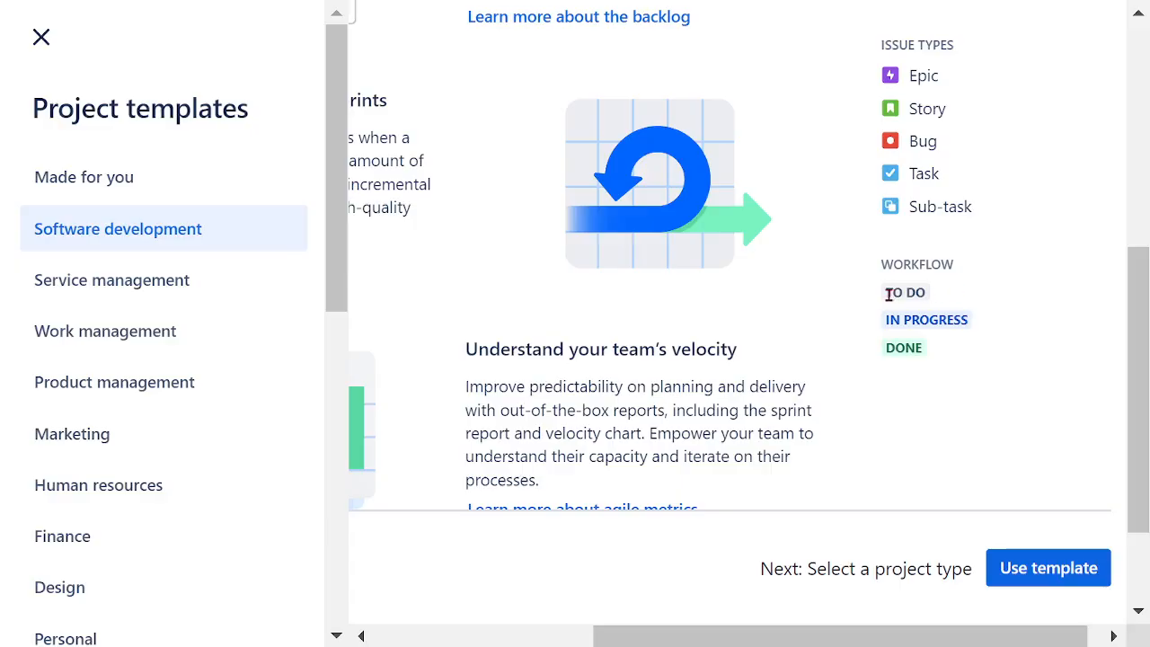
left_click_drag(888, 293, 991, 333)
left_click(888, 358)
left_click_drag(888, 360, 940, 368)
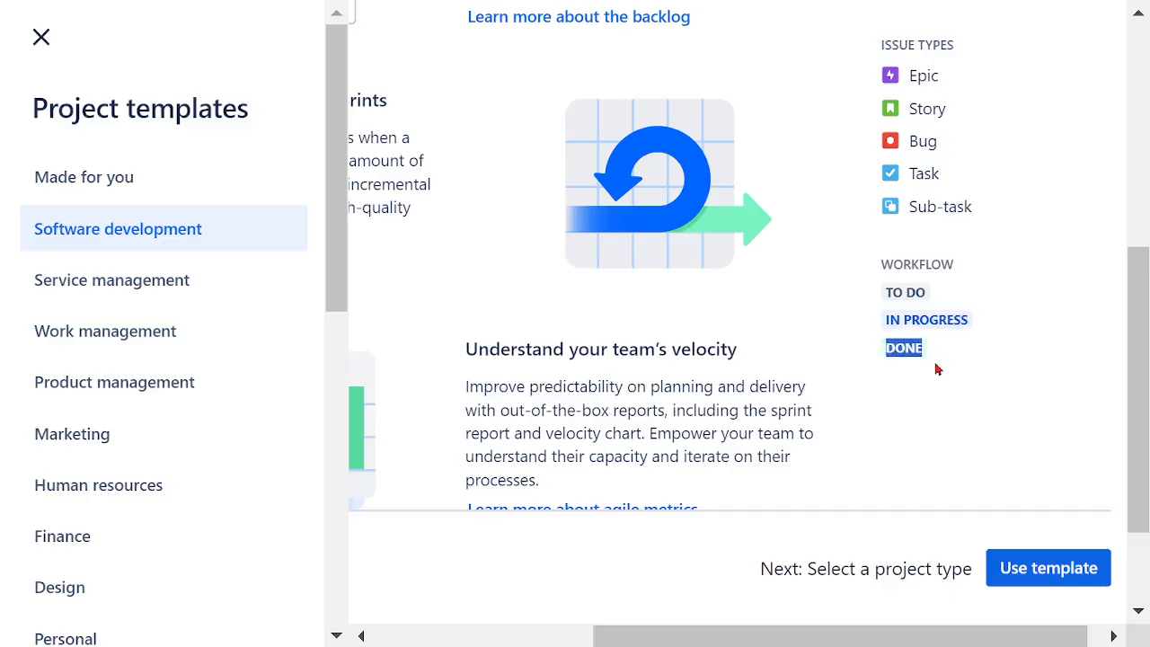
left_click(1031, 355)
Step: Use the Scrum template, compare the team-managed and company-managed project types, and select a team-managed project
scroll(1063, 355, "down", 2)
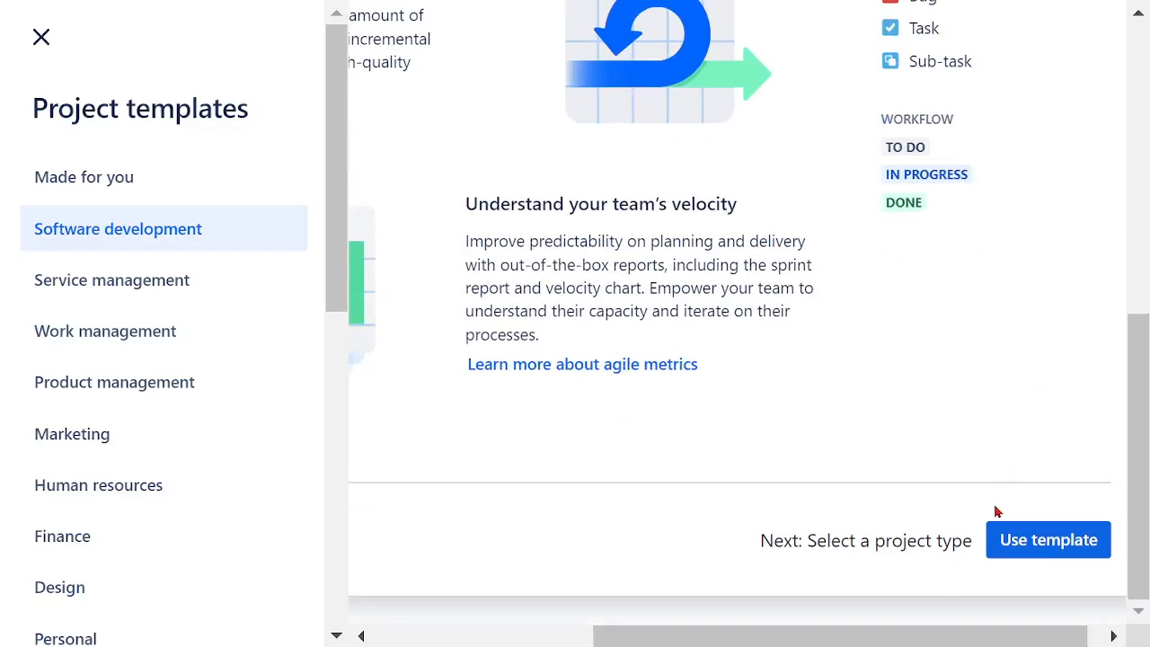
left_click(1045, 549)
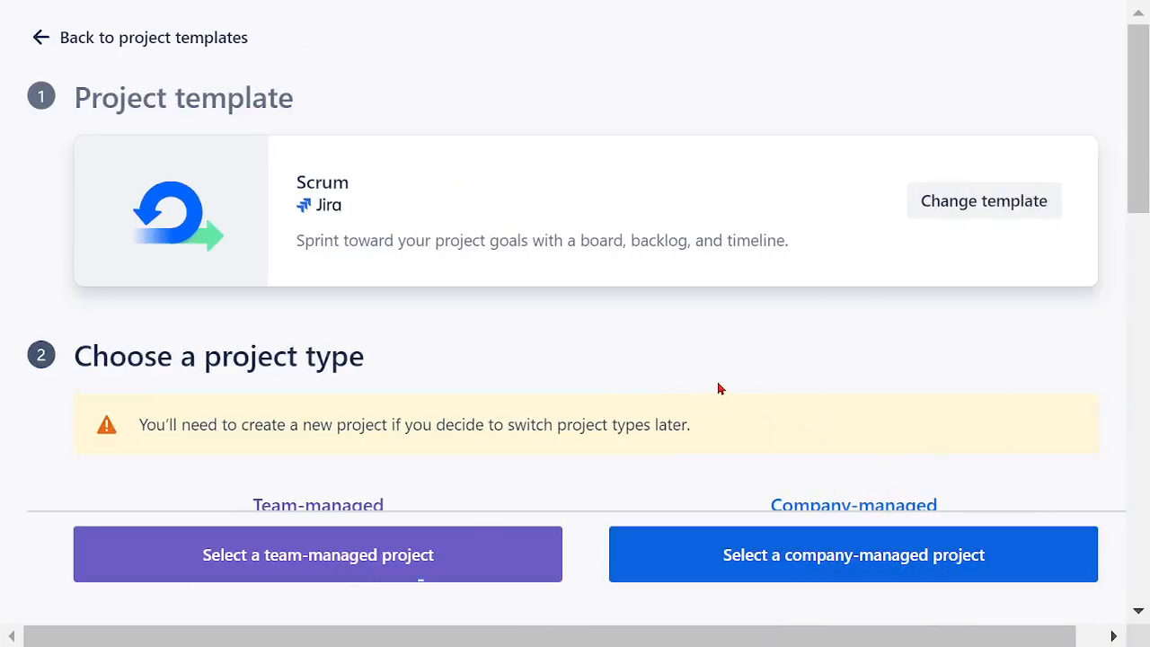
scroll(728, 383, "down", 2)
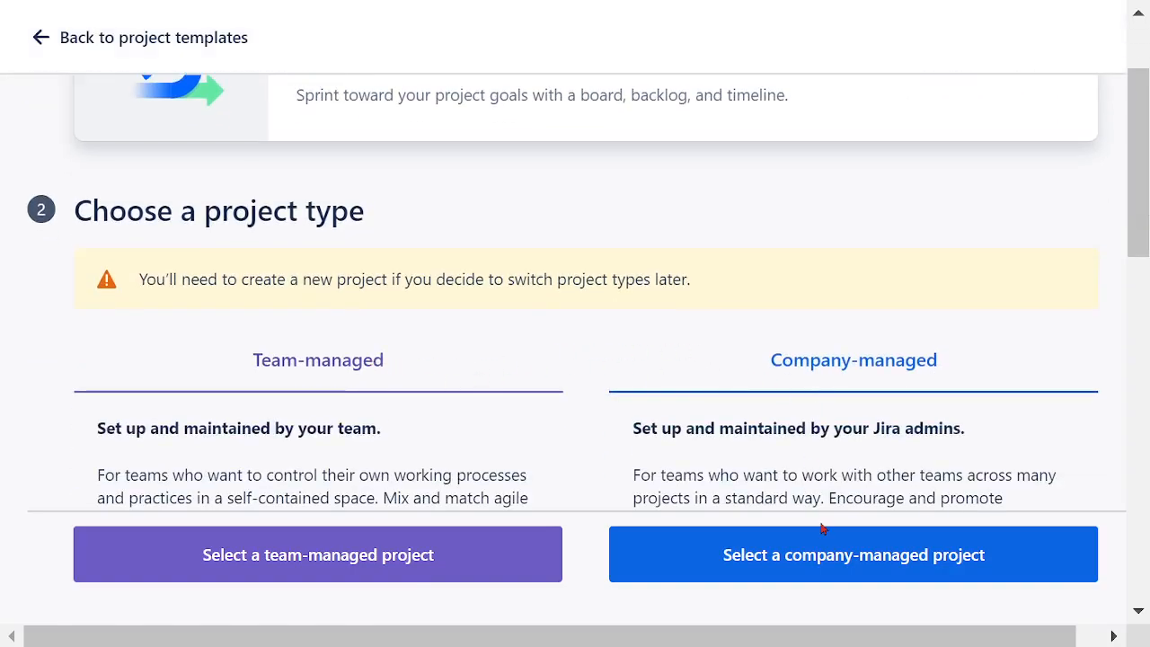
scroll(749, 388, "down", 3)
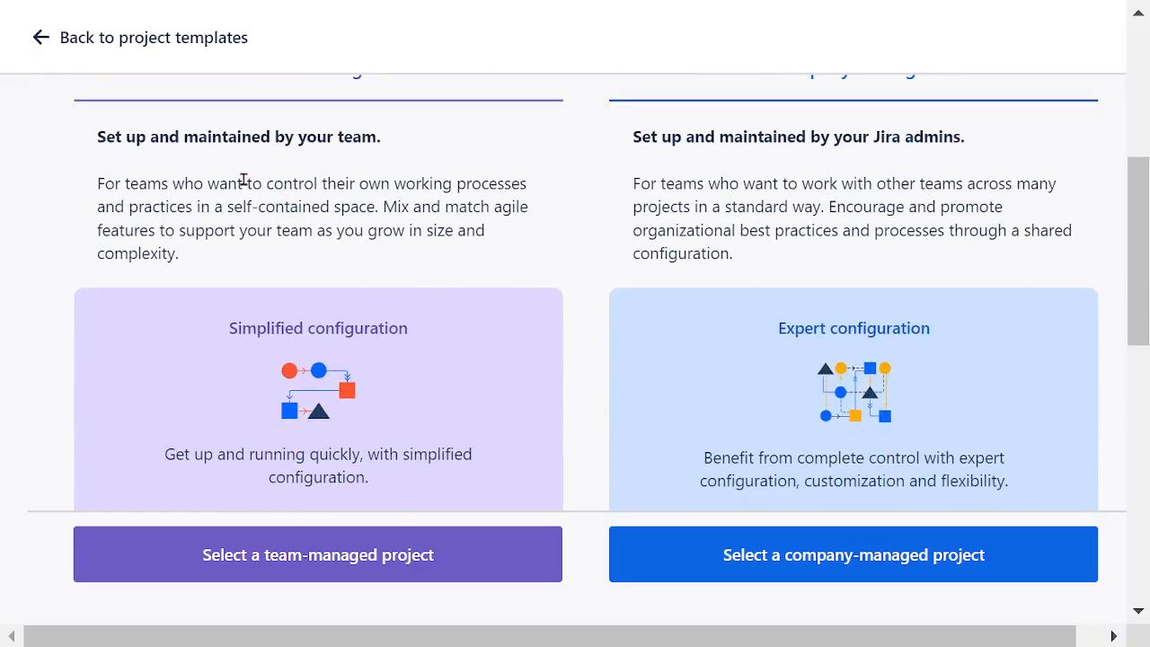
left_click_drag(232, 331, 431, 337)
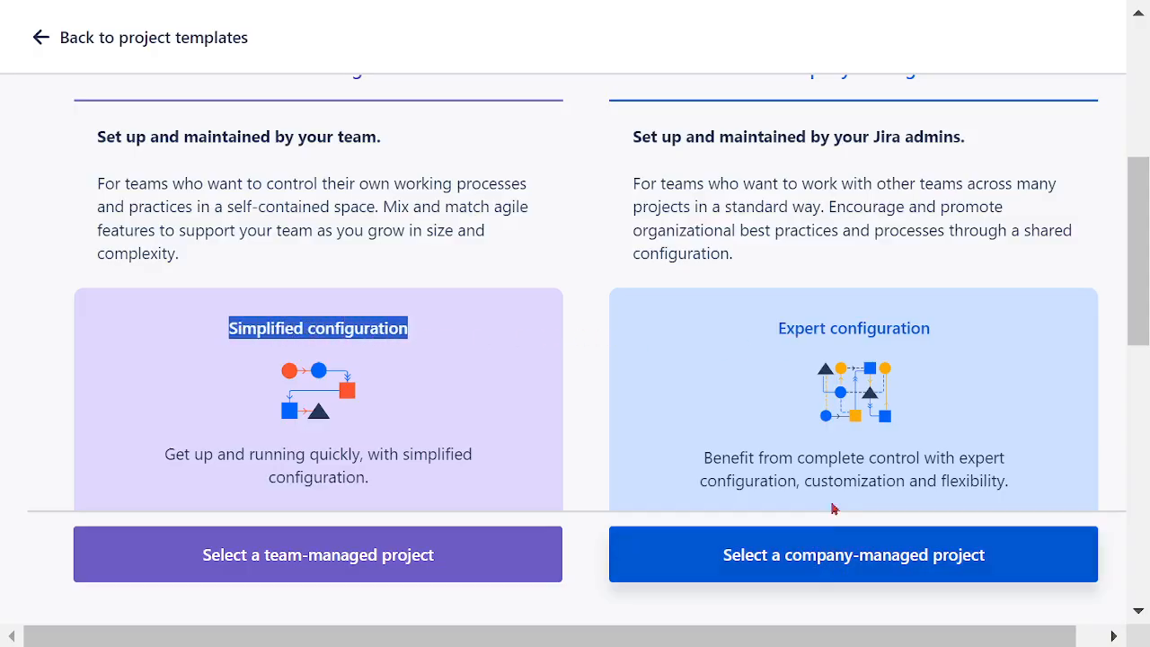
left_click_drag(778, 336, 939, 328)
left_click(865, 225)
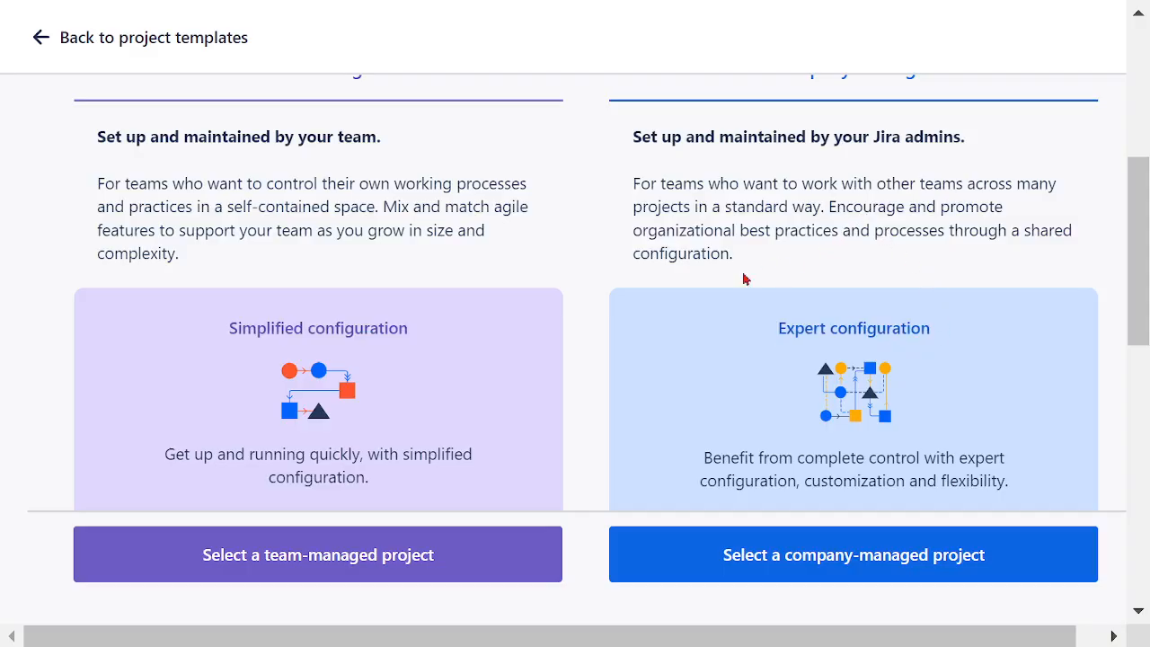
left_click(317, 557)
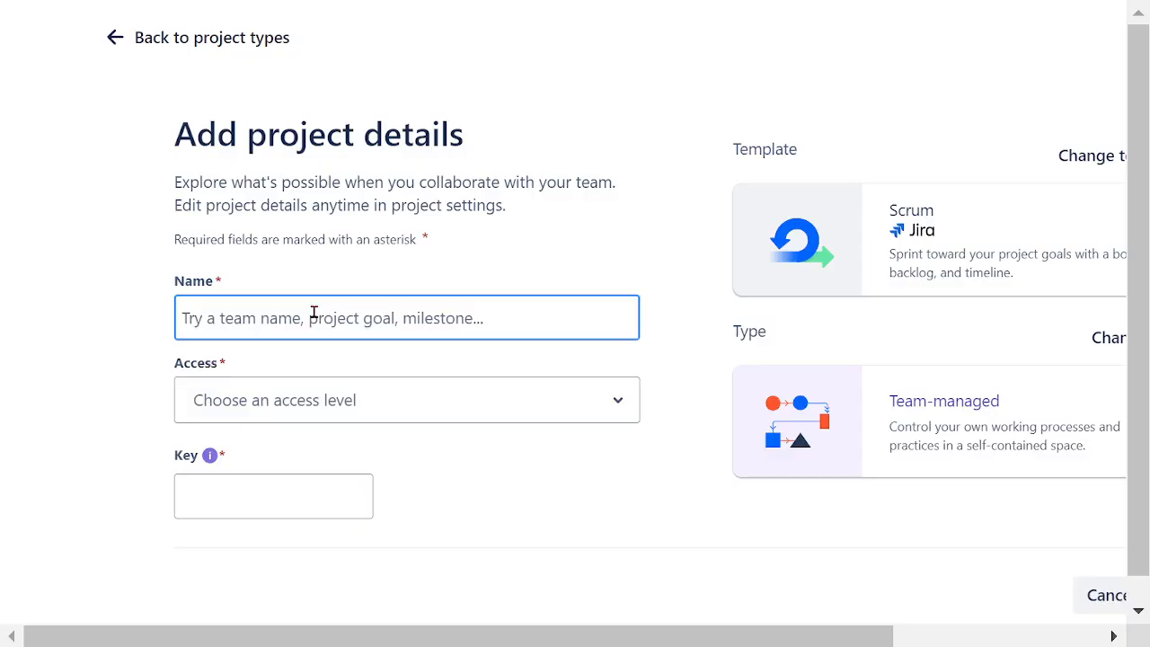
Step: Enter GLOBAL FINANCIAL as the name of the new project
type("GLOAB")
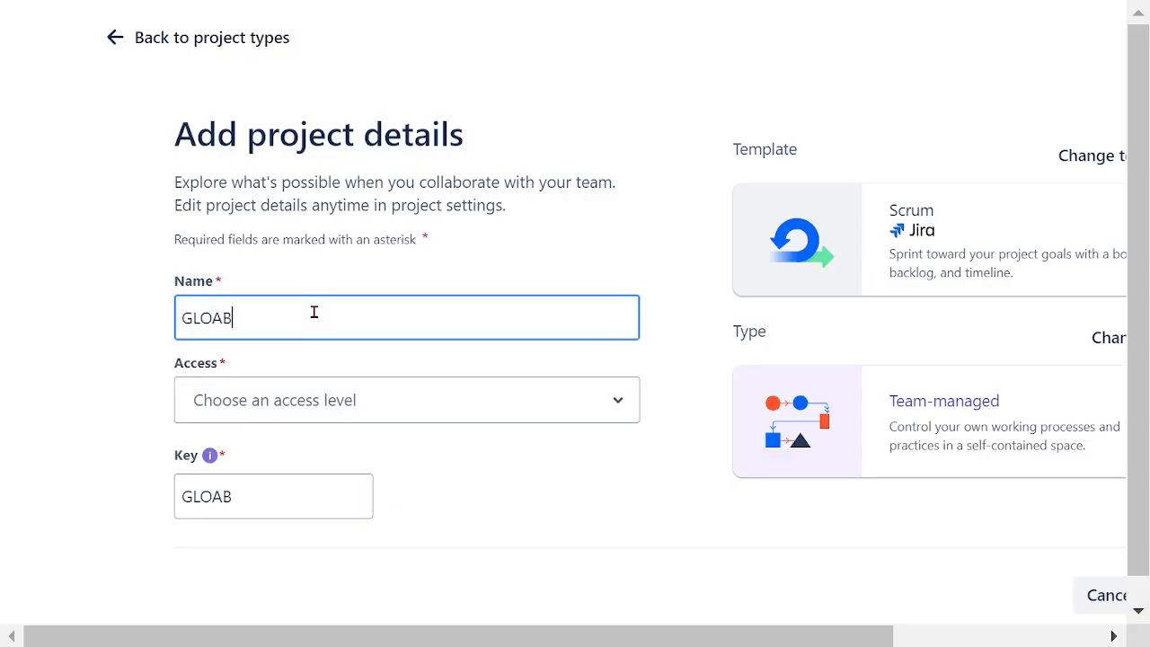
key("BackSpace")
key("BackSpace")
type("BAL")
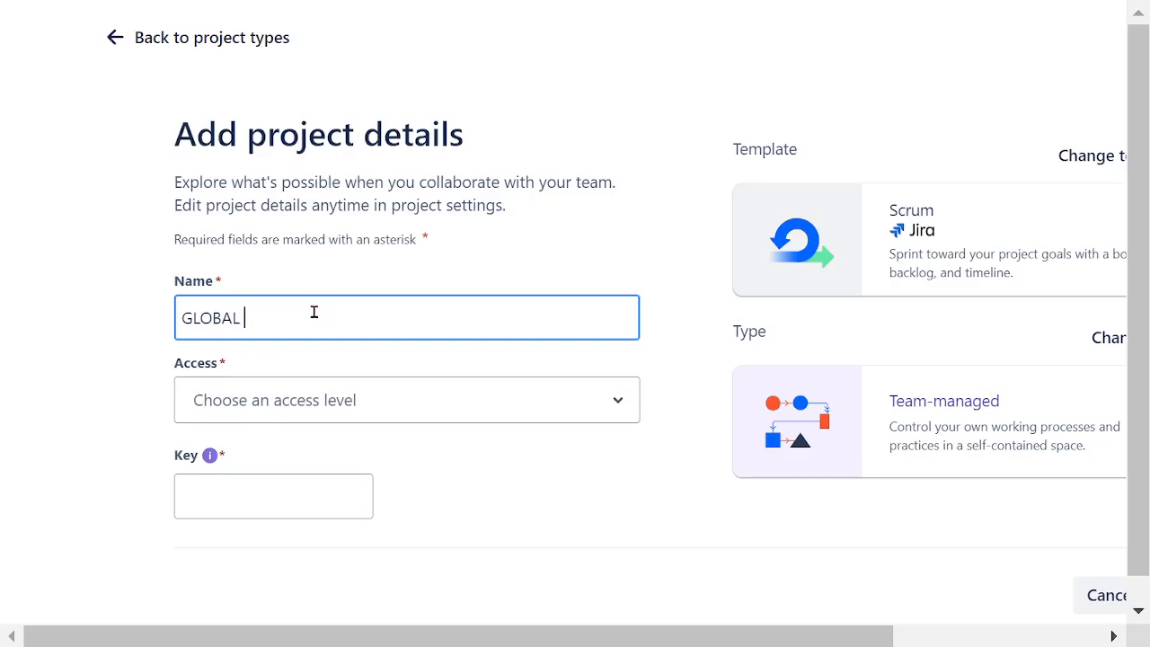
type(" FINANCIA")
Step: Insert CONTINENT before FINANCIAL and append LTD so the project name reads GLOBAL CONTINENT FINANCIAL LTD
key("Left")
key("Left")
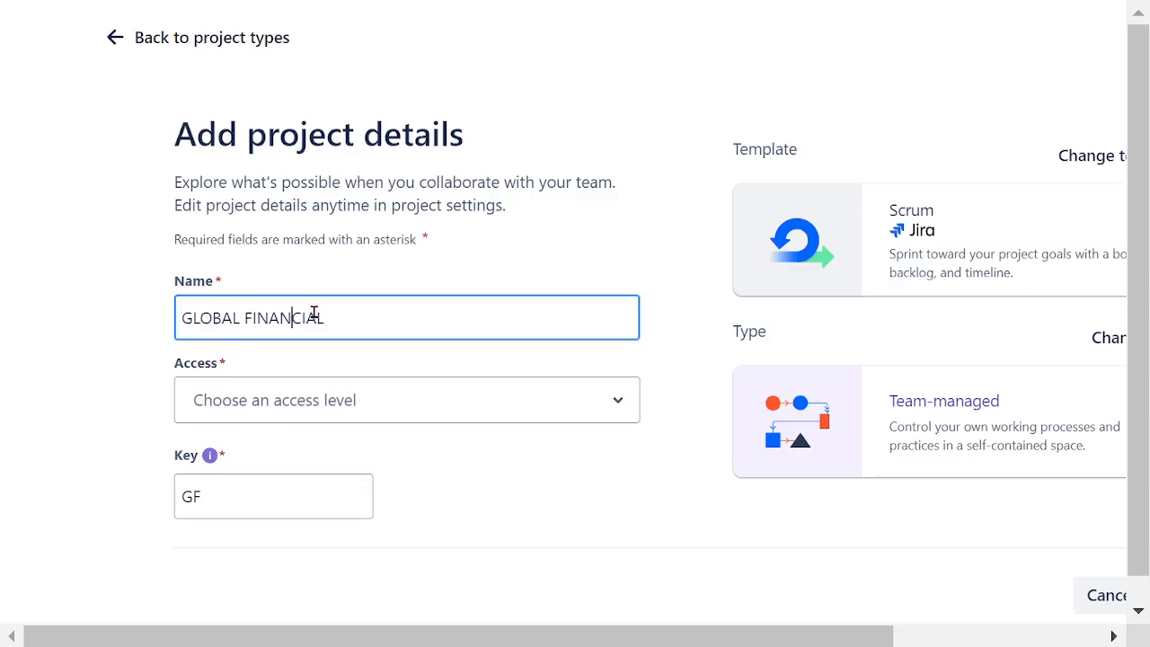
type("CONTINENT")
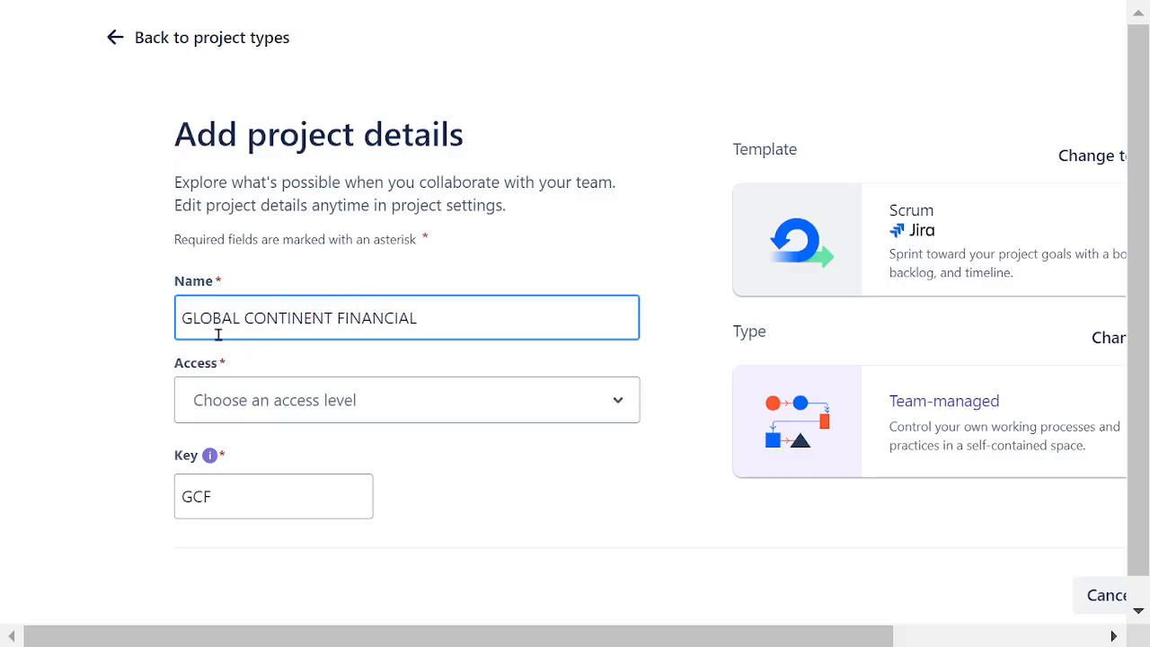
left_click(429, 323)
type("LTD")
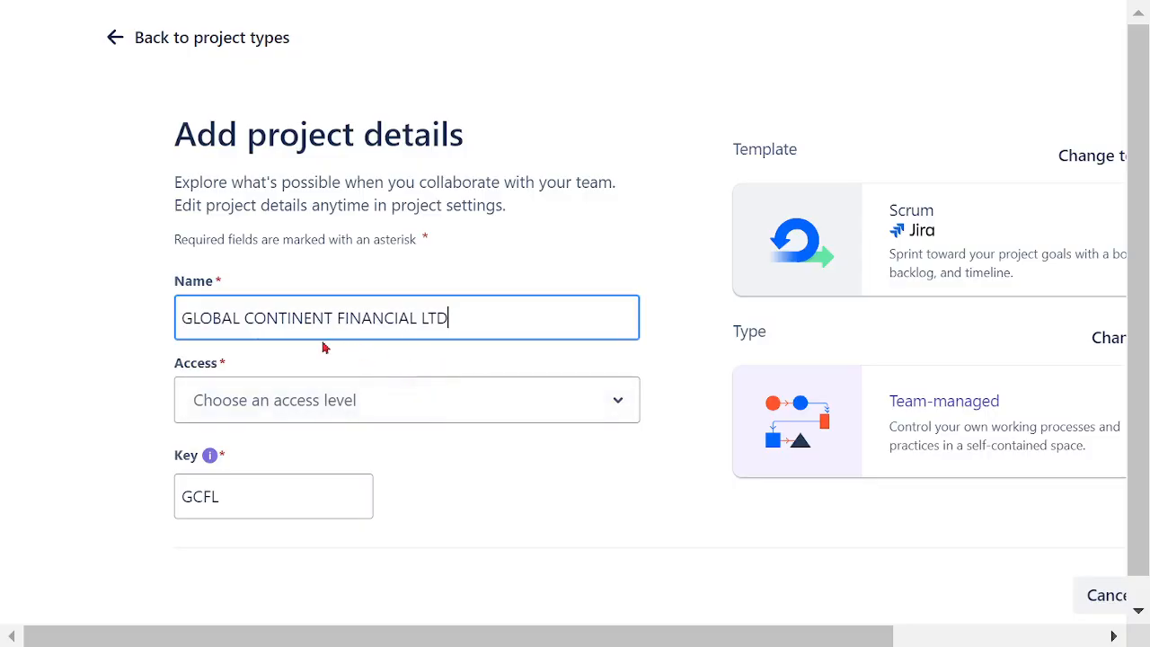
left_click_drag(183, 319, 470, 318)
left_click(470, 319)
Step: Set the project's access level to Open and check the generated project key
left_click(619, 413)
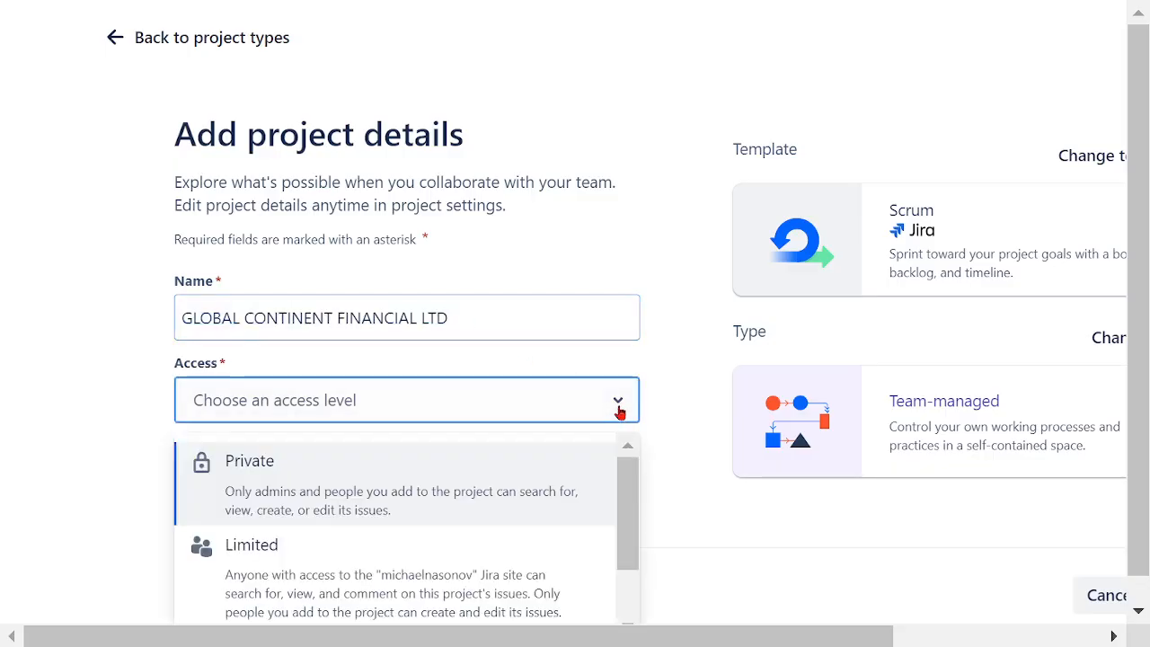
left_click_drag(629, 482, 627, 541)
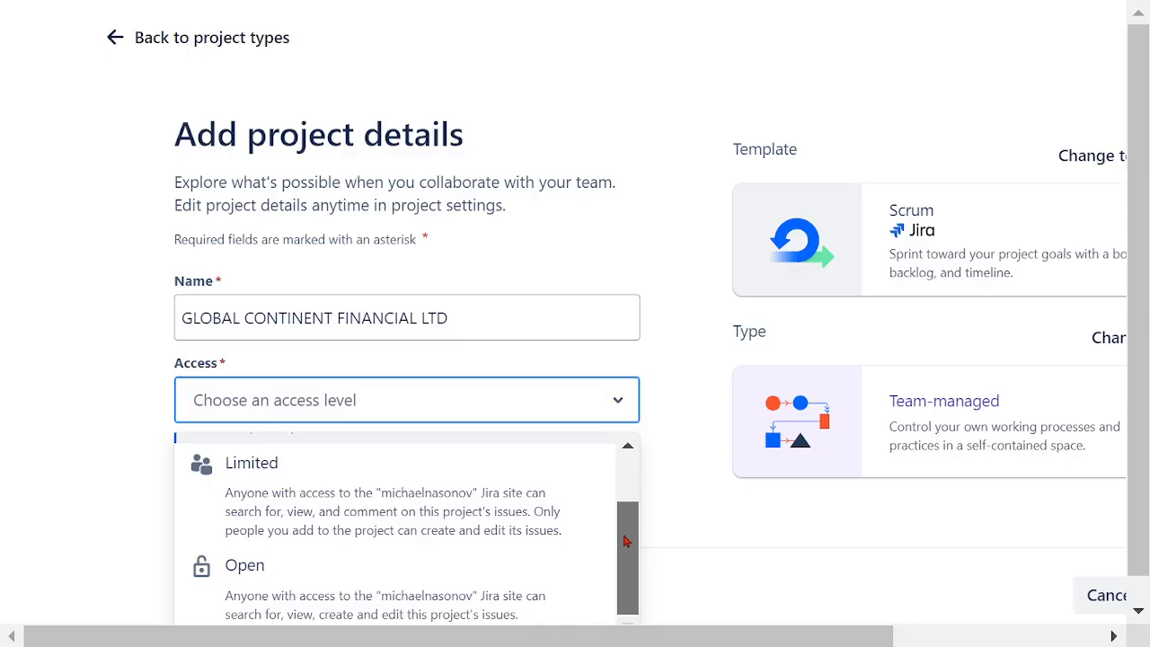
left_click(375, 590)
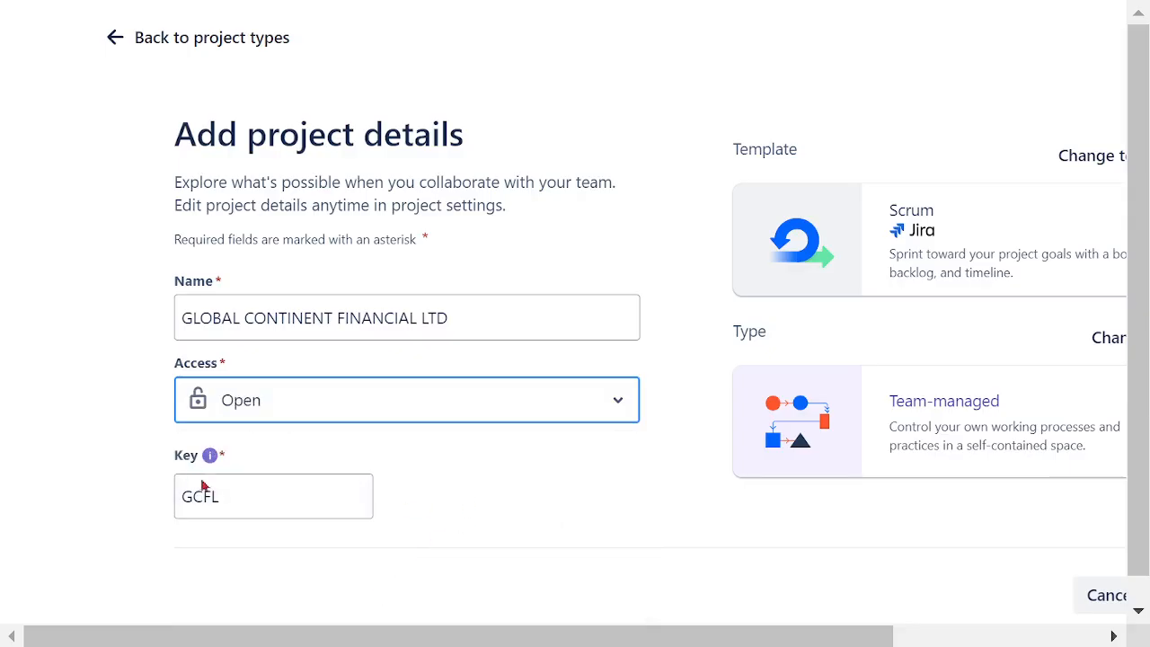
left_click_drag(179, 504, 309, 507)
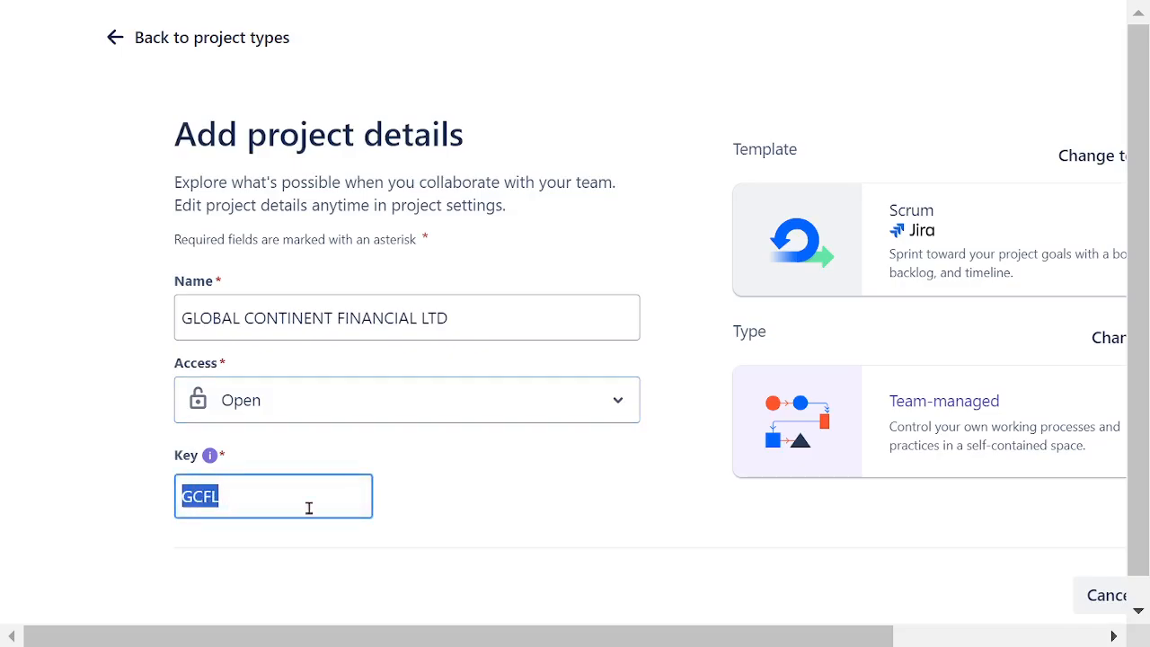
left_click(516, 521)
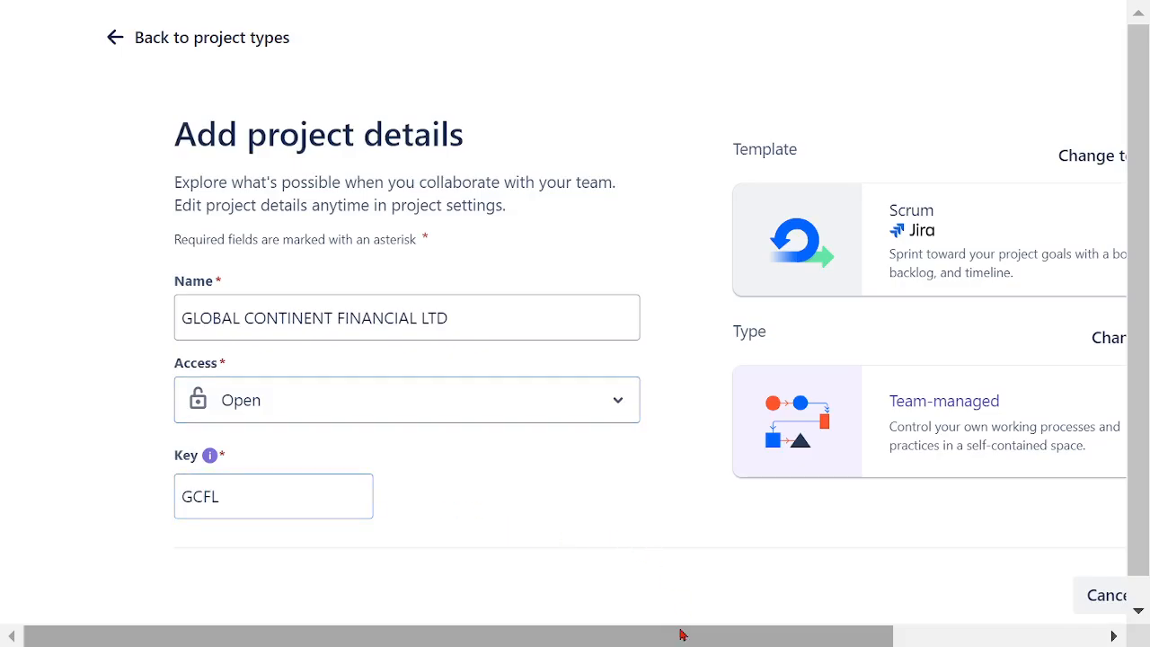
Step: Create the project with the entered details and continue to its board without connecting a Confluence space
left_click_drag(683, 631, 853, 605)
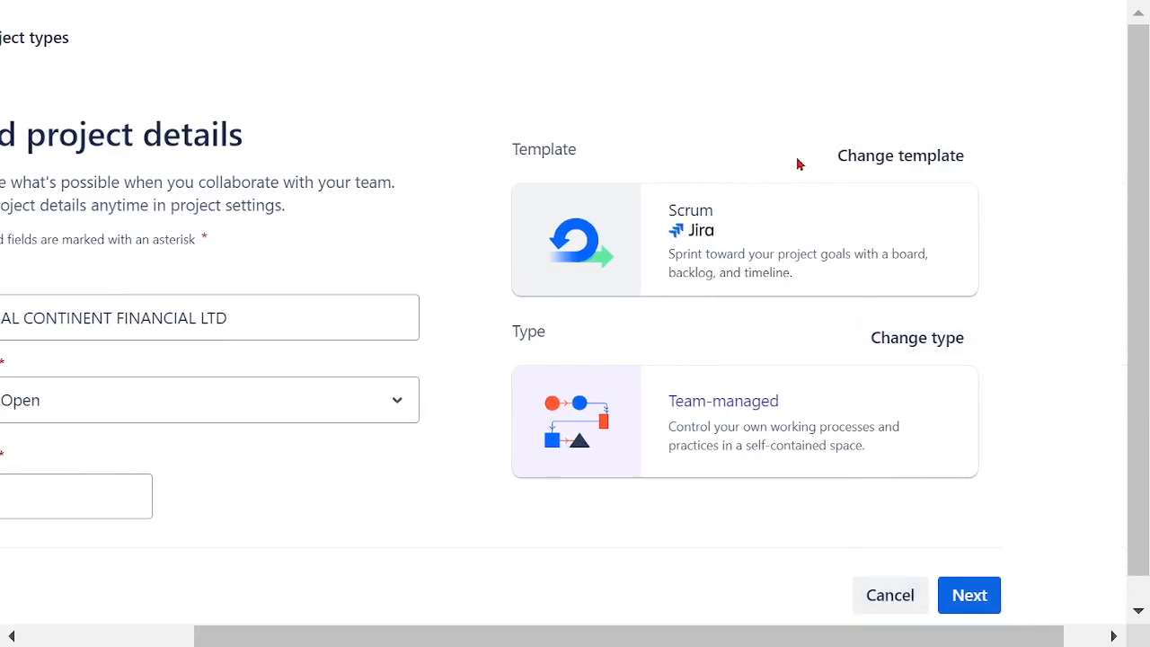
left_click(960, 595)
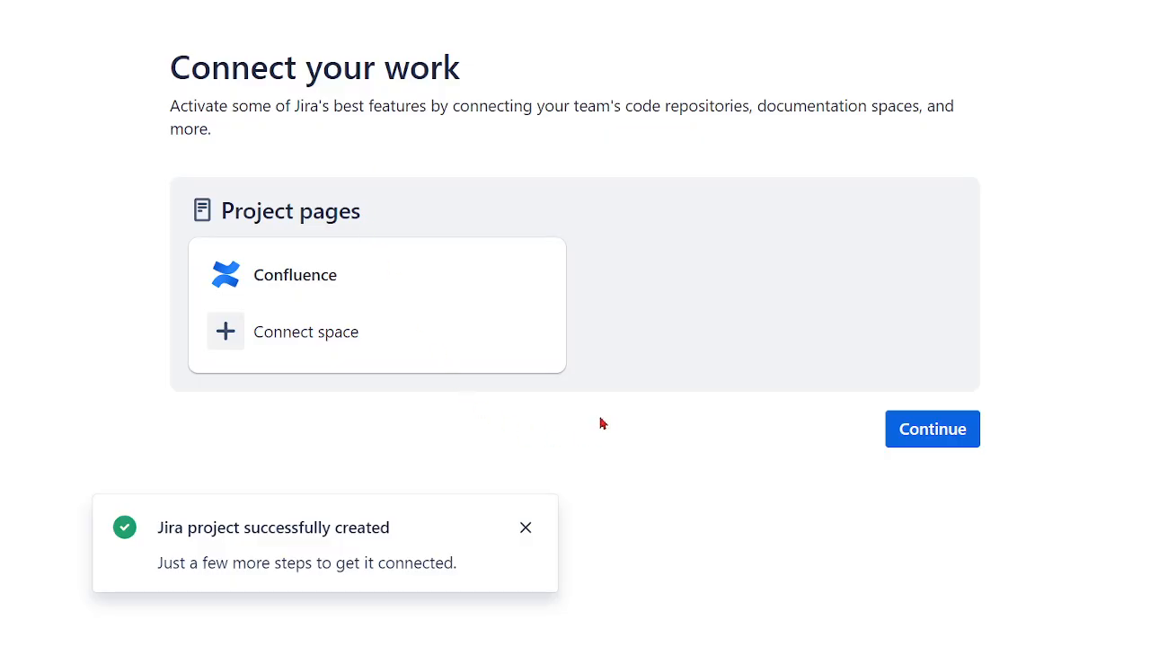
left_click(530, 532)
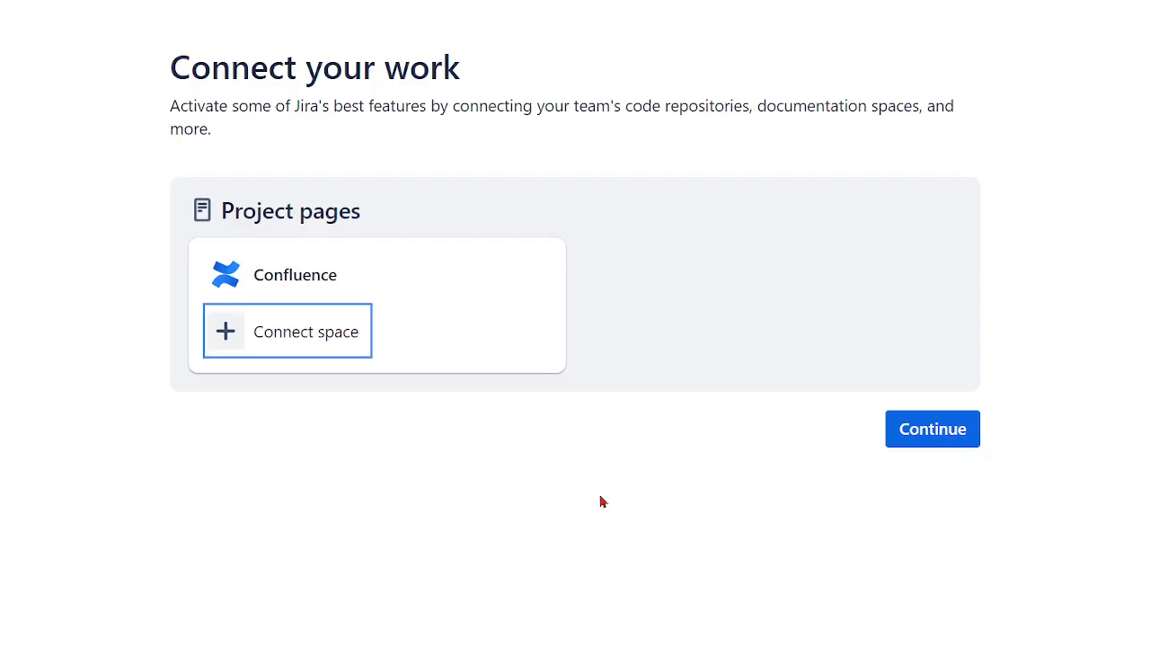
left_click(938, 436)
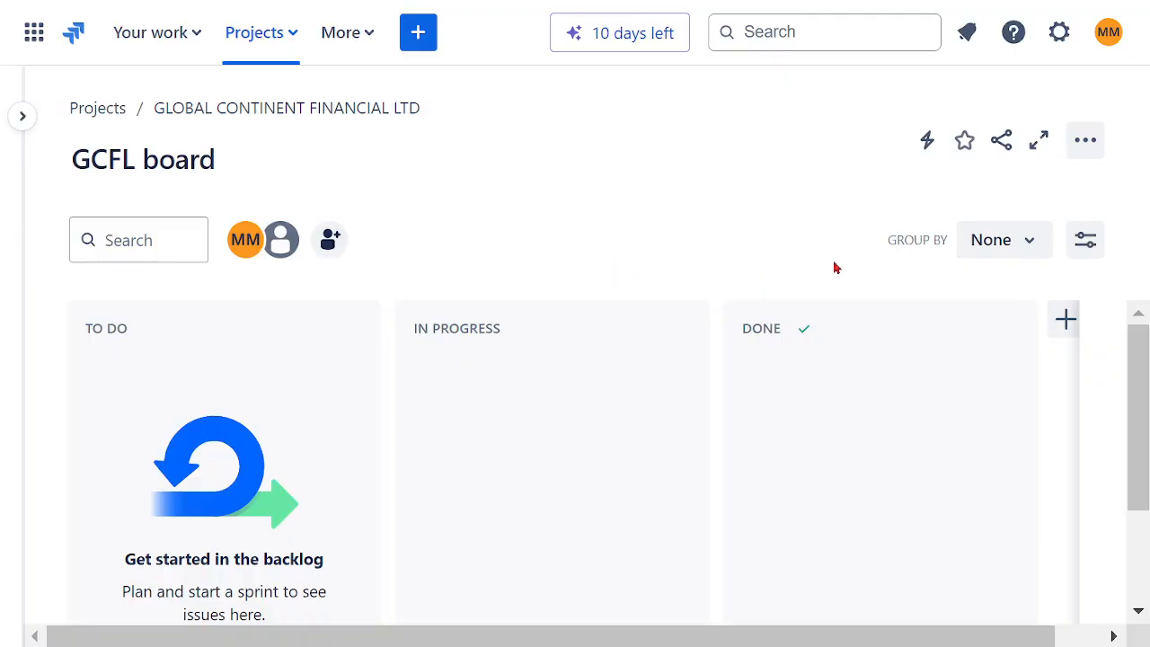
Step: Check the recent projects for the new project, and show its Timeline view with the project navigation expanded
left_click(298, 38)
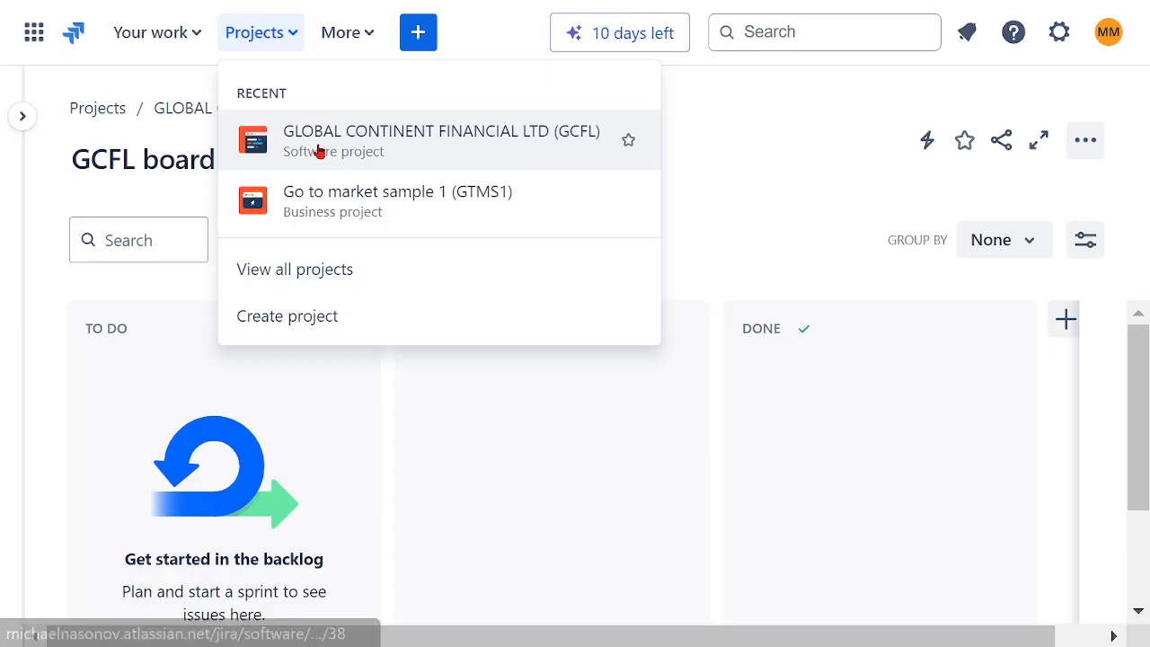
left_click(746, 219)
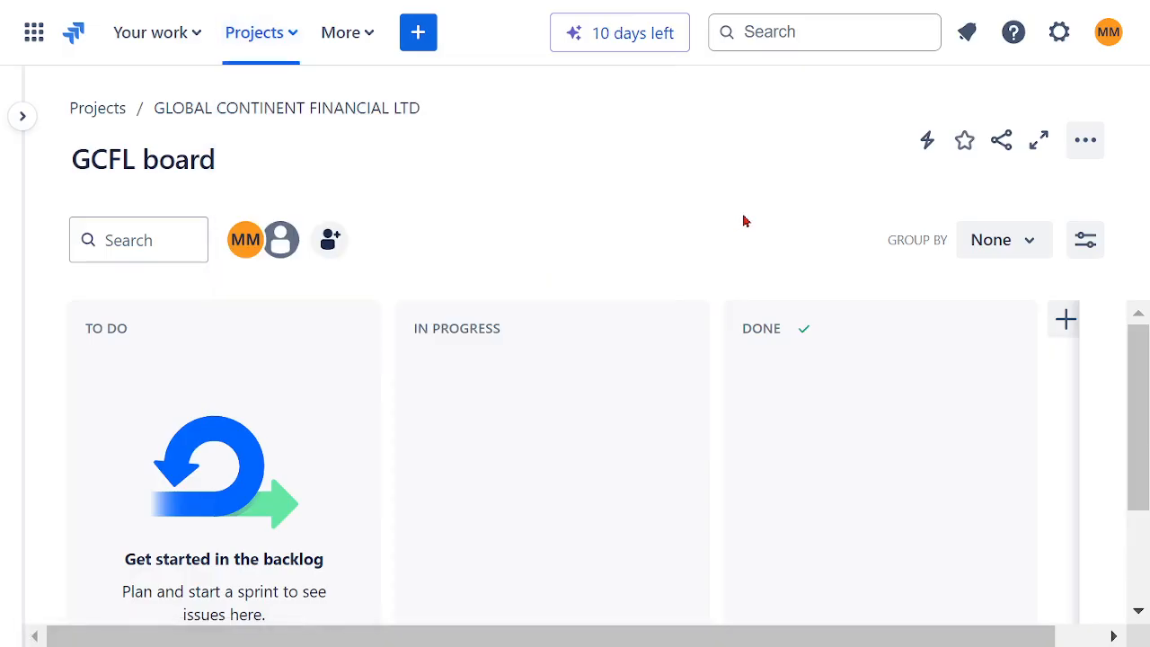
left_click(25, 117)
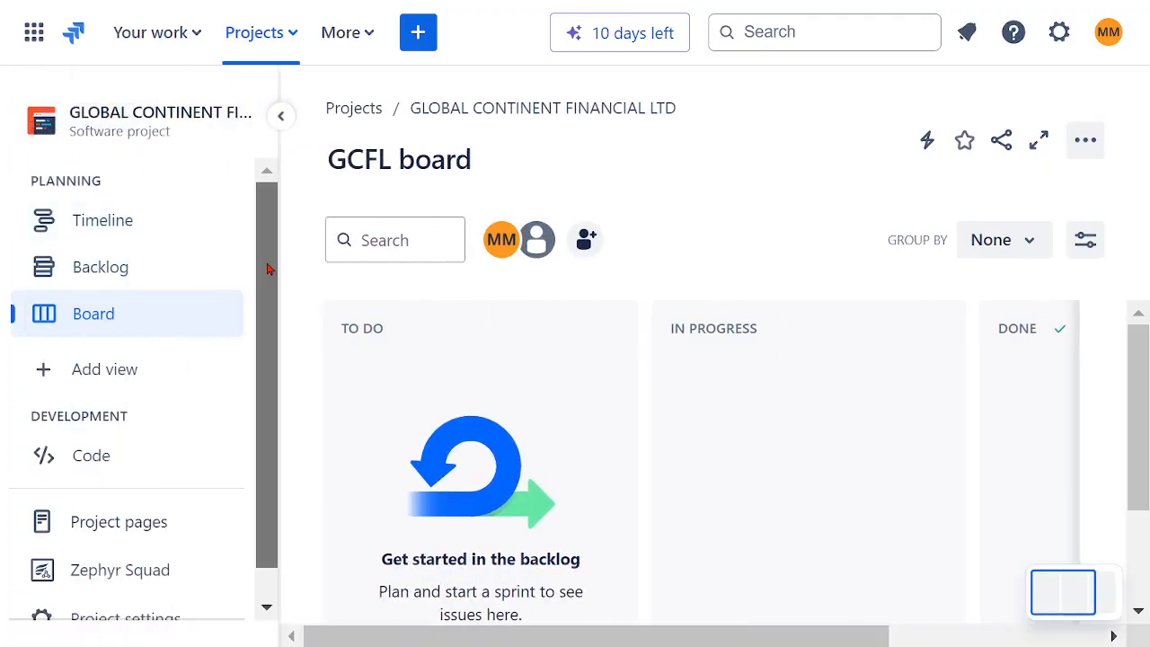
scroll(266, 288, "down", 1)
scroll(271, 288, "up", 1)
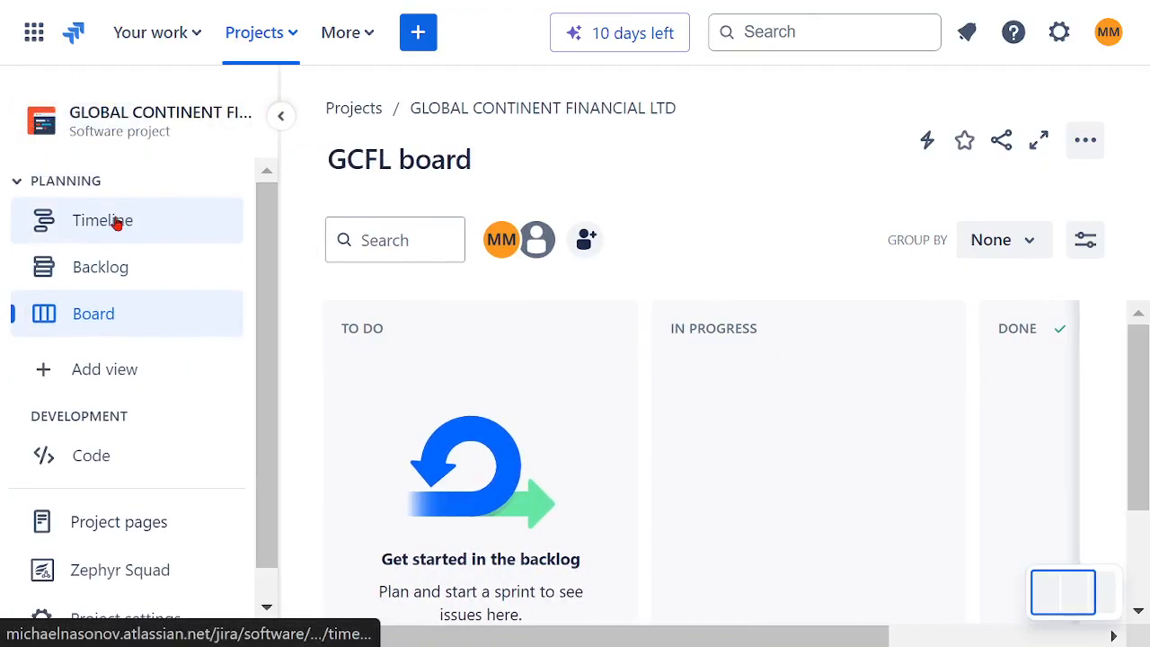
left_click(67, 224)
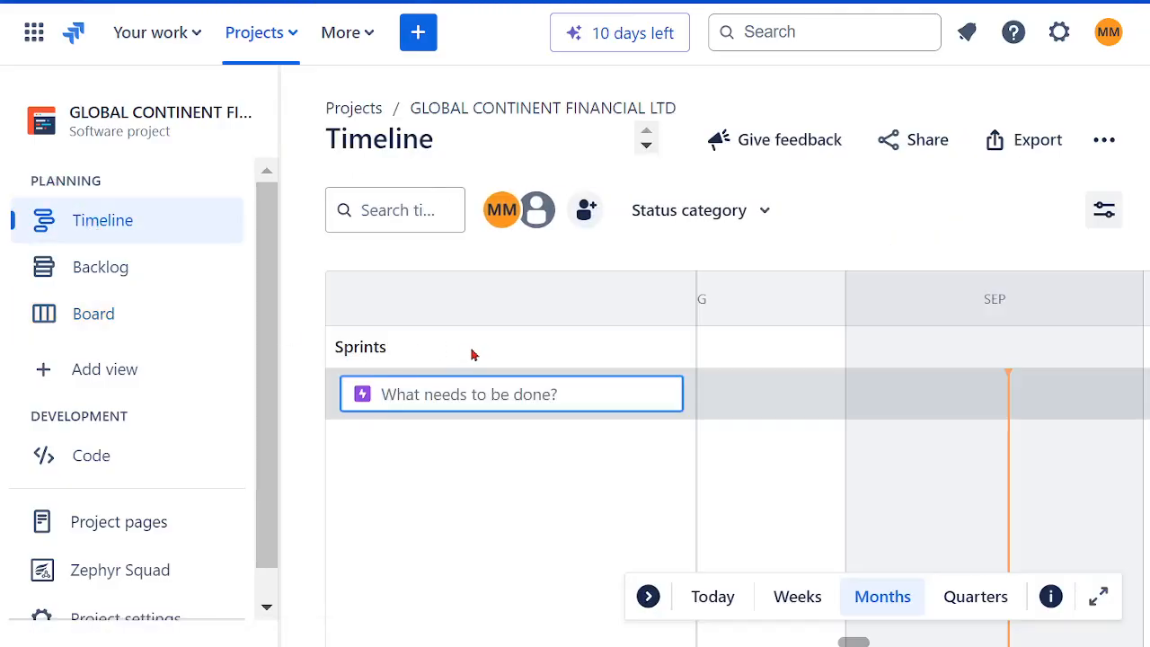
Step: Look over the project's Backlog view with its empty sprint, and the columns of its board
left_click(108, 277)
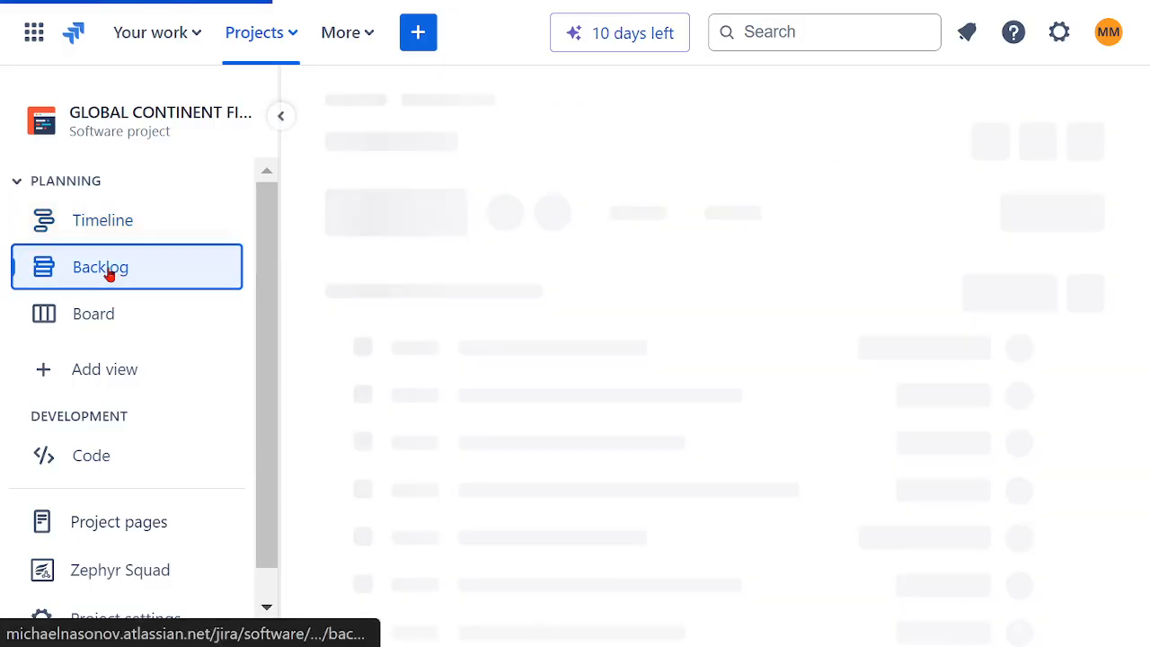
scroll(896, 419, "down", 3)
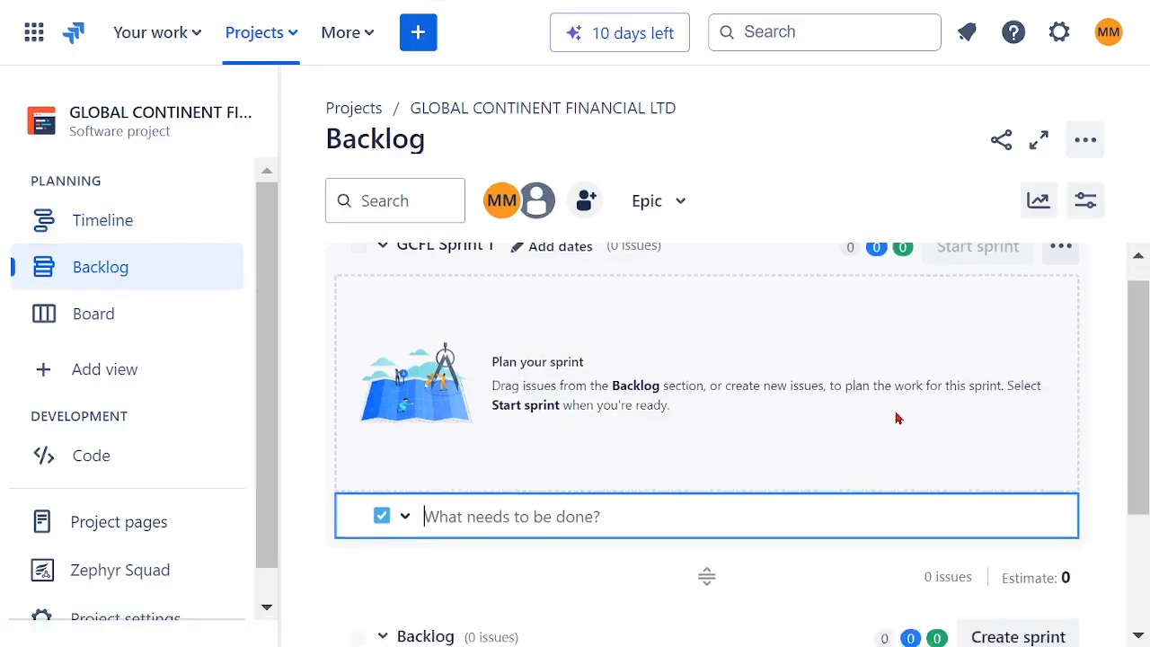
scroll(885, 428, "up", 3)
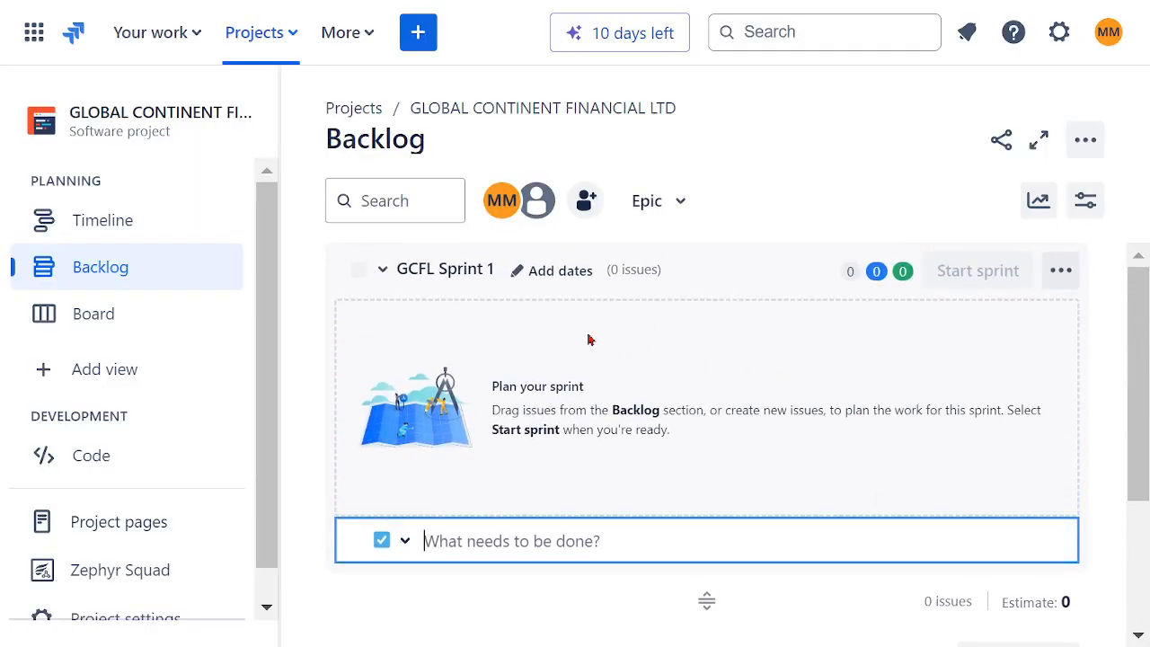
left_click(152, 311)
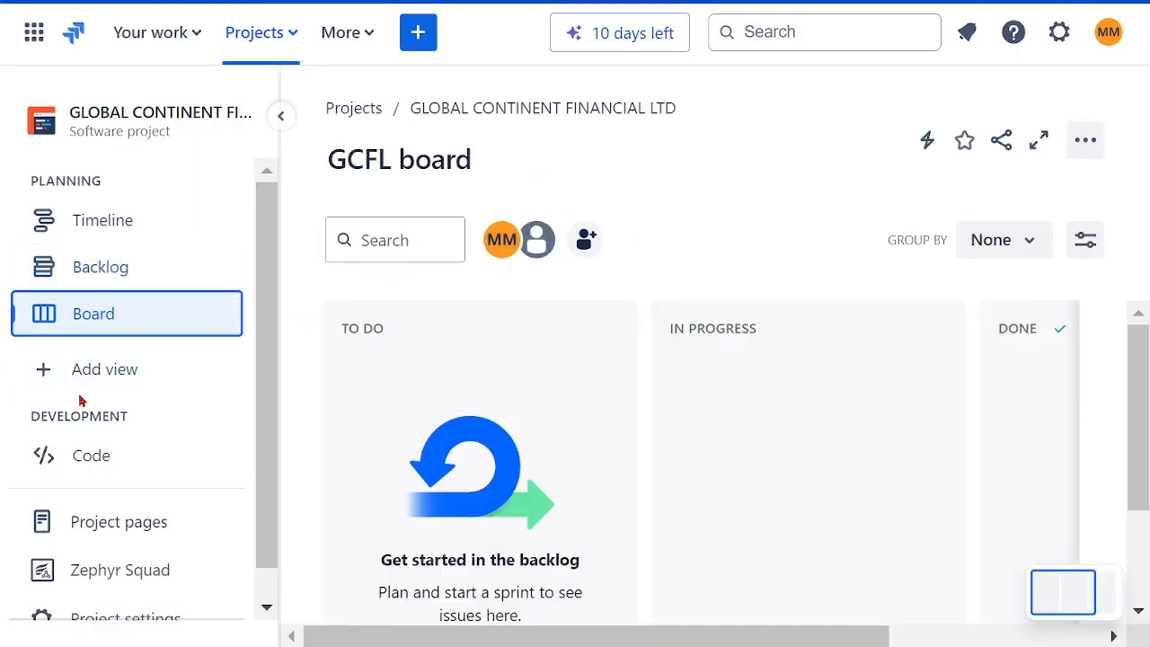
scroll(676, 370, "down", 2)
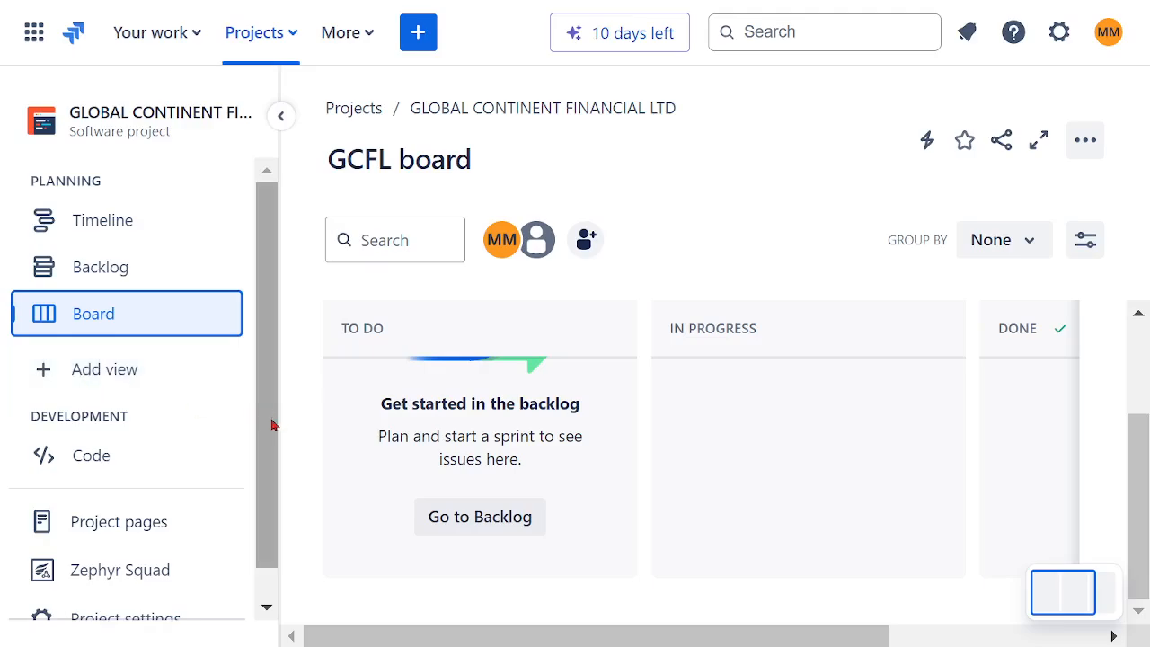
Step: Show the Project pages view and look at its Confluence connection option and page templates
scroll(270, 450, "down", 1)
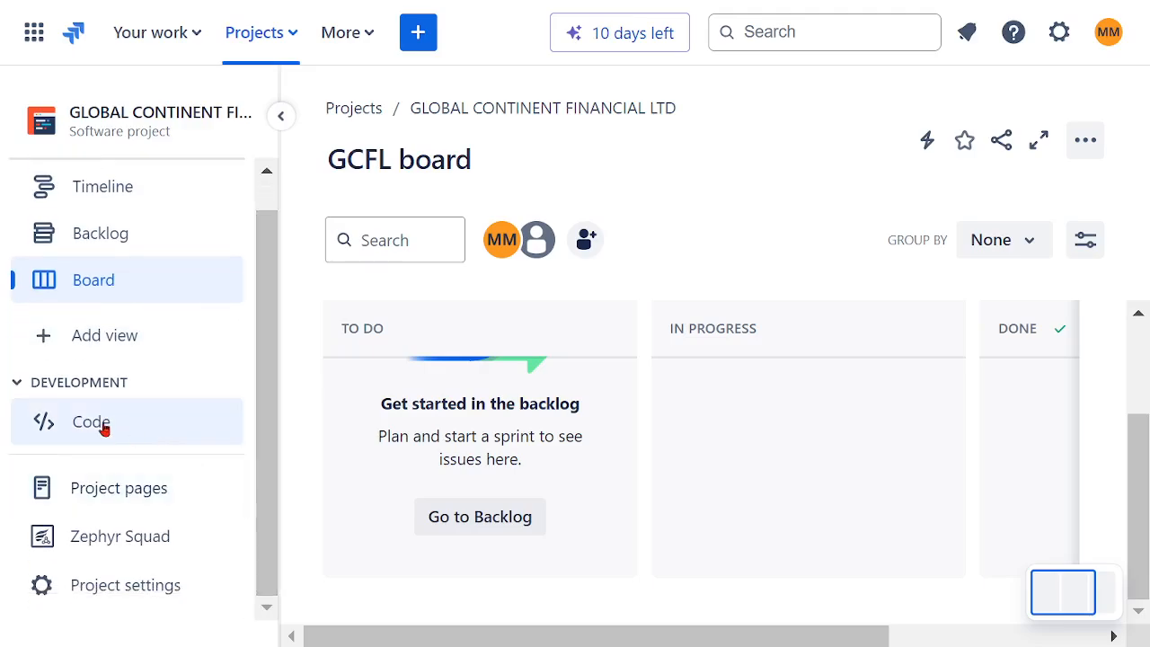
left_click(126, 492)
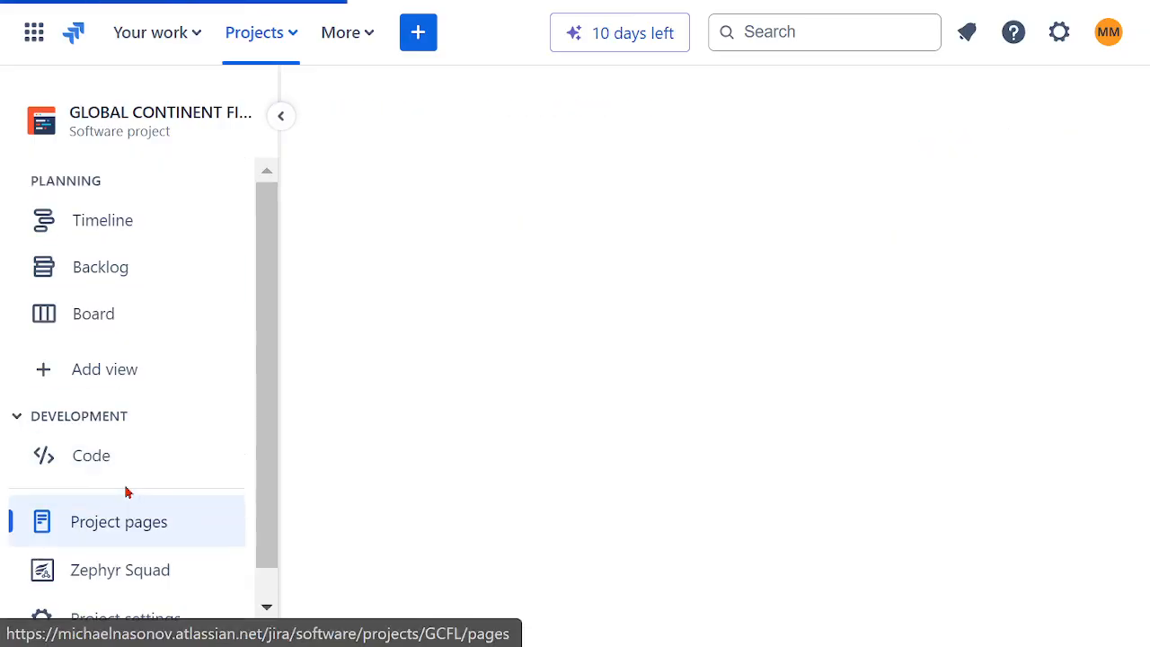
left_click_drag(260, 436, 250, 542)
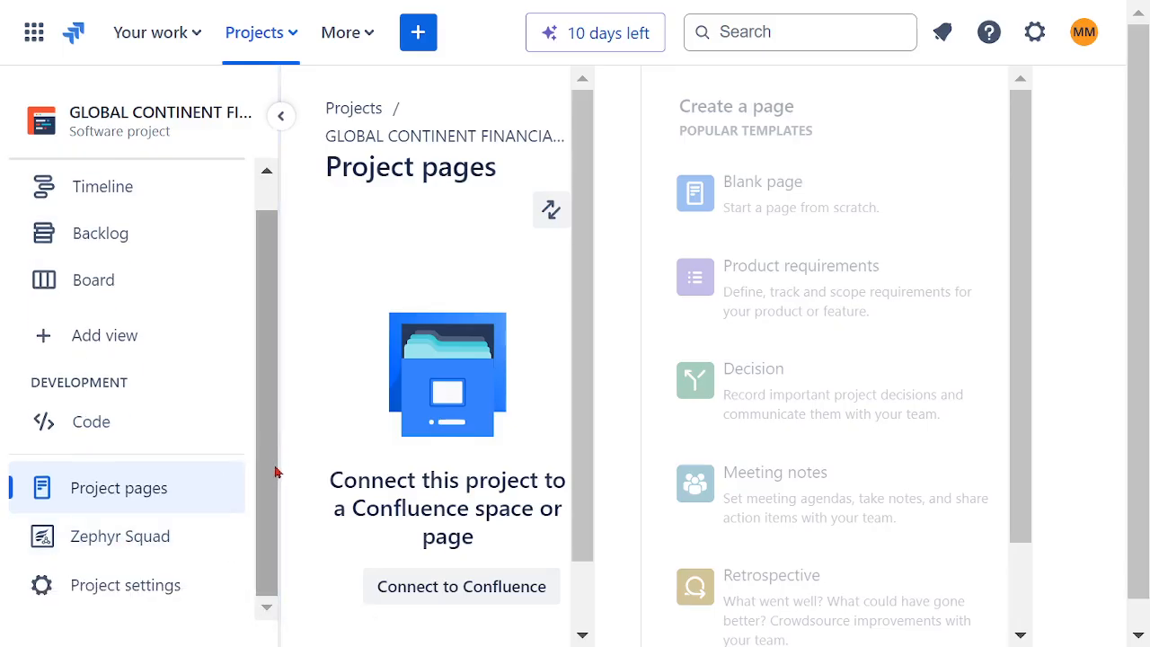
Step: Open the project settings and review the icon, name, key and other fields on the Details page
left_click_drag(267, 482, 265, 474)
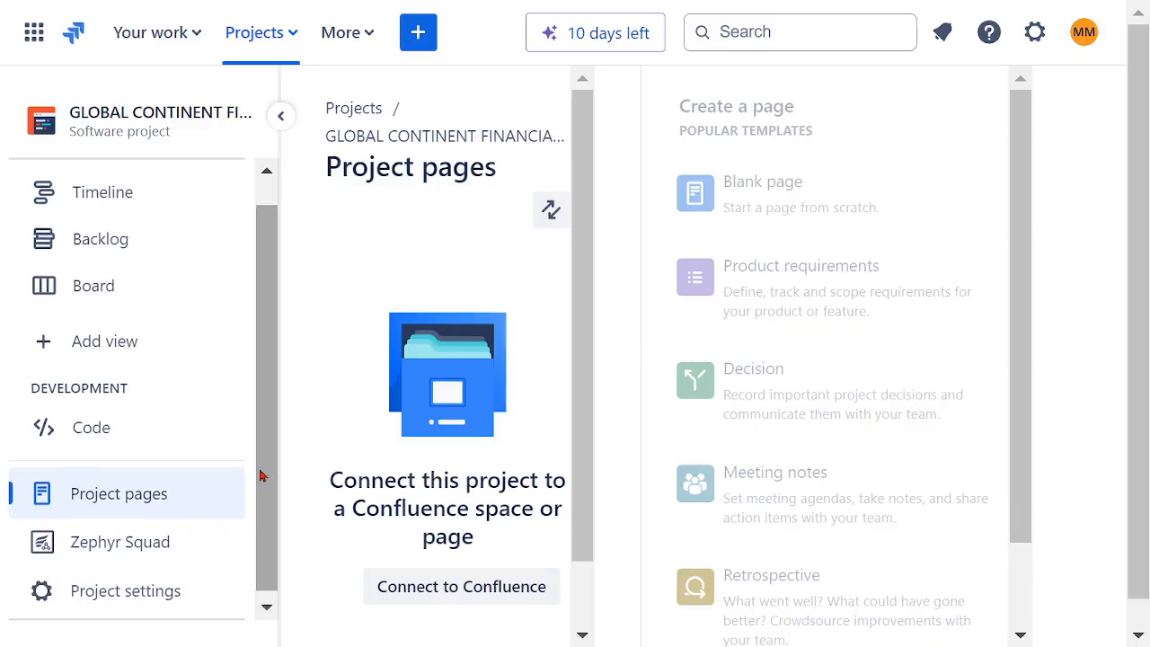
left_click(157, 596)
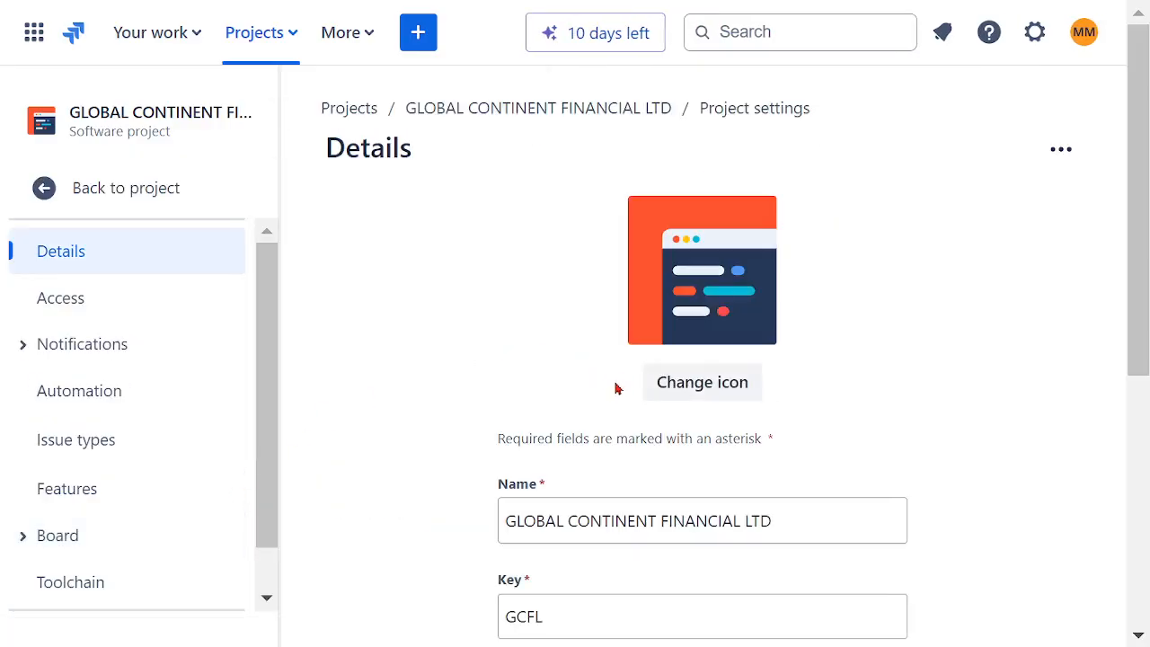
scroll(858, 351, "down", 3)
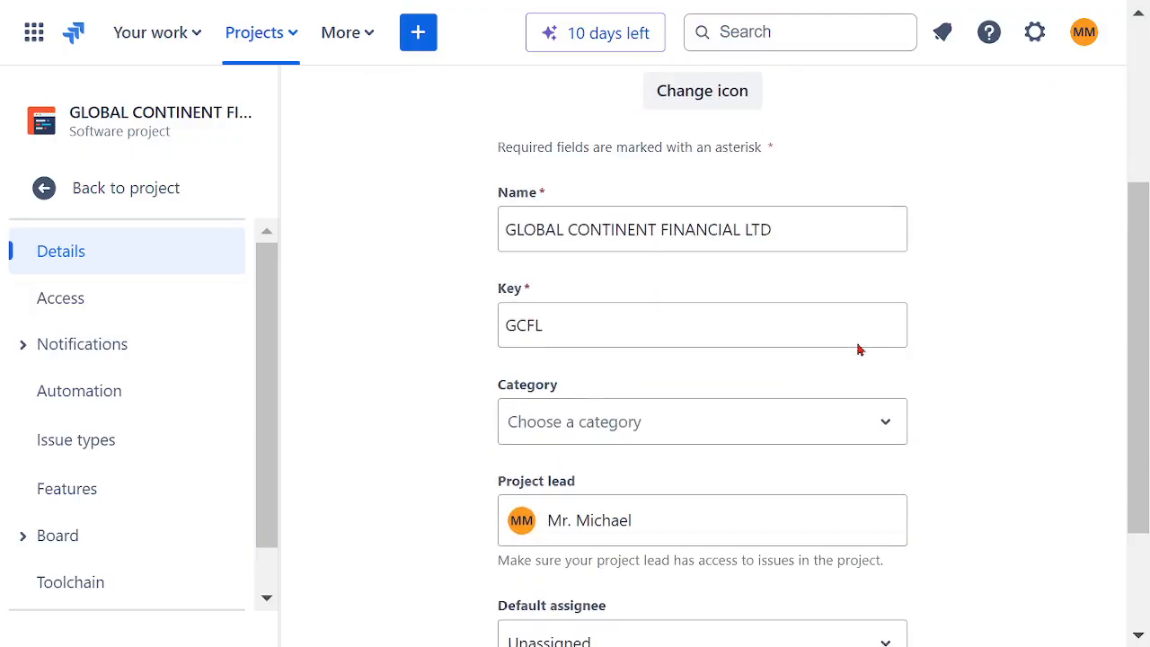
scroll(860, 362, "up", 3)
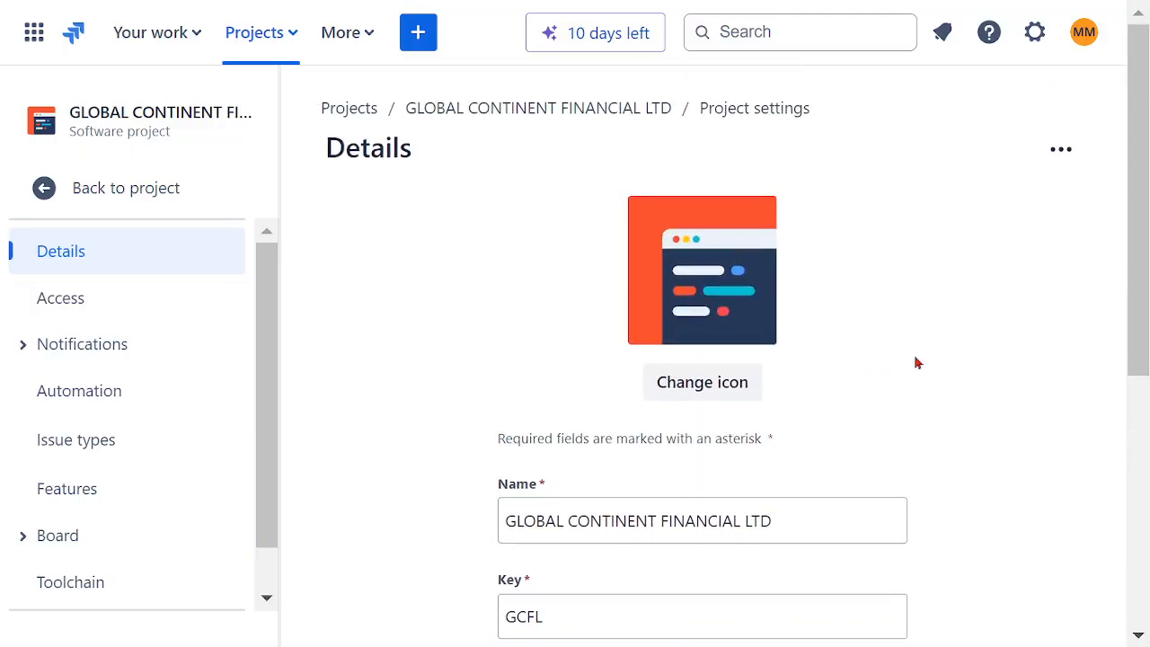
left_click(715, 385)
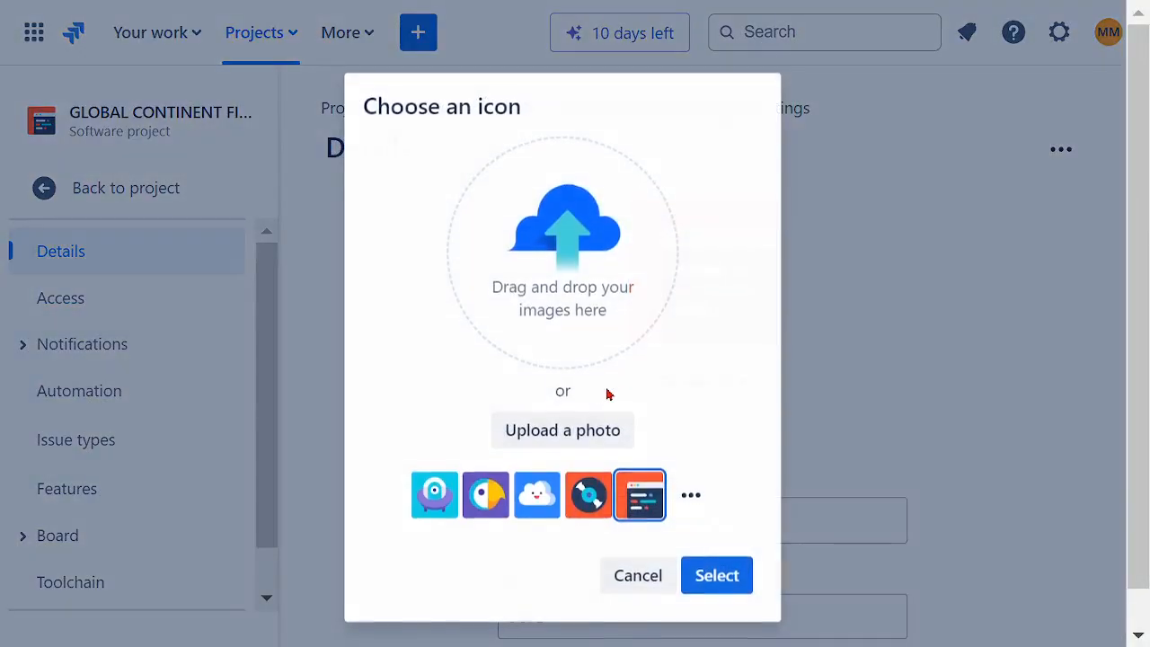
left_click(693, 491)
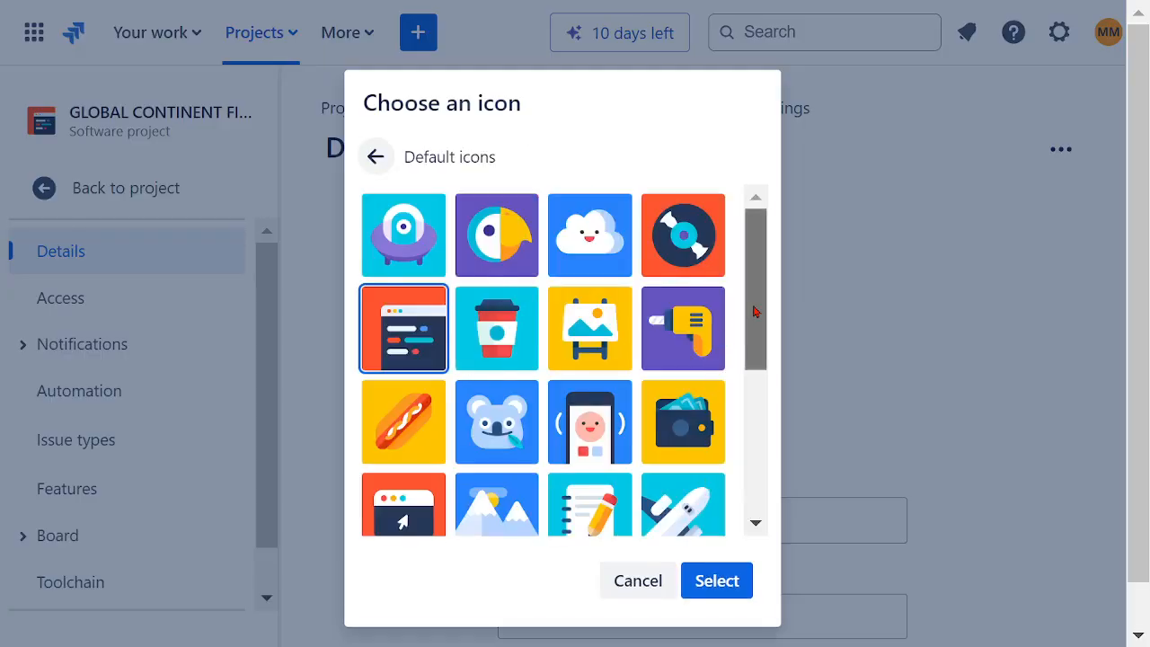
left_click_drag(760, 330, 766, 306)
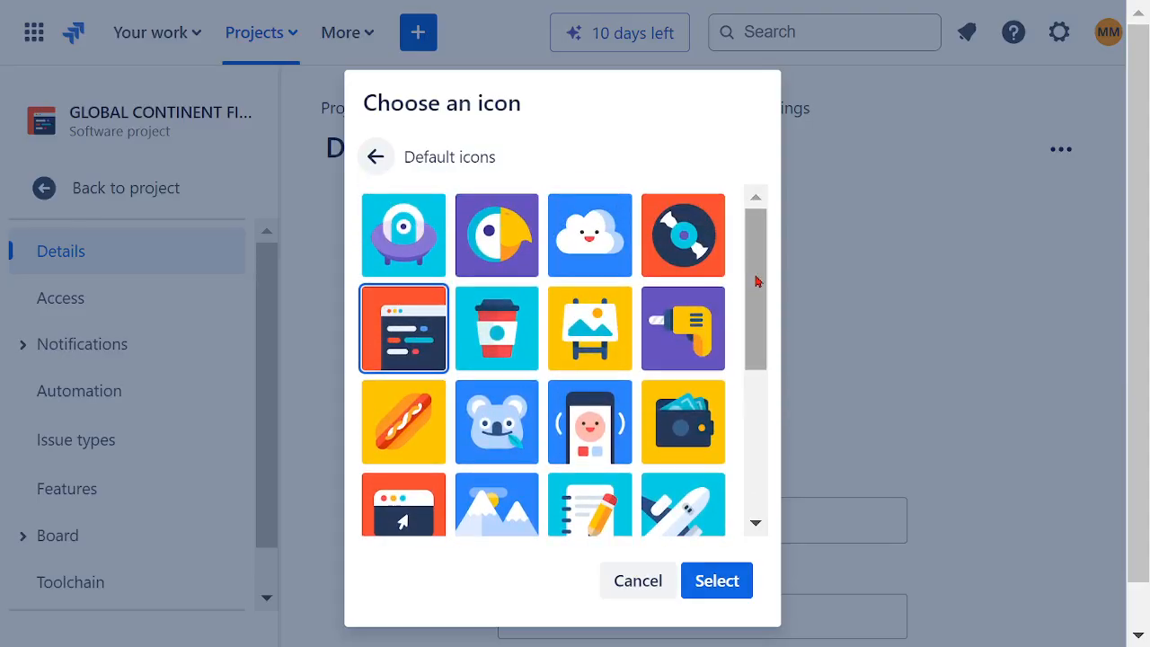
left_click(642, 580)
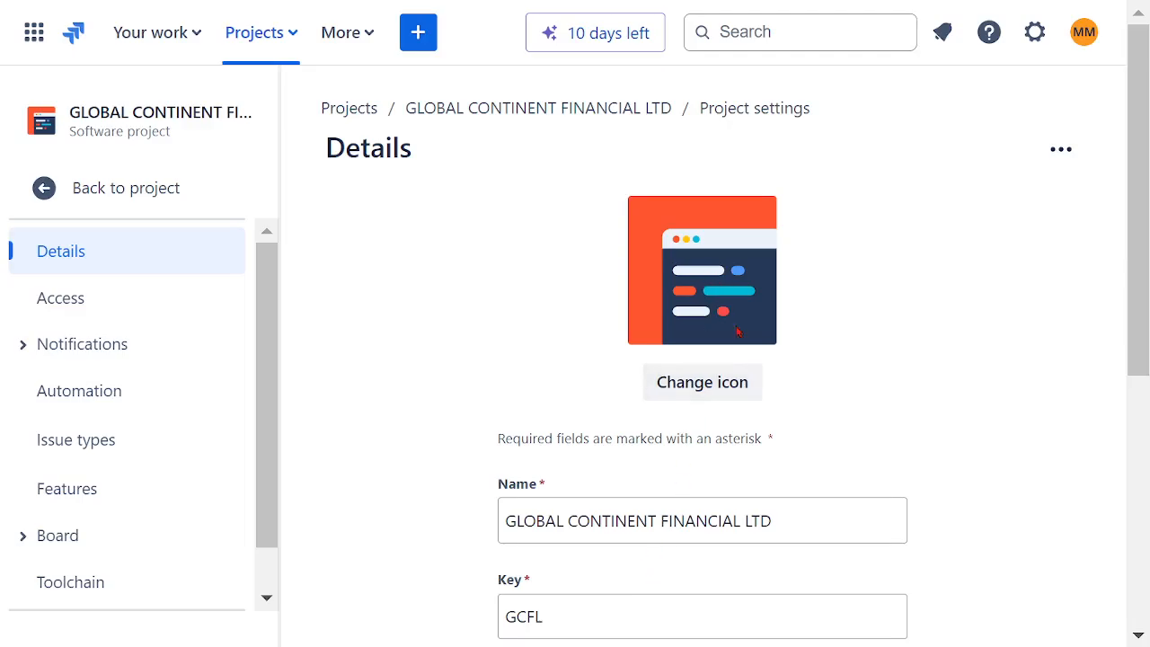
Step: Choose the vinyl record on an orange background from the default icons as the project icon
left_click(719, 384)
left_click(693, 489)
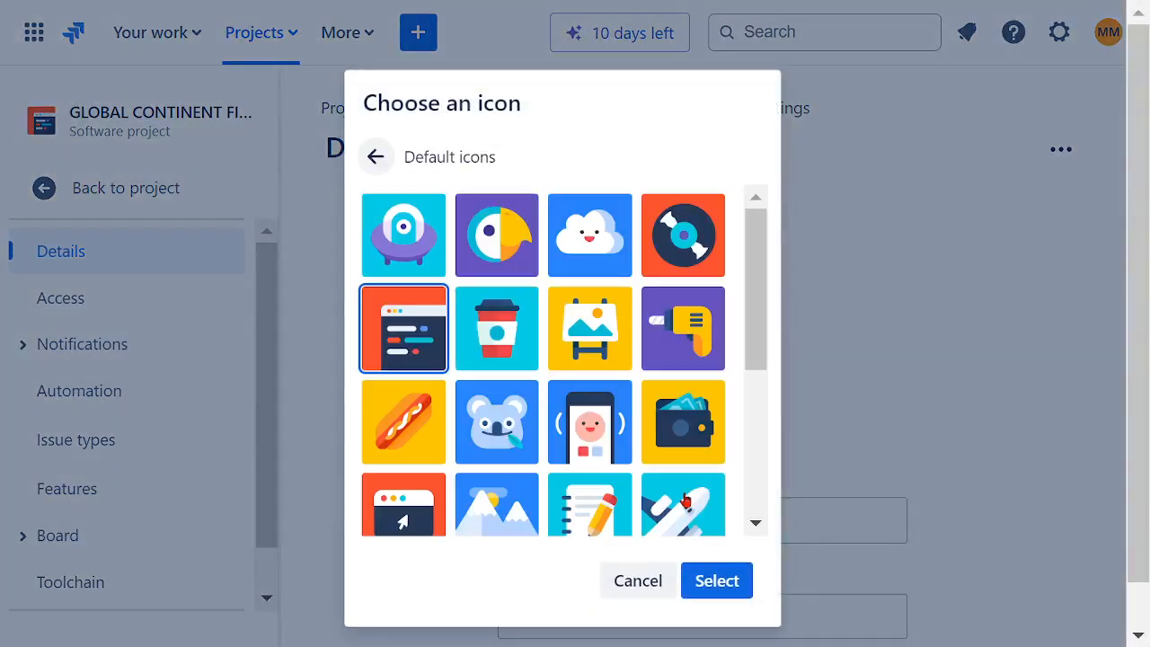
left_click_drag(758, 306, 737, 472)
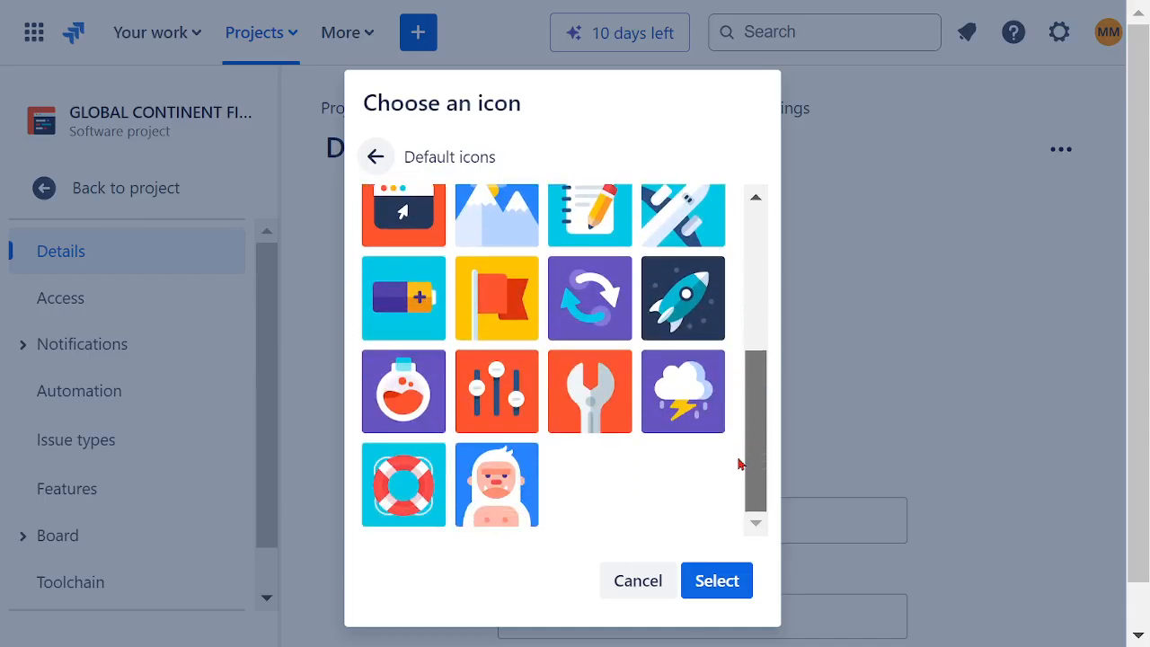
scroll(739, 463, "up", 5)
left_click(700, 251)
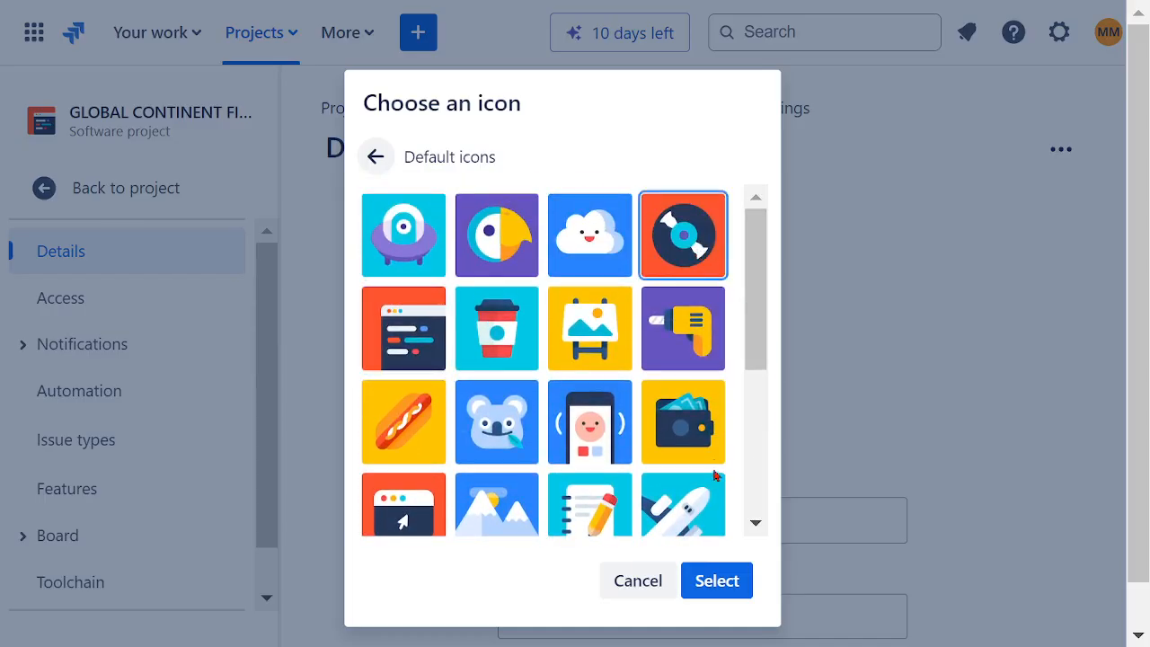
left_click(722, 581)
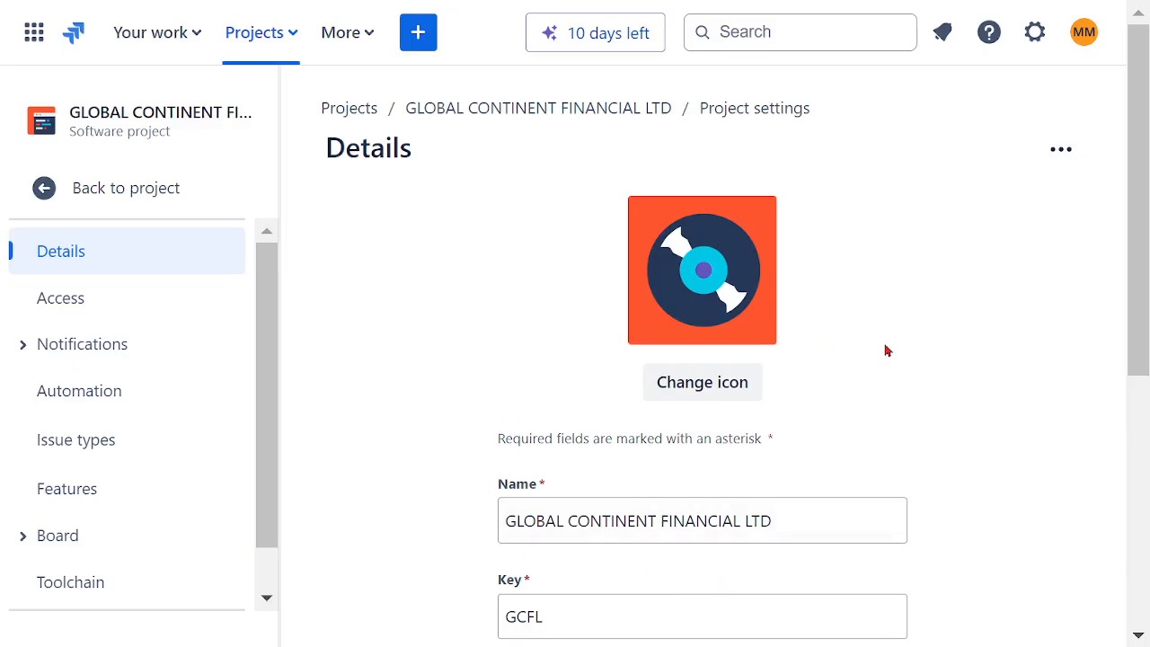
Step: Check the Category, Project lead and Default assignee fields in the project details
scroll(885, 351, "down", 3)
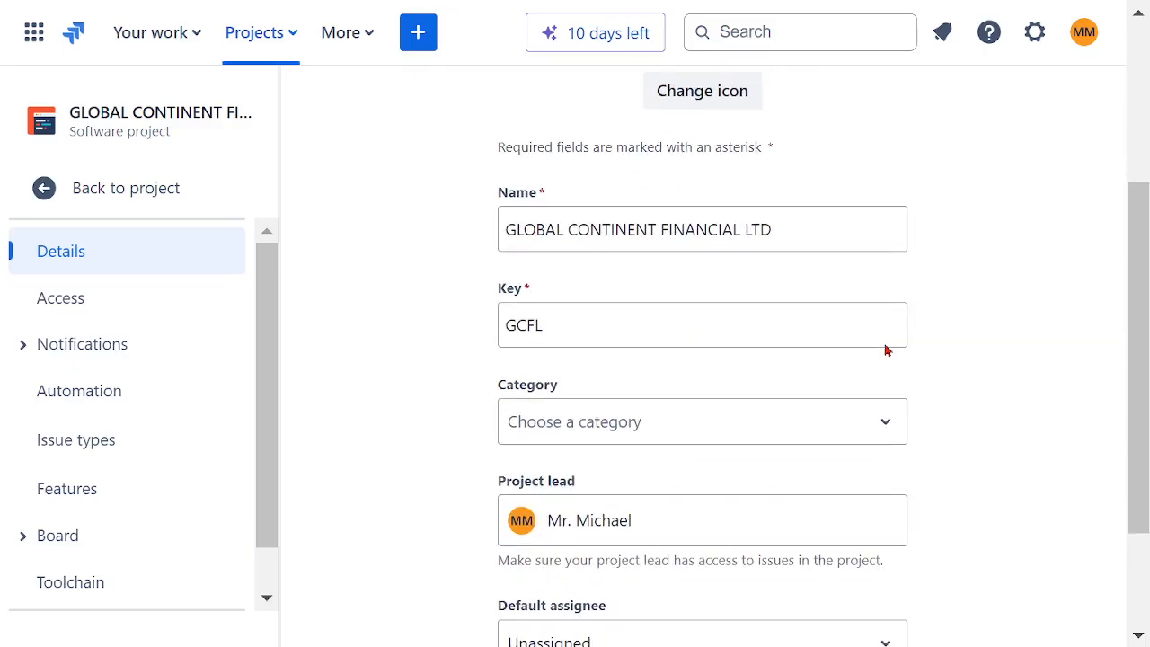
left_click(889, 430)
left_click(886, 430)
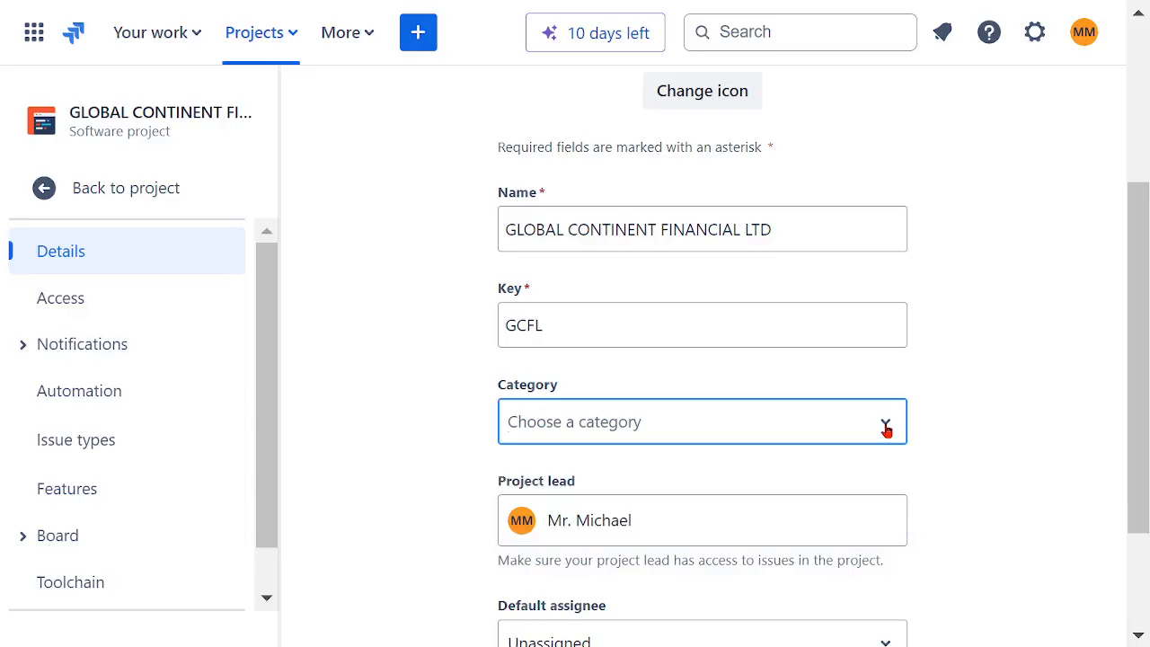
scroll(1002, 386, "down", 2)
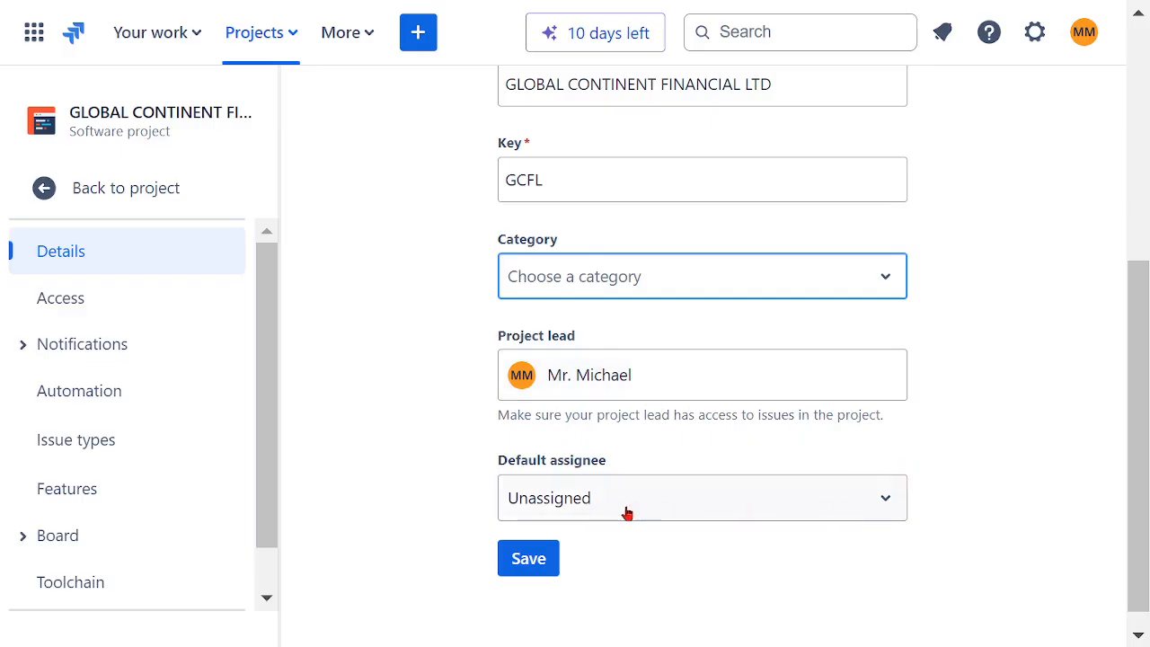
scroll(405, 396, "up", 5)
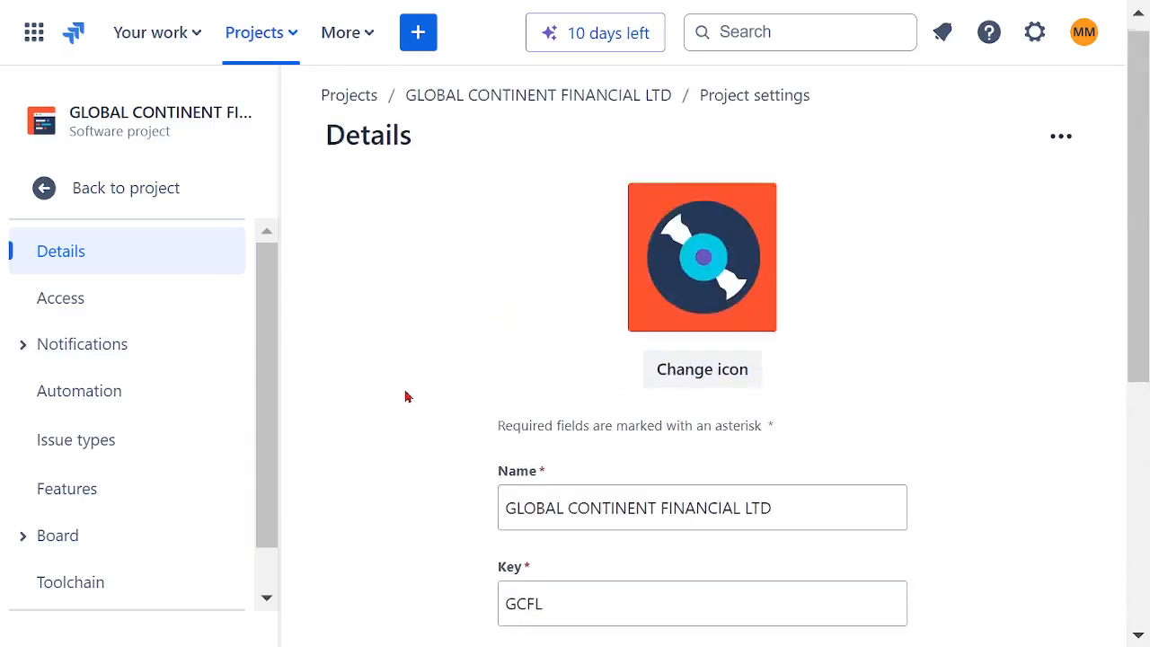
Step: Return from the settings to the project and go through its Timeline view to the Backlog
left_click(121, 191)
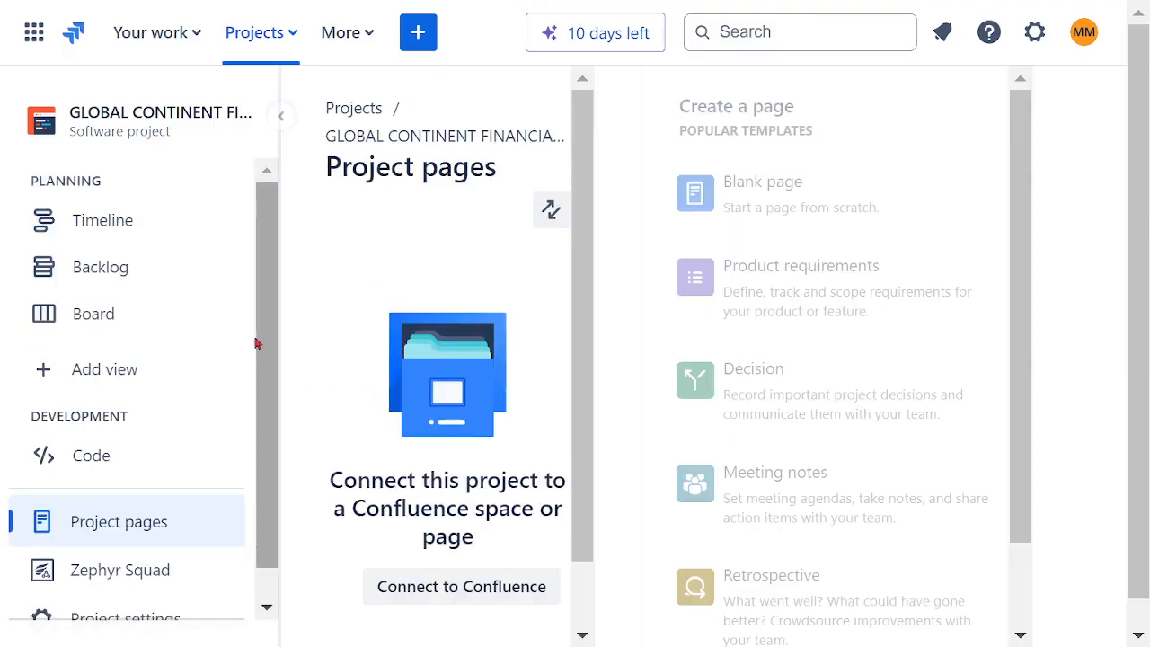
left_click(106, 232)
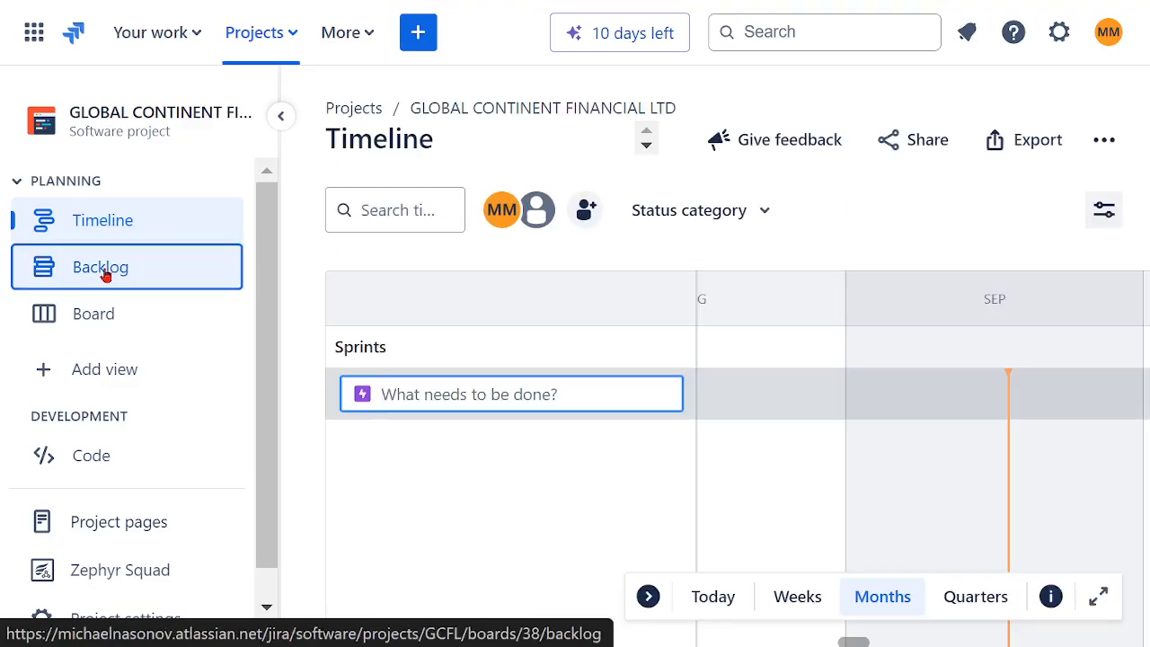
left_click(106, 275)
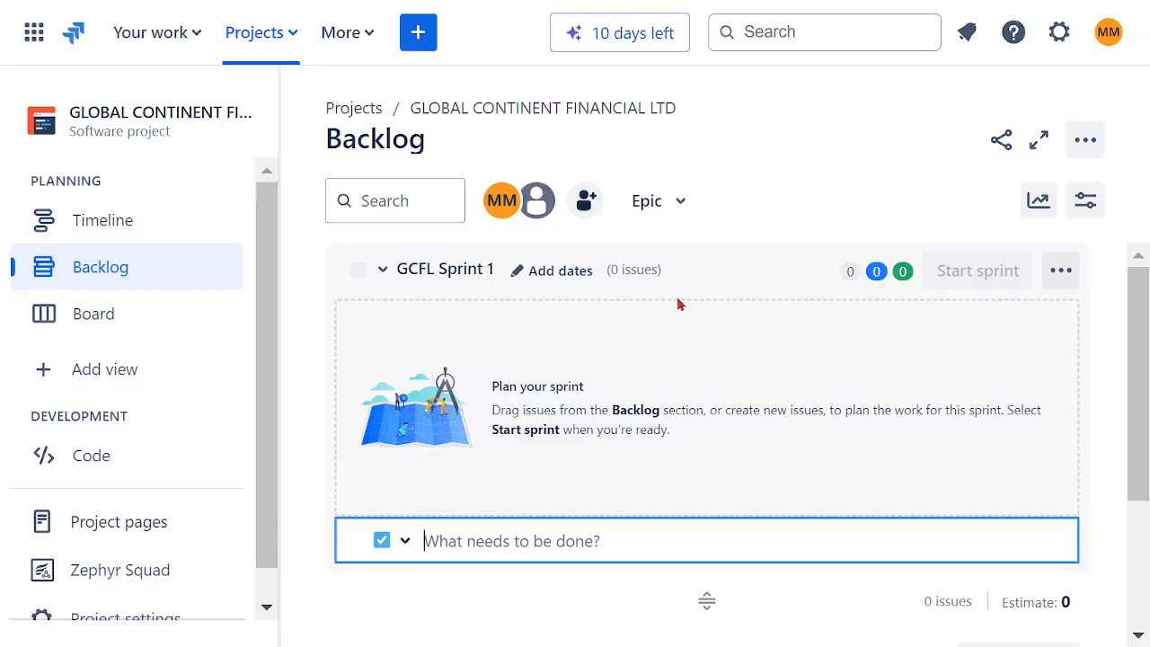
Step: Start a new issue in the GLOBAL CONTINENT FINANCIAL LTD project and set its issue type to Epic
left_click(430, 49)
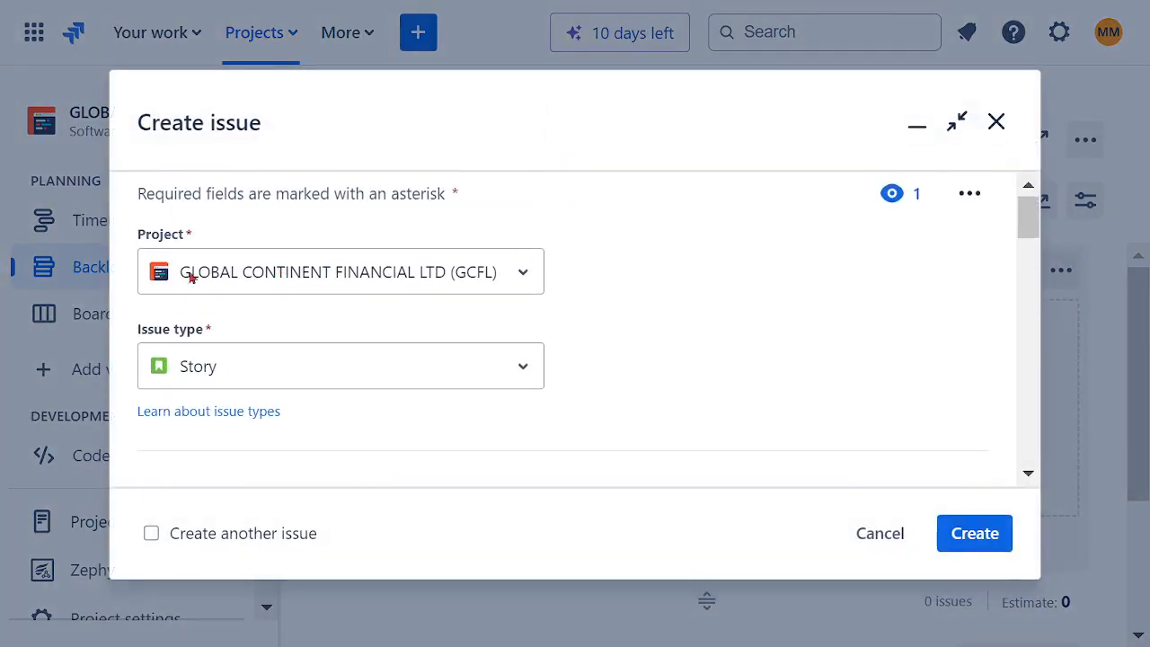
left_click(522, 371)
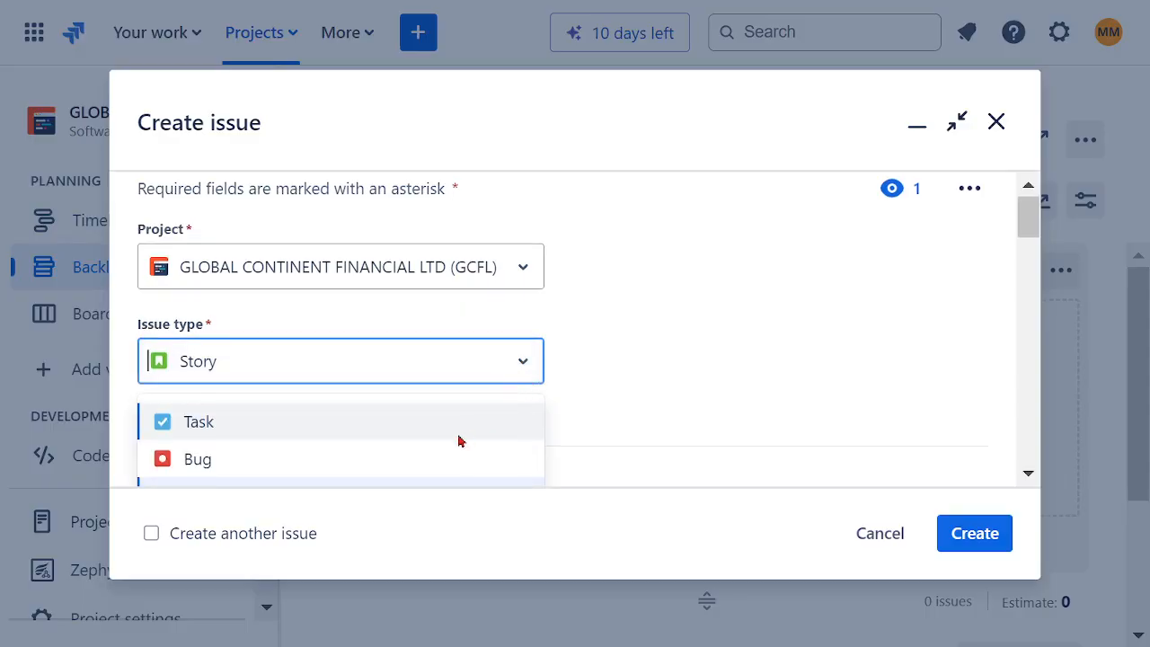
left_click(211, 369)
left_click(212, 370)
type("e")
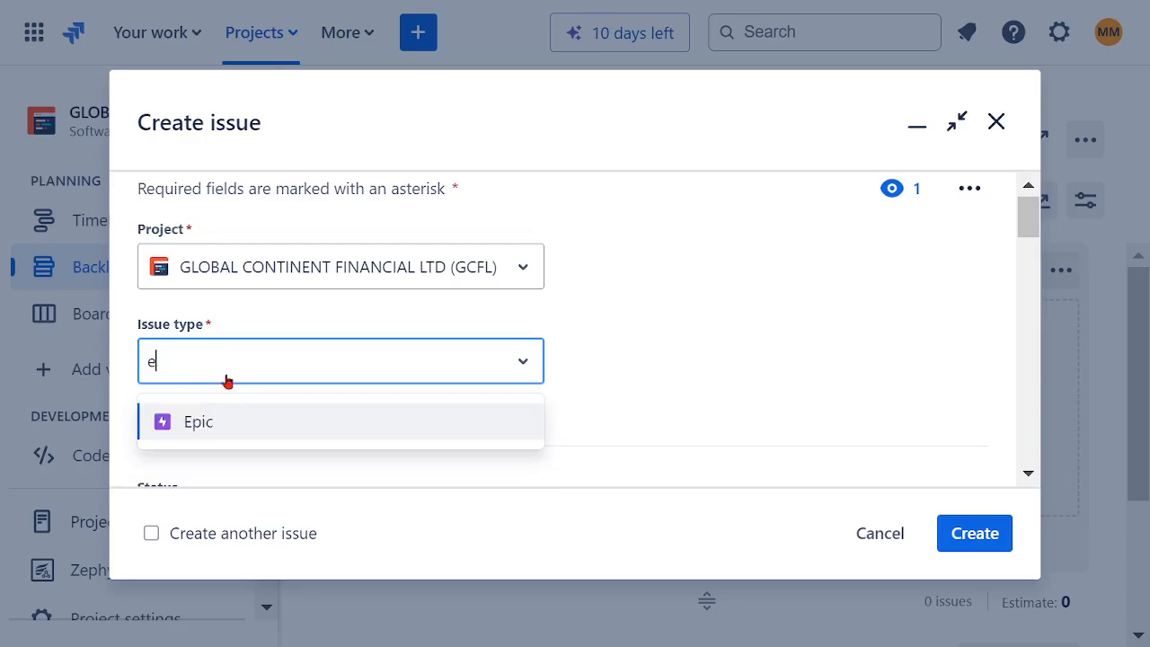
left_click(202, 430)
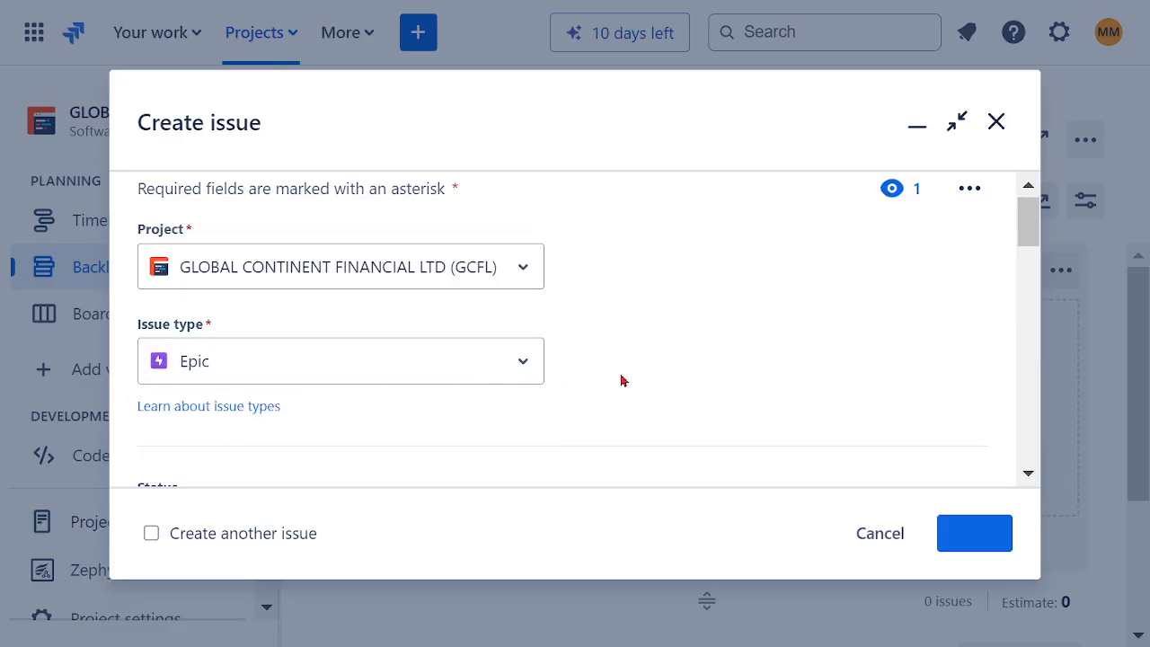
Step: Review the epic's creation form, checking the available initial statuses and the Summary and Description fields
scroll(644, 358, "down", 2)
scroll(647, 358, "up", 2)
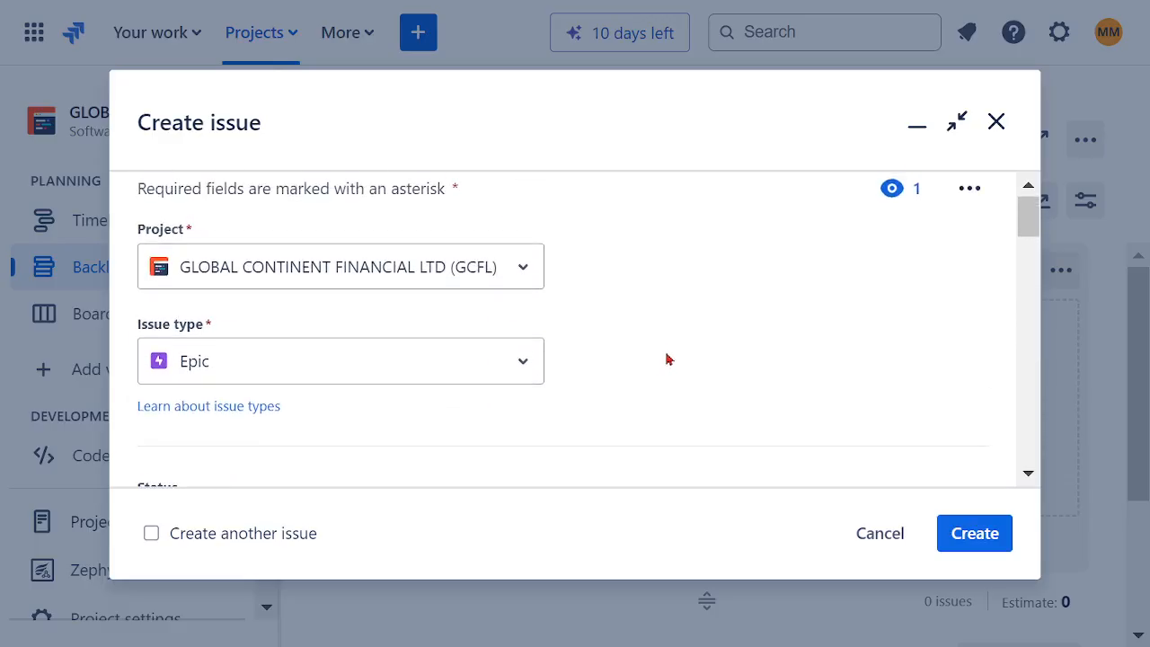
scroll(670, 356, "down", 2)
scroll(669, 352, "down", 2)
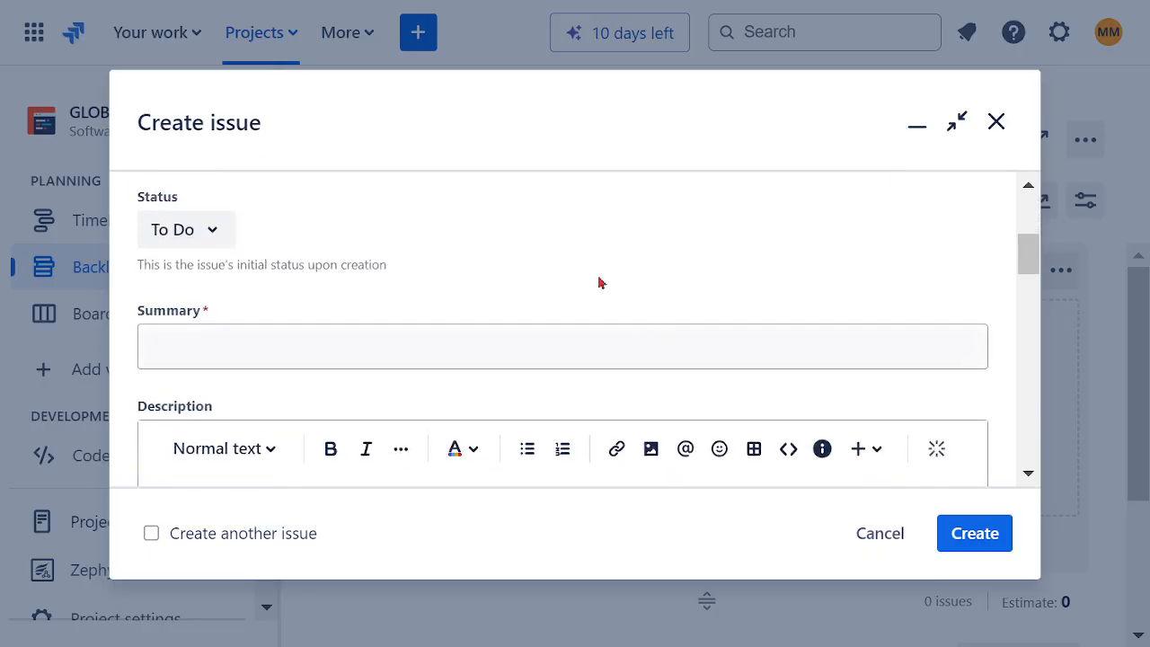
left_click(211, 235)
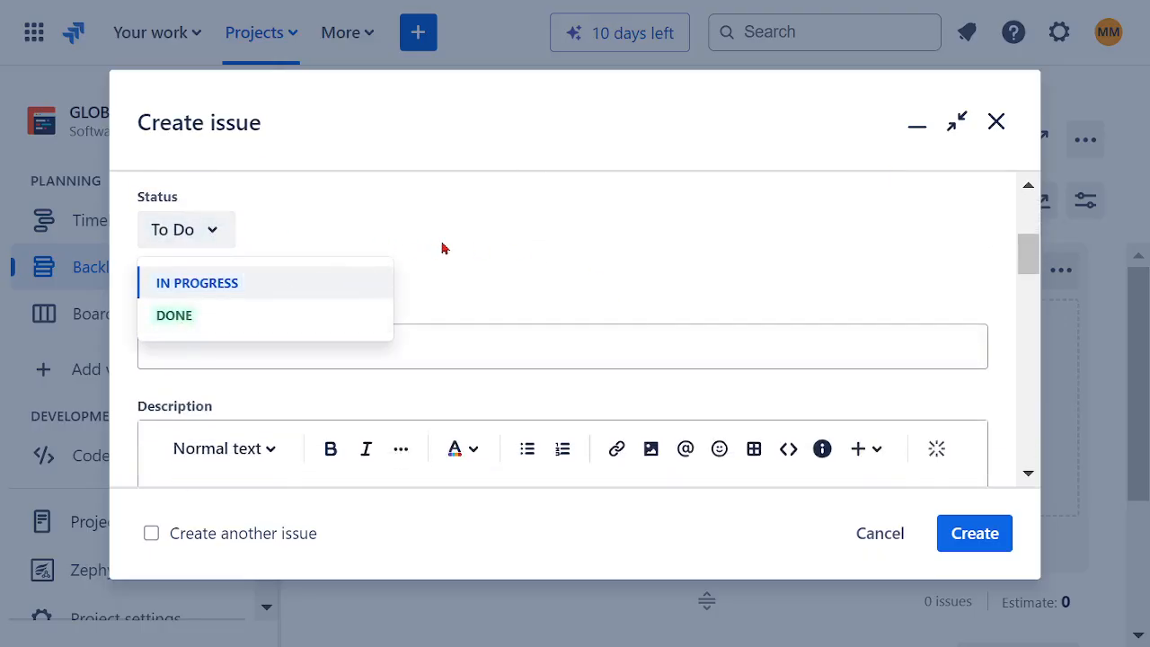
left_click(527, 231)
scroll(506, 240, "down", 2)
scroll(431, 247, "up", 2)
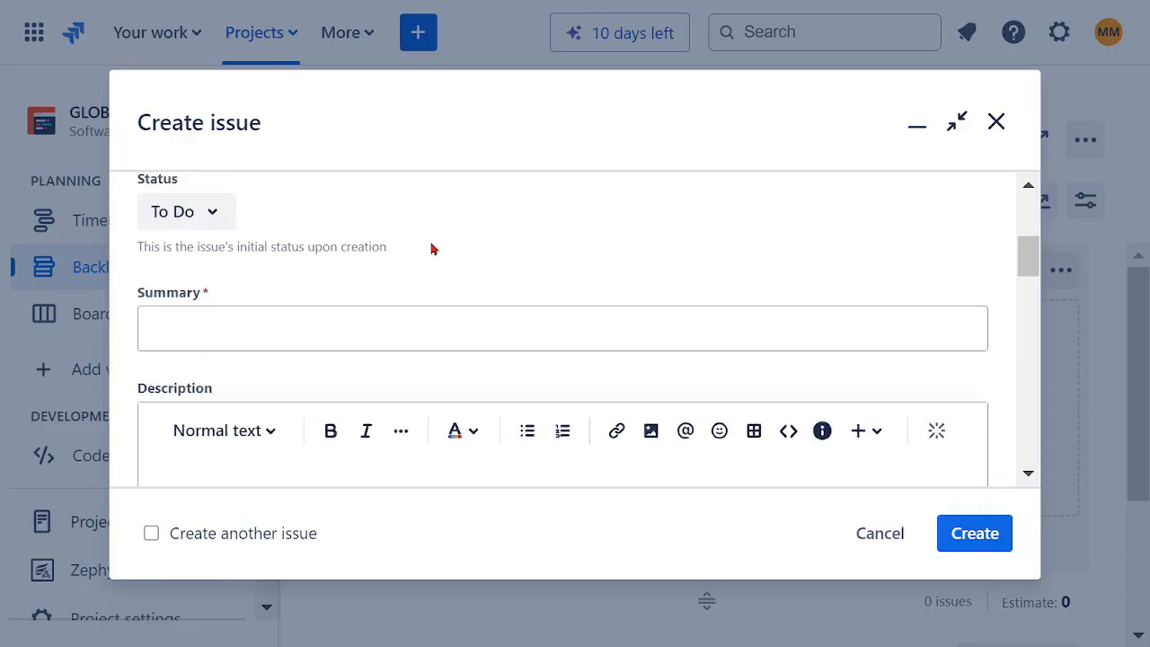
Step: Enter "EPOIC01 - COMPANY AVAILABLE PUBLIC WEBSITE" as the epic's summary
left_click(357, 342)
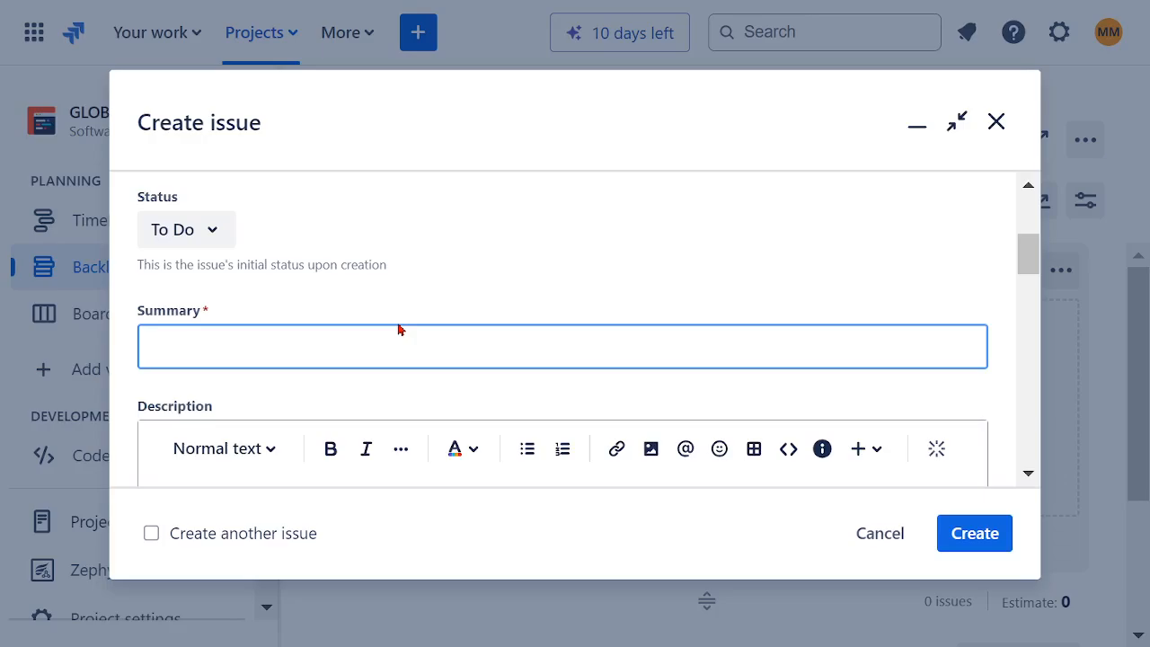
type("POIC01 -")
type("COMPANY")
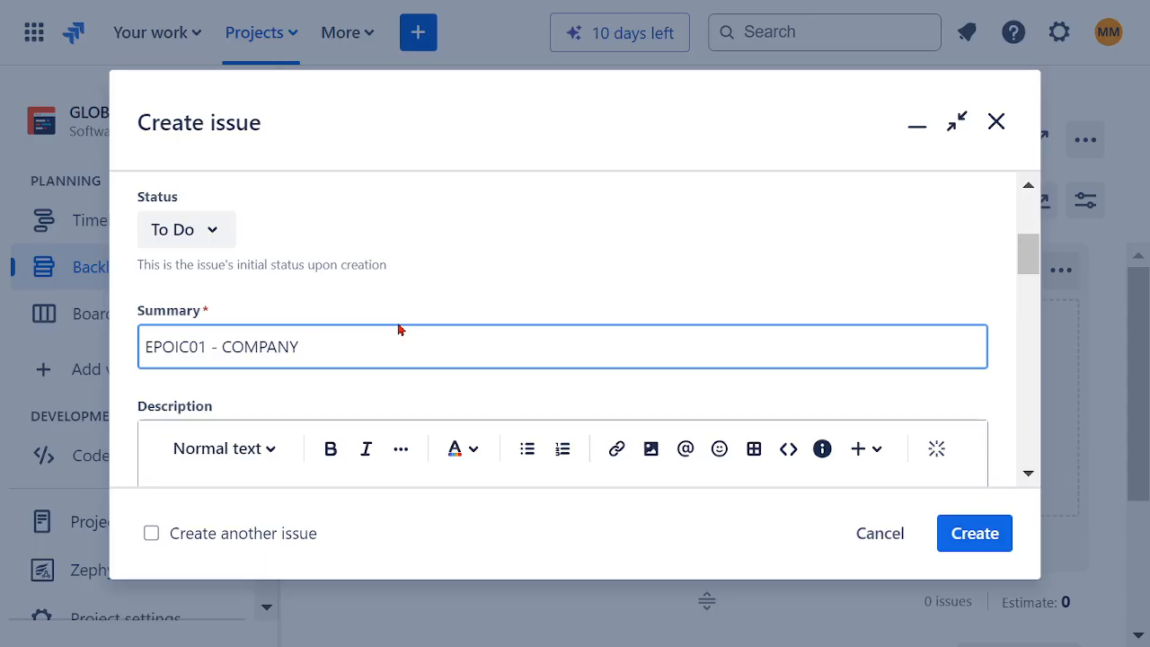
type("AVA")
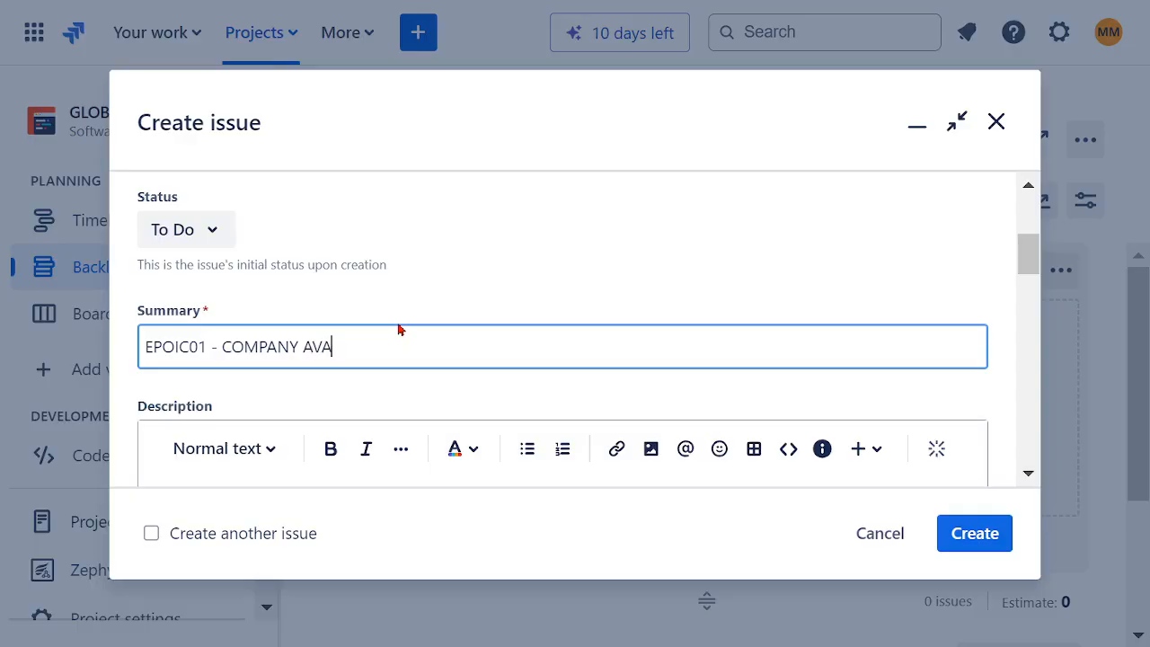
type("ILABLE")
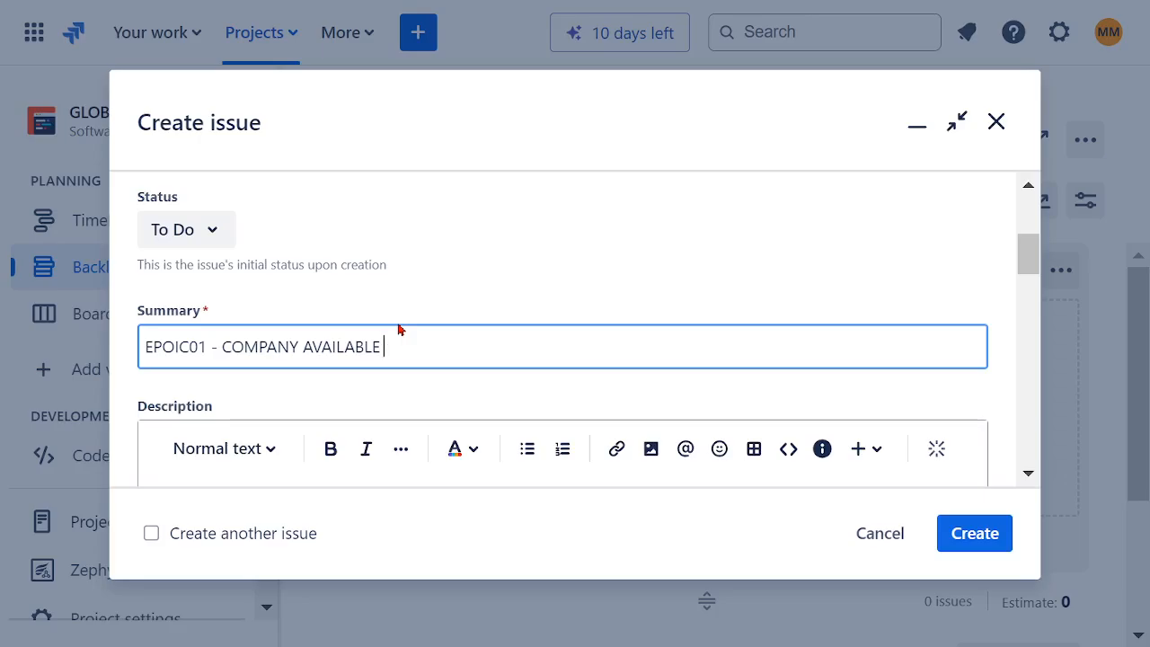
type(" PUBLIC WENSI")
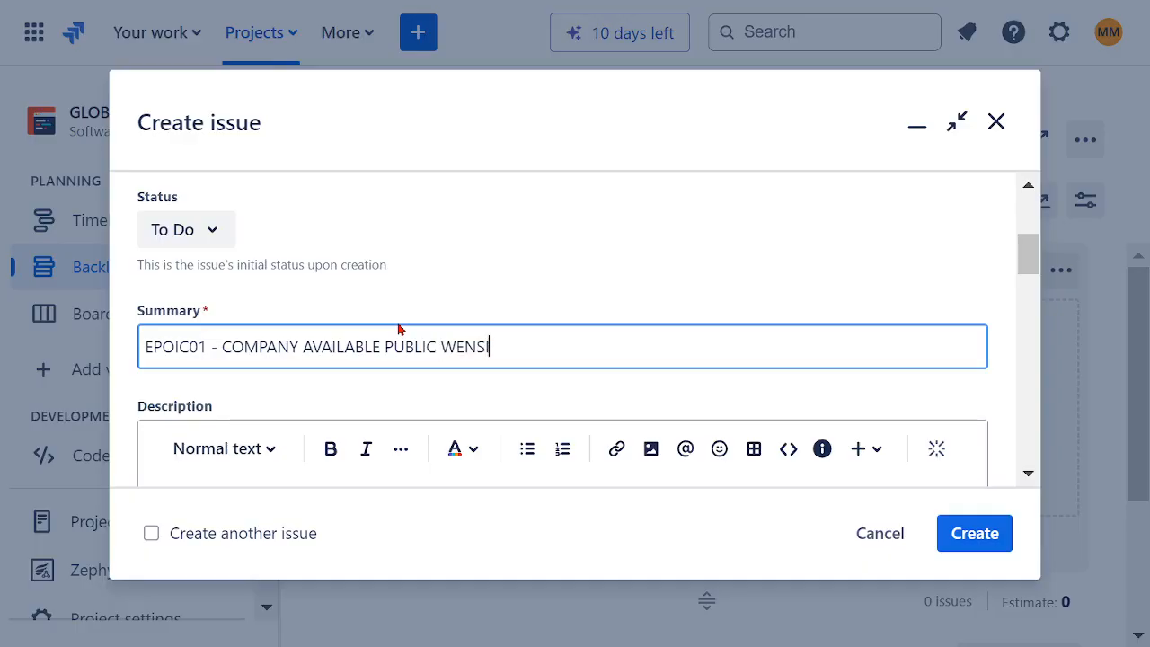
type("TE")
left_click(476, 349)
key("BackSpace")
type("BSITE")
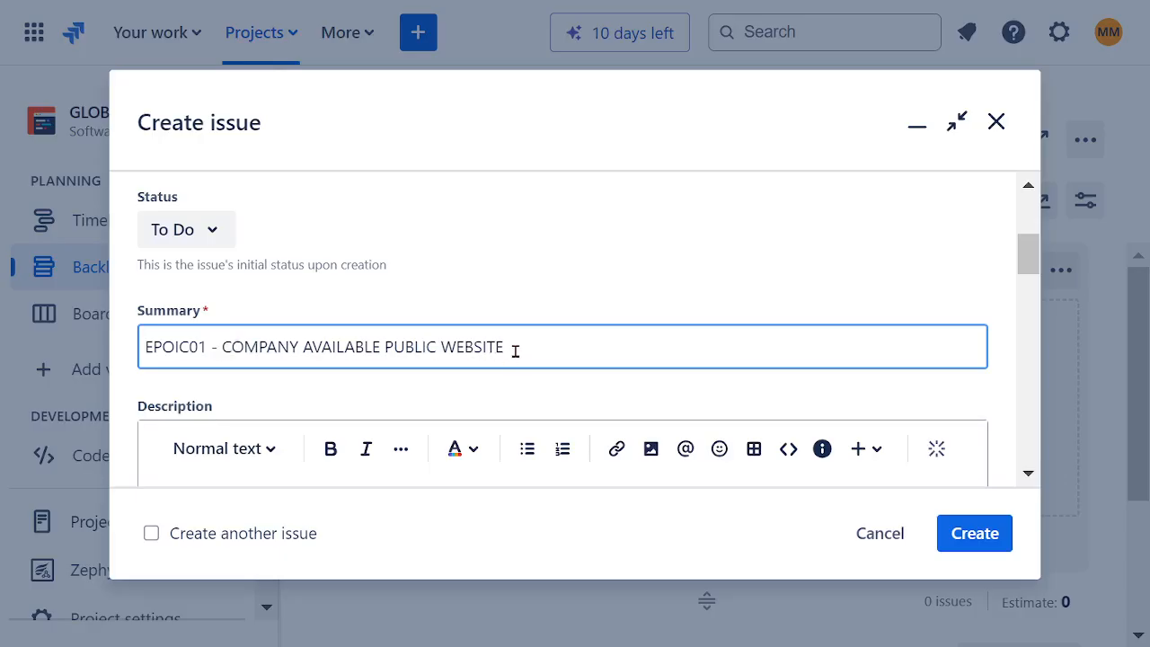
Step: Insert the word GLOBAL before COMPANY in the epic's summary
left_click_drag(514, 350, 50, 360)
left_click(356, 349)
left_click(221, 347)
type("GLOBAL")
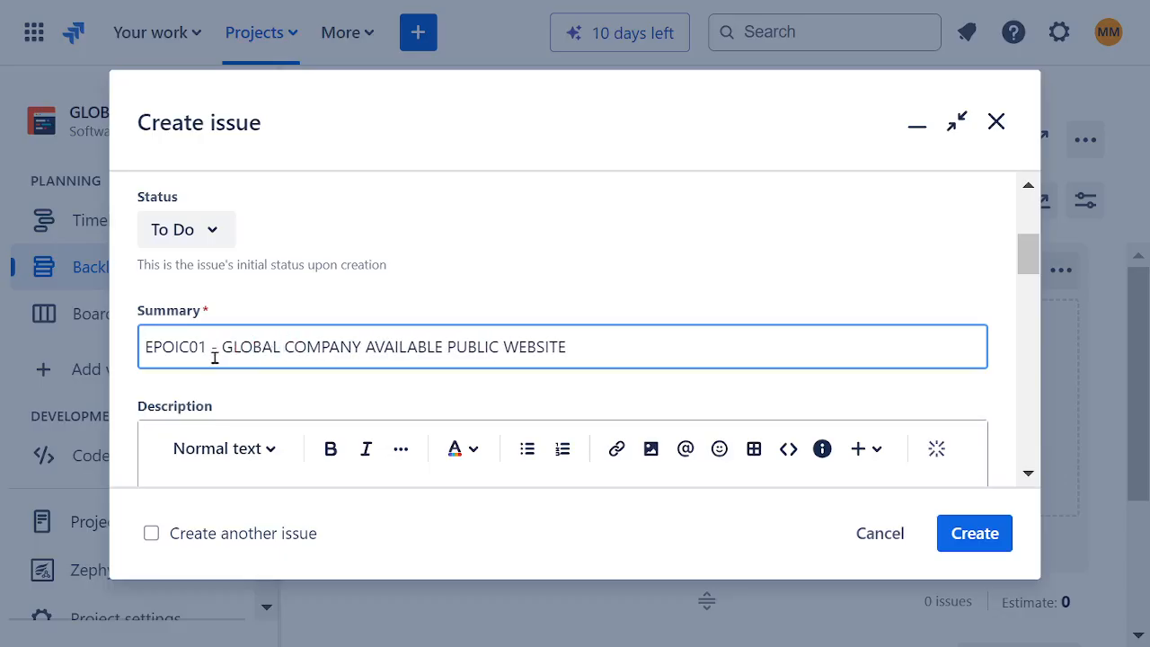
Step: Shorten the code at the start of the epic's summary to EP01
left_click(592, 359)
left_click_drag(592, 358, 127, 359)
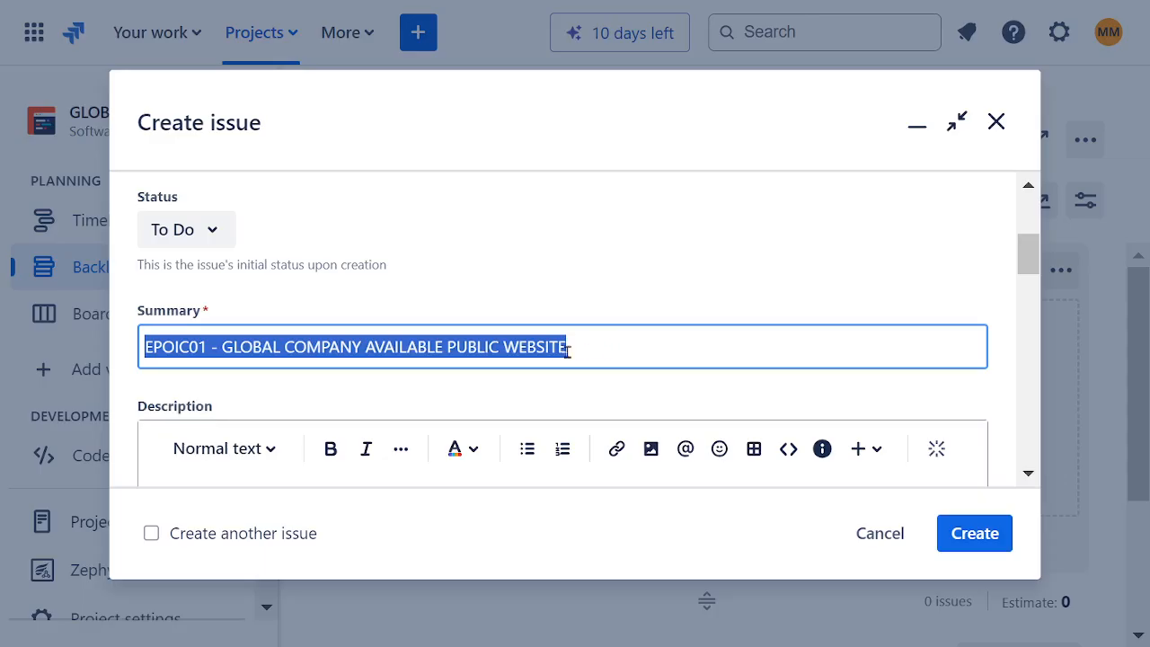
double_click(533, 347)
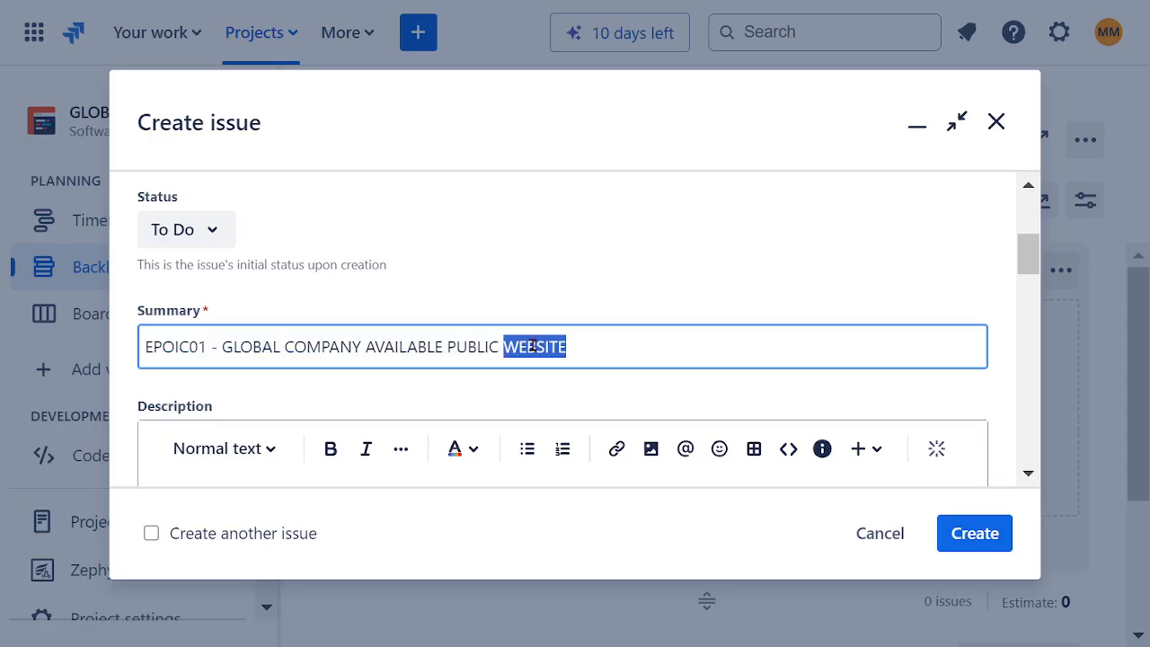
left_click(188, 348)
key("BackSpace")
key("BackSpace")
key("BackSpace")
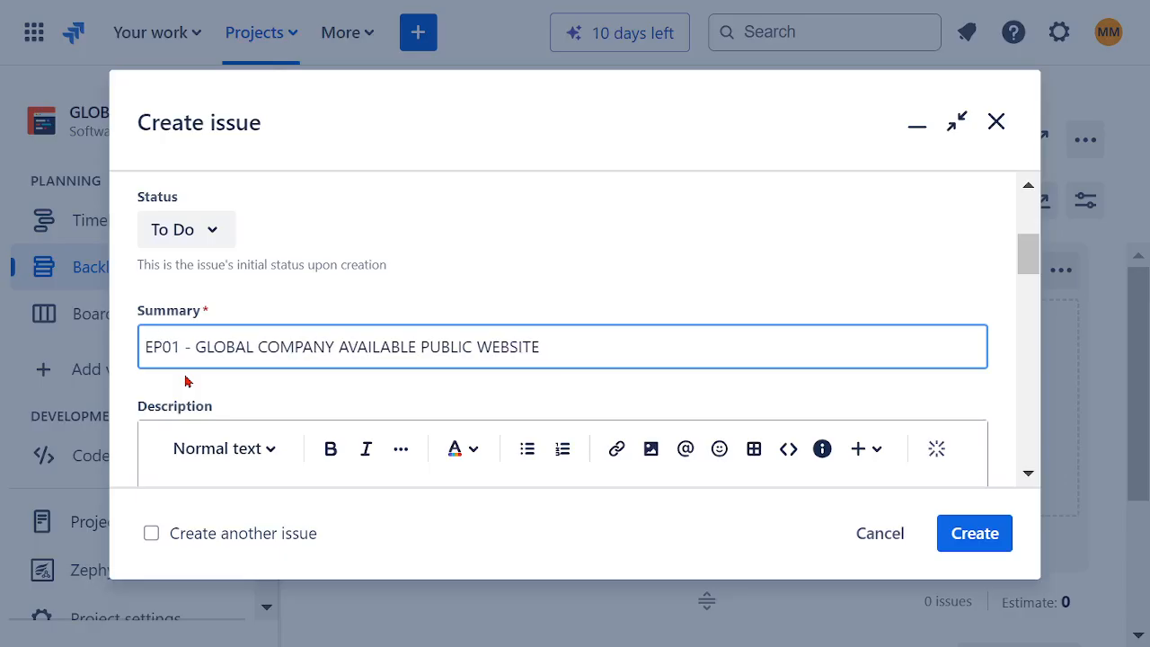
Step: Copy the summary text into the description and replace its "EP01 -" prefix with CREATE
double_click(557, 351)
key("ctrl+a")
key("ctrl+c")
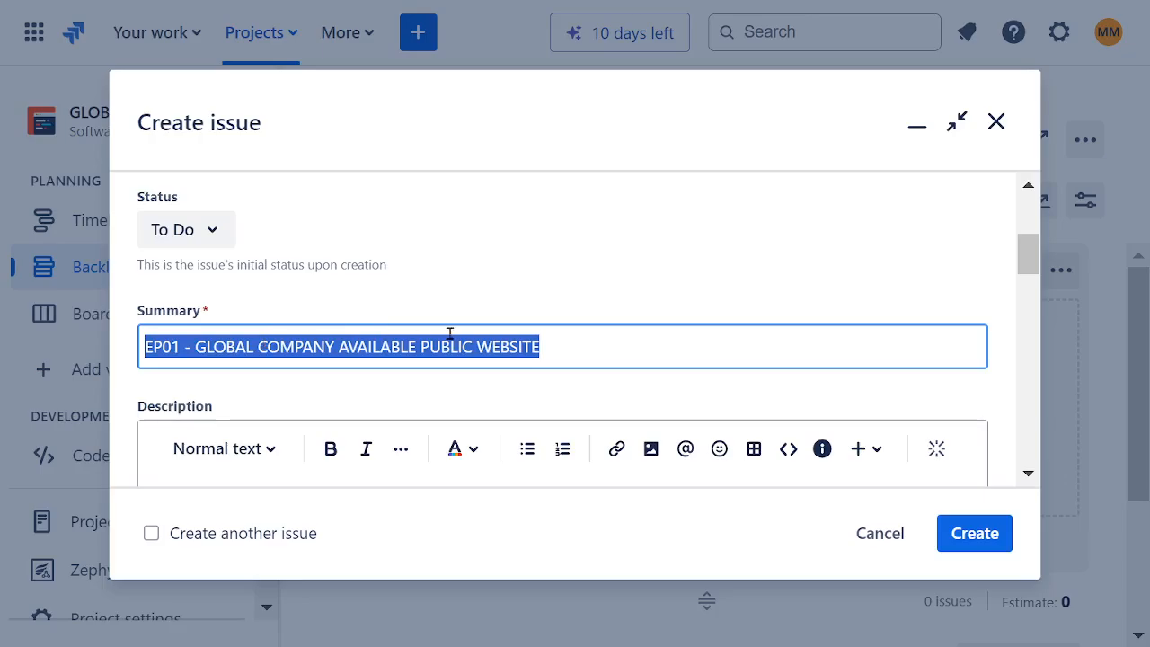
scroll(552, 259, "down", 3)
left_click(377, 408)
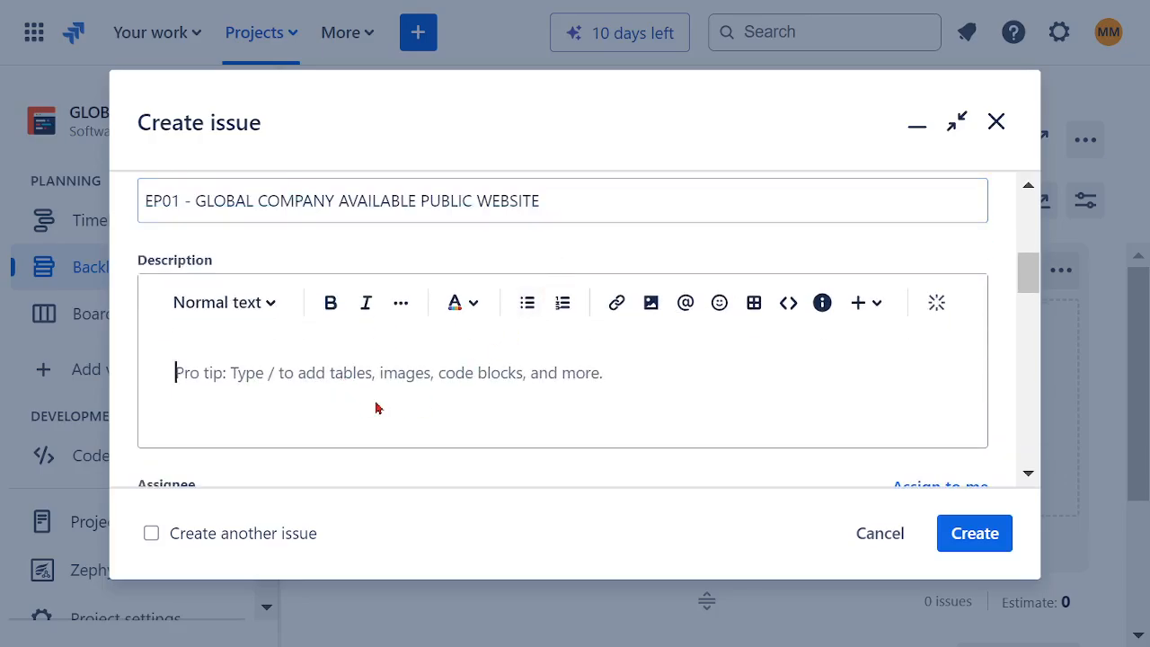
key("ctrl+v")
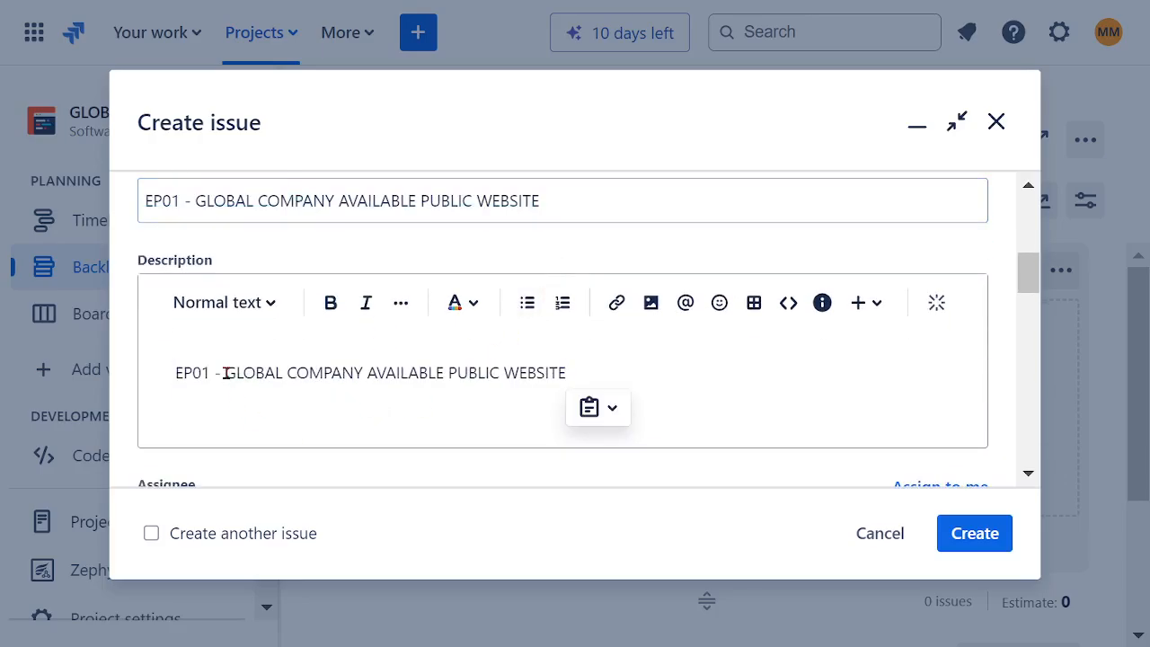
left_click_drag(227, 373, 149, 385)
key("BackSpace")
type("CR")
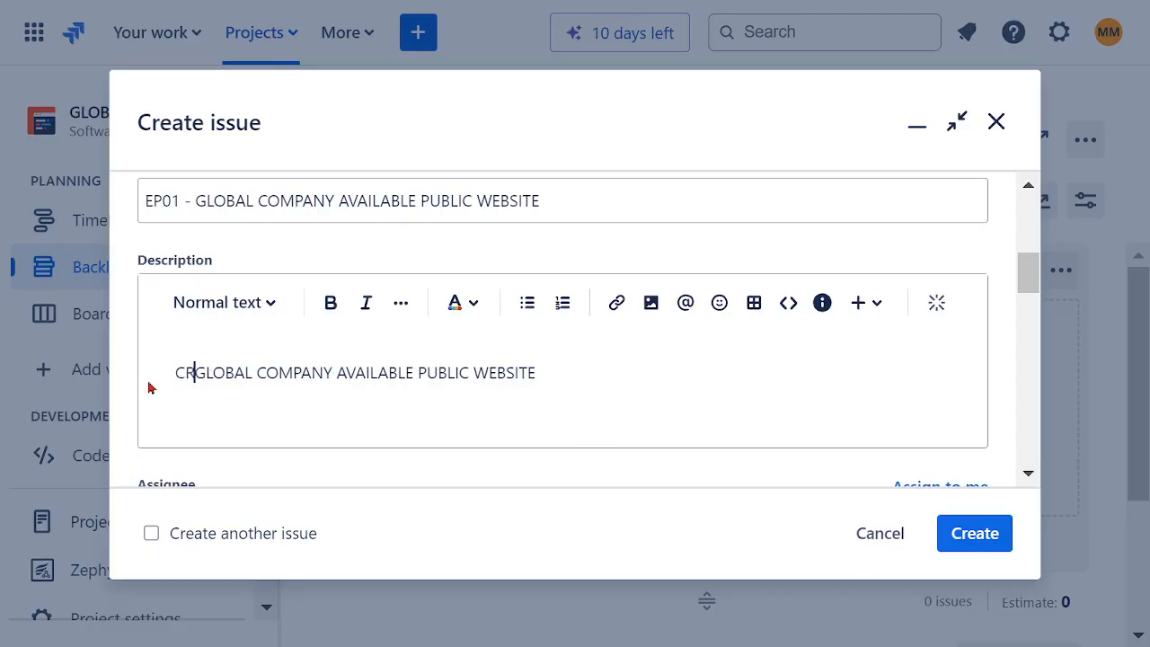
type("EATE")
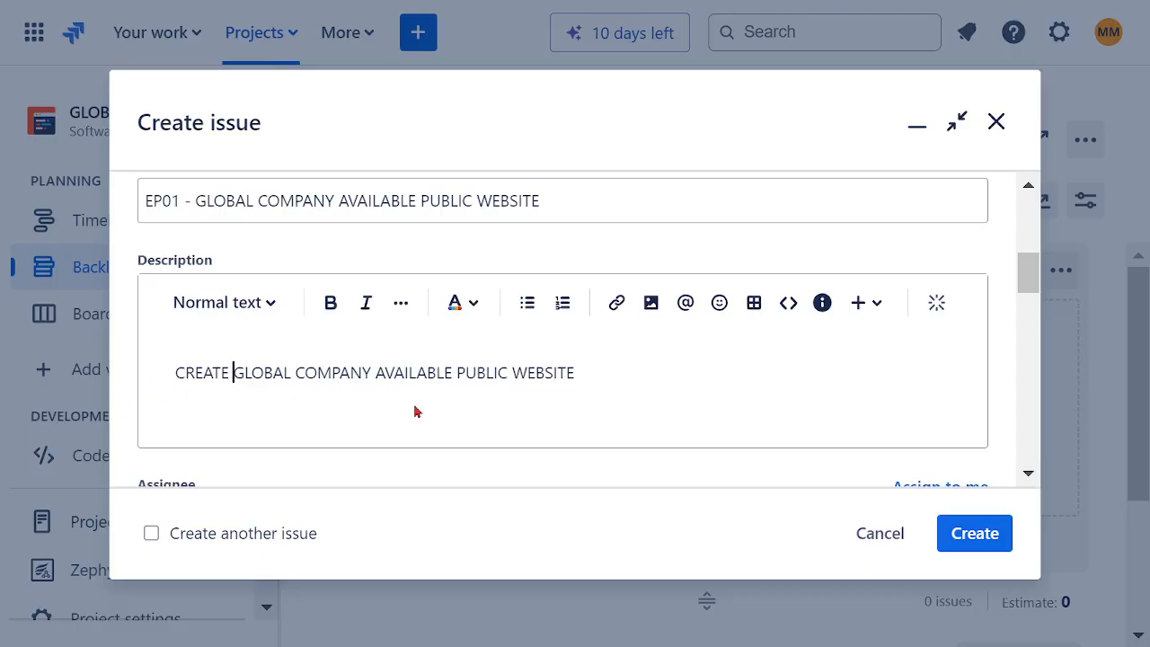
Step: Assign the epic to your own account
scroll(599, 368, "down", 3)
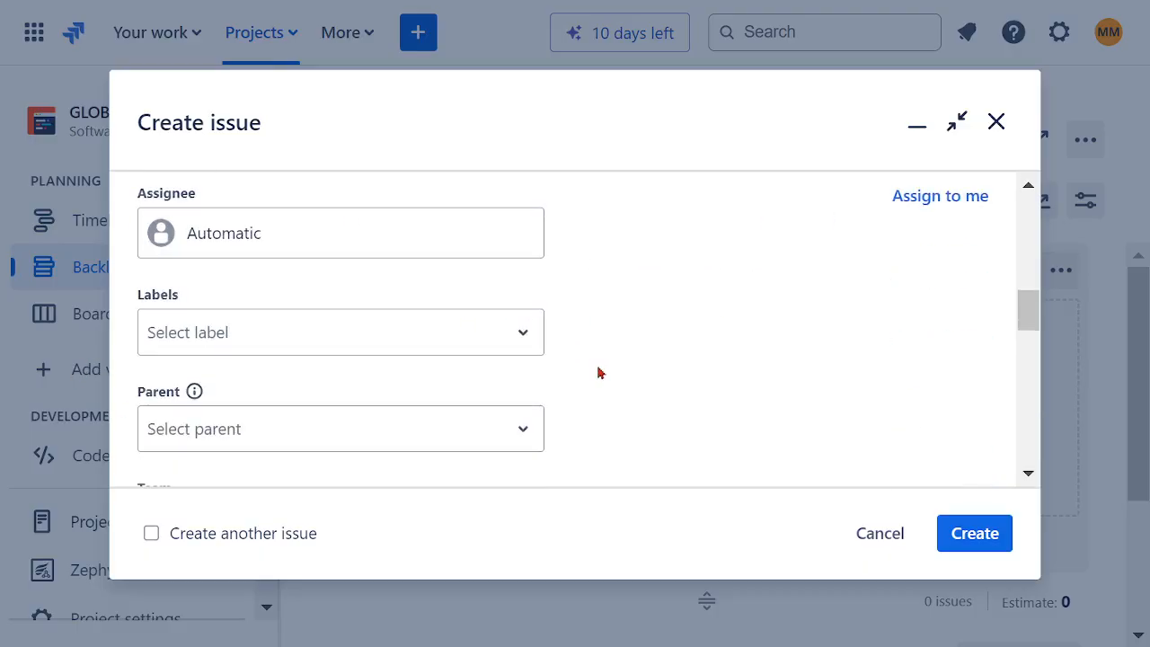
scroll(600, 368, "up", 2)
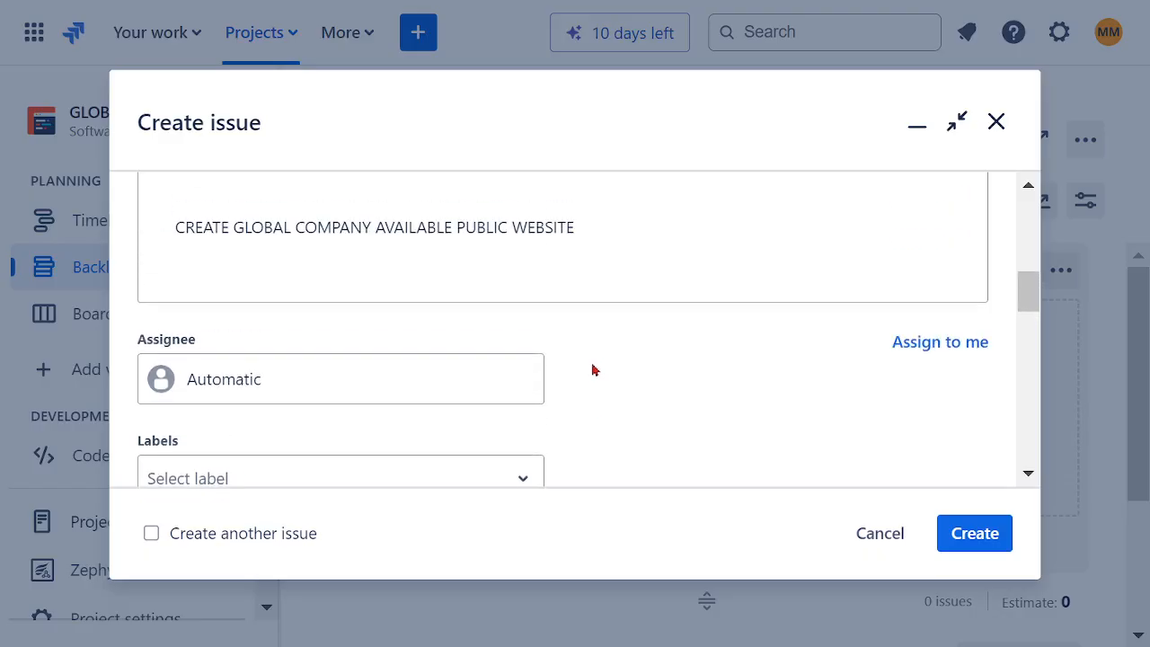
left_click(198, 393)
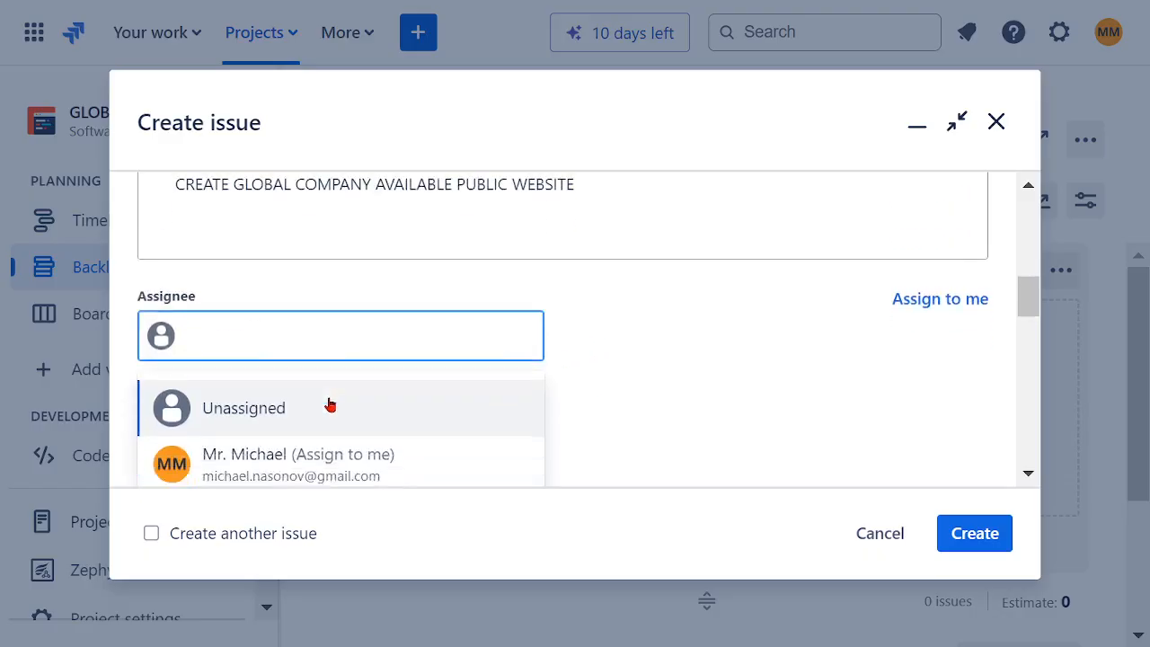
left_click(278, 370)
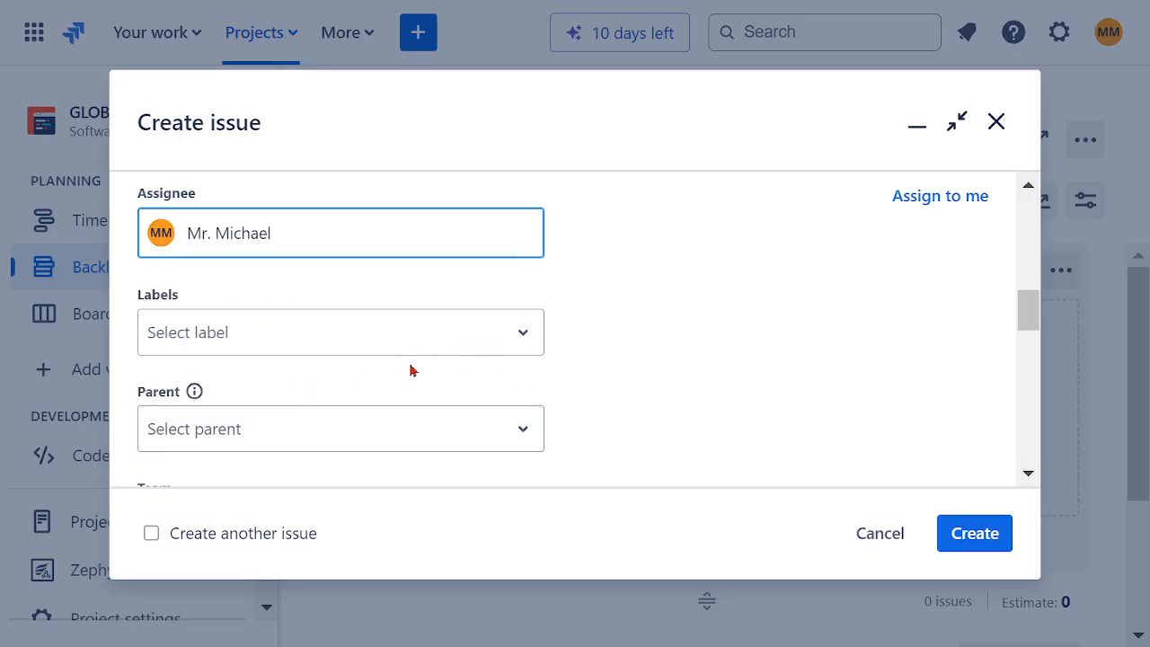
Step: Check the available labels and parent options for the epic without selecting any
left_click(485, 342)
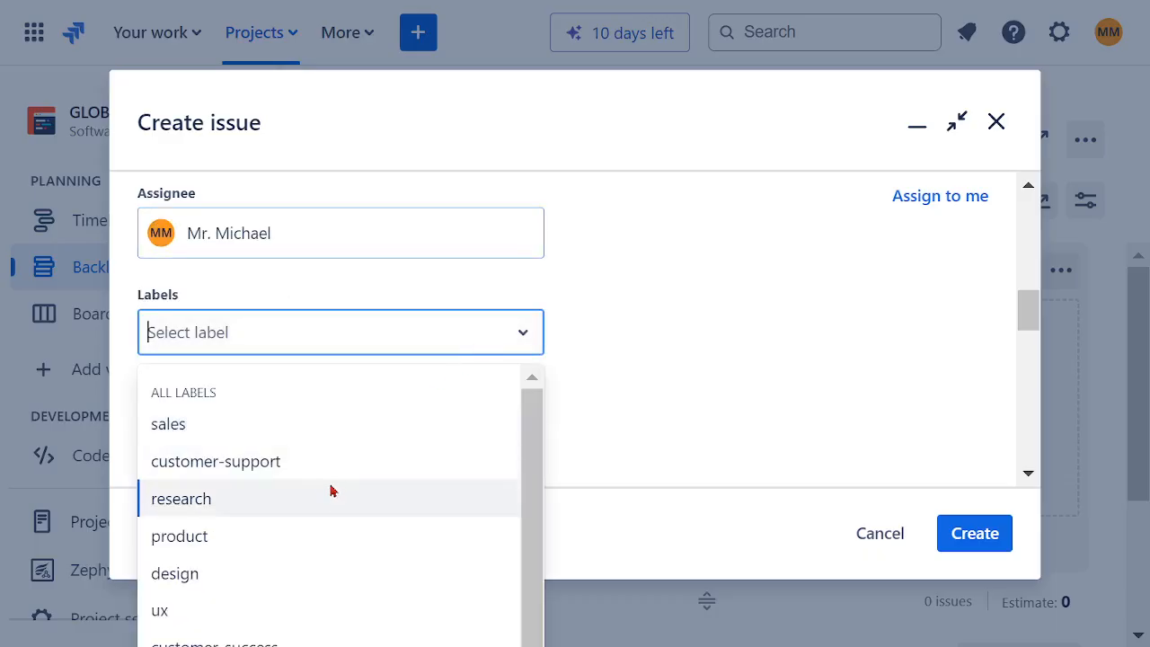
scroll(342, 477, "down", 1)
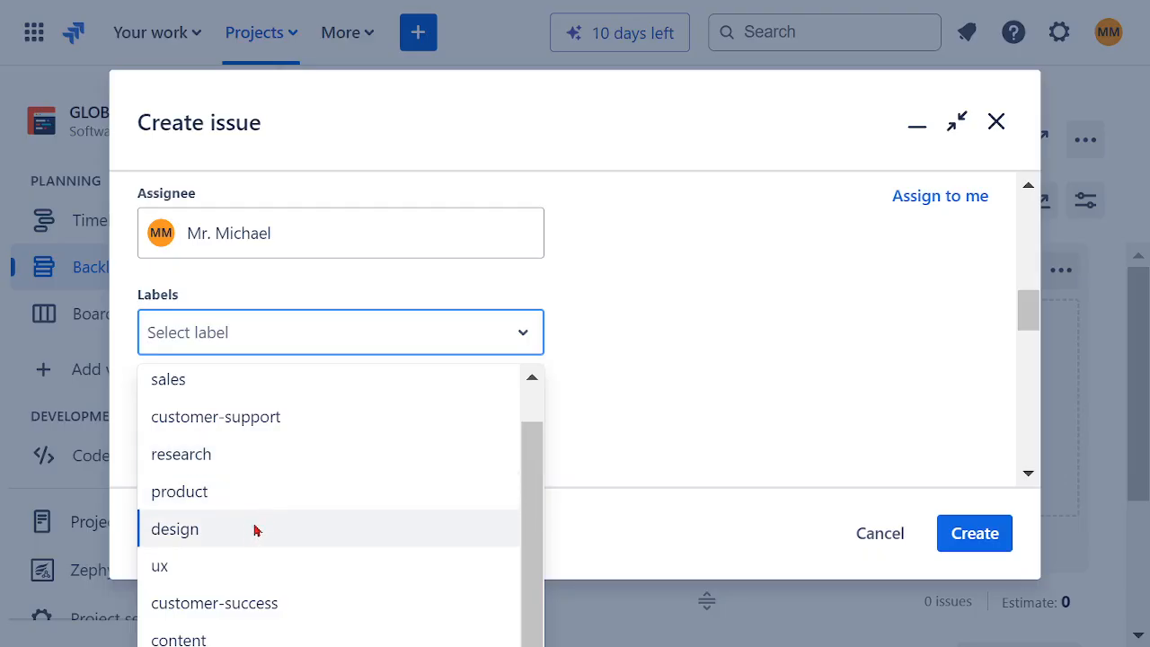
left_click(678, 402)
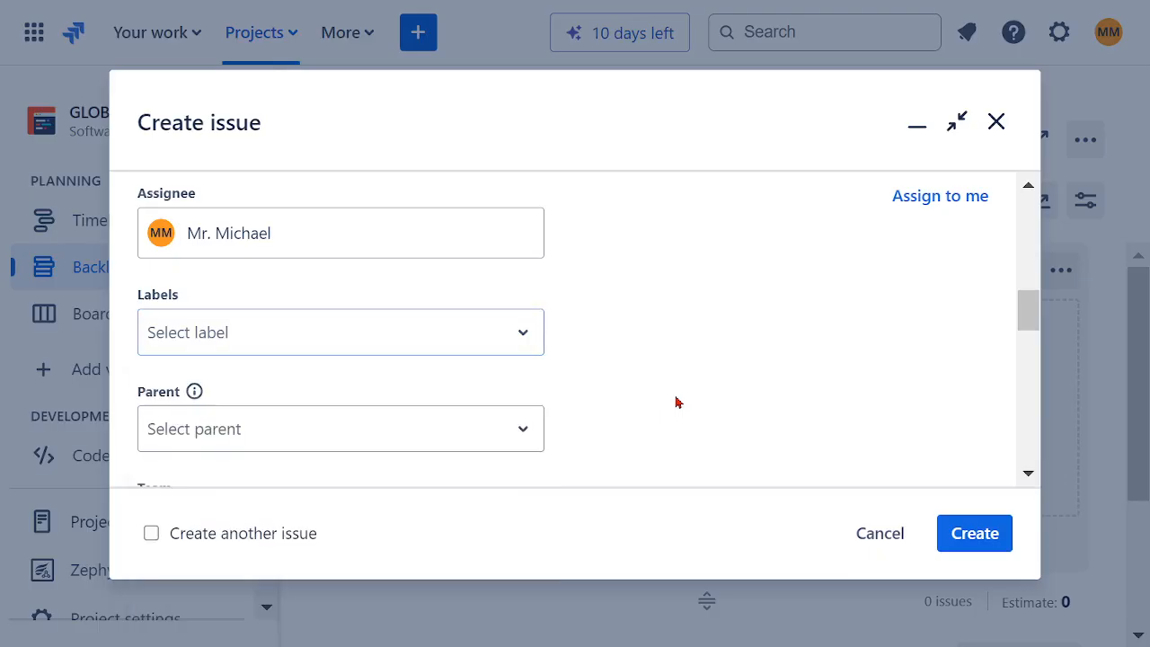
left_click(509, 432)
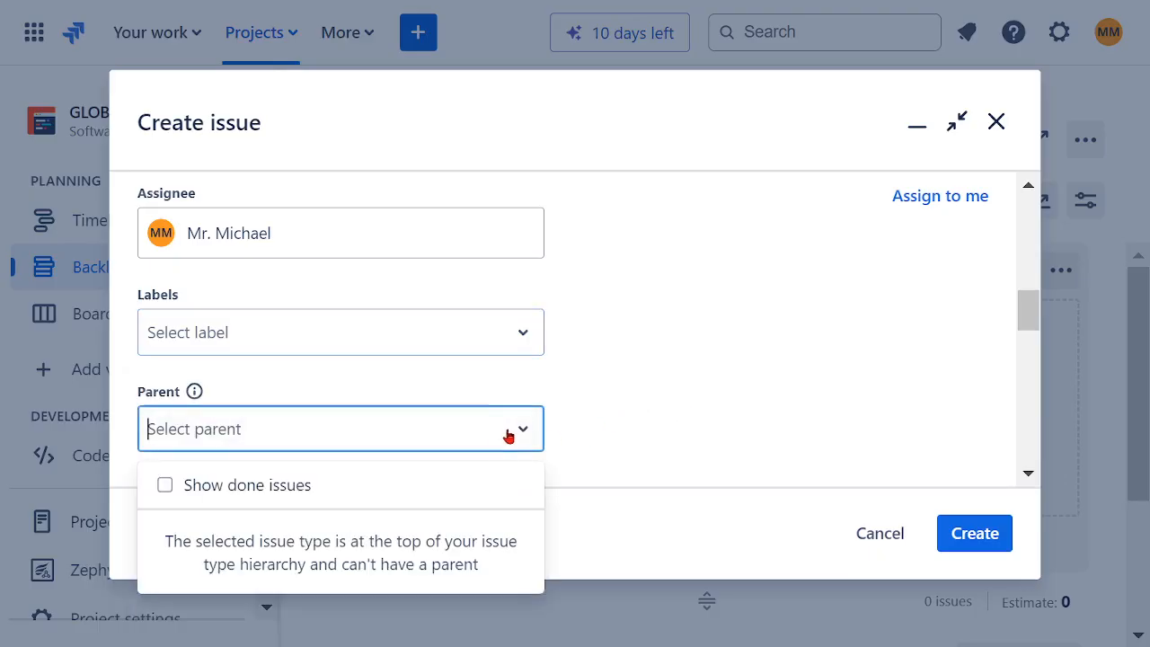
left_click(625, 399)
Step: Set the epic's team to SOFTWARE ASSURANCE TEAM
scroll(632, 383, "down", 2)
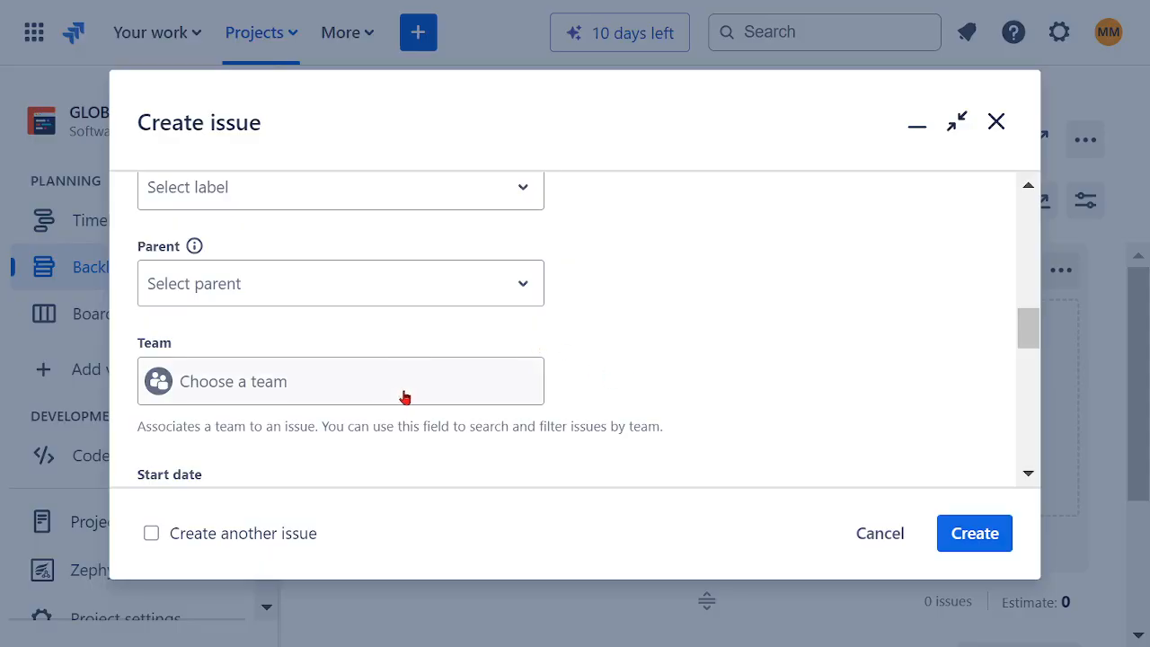
left_click(289, 393)
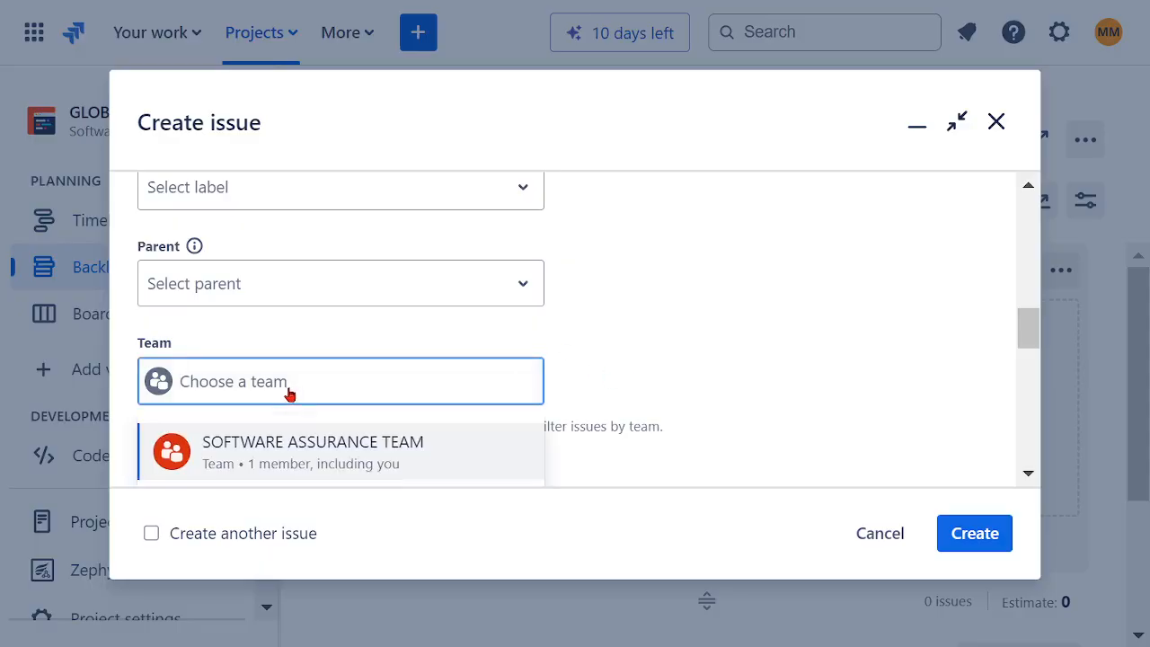
left_click(293, 450)
Step: Set the epic's start date to 9/17/2024 and its due date to 10/1/2024
scroll(641, 333, "down", 2)
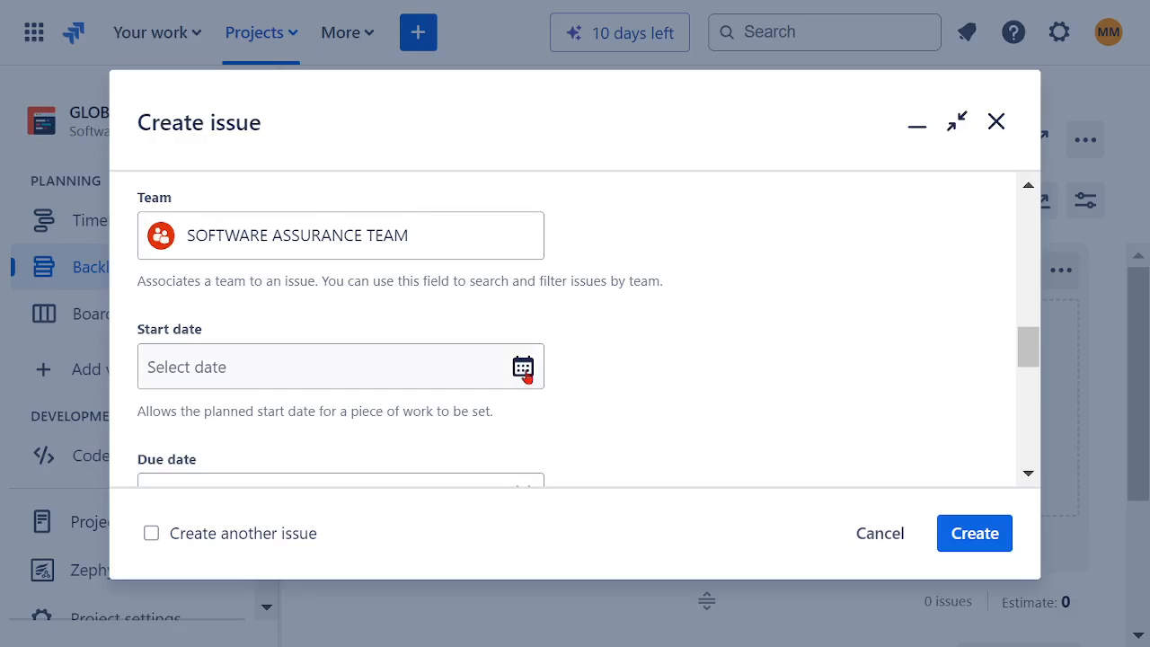
left_click(524, 370)
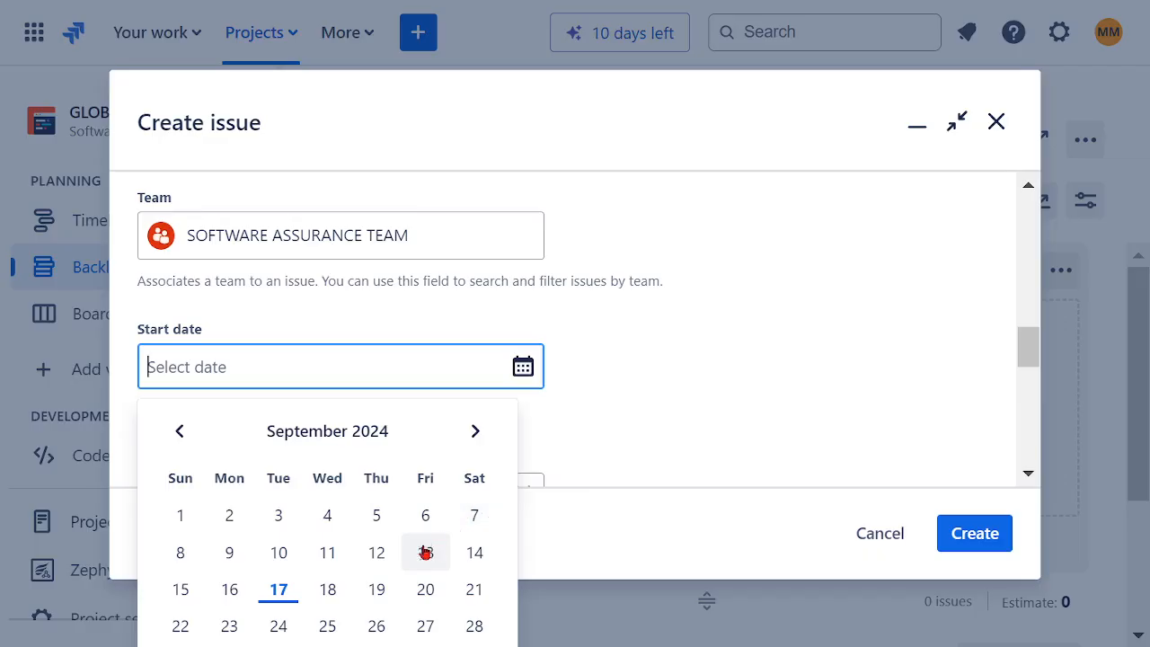
left_click(280, 593)
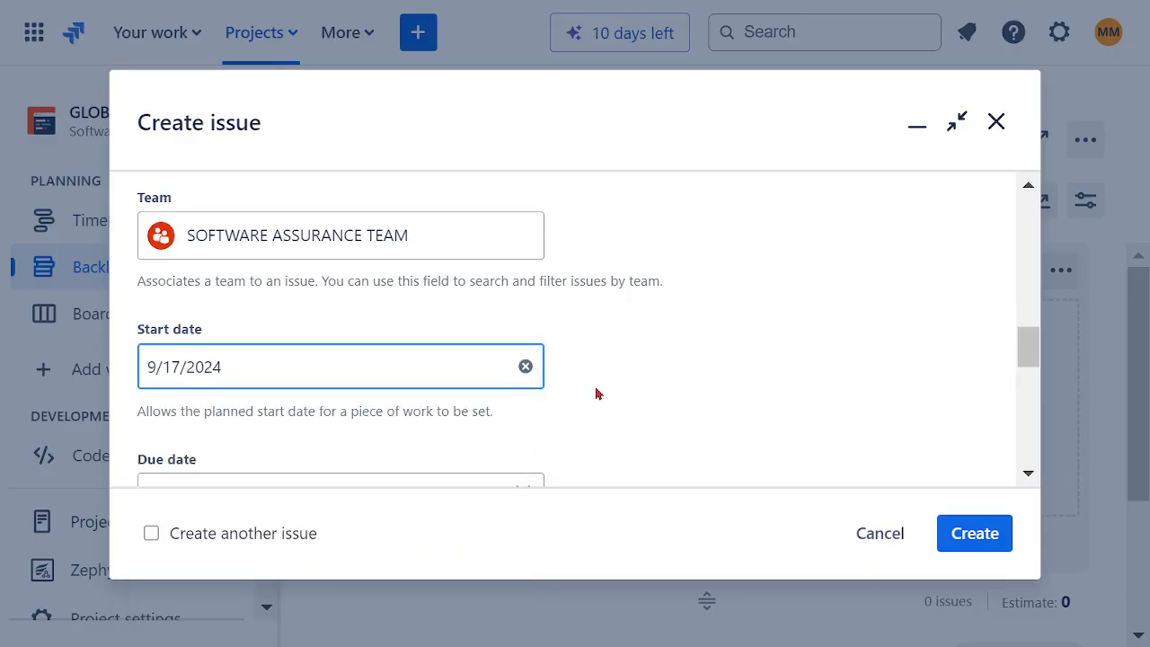
scroll(601, 390, "down", 2)
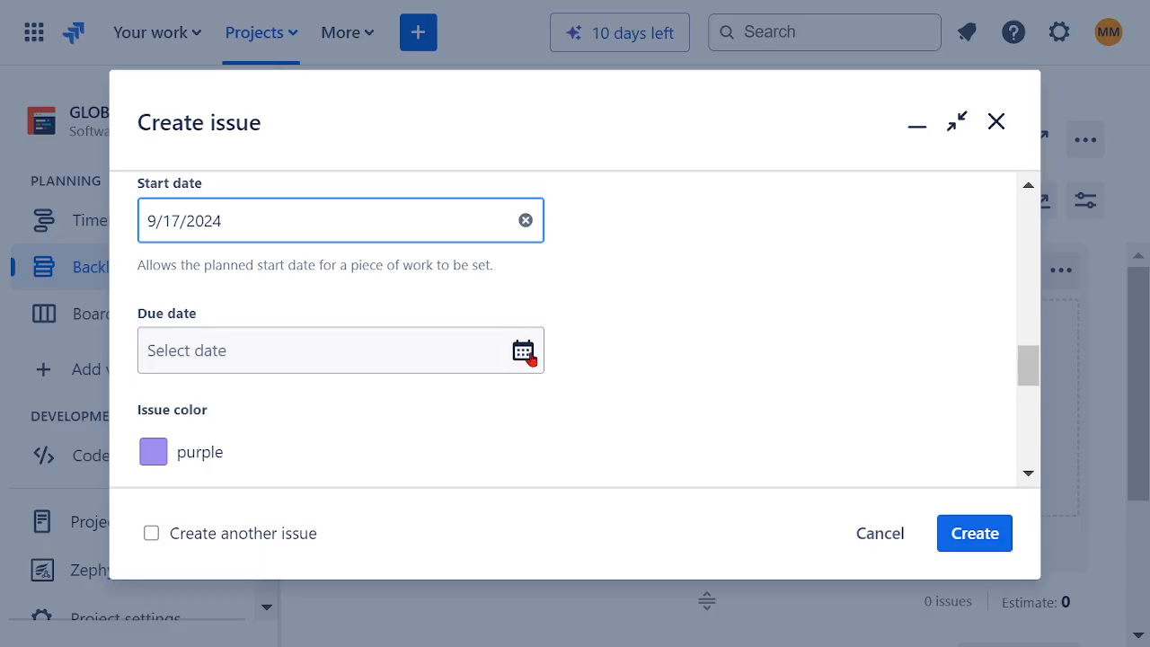
left_click(525, 352)
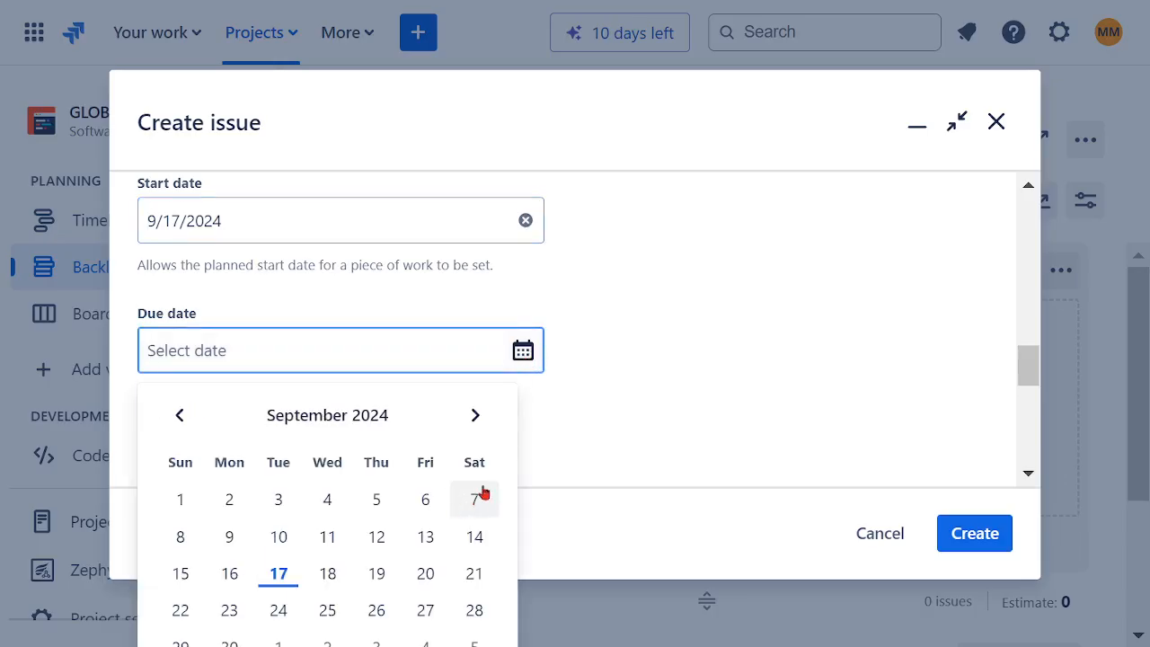
scroll(544, 449, "down", 3)
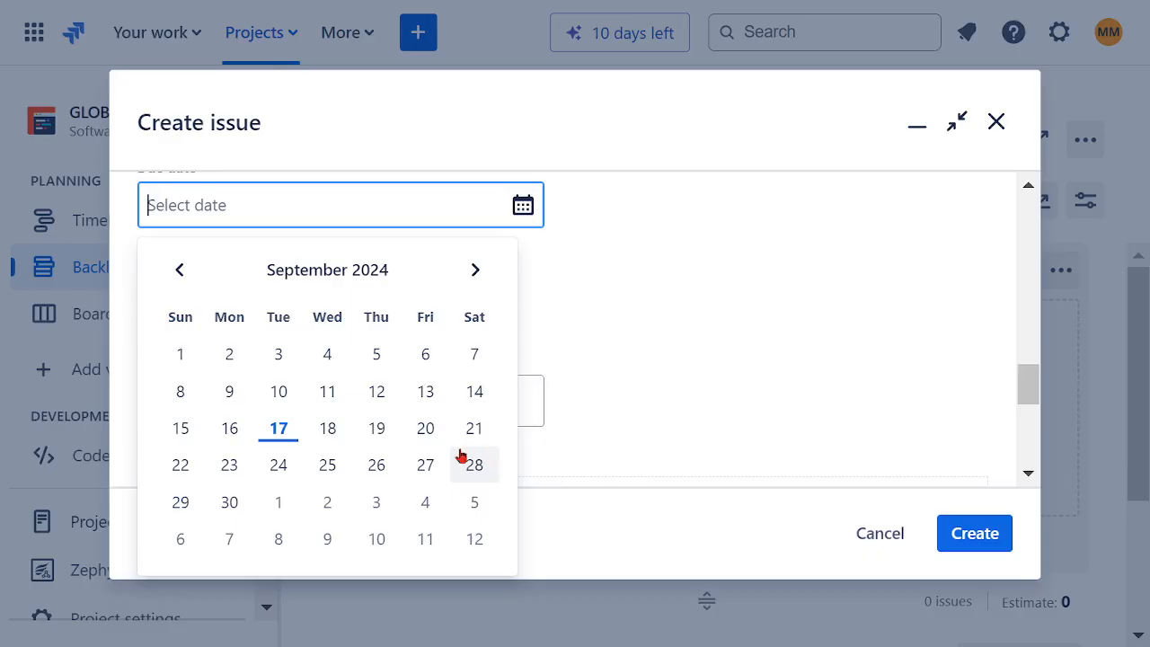
left_click(278, 508)
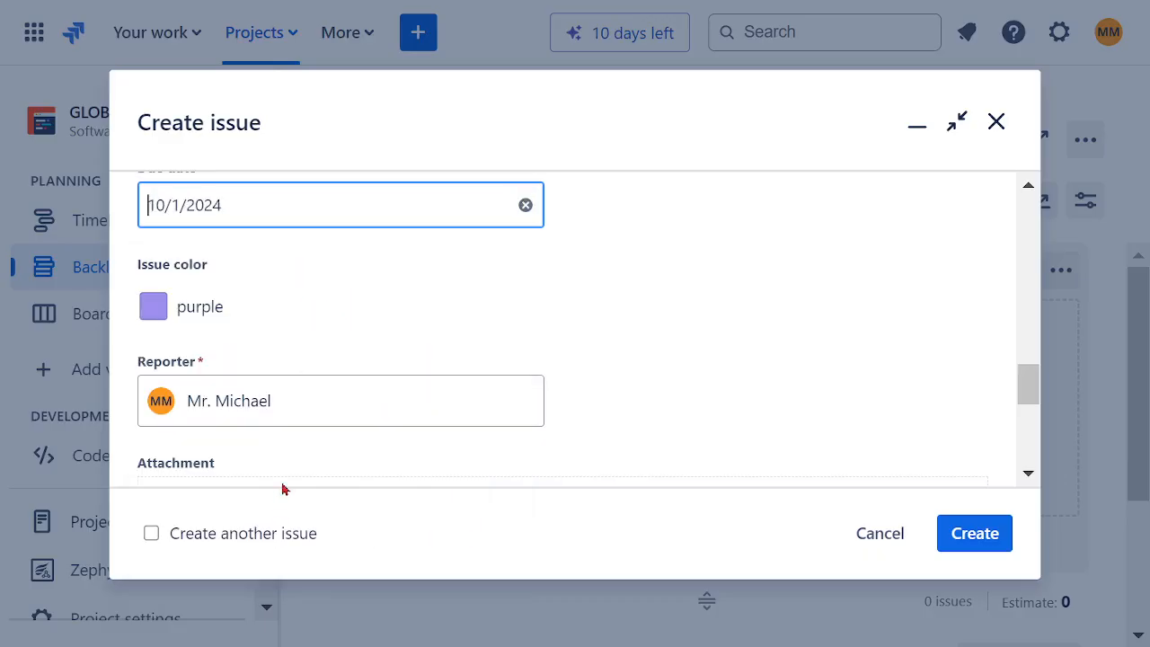
Step: Review the epic's remaining Reporter, Attachment, Linked Issues and Restrict to fields
scroll(582, 358, "down", 3)
scroll(580, 357, "down", 3)
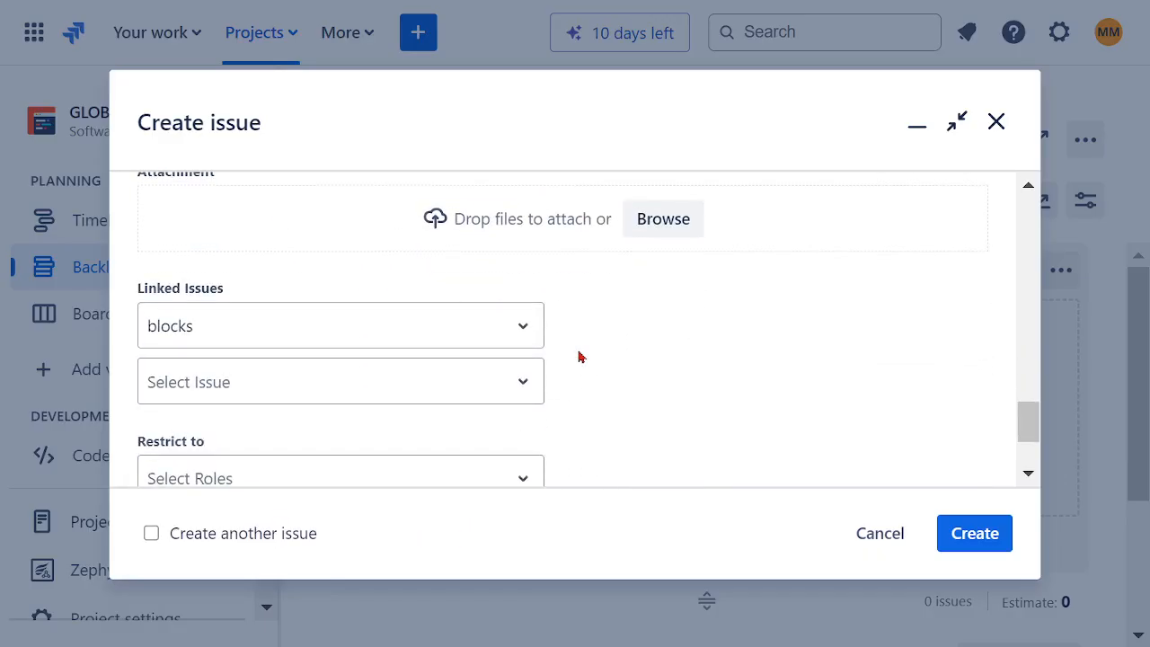
scroll(485, 353, "up", 3)
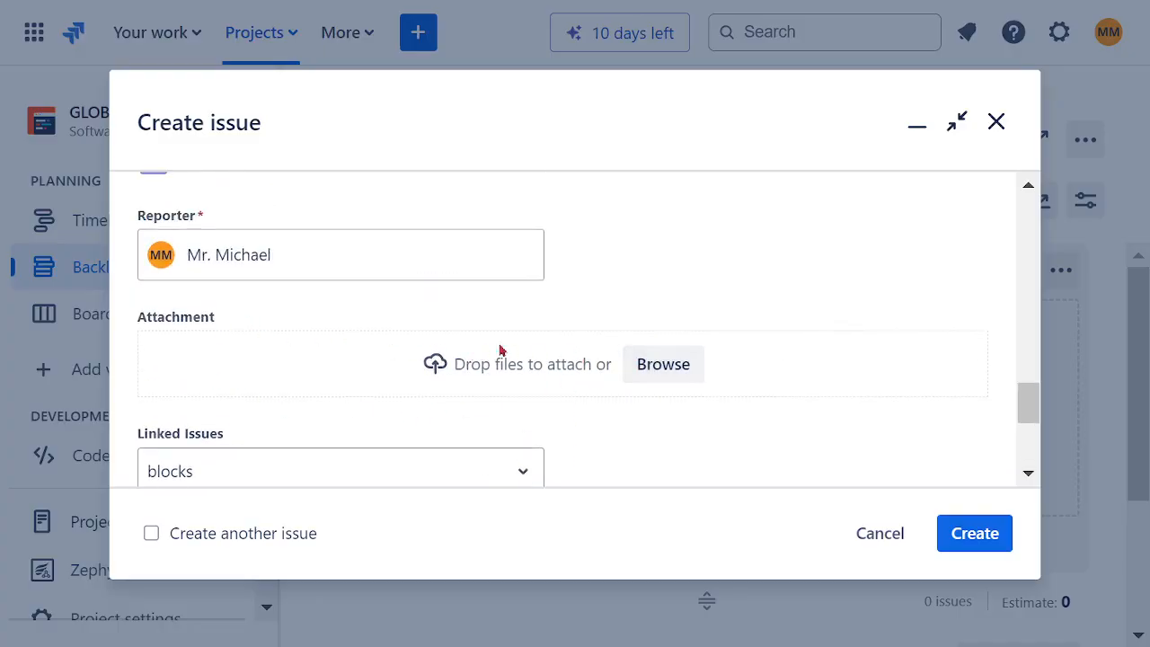
scroll(685, 357, "down", 3)
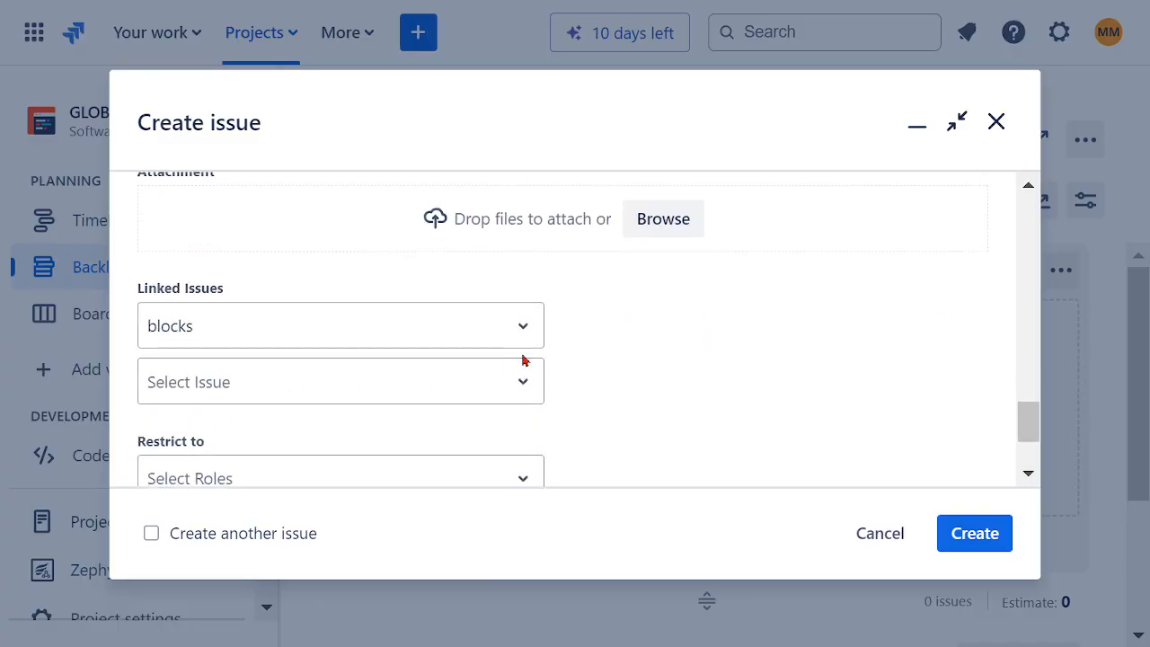
Step: Submit the completed EP01 epic without setting an impediment flag, and dismiss the creation notice
scroll(597, 382, "down", 3)
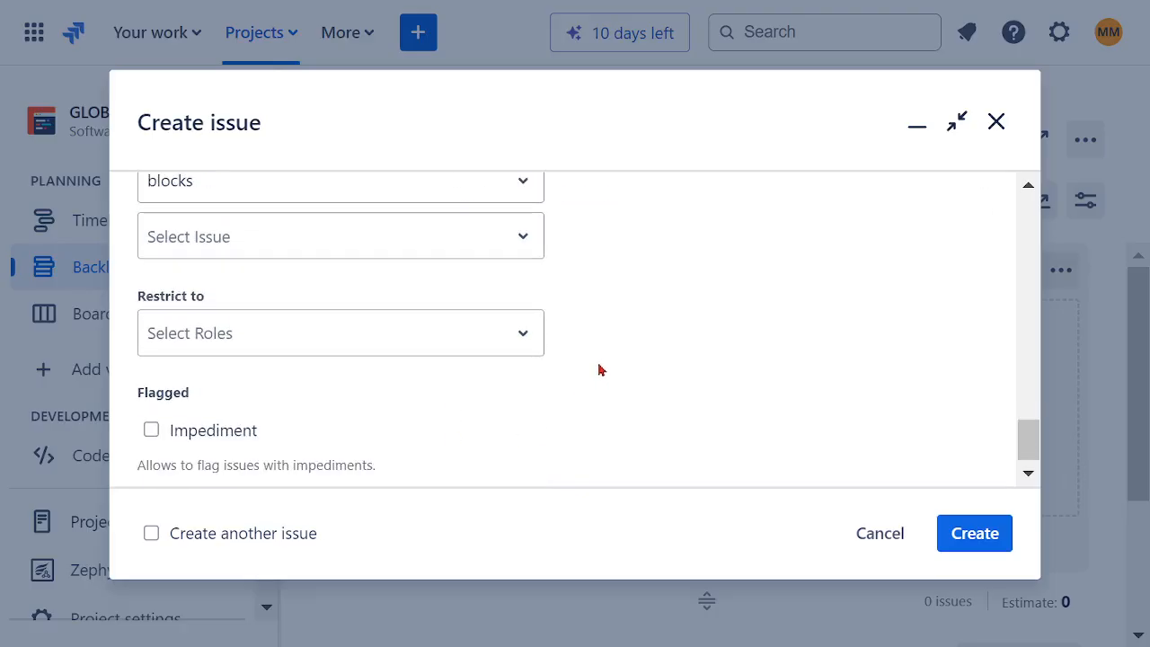
scroll(603, 368, "down", 1)
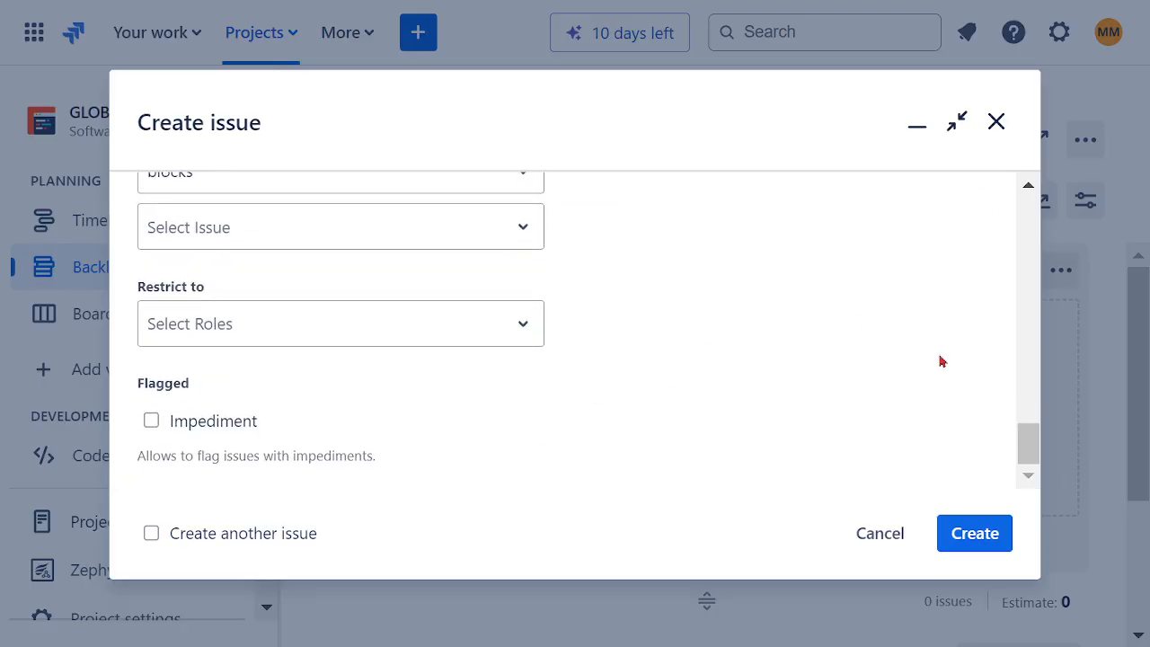
left_click(976, 530)
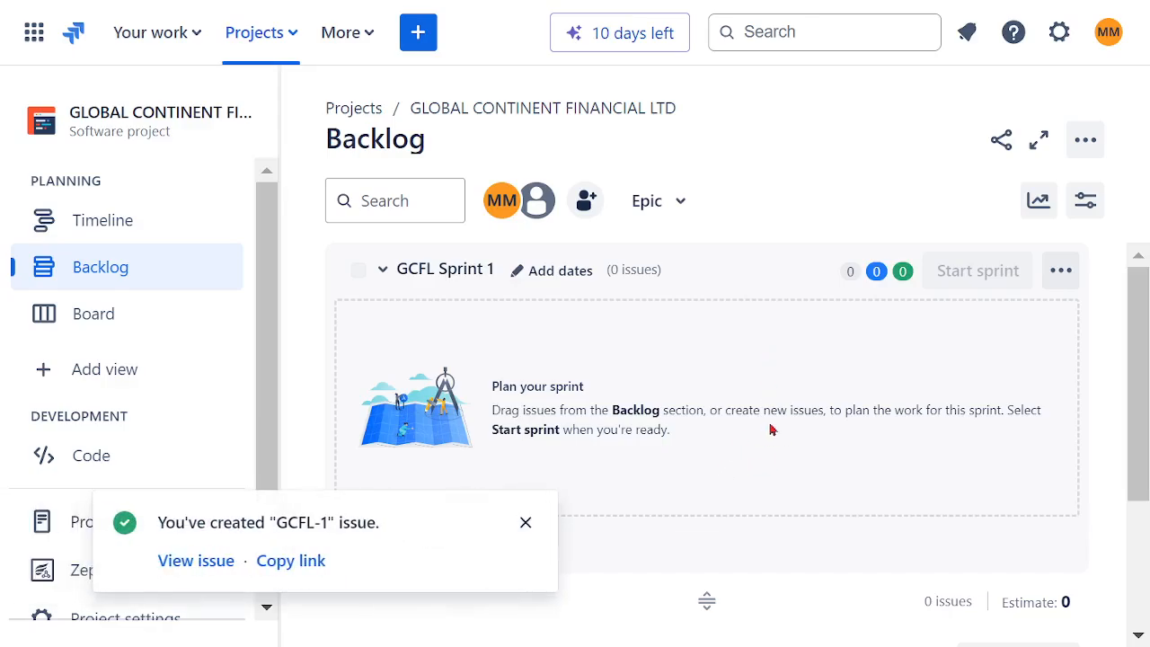
scroll(770, 430, "down", 3)
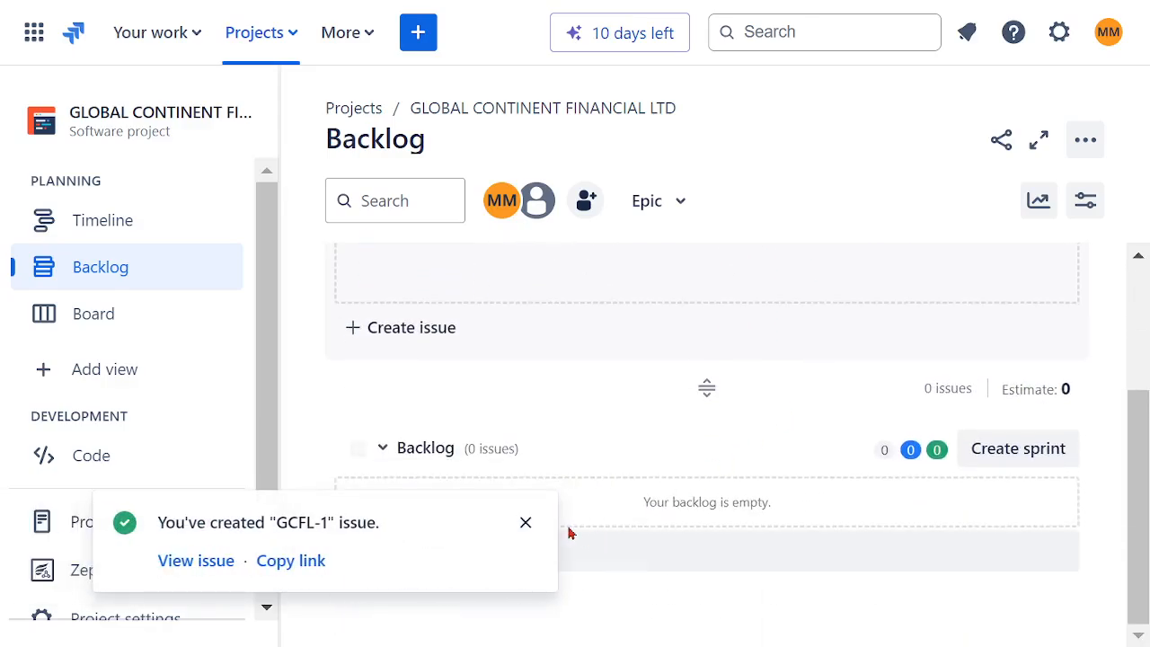
left_click(525, 522)
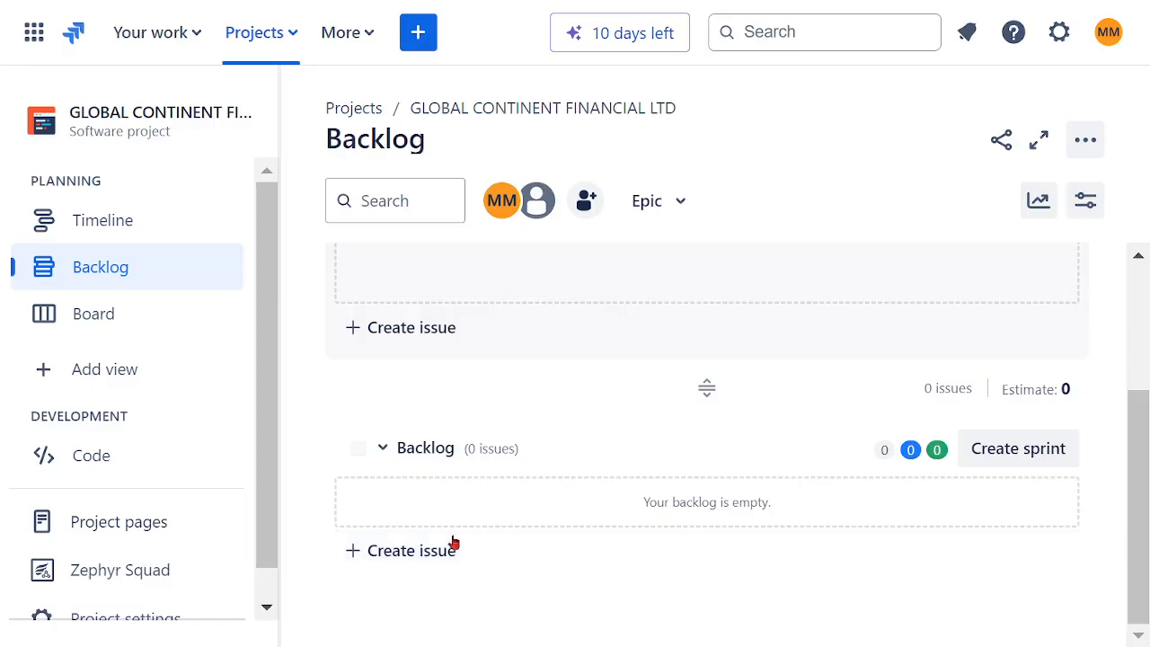
Step: Collapse the project sidebar and look over the sprint and backlog sections
scroll(575, 476, "up", 1)
scroll(580, 476, "up", 1)
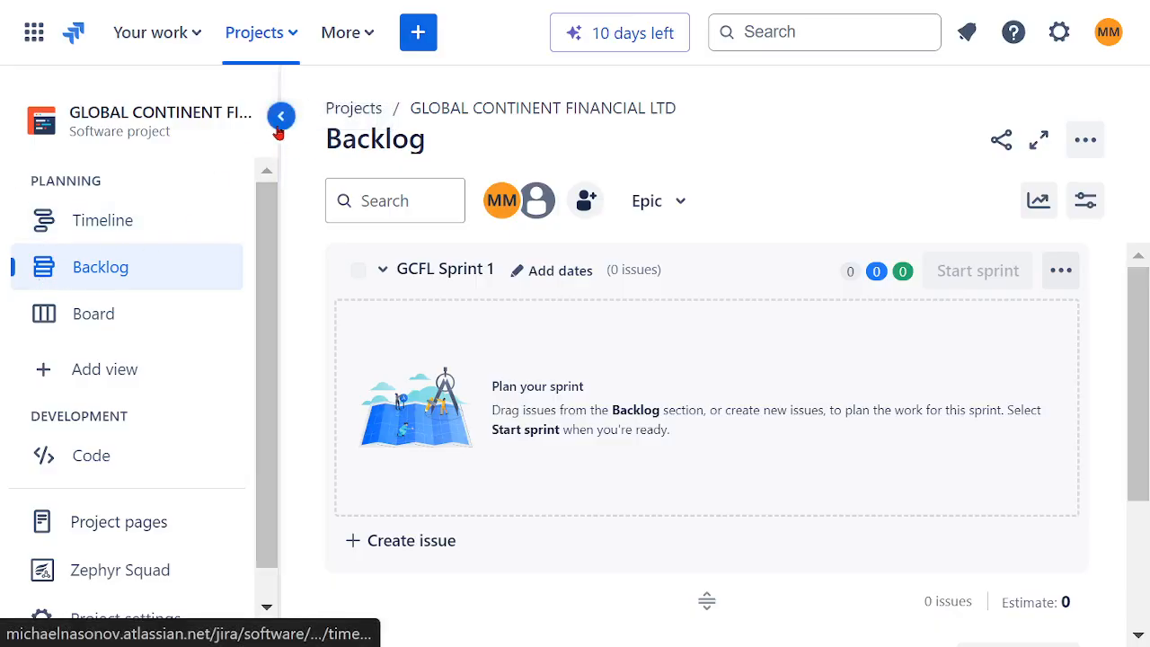
left_click(279, 118)
scroll(745, 399, "down", 3)
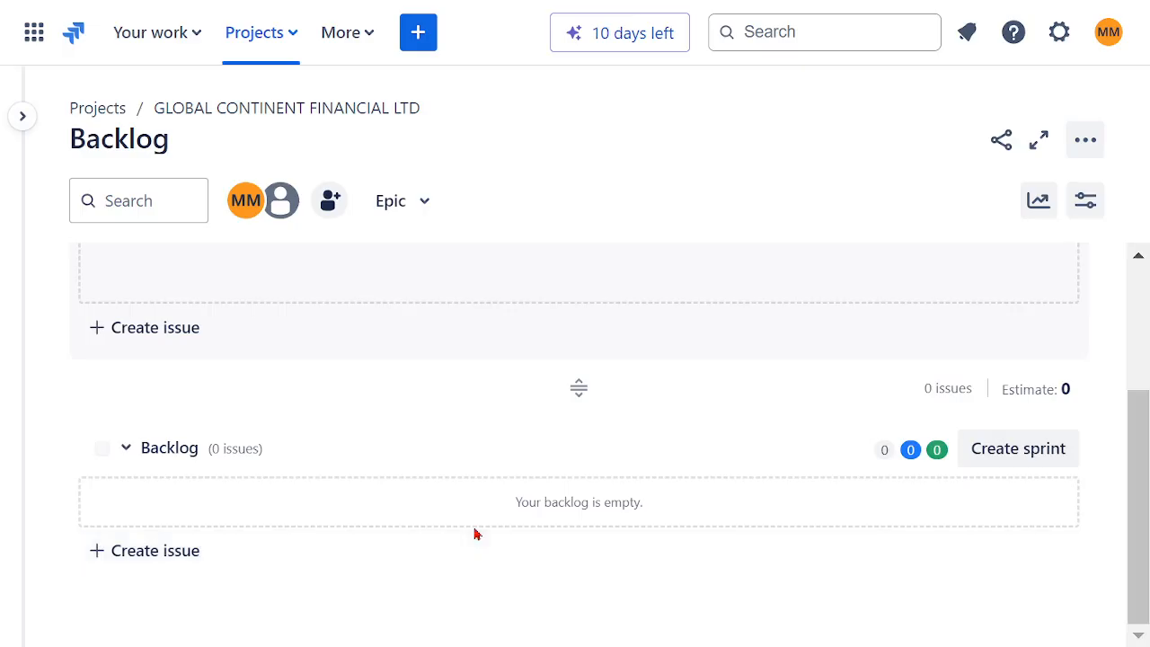
scroll(476, 531, "up", 3)
Step: Start another epic with the summary "EP02 - GLOABL AVAILABLE MOBILE APP"
left_click(420, 48)
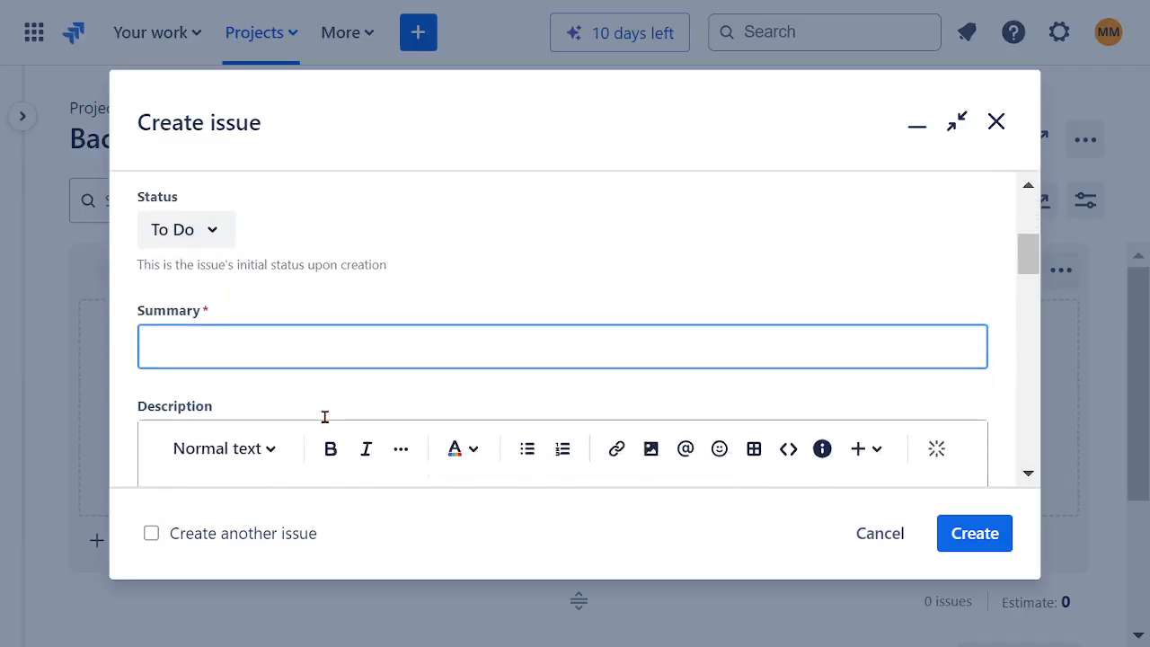
type("EP02 - GLO")
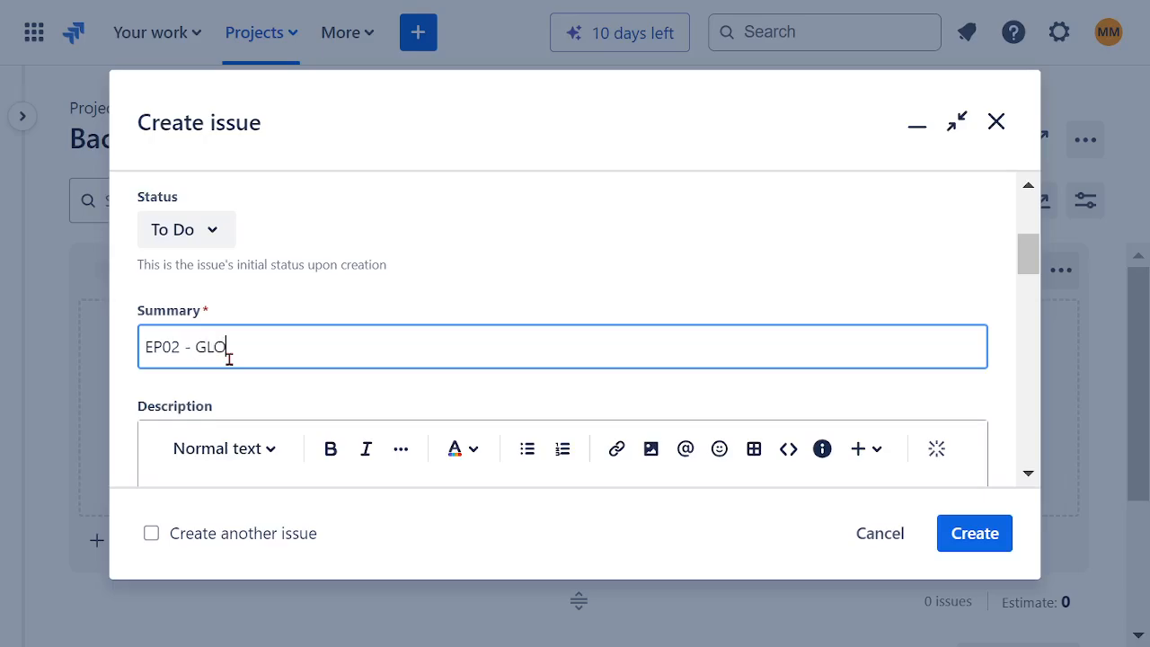
type("ABL C")
type("AVA")
type("ILABLE MO")
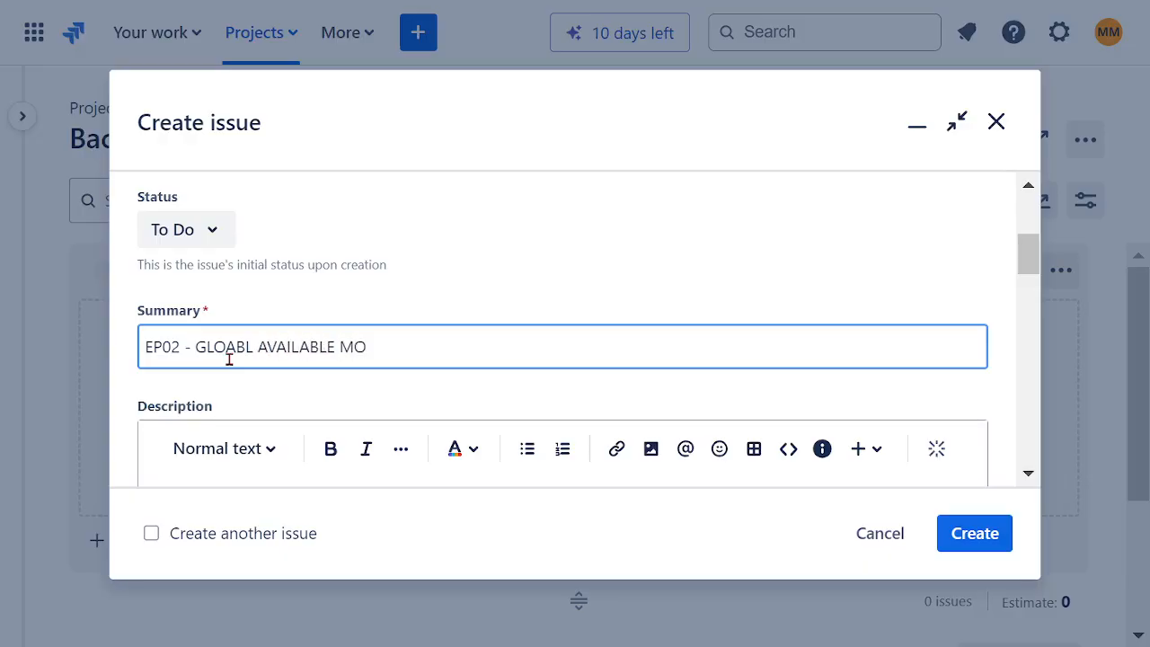
type("BILE APP")
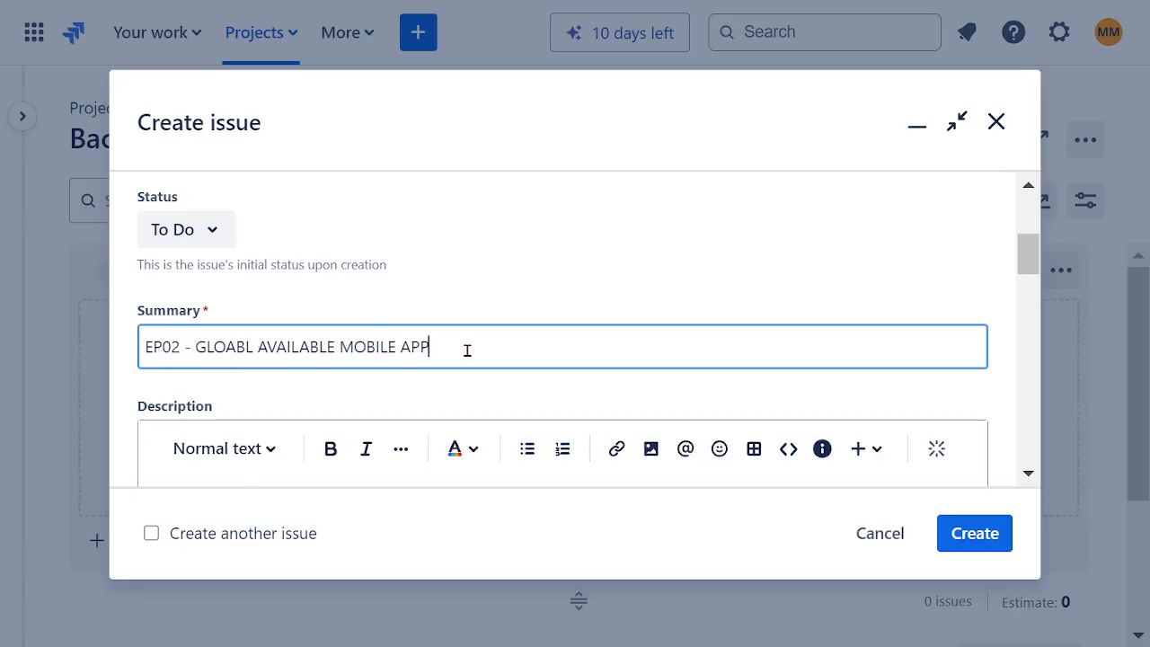
Step: Copy the summary text after "EP02 -" into the description and put "CREATE" in front of it
left_click_drag(464, 347, 194, 357)
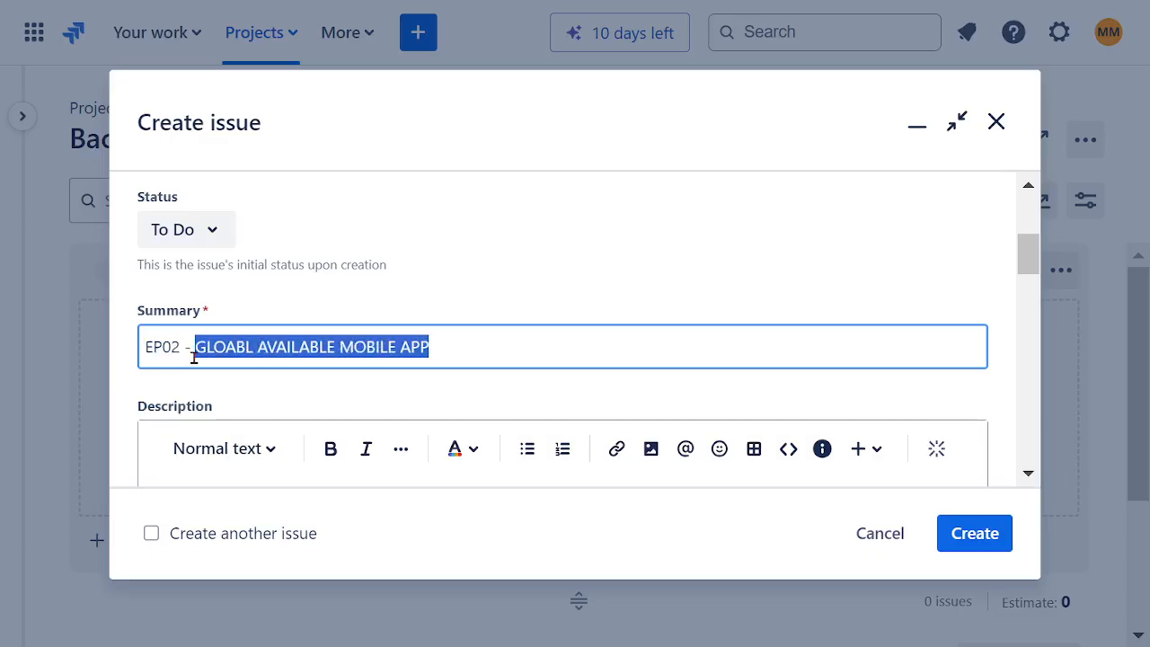
key("ctrl+c")
scroll(362, 266, "down", 2)
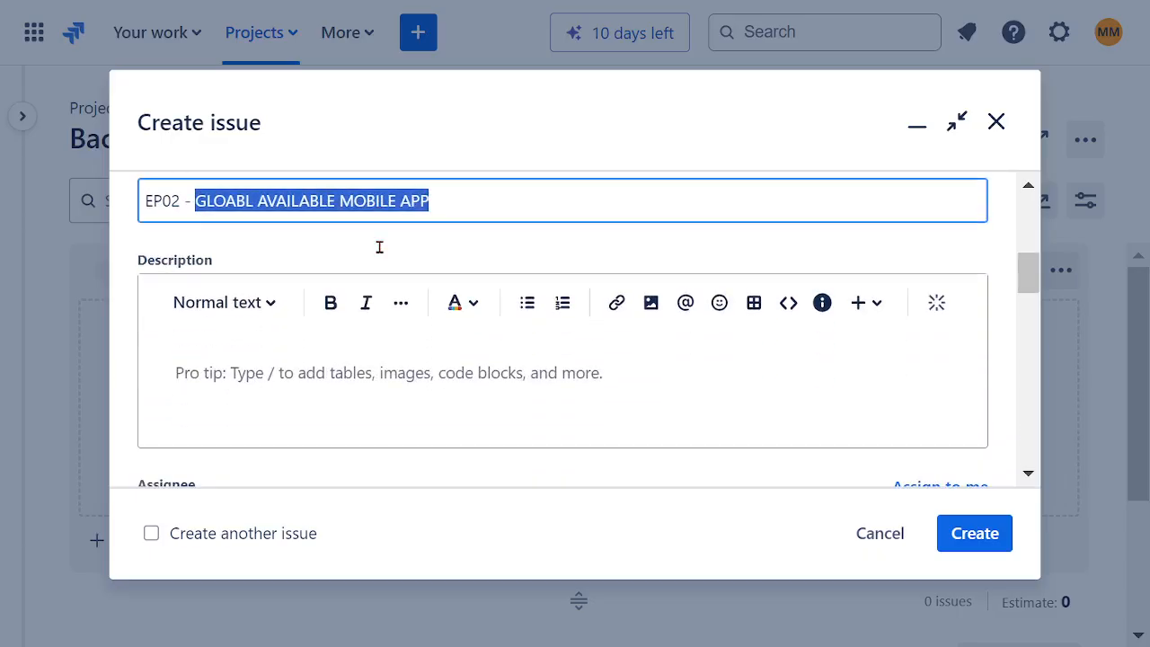
left_click(333, 380)
key("ctrl+v")
left_click(172, 380)
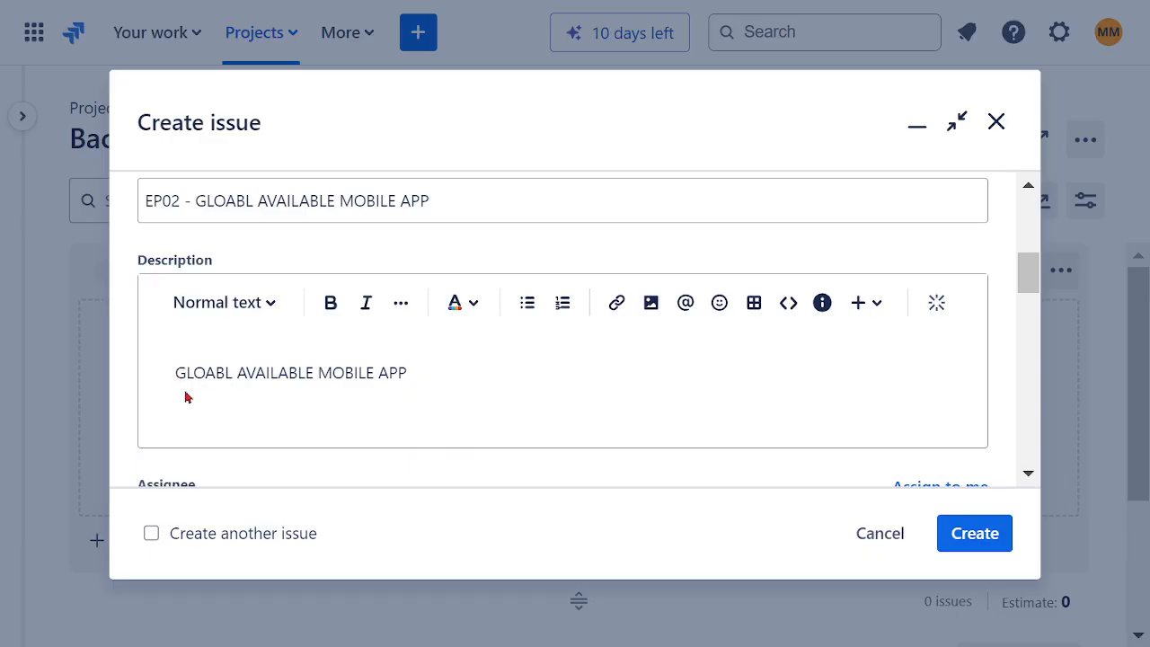
type("CREATE")
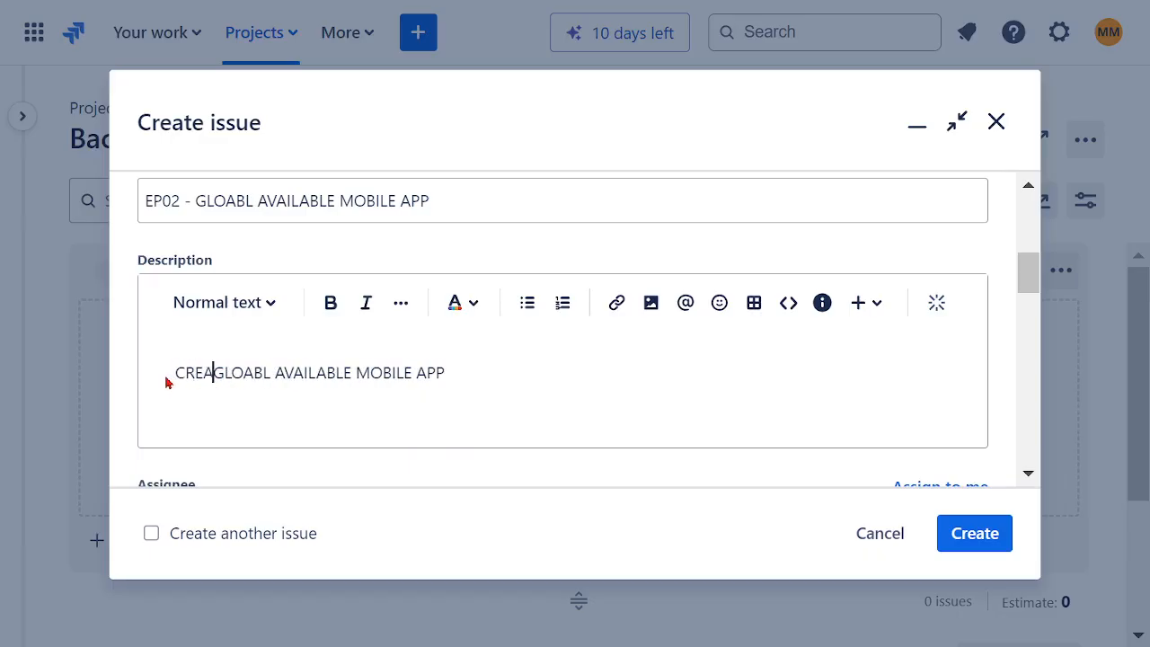
Step: Assign the EP02 epic to yourself and choose a team for it
scroll(670, 392, "down", 3)
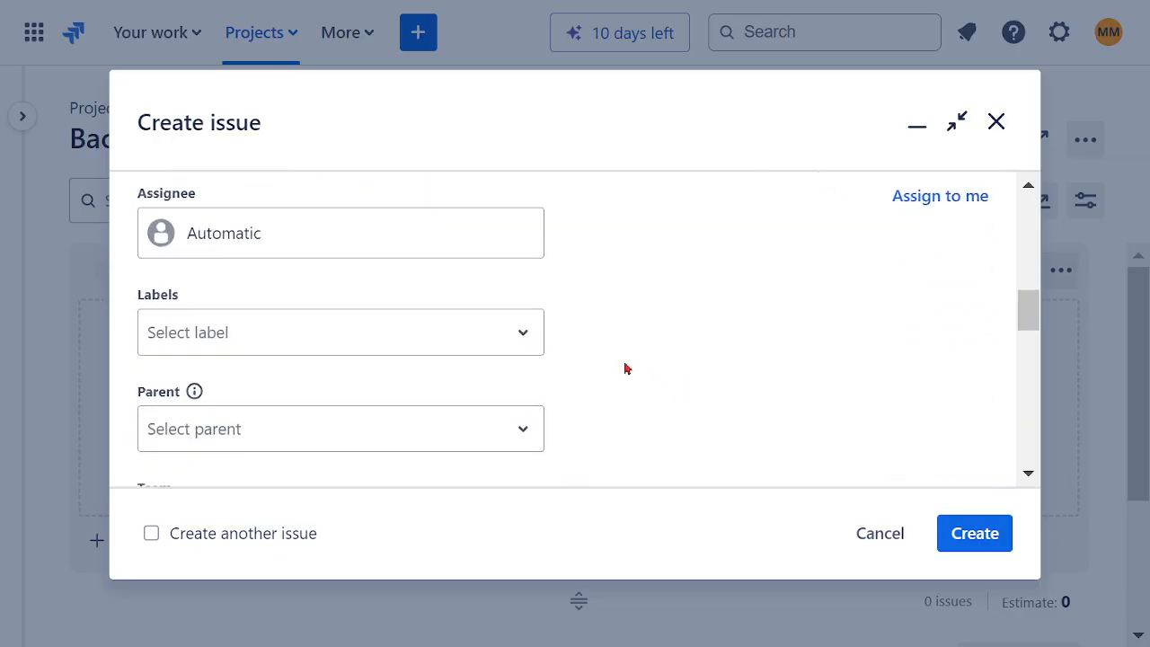
left_click(206, 239)
left_click(341, 346)
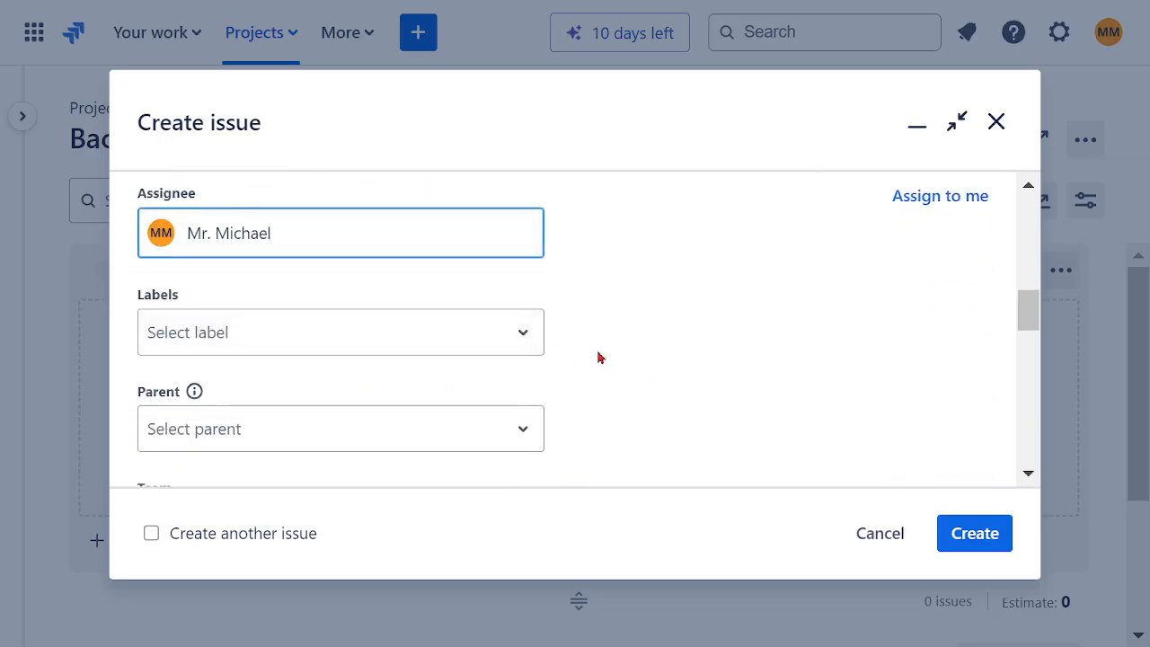
scroll(599, 357, "down", 2)
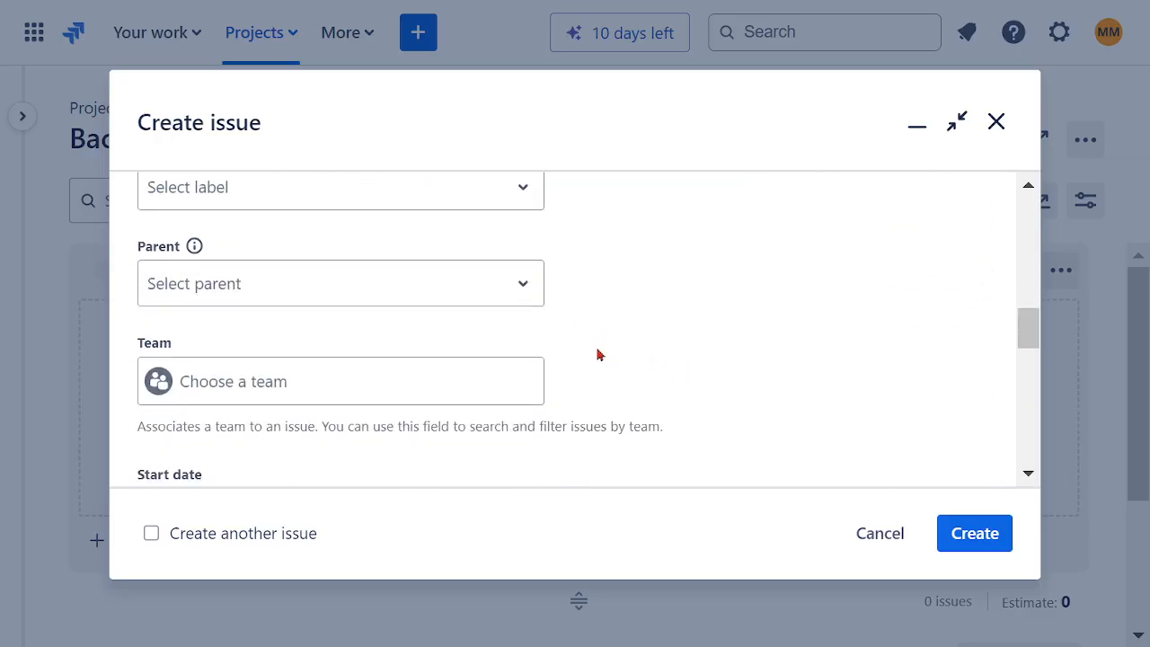
left_click(269, 388)
left_click(304, 449)
Step: Set the EP02 epic's start date to 9/17/2024 and pick its due date
scroll(629, 364, "down", 4)
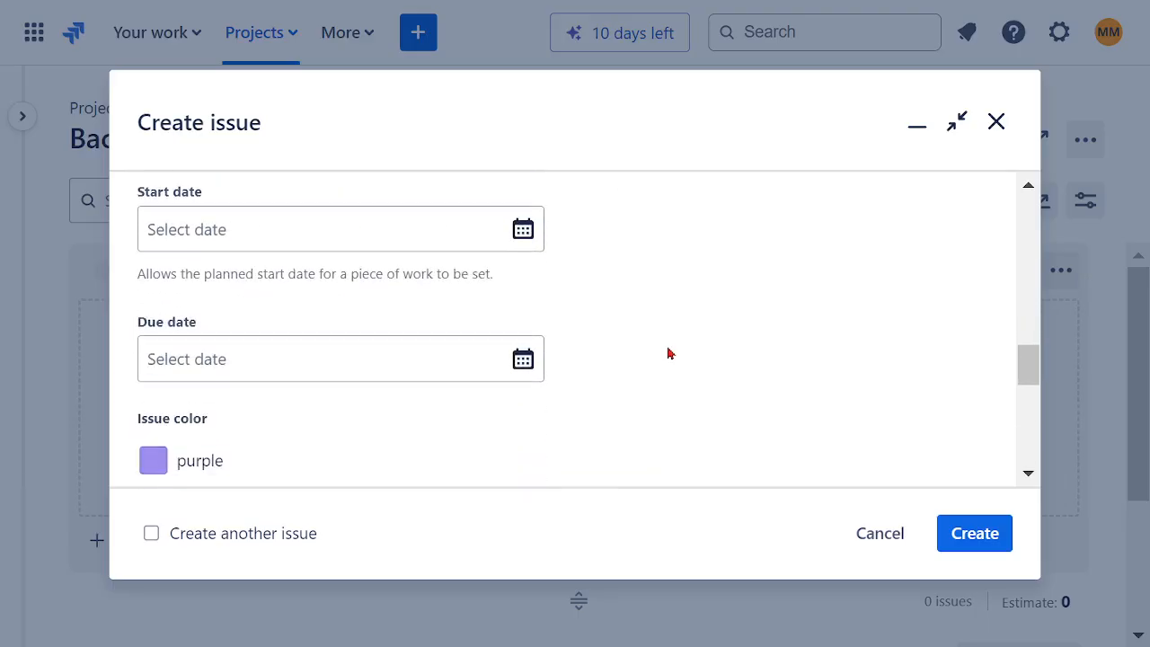
left_click(524, 227)
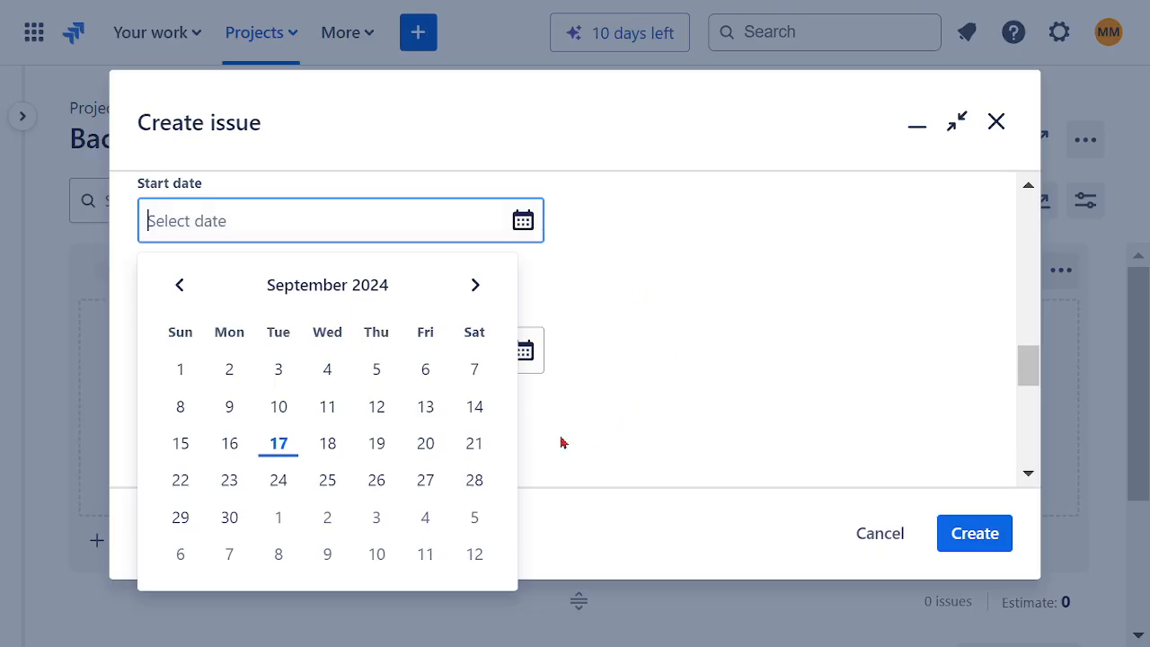
left_click(279, 443)
left_click(521, 353)
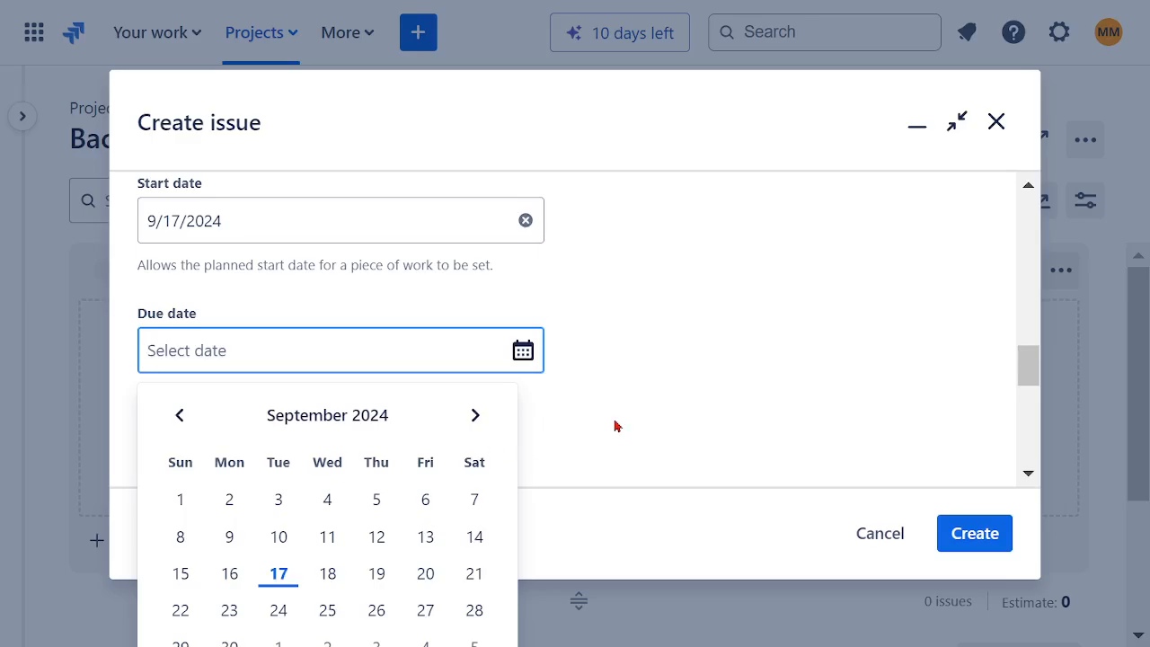
scroll(616, 426, "down", 3)
left_click(279, 358)
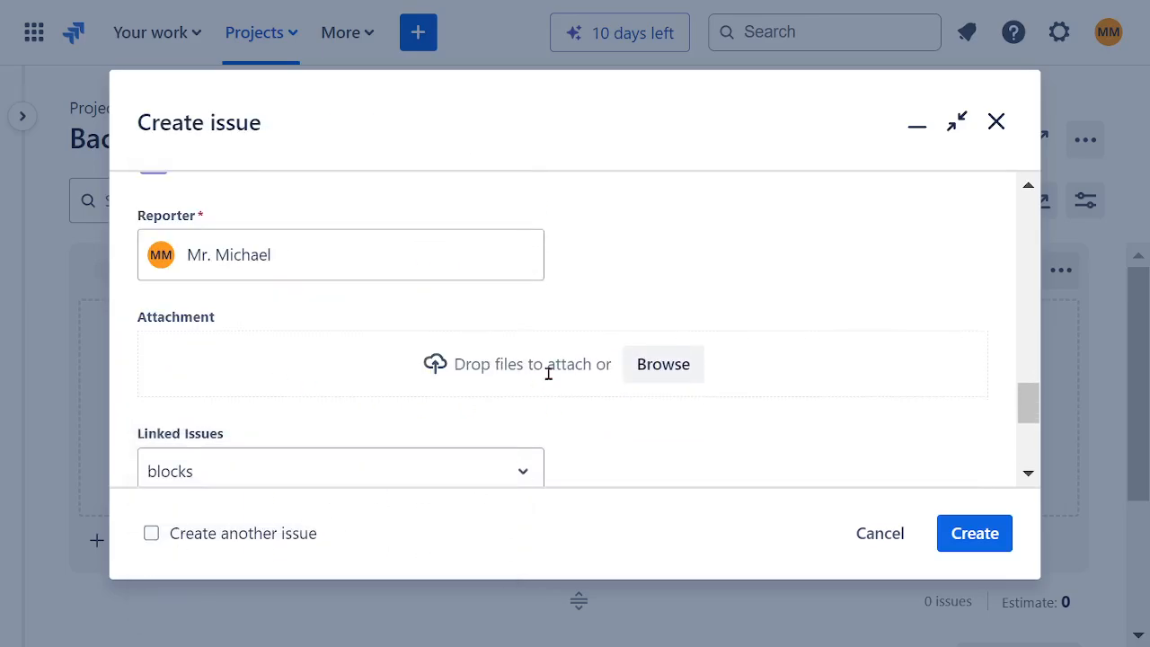
Step: Submit the EP02 epic with its remaining fields left at their defaults, and dismiss the creation notice
scroll(601, 358, "down", 3)
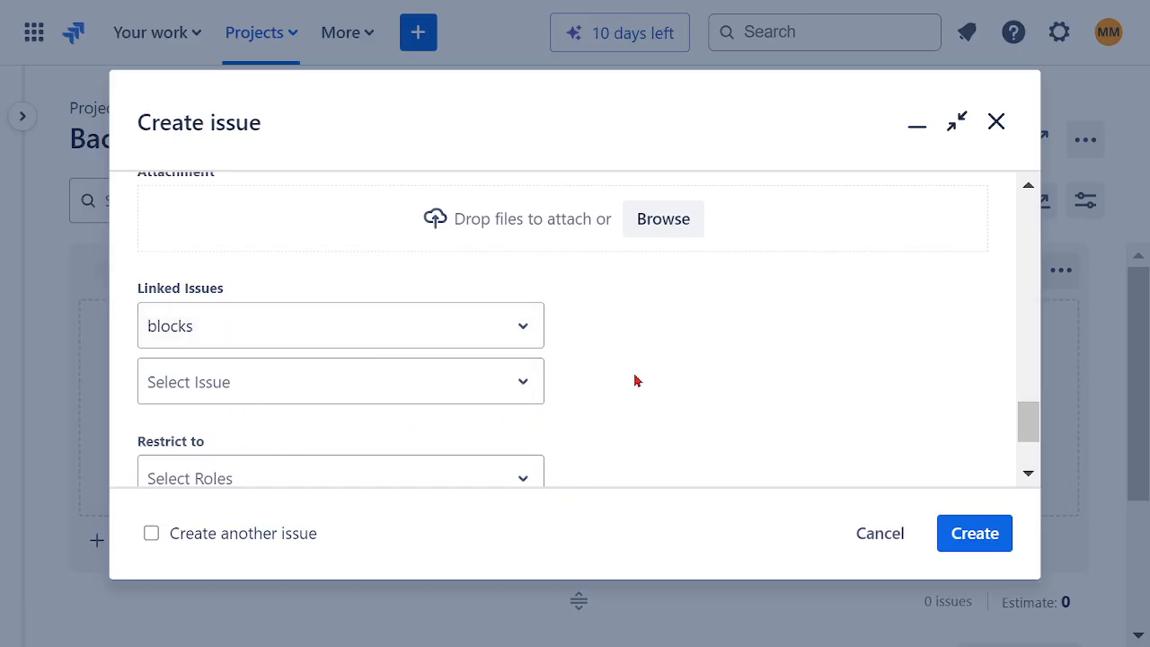
scroll(634, 381, "down", 3)
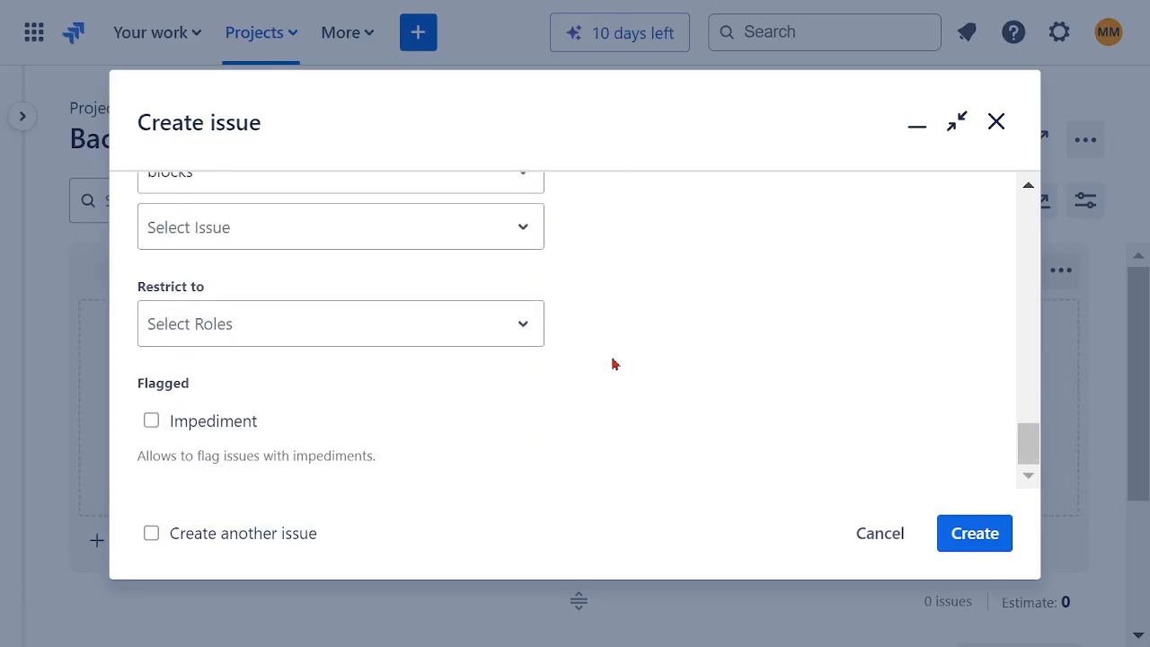
left_click(943, 540)
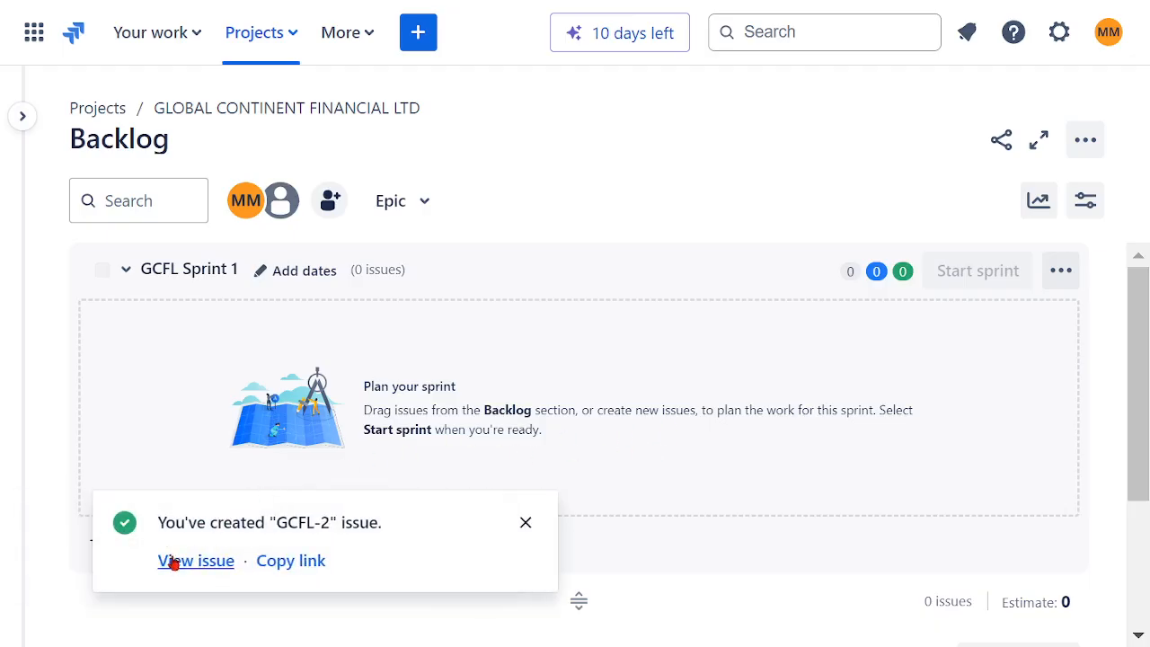
left_click(525, 528)
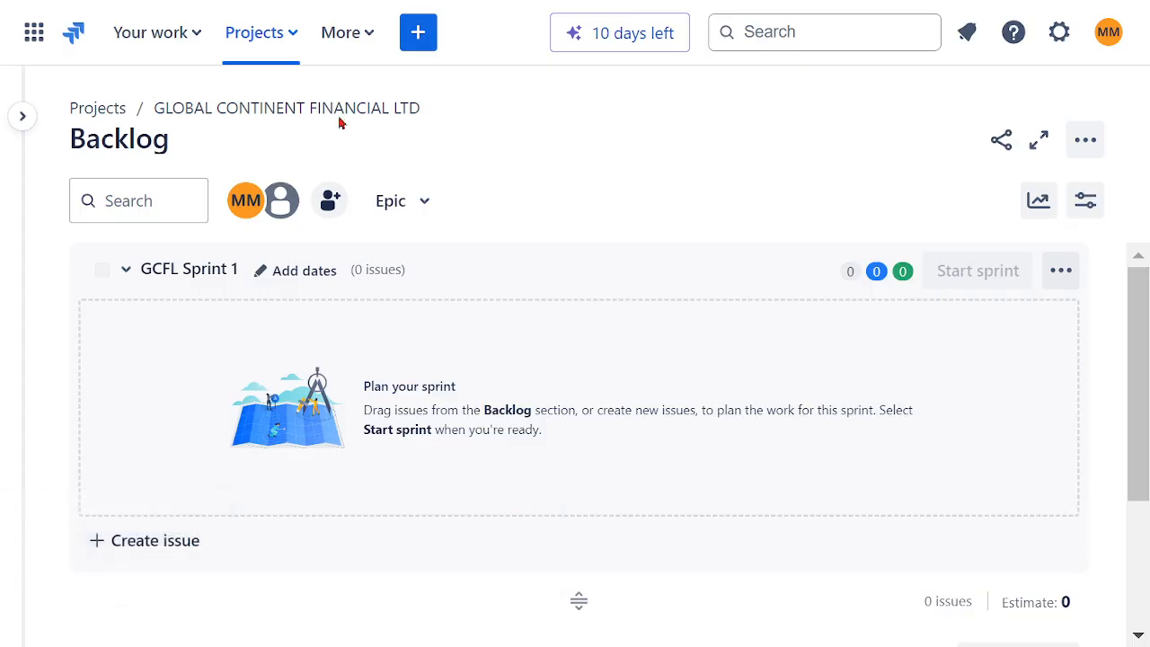
Step: Start a third epic with the summary "EP03 - AVAILABLE TO GLOBAL CLIENTS FININCIAL SERVICES"
left_click(418, 33)
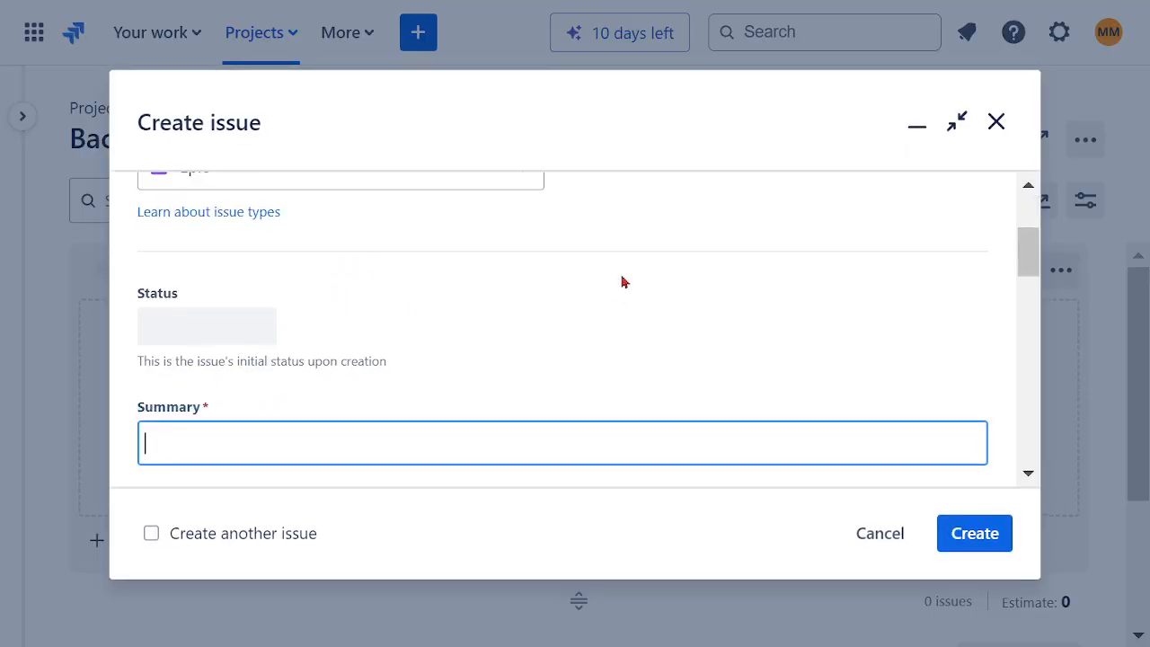
scroll(629, 274, "up", 5)
scroll(604, 322, "down", 2)
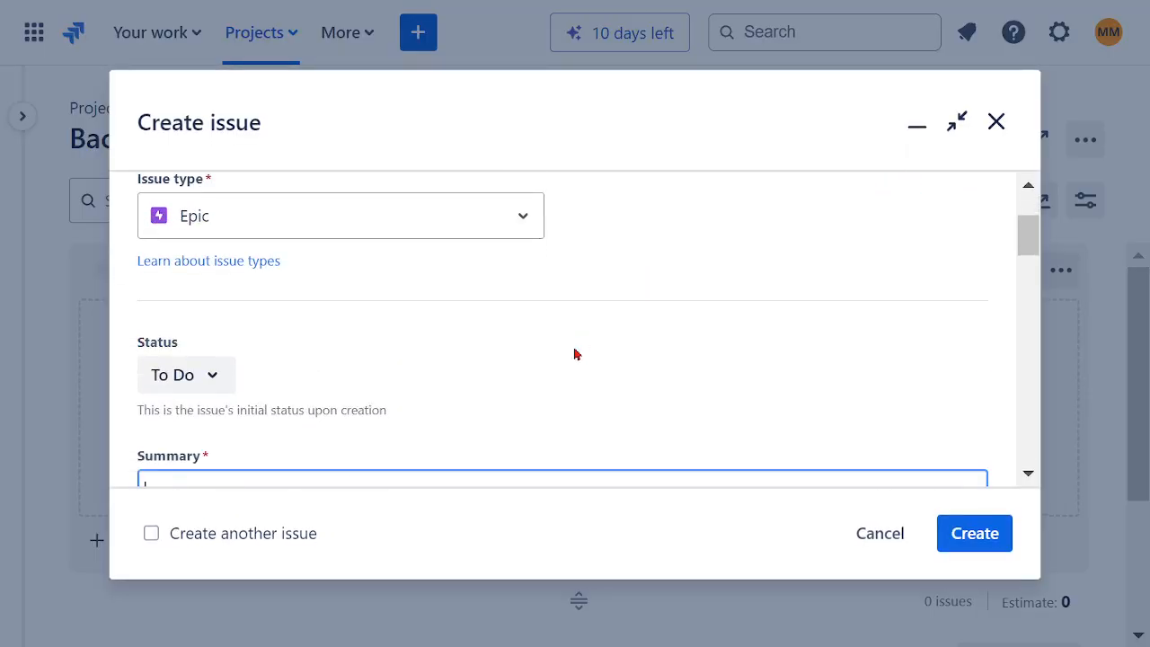
scroll(439, 363, "down", 2)
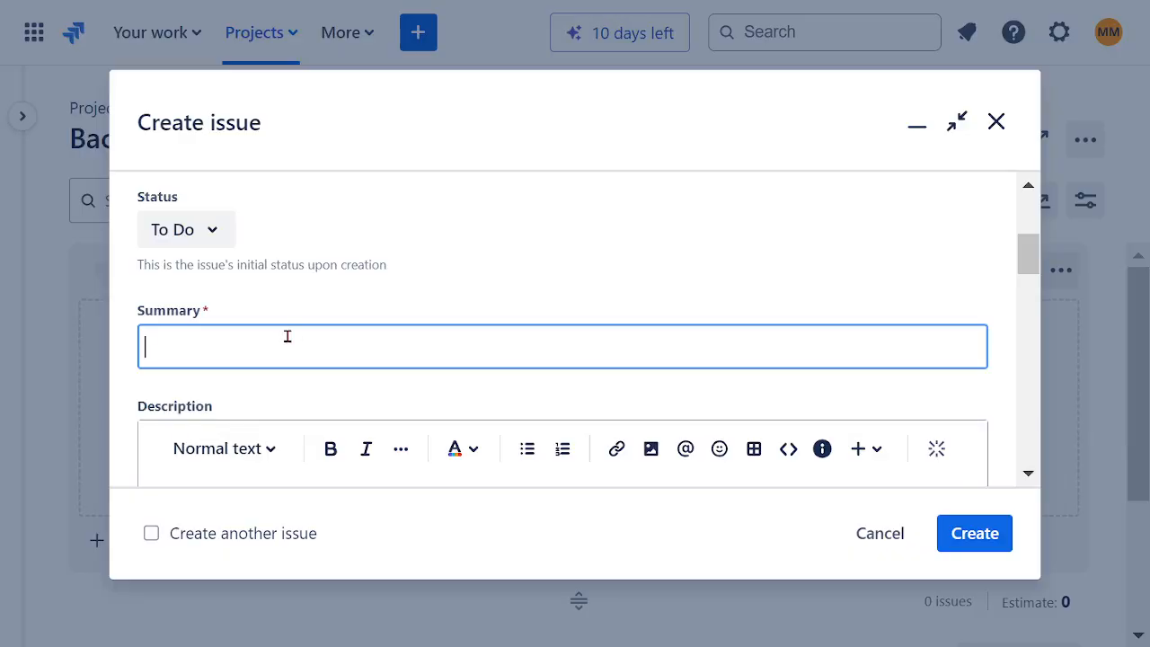
type("EP03")
type("- AVAILABLE T")
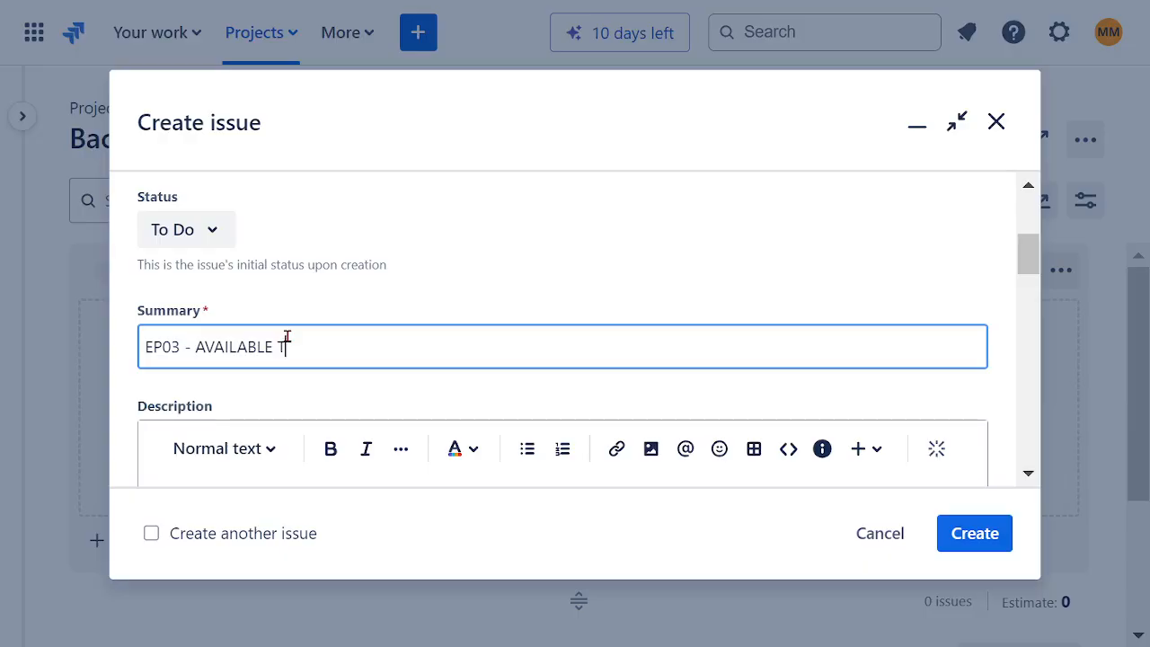
type("O GLOBAL CLIENTS FI")
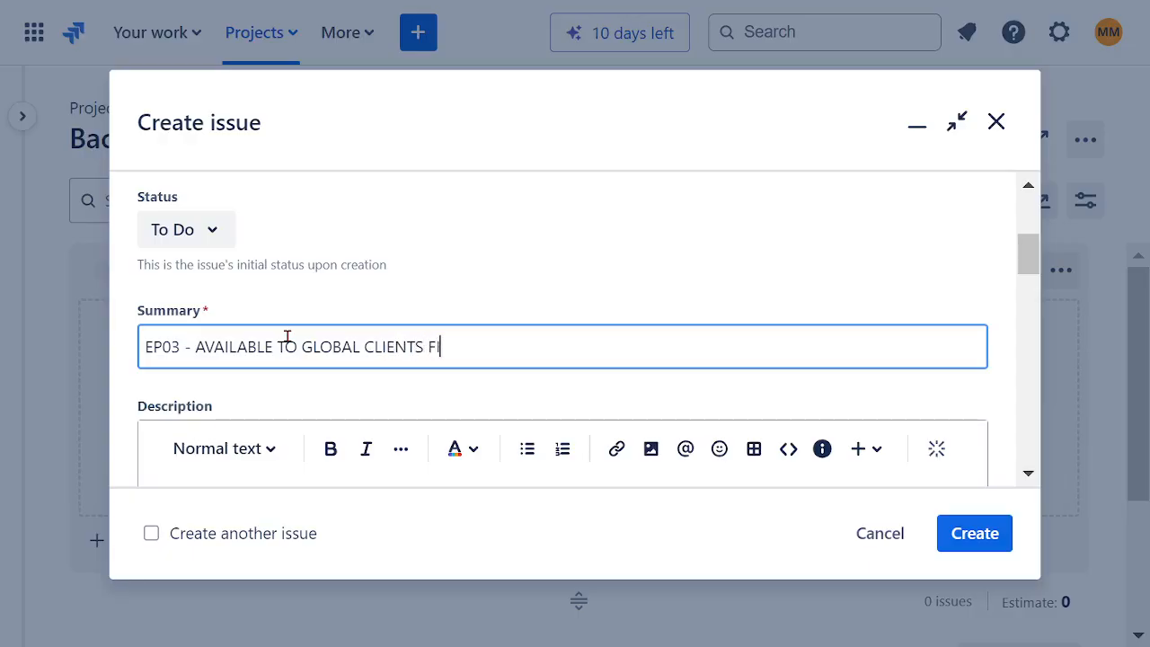
type("NINCIAL SERVICES")
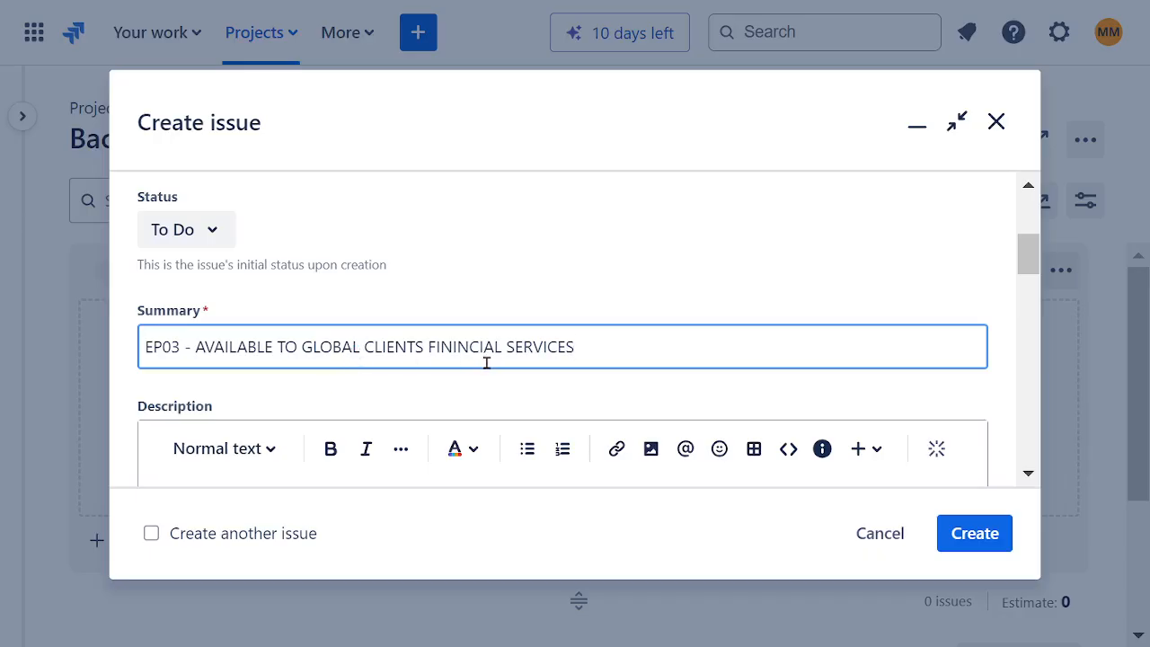
Step: Correct the misspelled word in the EP03 summary to "FINANCIAL"
key("BackSpace")
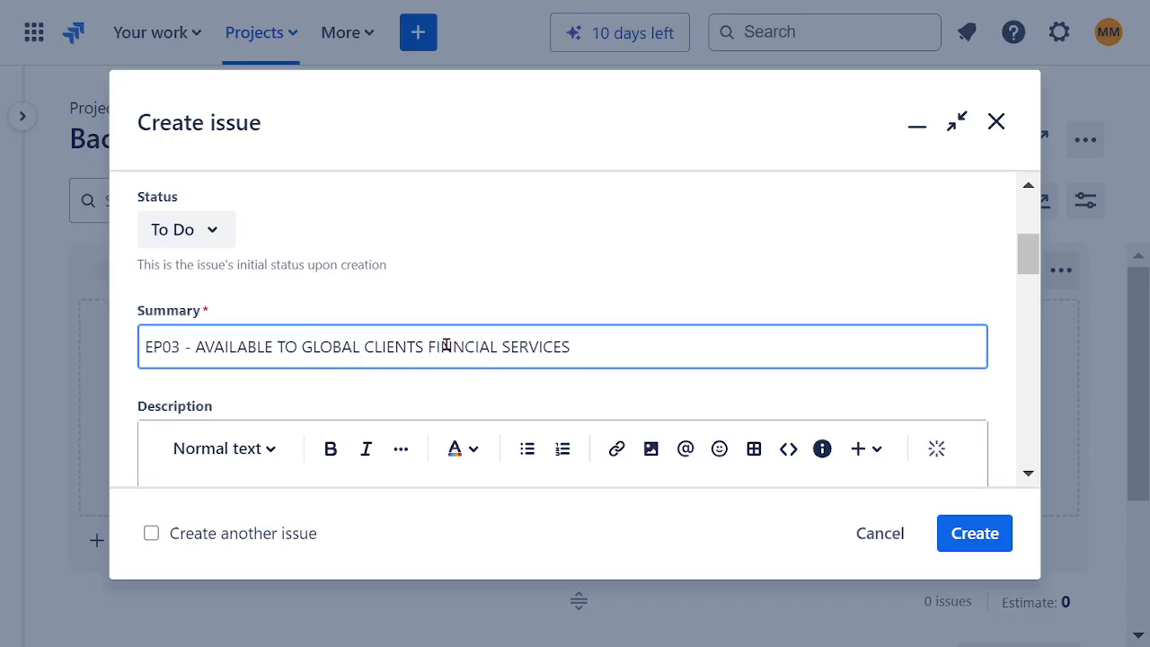
type("AN")
left_click_drag(596, 349, 106, 357)
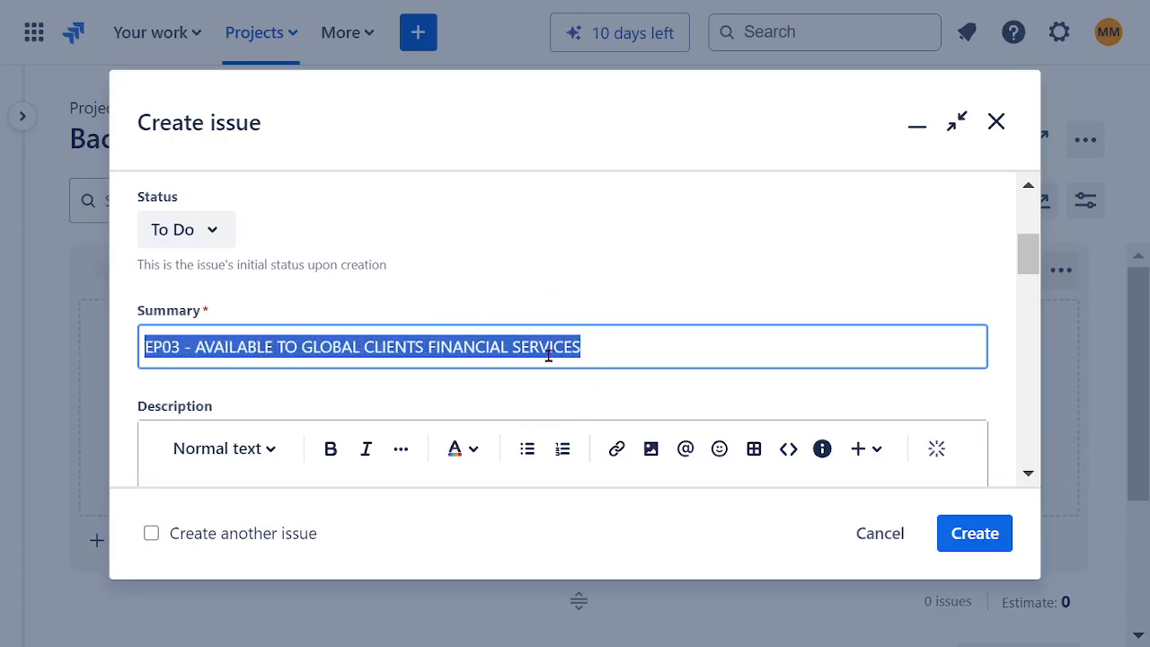
left_click(440, 351)
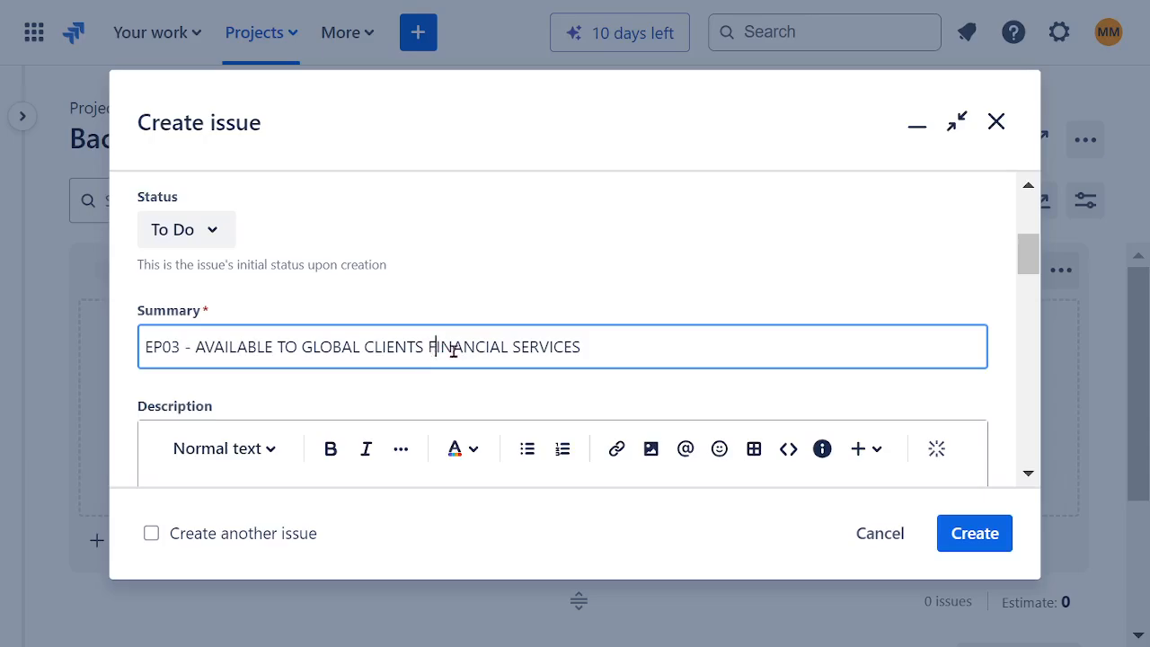
Step: Insert the word "REGULAR" before "FINANCIAL" in the EP03 epic's summary
type("REGULAR ")
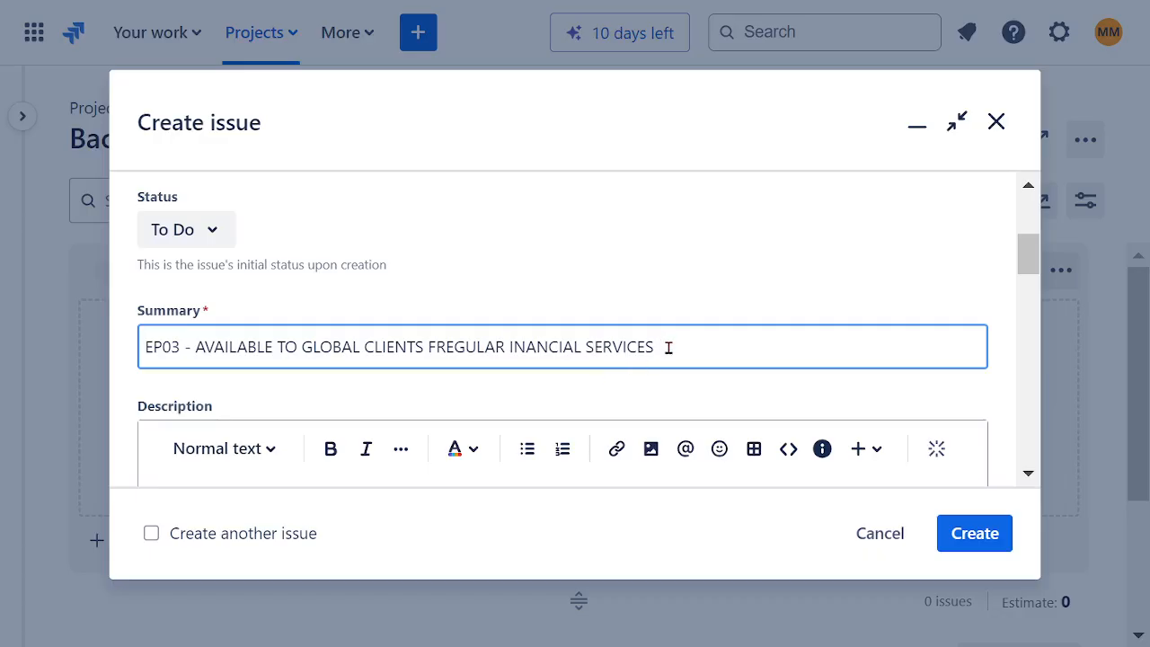
type("F")
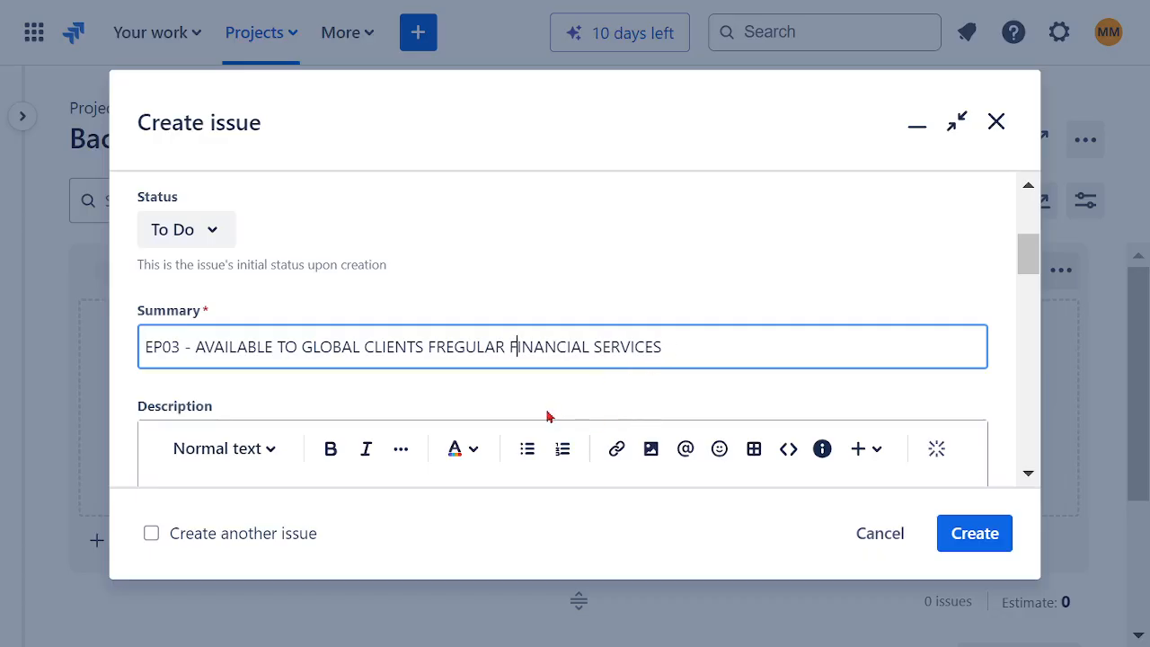
left_click(434, 365)
key("BackSpace")
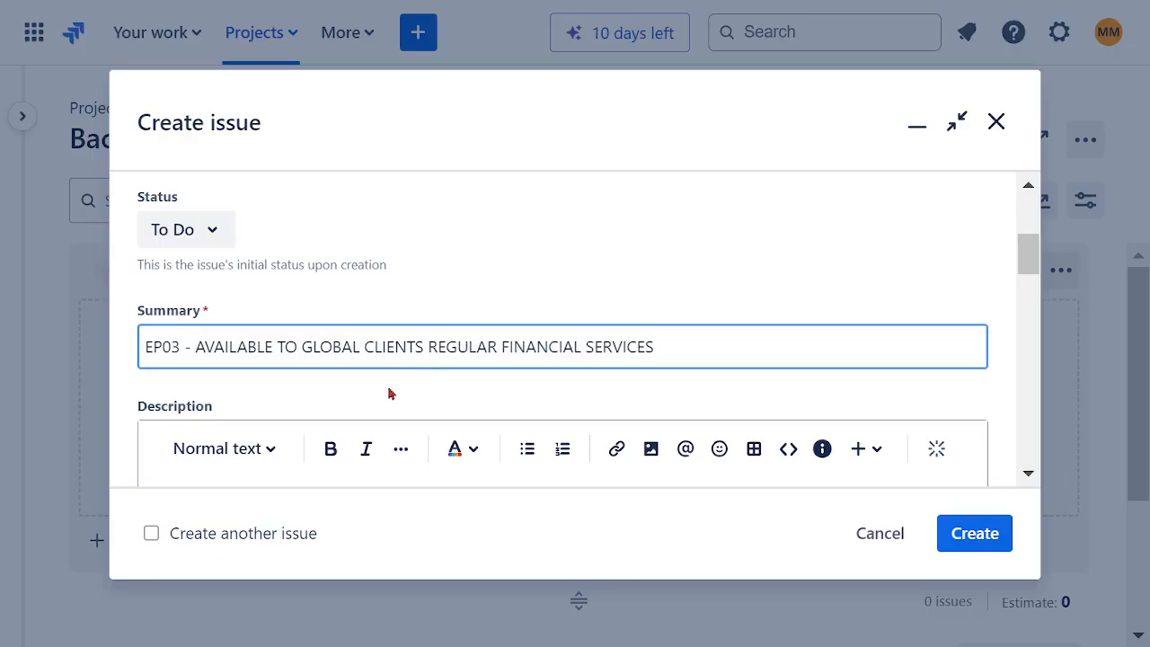
Step: Copy the EP03 summary into the description and reword it as "CREATE AVAILABLE TO GLOBAL CLIENTS REGULAR FINANCIAL SERVICES"
left_click_drag(654, 346, 93, 354)
key("ctrl+c")
scroll(519, 269, "down", 5)
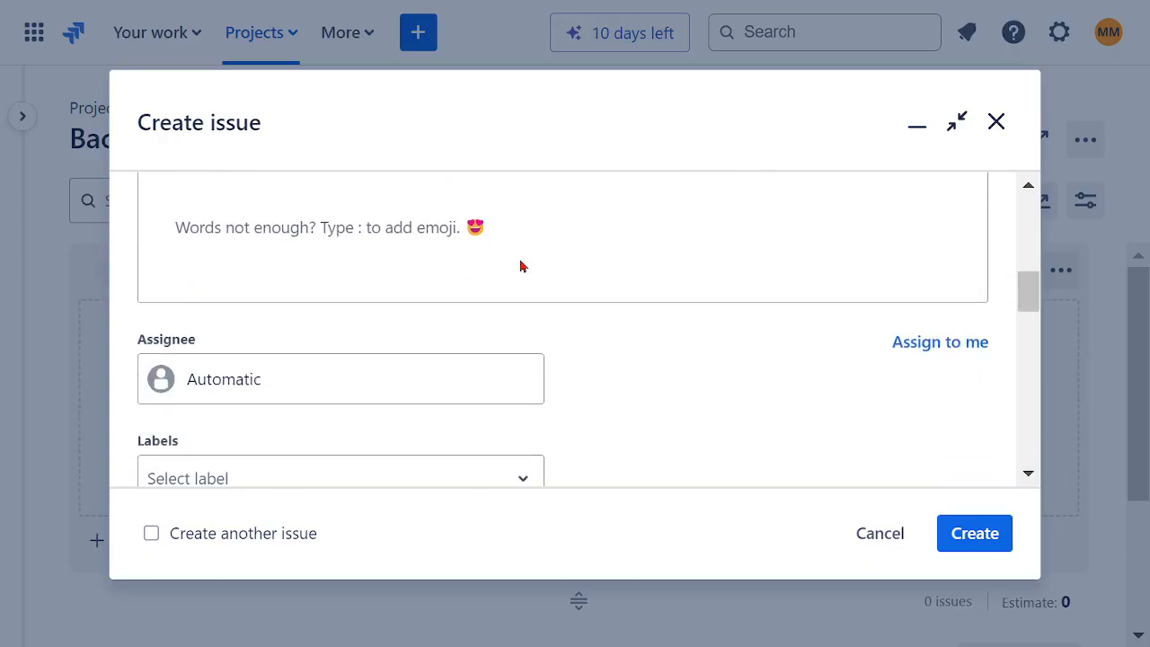
scroll(476, 279, "up", 5)
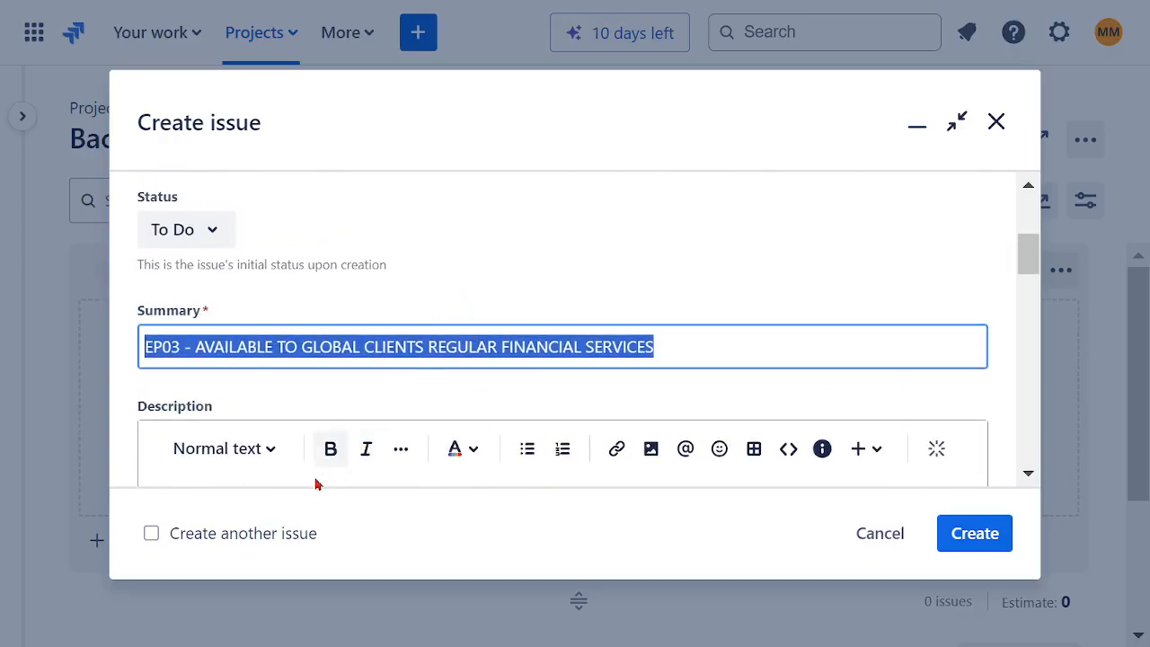
scroll(349, 404, "down", 2)
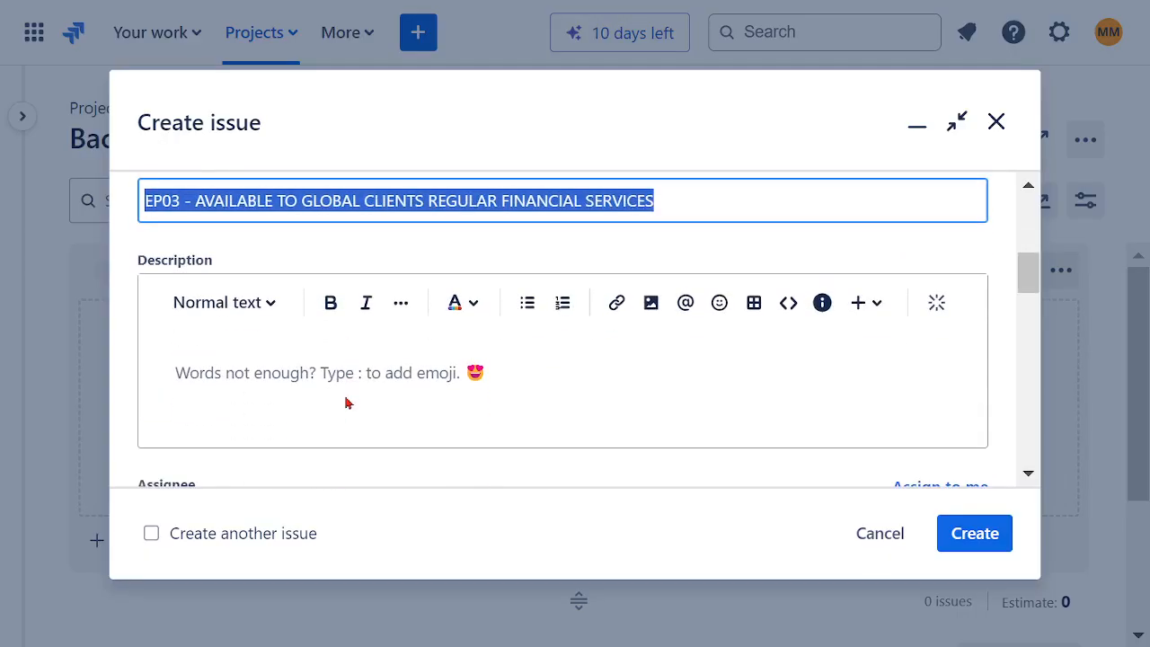
left_click(271, 375)
key("ctrl+v")
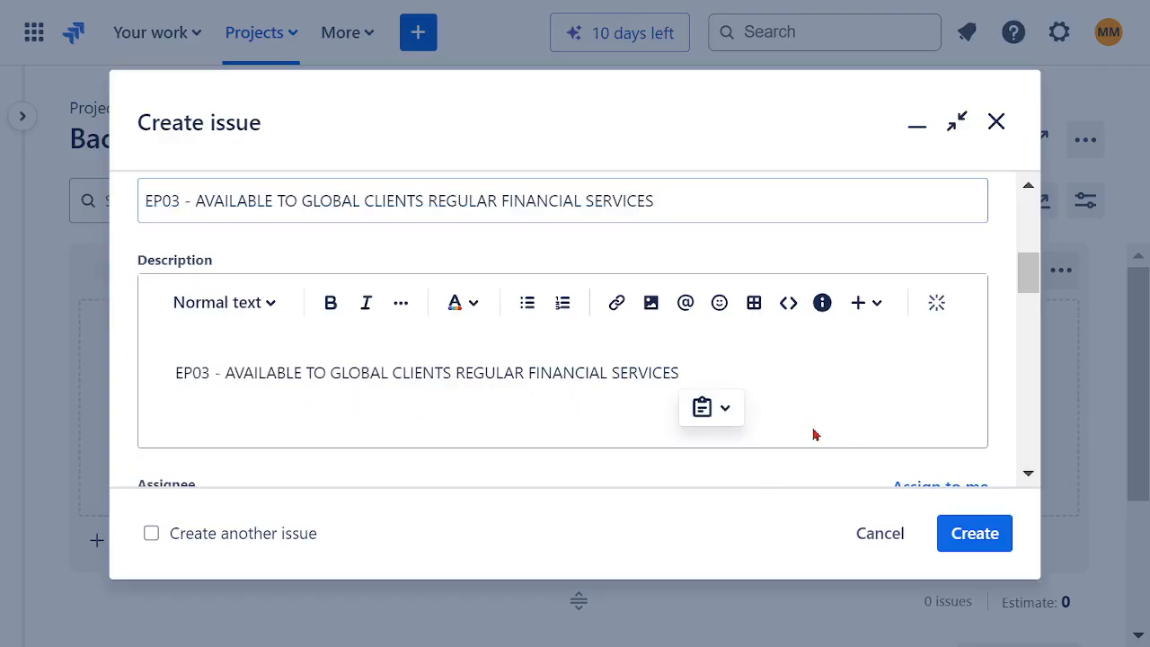
left_click_drag(226, 372, 133, 385)
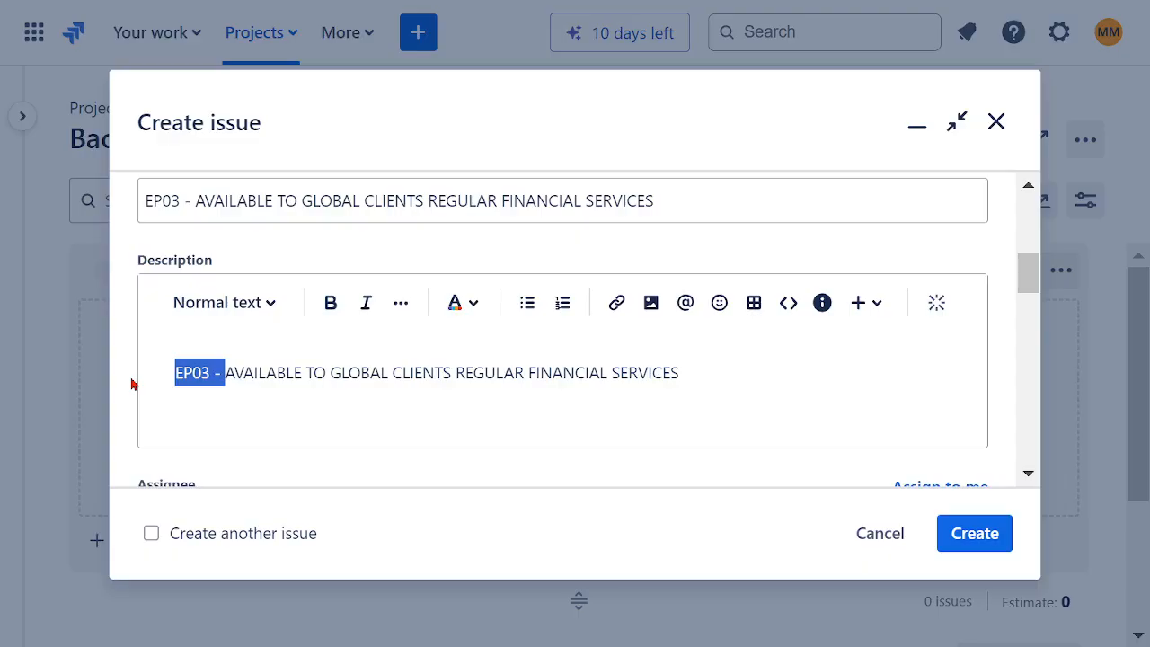
key("BackSpace")
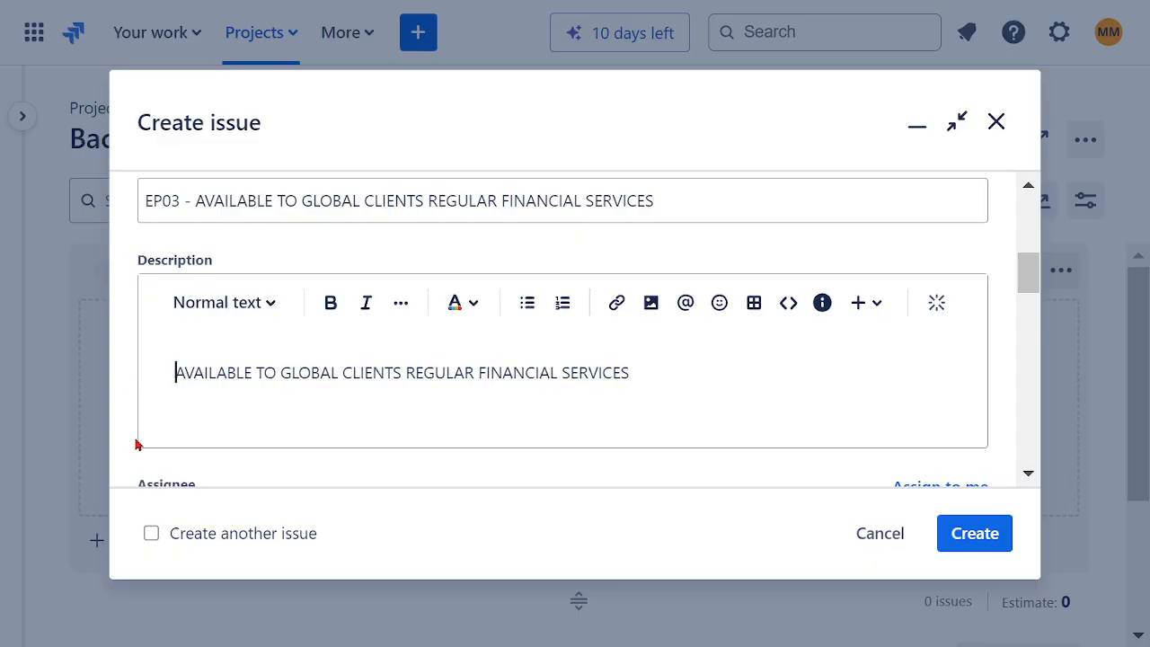
type("CREATE")
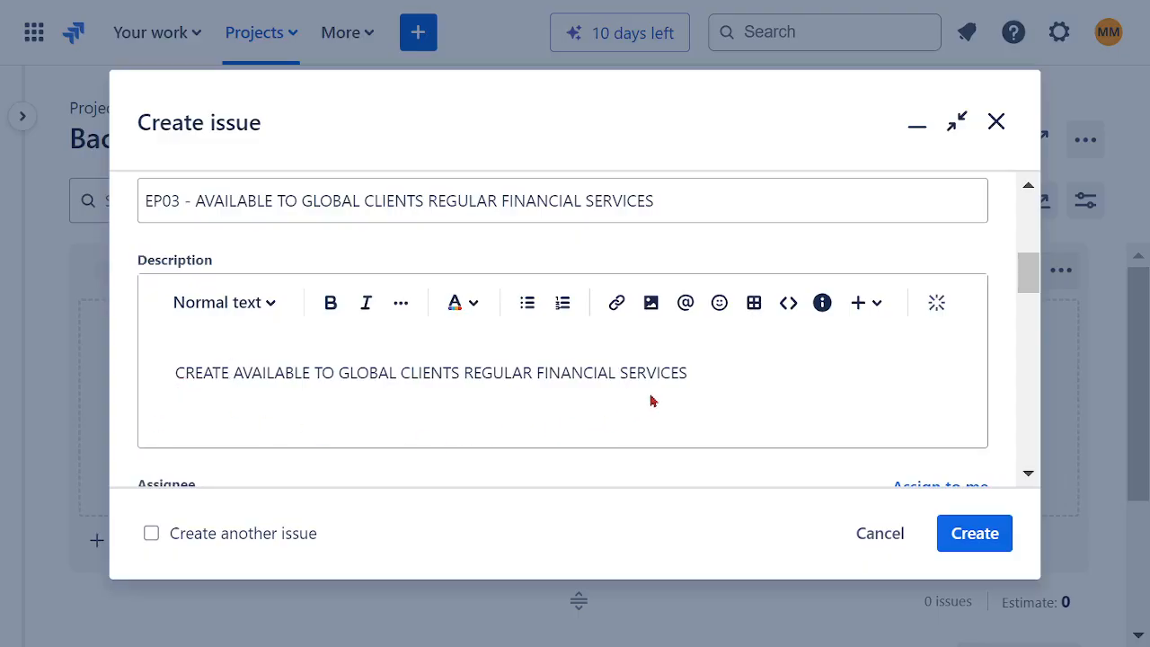
Step: Assign the EP03 epic to your own account and set its team to SOFTWARE ASSURANCE TEAM
scroll(738, 375, "down", 3)
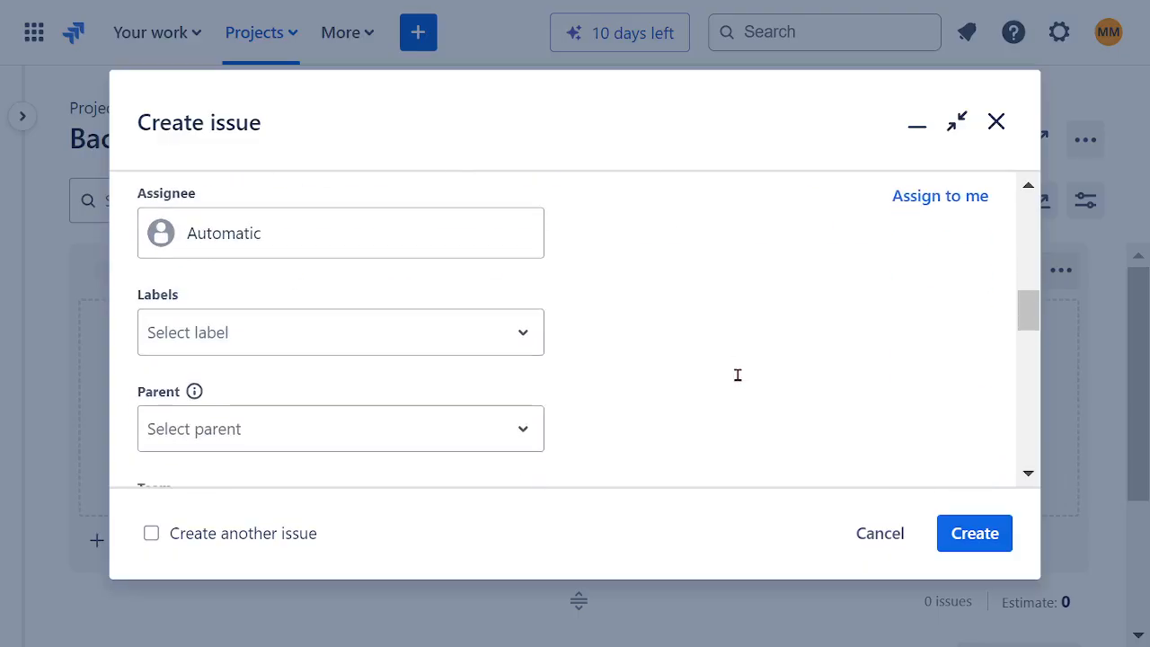
left_click(267, 251)
left_click(359, 376)
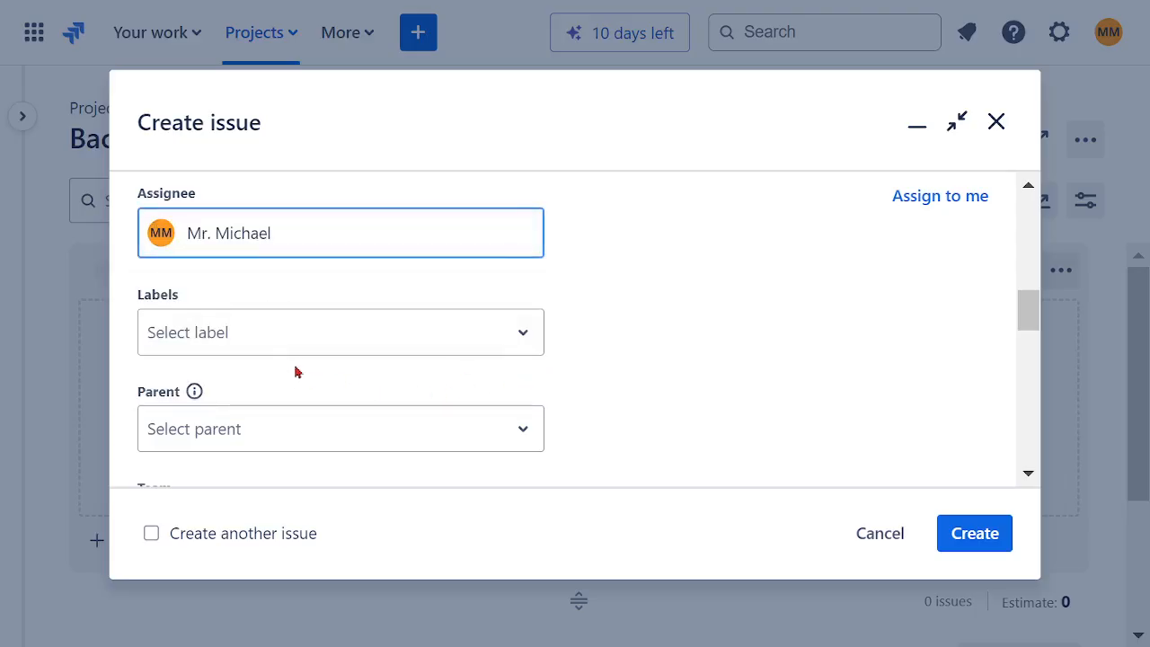
scroll(542, 351, "down", 2)
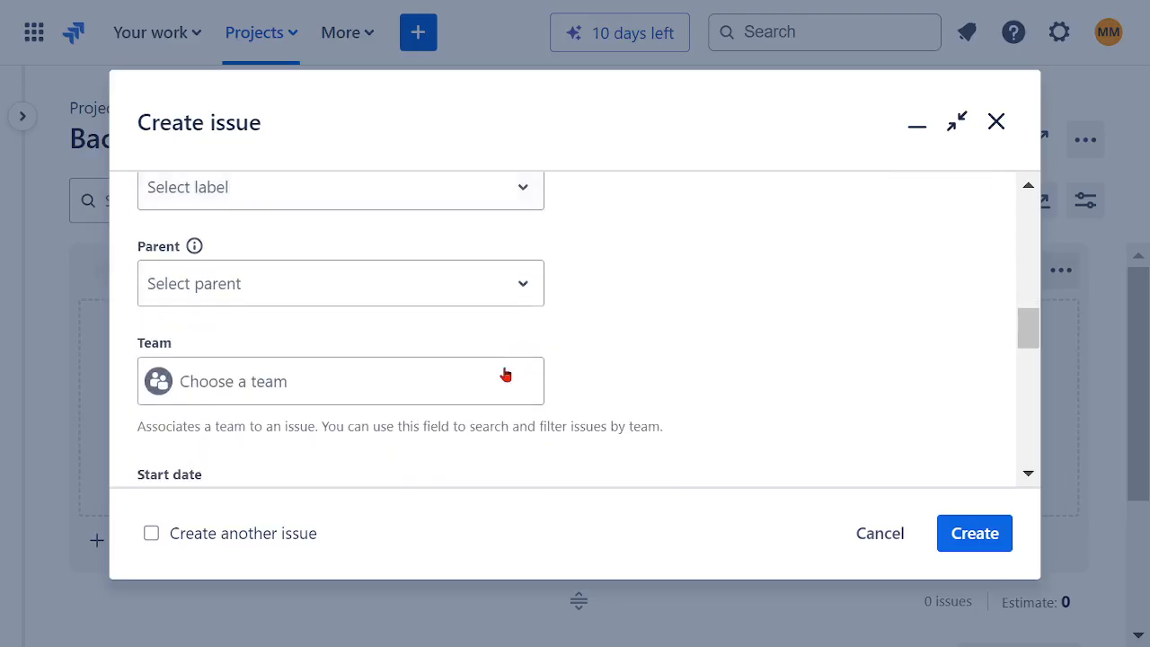
left_click(272, 386)
left_click(434, 445)
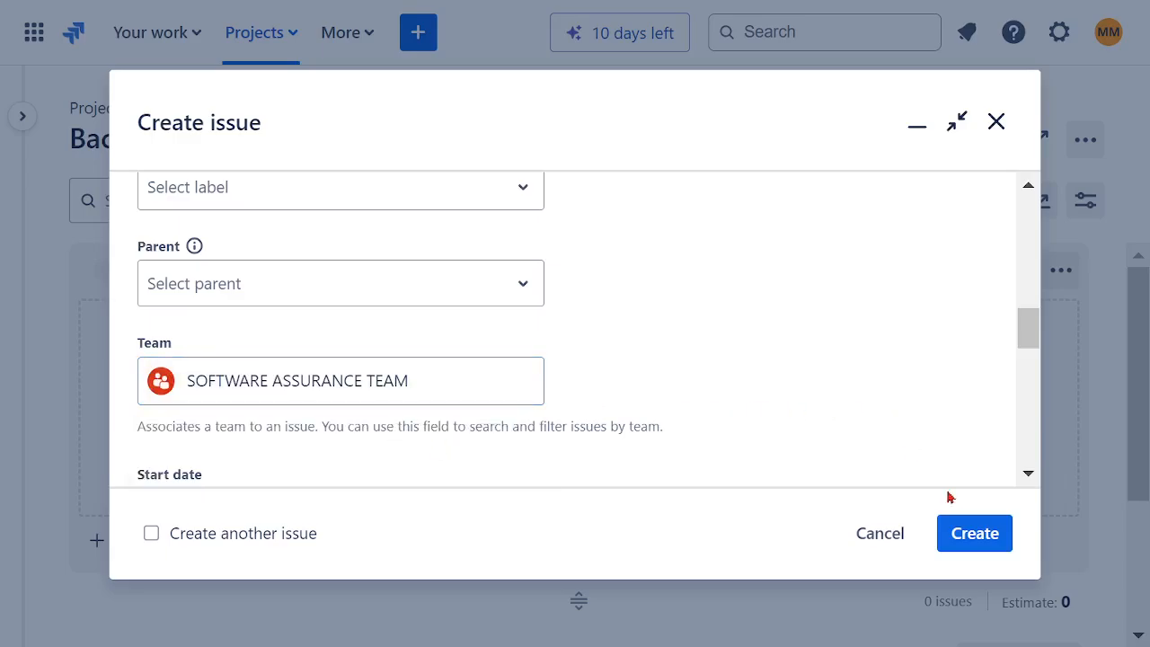
Step: Submit the EP03 epic with its remaining fields left at their defaults, and dismiss the creation notice
left_click(958, 534)
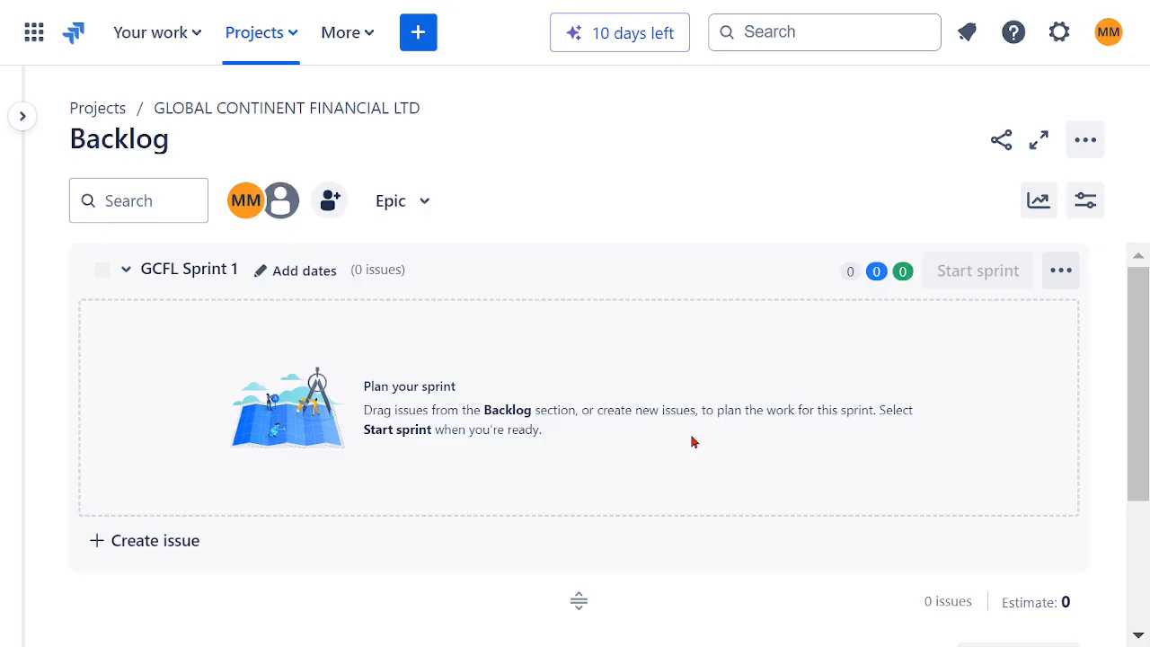
scroll(642, 386, "down", 3)
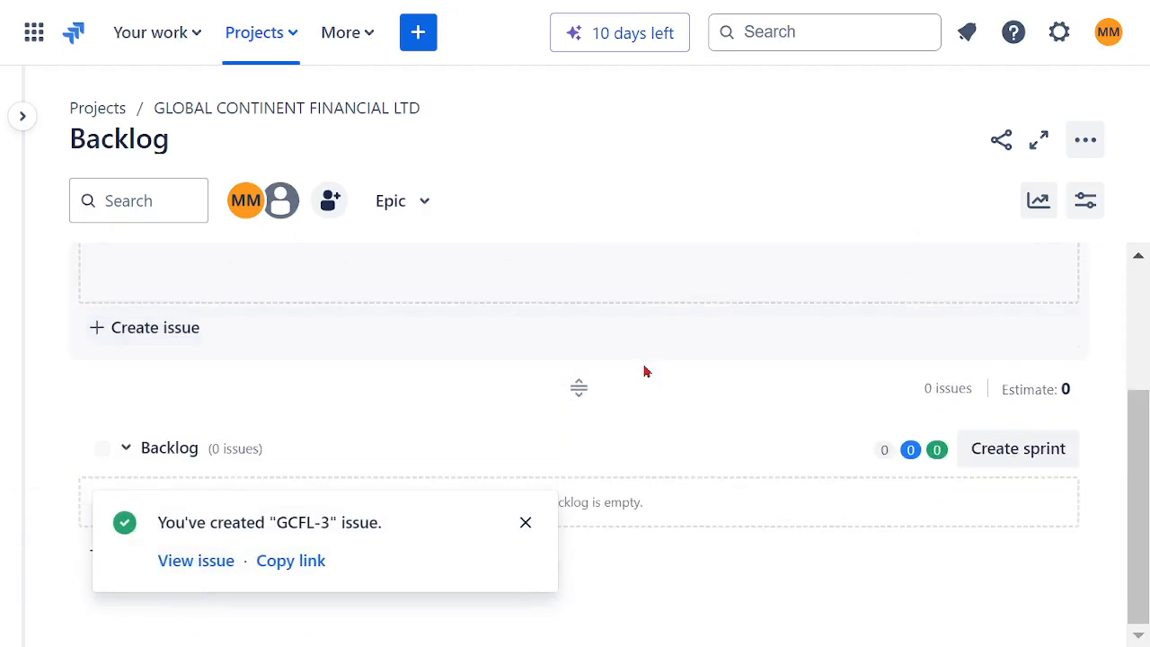
left_click(525, 526)
Step: Reopen the project's backlog and look through its sprint and backlog sections
scroll(495, 369, "up", 3)
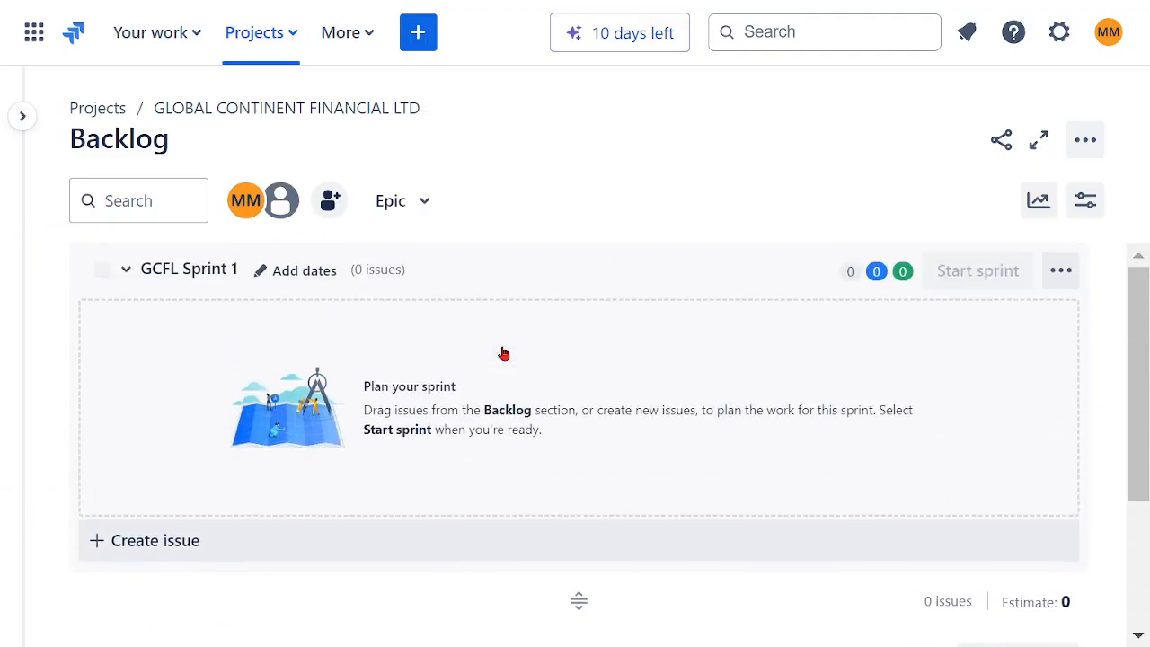
mouse_move(40, 149)
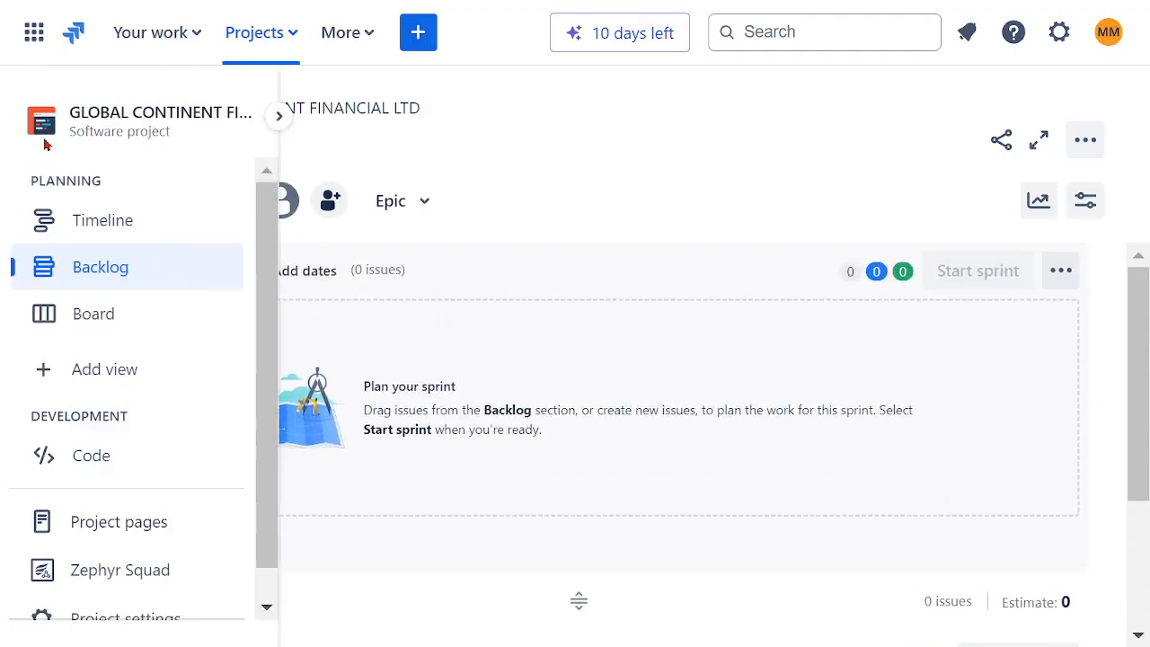
left_click(104, 278)
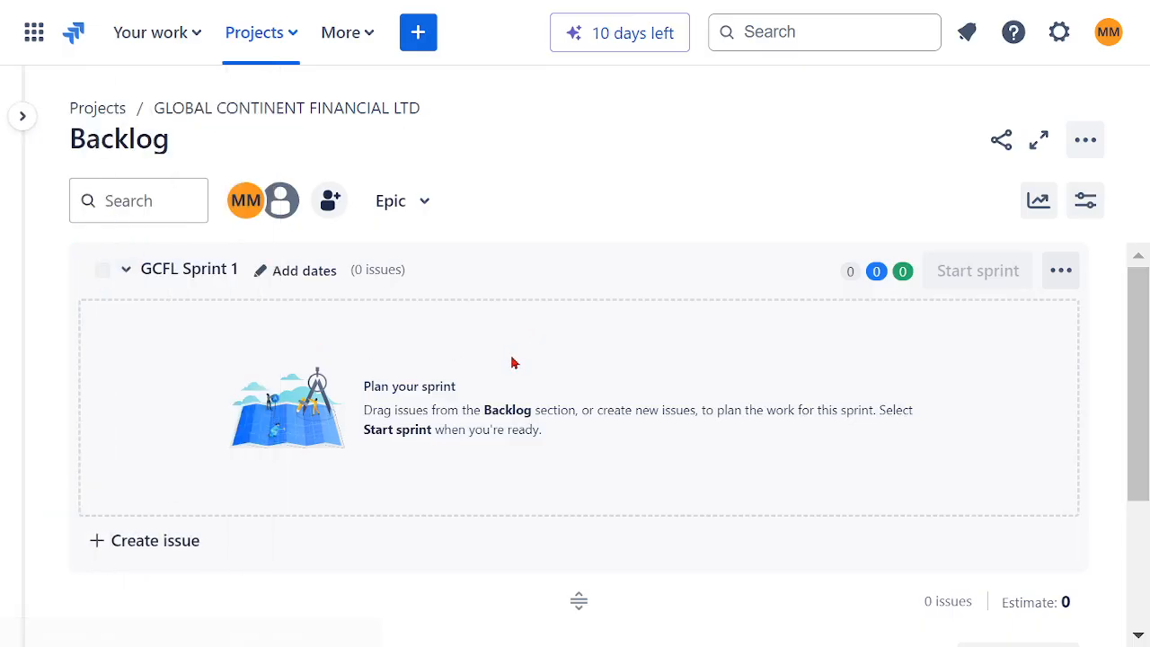
scroll(667, 316, "down", 3)
scroll(668, 327, "up", 3)
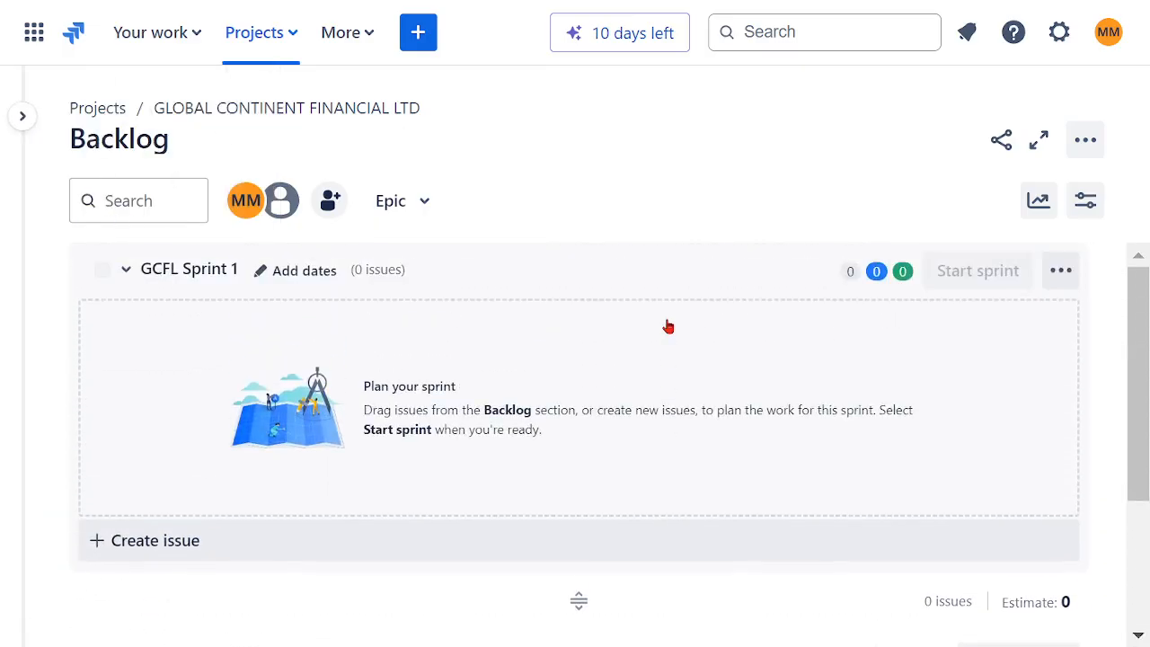
Step: Start a fourth epic with the summary "EP04 - GLOABL AVAILABLE GENERAL INSIRANCE SERVICE APPS"
left_click(421, 45)
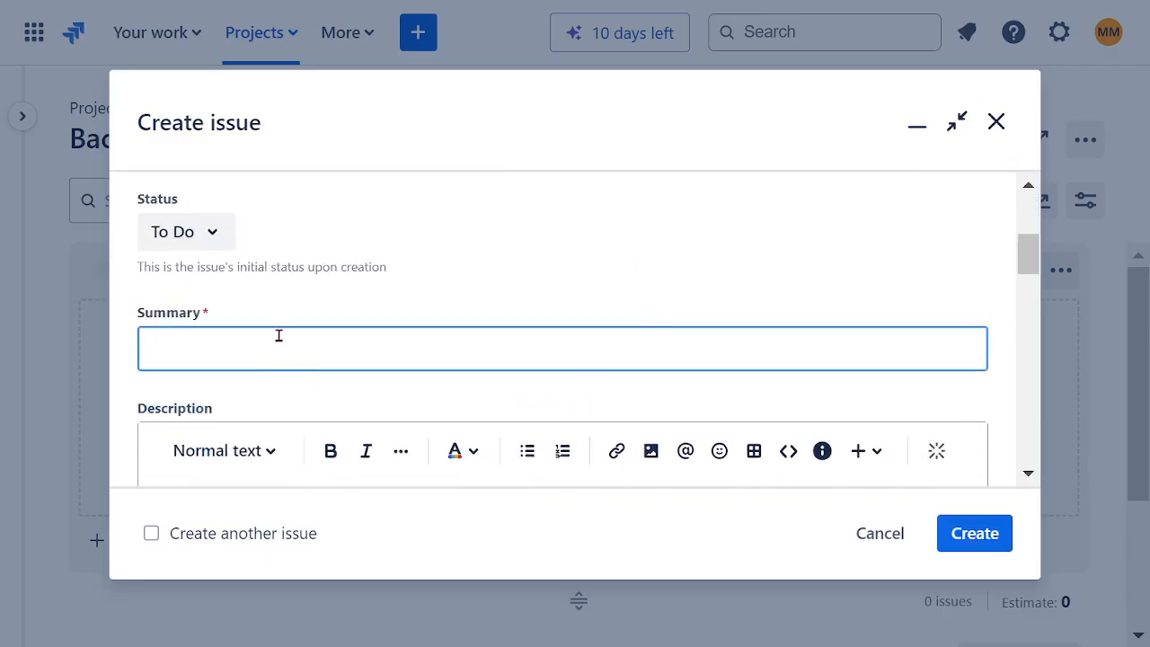
type("EP04 - GLOABL")
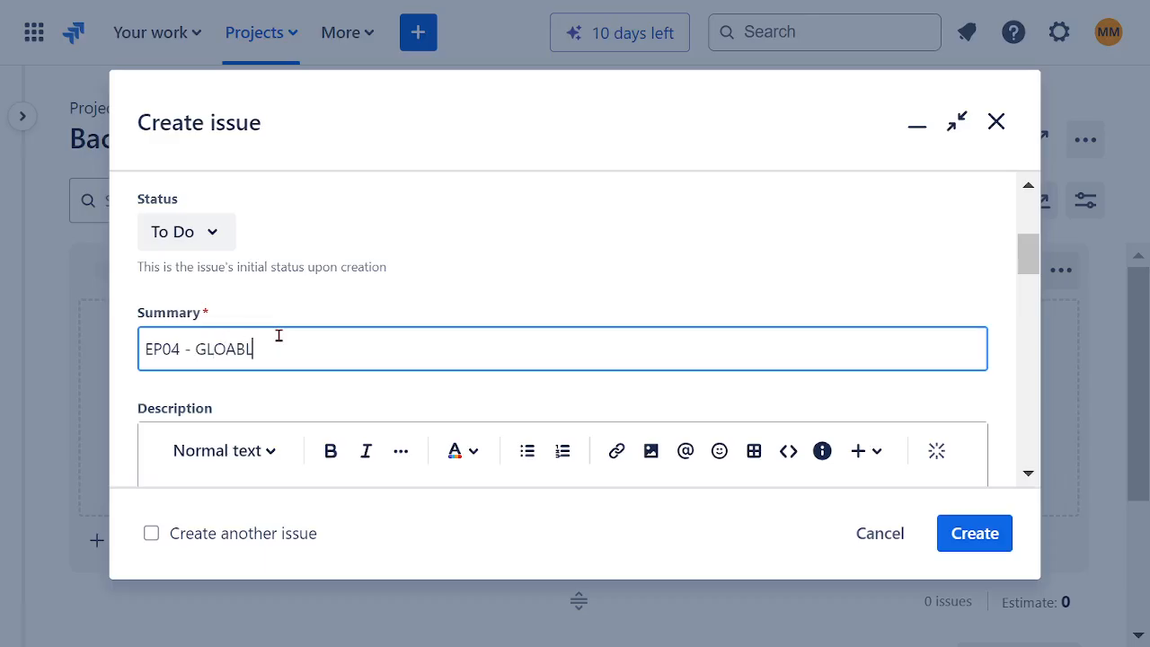
type(" AVAILABLE GENERAL INS")
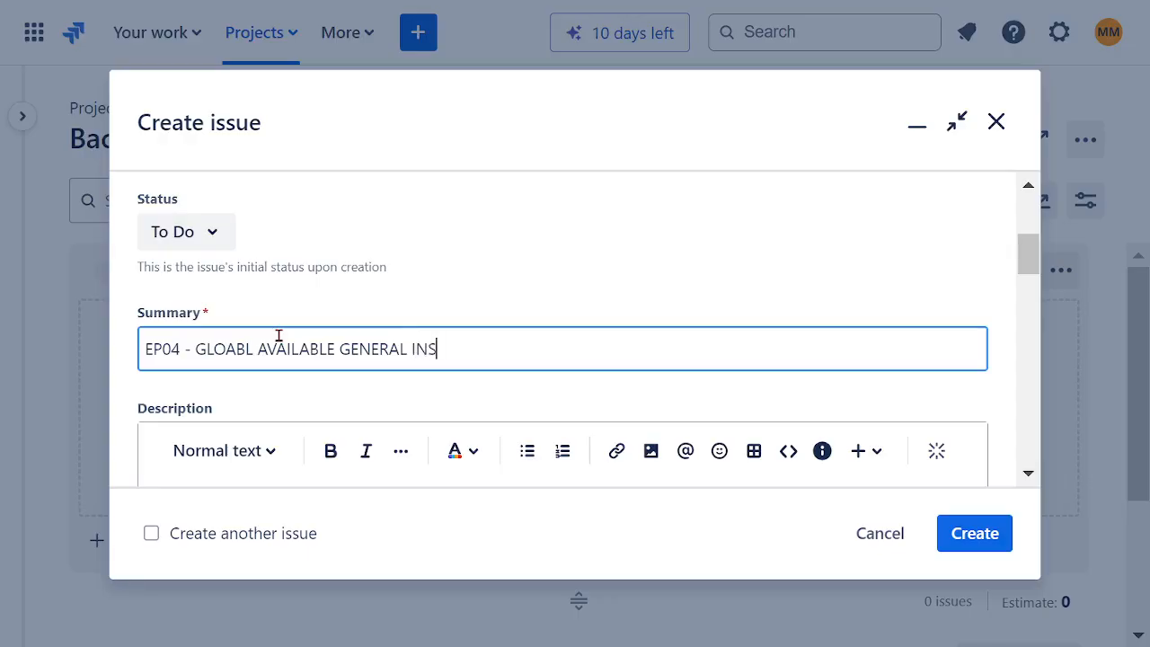
type("IRANCE SERICE SERV")
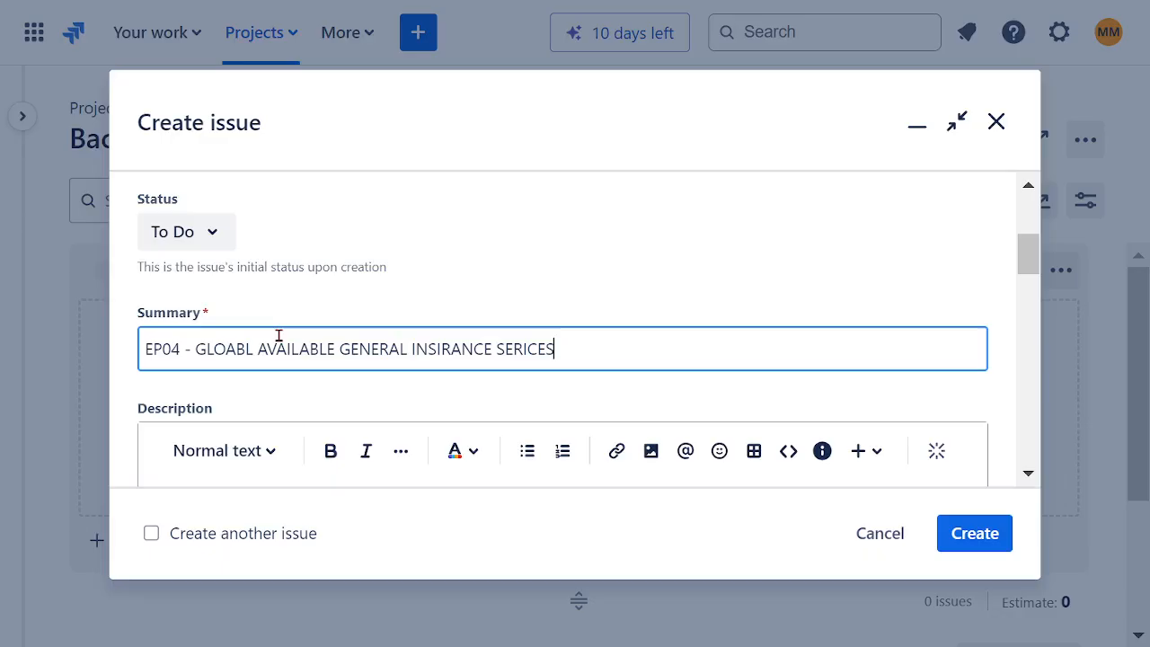
double_click(523, 349)
type("SER")
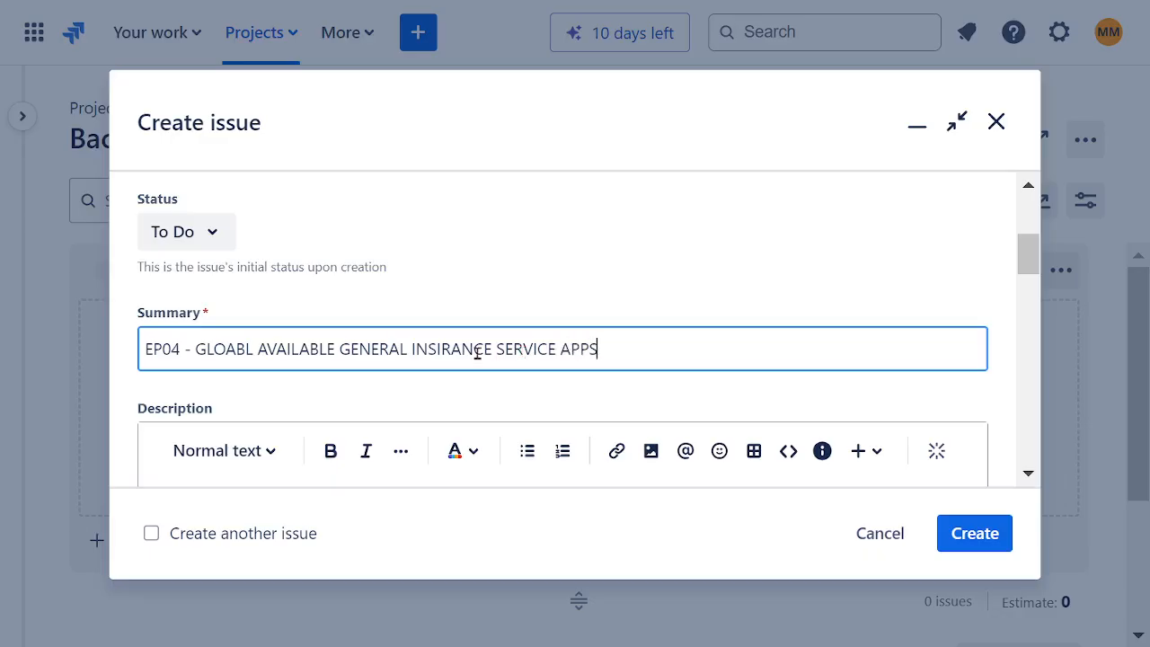
Step: Copy the EP04 summary text without its number into the description and prefix it with "PROMOTE"
left_click_drag(617, 347, 194, 351)
key("ctrl+c")
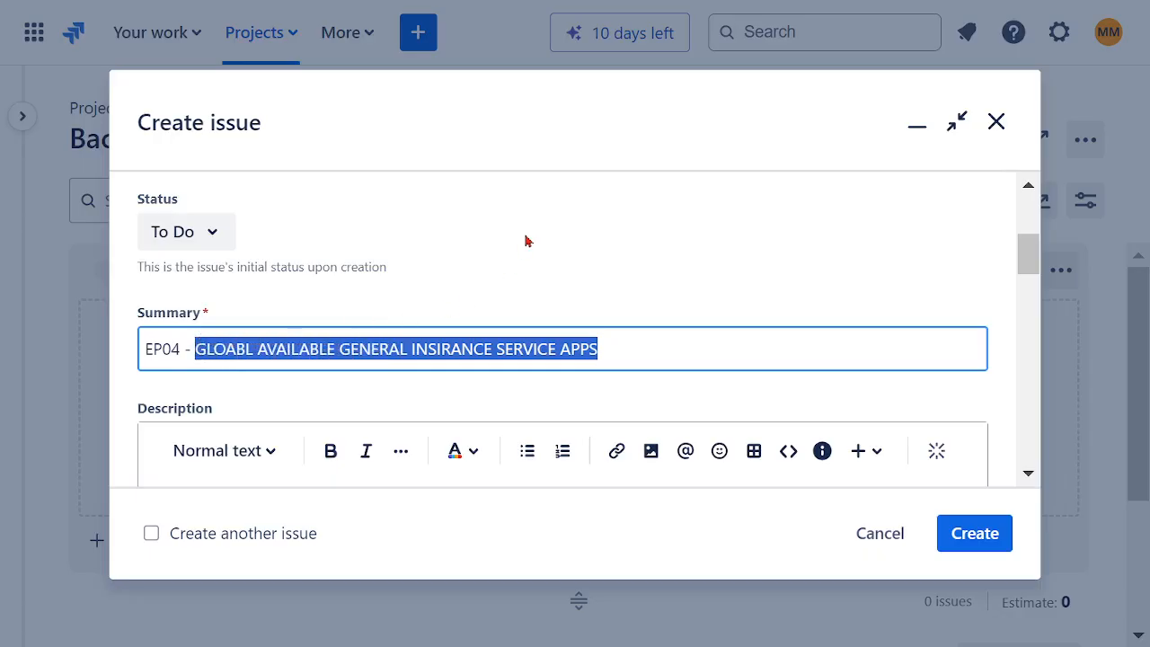
scroll(511, 276, "down", 2)
left_click(324, 408)
key("ctrl+v")
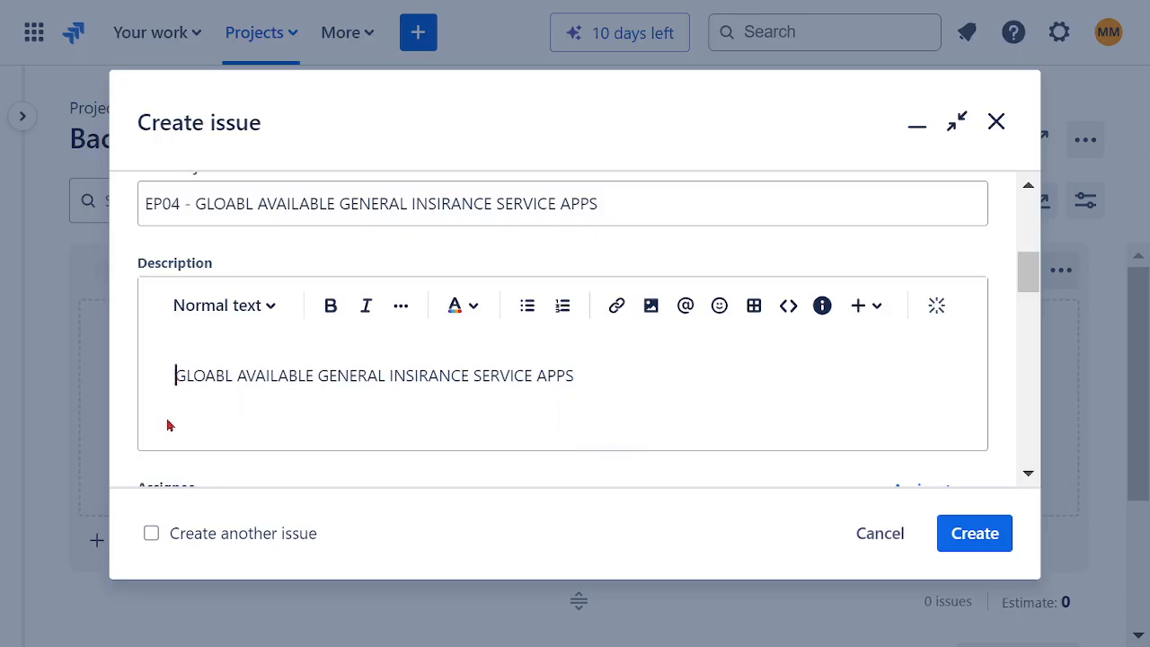
type("PROMOTE")
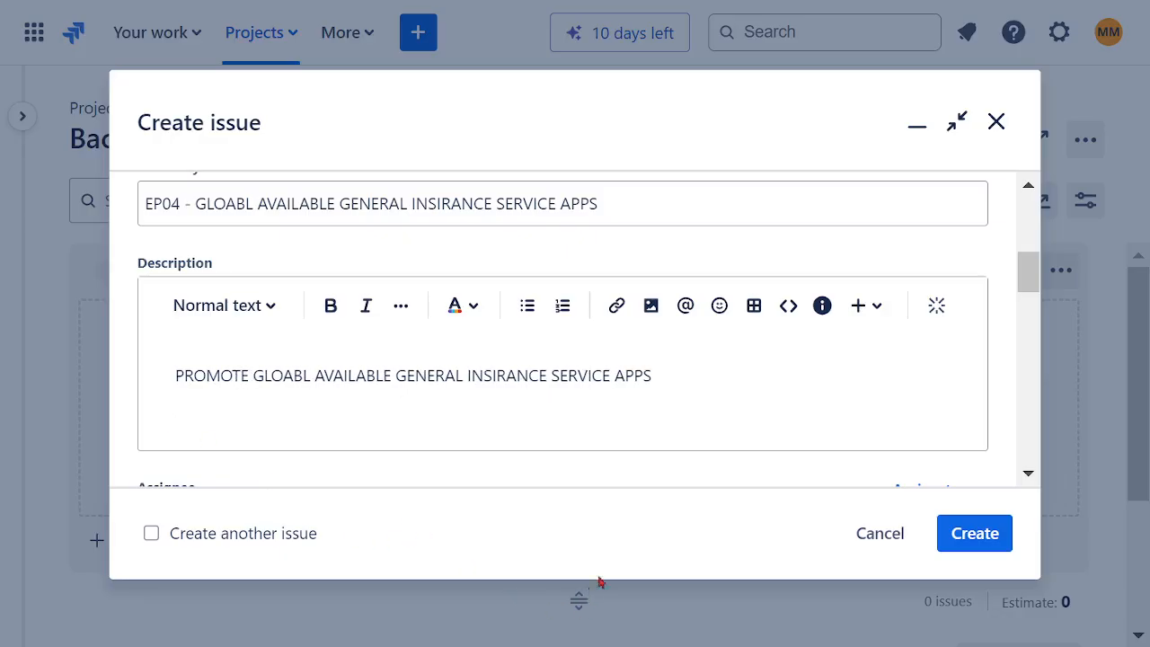
Step: Assign the EP04 epic to your own account and the SOFTWARE ASSURANCE TEAM, and submit it without dates
scroll(609, 416, "down", 3)
left_click(360, 255)
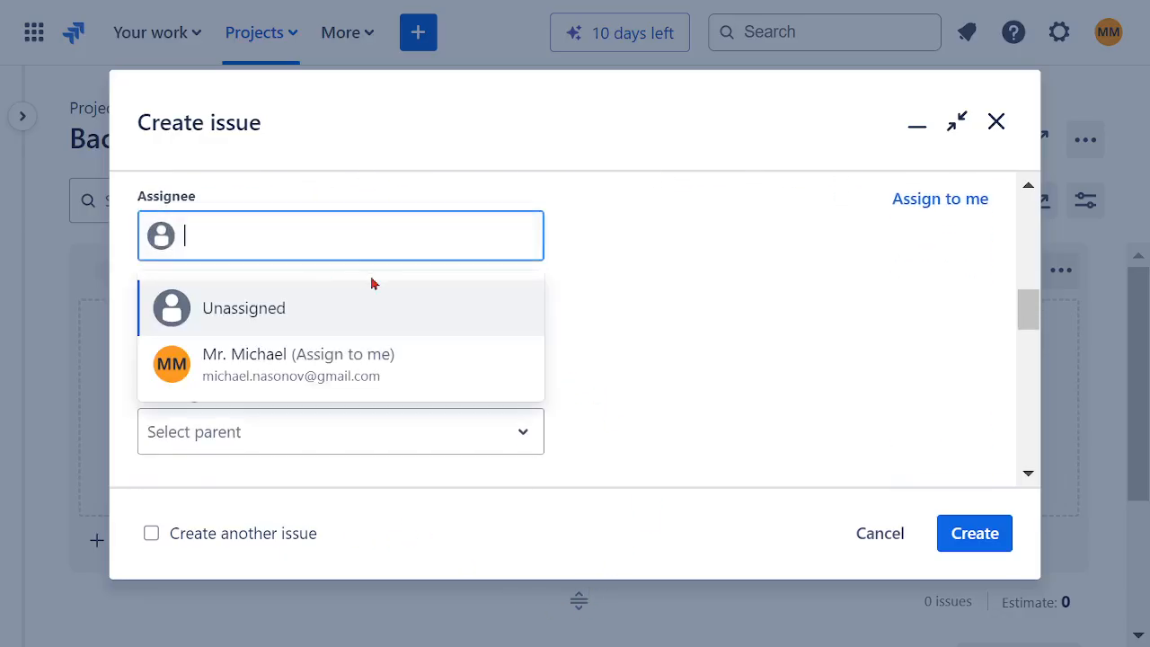
left_click(314, 365)
scroll(576, 357, "down", 1)
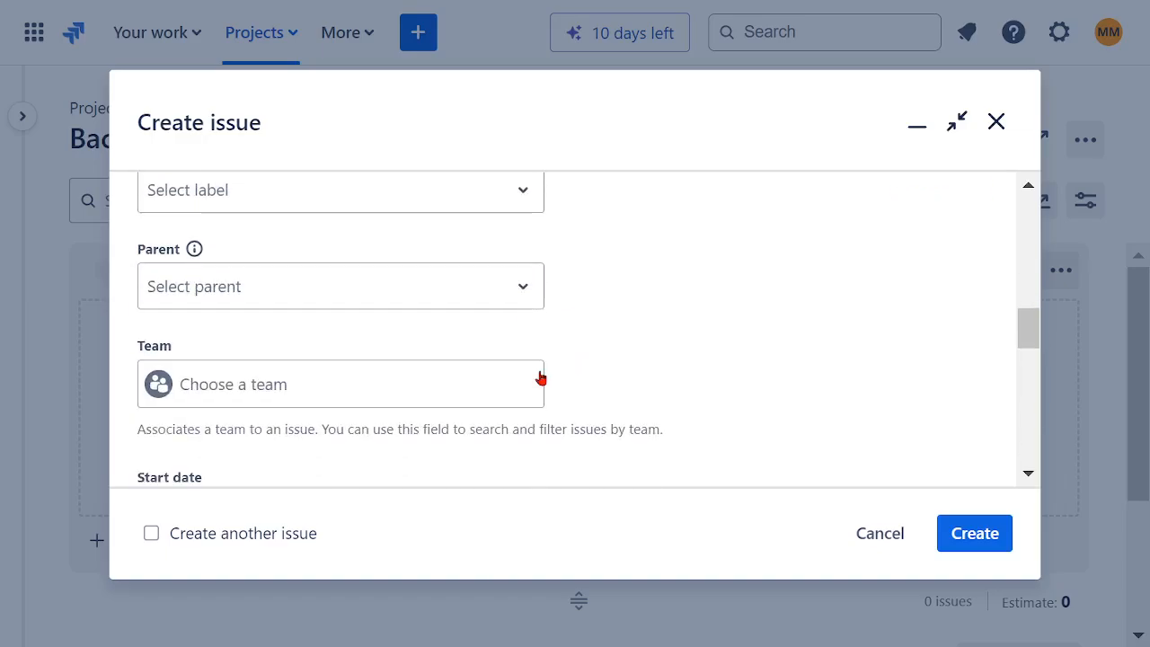
left_click(278, 385)
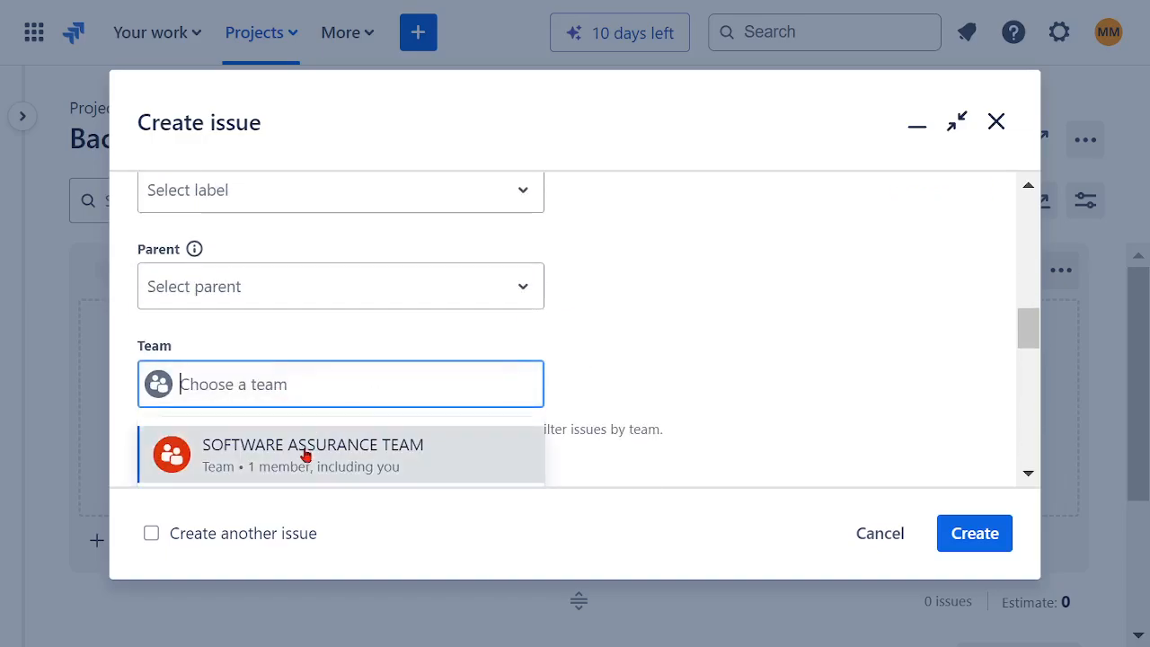
left_click(306, 452)
scroll(648, 347, "down", 3)
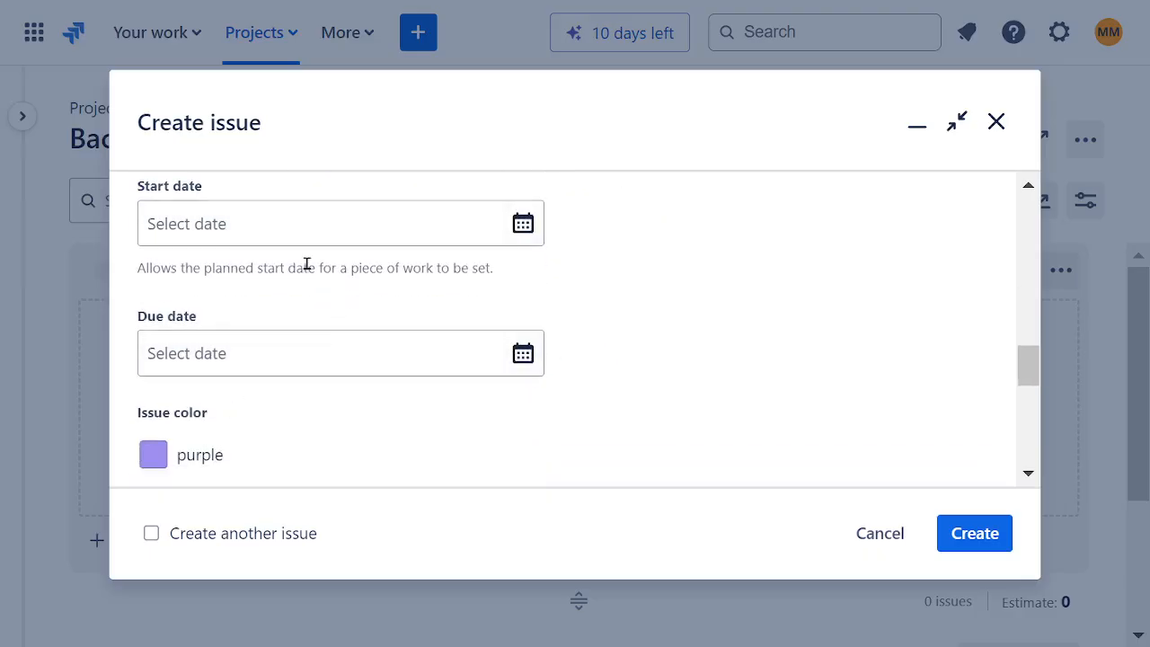
left_click(978, 542)
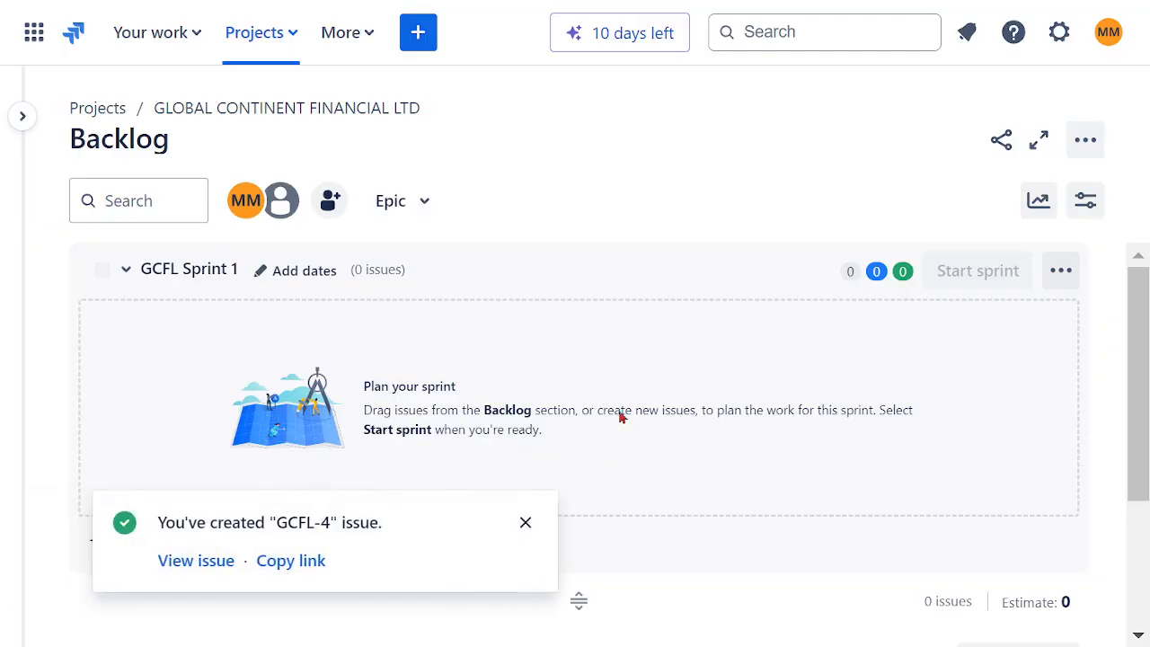
Step: Start a fifth epic with the summary "EO05 - " followed by the copied text "GLOABL AVAILABLE GENERAL INSIRANCE SERVICE APPS"
left_click(418, 32)
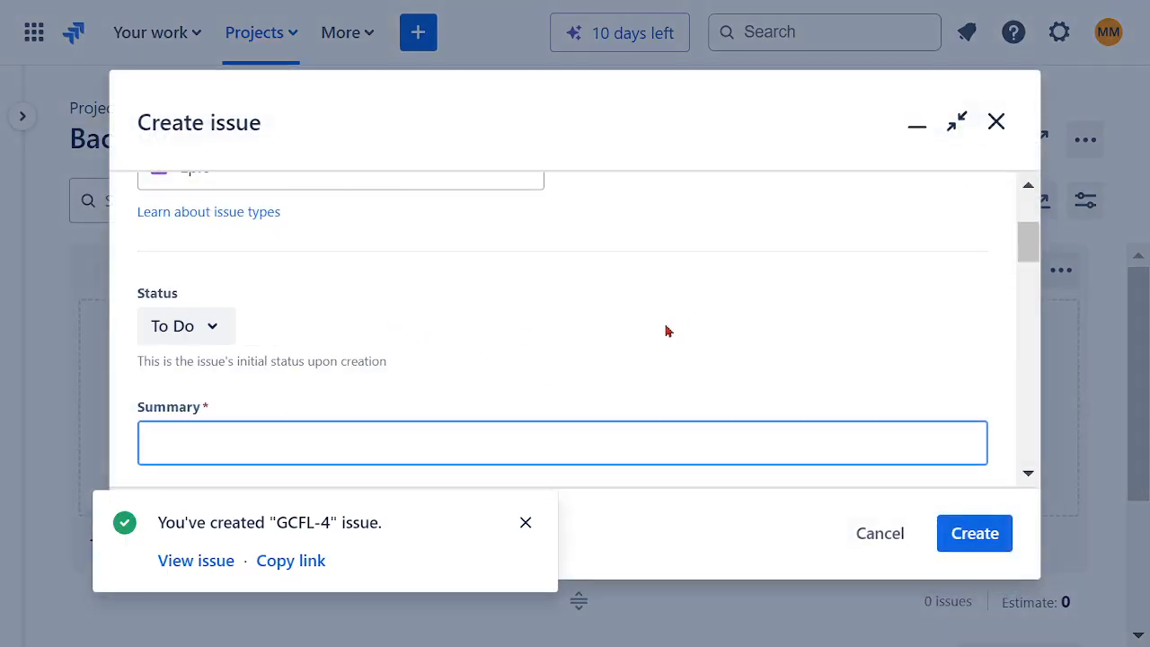
scroll(621, 338, "down", 2)
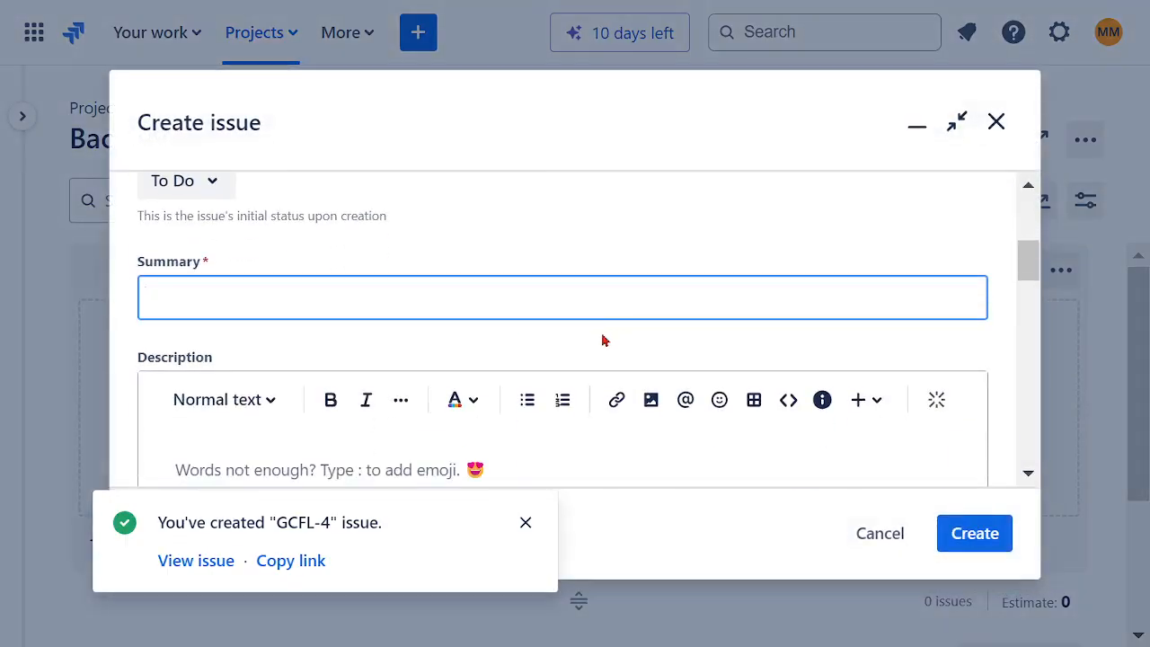
type("EO05 -")
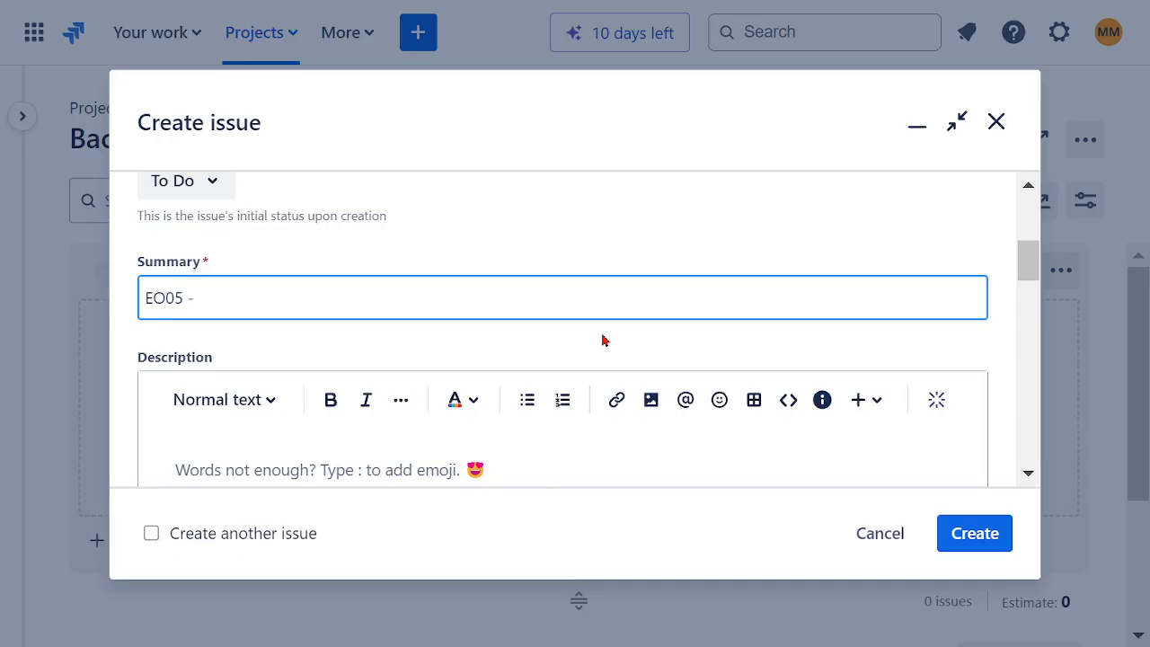
key("ctrl+v")
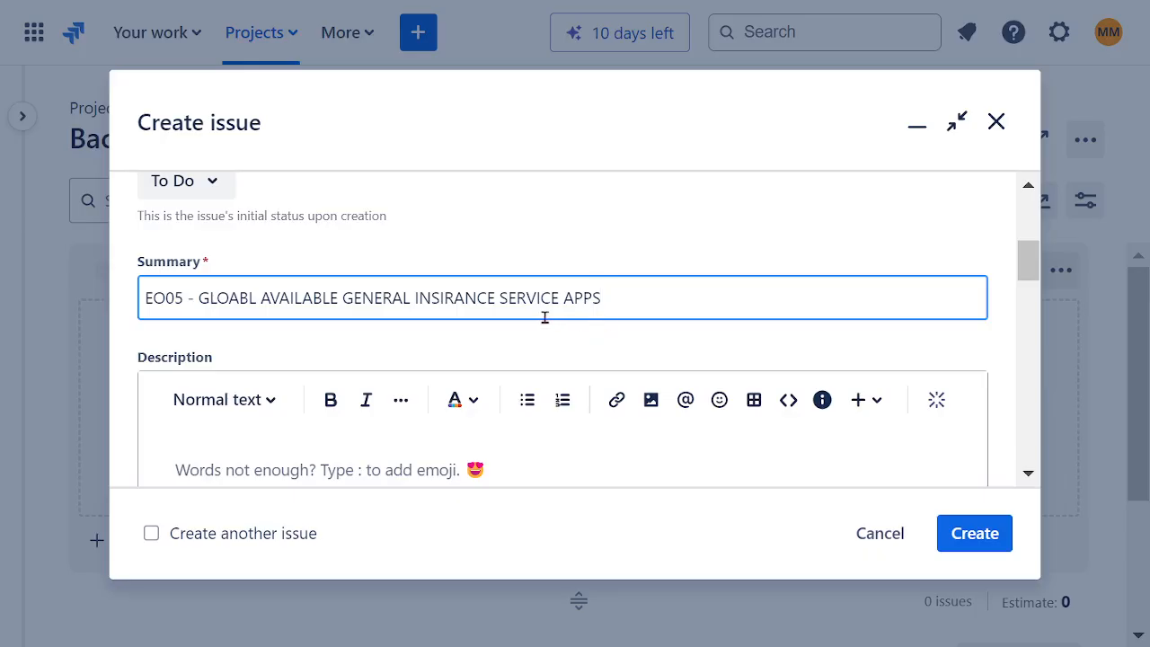
Step: Change "GLOABL" to "GLOABLY" and replace "INSIRANCE" with "WEALTH" in the EO05 epic's summary
left_click(255, 298)
type("Y")
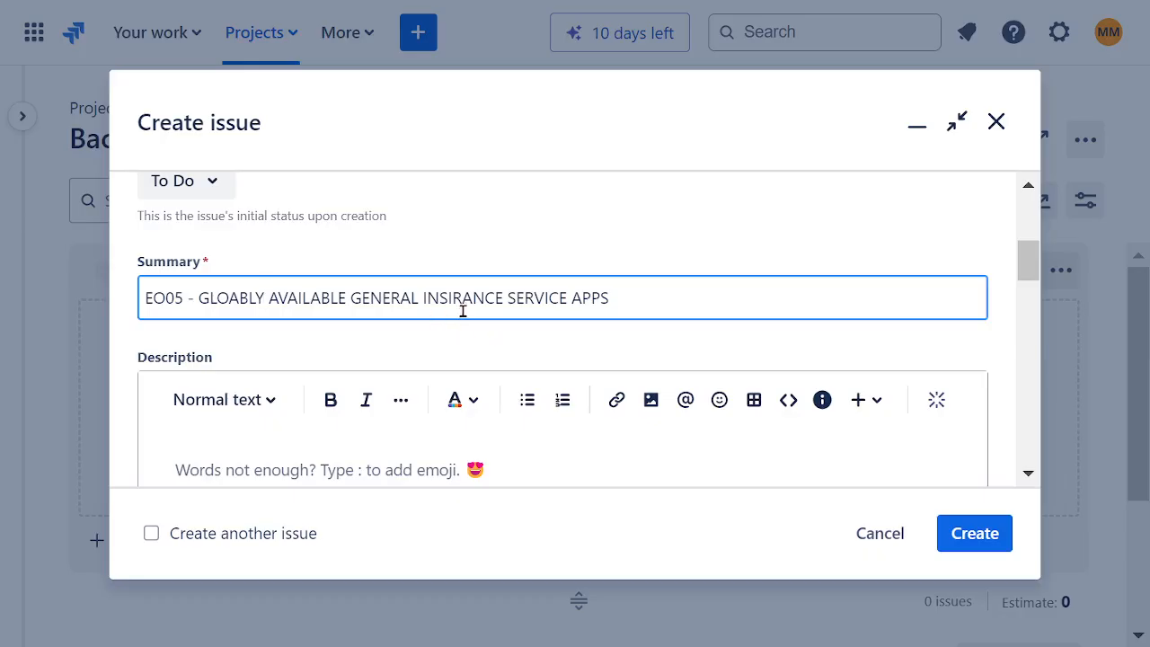
left_click_drag(505, 298, 422, 298)
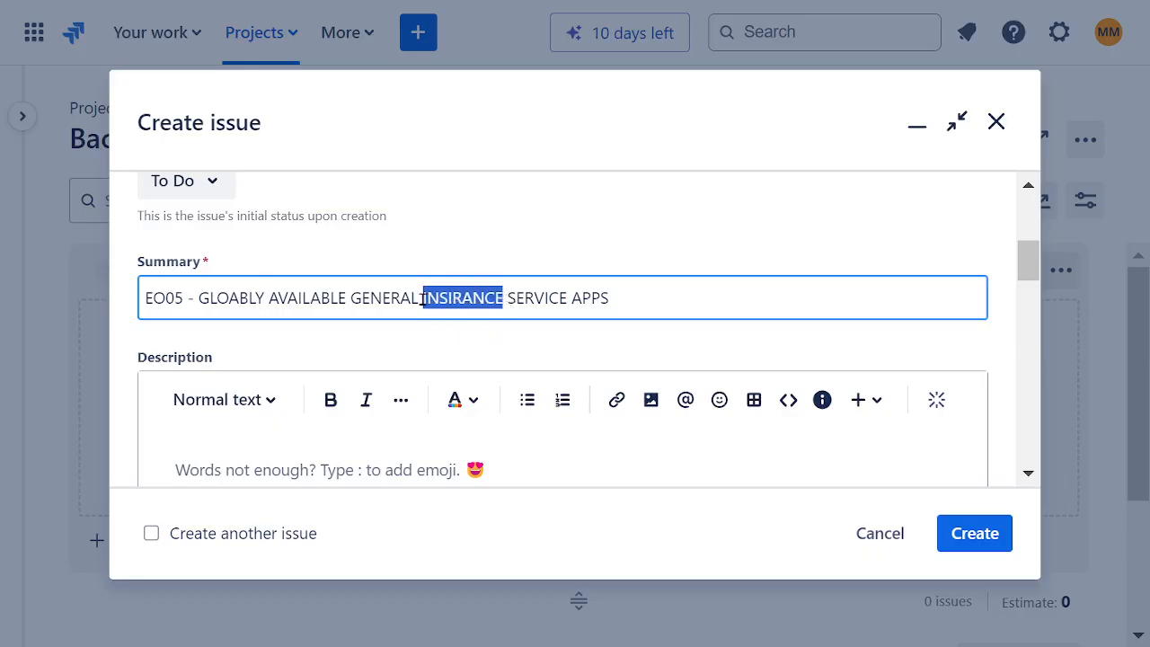
key("BackSpace")
type("WEALTH")
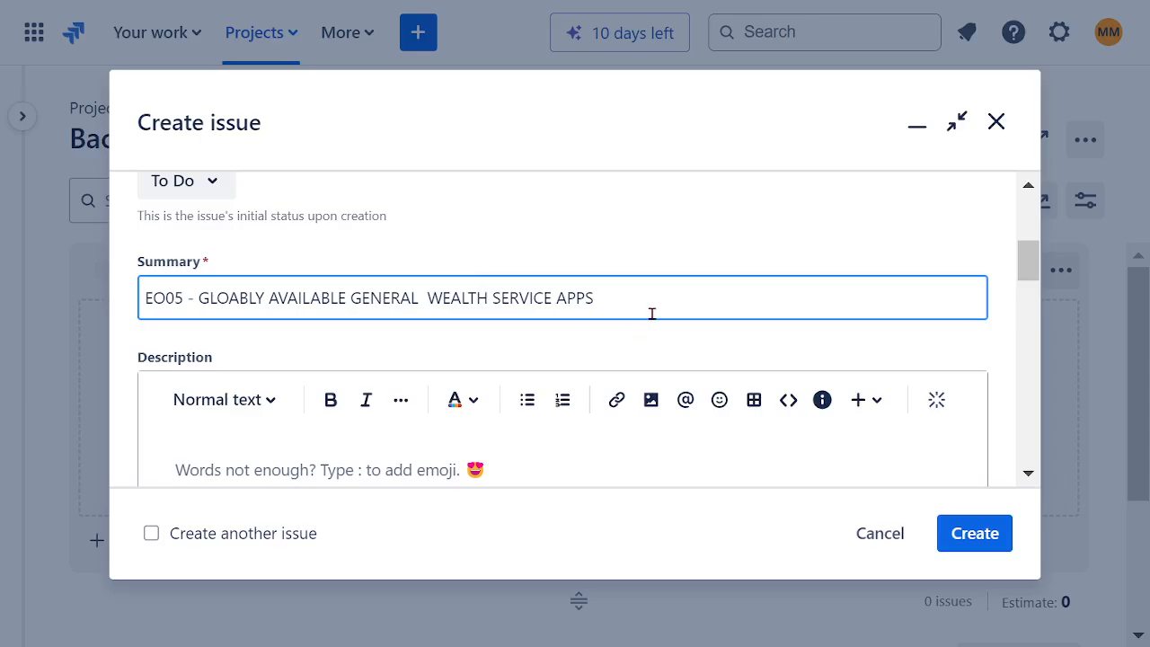
Step: Copy the EO05 summary text without its number into the description, prefixed with "CREATE", and remove the extra space before "WEALTH"
scroll(660, 282, "down", 2)
scroll(620, 275, "up", 2)
left_click(618, 286)
left_click_drag(619, 286, 198, 298)
key("ctrl+c")
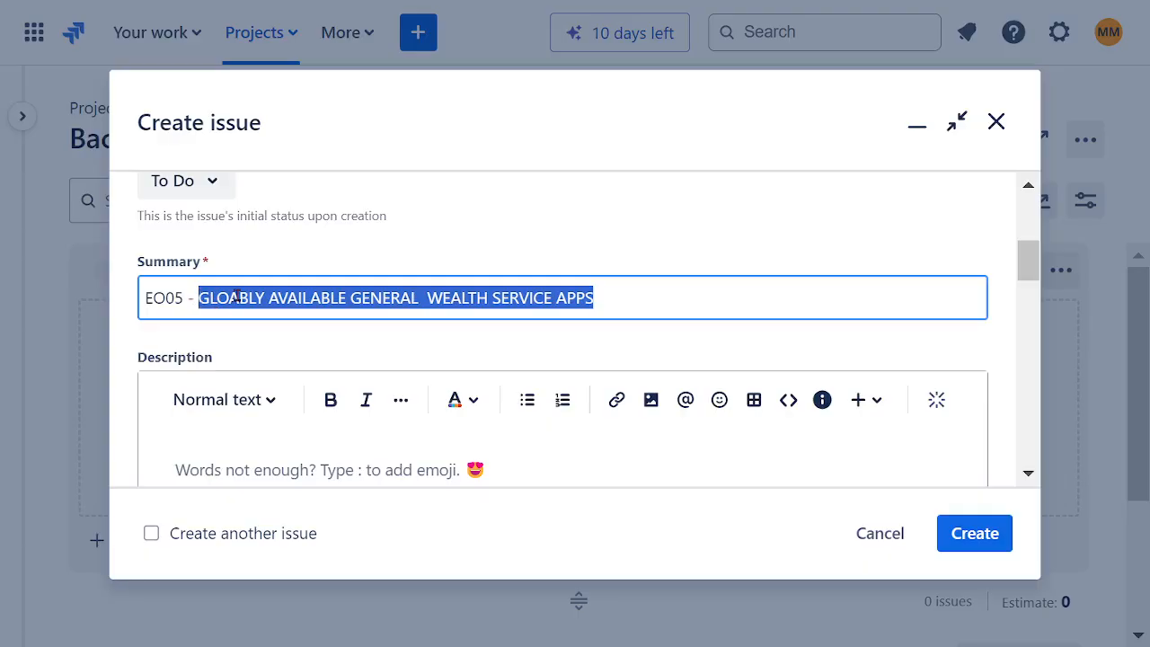
scroll(499, 247, "down", 2)
left_click(350, 337)
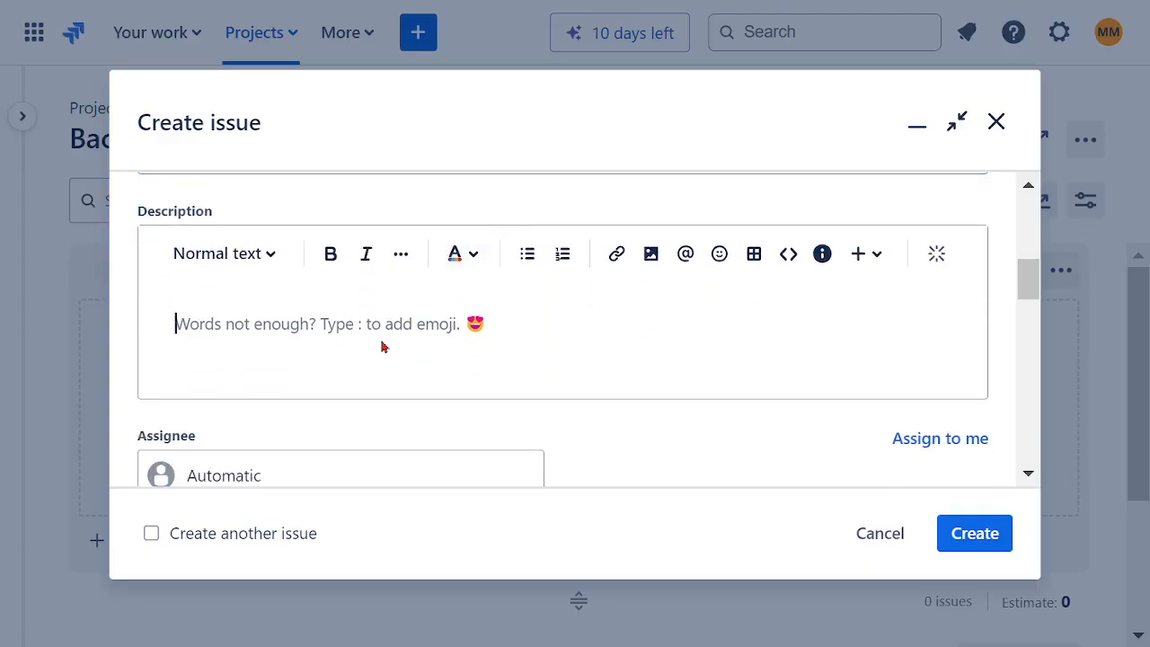
type("CREATE")
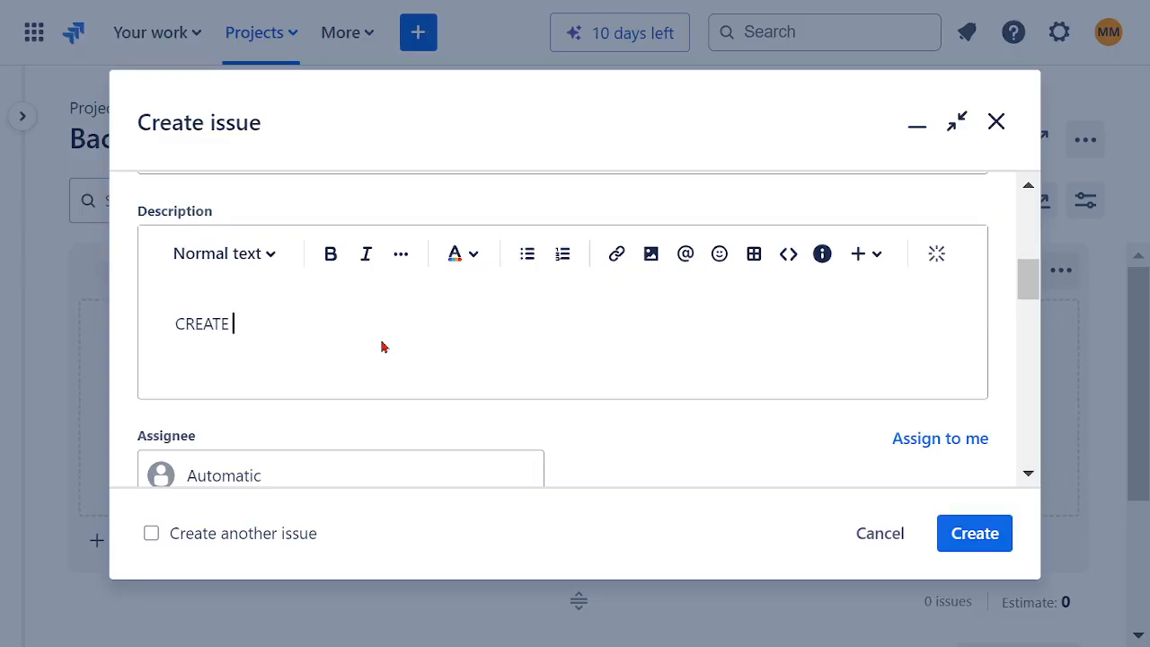
key("ctrl+v")
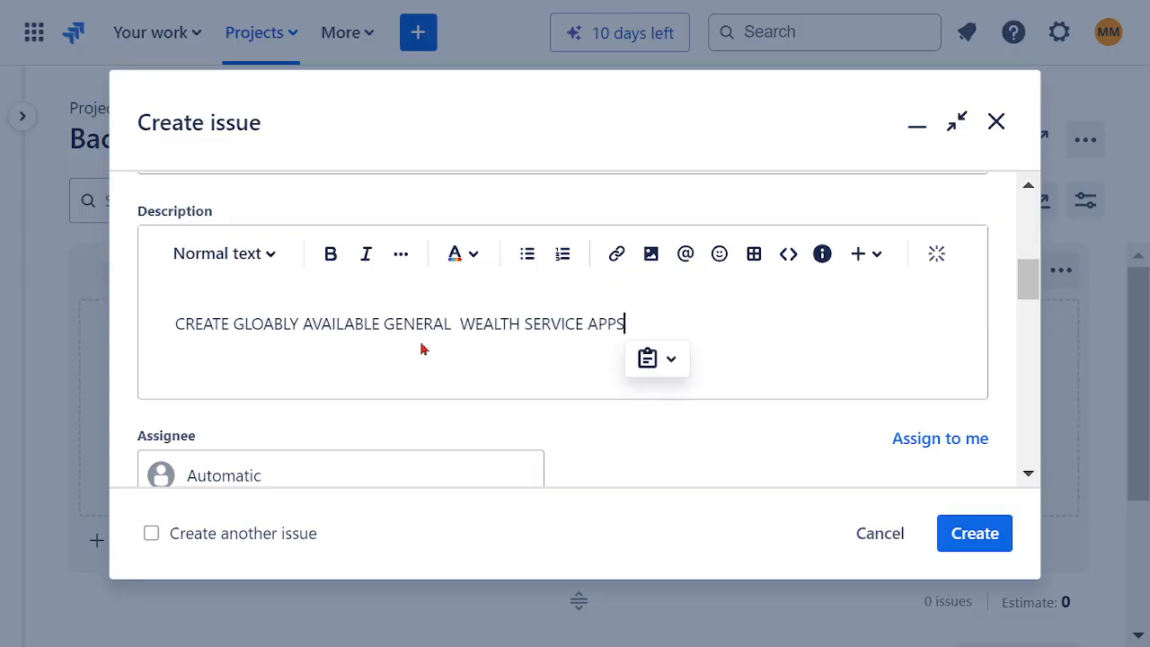
left_click(459, 323)
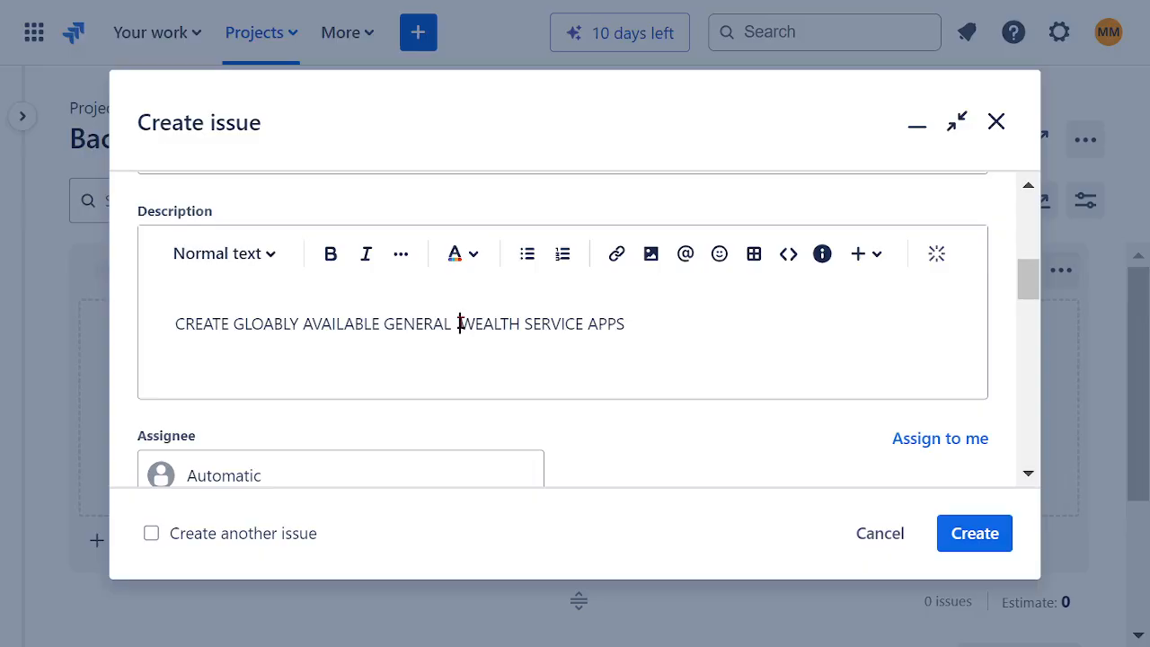
key("BackSpace")
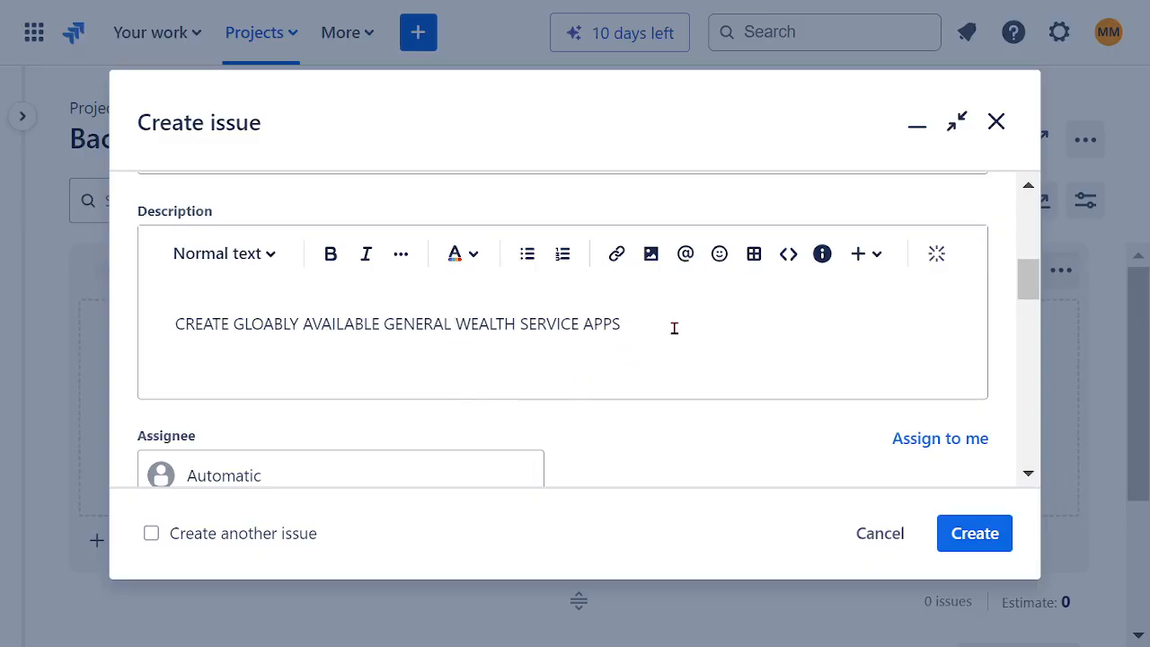
Step: Assign the EO05 epic to your own account and the SOFTWARE ASSURANCE TEAM, and submit it without dates
scroll(576, 329, "down", 3)
left_click(248, 191)
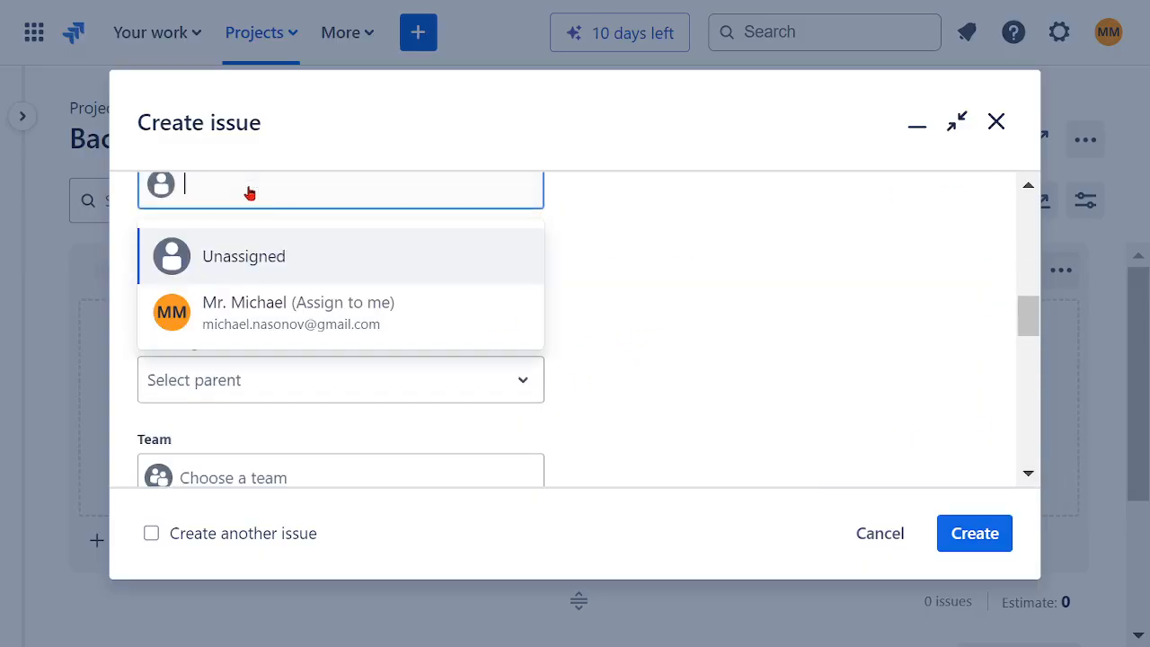
left_click(283, 307)
scroll(385, 357, "down", 2)
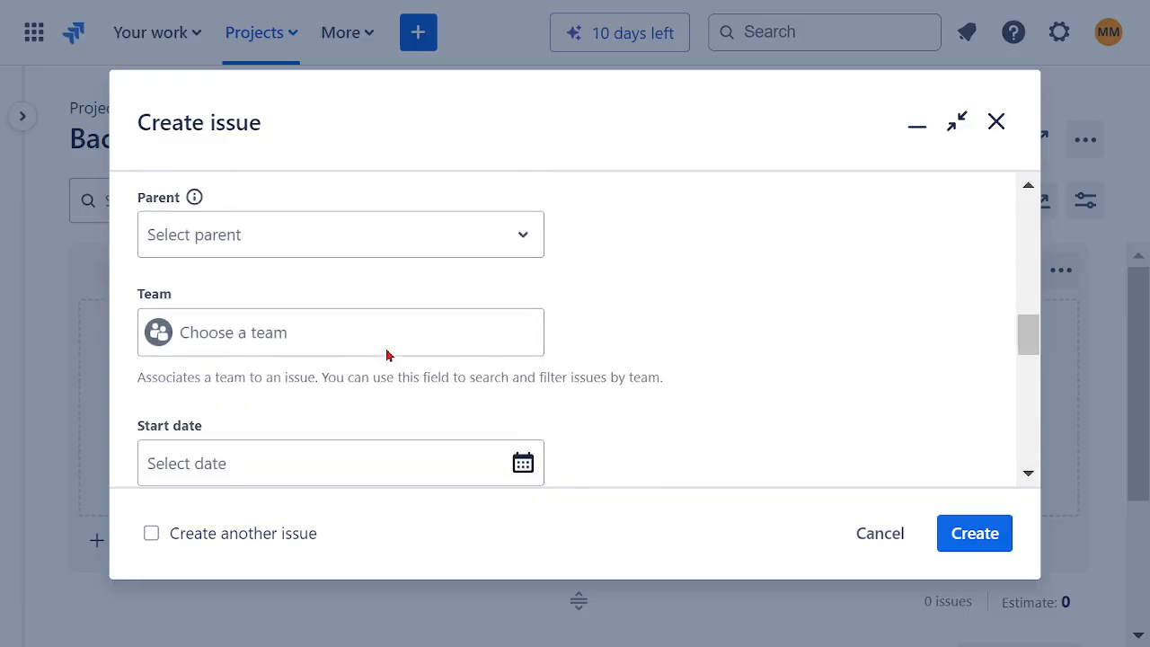
left_click(270, 331)
left_click(288, 405)
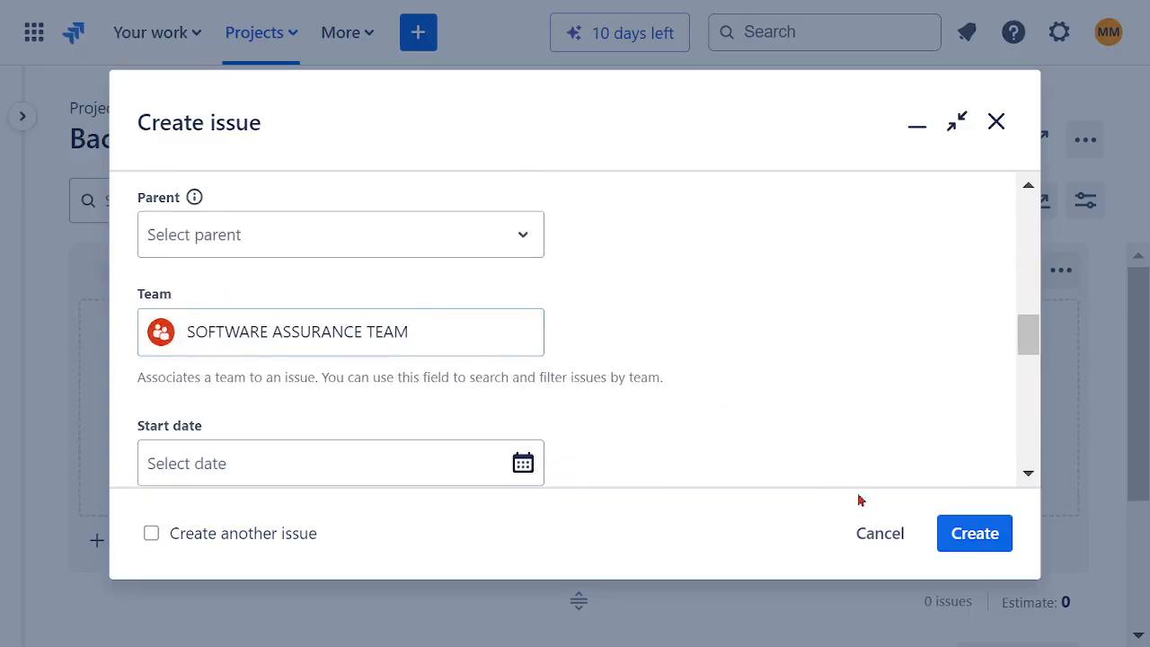
left_click(955, 533)
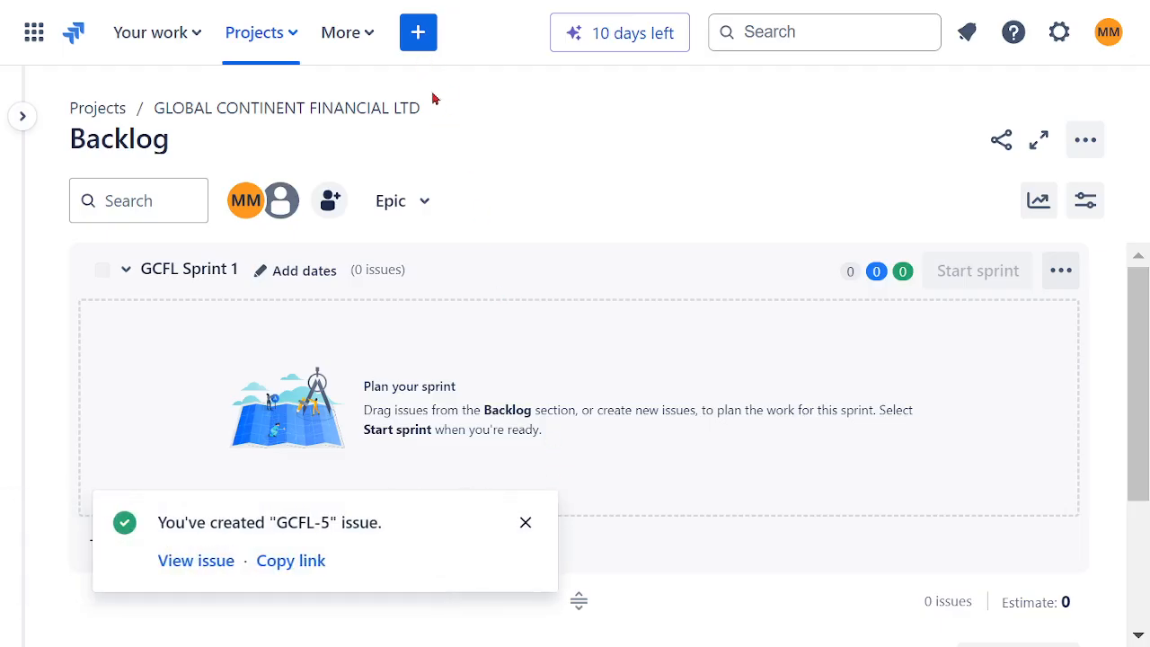
Step: Start a sixth epic with the summary "EP06- HIGH AVALIBILITY BACK-END SERVICE AND BILLING"
left_click(418, 33)
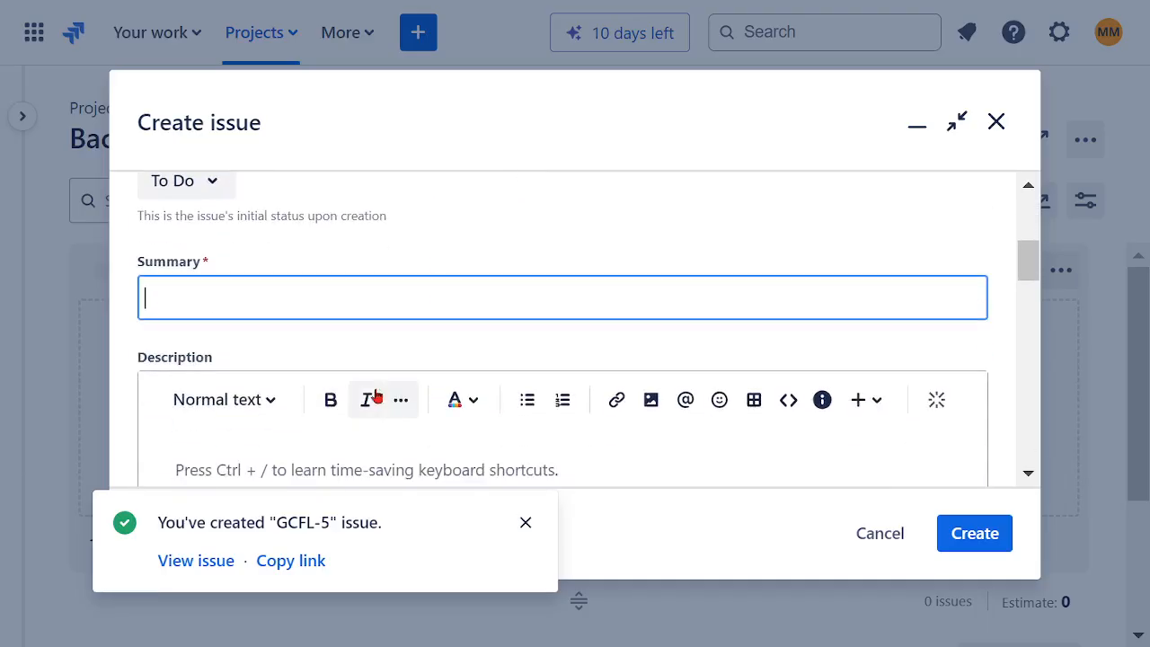
type("EP06")
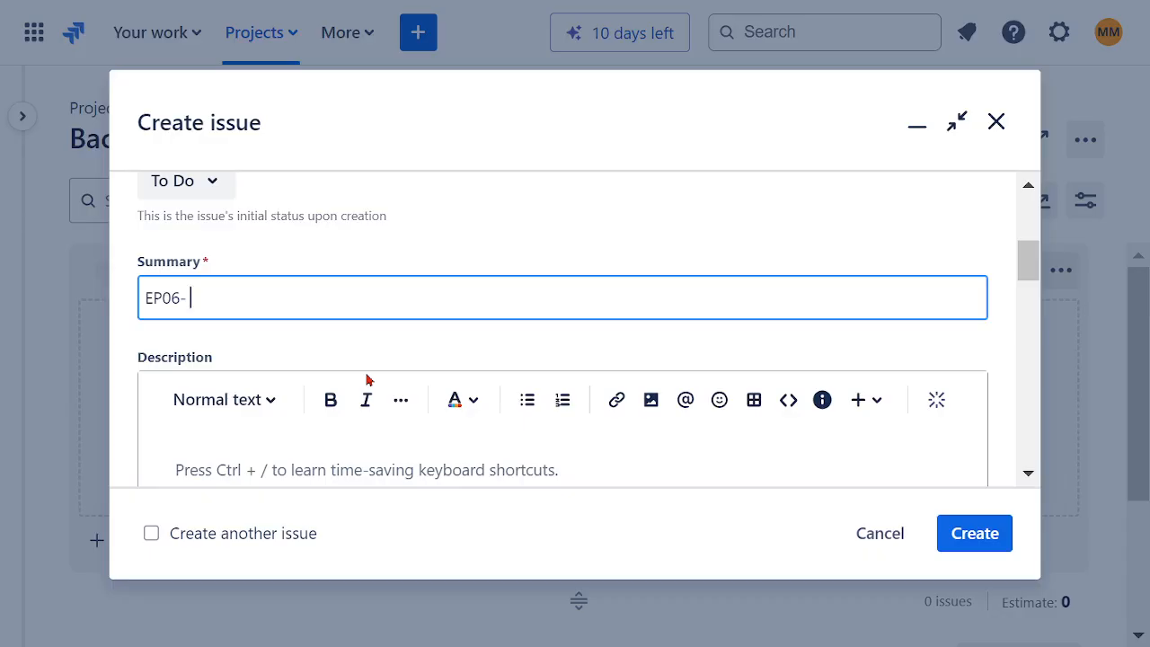
type("- HIGH AVALIBILITY")
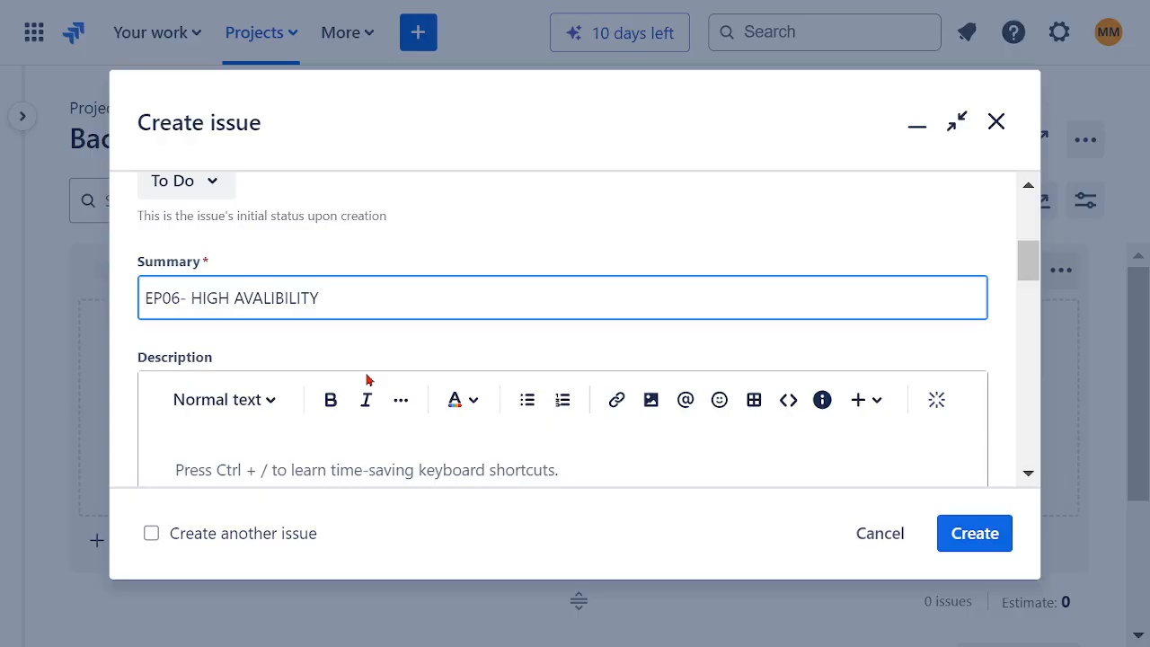
type(" BACK-END SERV")
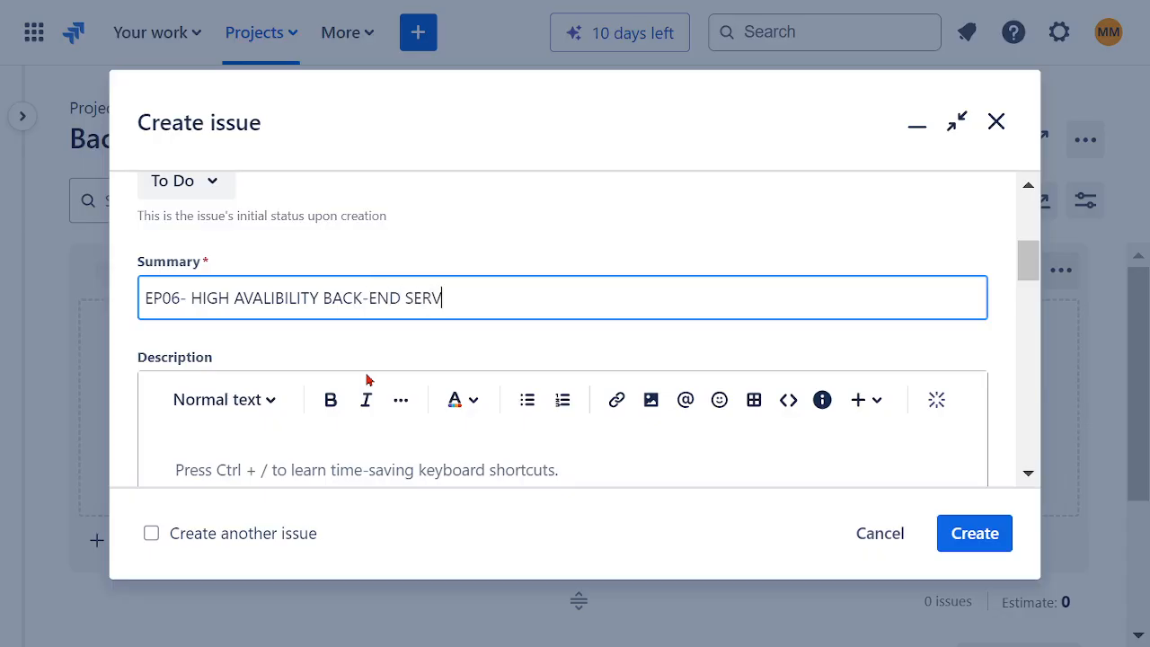
type("ICE AND BILLING")
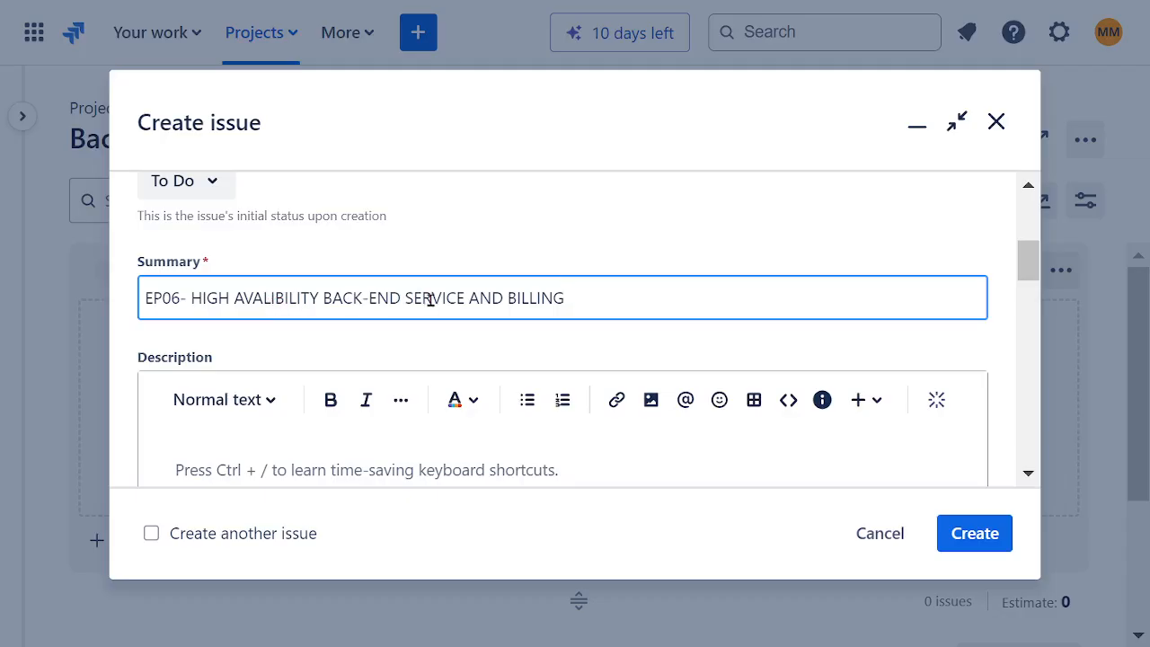
Step: Copy the EP06 summary text without its number, and reword the summary to "EP06- HIGH AVALIBILITY BACK-END MAINFRAME SERVICE"
left_click_drag(563, 300, 192, 304)
key("ctrl+c")
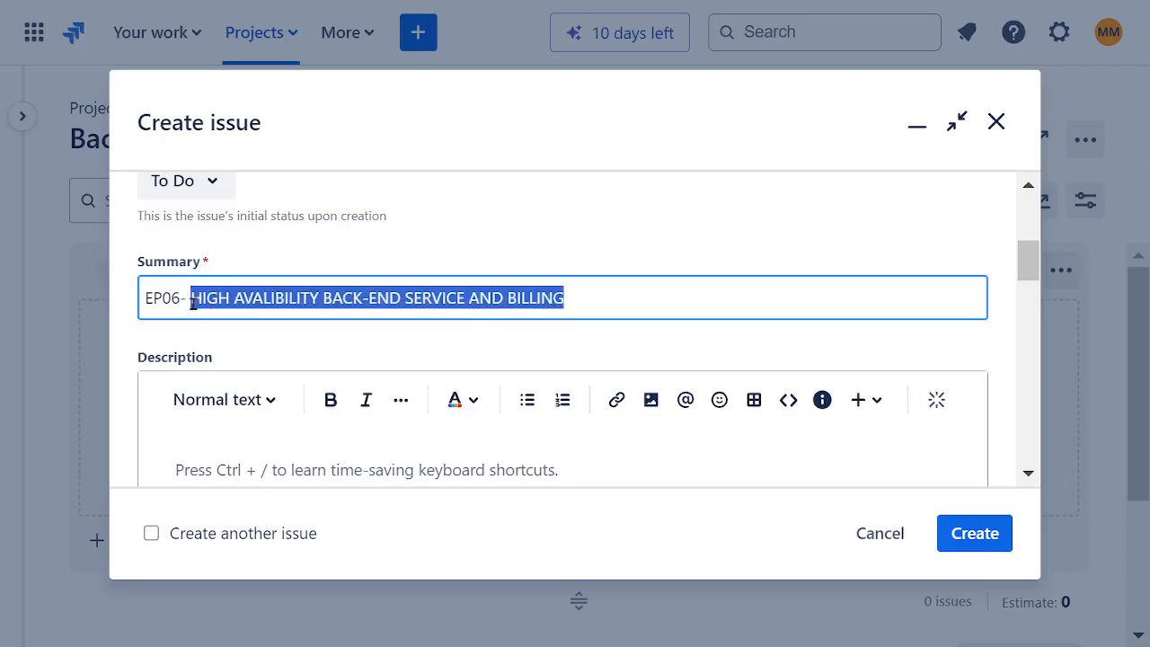
left_click_drag(469, 302, 593, 300)
key("BackSpace")
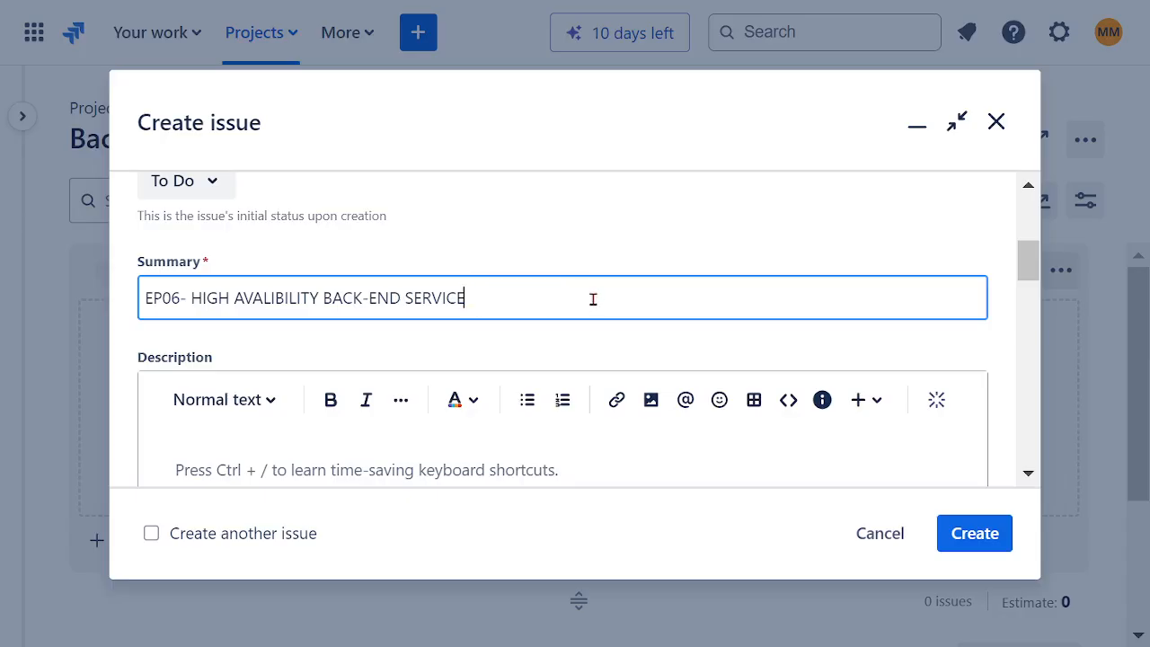
type("MAINFRAME")
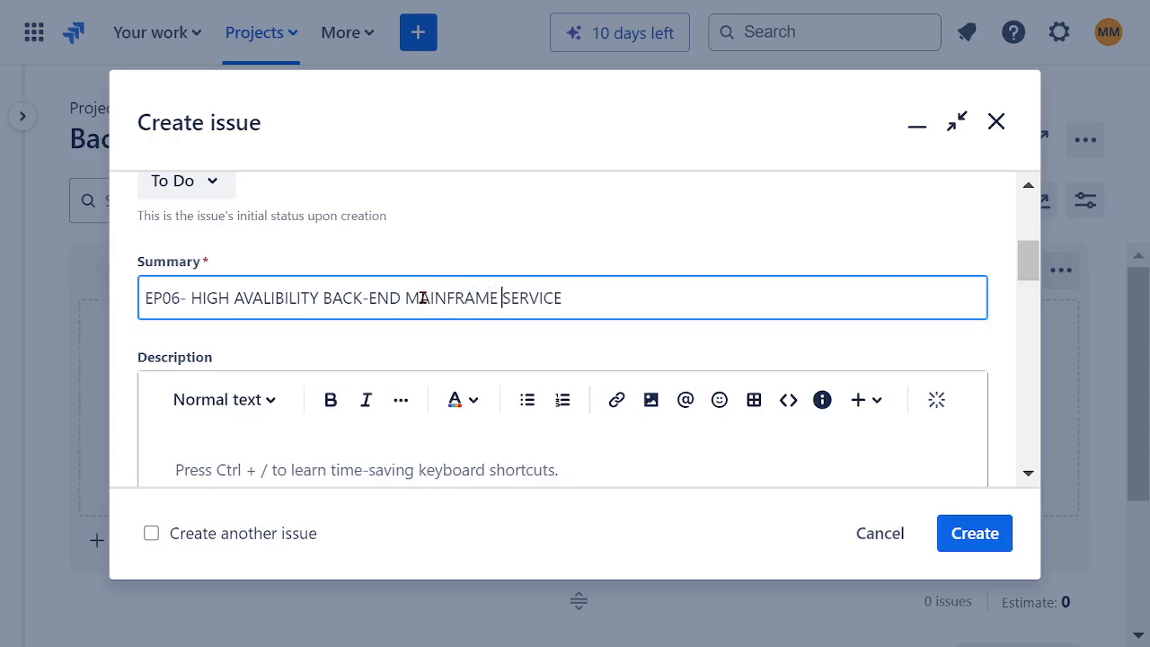
Step: Fill the EP06 description with "CREATE" followed by the copied text "HIGH AVALIBILITY BACK-END SERVICE AND BILLING"
scroll(522, 336, "down", 2)
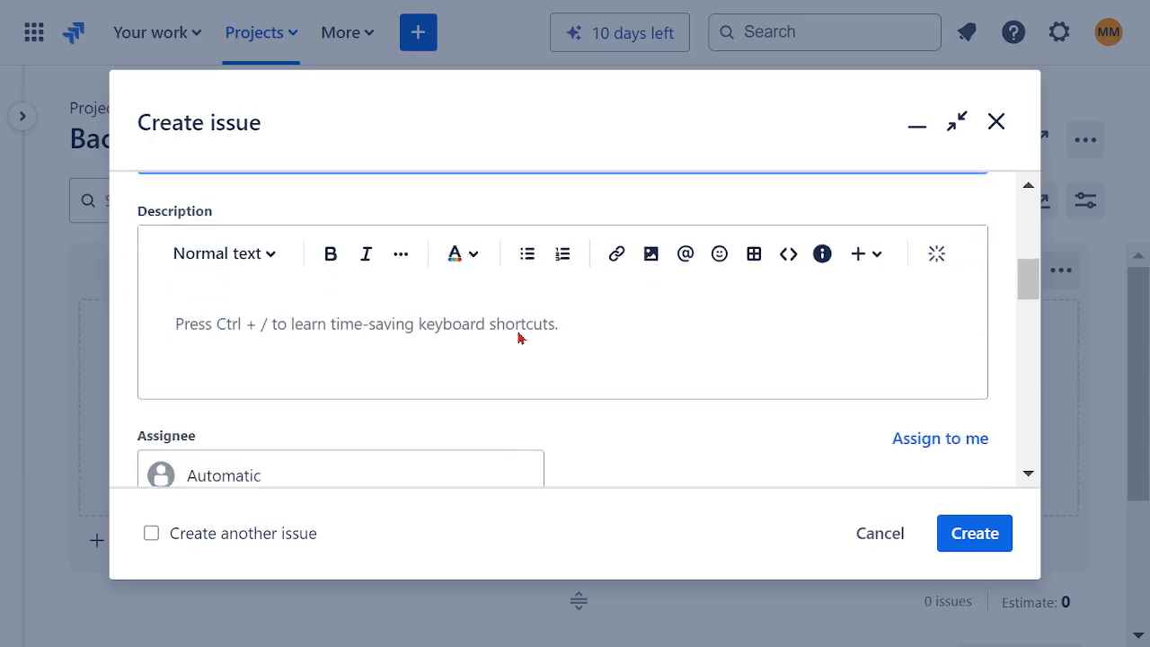
left_click(400, 330)
type("CREATE")
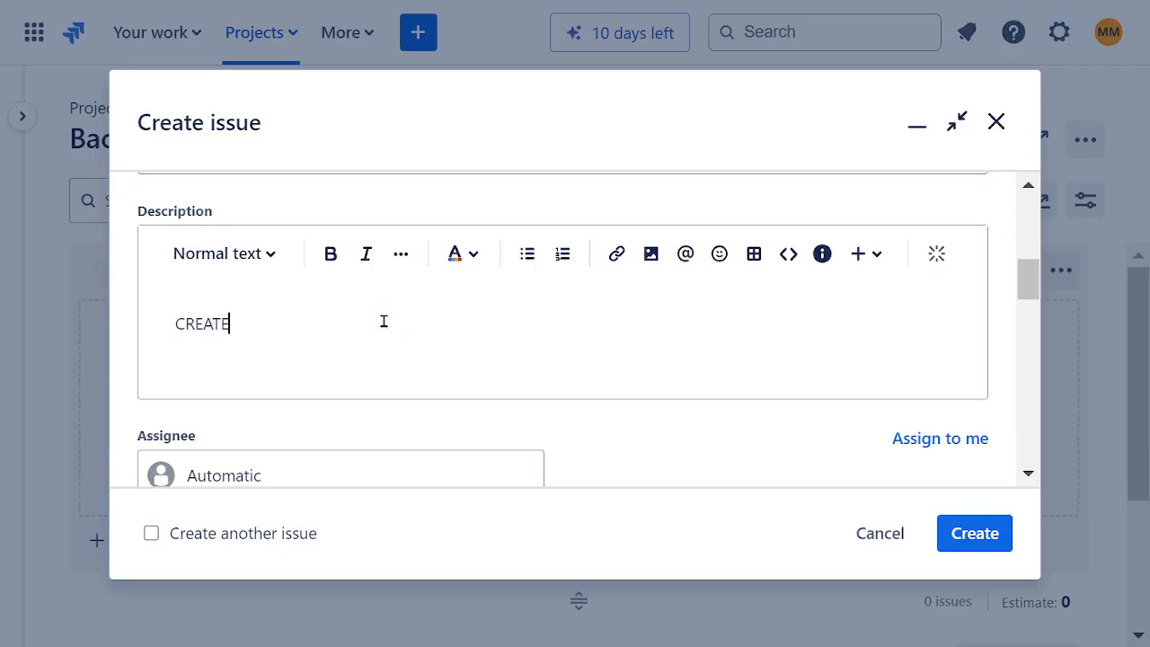
key("ctrl+v")
Step: Assign the EP06 epic to your own account and the SOFTWARE ASSURANCE TEAM, and submit it without dates
scroll(540, 334, "down", 2)
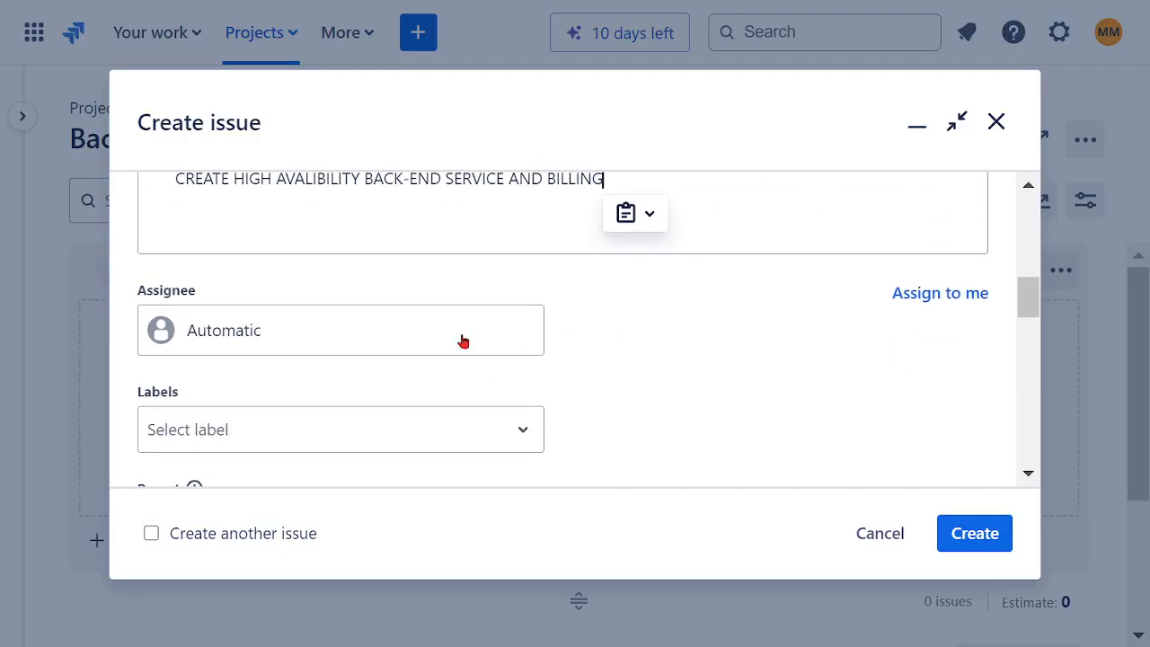
left_click(373, 353)
left_click(320, 456)
scroll(674, 333, "down", 2)
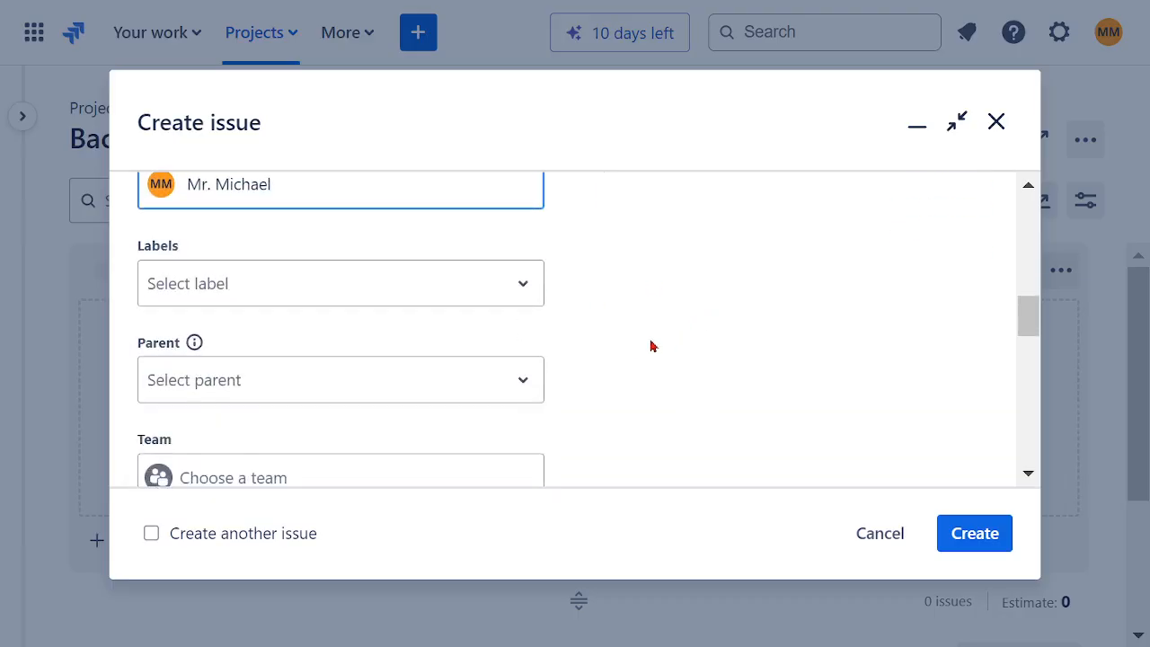
scroll(386, 382, "down", 2)
left_click(296, 331)
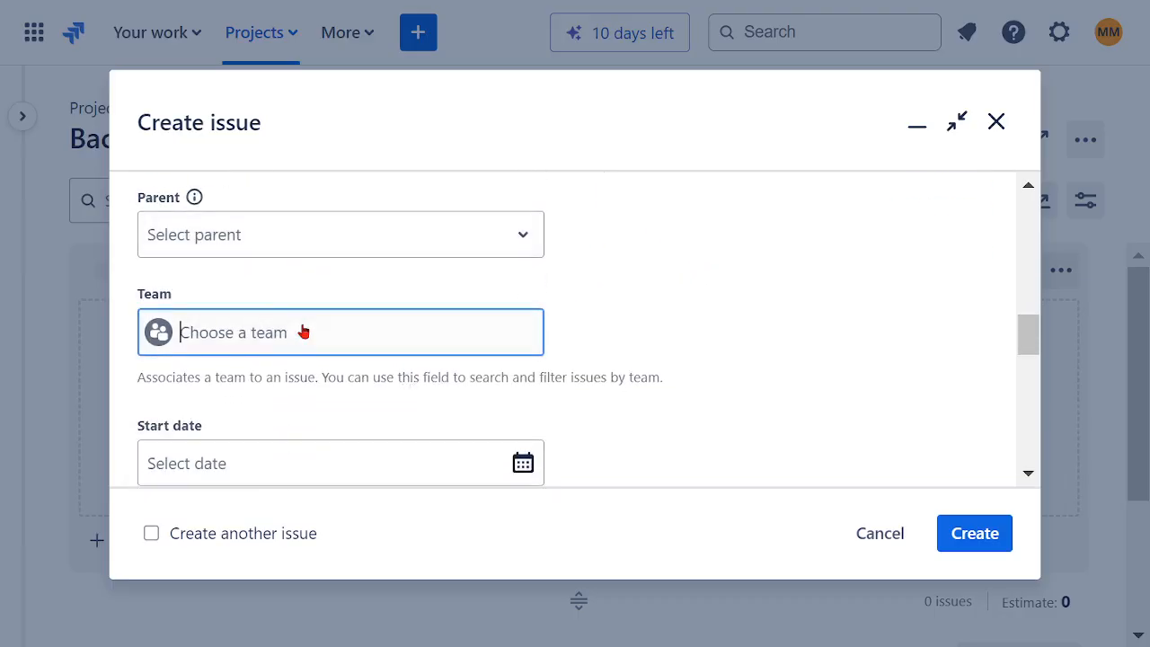
left_click(309, 393)
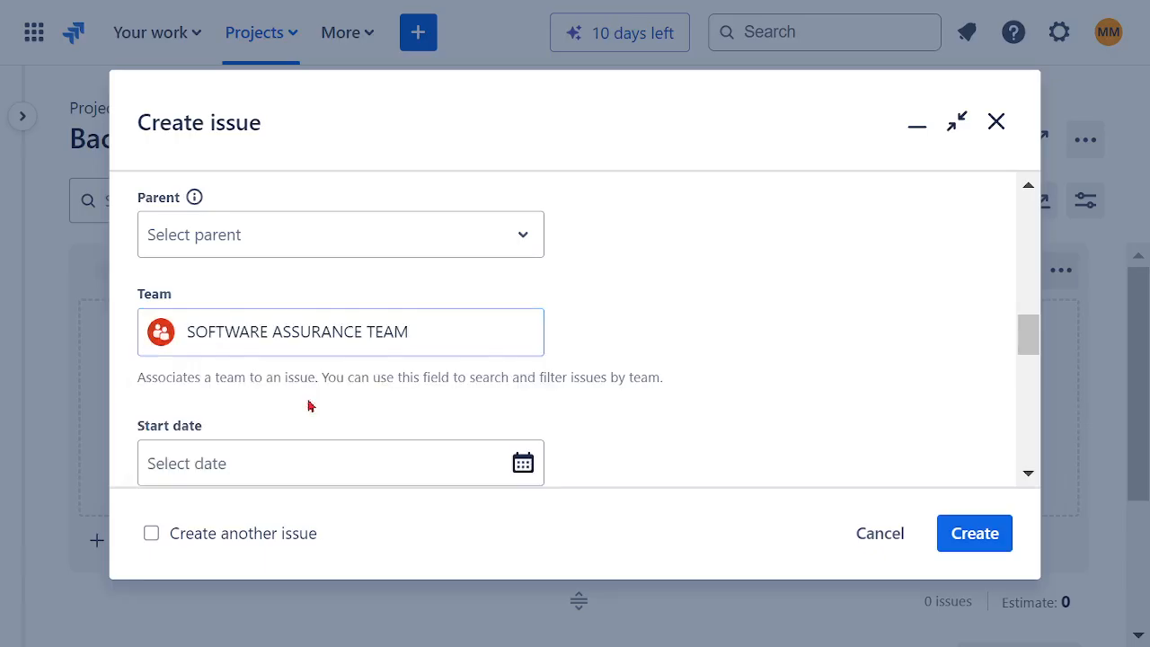
left_click(974, 537)
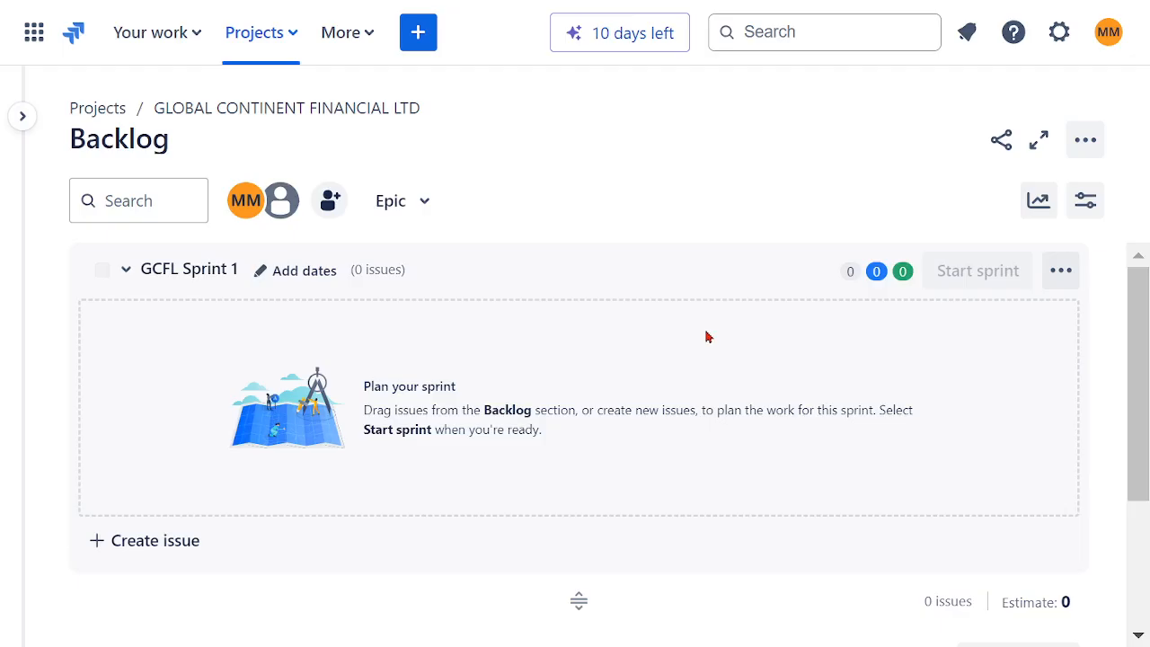
Step: Start a seventh epic with the summary "EP07 - HIGH AVALIBILITY BACK-END SERVICE AND BILLING", reusing the copied text after the number
left_click(419, 38)
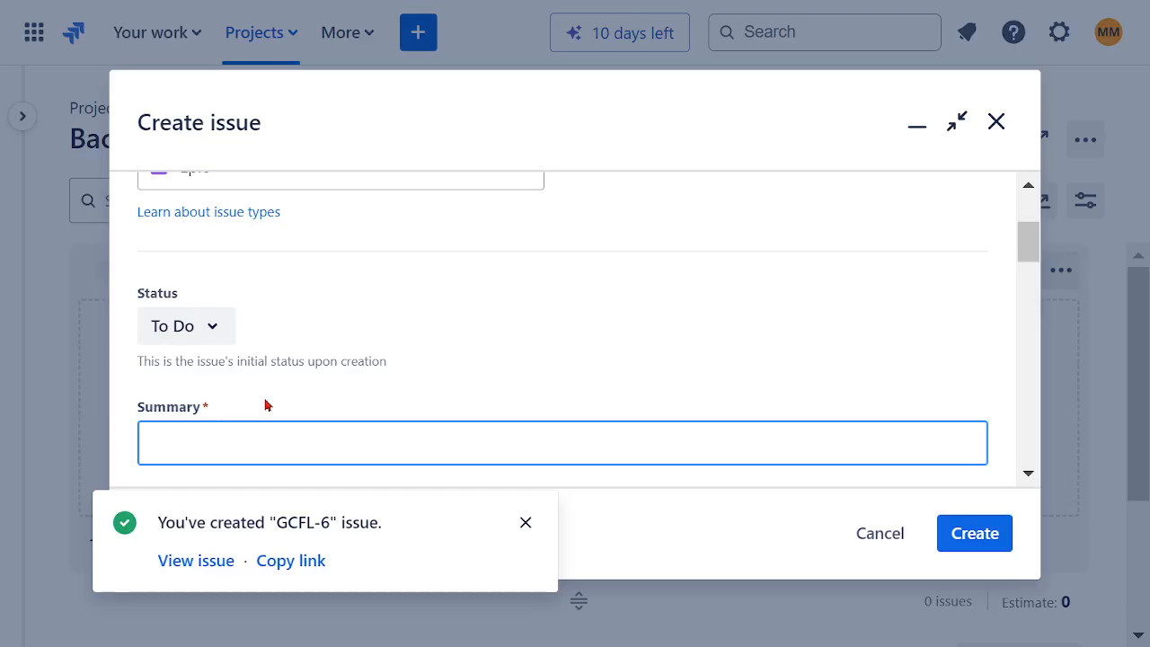
type("EP07 -")
key("ctrl+v")
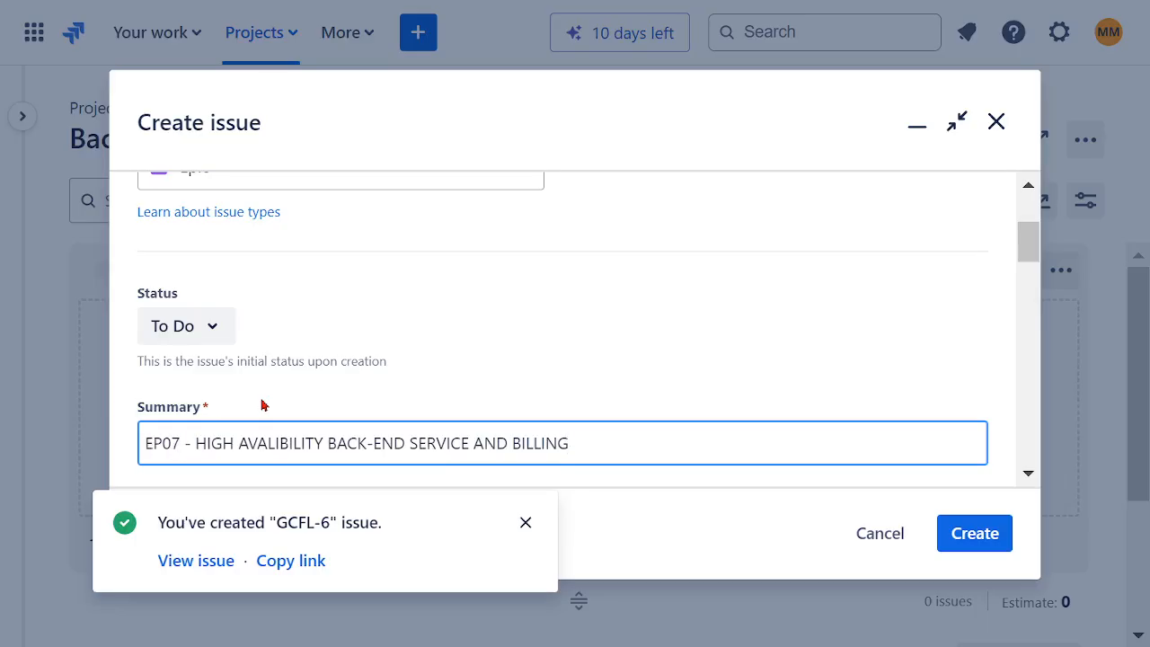
Step: Replace "SERVICE AND" with "MAINFRAME" so the summary reads "EP07 - HIGH AVALIBILITY BACK-END MAINFRAME BILLING"
left_click_drag(513, 442, 478, 447)
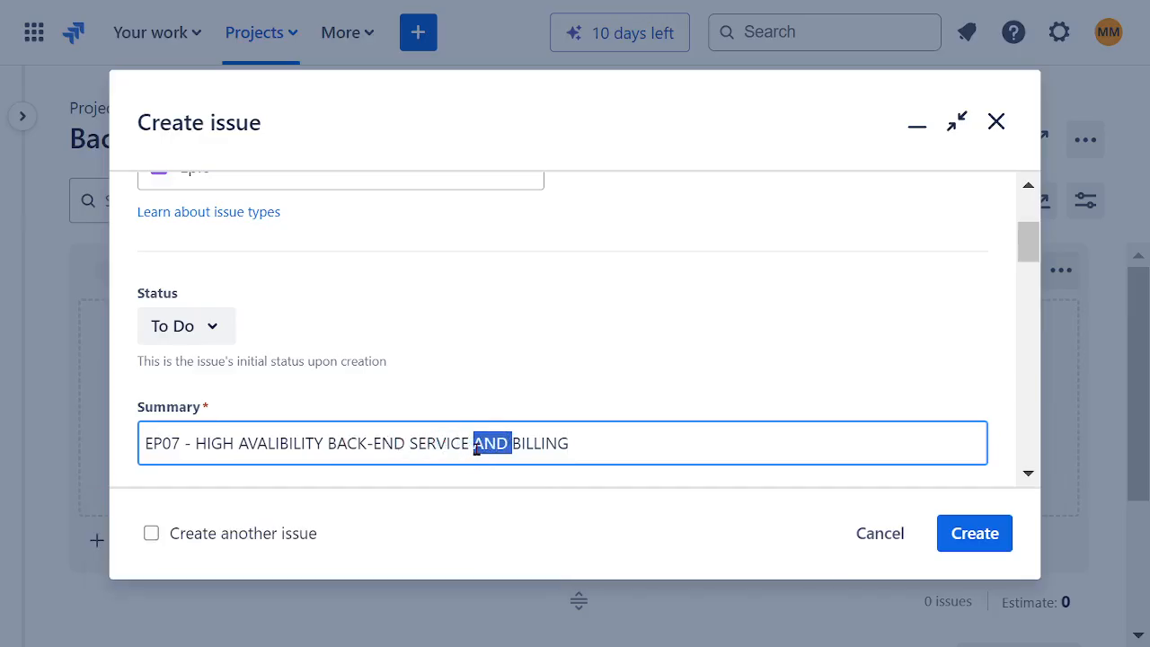
key("BackSpace")
key("BackSpace")
key("BackSpace")
key("BackSpace")
key("BackSpace")
key("BackSpace")
key("BackSpace")
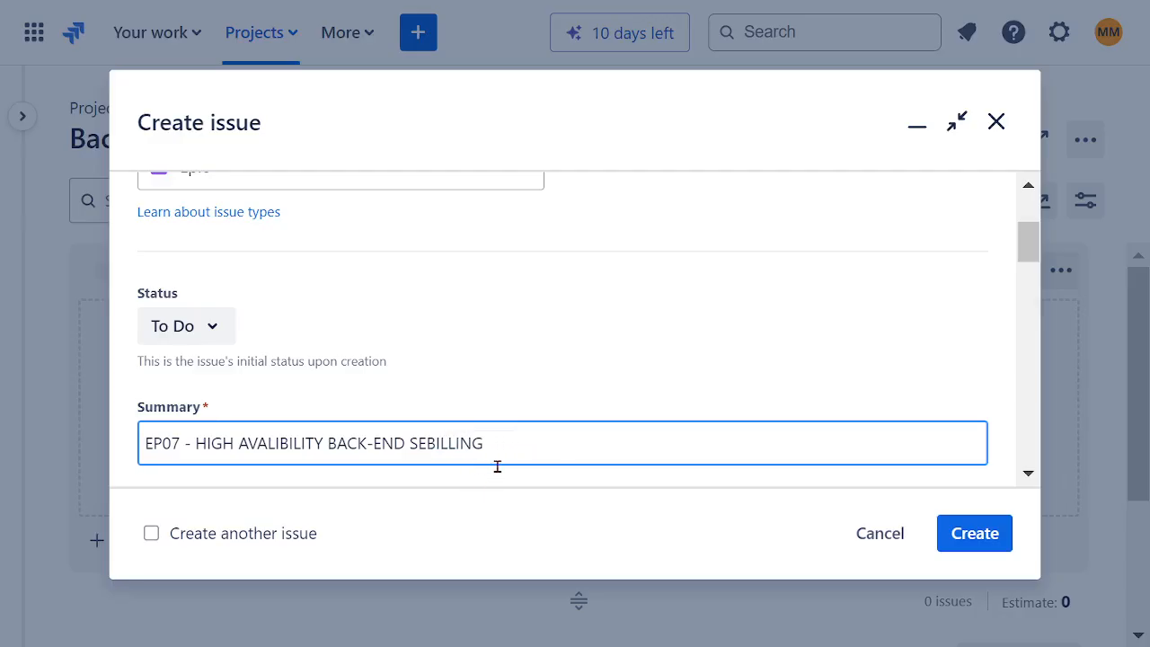
key("BackSpace")
key("BackSpace")
type("MAI")
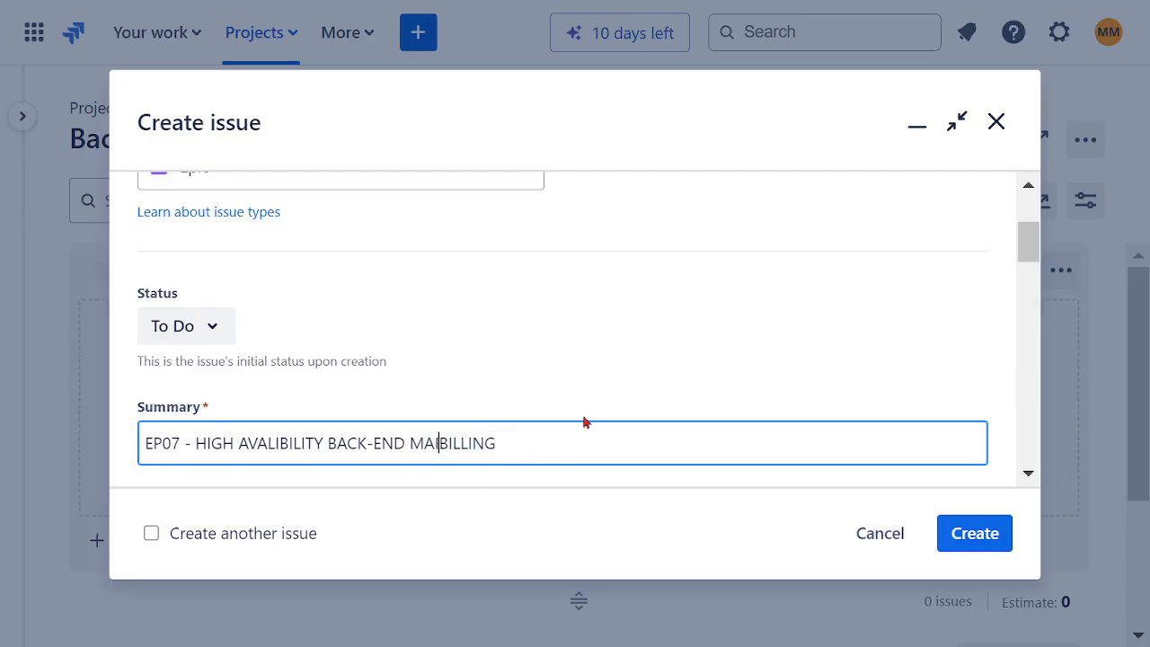
type("NFRA")
type("ME")
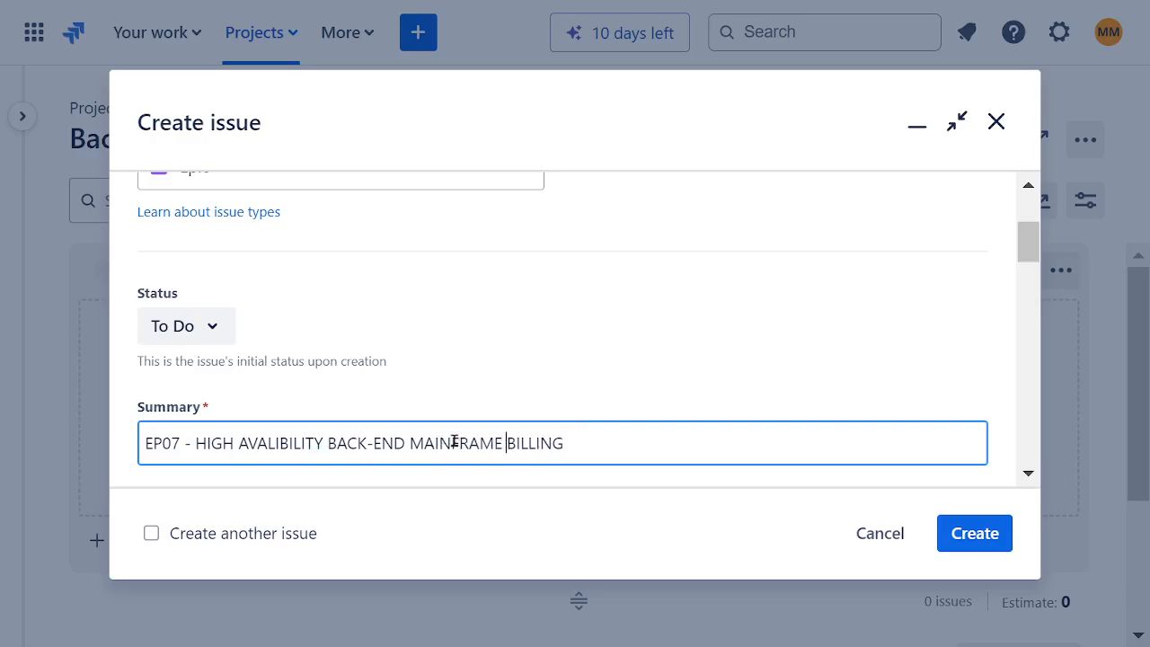
Step: Copy the EP07 summary text without its number and fill the description with "CREATE HIGH AVALIBILITY BACK-END MAINFRAME BILLING"
left_click_drag(586, 445, 190, 443)
key("ctrl+c")
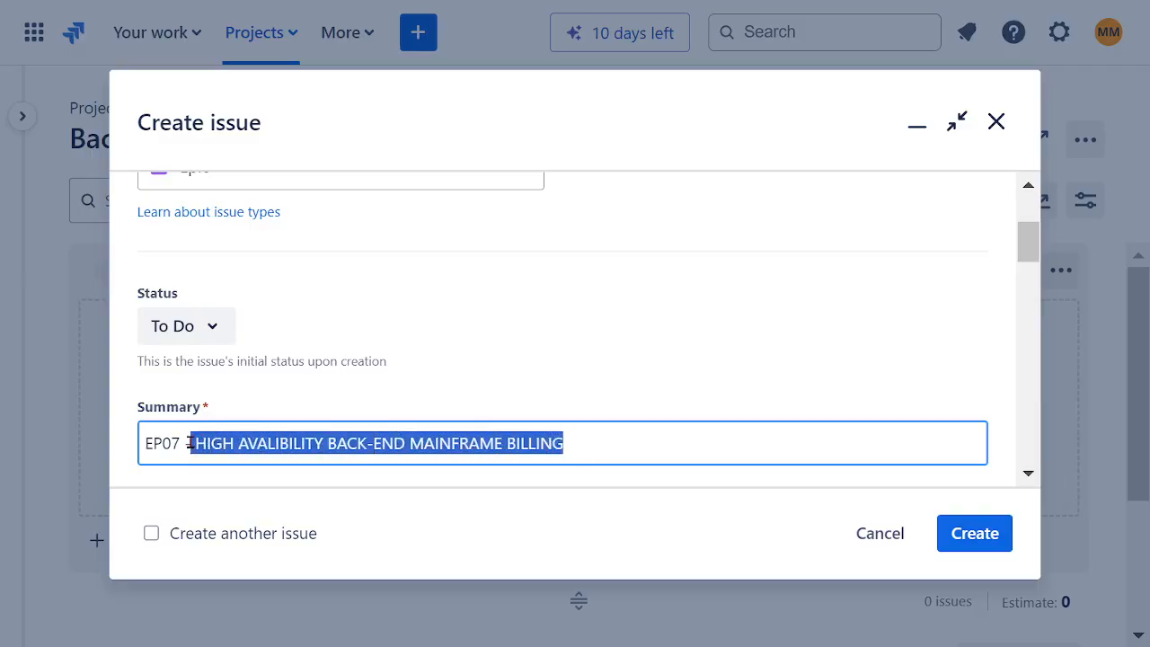
scroll(509, 342, "down", 3)
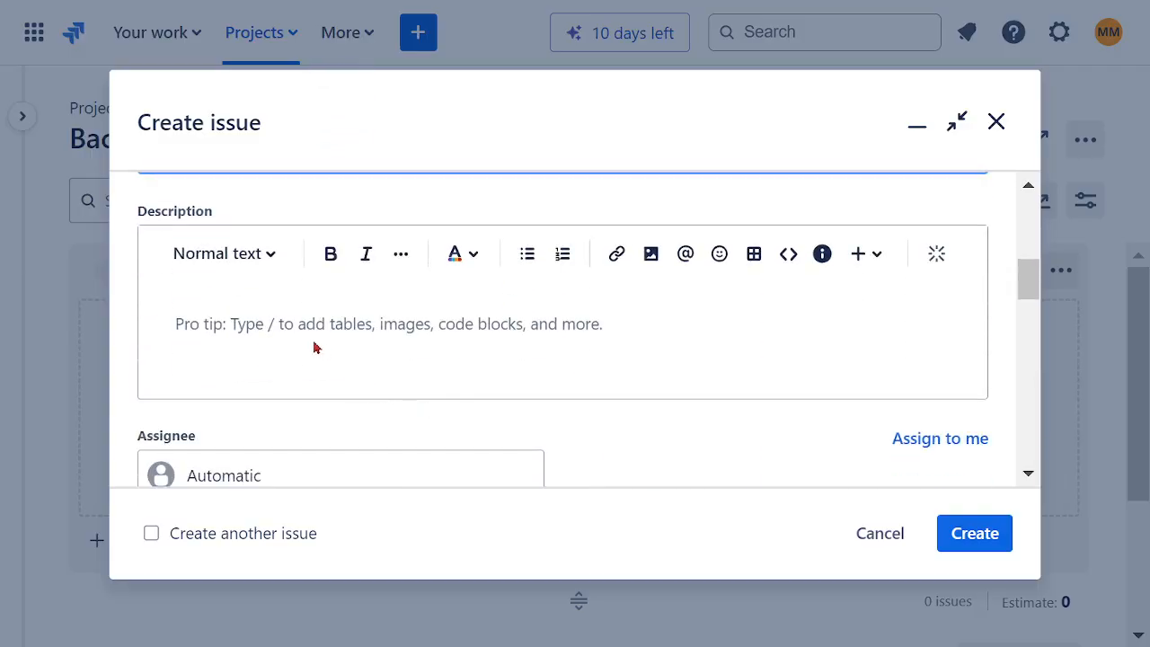
left_click(295, 326)
key("ctrl+v")
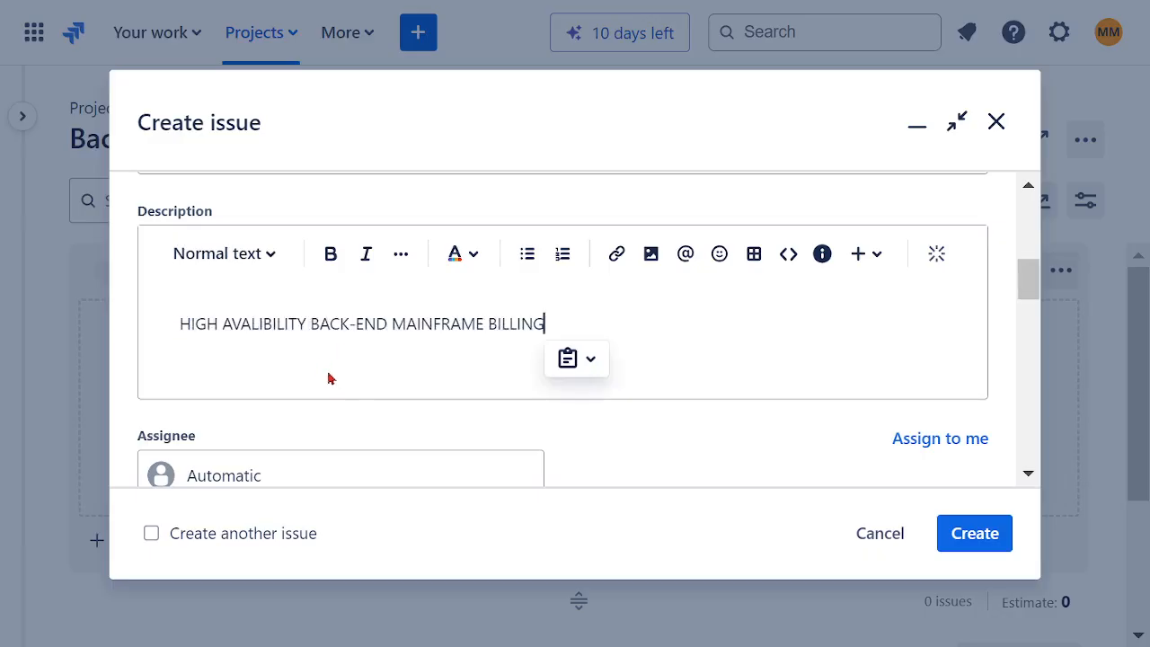
left_click(182, 327)
type("CRE")
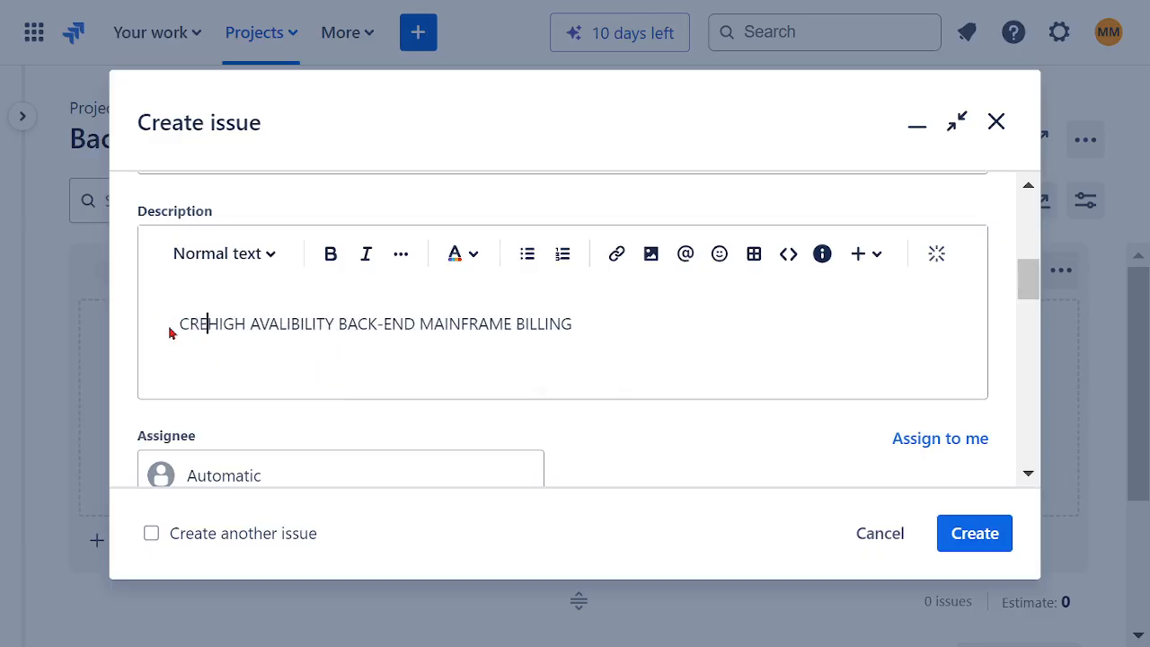
type("ATE")
Step: Assign the EP07 epic to your own account and the SOFTWARE ASSURANCE TEAM, submit it, and dismiss the creation notice
scroll(442, 416, "down", 3)
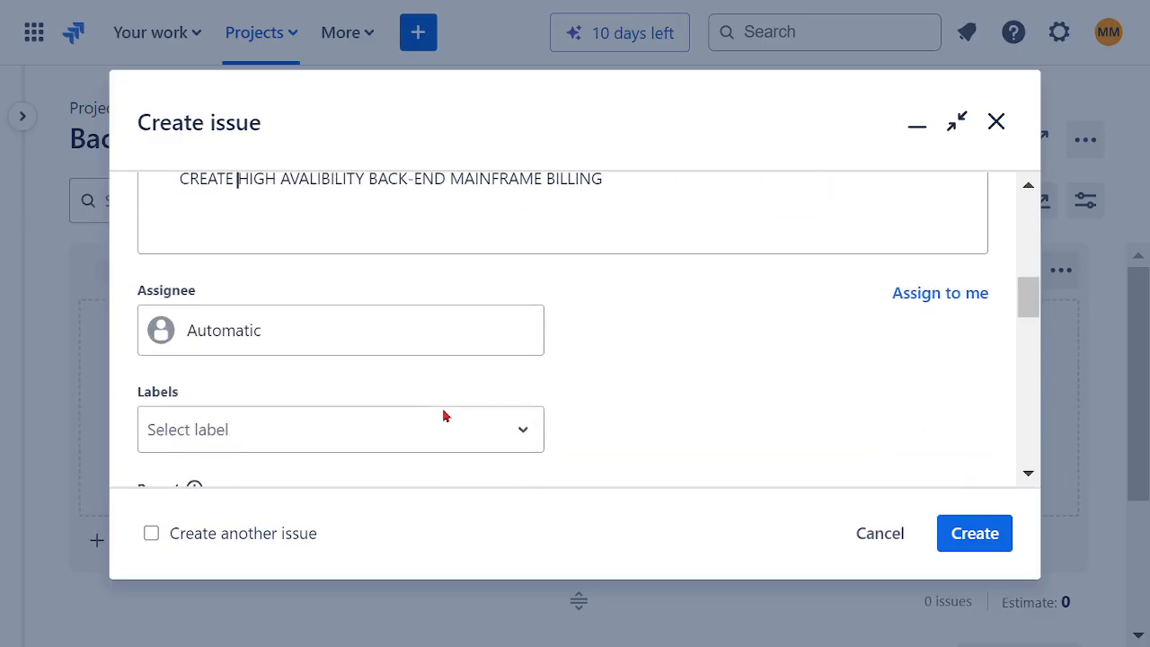
left_click(294, 349)
left_click(323, 463)
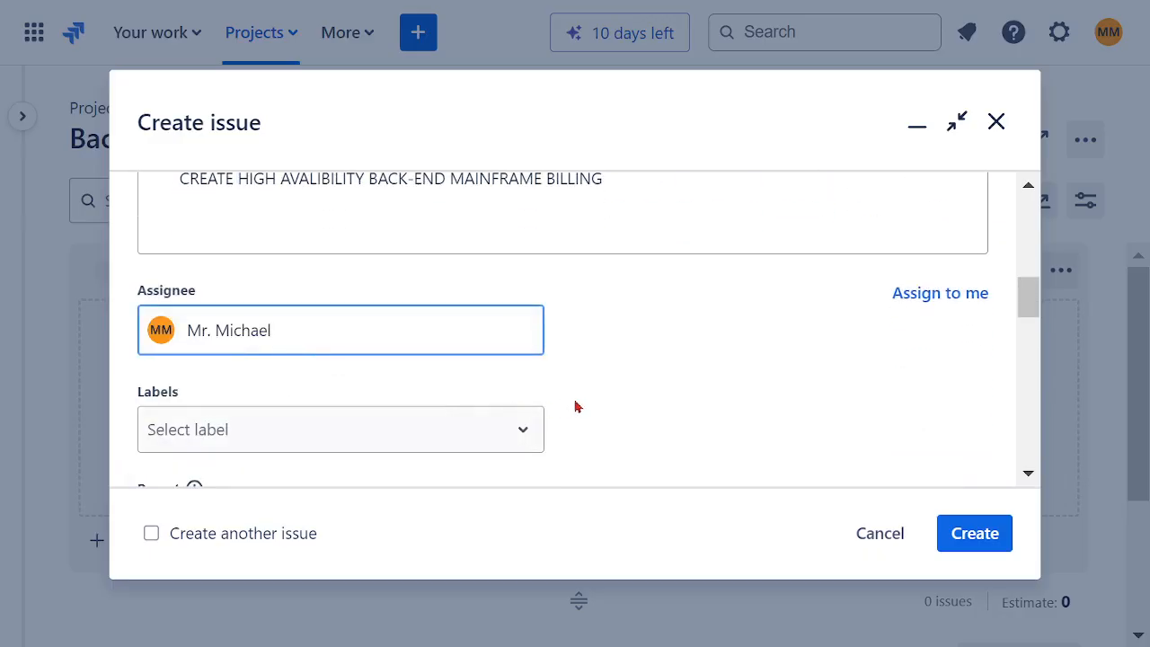
scroll(643, 390, "down", 2)
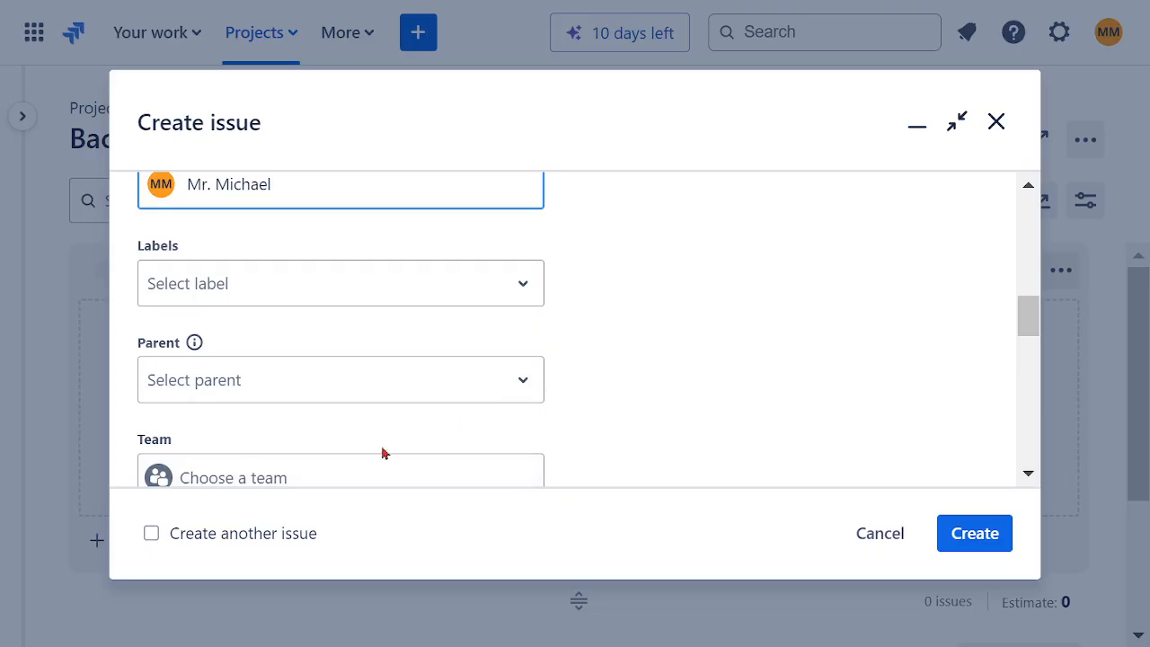
left_click(298, 477)
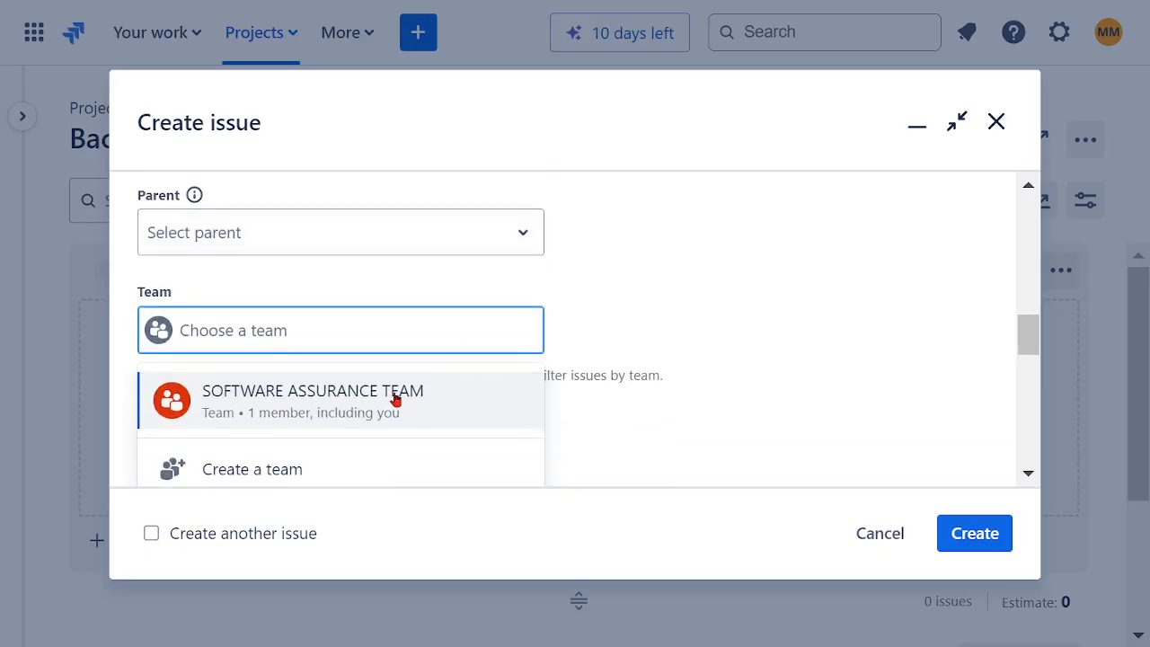
left_click(398, 399)
left_click(975, 533)
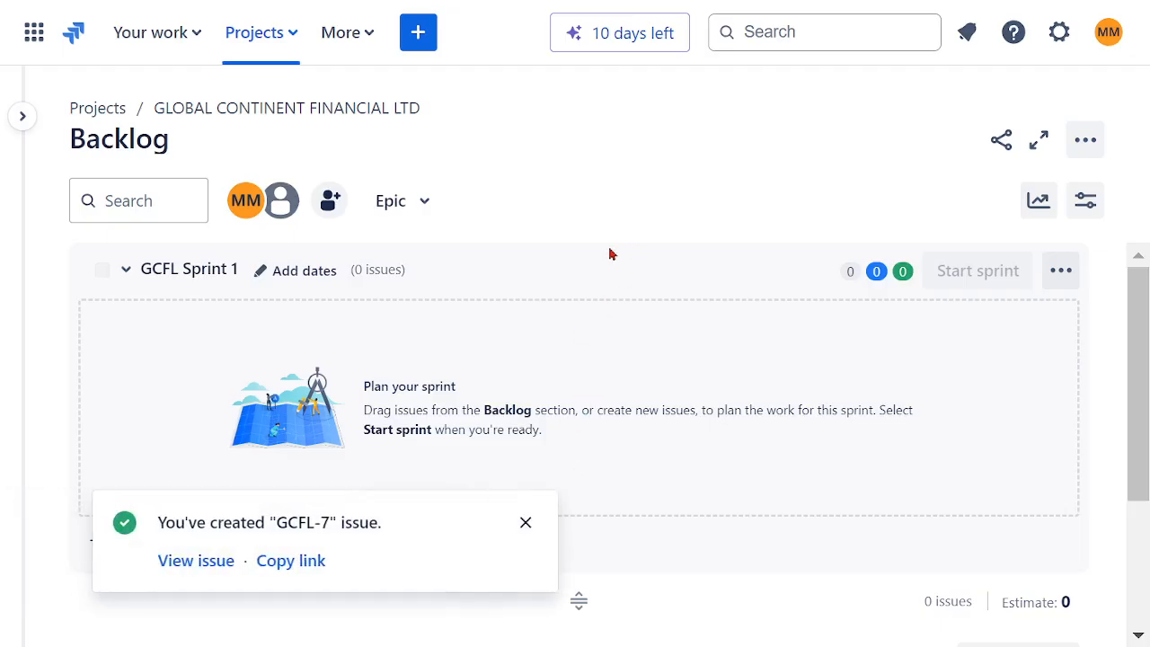
left_click(524, 524)
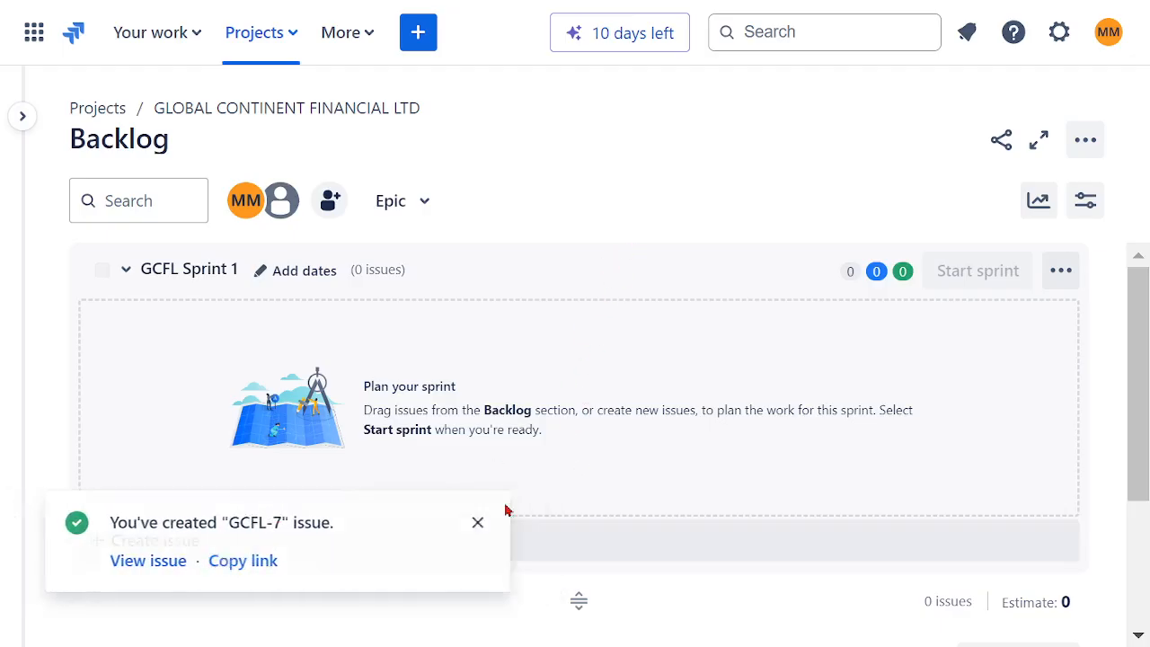
left_click(420, 36)
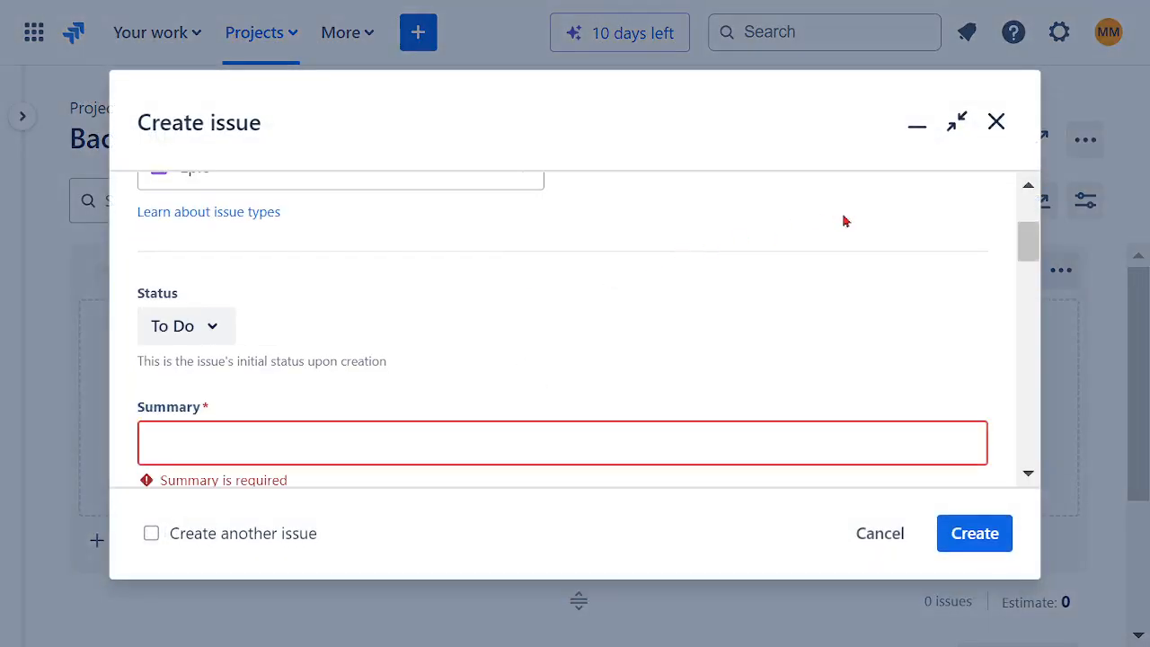
left_click(888, 540)
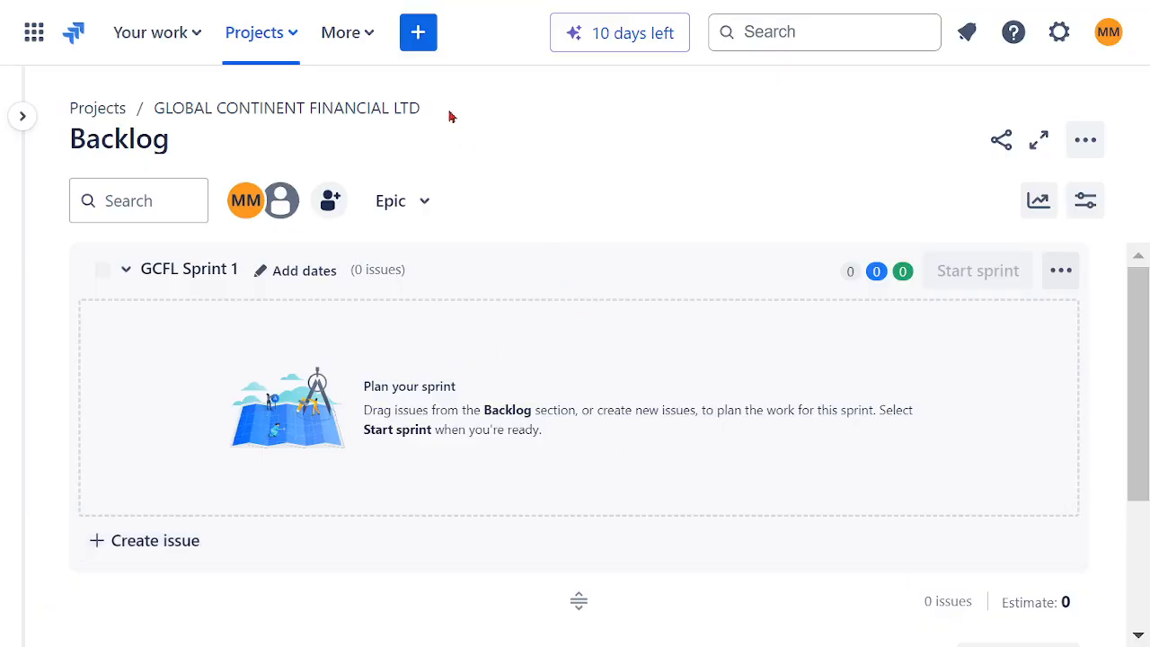
left_click(420, 36)
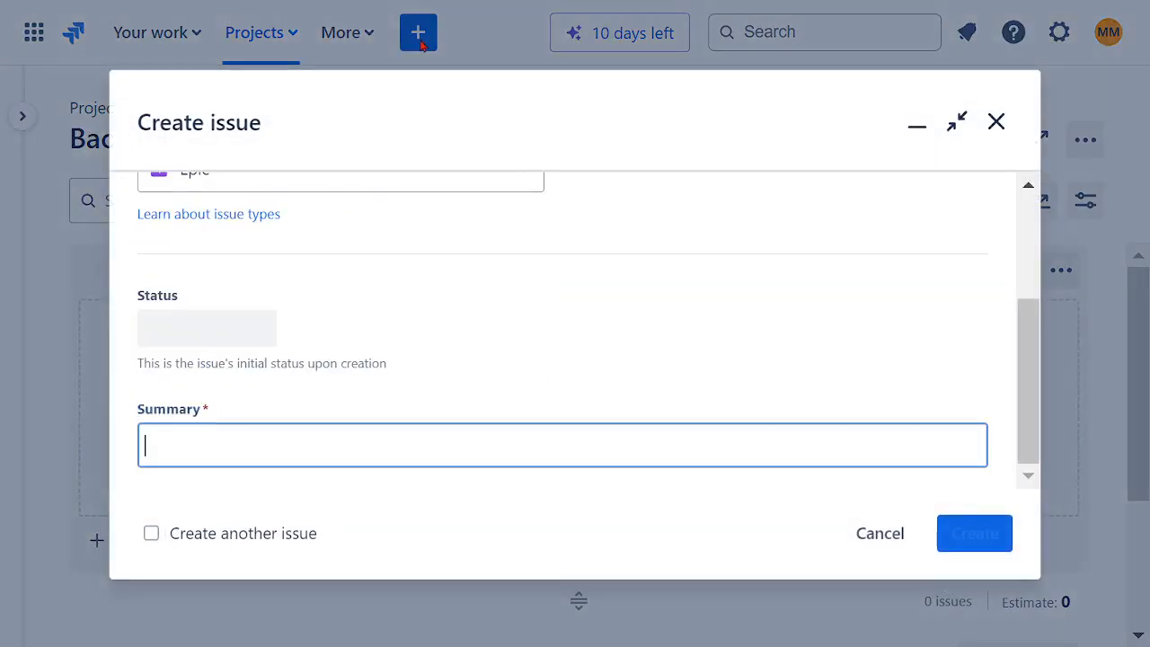
scroll(561, 288, "up", 3)
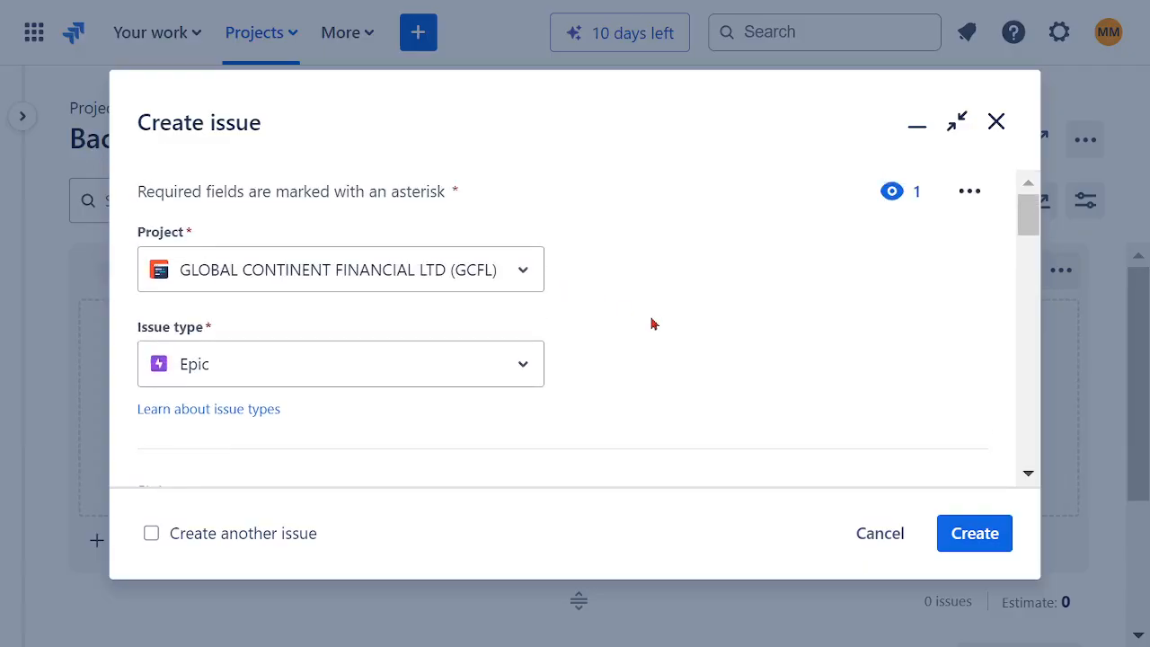
left_click(996, 122)
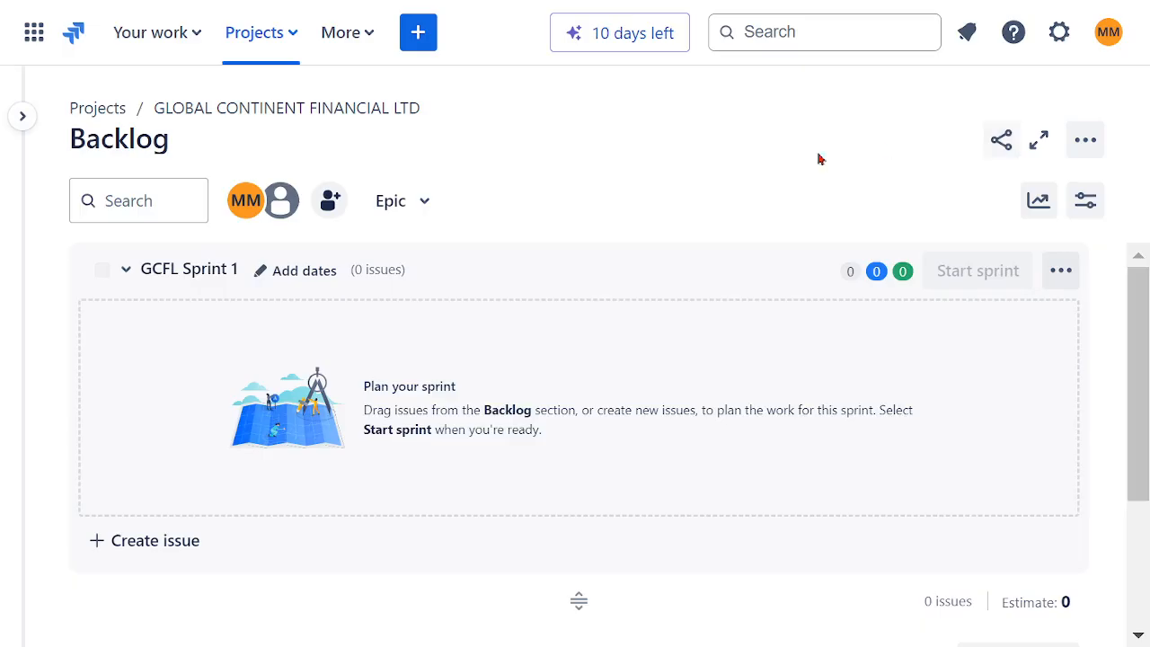
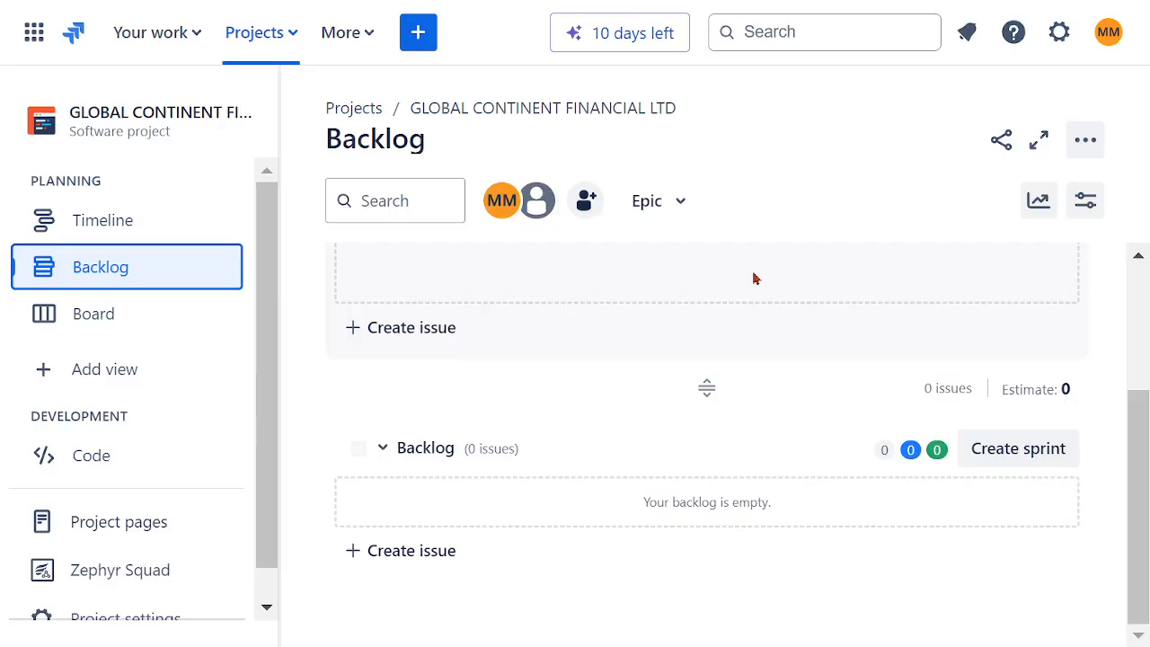
left_click(418, 33)
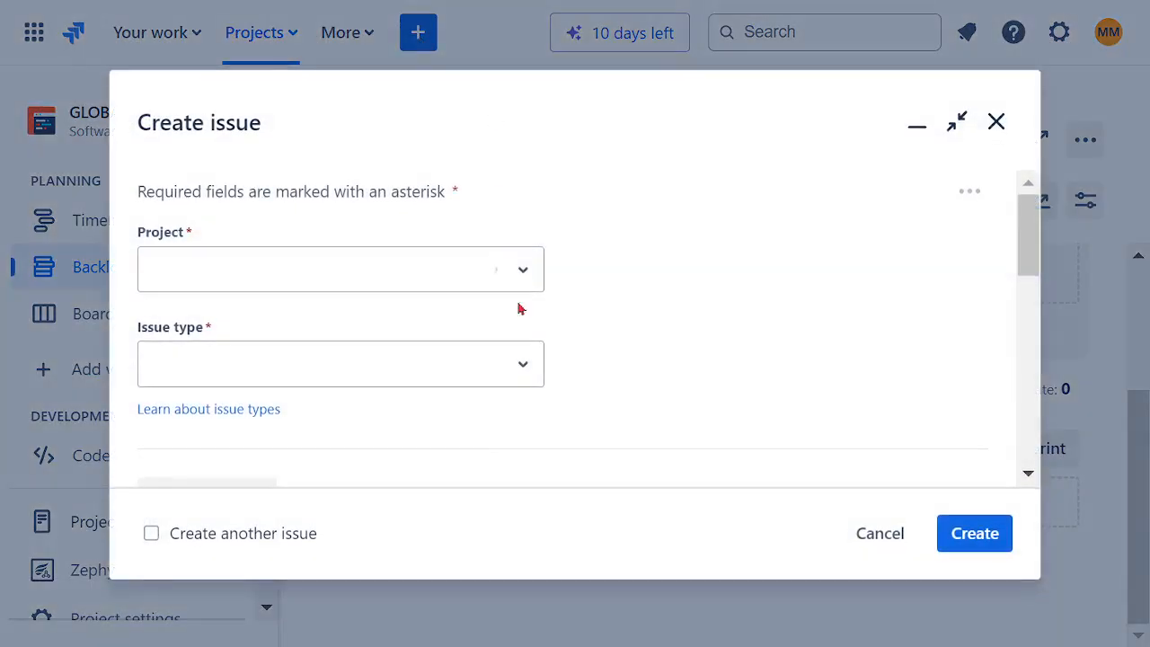
left_click(447, 363)
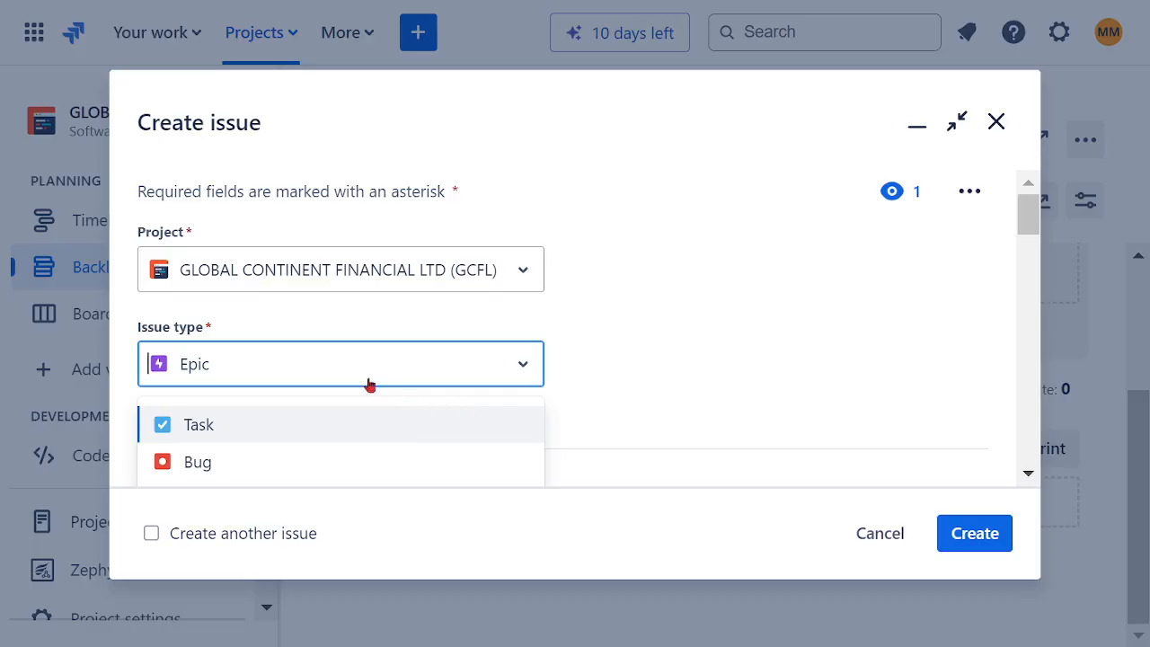
type("U")
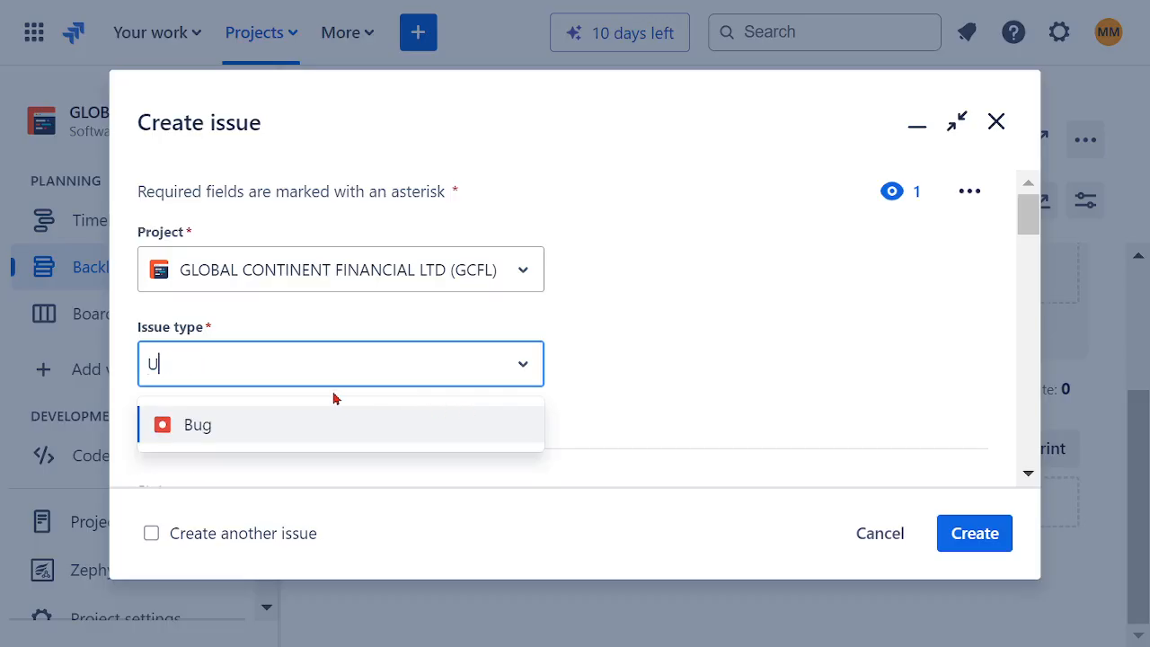
type("S")
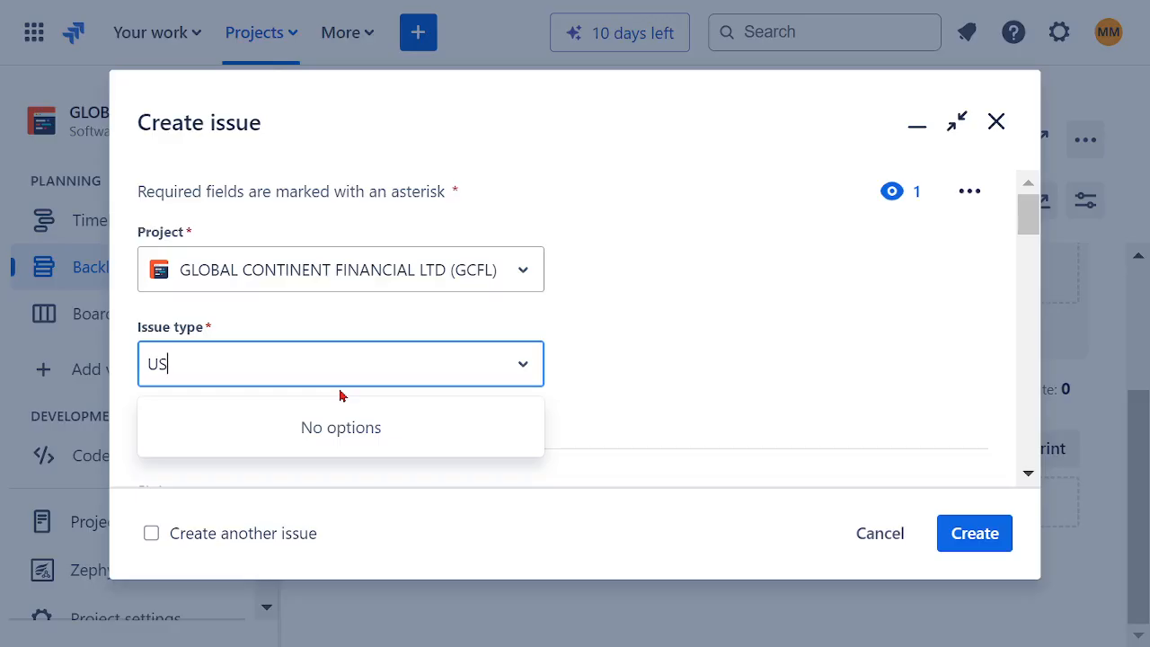
key("BackSpace")
key("BackSpace")
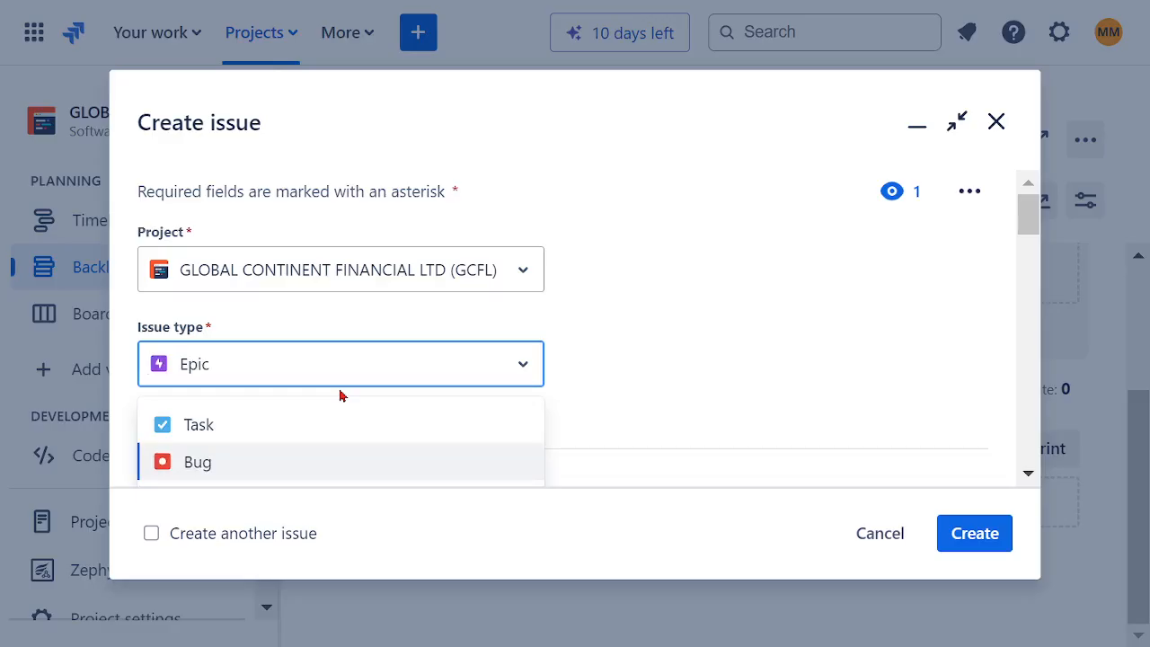
type("us")
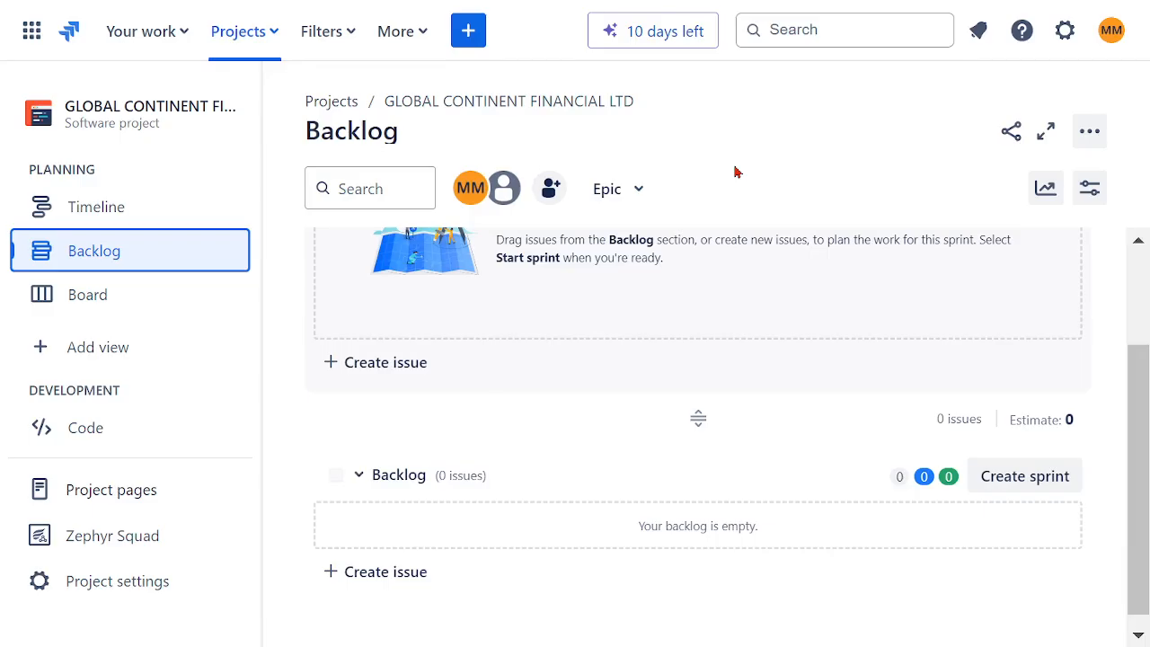
Step: Start a new issue in the GLOBAL CONTINENT FINANCIAL LTD project and set its issue type to Story
left_click(469, 32)
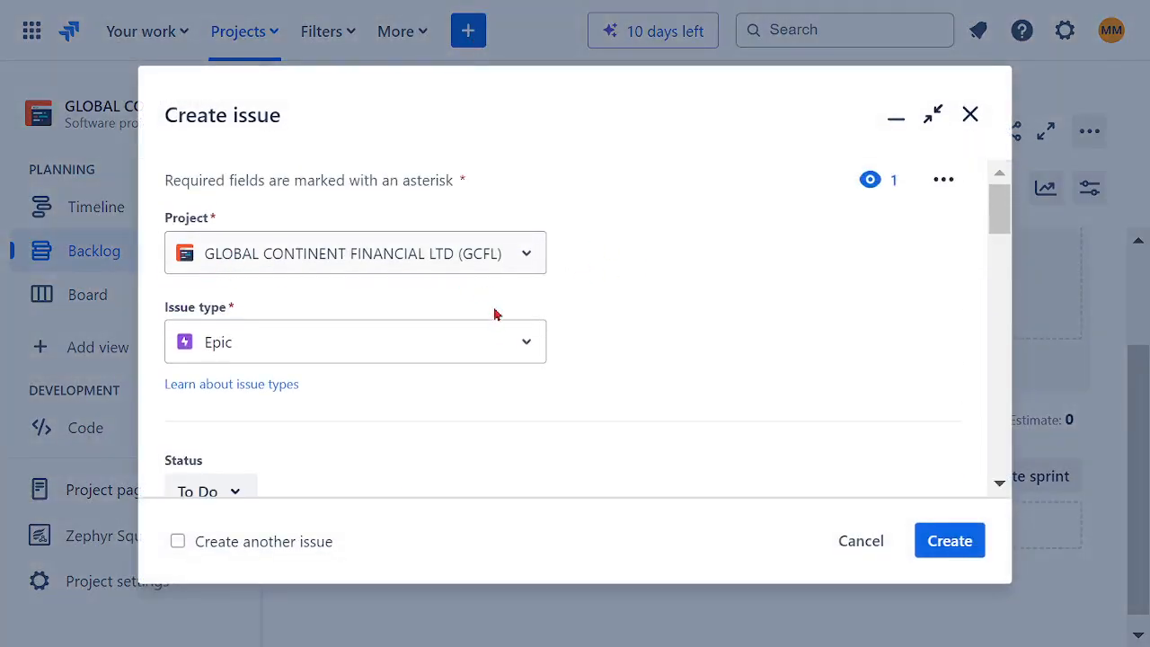
left_click(521, 351)
left_click(242, 473)
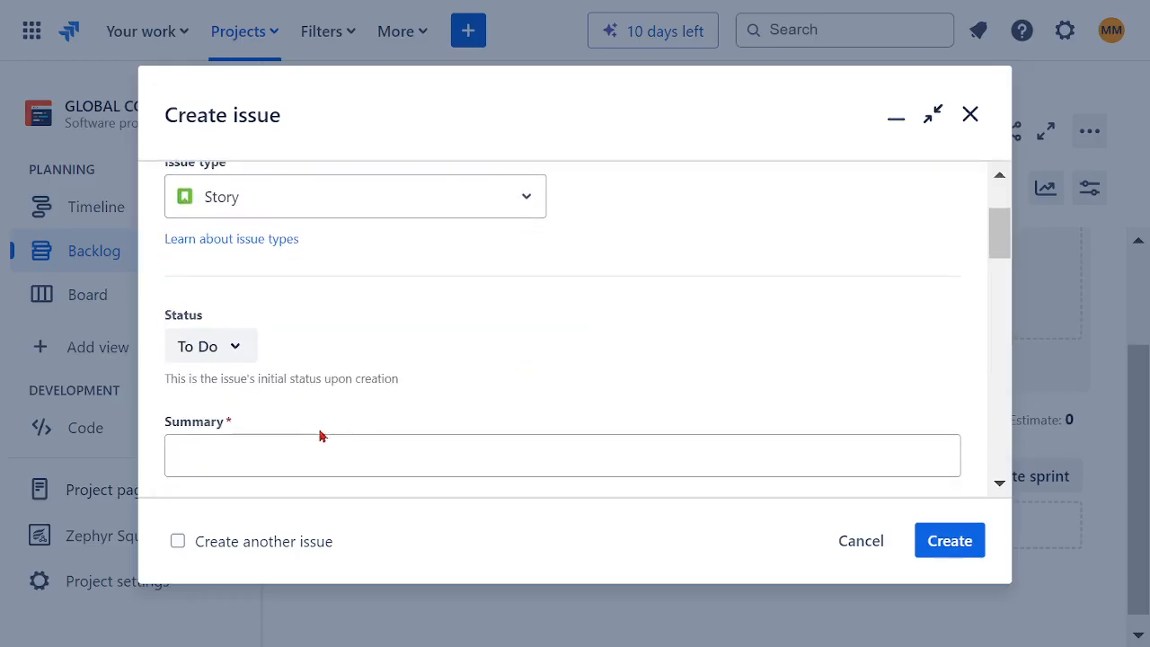
Step: Enter the story summary "US01 COMPANY CLIENT WANTS TO QUOTE COMPANY SERVICES"
left_click(254, 446)
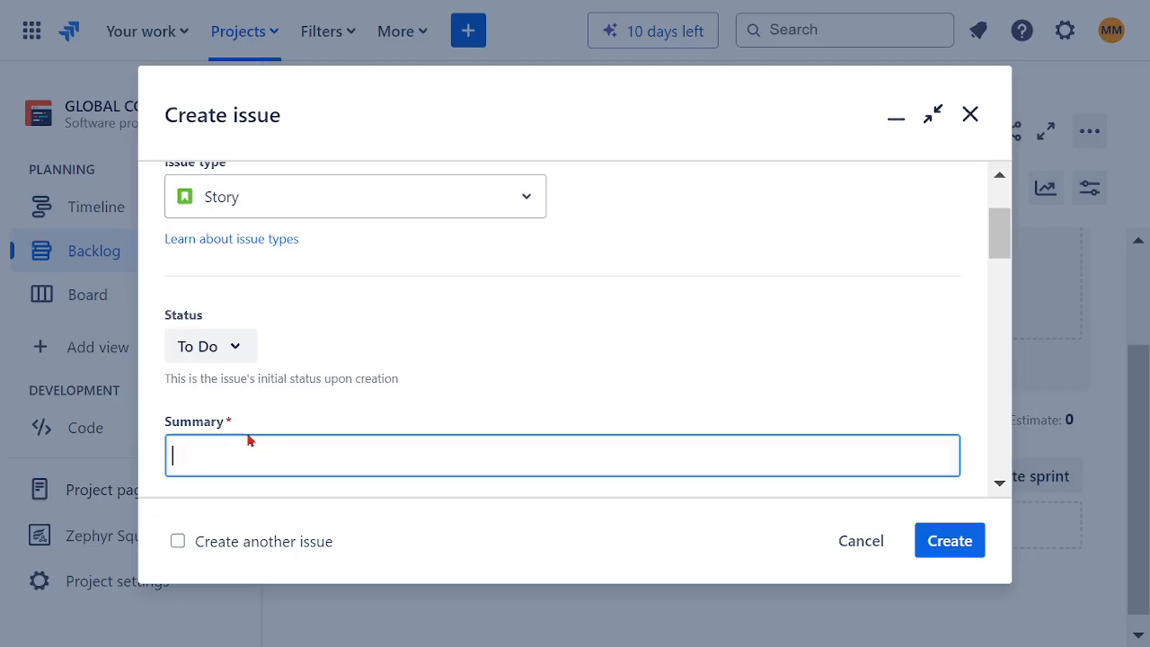
type("US01")
type("COMPANY CLIENT WANTS T")
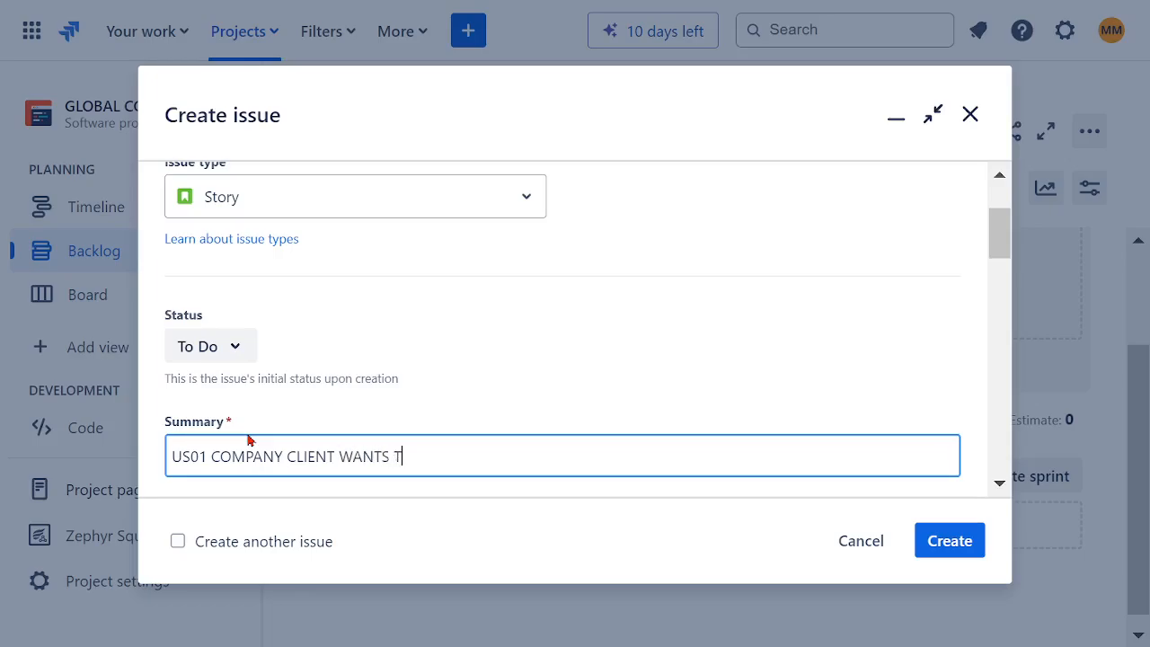
type("O QUOTE COMPANY SER")
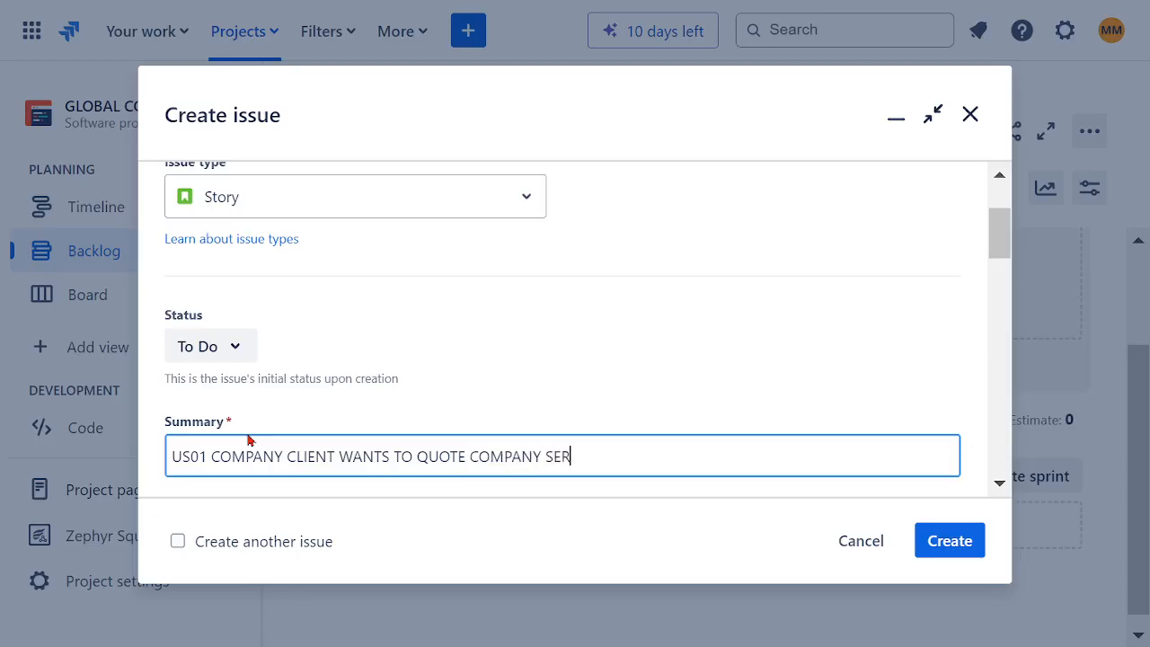
type("VICES")
Step: Insert the word "FINANCIAL" before "SERVICES" in the story summary and correct its spelling
left_click(547, 457)
type("LININ")
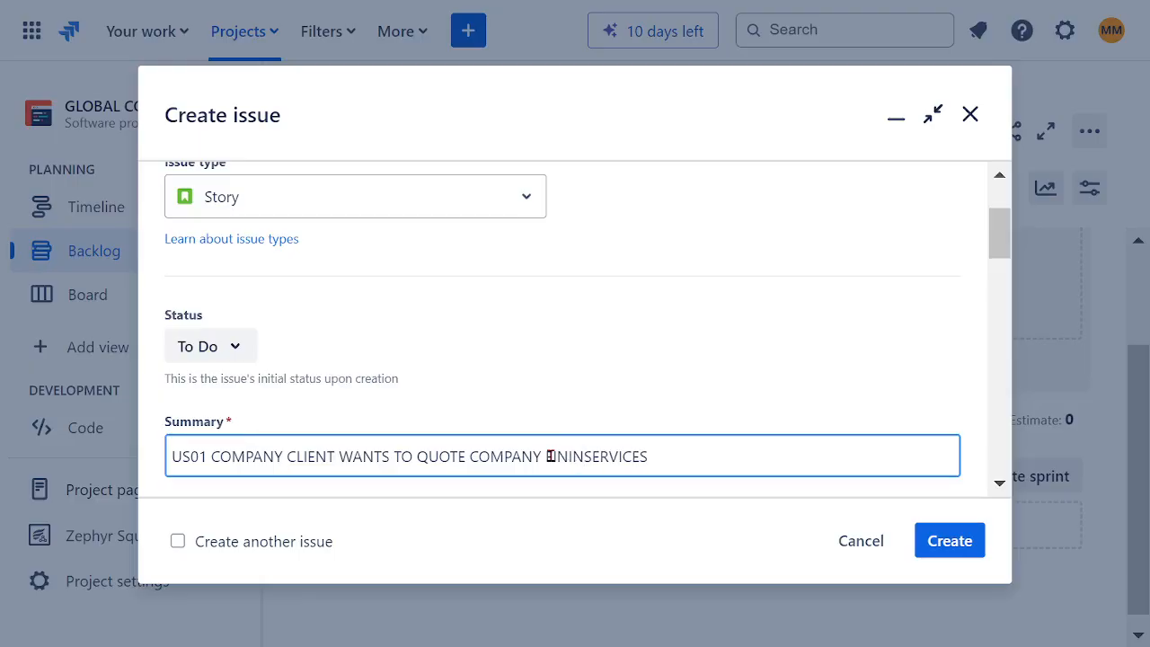
type("CIAL")
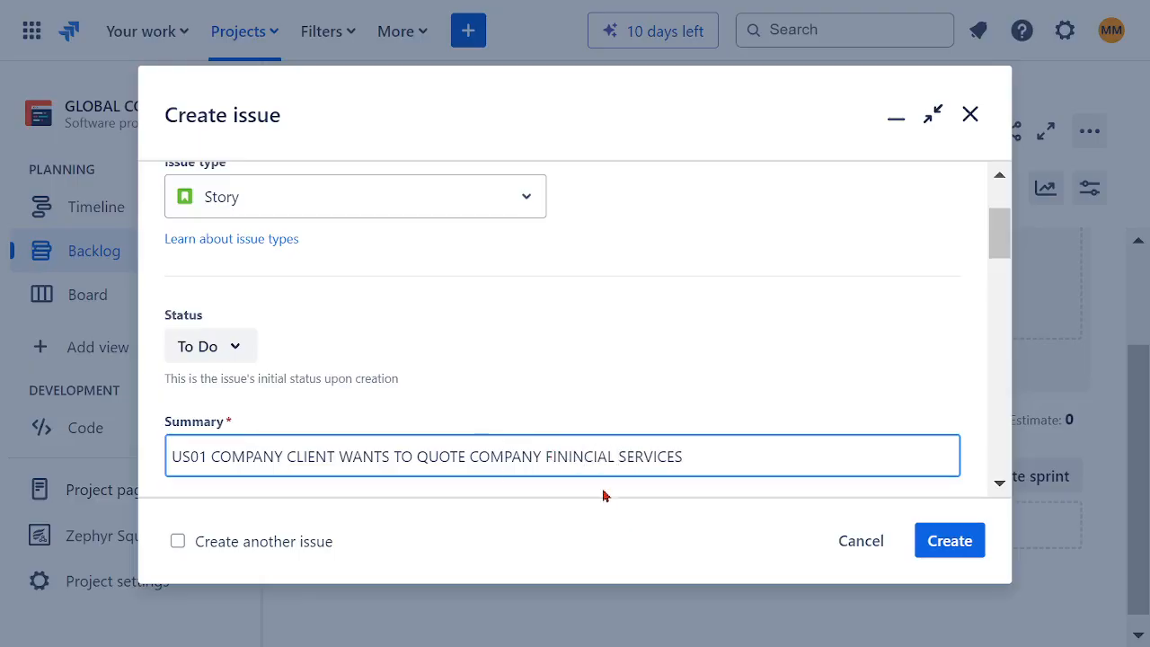
left_click(573, 457)
key("BackSpace")
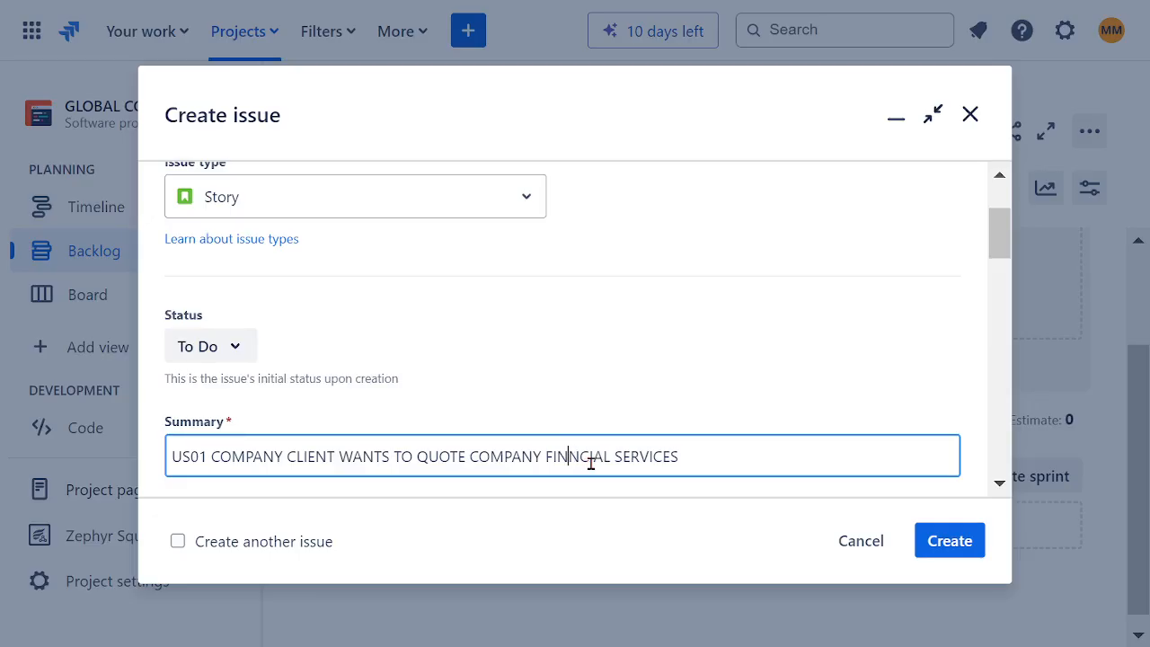
type("AN")
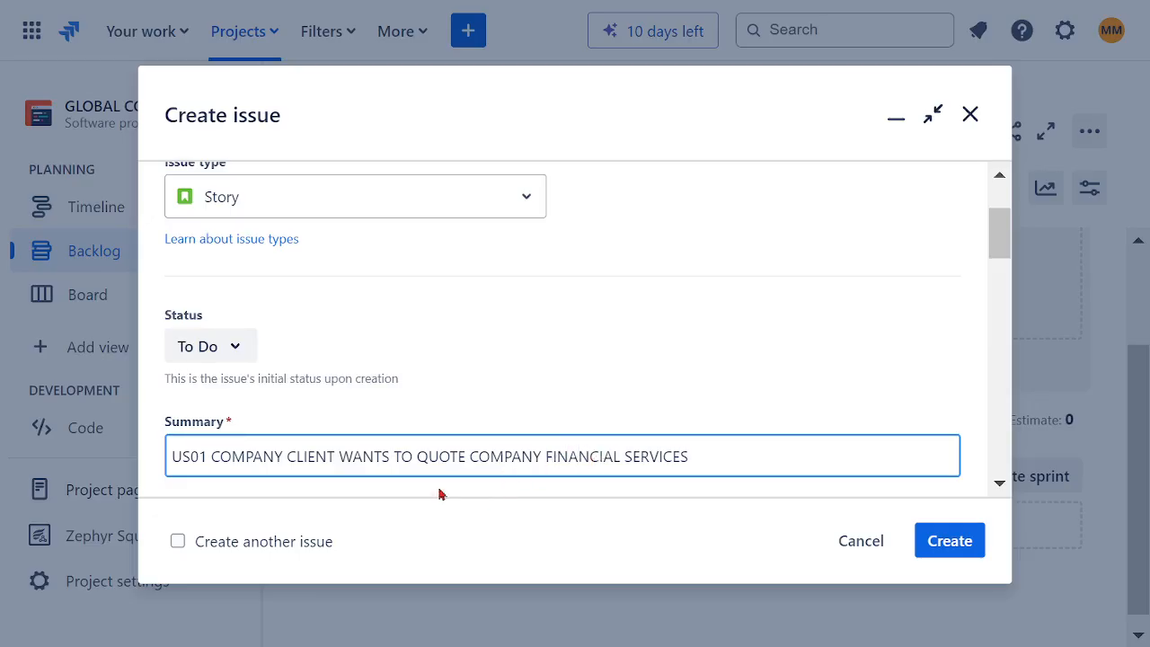
Step: Replace the first "COMPANY" with "A" so the summary reads "US01 A CLIENT WANTS TO QUOTE COMPANY FINANCIAL SERVICES"
left_click_drag(284, 456, 212, 457)
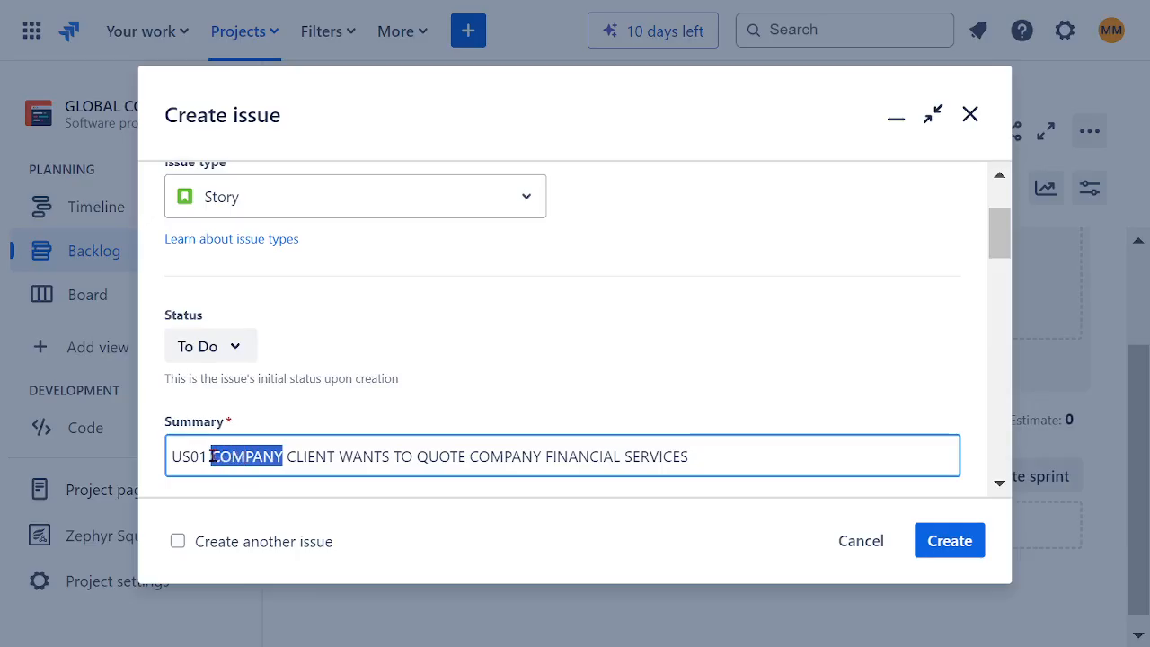
type("A")
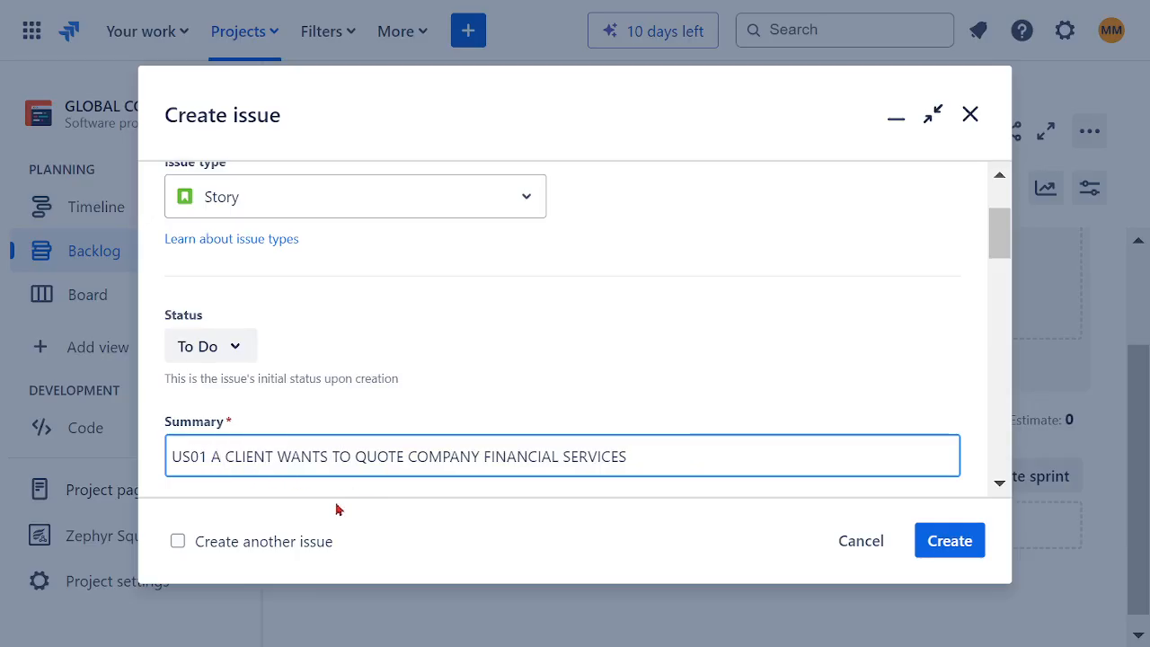
left_click_drag(659, 459, 138, 472)
left_click_drag(350, 434, 555, 367)
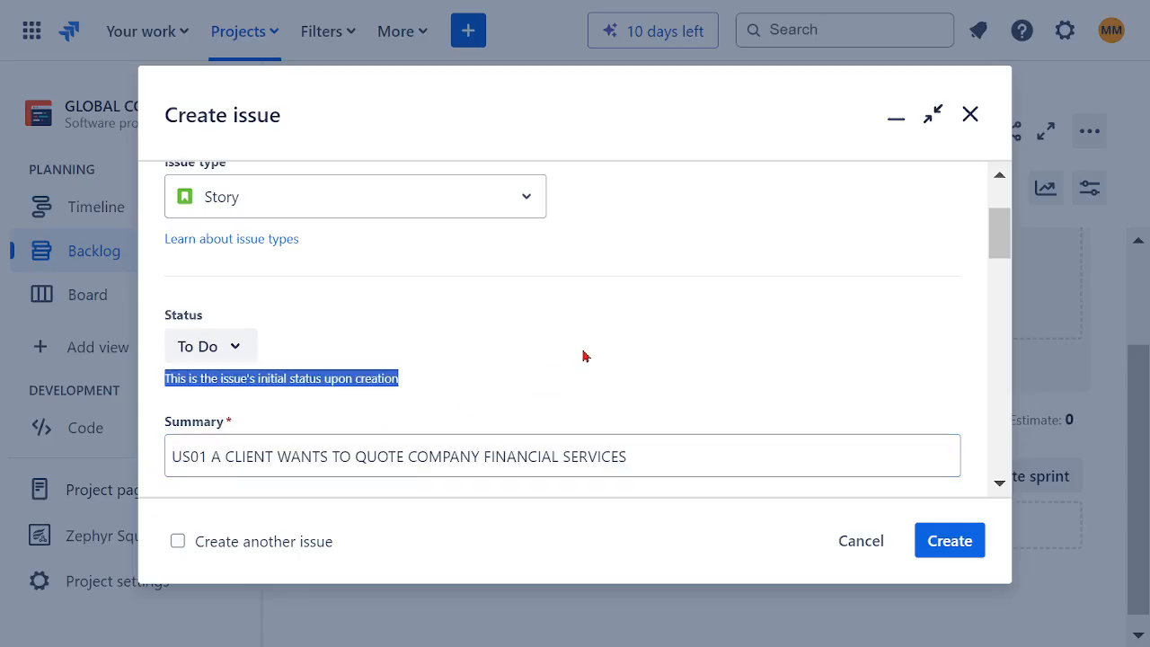
Step: Begin the US01 story description with the line "AS A CUSTOMER" and start a new line below it
scroll(582, 357, "down", 2)
scroll(585, 367, "down", 2)
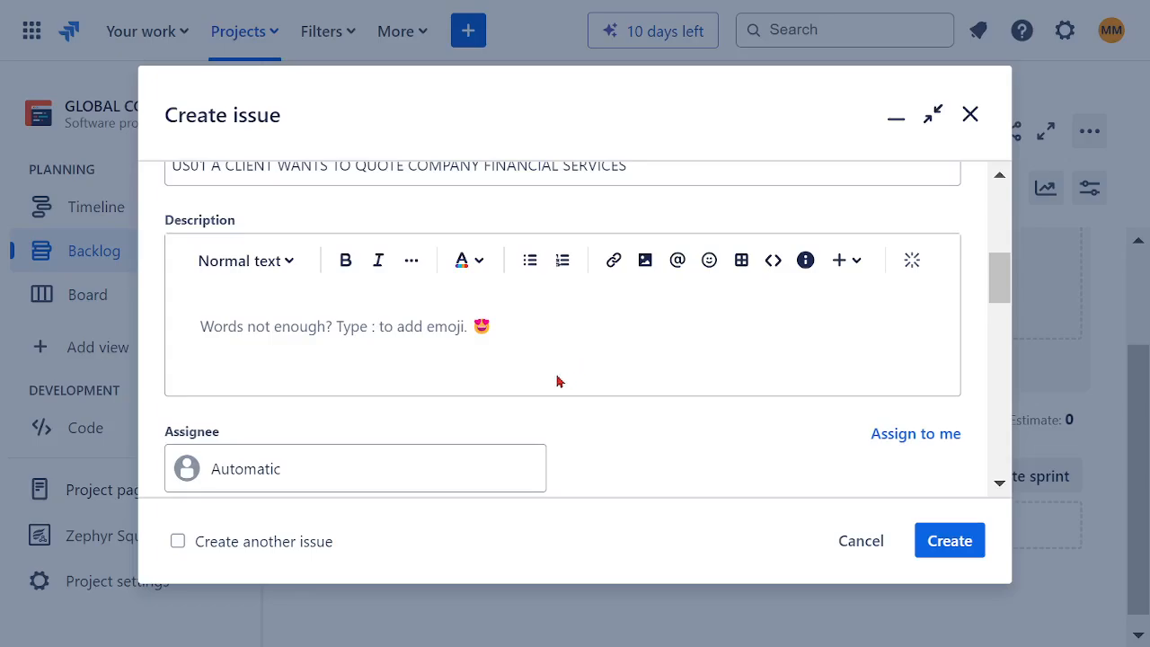
left_click(251, 327)
type("AS A ")
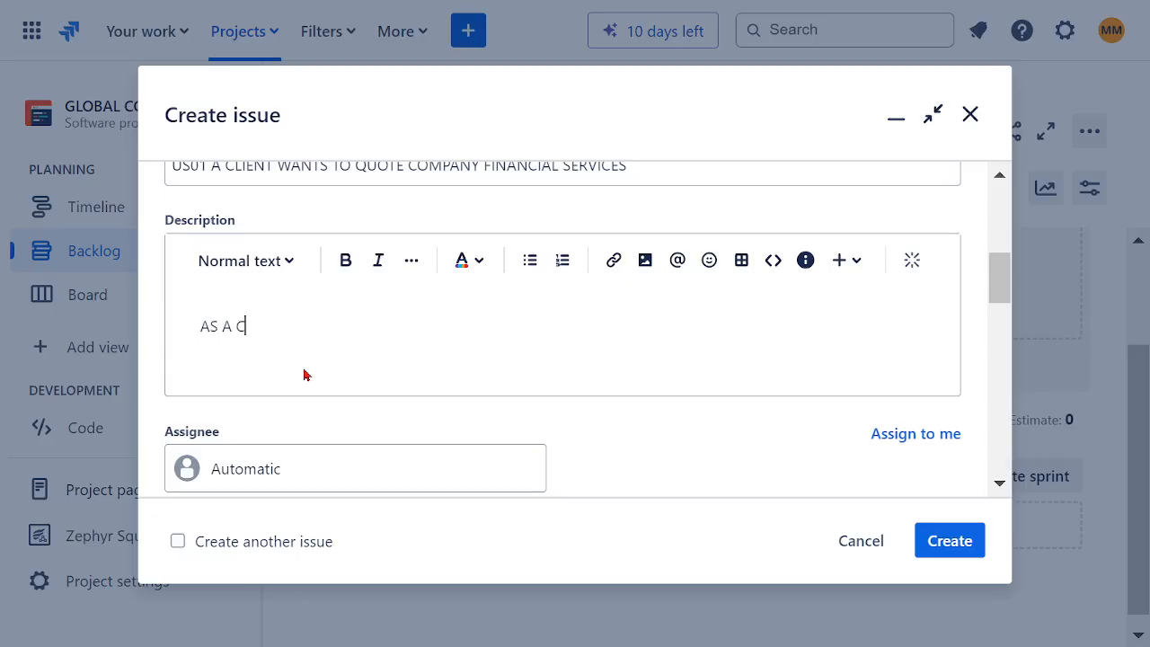
type("CUSTOMER")
key("Return")
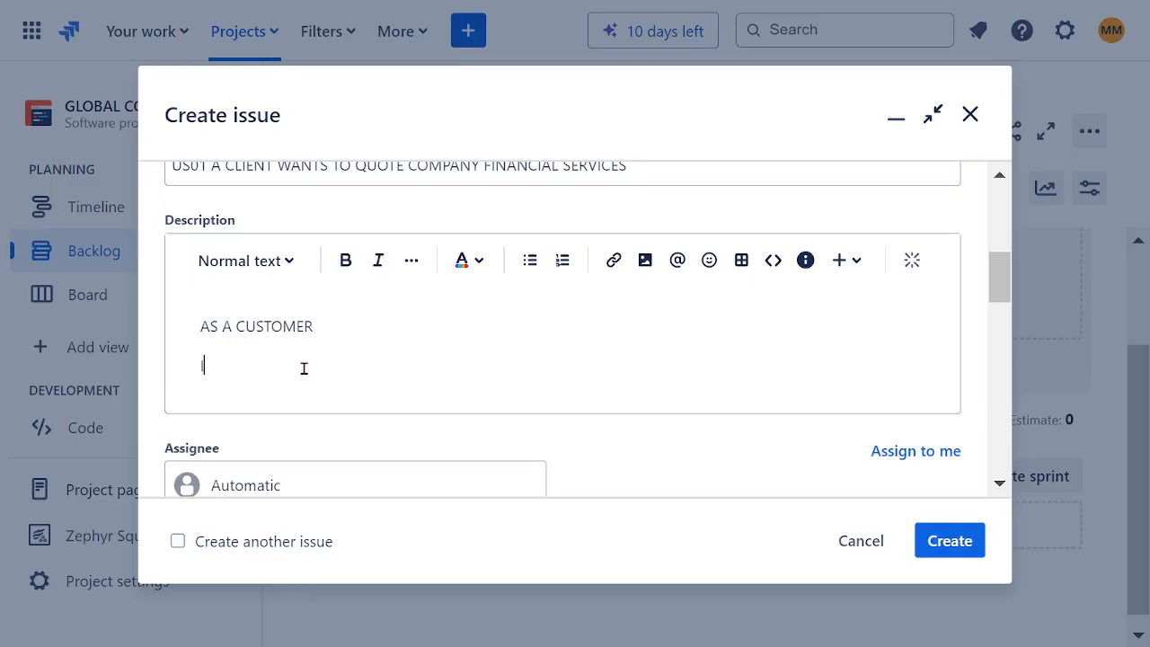
Step: Add the description line "I WANT TO BE ABLE TO VIEW A FINANCIAL COMPANY WEBSITE", followed by a new line
type("I WANT TO BE ABLE TO ")
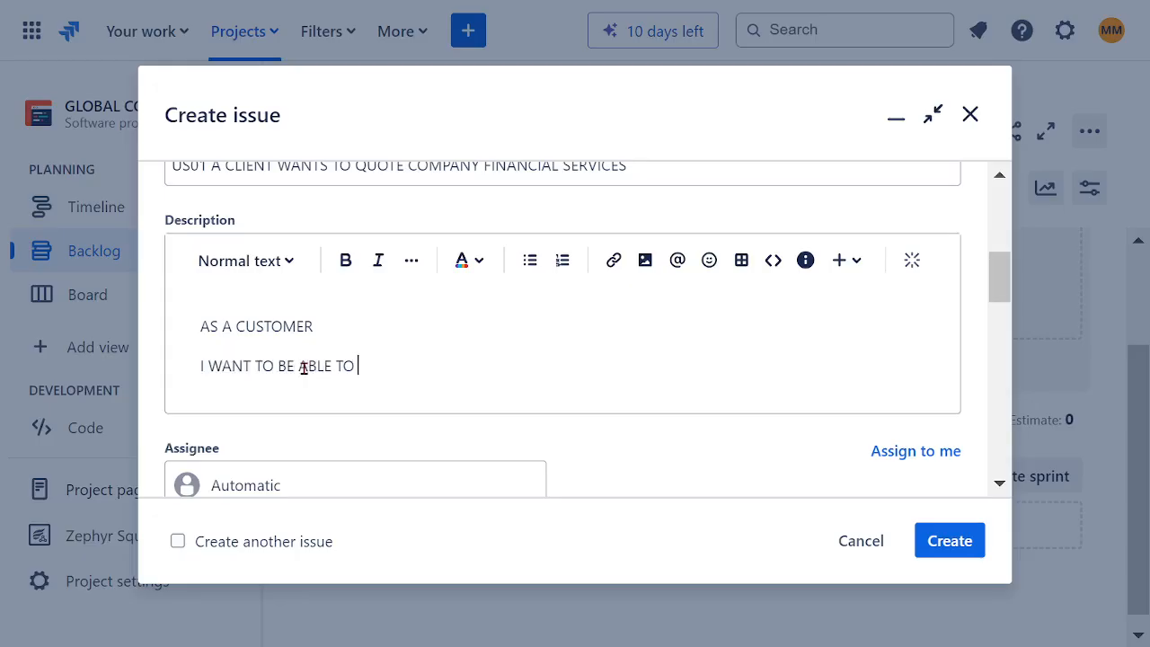
type("VIEW A FINAN")
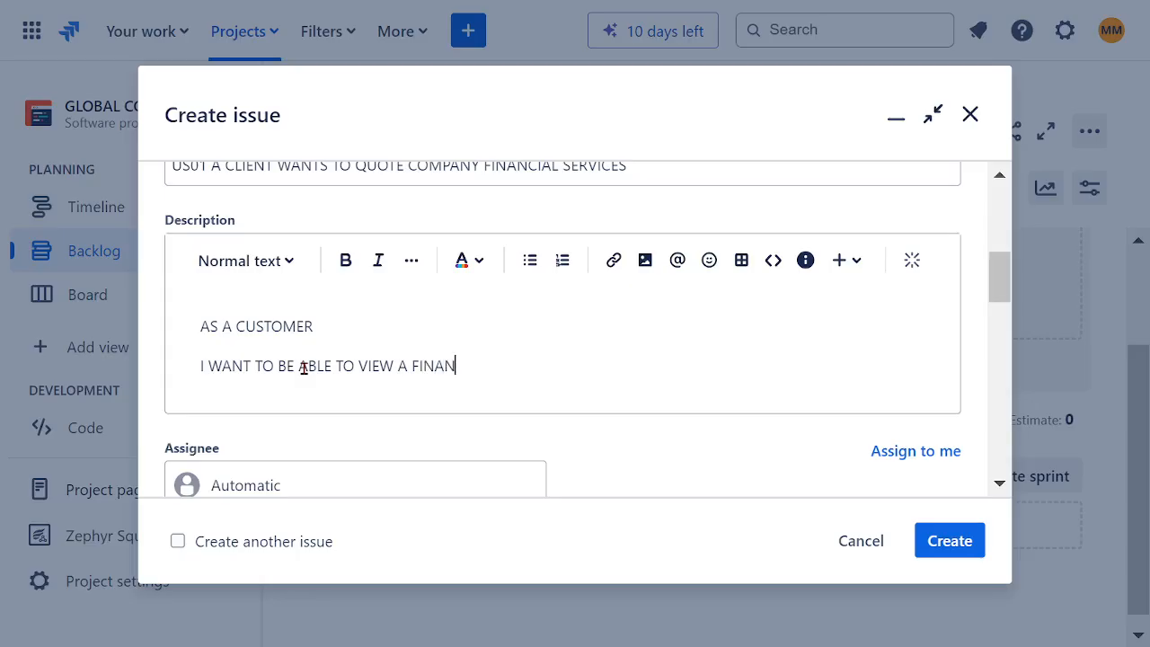
type("CIAL COMPAN")
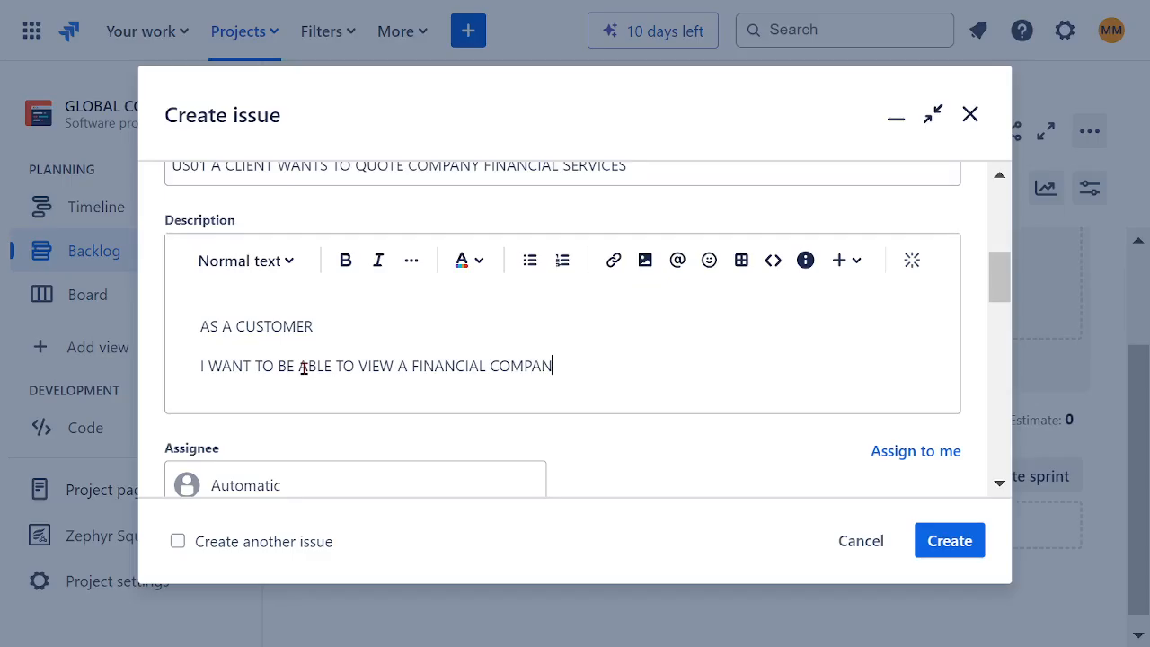
type("Y WEBSITE")
key("Return")
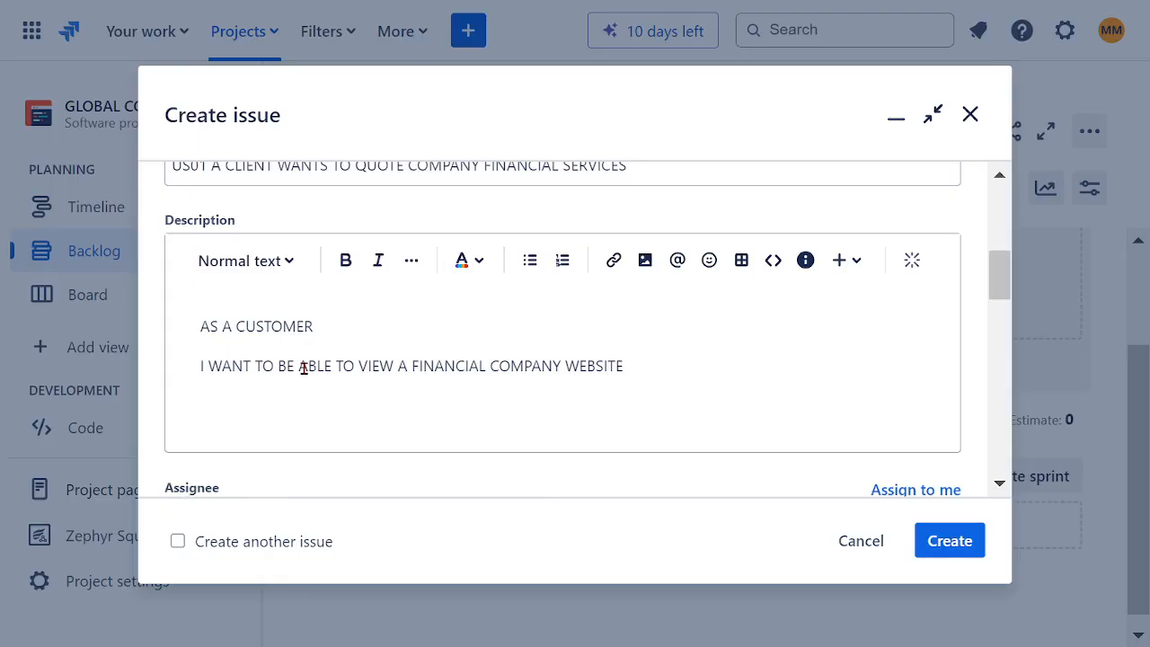
Step: Add the third description line "ANS QUITE FINANCIAL SERVICES", pasting copied text for its ending
type("ANS QUITE")
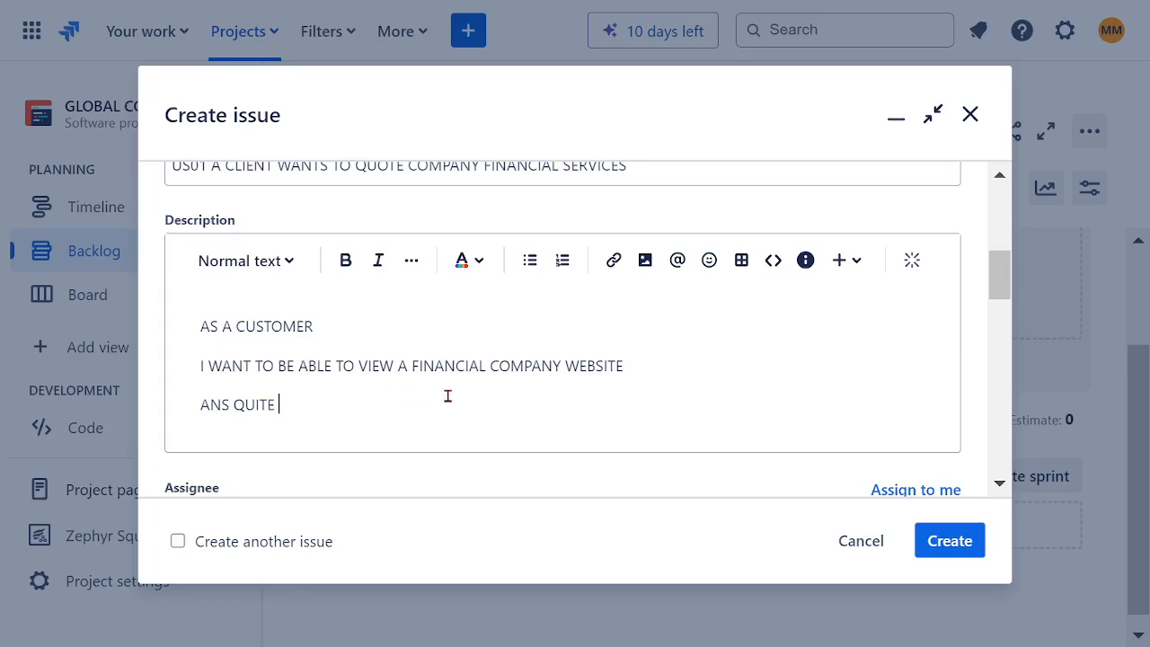
double_click(460, 366)
key("ctrl+c")
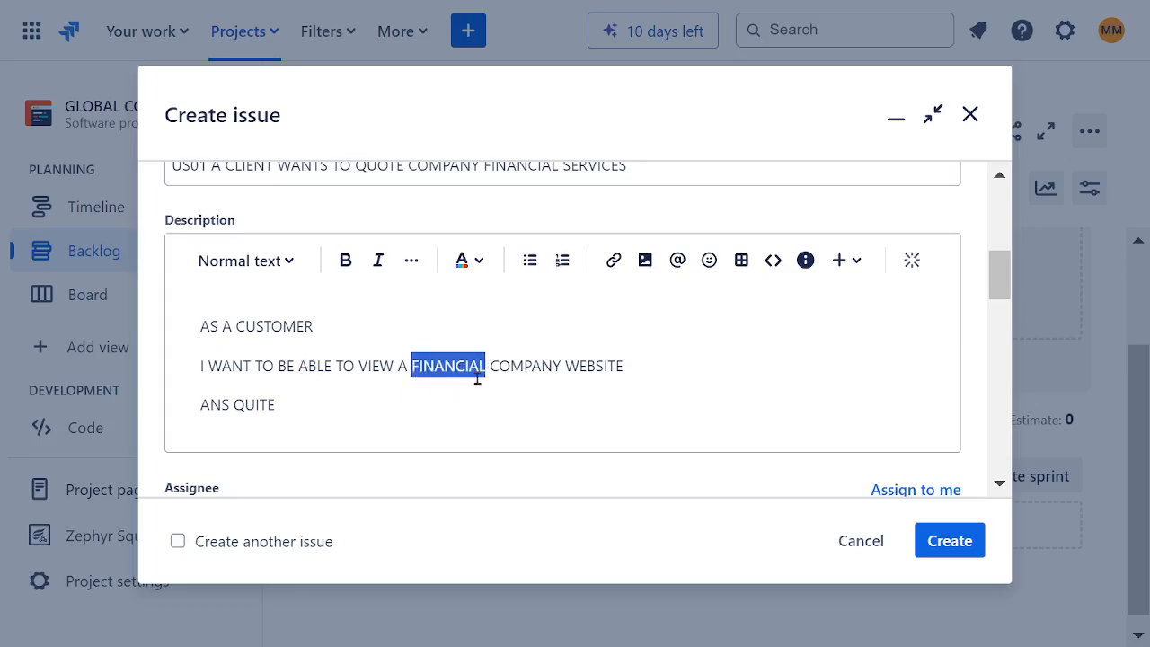
left_click(320, 408)
key("ctrl+v")
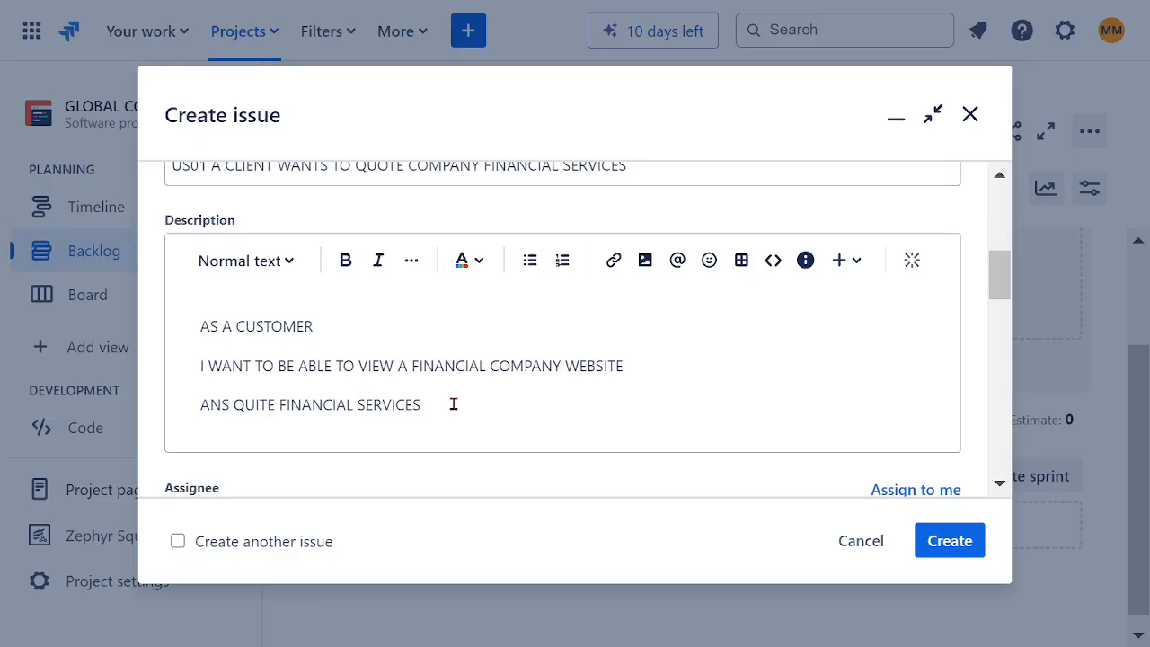
Step: Finish the description with a new line reading "SO THAT I CAN CREATE AN ACCOUNT"
key("Return")
type("SO THAT")
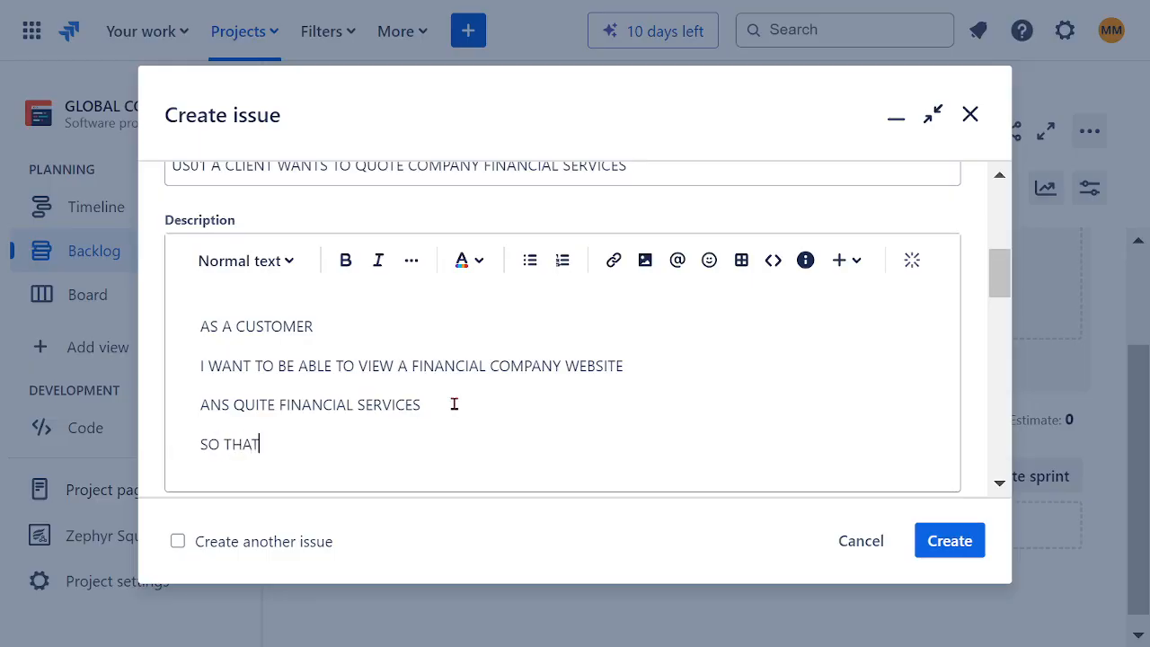
type(" I CAN CREATE AN")
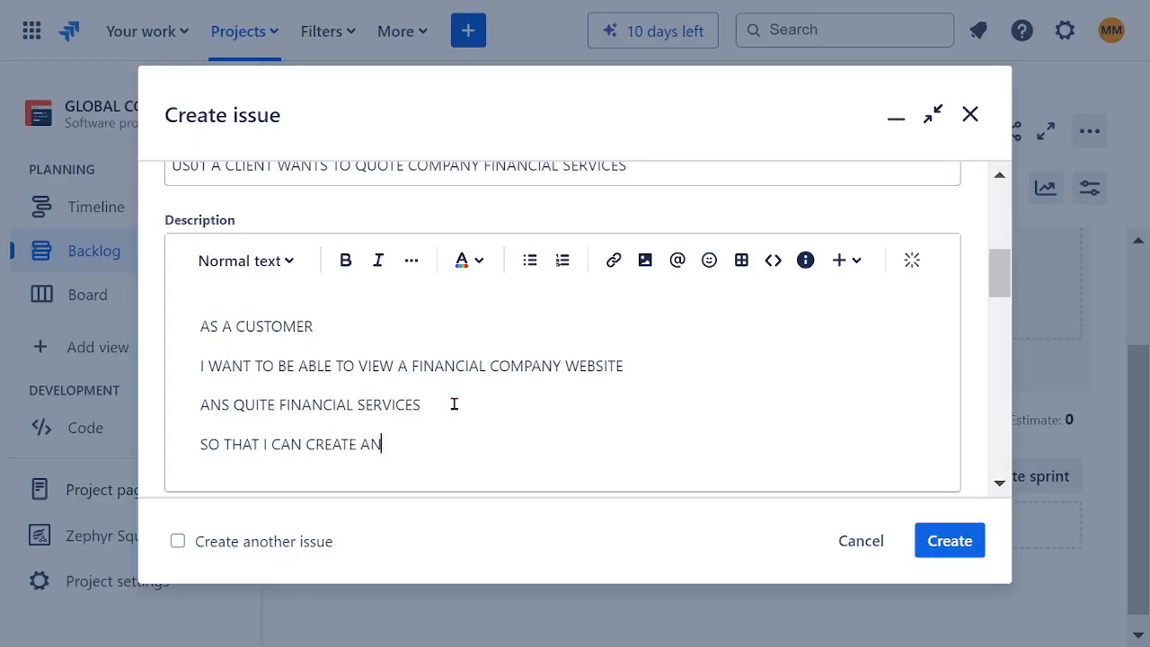
type(" ACCOUNT")
Step: Format all four lines of the US01 description as bold, dark red text
left_click_drag(473, 447, 167, 333)
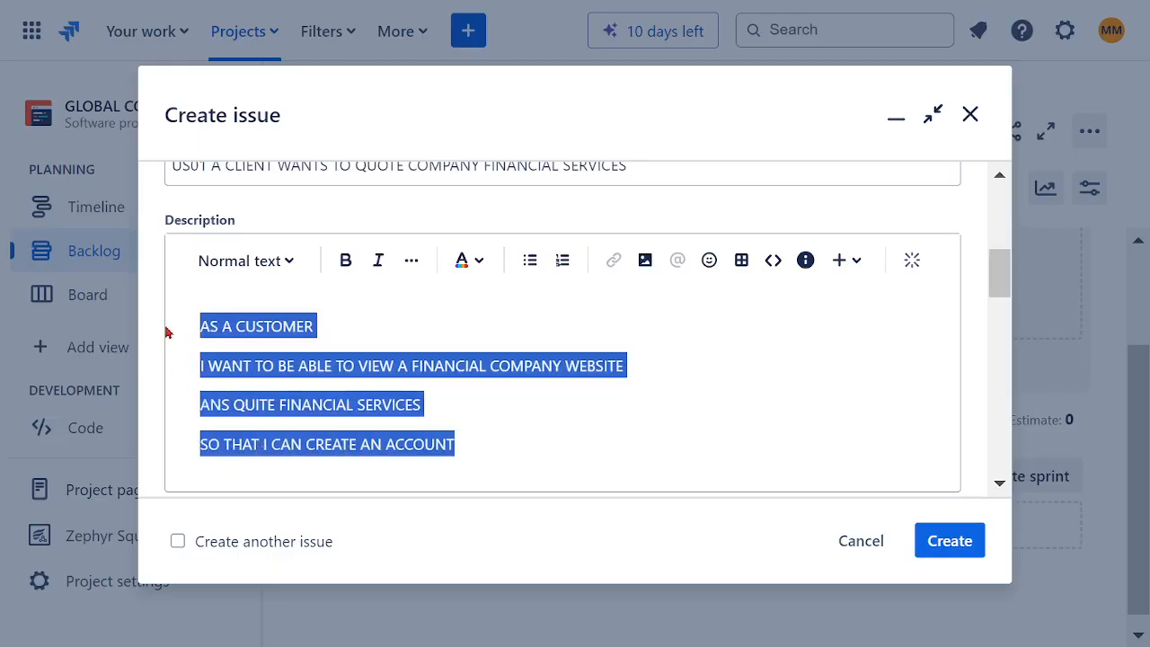
left_click(344, 265)
left_click(474, 273)
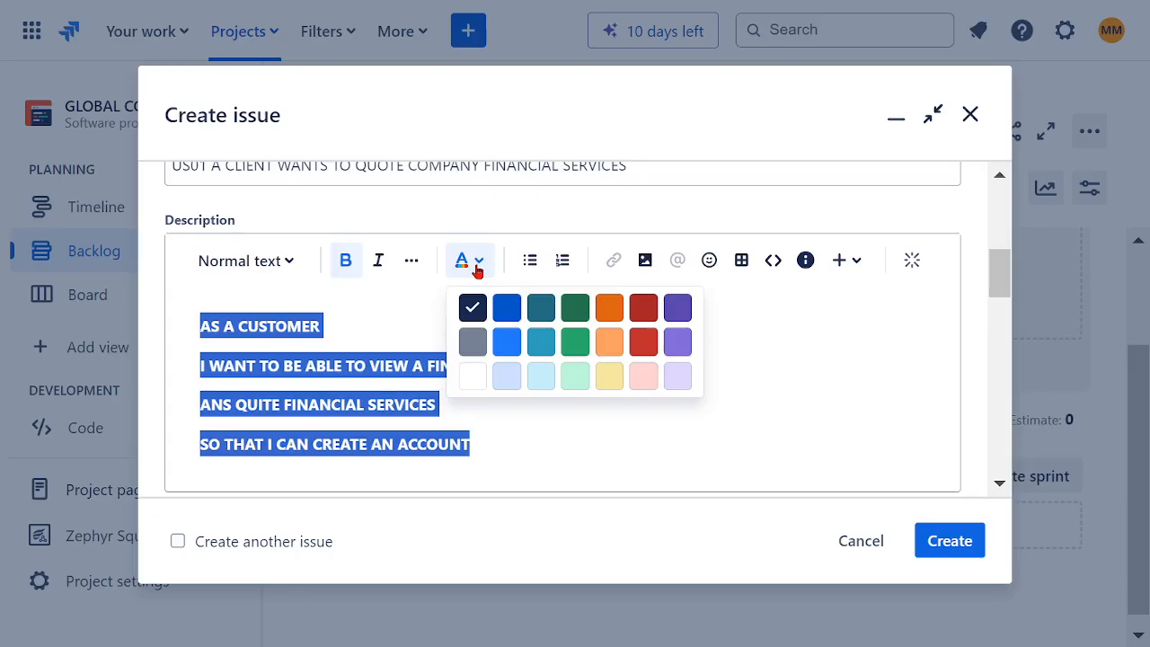
left_click(645, 310)
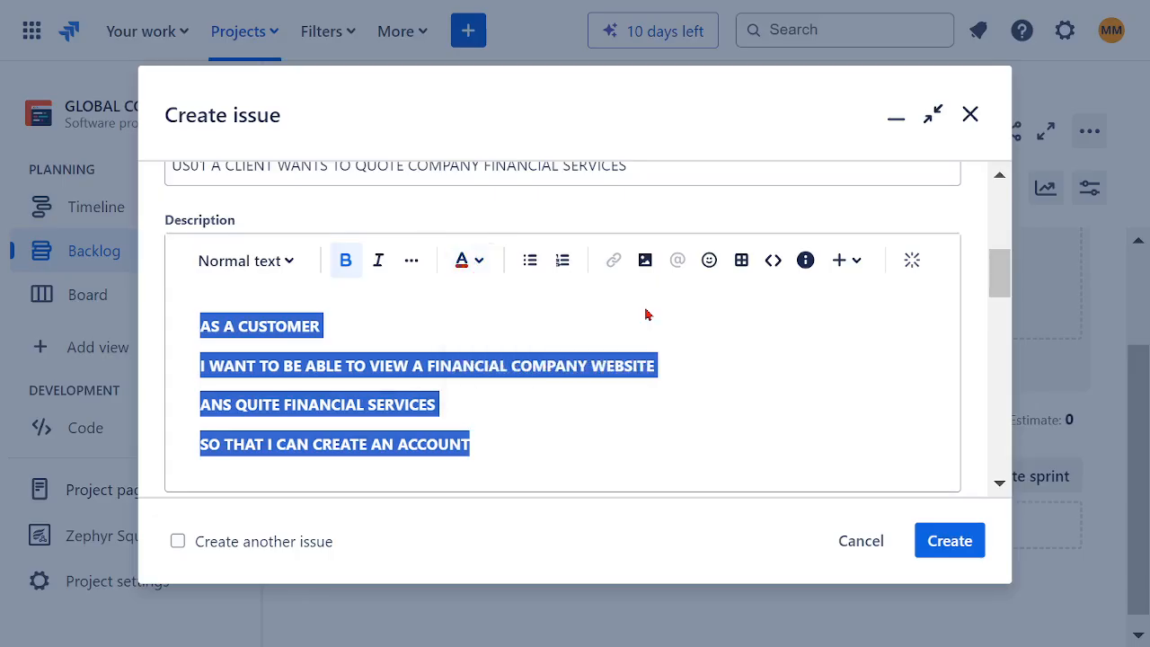
left_click(672, 384)
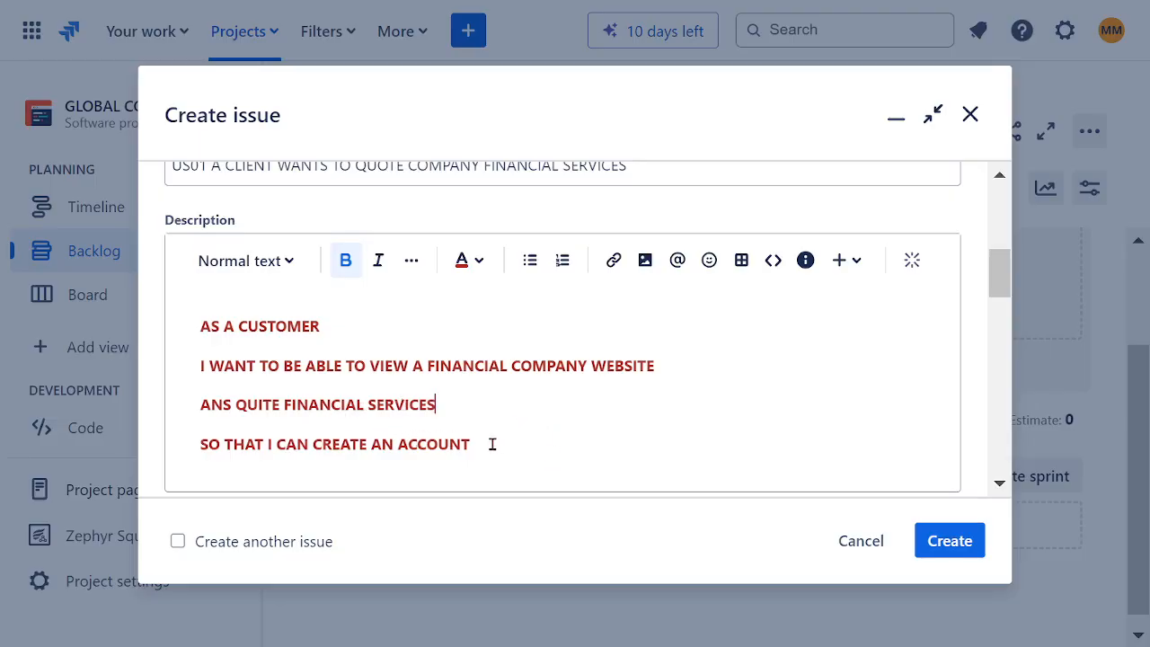
left_click_drag(492, 444, 200, 327)
left_click(593, 394)
Step: Assign the US01 story to your own account
scroll(637, 378, "down", 1)
scroll(637, 378, "down", 2)
left_click(357, 295)
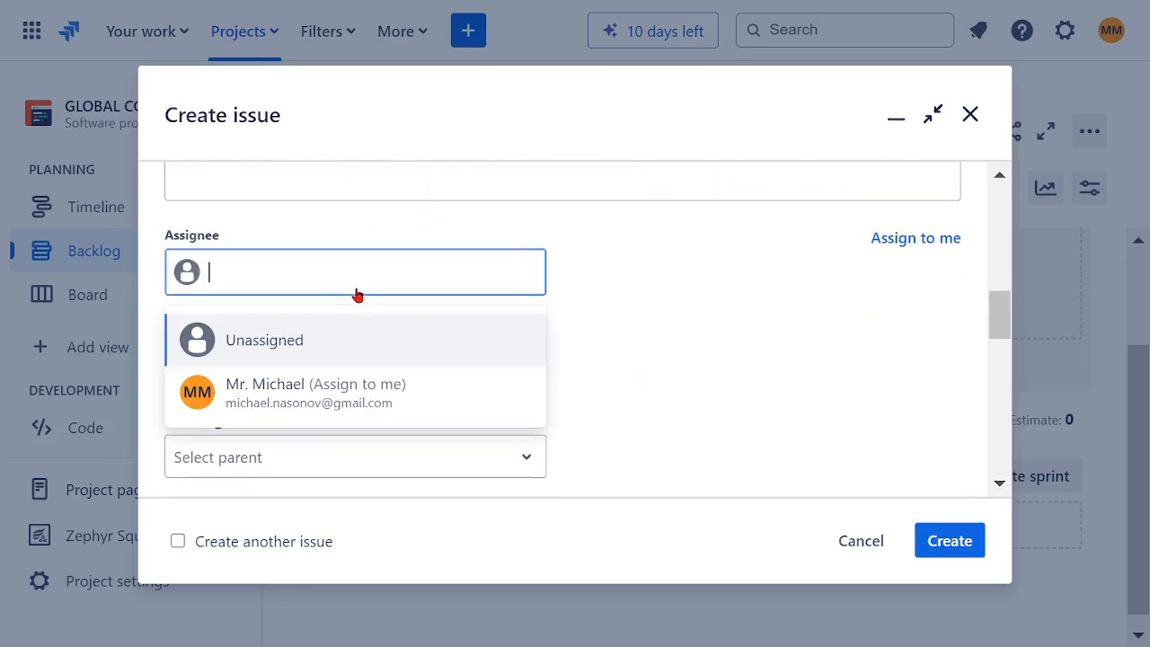
left_click(304, 380)
Step: Find EP01 among the available epics and set it as the parent of the US01 story
scroll(719, 363, "down", 2)
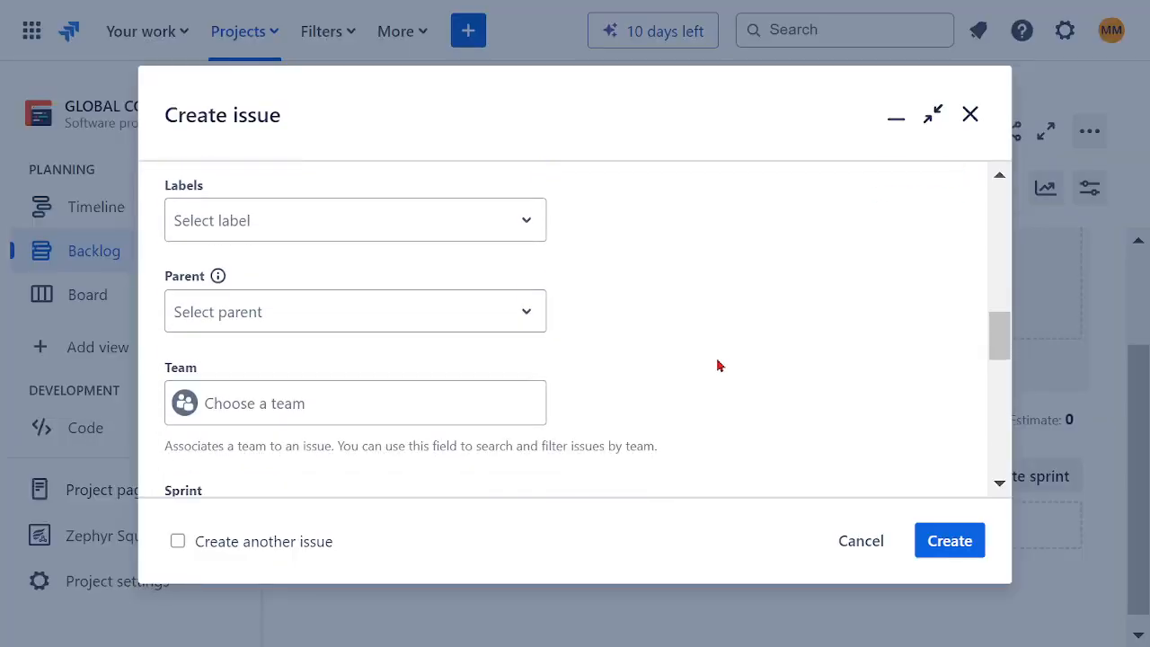
left_click(283, 321)
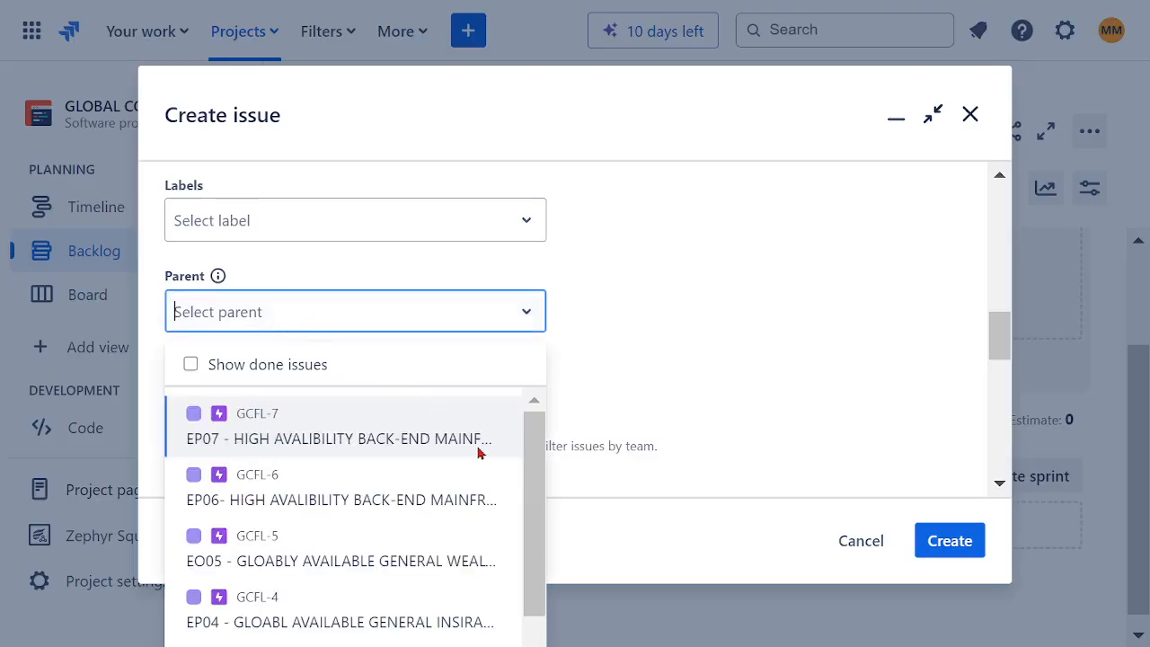
left_click_drag(533, 453, 523, 592)
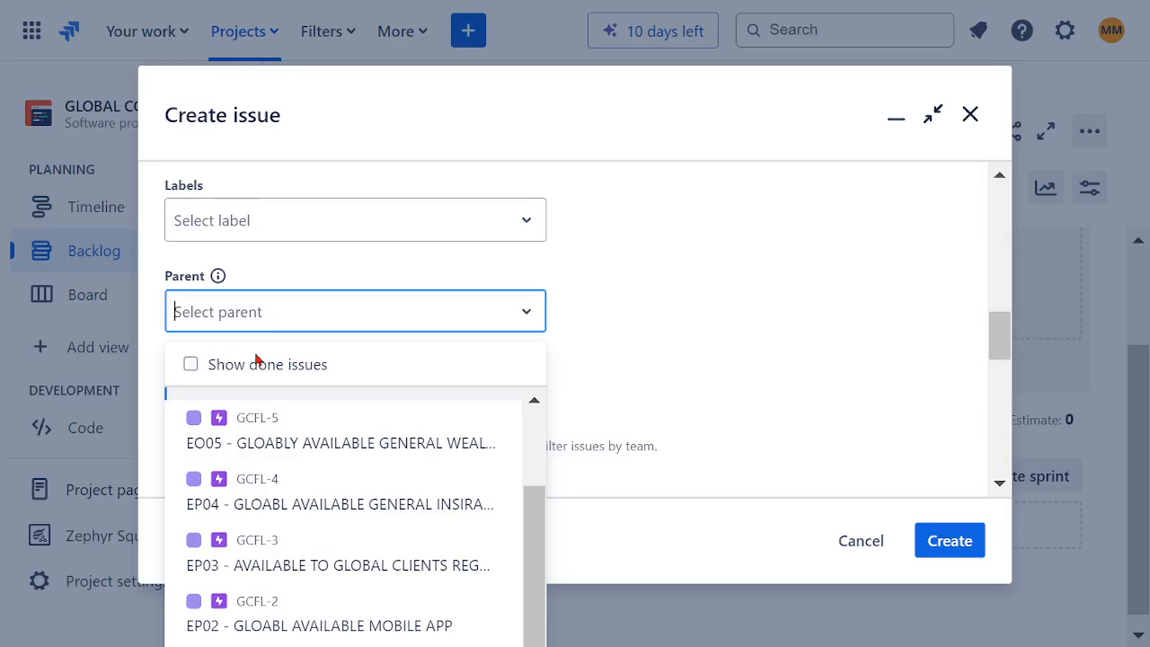
type("EP")
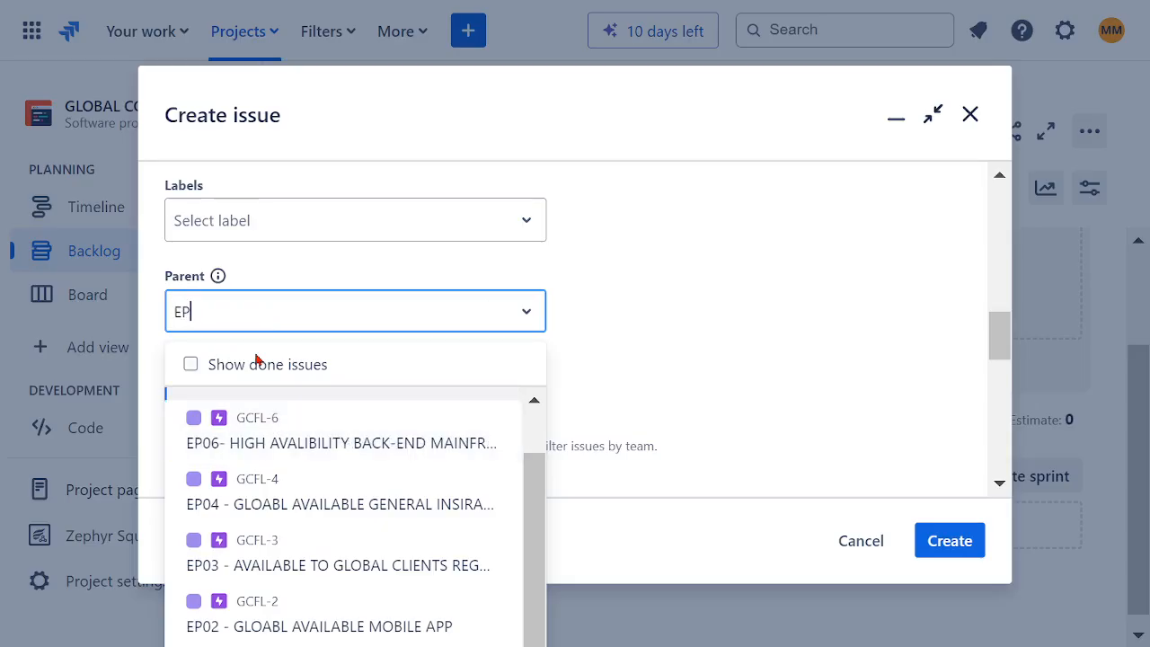
type("01")
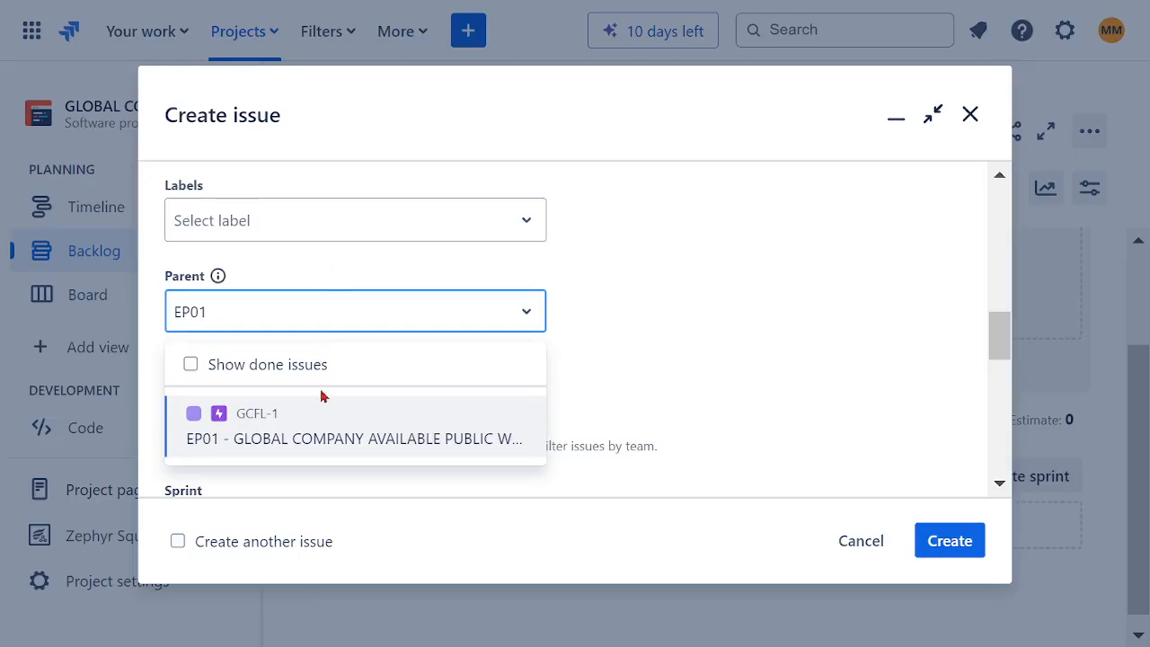
left_click(290, 439)
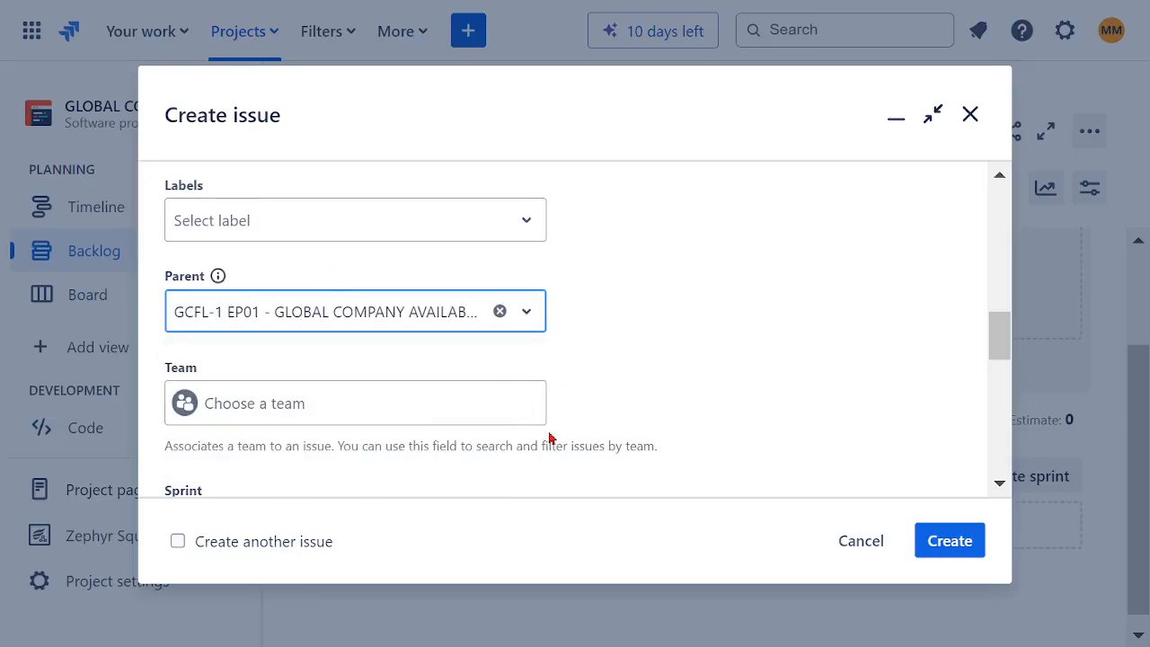
Step: Set the US01 team to SOFTWARE ASSURANCE TEAM and the story point estimate to 5, leaving the sprint empty
left_click(309, 415)
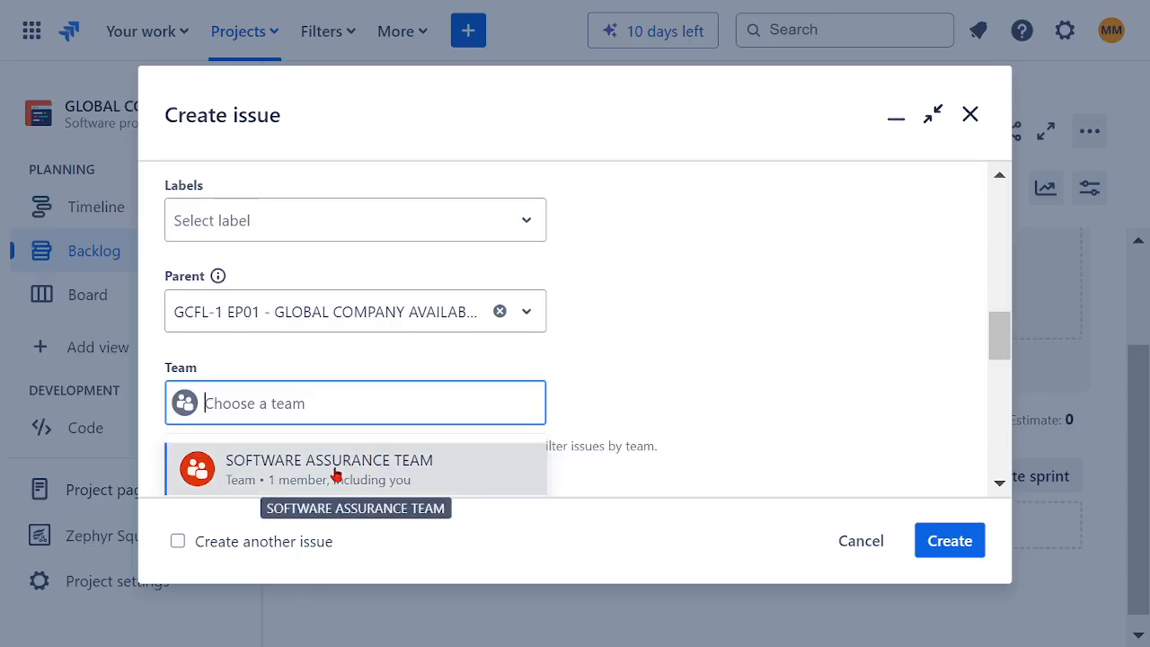
left_click(334, 475)
scroll(680, 331, "down", 3)
left_click(349, 239)
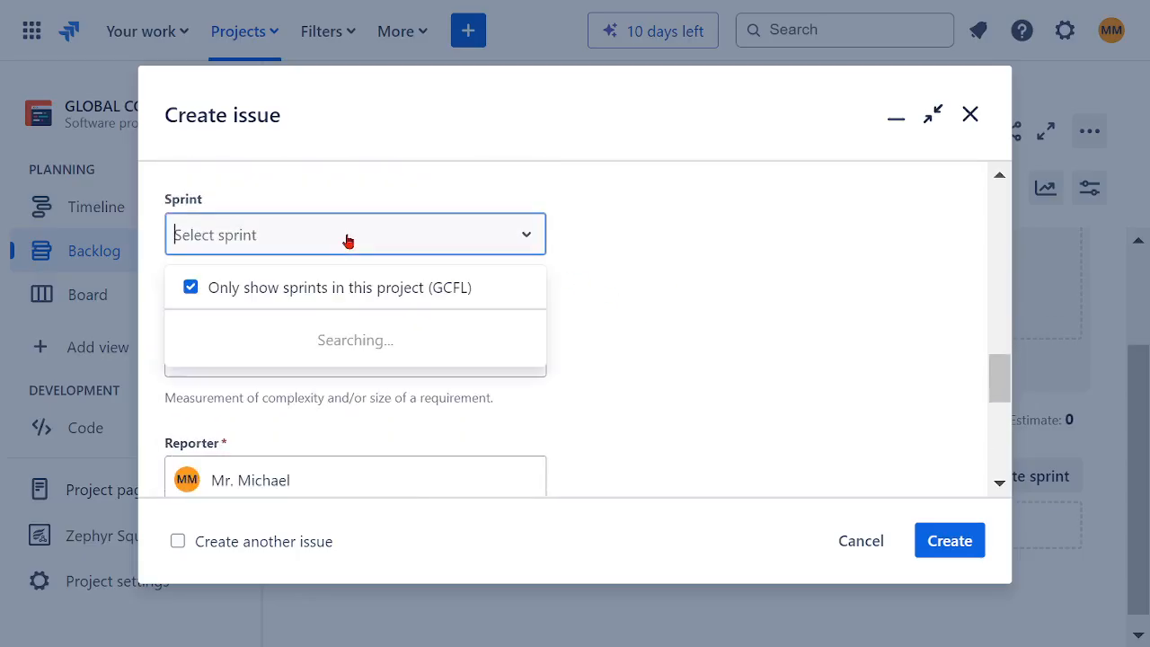
left_click(666, 336)
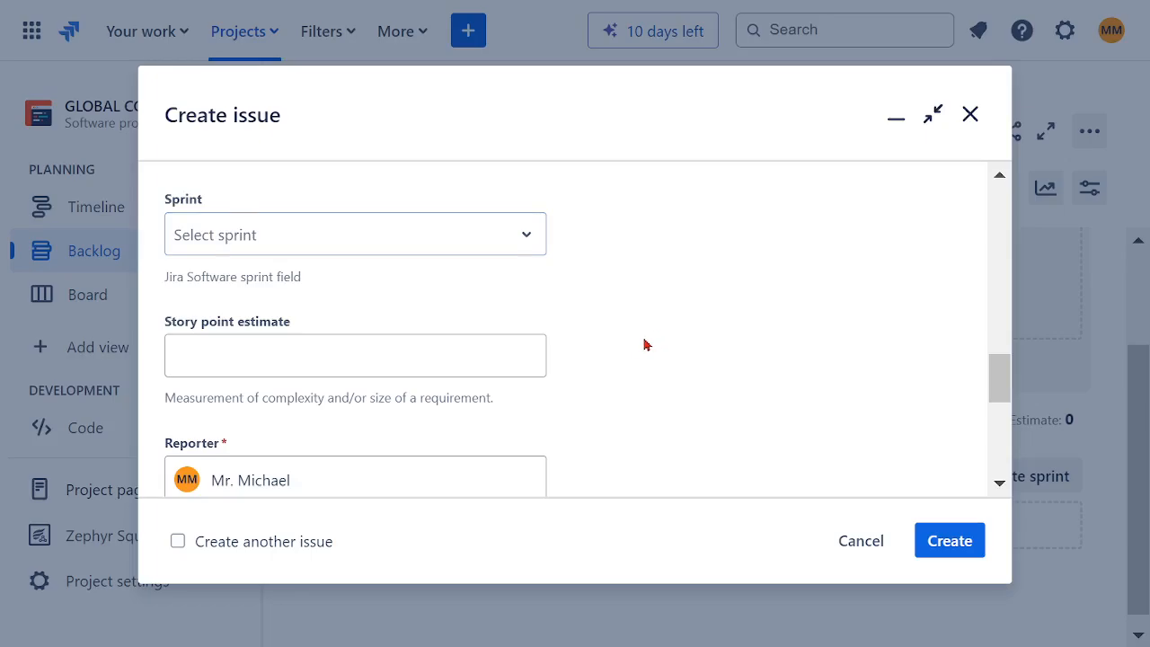
left_click(327, 360)
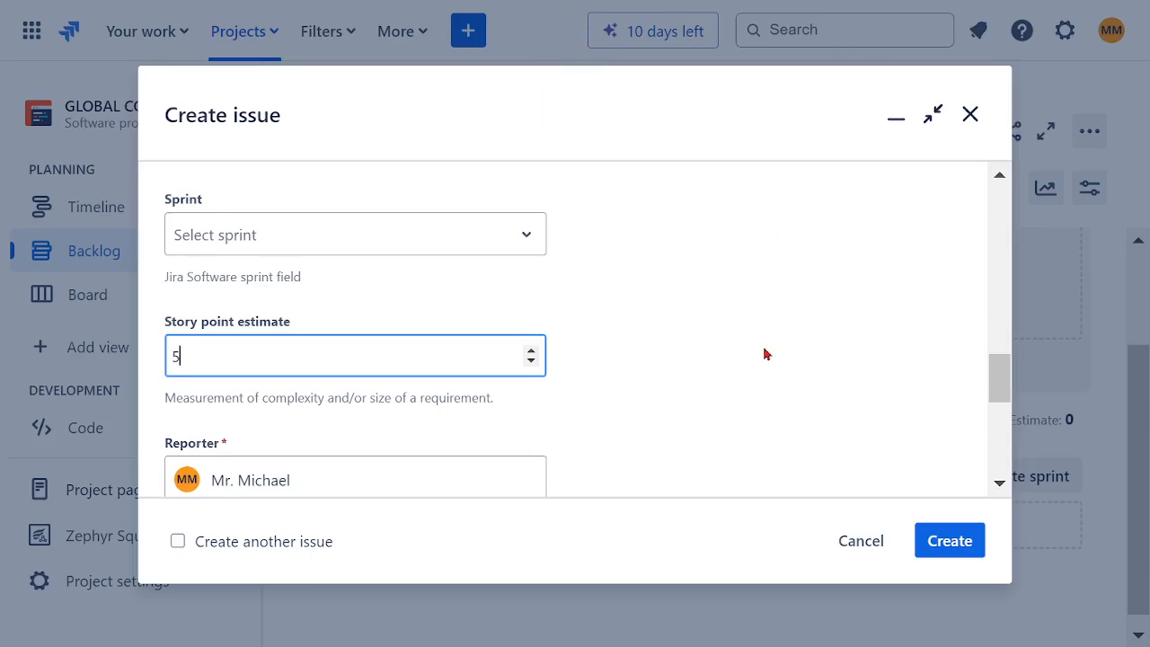
Step: Create the US01 story with the remaining fields at their defaults and dismiss the confirmation notice
scroll(766, 354, "down", 3)
scroll(688, 403, "down", 2)
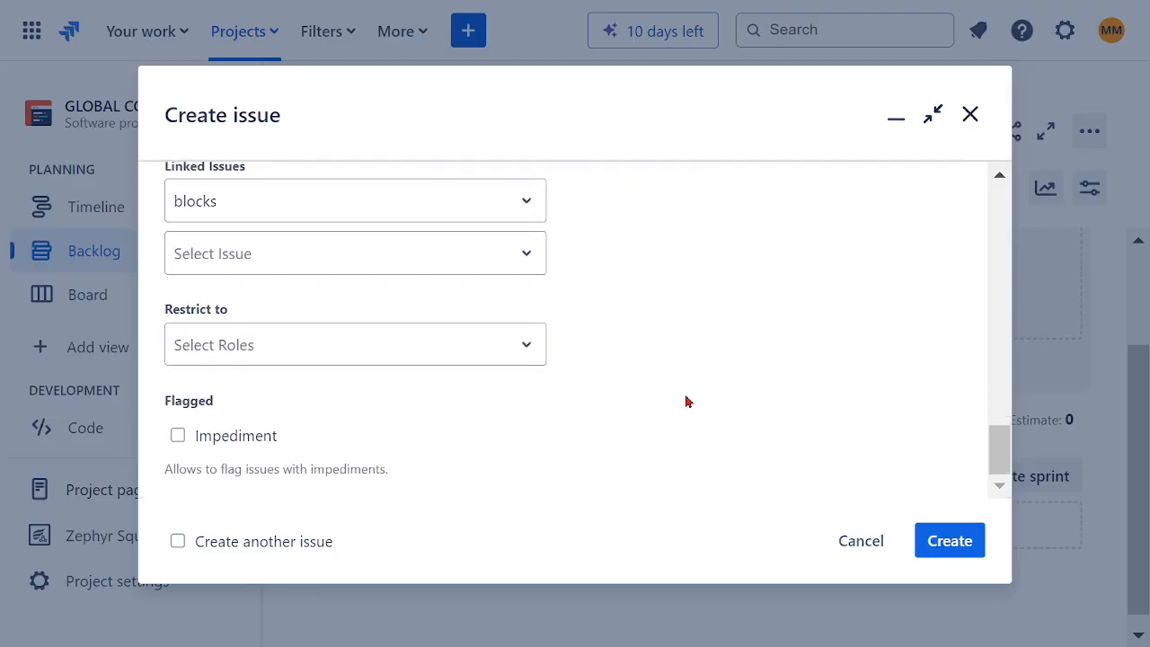
left_click(948, 542)
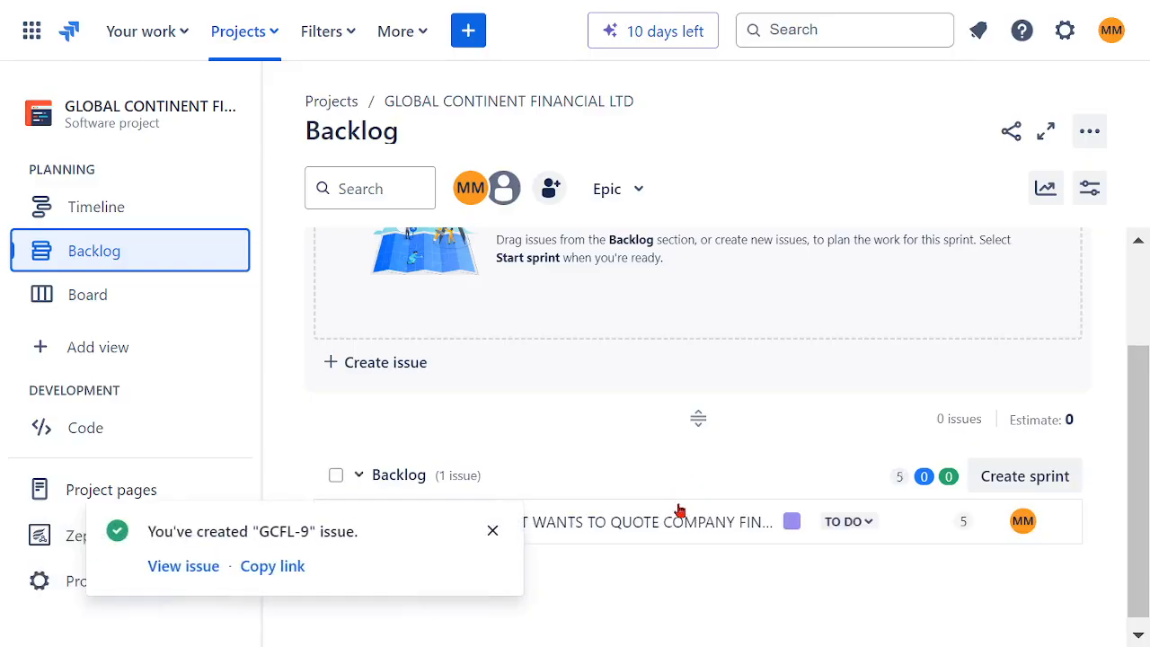
left_click(493, 531)
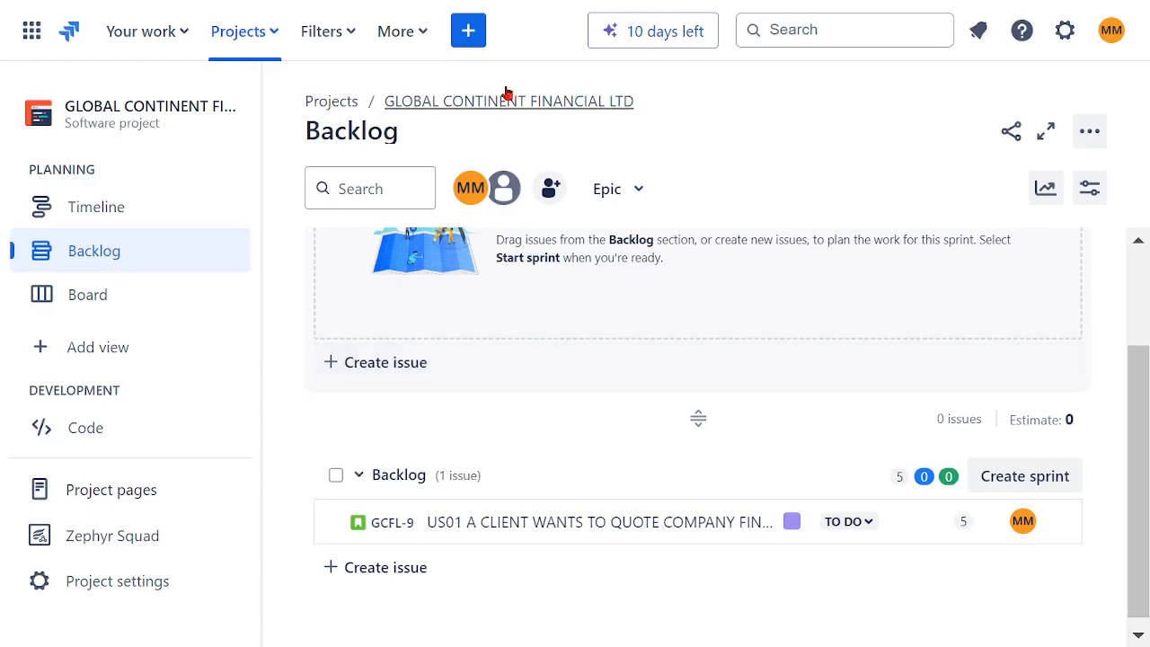
Step: Start a new Story issue with the summary "US02 - CLIENT WANTS TO CREATE AN ACCOUNT"
left_click(469, 31)
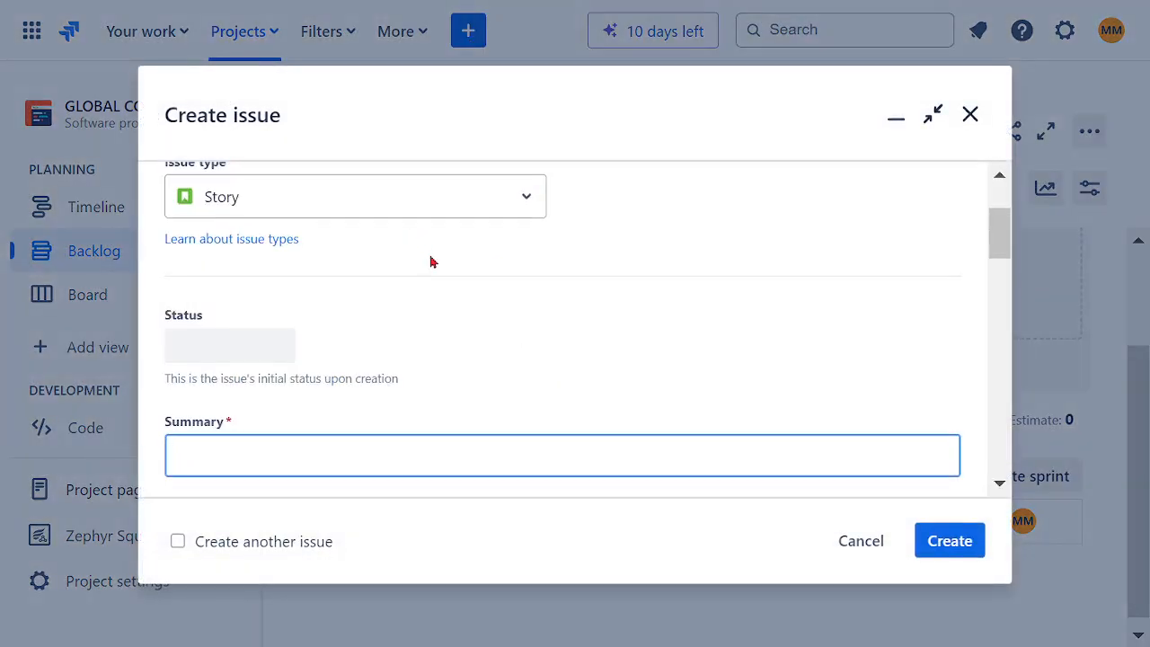
scroll(604, 307, "up", 2)
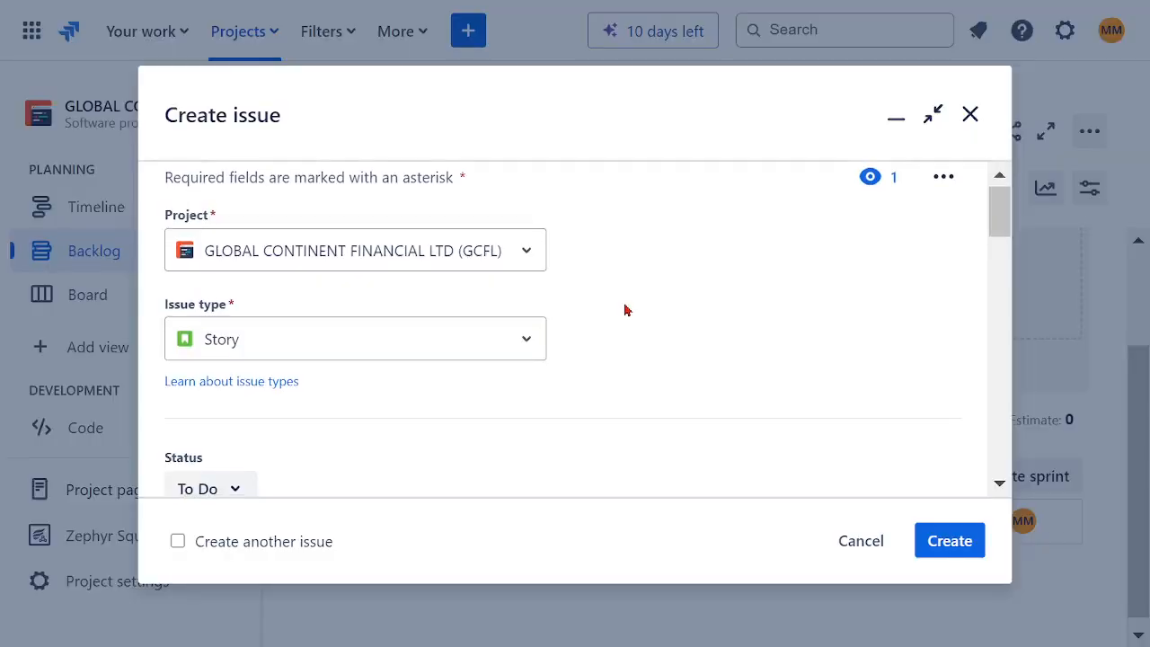
scroll(623, 311, "down", 2)
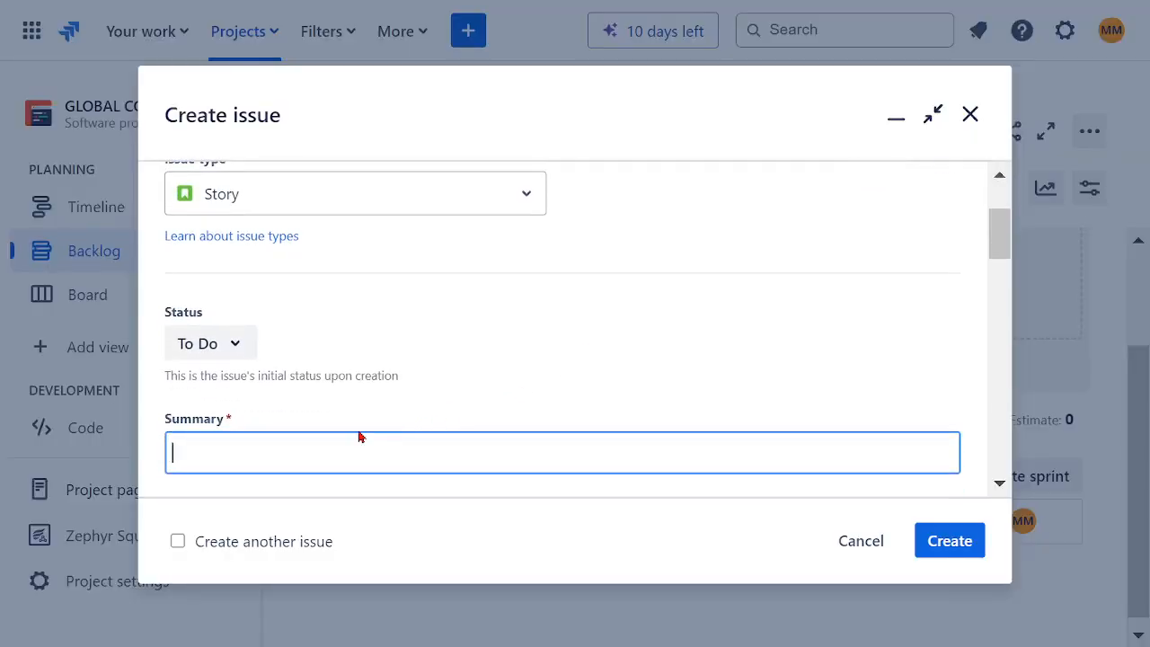
type("US02 - CLIENT")
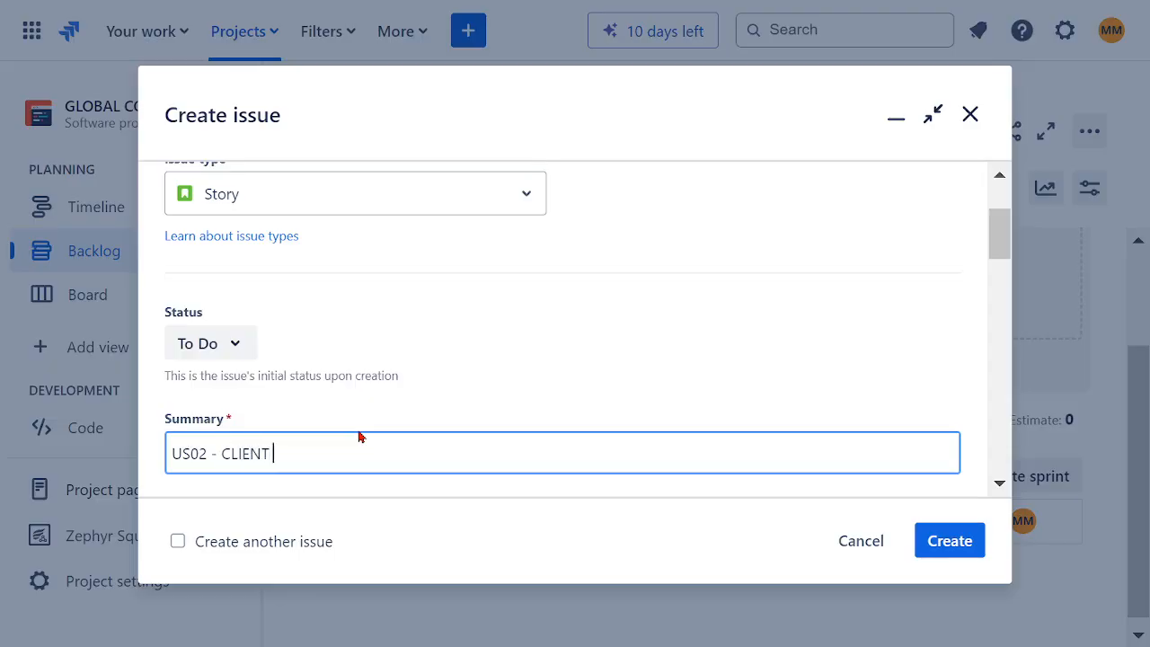
type(" WANTS TO CREATE ")
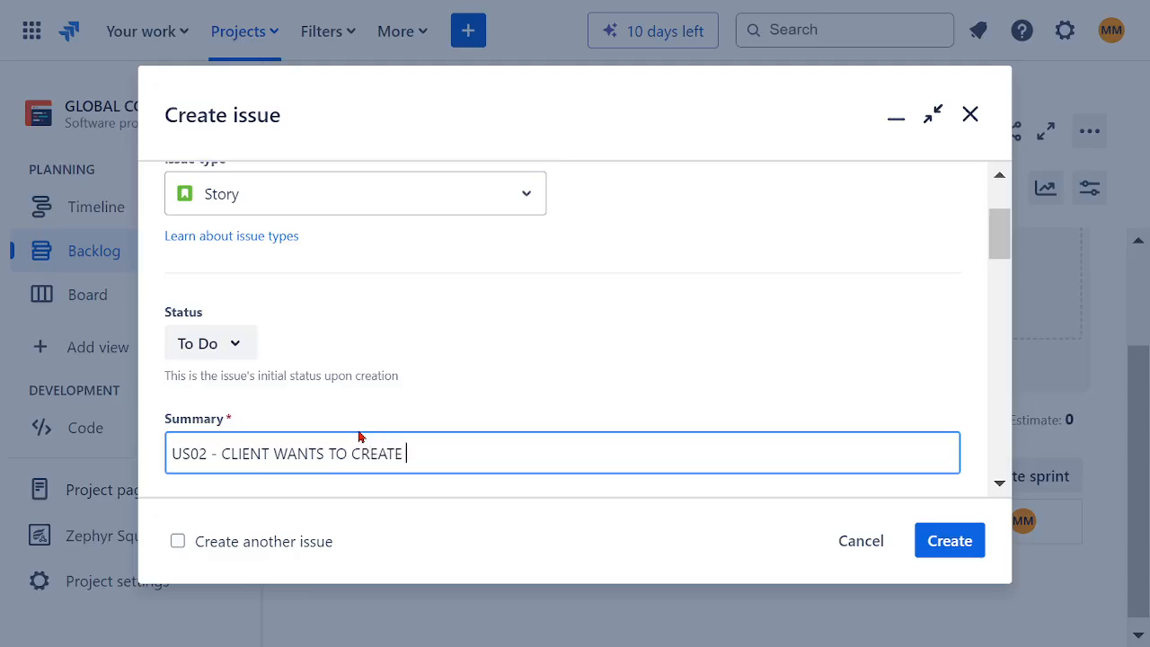
type("AN ACCOUNT")
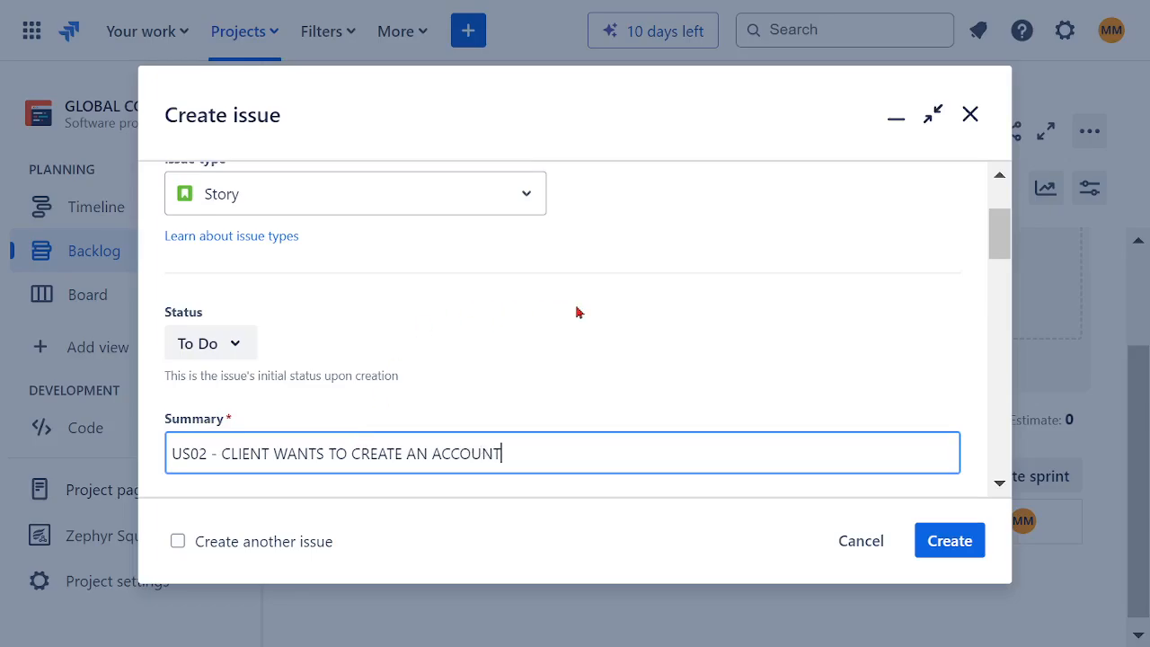
Step: Begin the US02 description with the line "AS A CUSTOMER", followed by a new line
scroll(578, 311, "down", 2)
left_click_drag(510, 311, 219, 309)
left_click(339, 458)
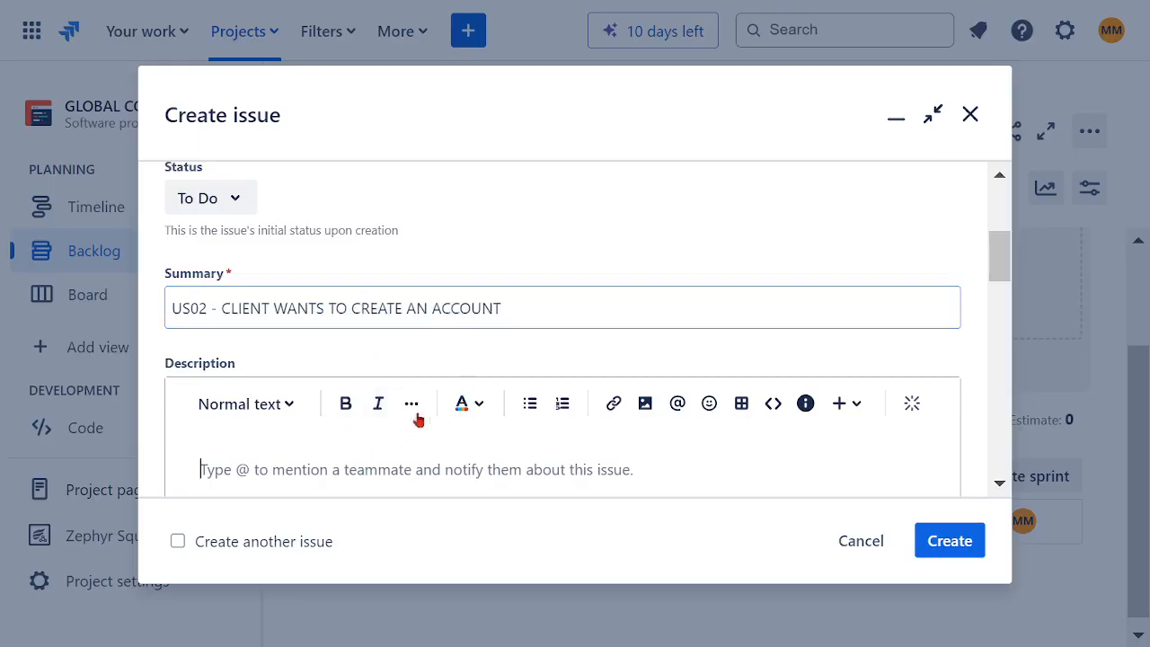
scroll(444, 427, "down", 3)
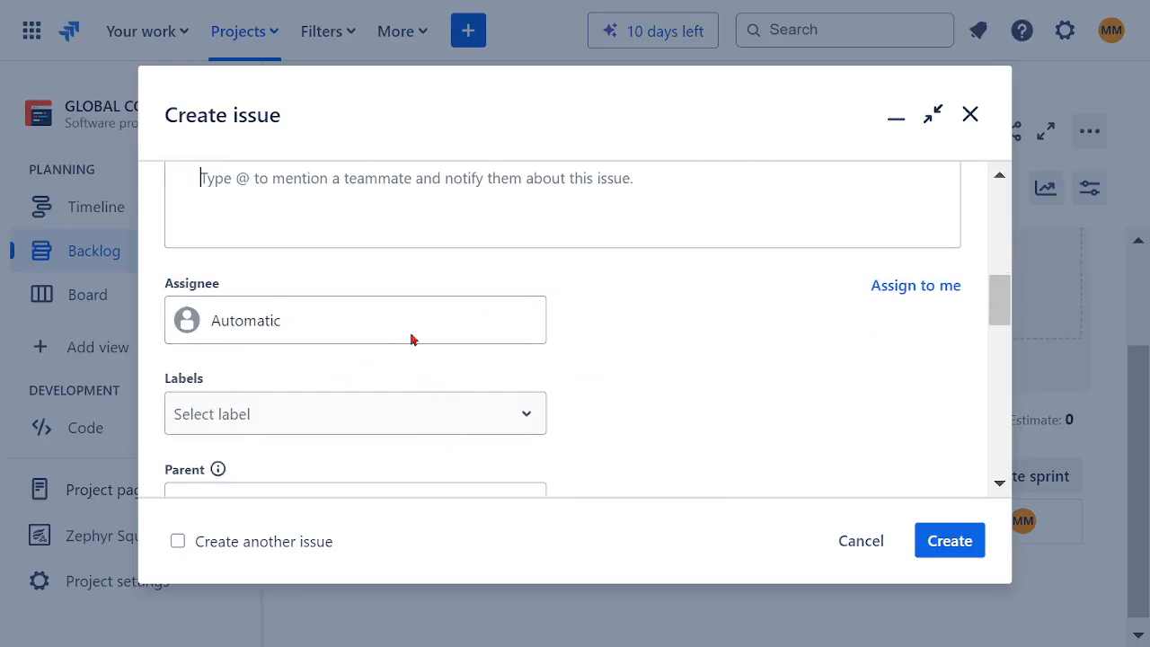
scroll(413, 334, "up", 3)
type("AS ")
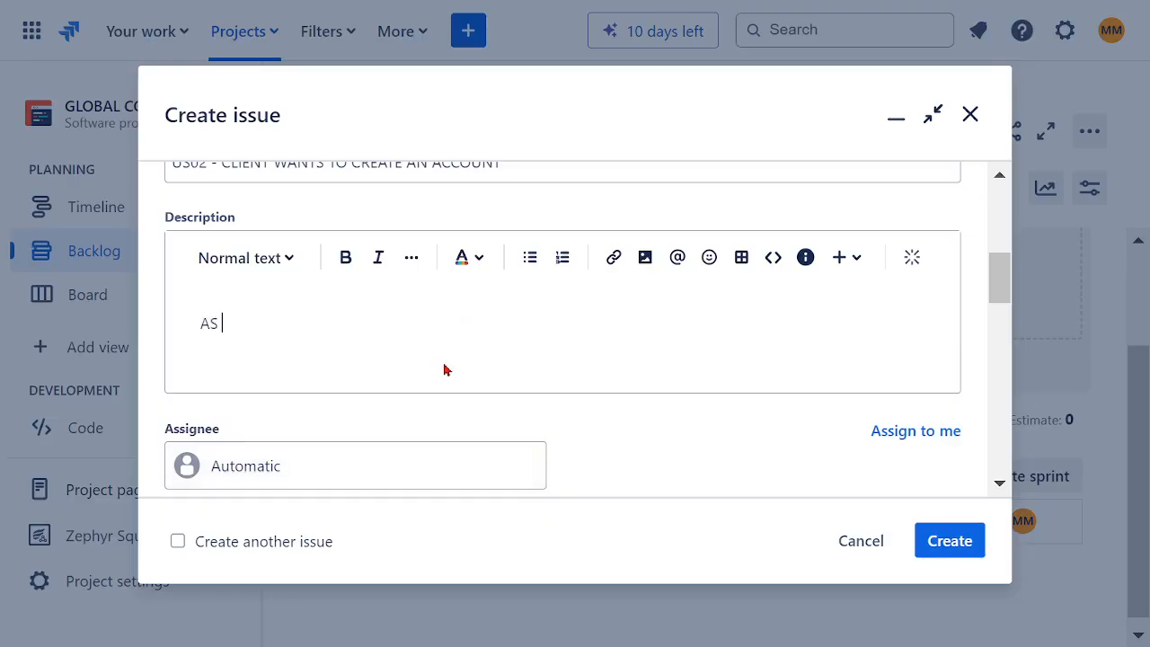
type("A CUSTOMER")
key("Return")
Step: Add the description line "I WANT TO BE ABLE TO CREATE AN ACCOUNT", followed by a new line
type("I WA")
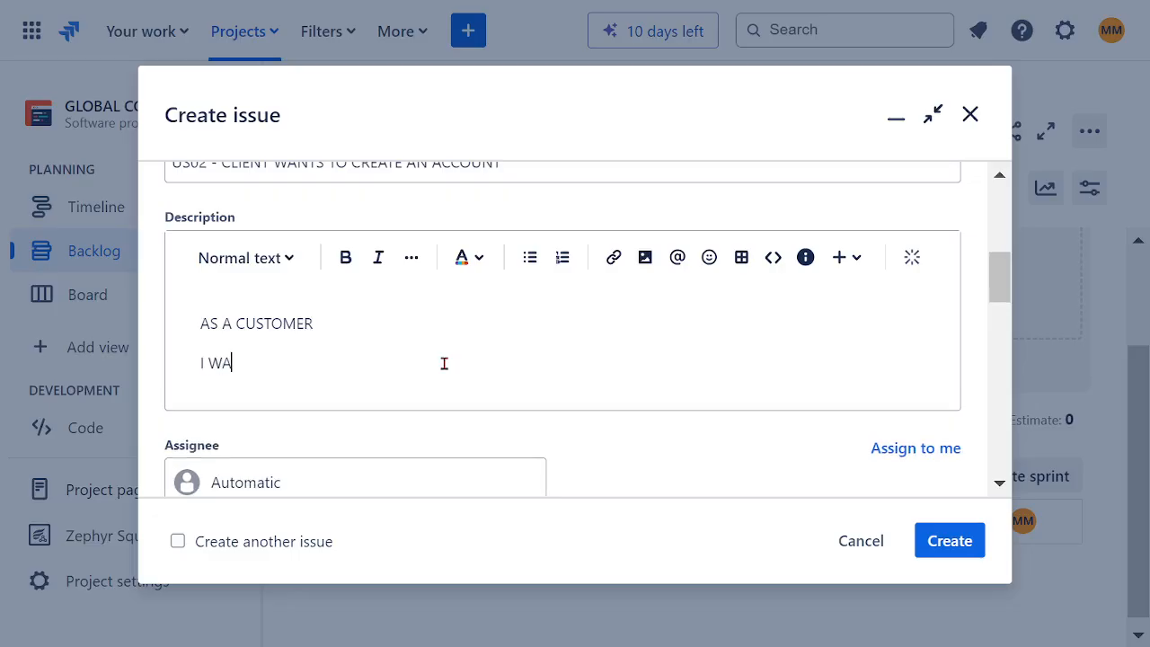
type("NT TO BE ABLE TO ")
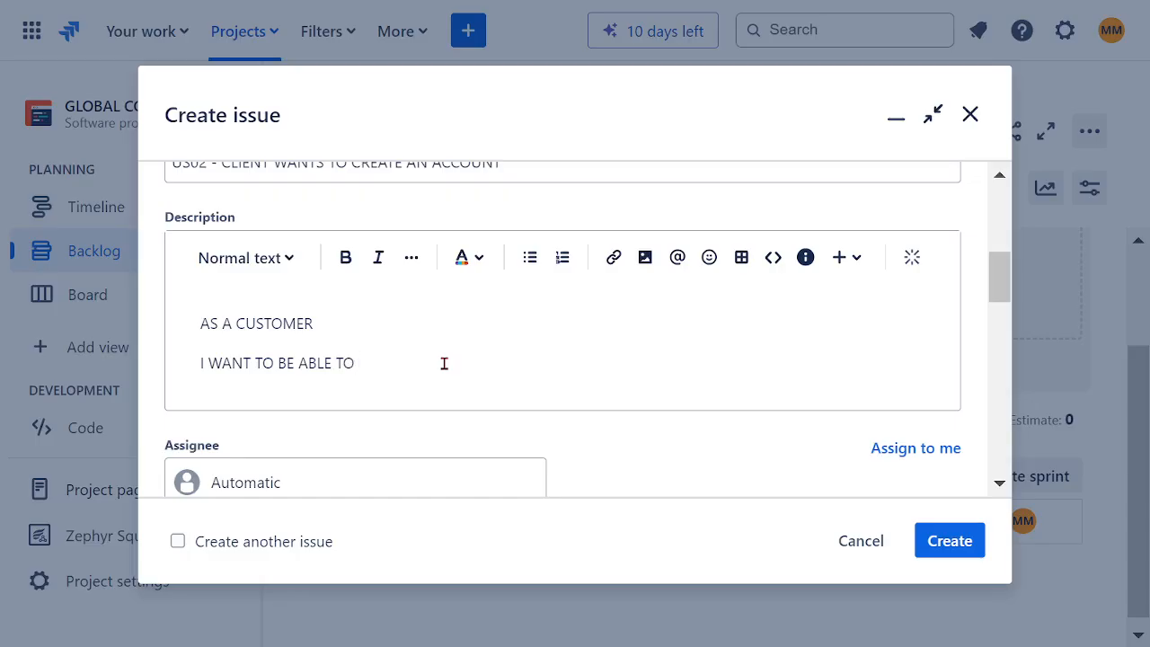
type("CREATE AN ACCOUNT")
key("Return")
Step: Finish the US02 description with the line "SO THAT I AM ABLE TO LOGIN FOR SERVICES"
type("SO THAT")
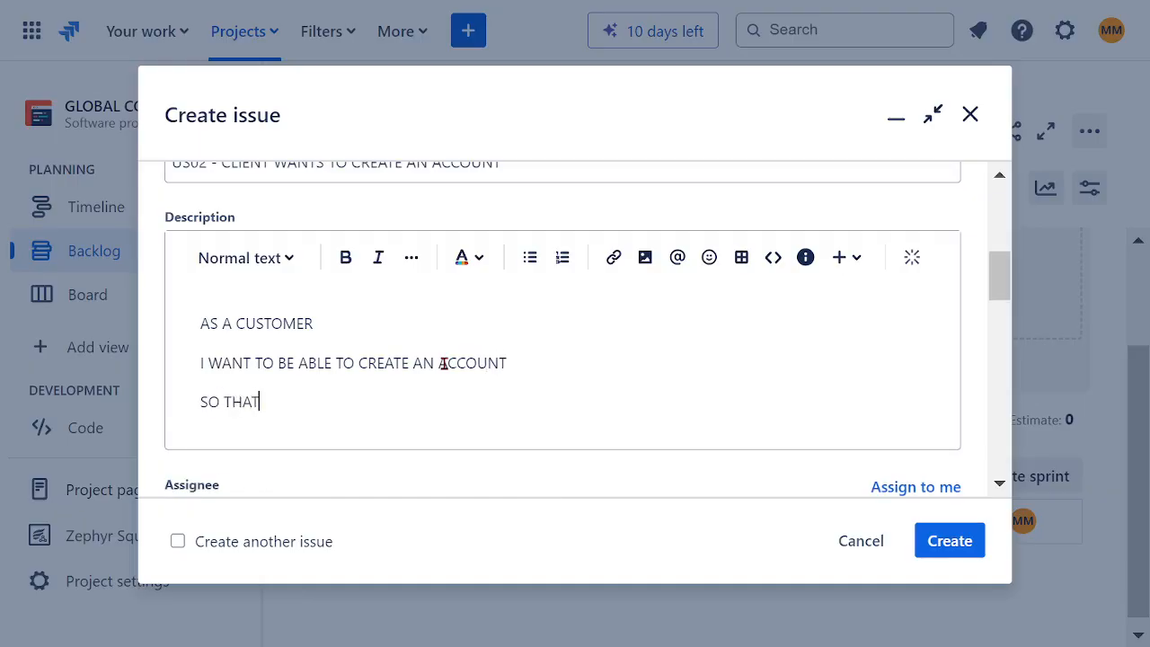
type(" I AM ABLE TO LO")
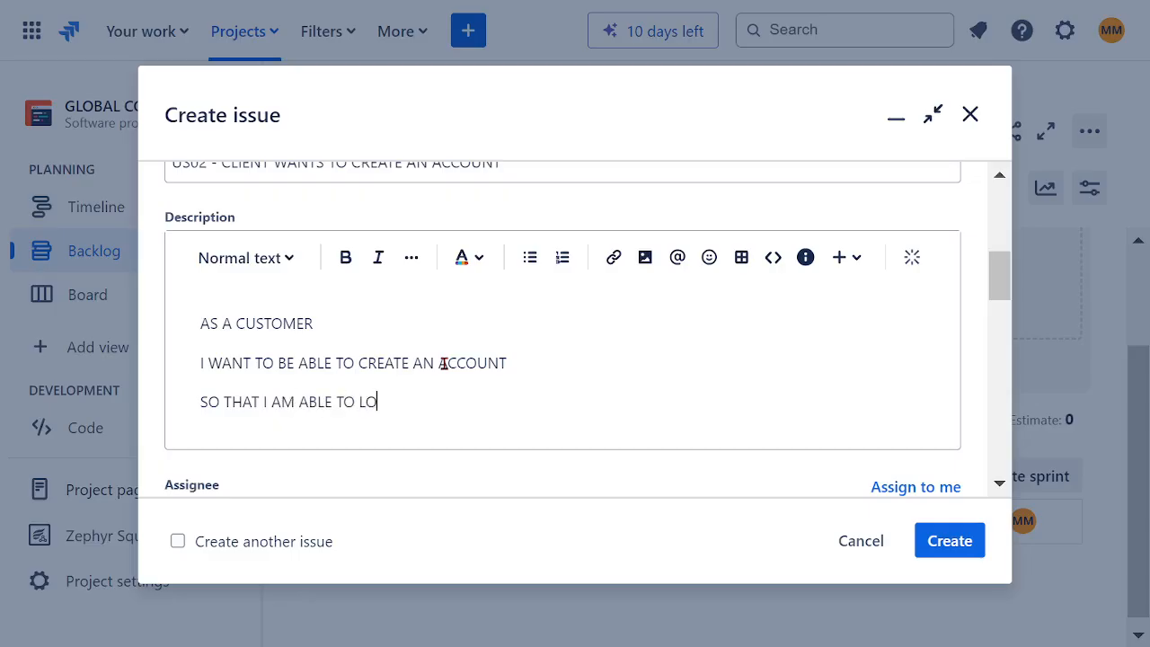
type("GIN FOR SERVICES")
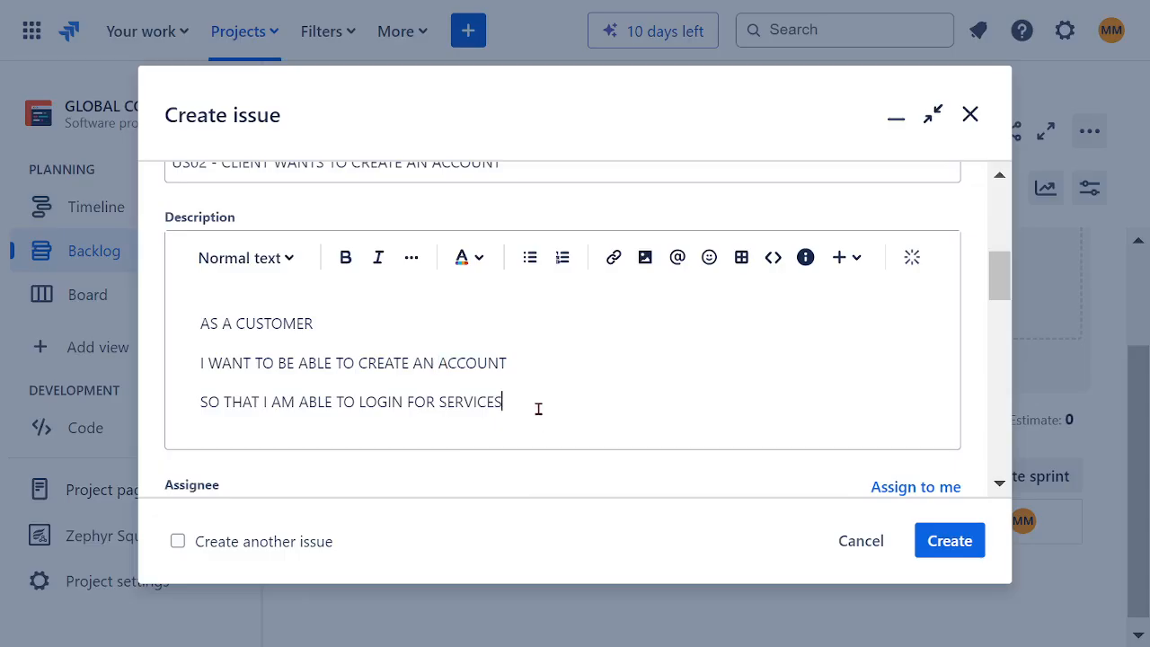
Step: Format all three lines of the US02 description as bold, dark red text
left_click_drag(536, 405, 133, 329)
left_click(345, 258)
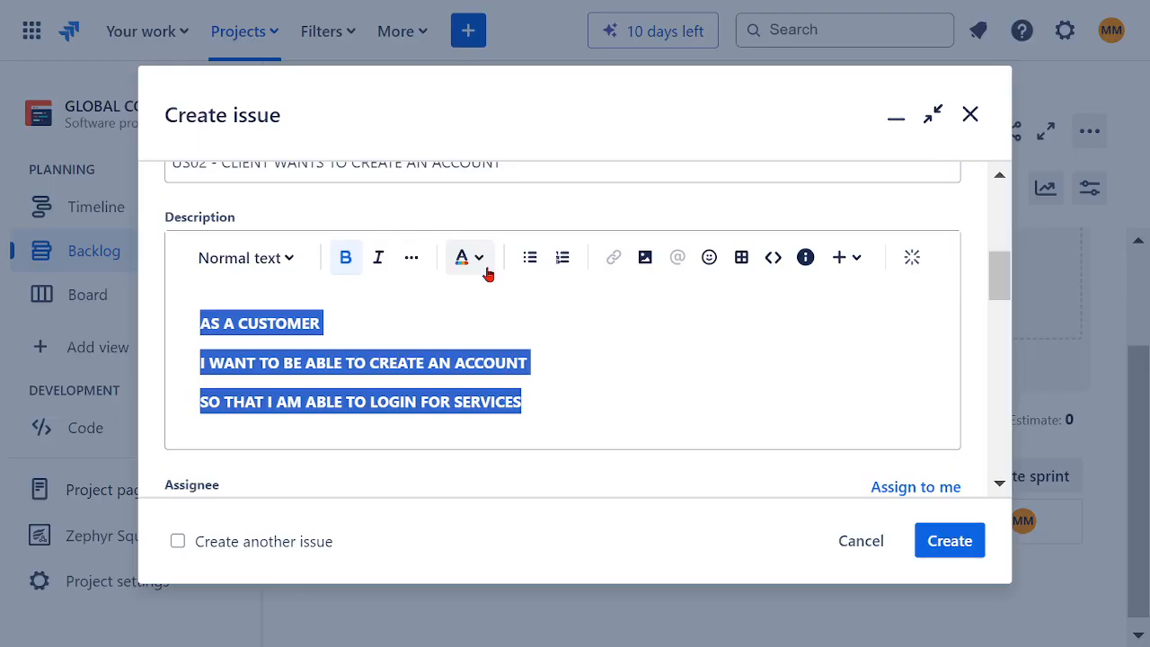
left_click(486, 266)
left_click(644, 310)
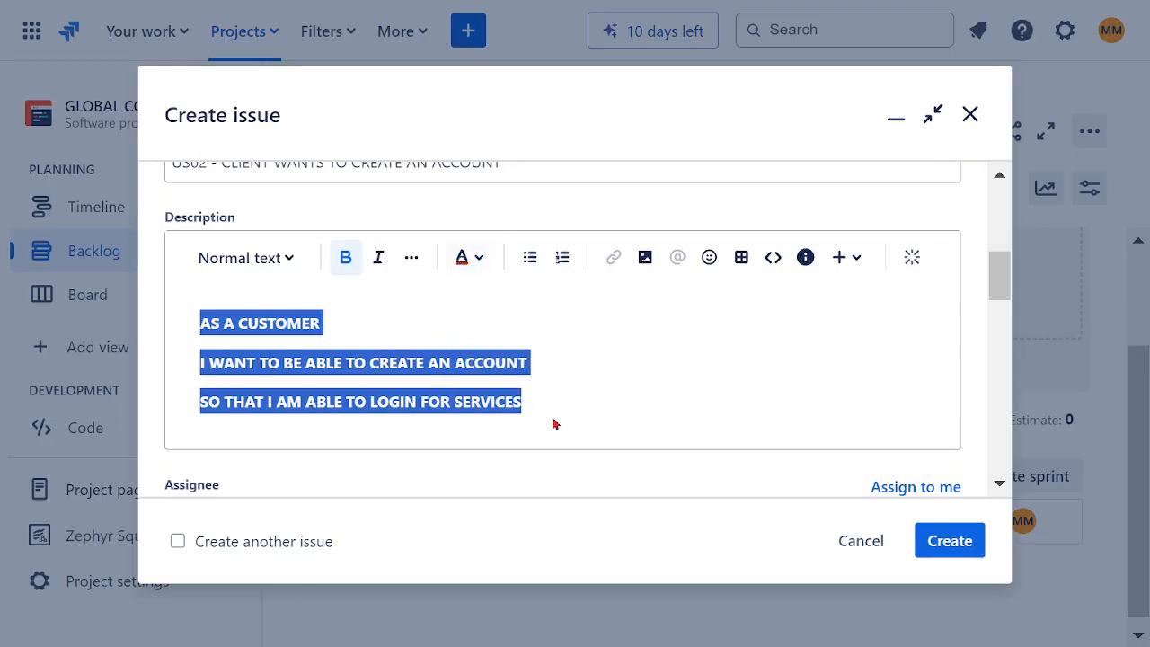
left_click(413, 332)
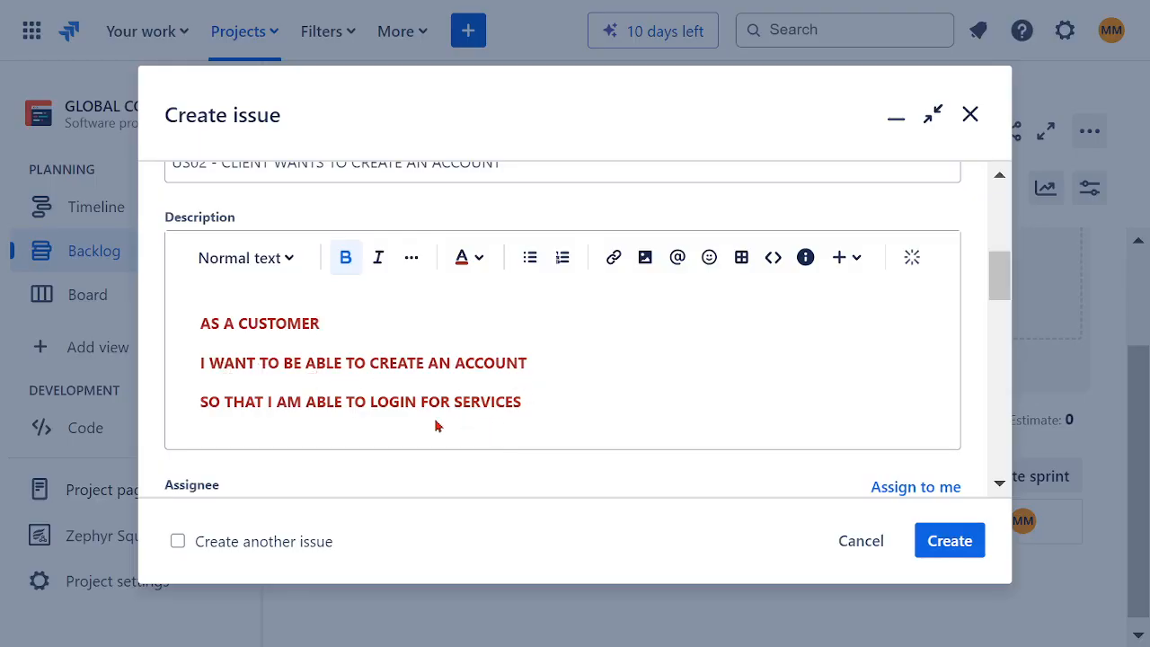
Step: Assign the US02 story to your own account and set its team to SOFTWARE ASSURANCE TEAM
scroll(537, 388, "down", 3)
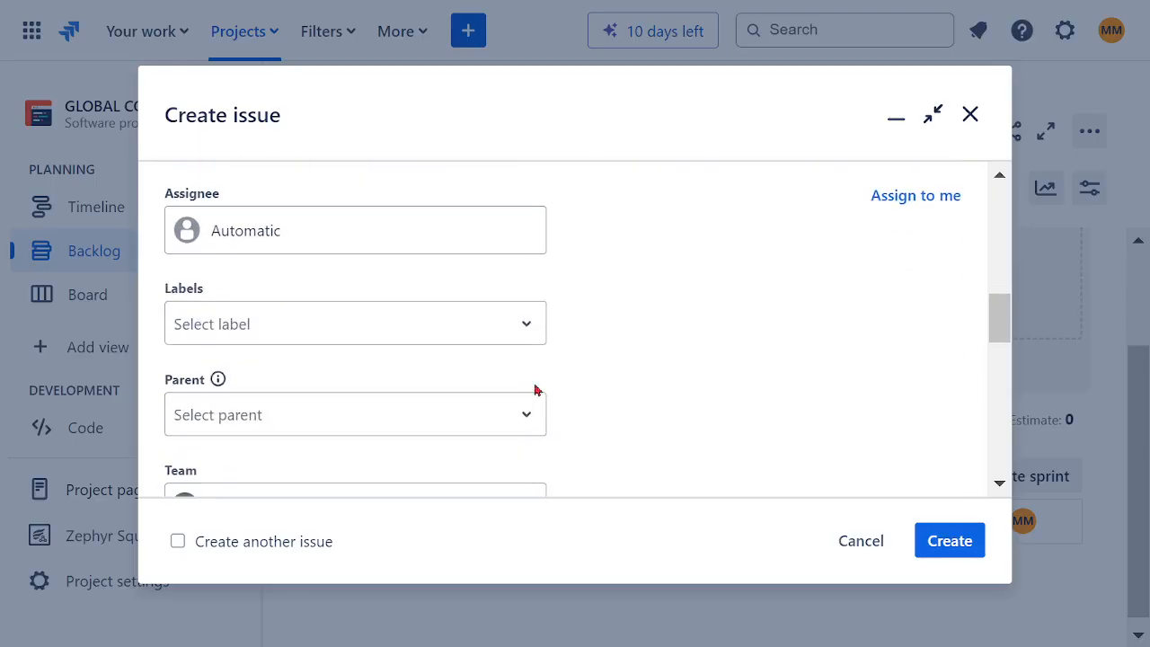
left_click(277, 232)
left_click(350, 345)
scroll(602, 343, "down", 2)
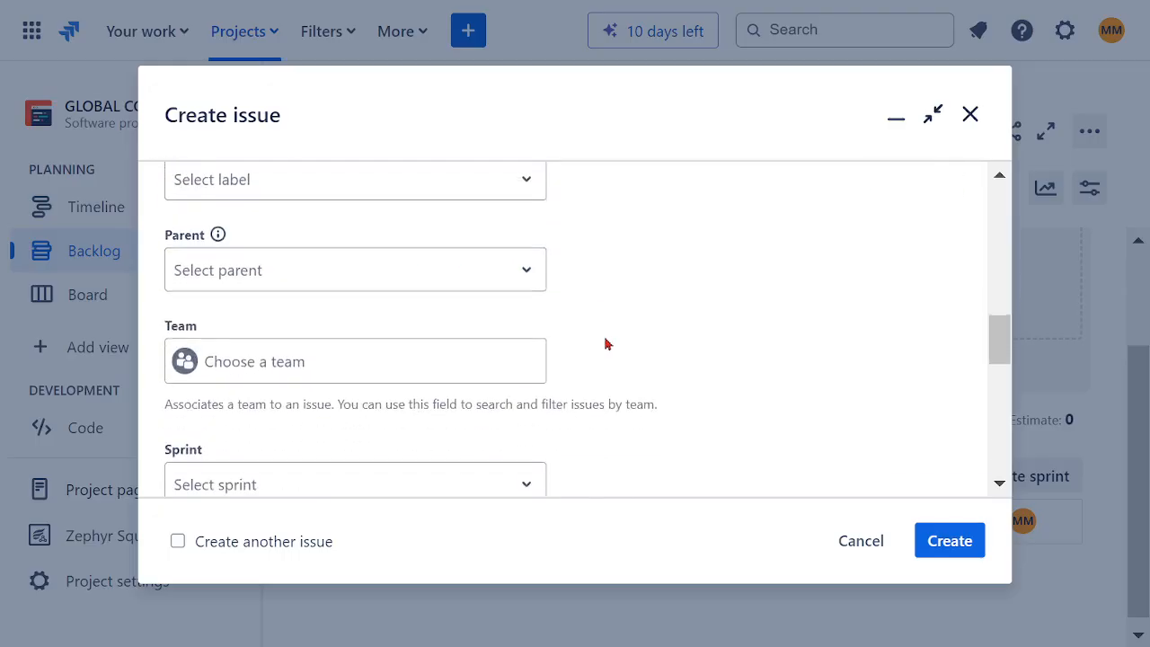
left_click(293, 364)
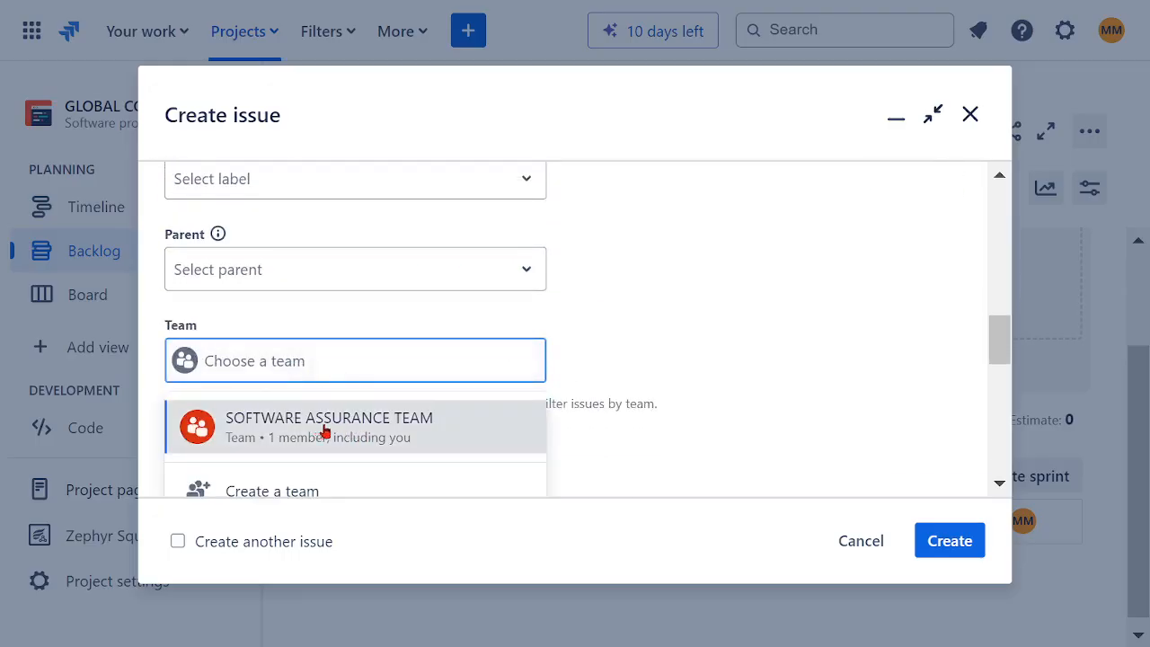
left_click(326, 434)
scroll(636, 354, "down", 1)
scroll(640, 354, "down", 3)
scroll(653, 352, "up", 2)
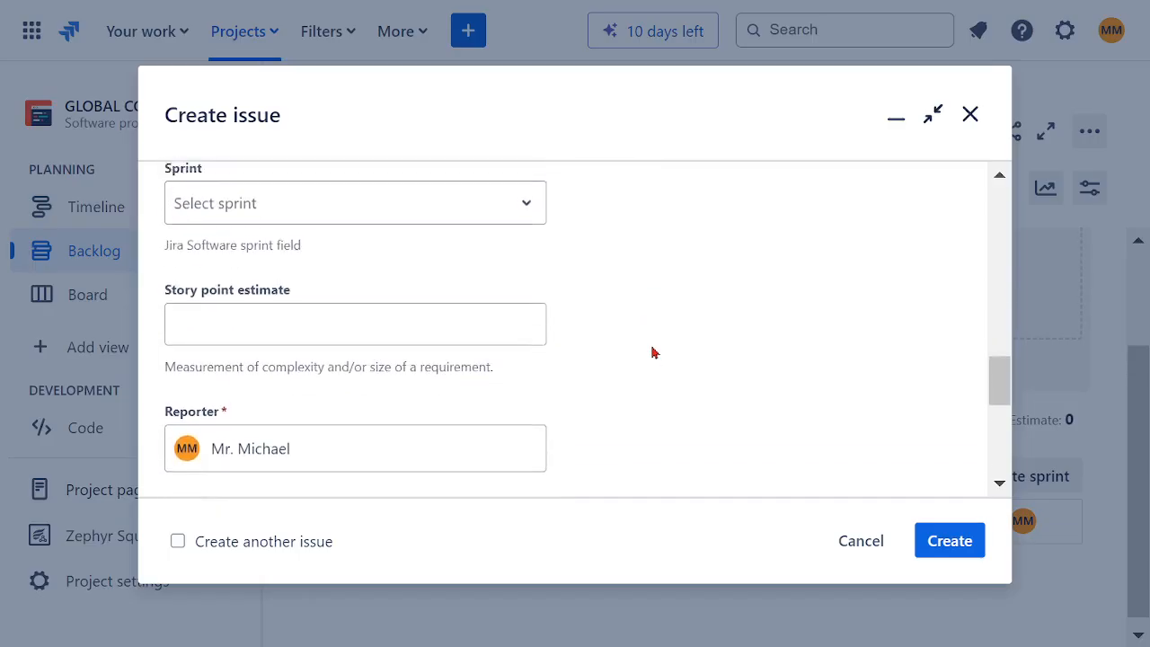
Step: Set the US02 story point estimate to 3, create the story and dismiss its creation notice
scroll(652, 353, "down", 2)
scroll(644, 365, "down", 2)
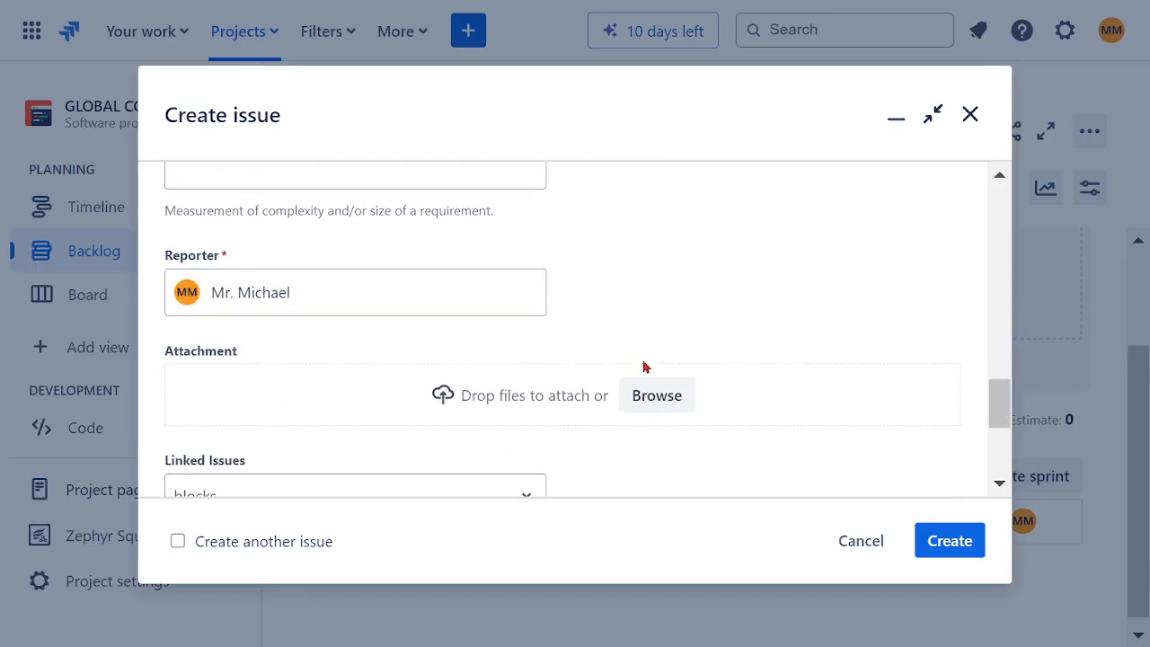
scroll(632, 347, "up", 1)
scroll(631, 347, "up", 1)
left_click(409, 325)
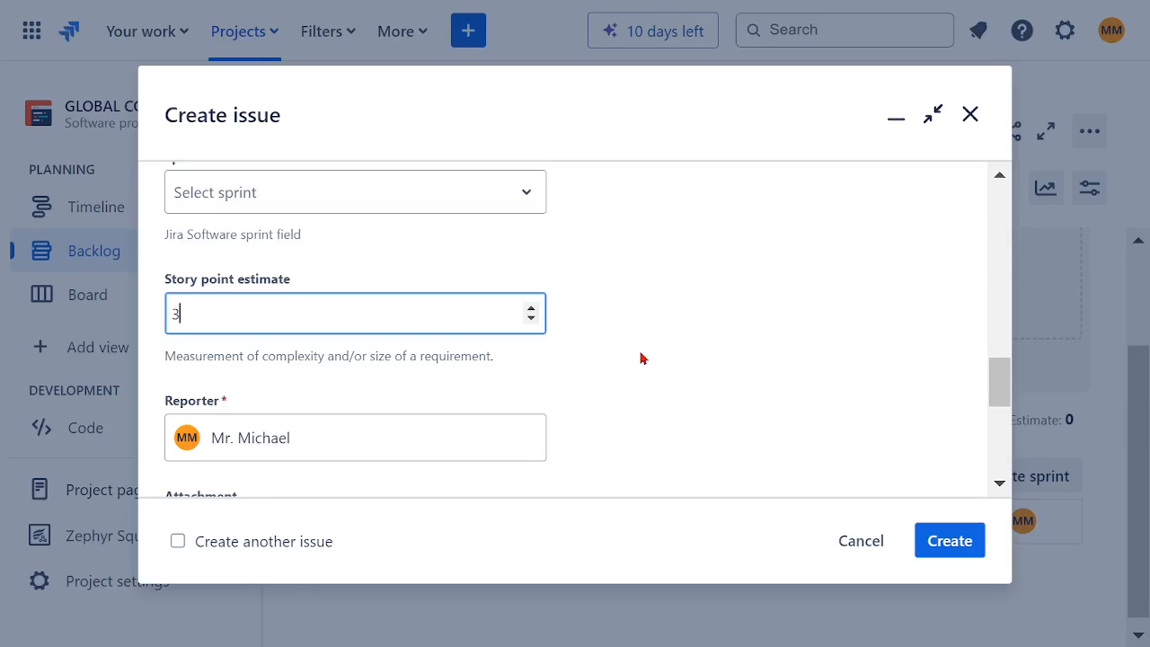
scroll(637, 350, "down", 2)
scroll(634, 347, "down", 2)
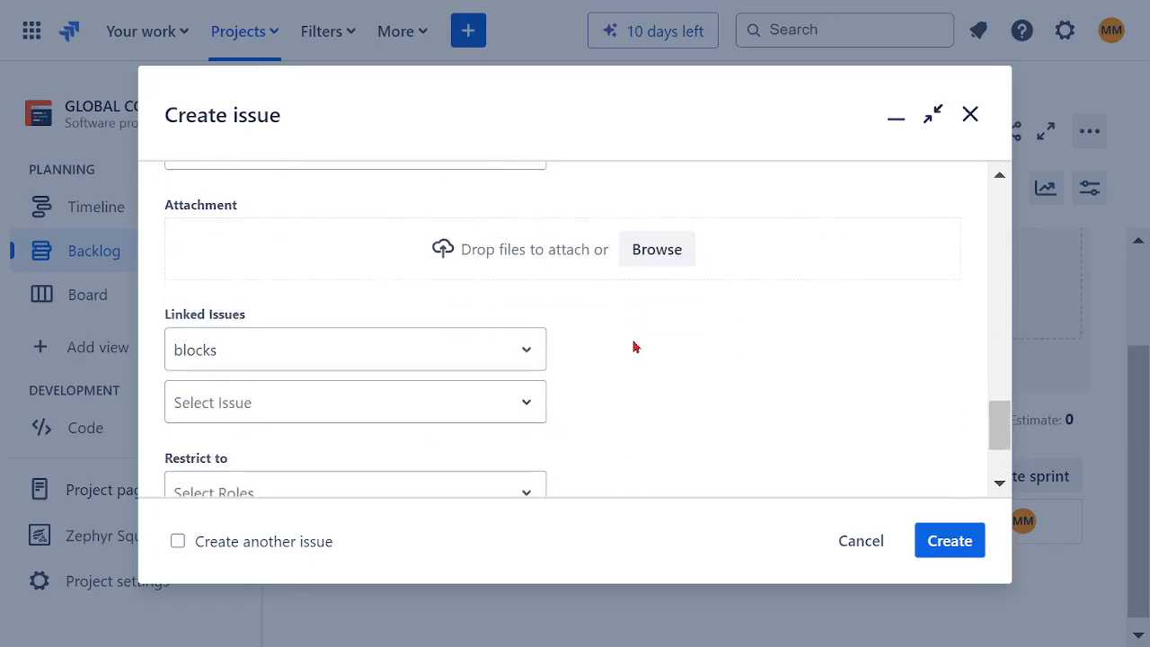
scroll(638, 371, "down", 2)
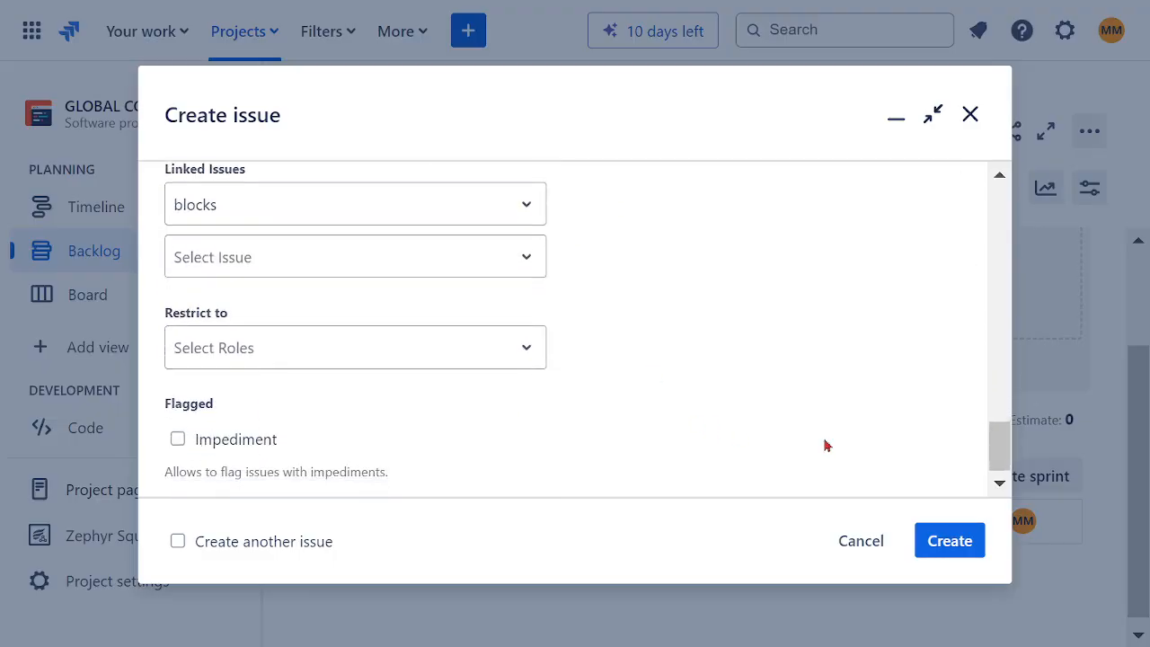
left_click(944, 539)
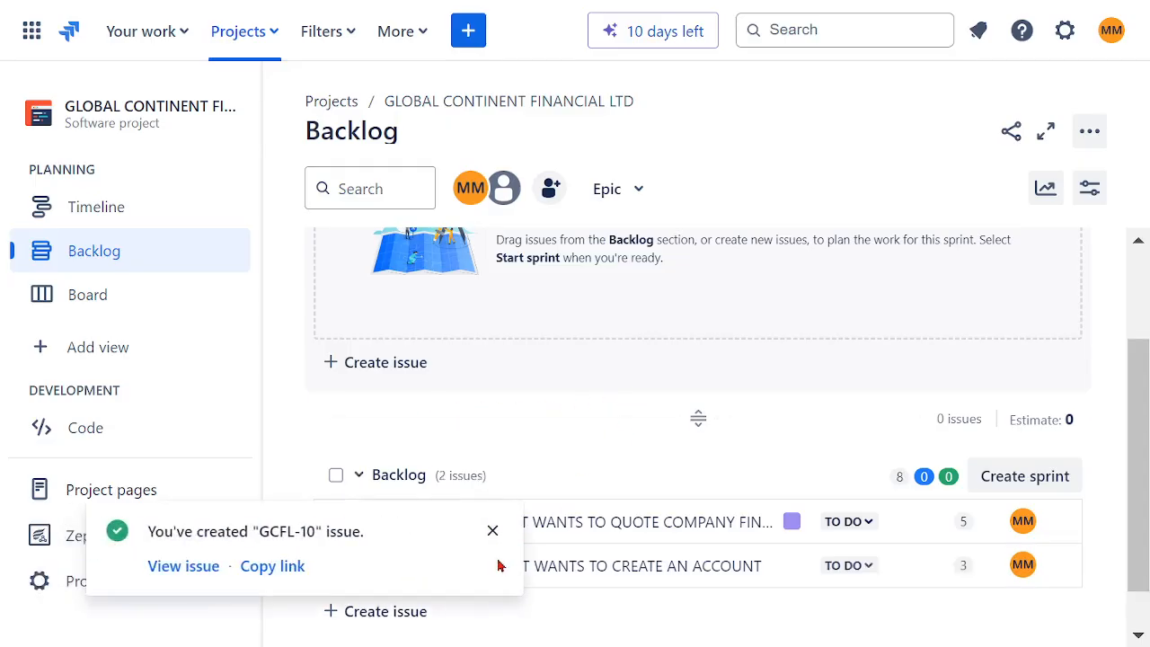
left_click(494, 533)
left_click(476, 34)
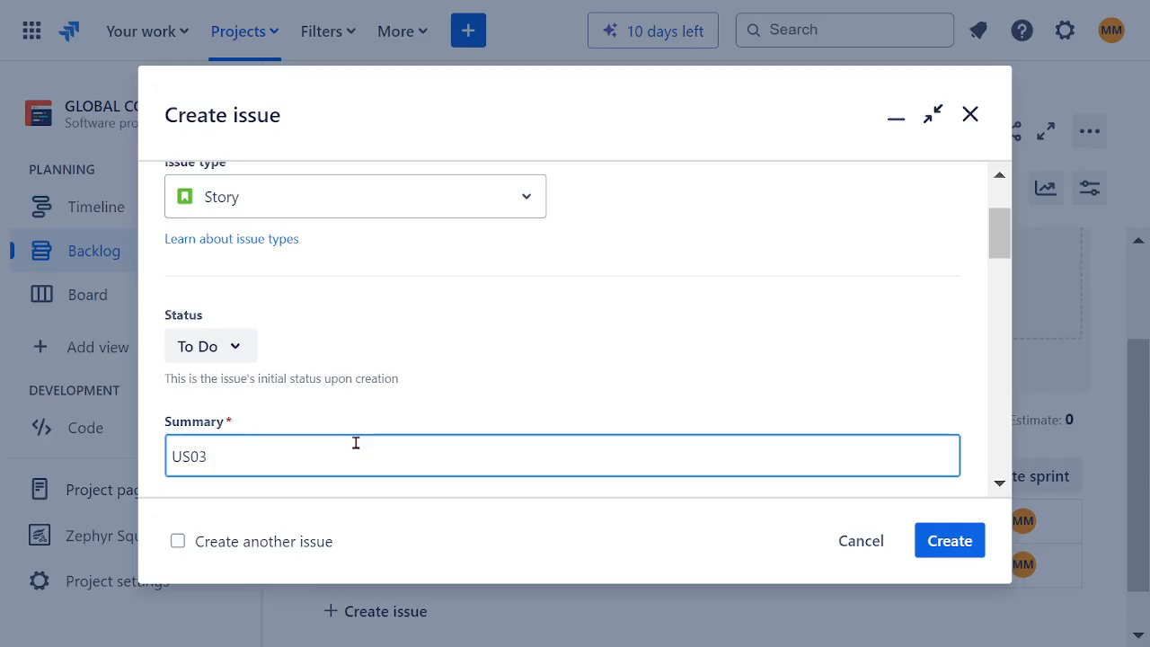
left_click(864, 543)
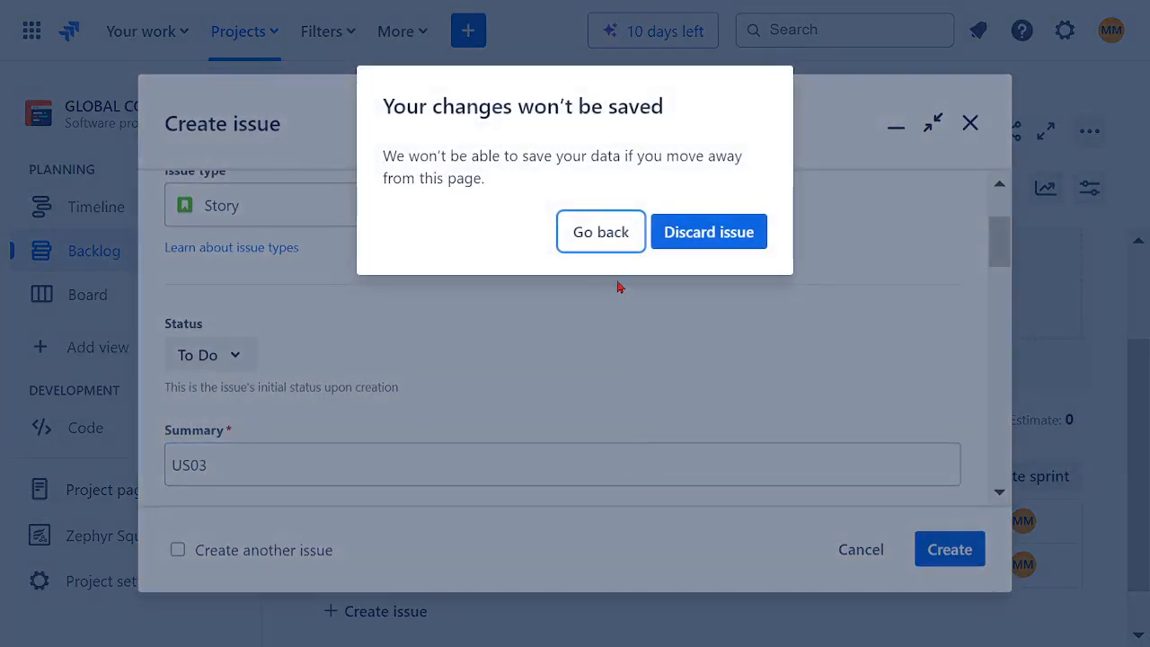
left_click(688, 238)
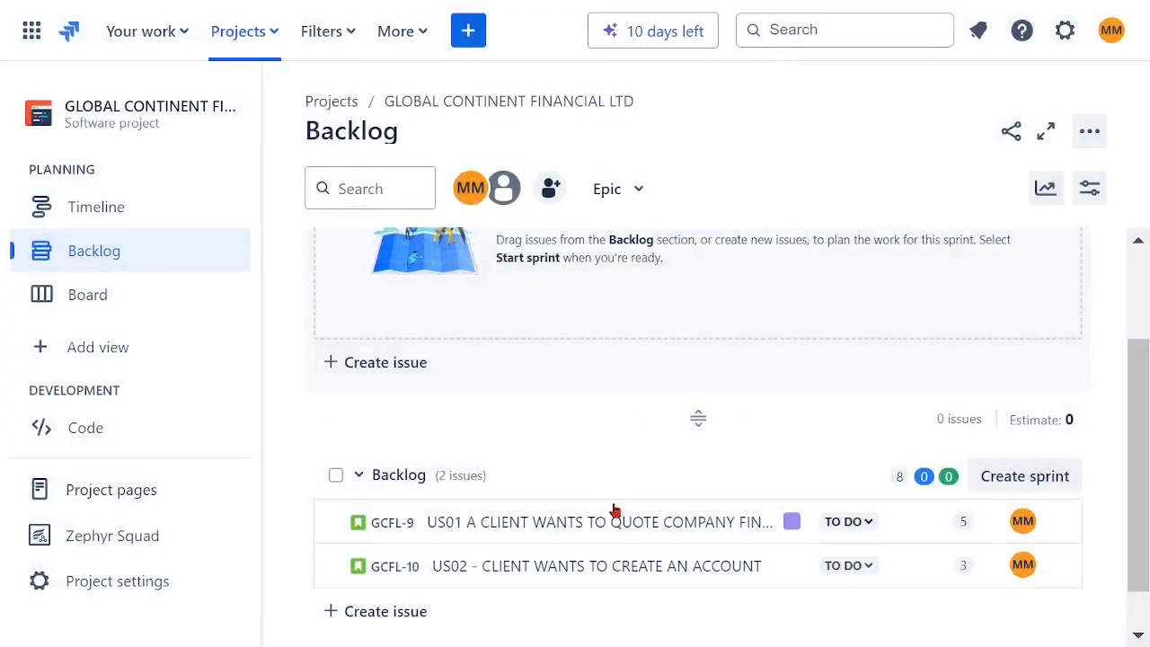
Step: Open the US02 story from the backlog and examine its available actions, detail fields and sprint options
left_click(528, 572)
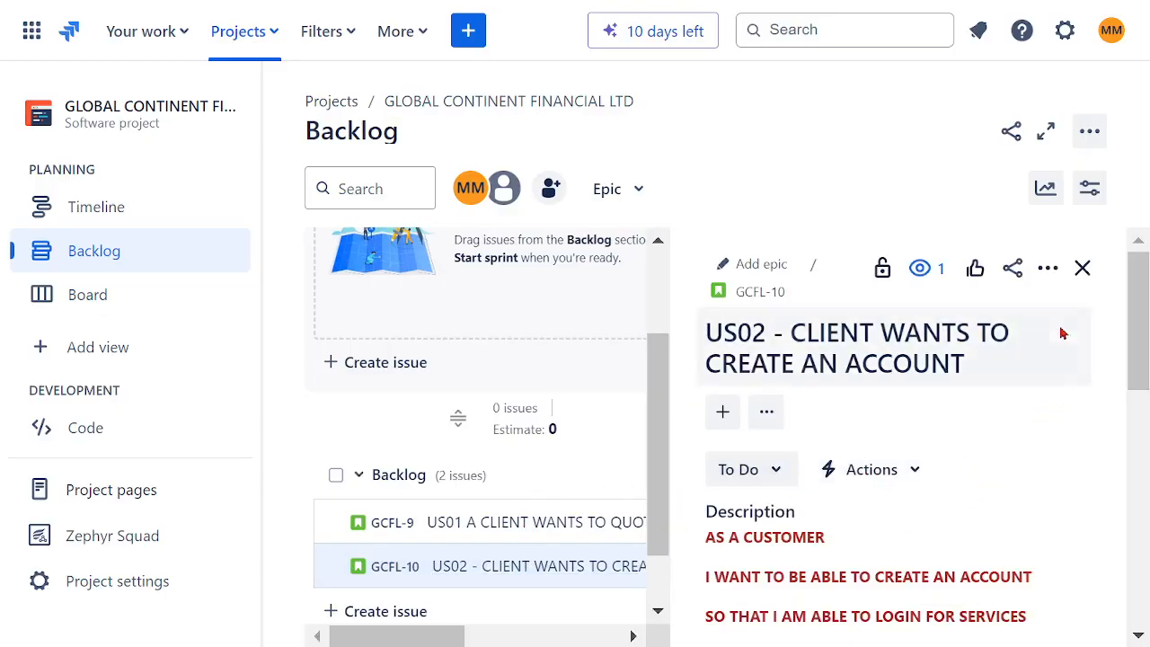
left_click(1048, 268)
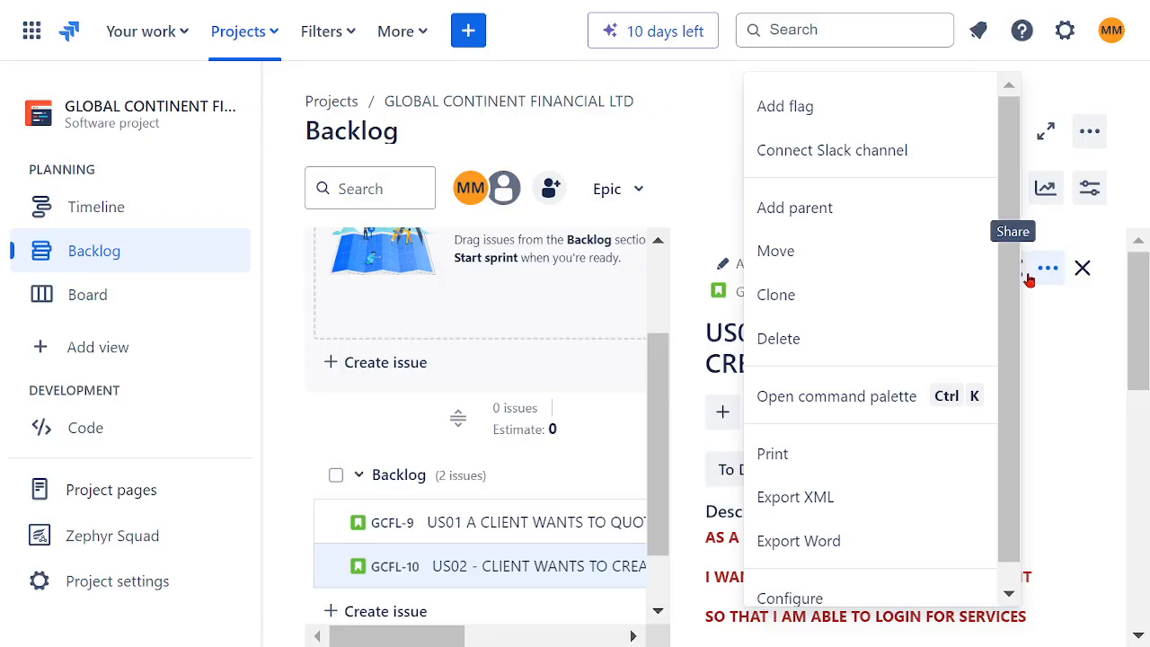
left_click(1084, 468)
scroll(1059, 462, "down", 5)
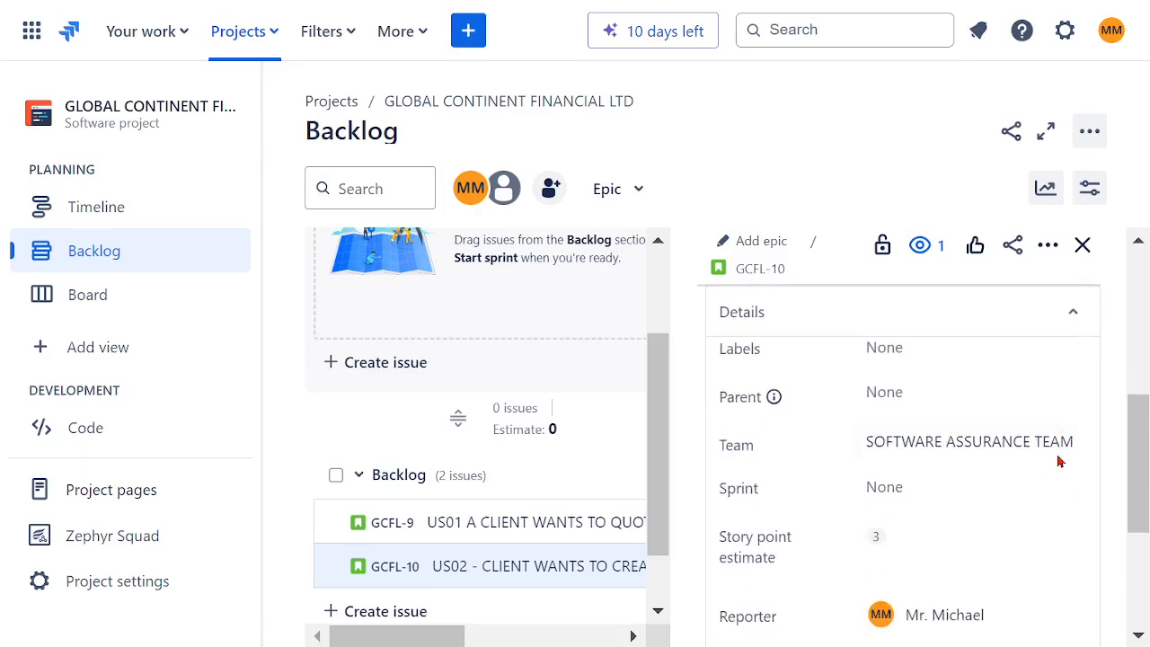
scroll(1059, 462, "down", 5)
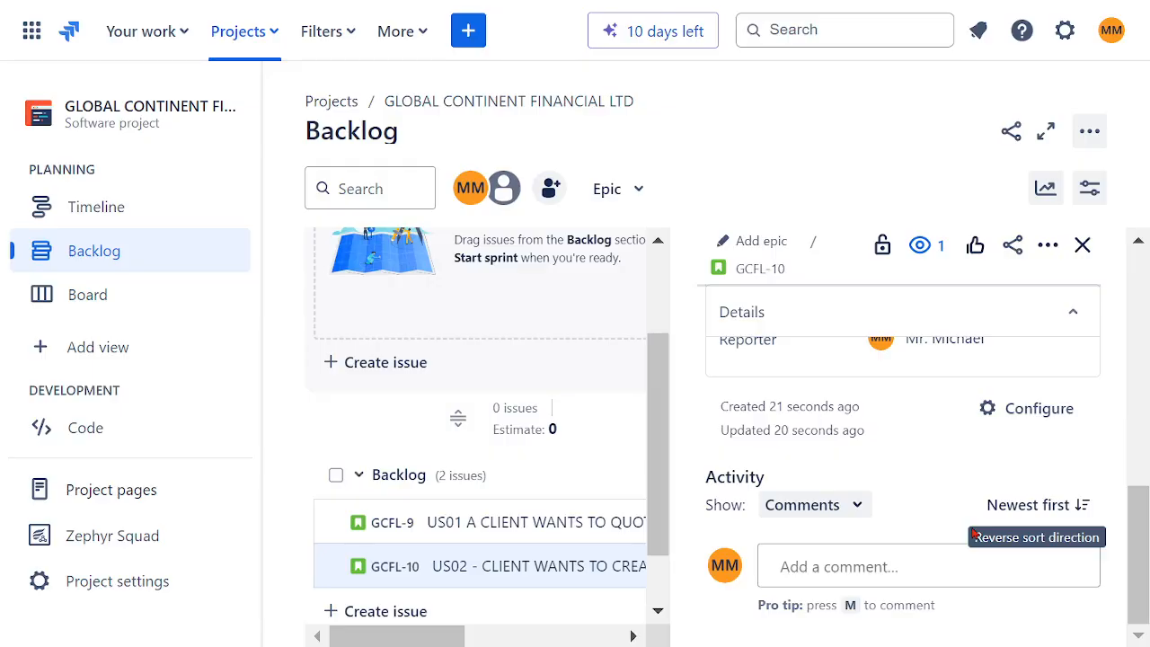
scroll(948, 477, "up", 2)
scroll(944, 477, "up", 3)
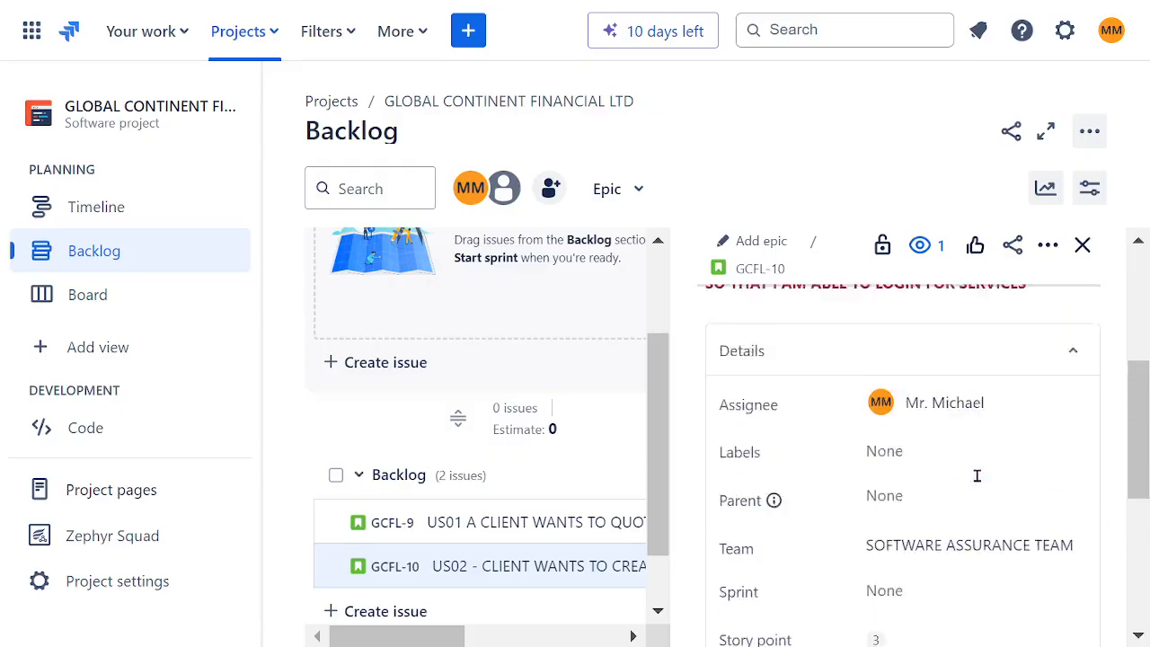
scroll(978, 478, "down", 1)
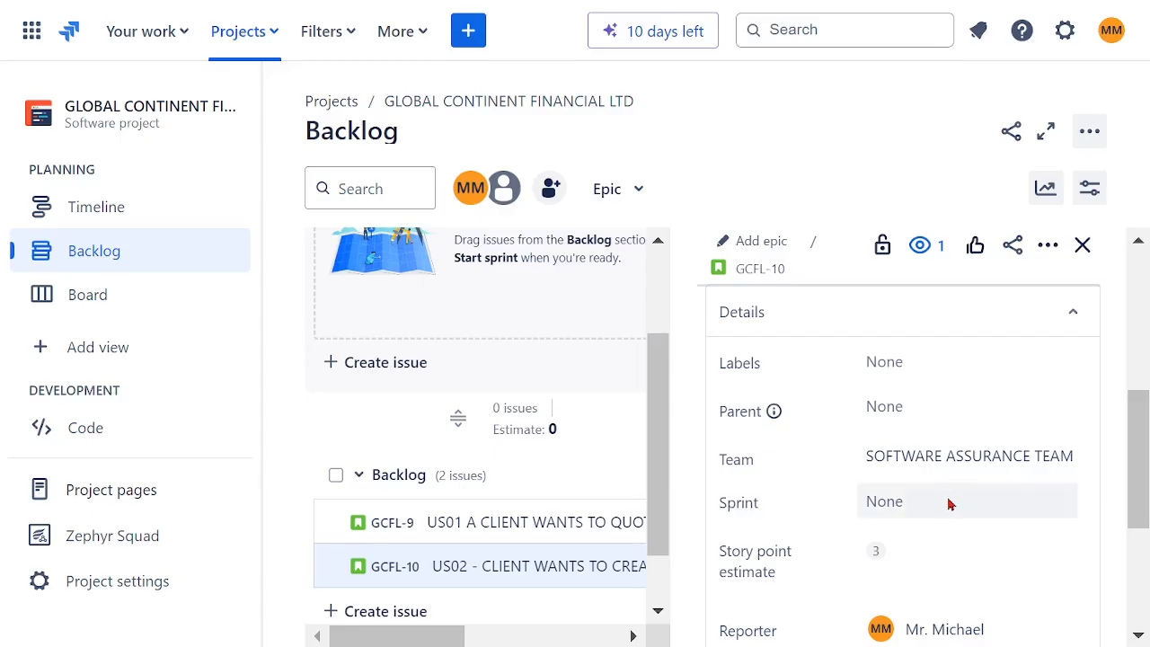
left_click(944, 503)
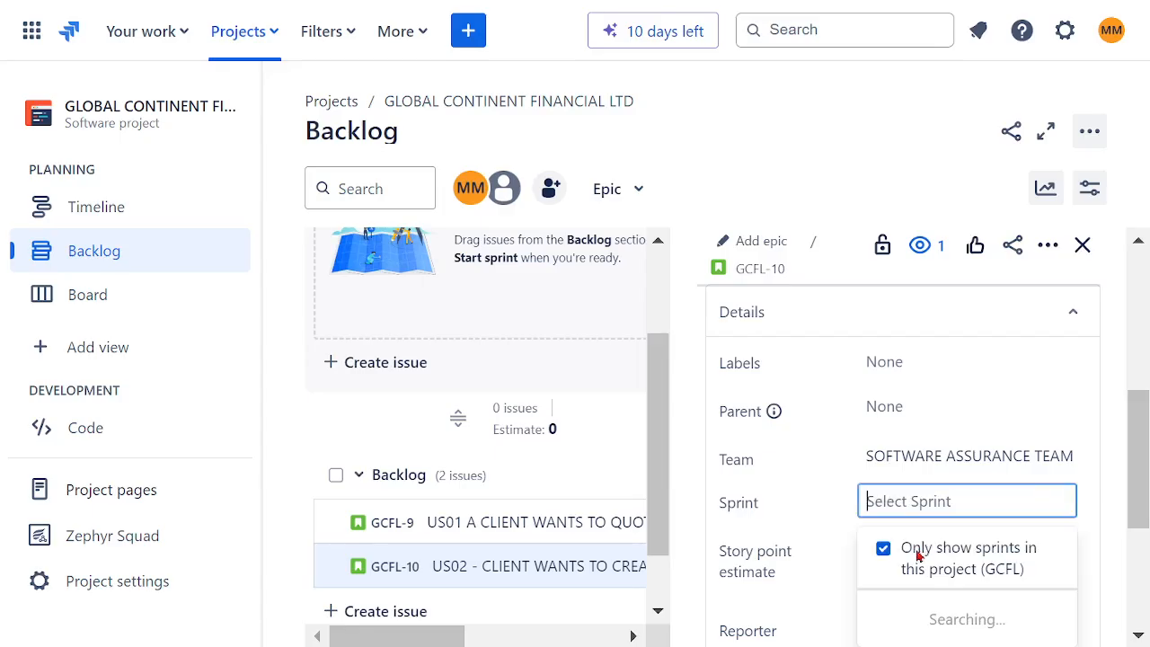
left_click(812, 501)
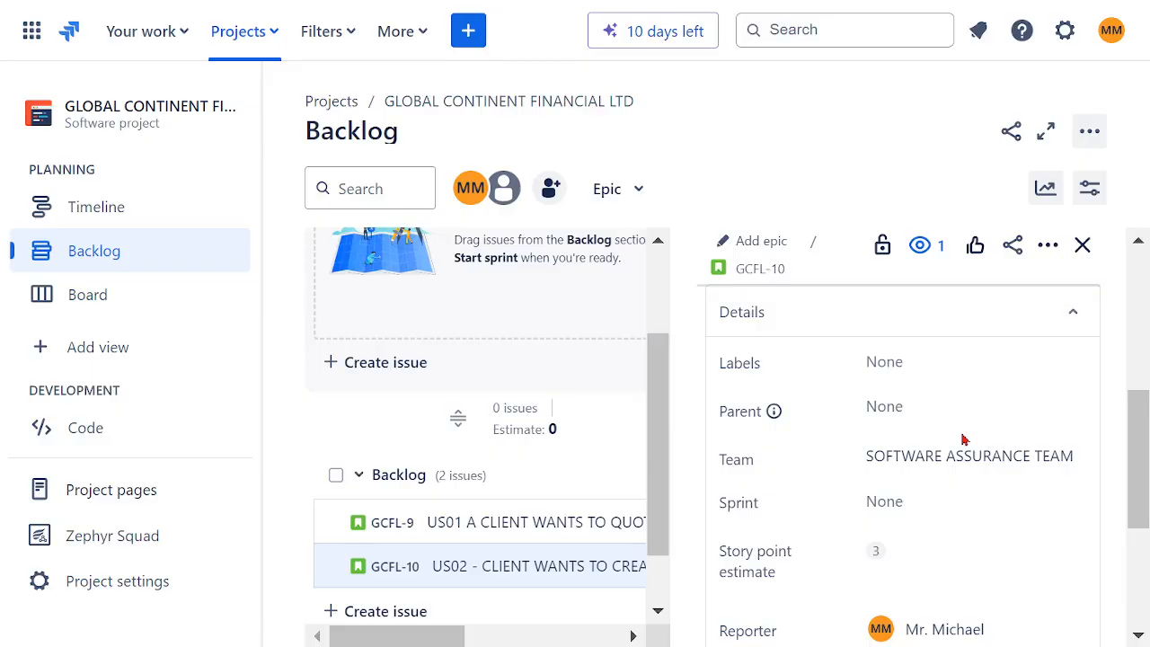
Step: Review the US02 story's remaining details, activity section and issue actions, and close the story view
scroll(964, 439, "up", 5)
scroll(967, 434, "down", 5)
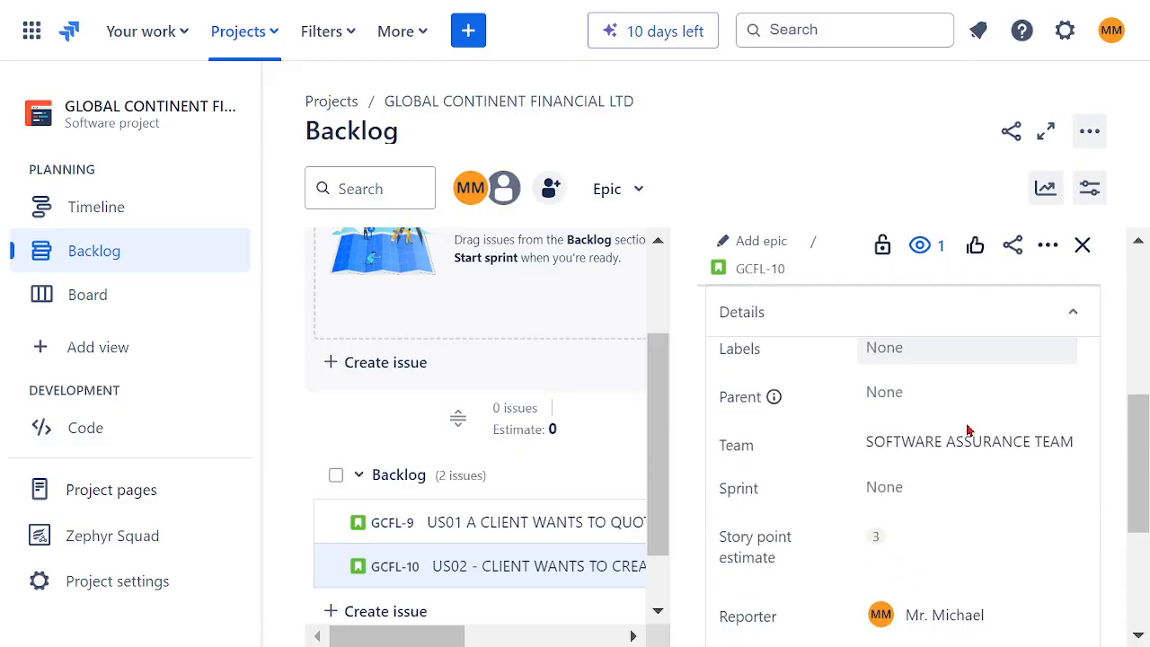
mouse_move(1057, 441)
scroll(1057, 439, "down", 3)
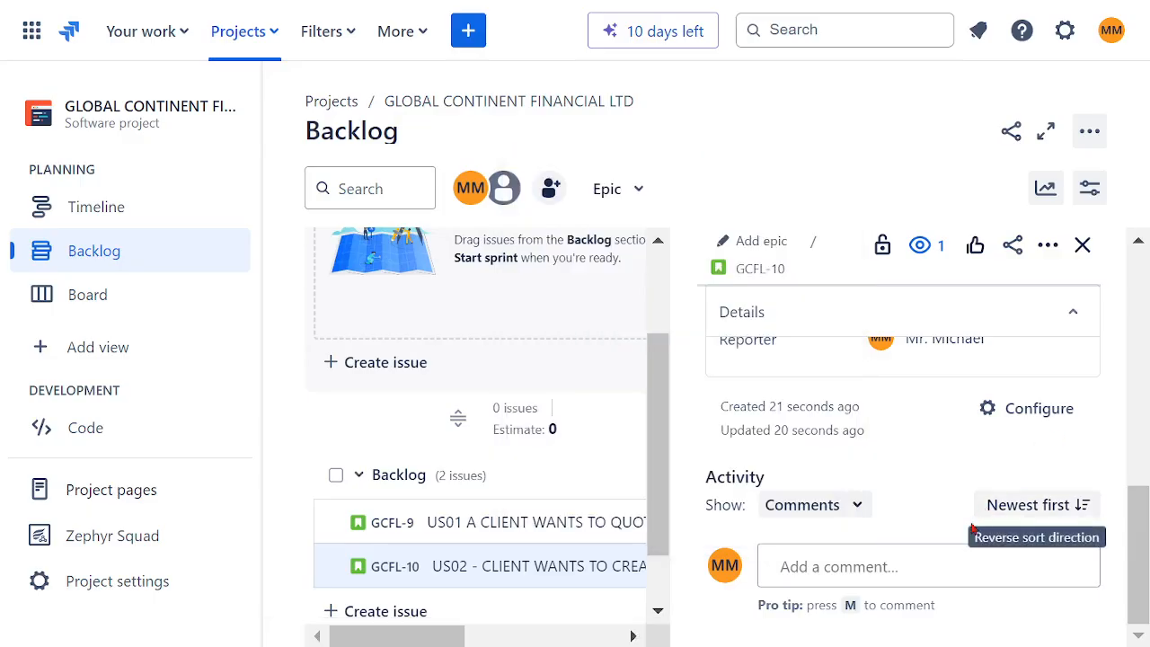
scroll(932, 466, "up", 5)
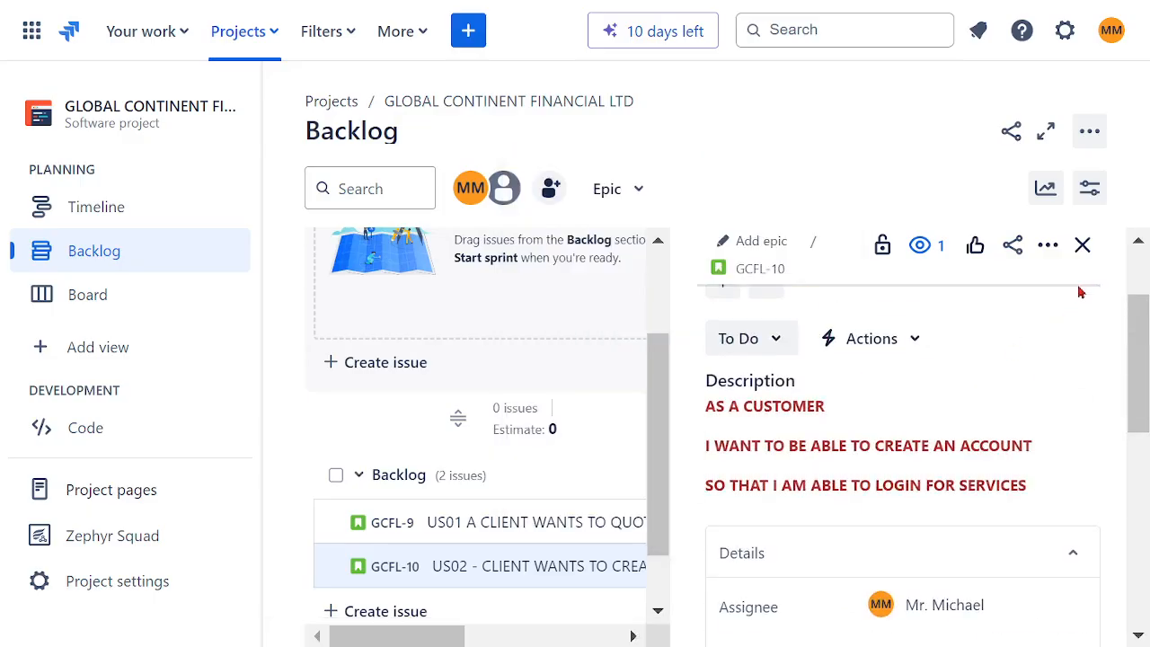
left_click(1050, 250)
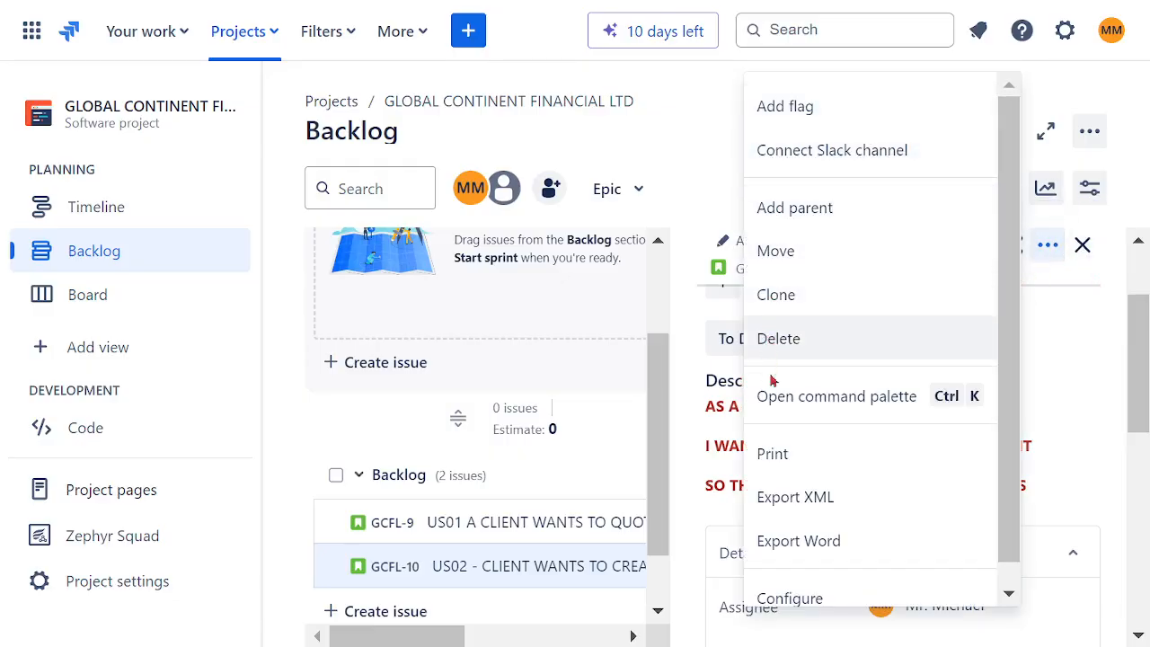
scroll(837, 498, "down", 1)
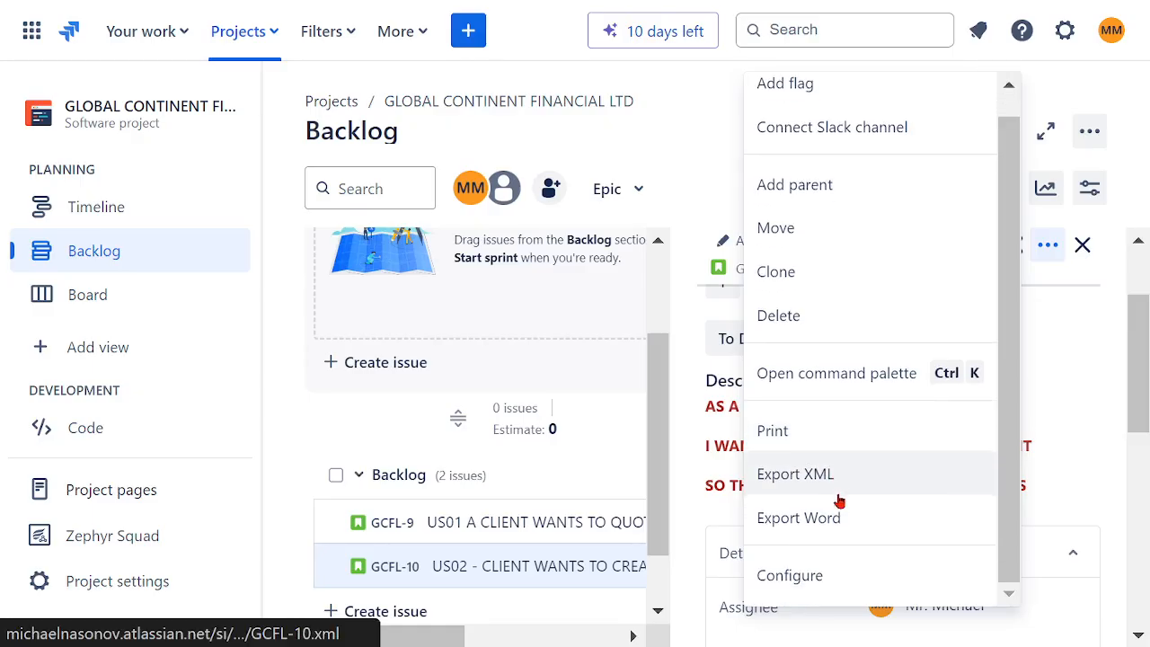
left_click(1097, 393)
left_click(1075, 256)
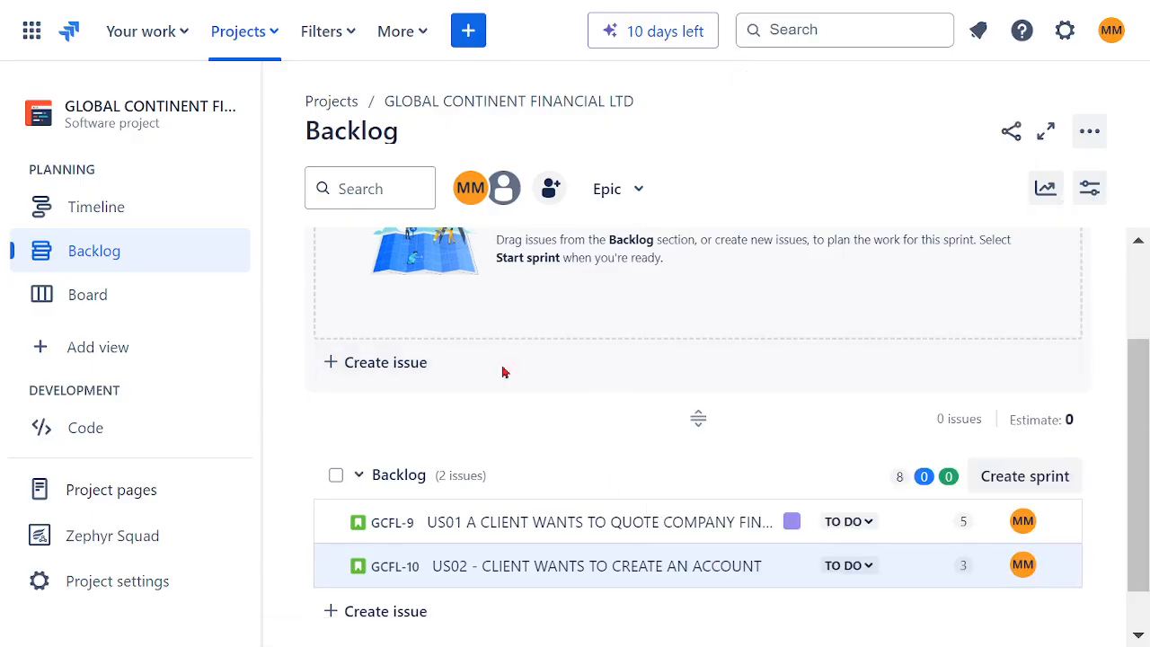
Step: Start a new story with the summary "US03 - COMPANY CLIENT WANTS TO AQUIRE REGULAR FINANCIAL SERVICES"
left_click(468, 30)
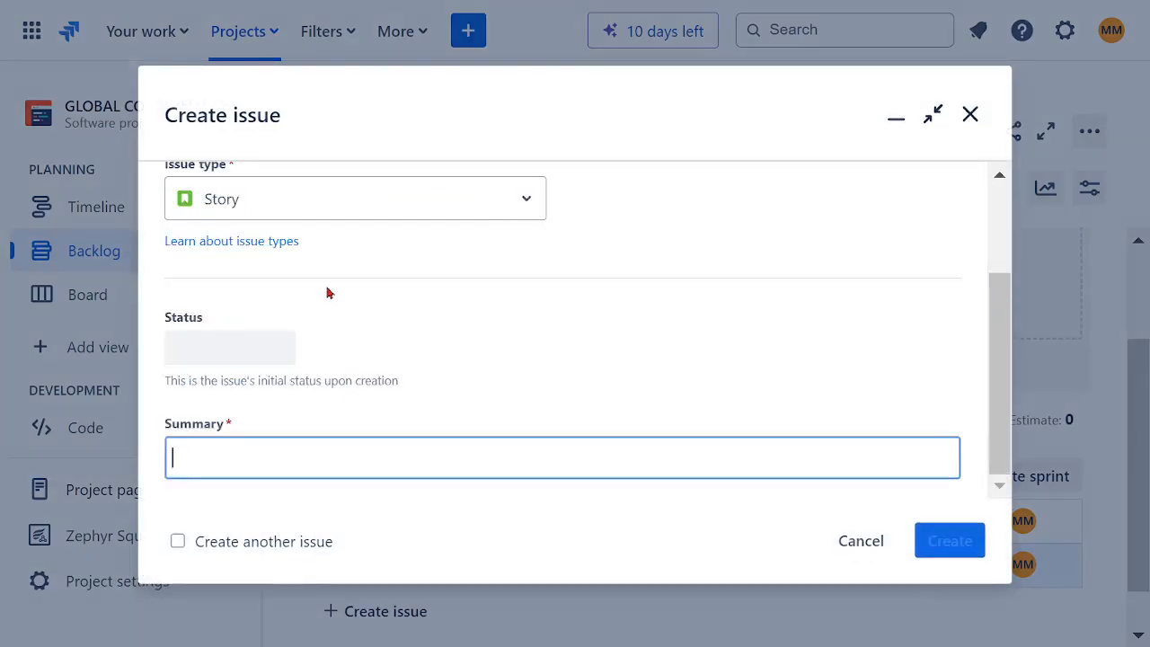
type("US")
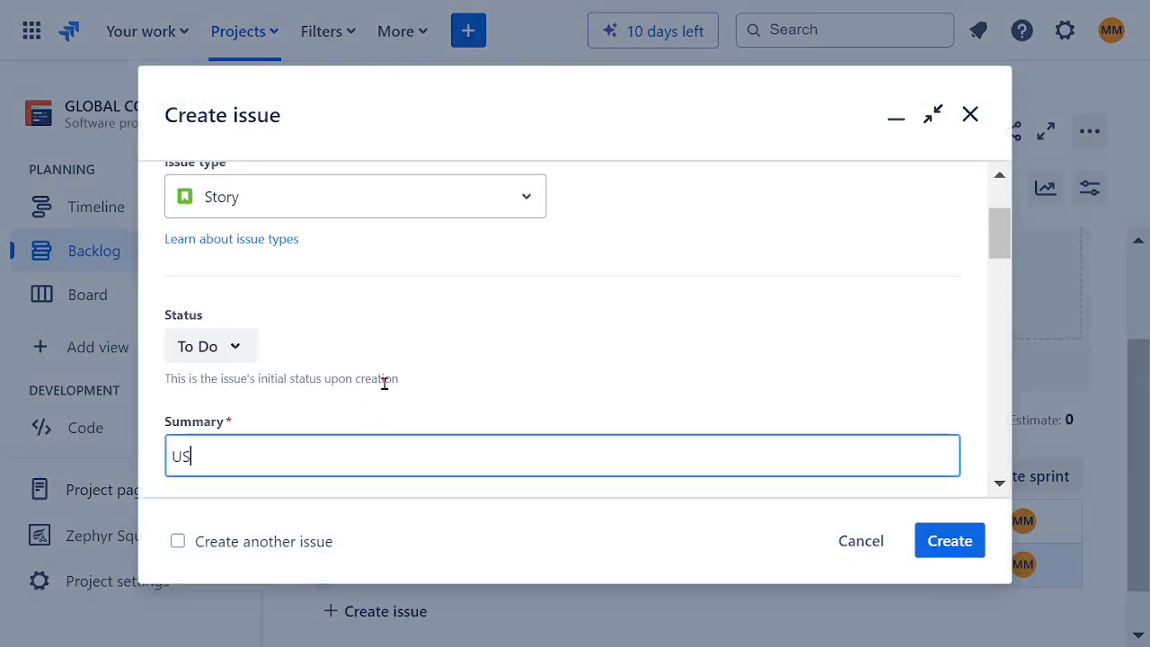
type("03 - ")
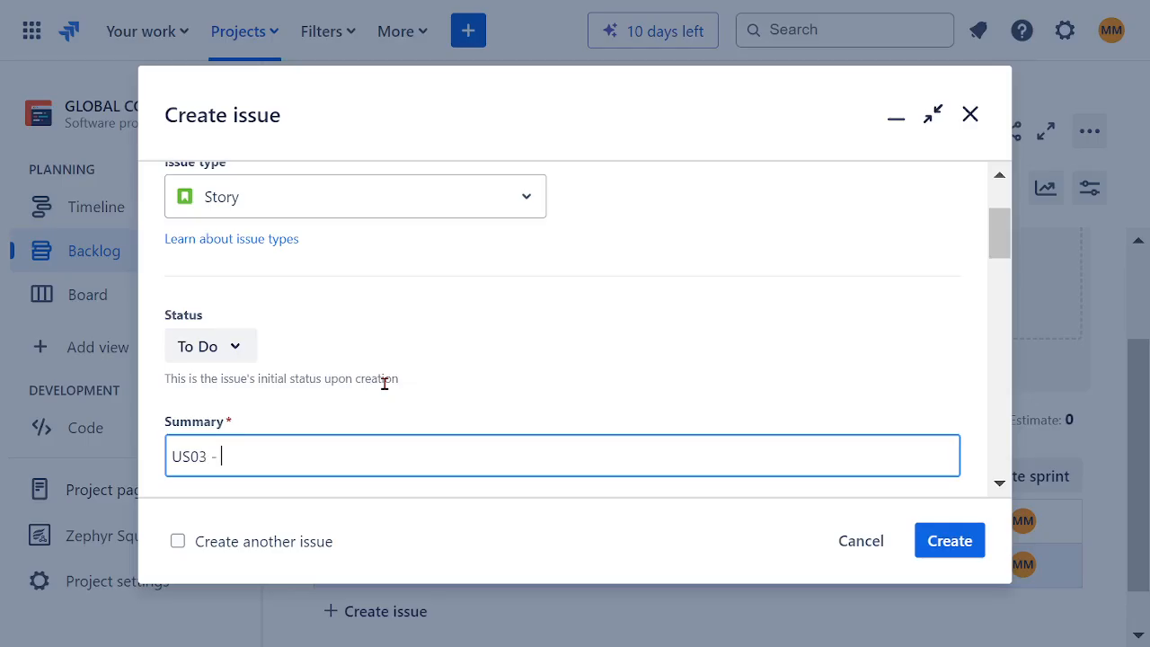
type("COMPANY CLIE")
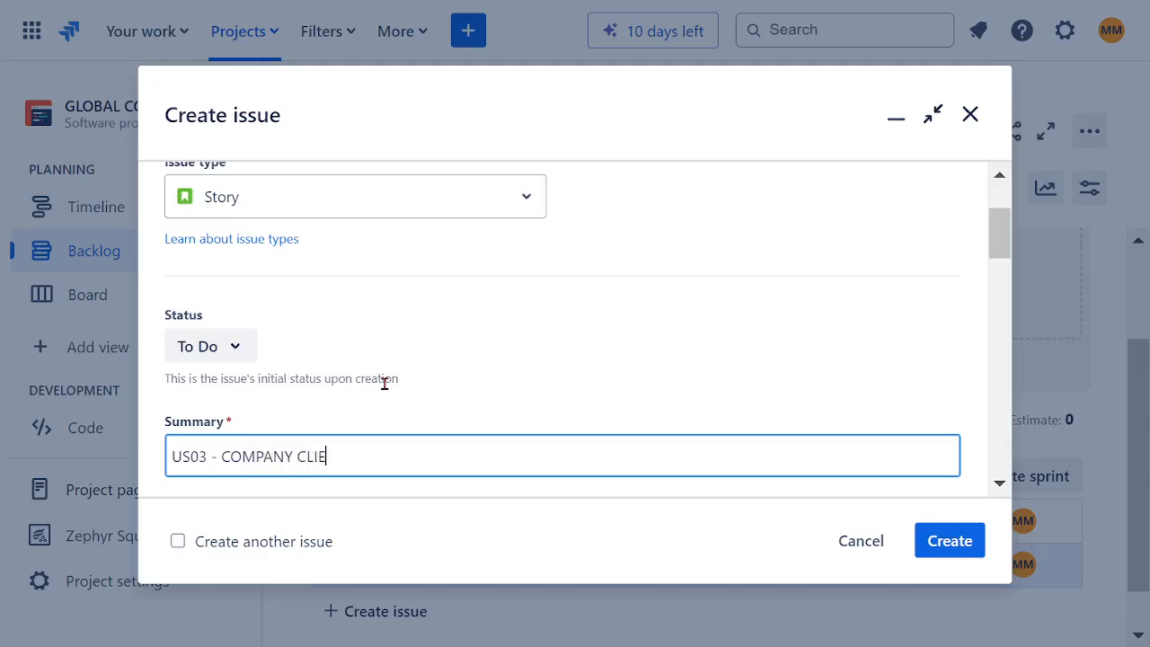
type("NT")
type("WANTS TO AQUIRE REGULAR FI")
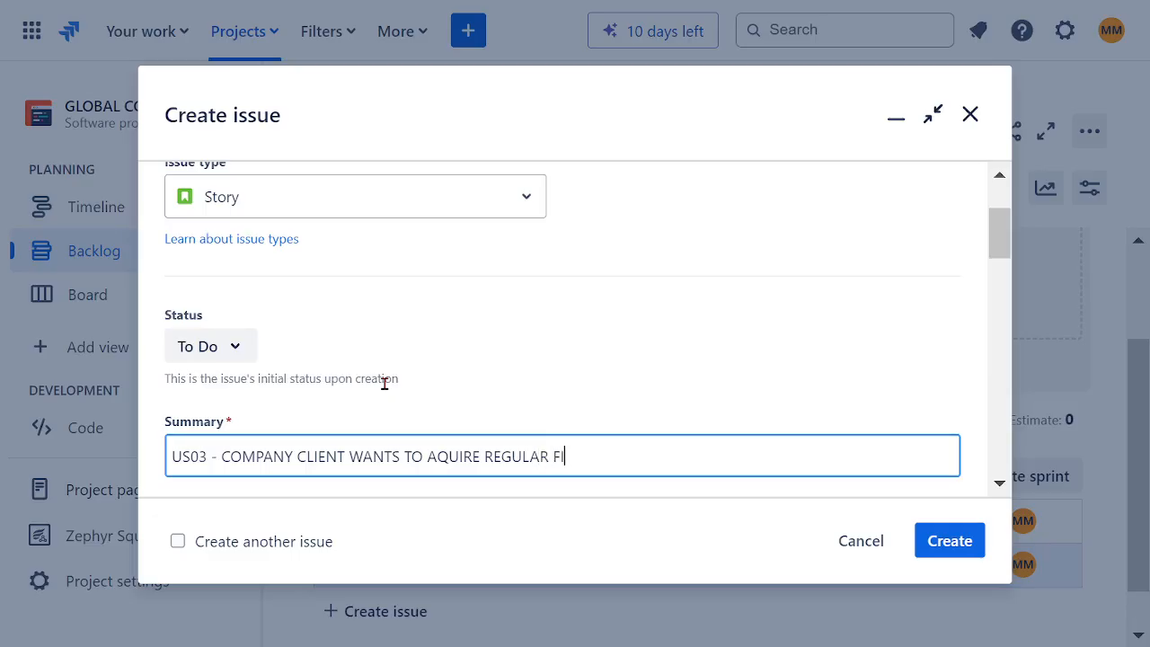
type("NANCIAL SERV")
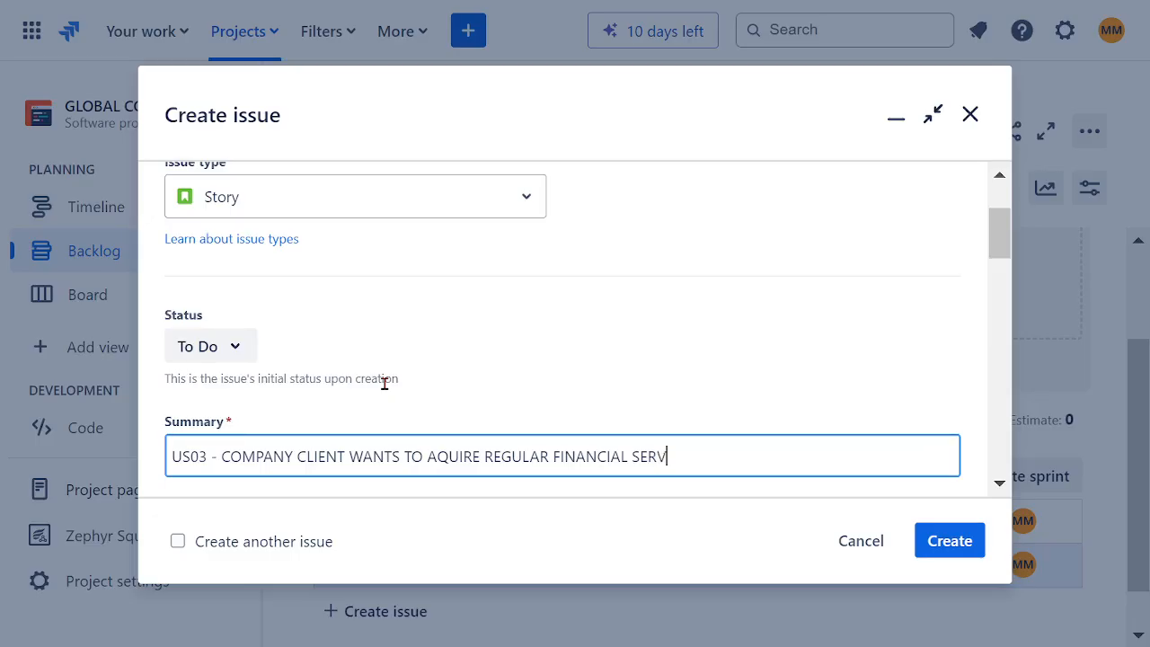
type("RICES")
left_click_drag(713, 454, 220, 454)
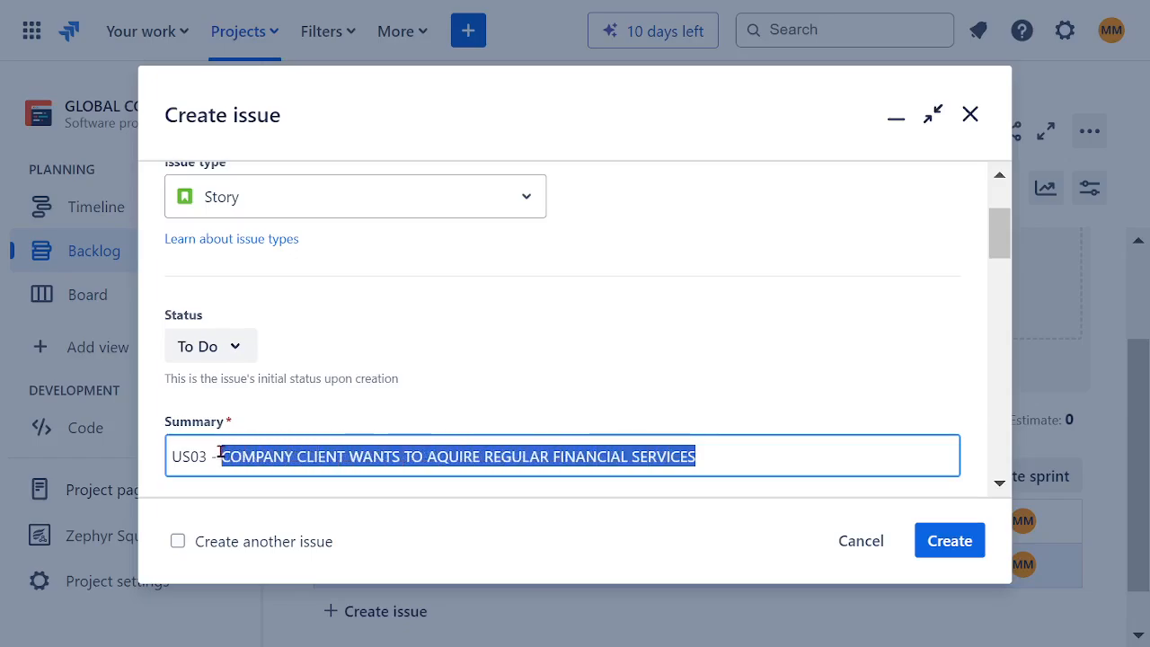
left_click(575, 380)
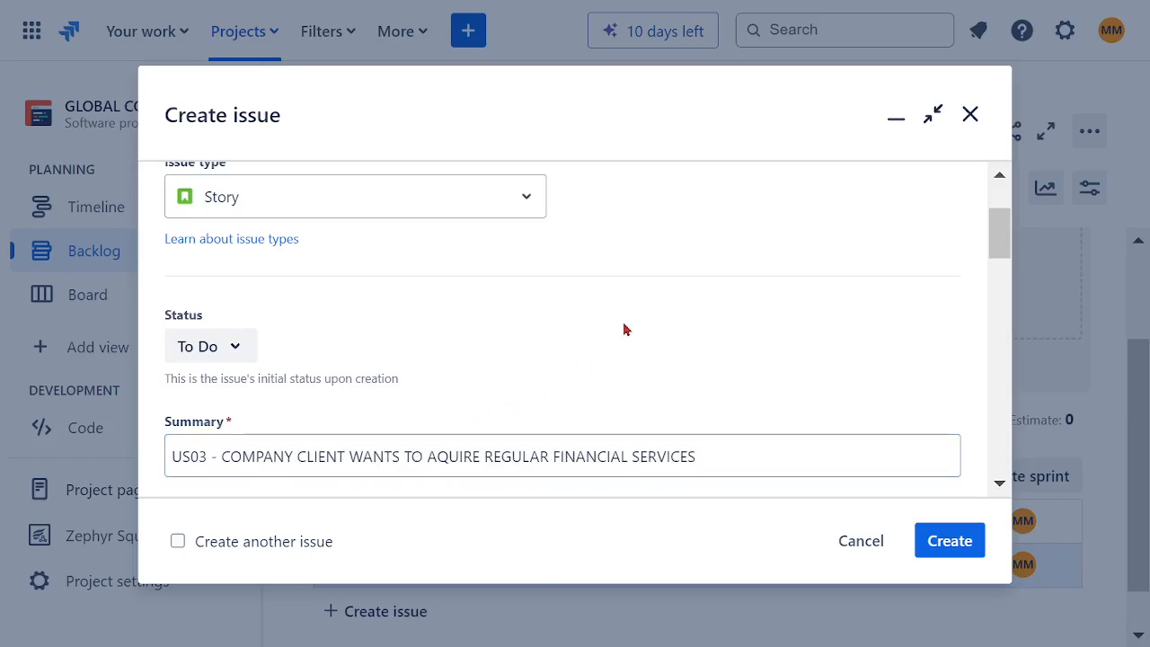
Step: Assign the US03 story to your own account
scroll(625, 326, "down", 3)
scroll(491, 417, "down", 2)
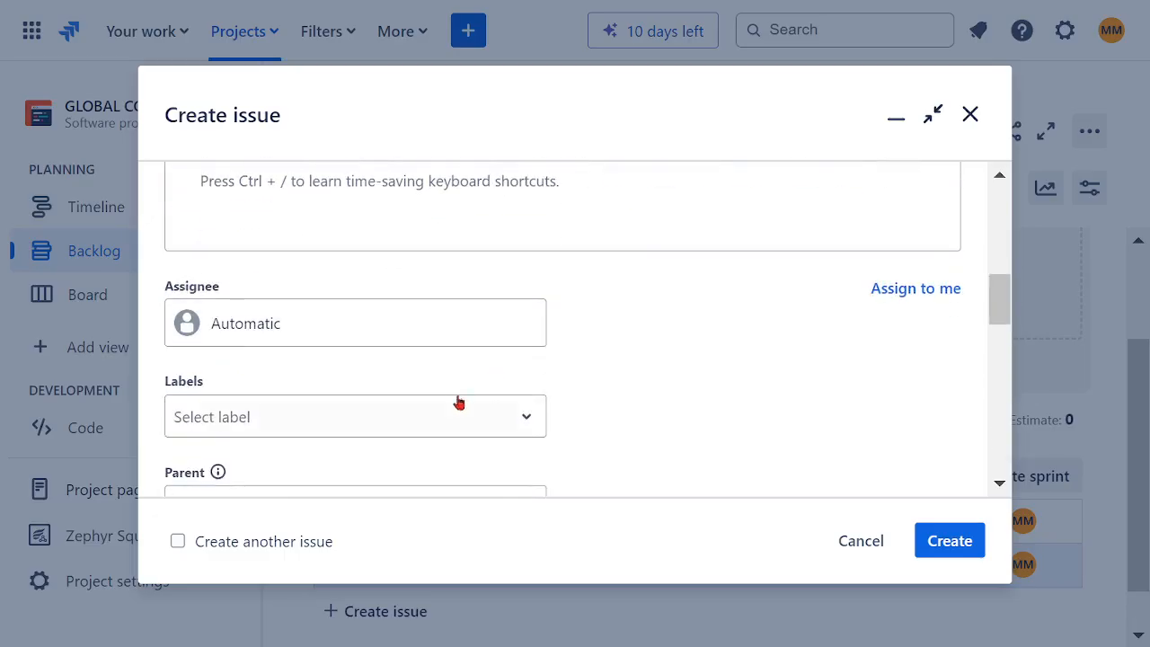
left_click(259, 334)
left_click(291, 436)
Step: Set the US03 story's parent to the epic "EP03 - AVAILABLE TO GLOBAL CLIENTS REGULAR FINANCIAL SERVICES"
scroll(566, 390, "down", 2)
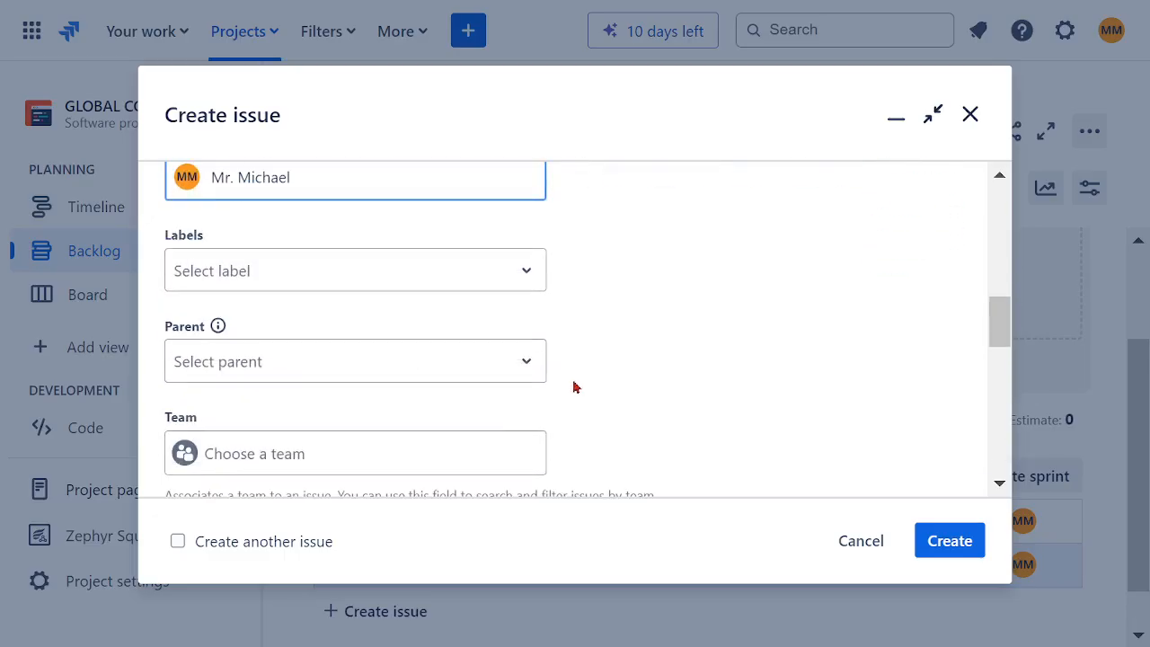
left_click(354, 378)
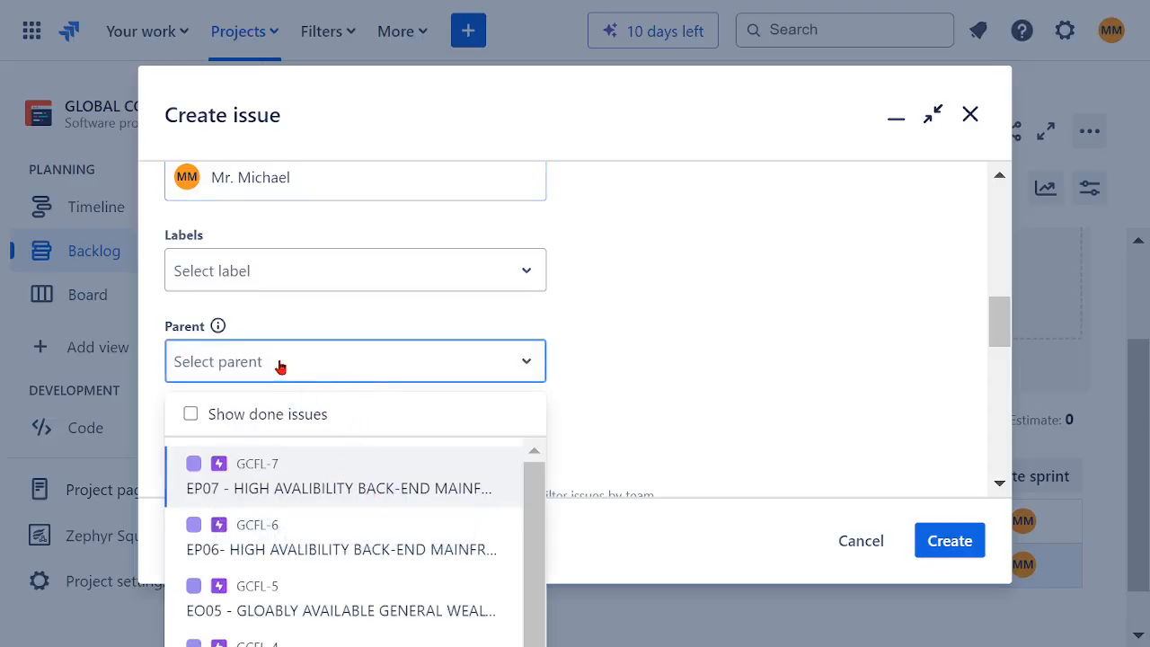
type("EP")
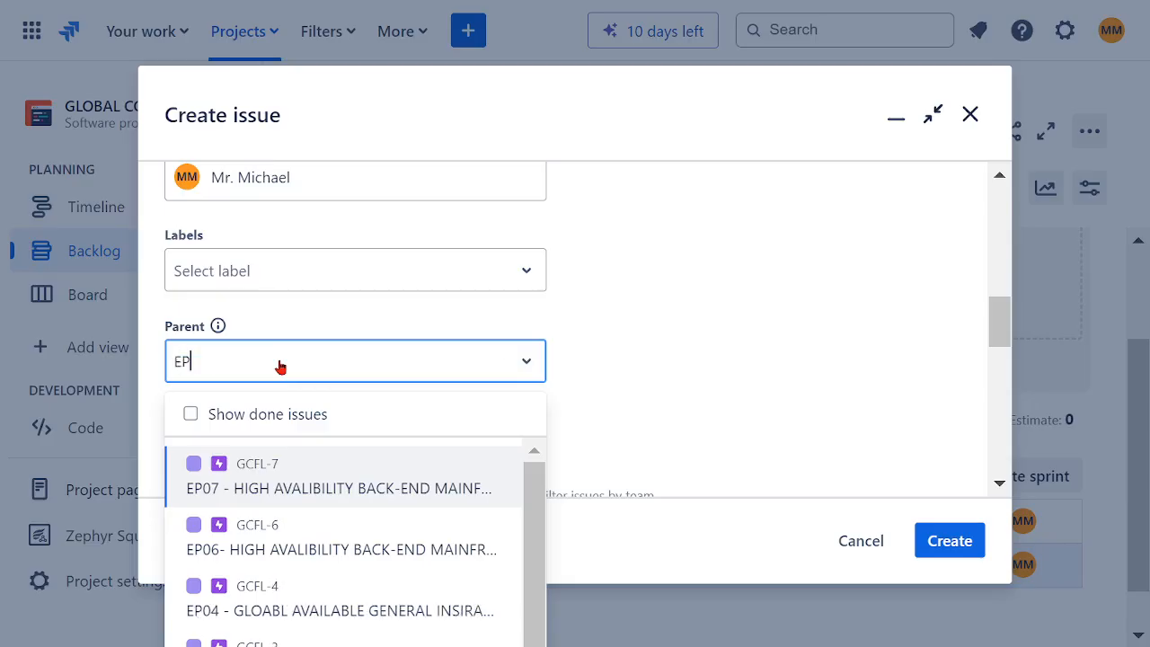
type("03")
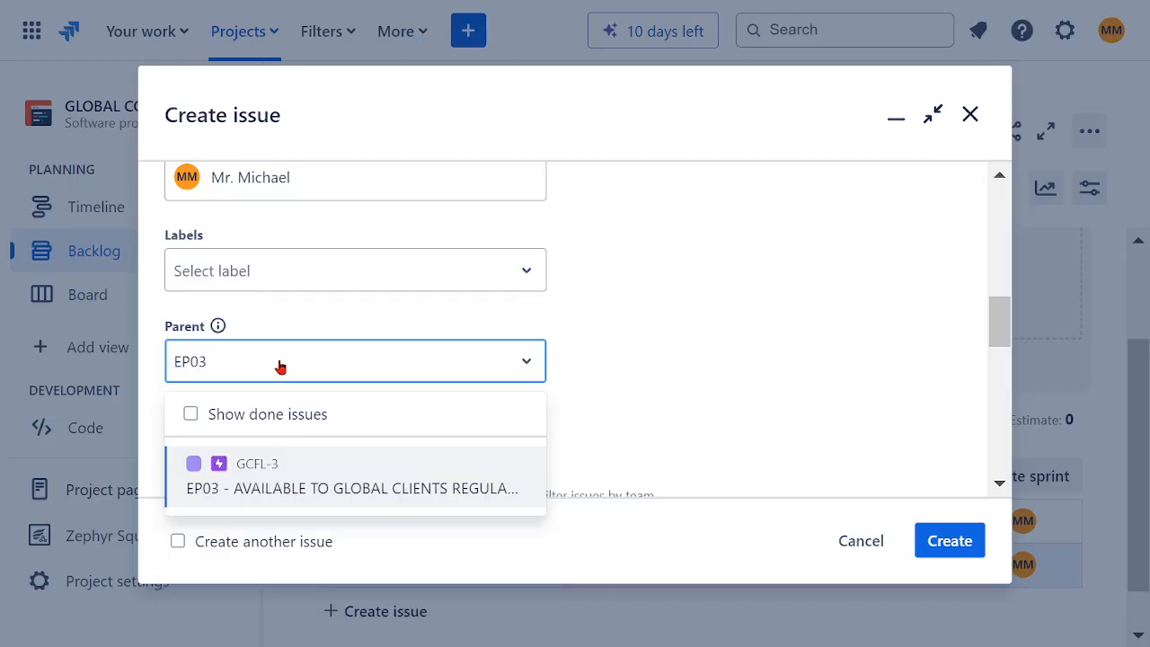
left_click(306, 500)
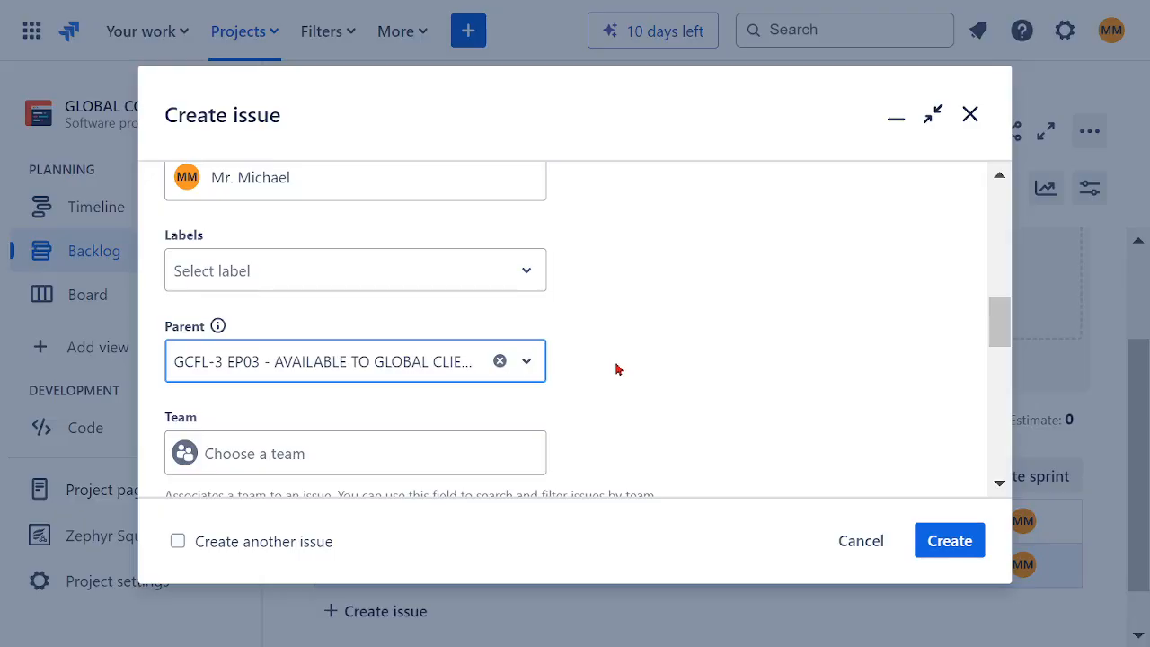
Step: Set the US03 story point estimate to 7 without choosing a team or sprint, and create the story
left_click(382, 469)
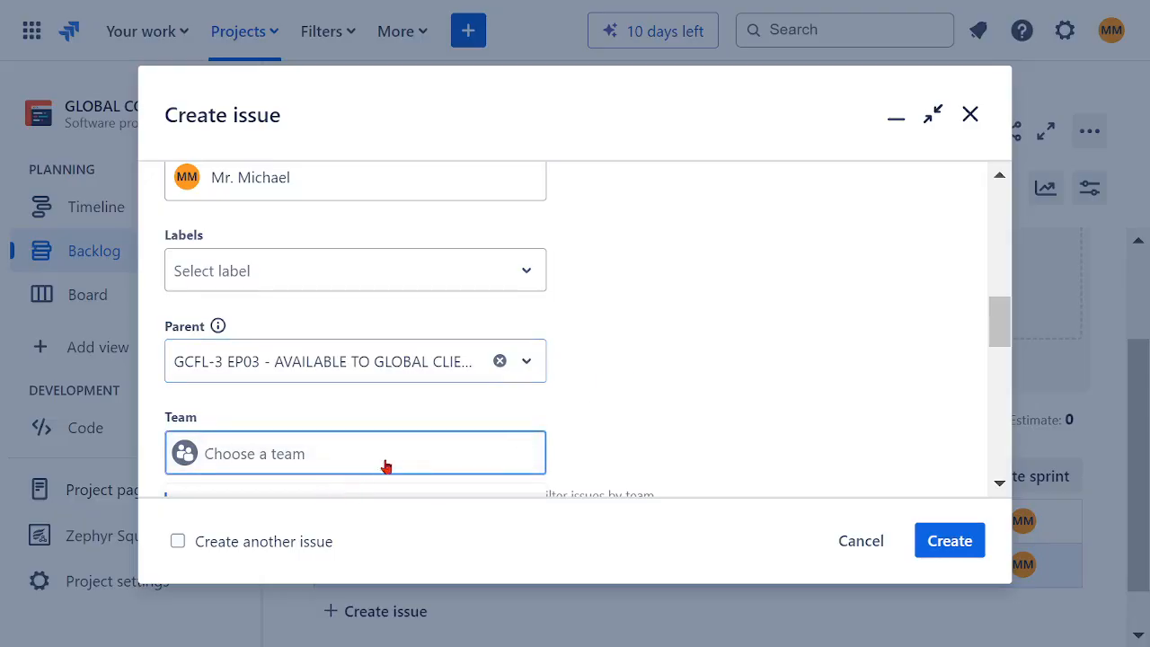
left_click(313, 236)
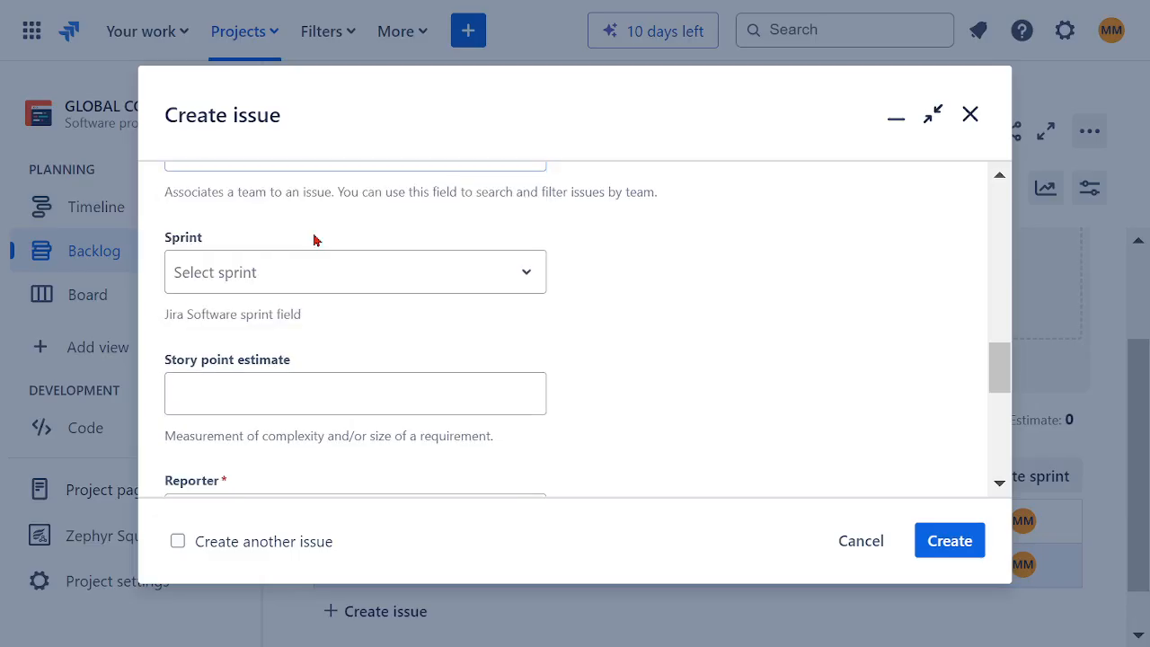
scroll(676, 371, "up", 5)
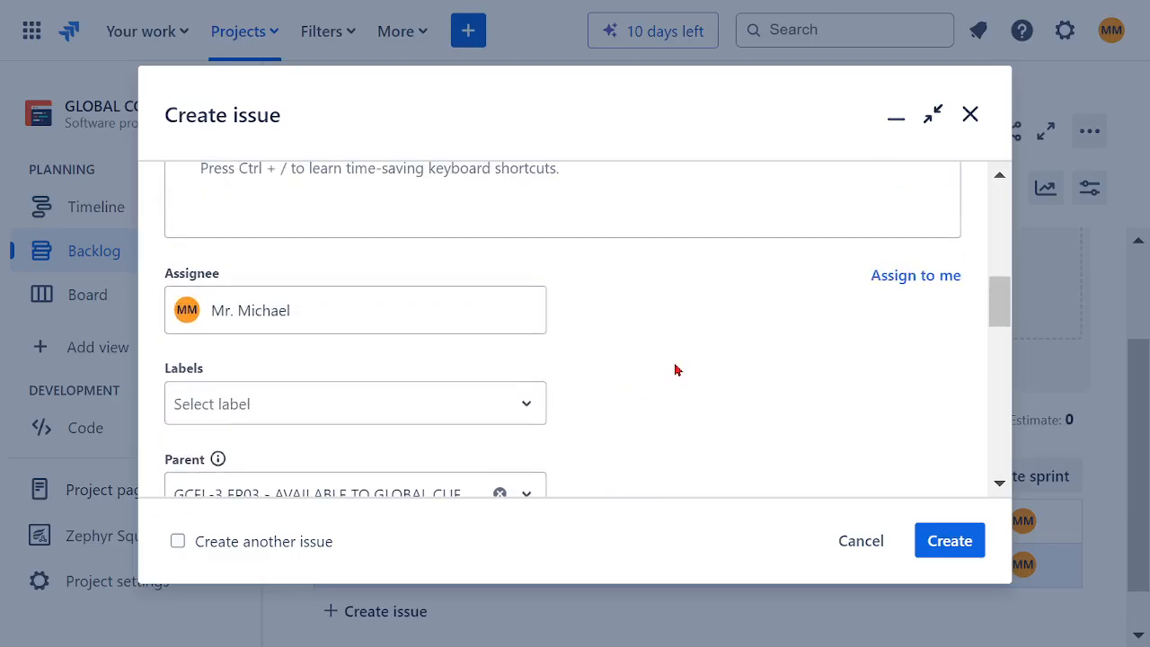
scroll(674, 367, "down", 3)
scroll(666, 369, "down", 3)
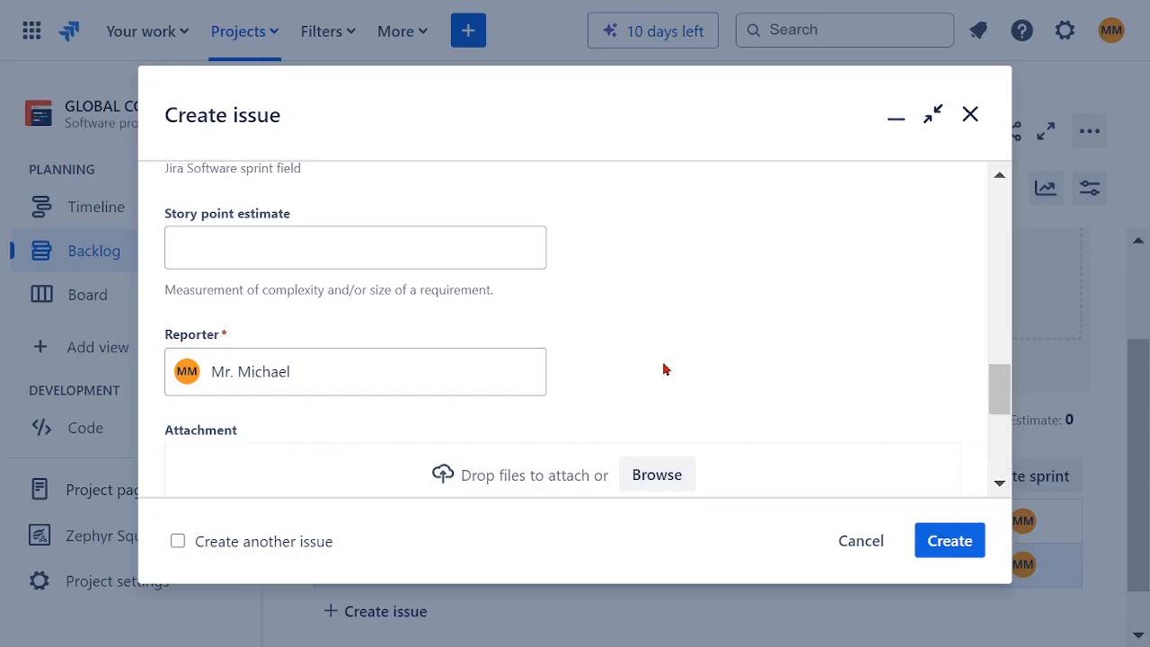
scroll(659, 368, "up", 2)
left_click(381, 403)
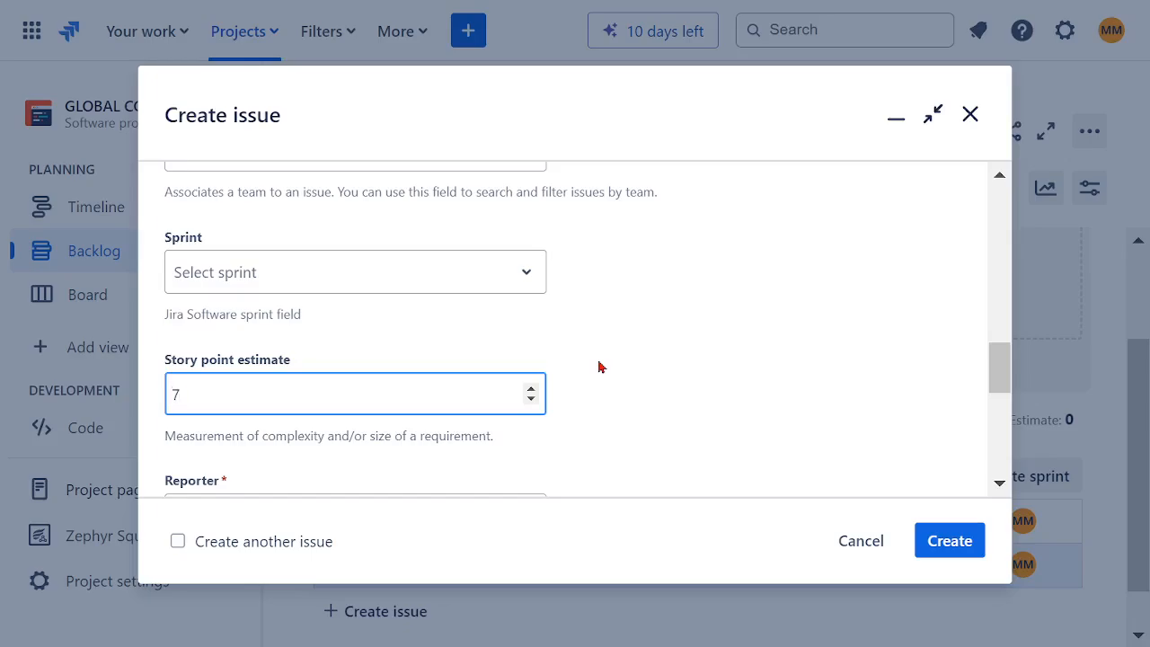
left_click(956, 543)
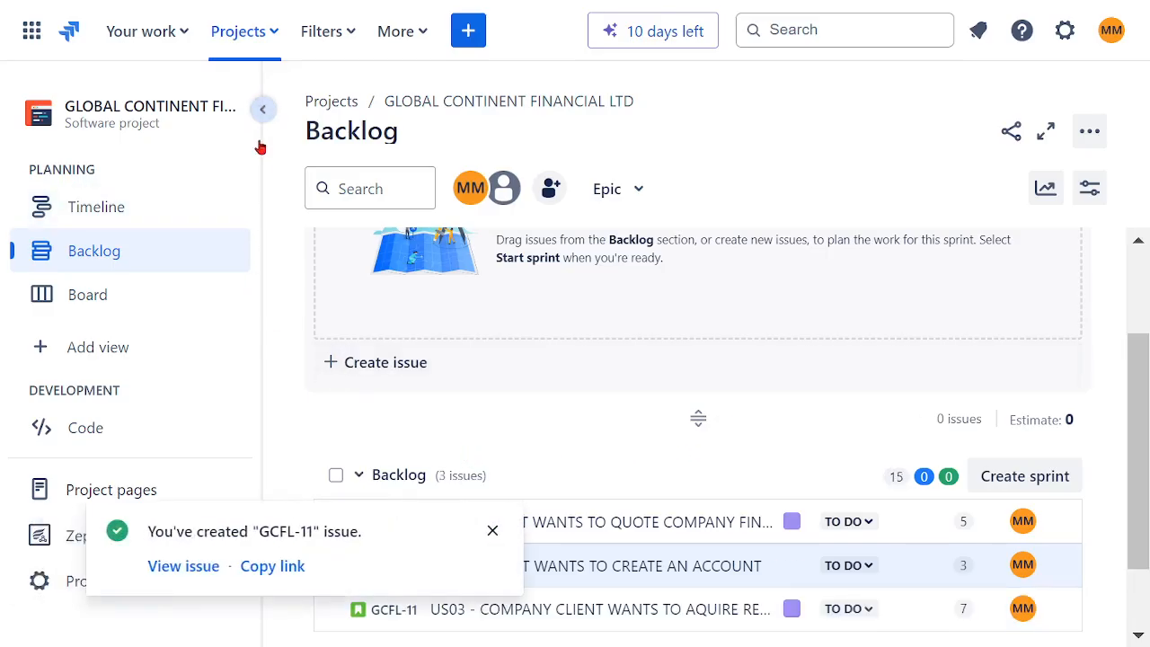
Step: Try to assign an epic to the US02 story directly from its backlog row
left_click(263, 110)
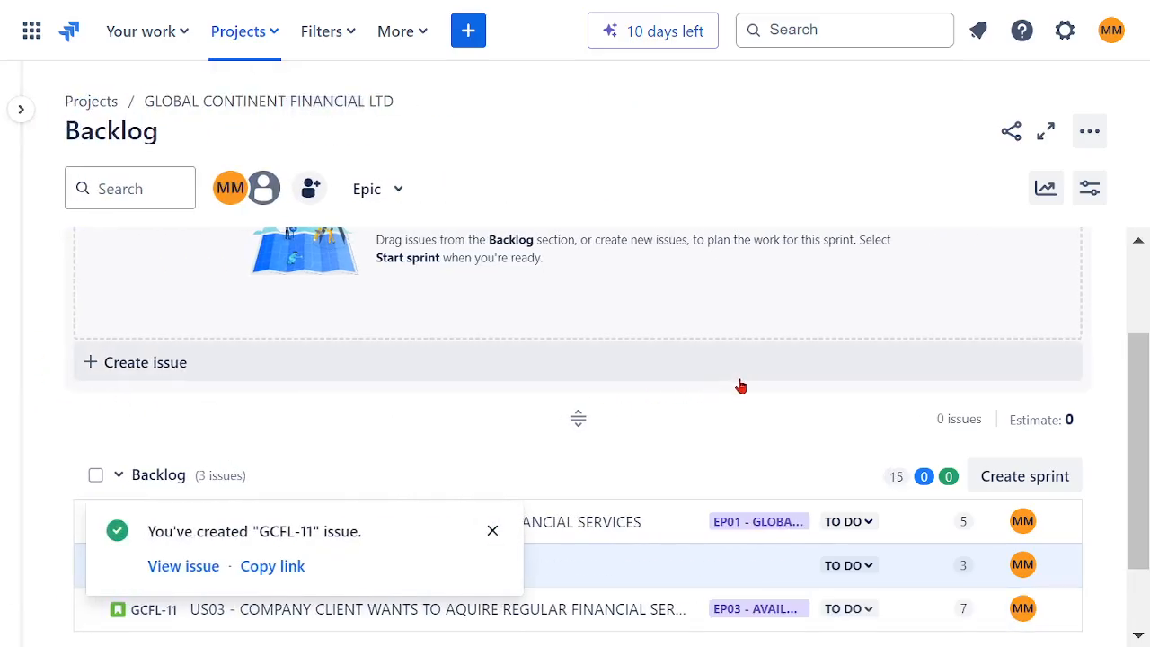
scroll(743, 396, "down", 1)
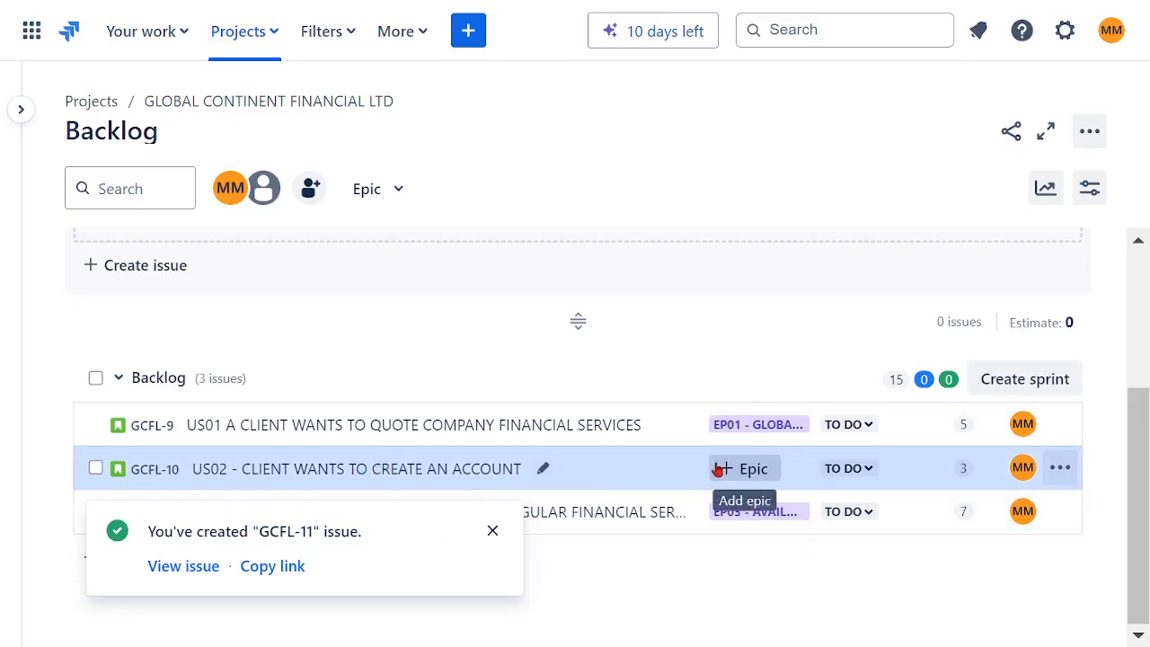
left_click(750, 475)
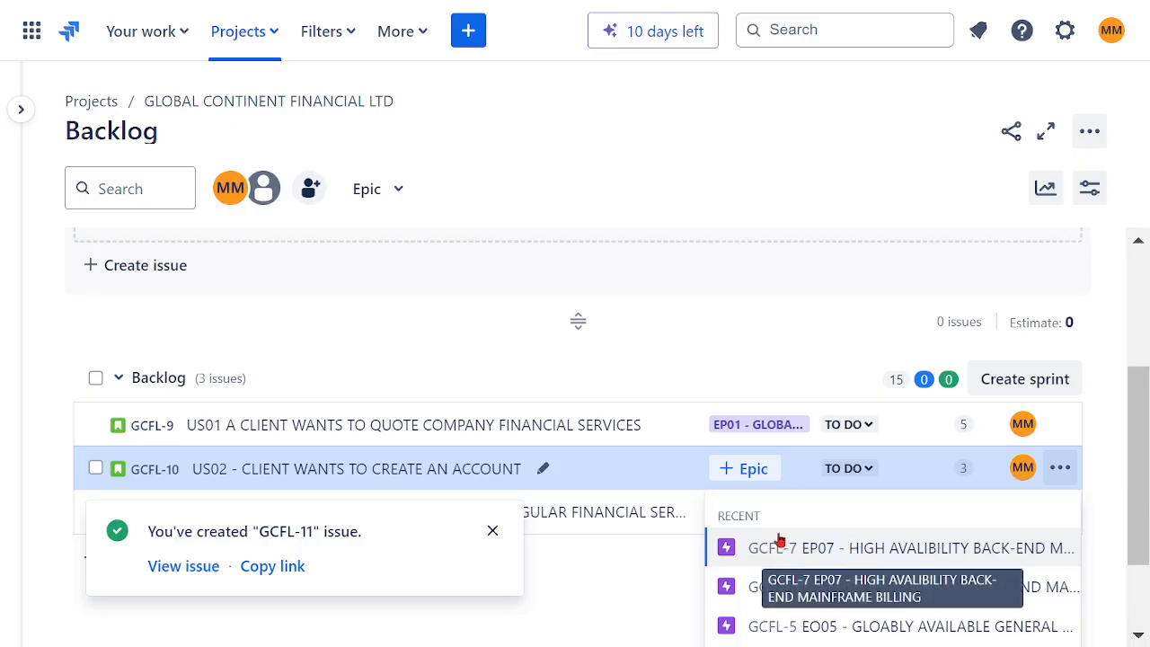
left_click(743, 479)
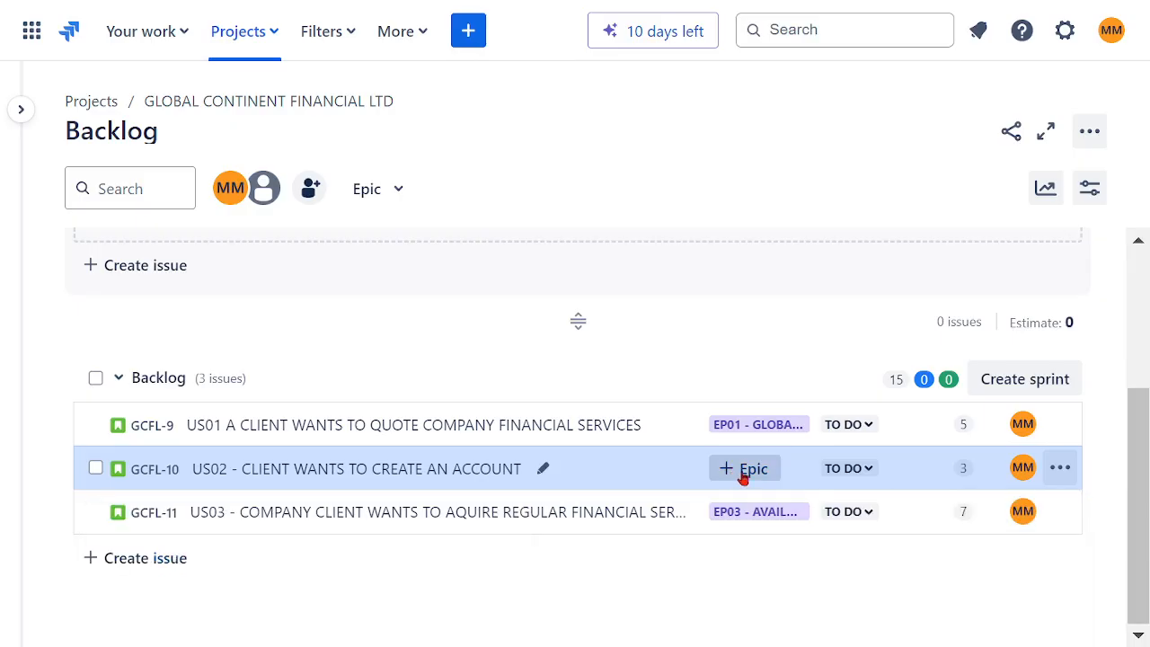
left_click(743, 479)
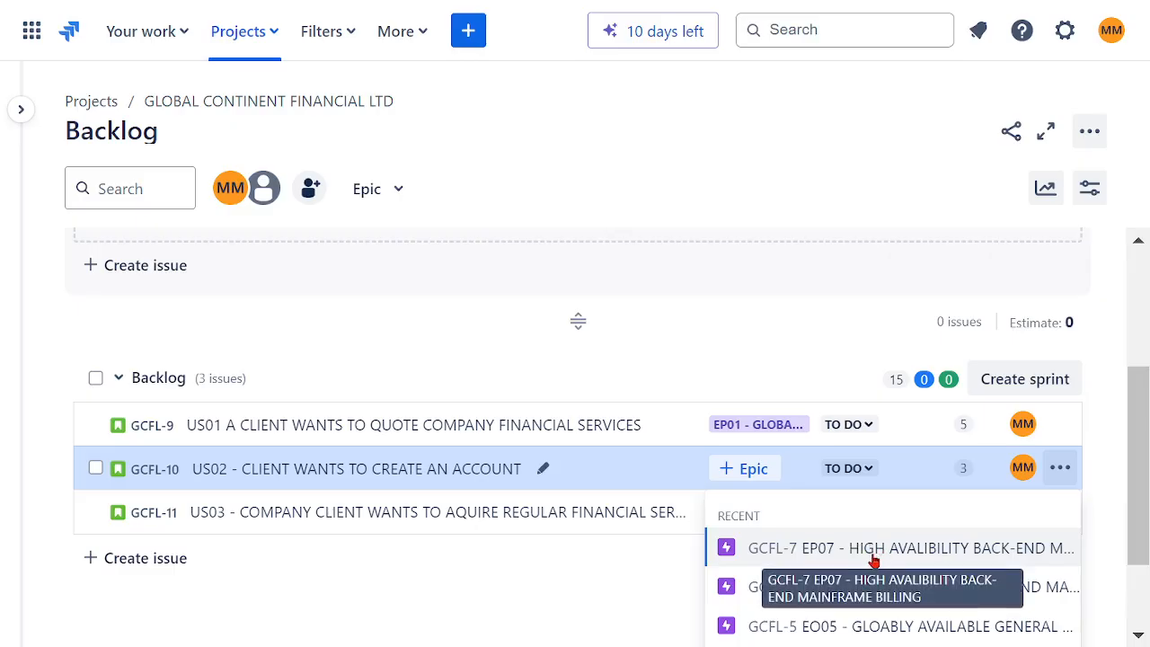
key("e")
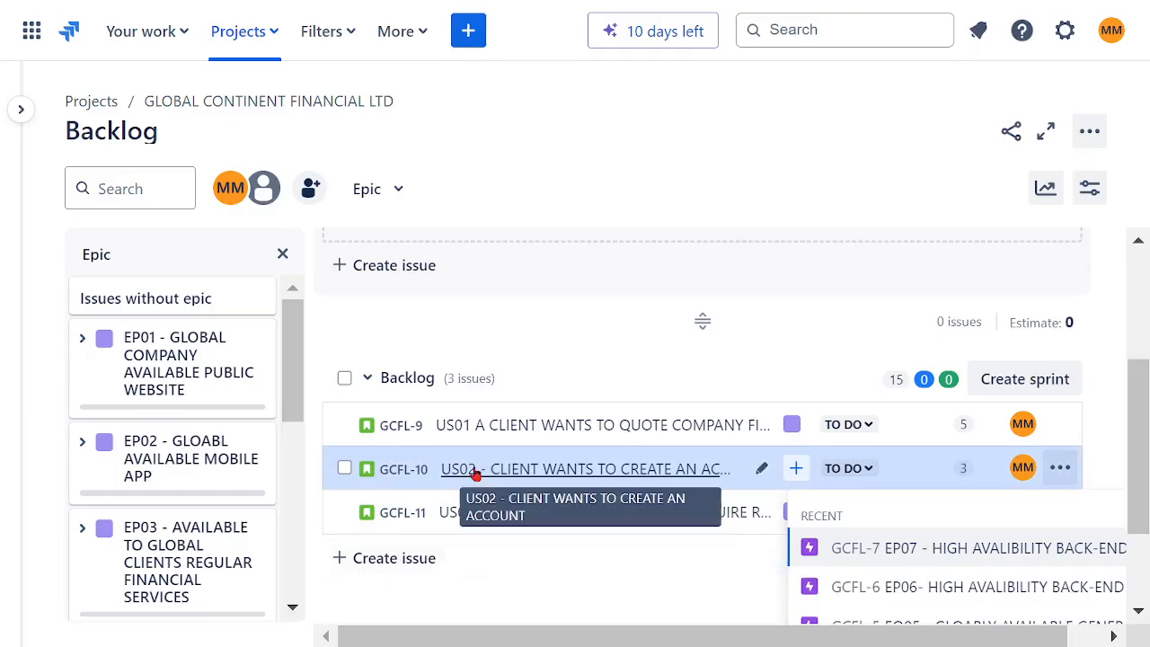
Step: Filter the backlog by the EP02 epic, and reload the backlog without the filter
left_click(148, 458)
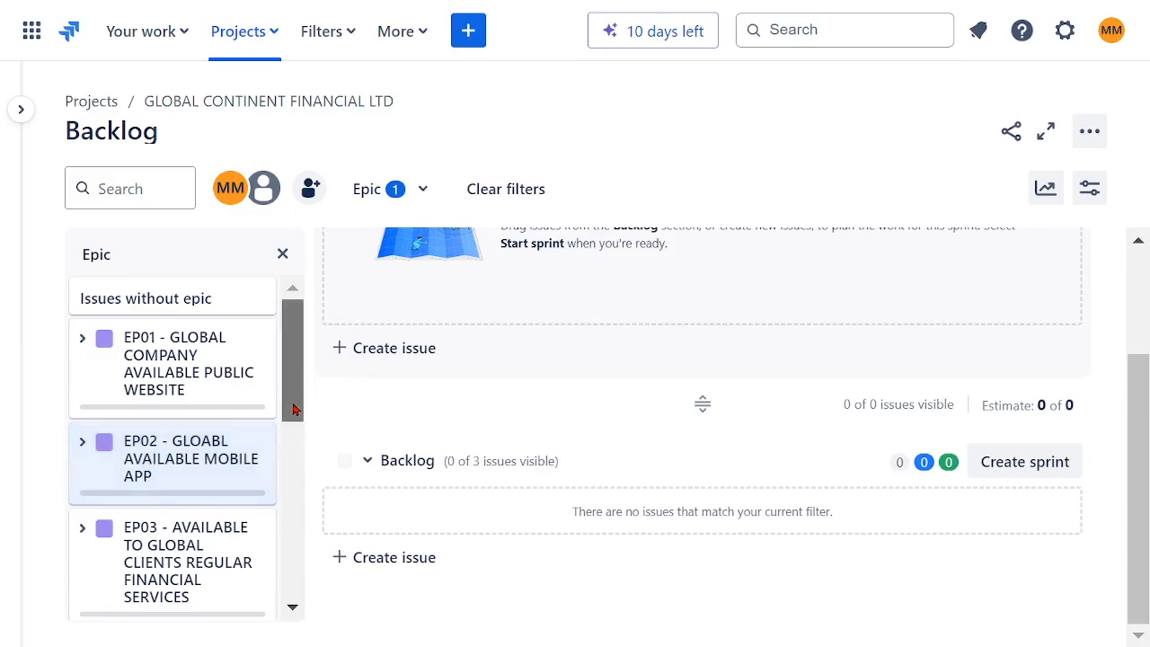
left_click_drag(296, 409, 326, 323)
scroll(645, 386, "up", 2)
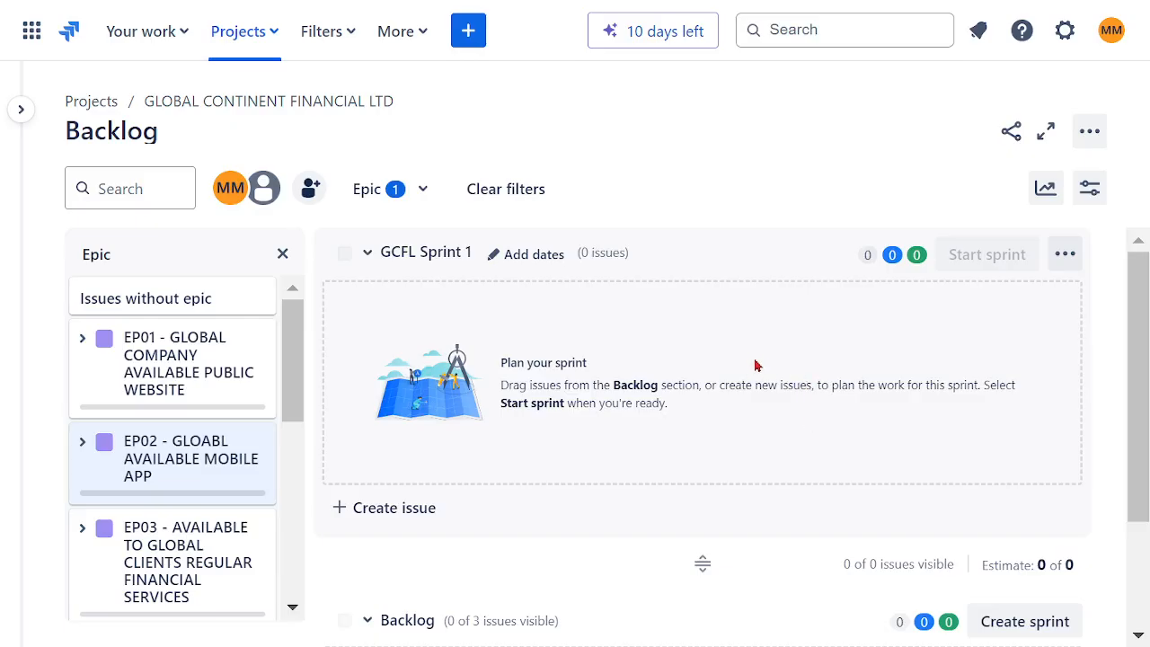
left_click(21, 110)
left_click(102, 250)
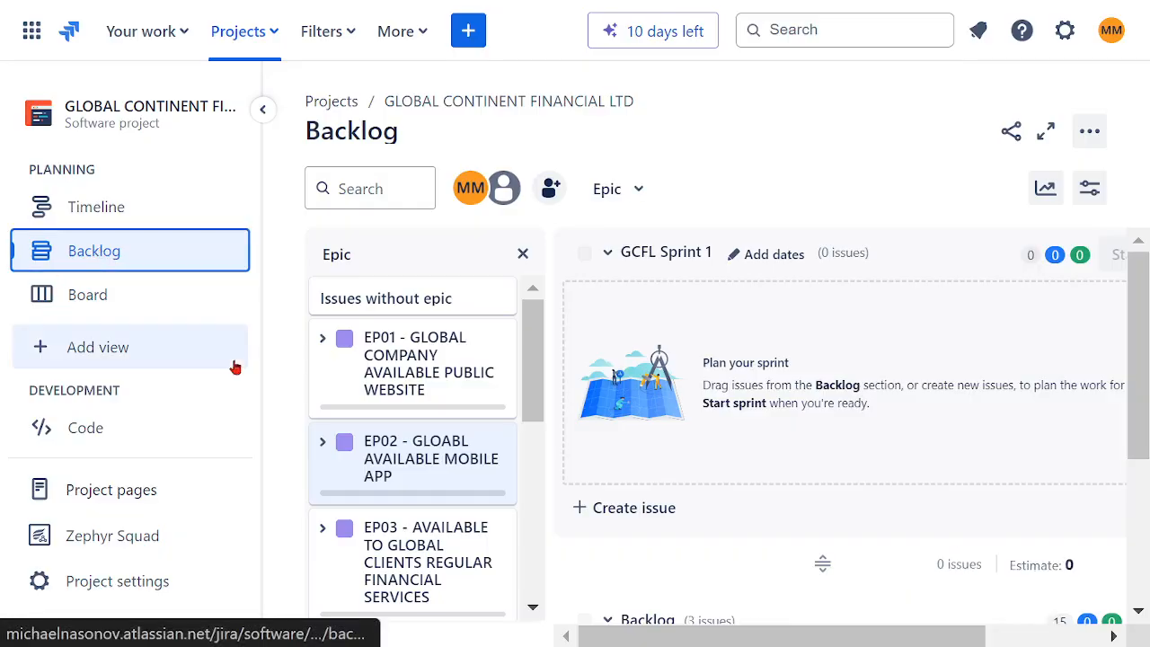
left_click(263, 109)
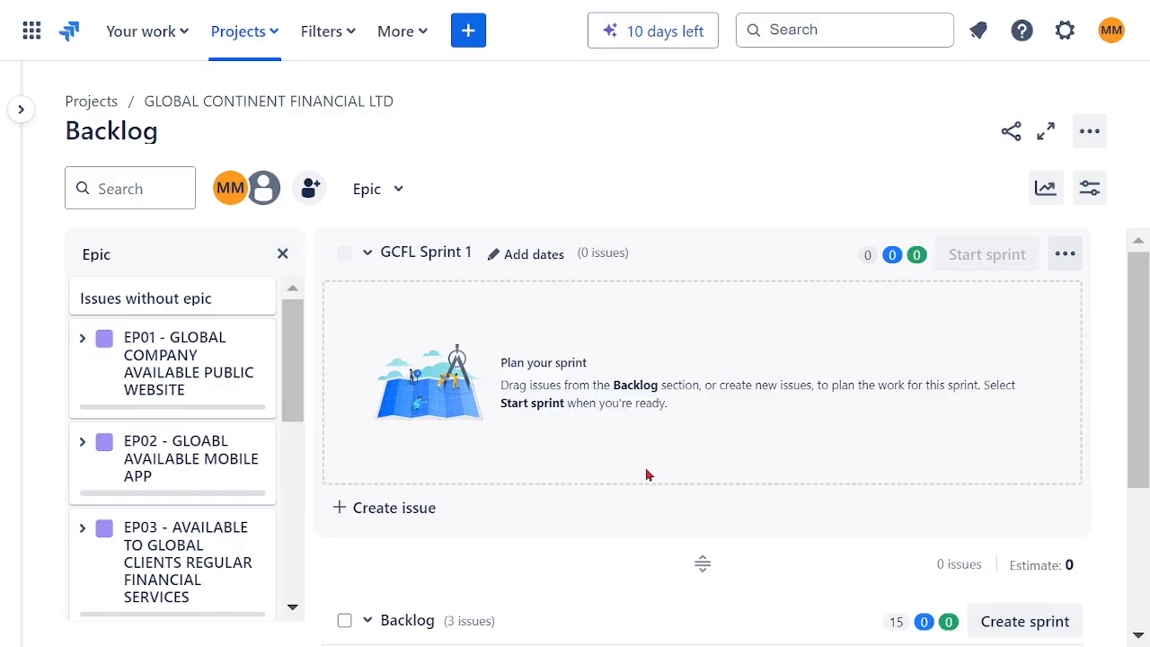
Step: Link the US02 story to the epic "EP02 - GLOABL AVAILABLE MOBILE APP" and hide the epic list
scroll(669, 484, "down", 3)
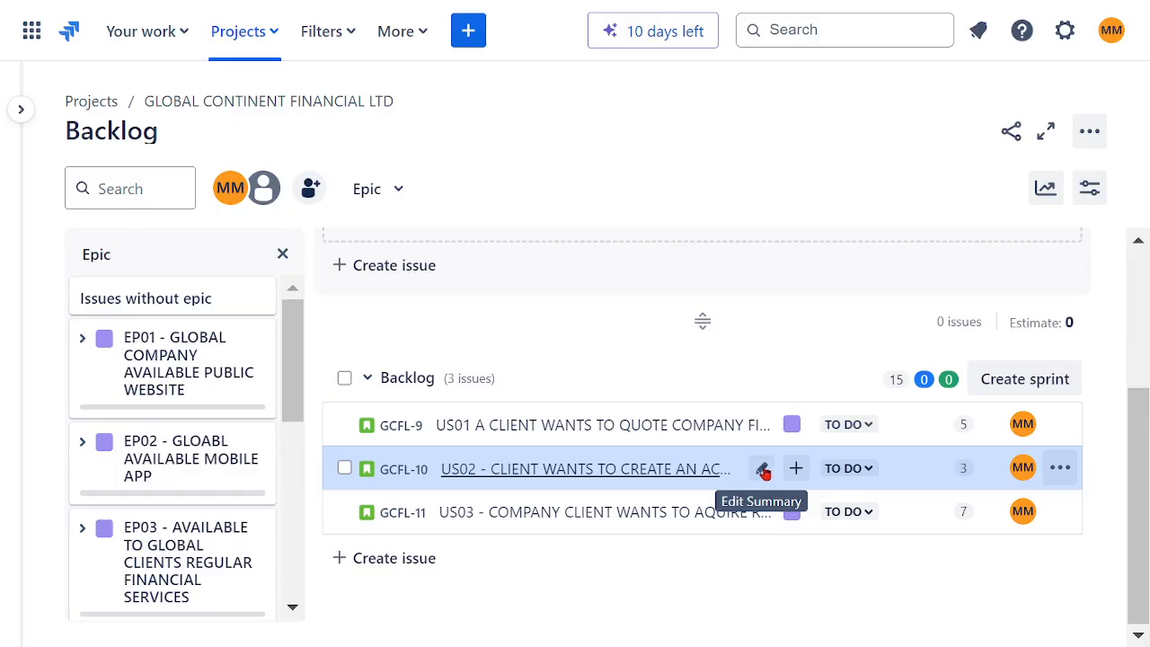
left_click(763, 470)
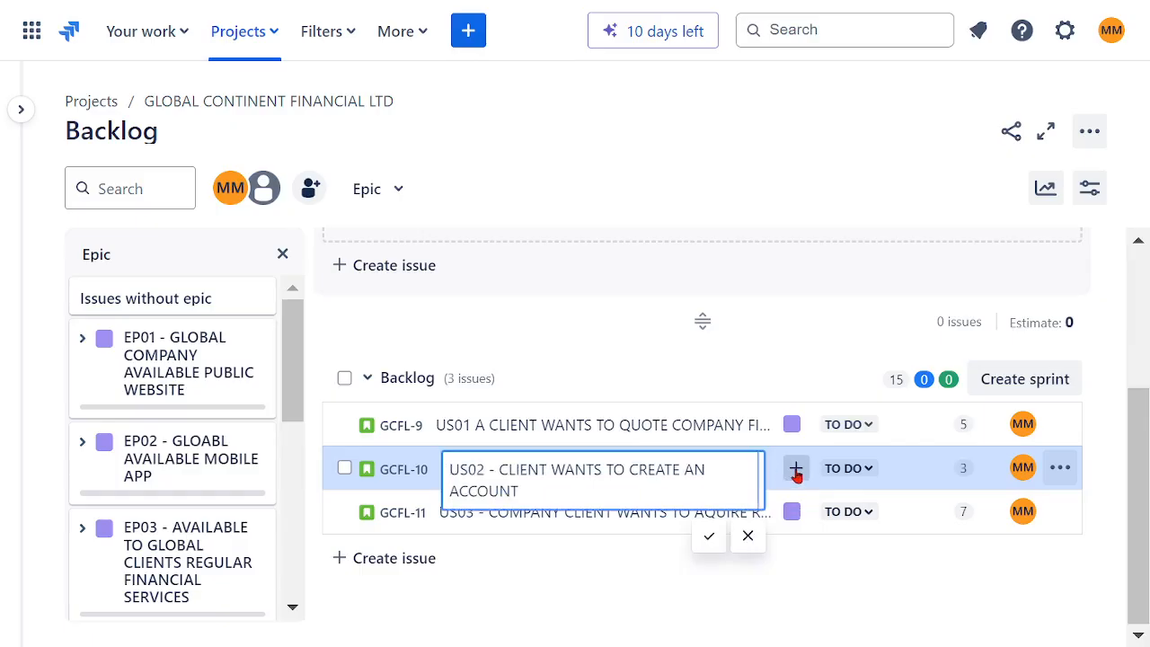
left_click(797, 468)
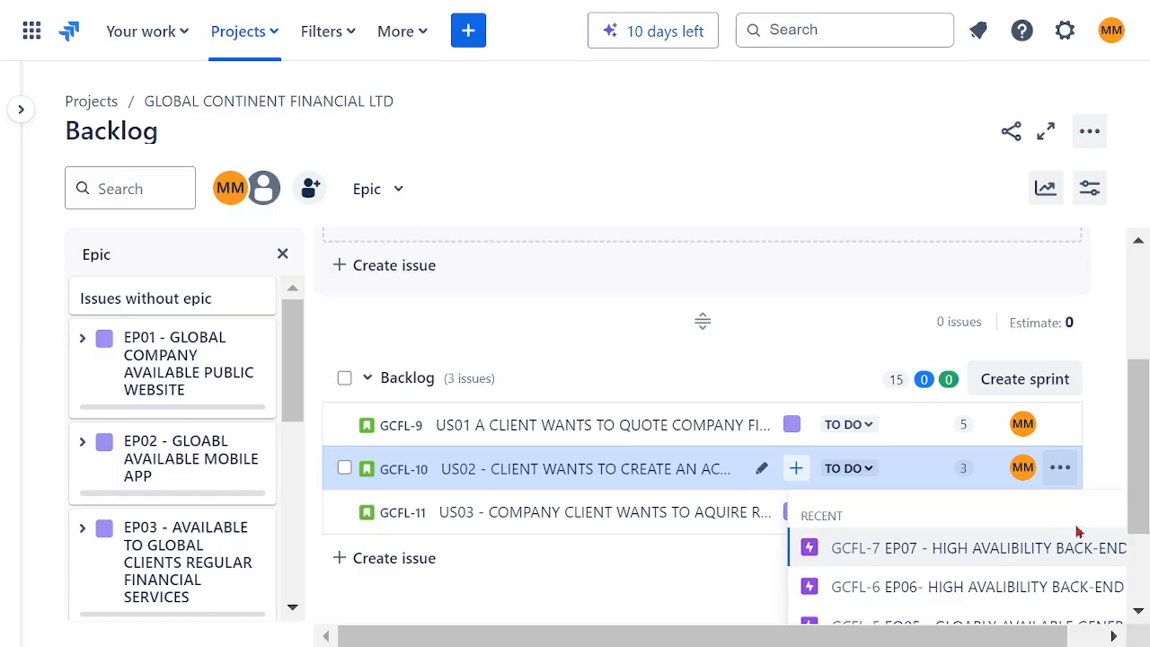
left_click_drag(1141, 464, 1147, 540)
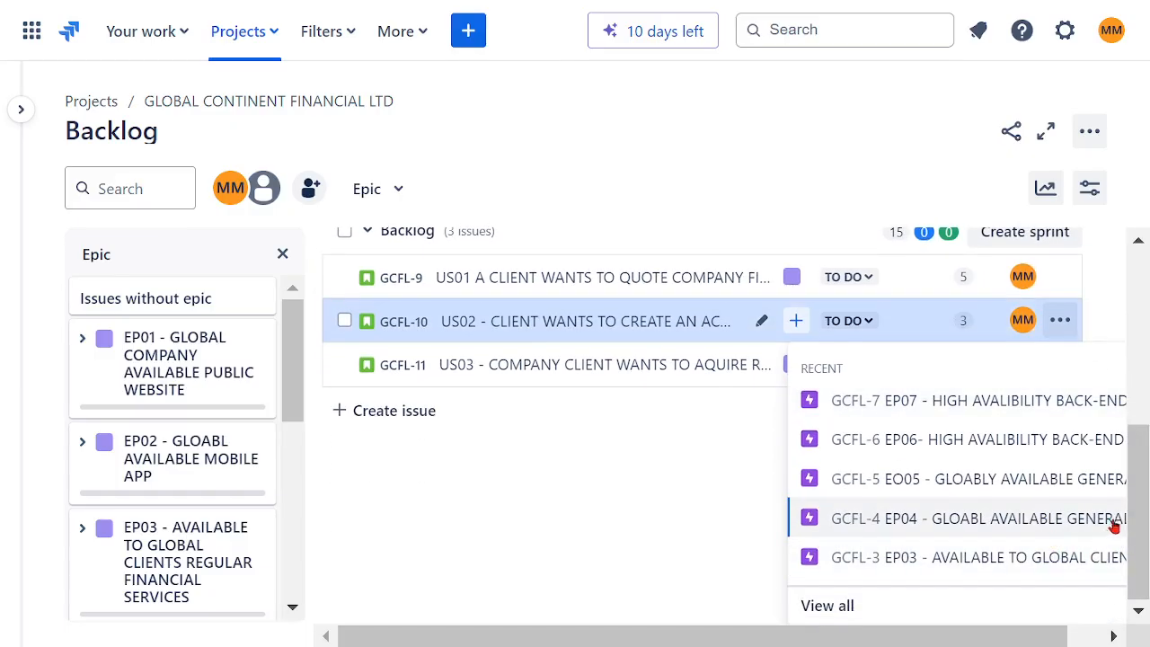
left_click_drag(959, 632, 1085, 630)
left_click(804, 607)
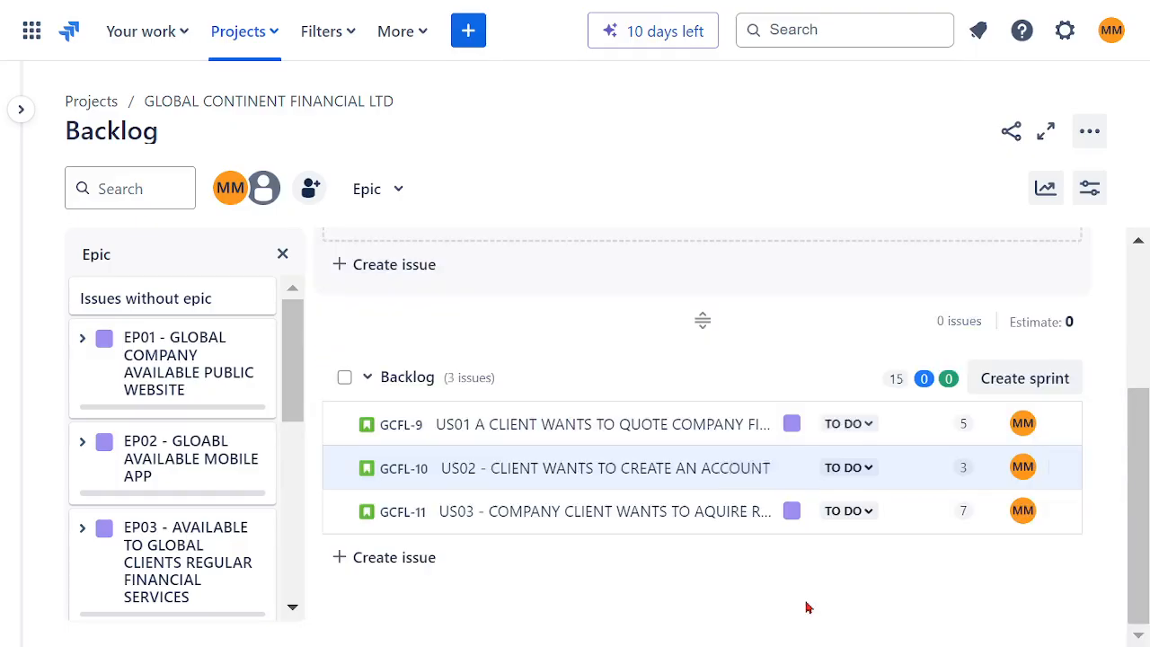
left_click(854, 250)
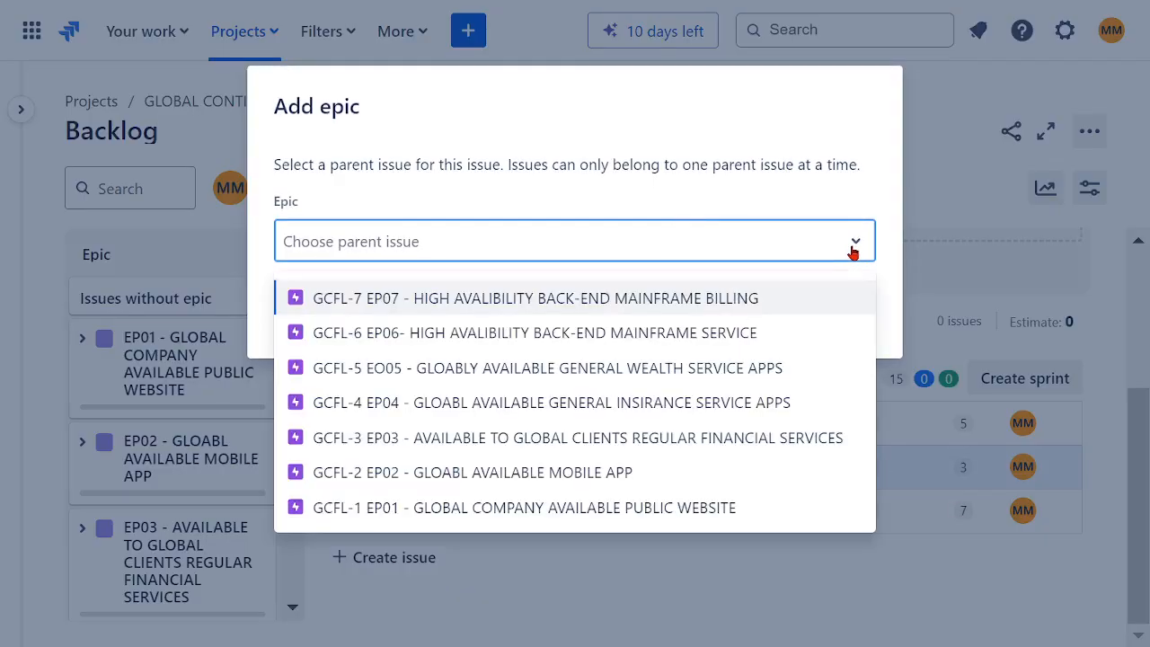
left_click(438, 480)
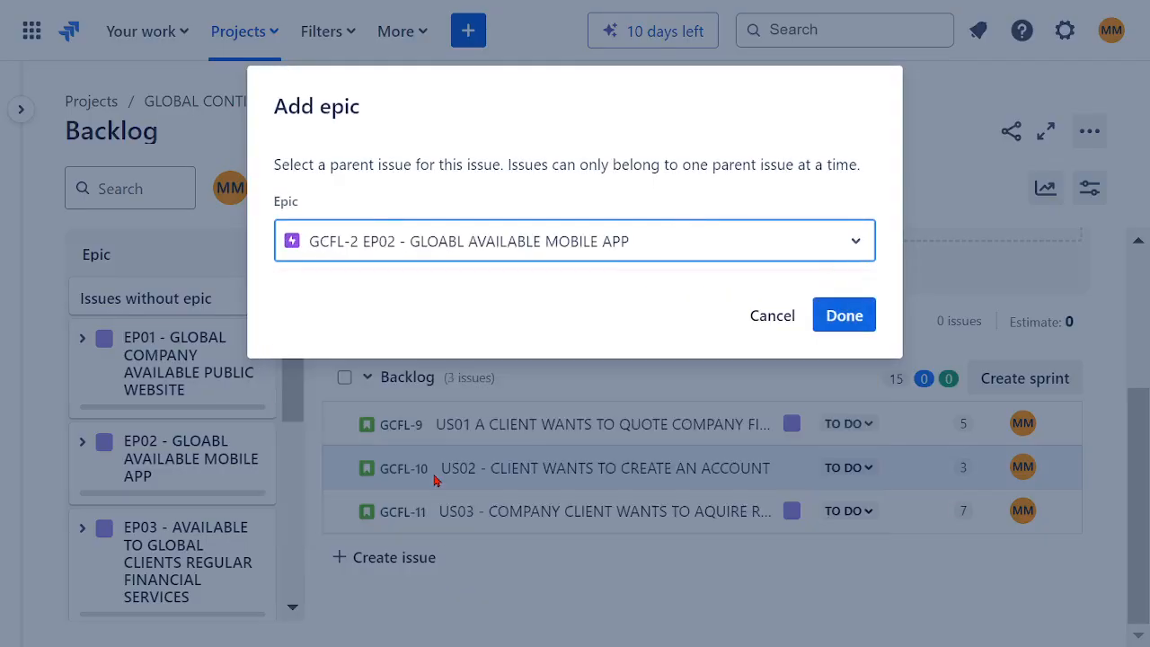
left_click(829, 313)
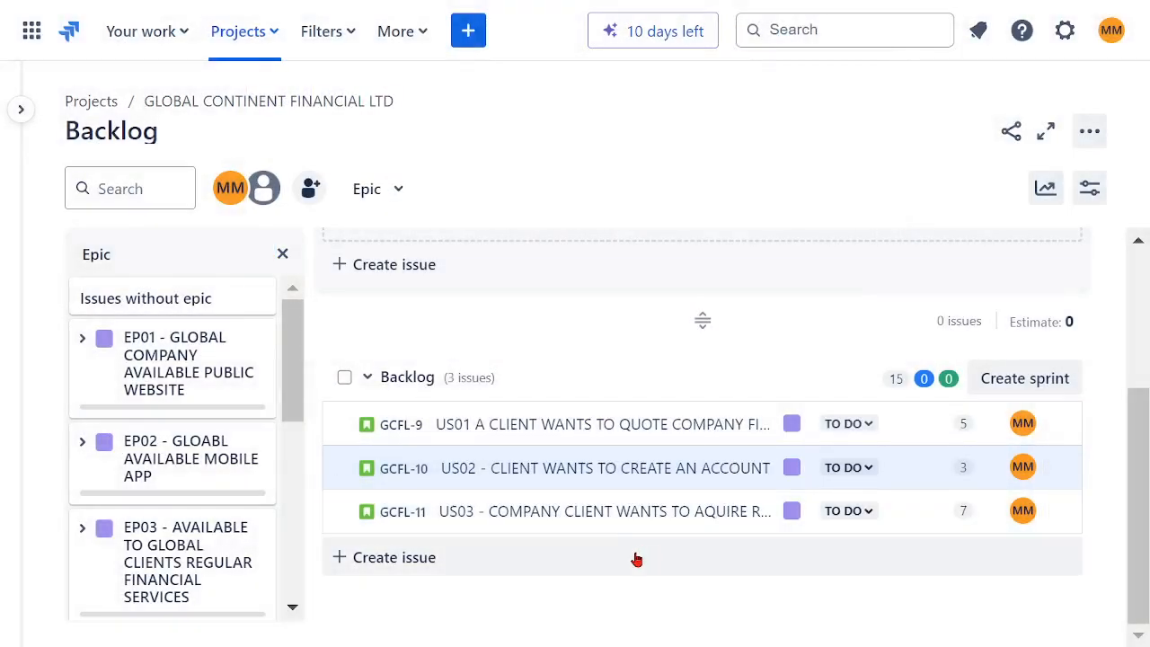
left_click_drag(311, 393, 301, 338)
left_click(282, 254)
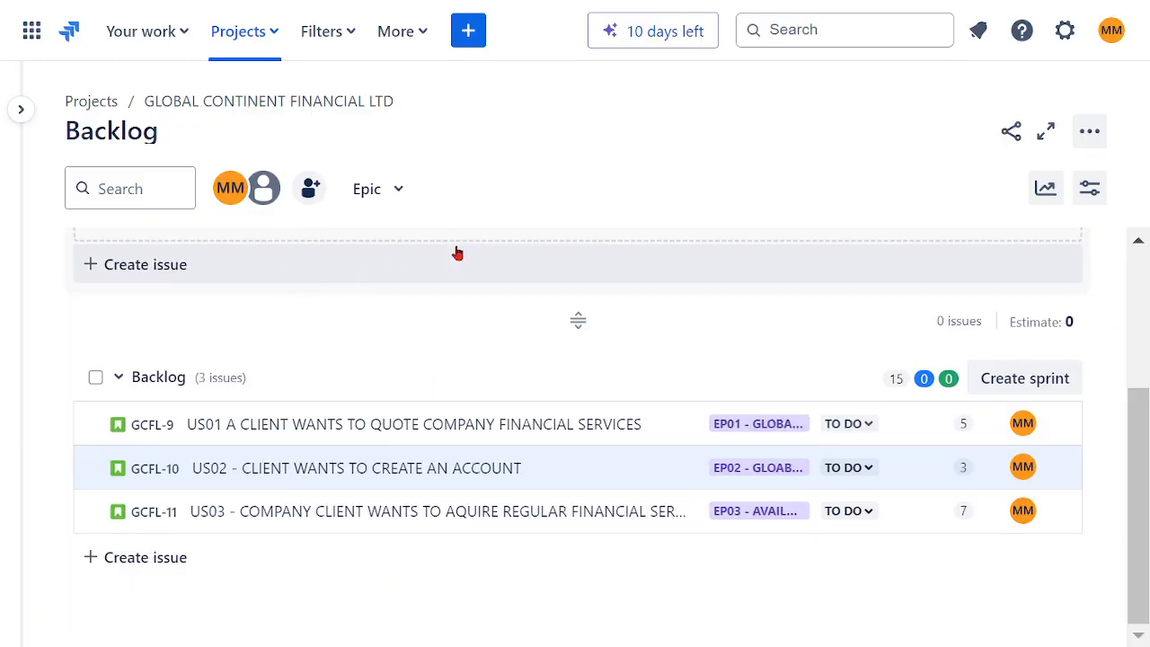
Step: Start a new story with the summary "US04 - COMPANY CLIENT WANTS TO AQUIRE INSURANCE FINANCIAL SERVICES" and copy that summary
left_click(469, 30)
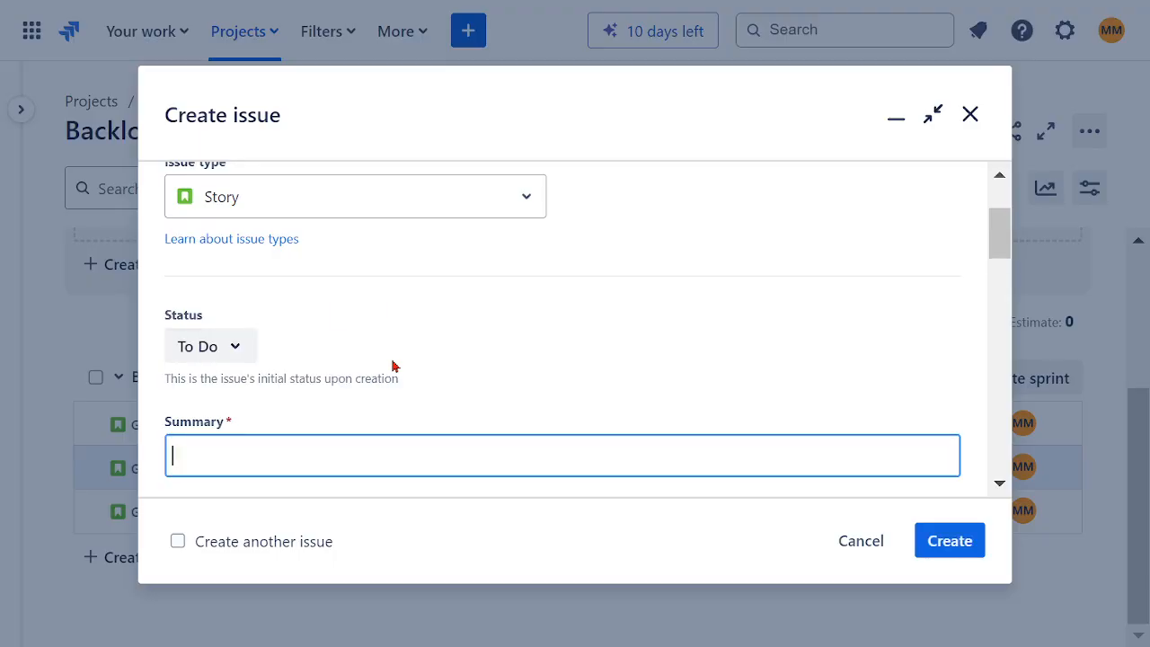
type("U")
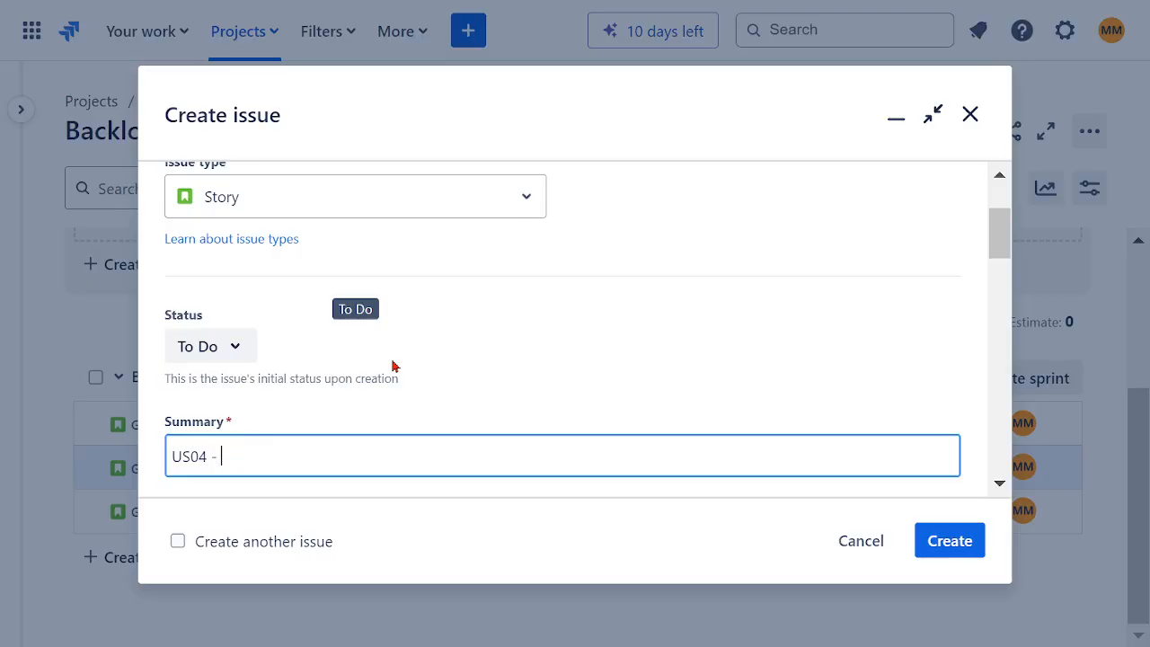
type("S04 -")
type("COMPANY CLIENT WANTS TO AQUIRE REGULAR FINANCIAL SERVICES")
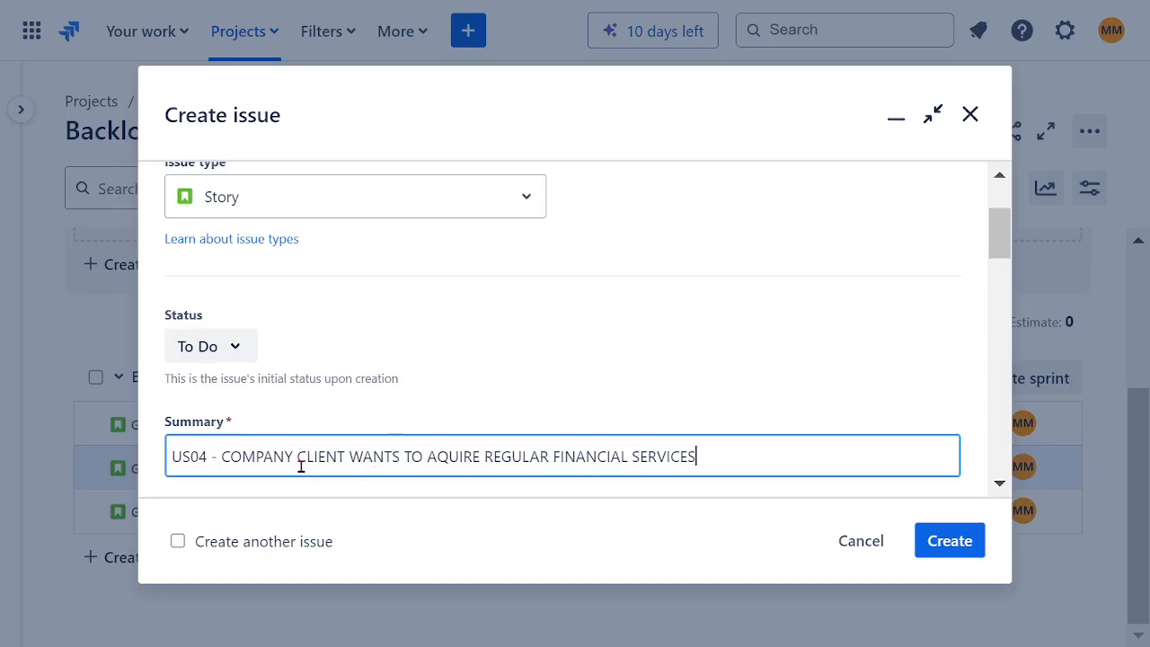
double_click(517, 458)
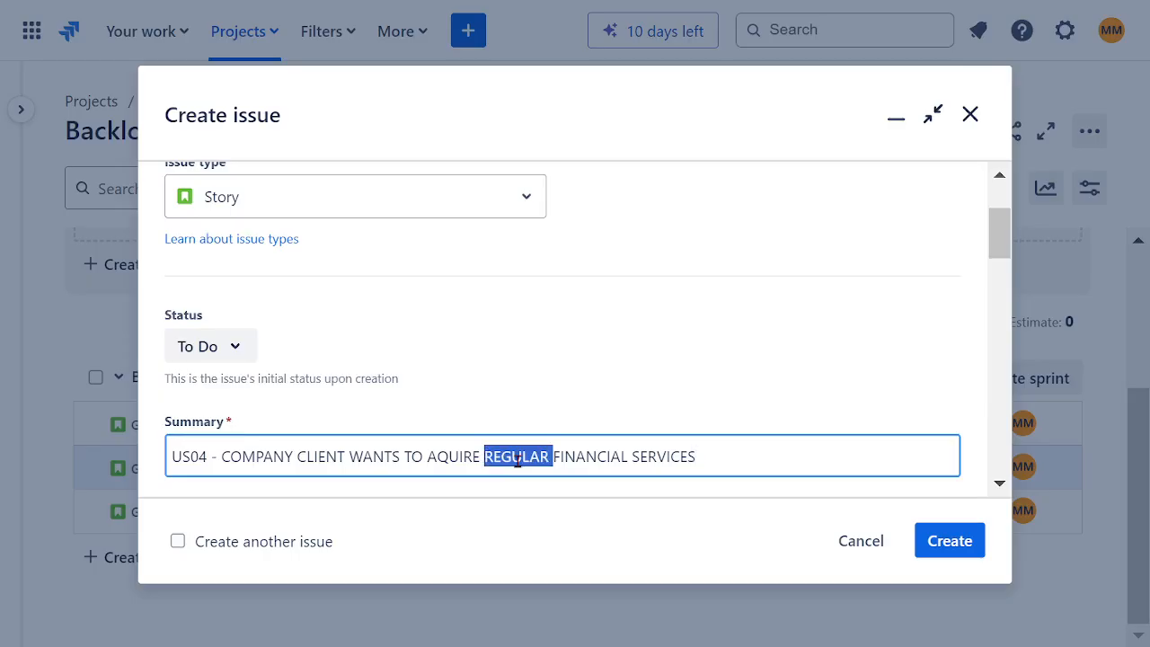
type("INSURANC")
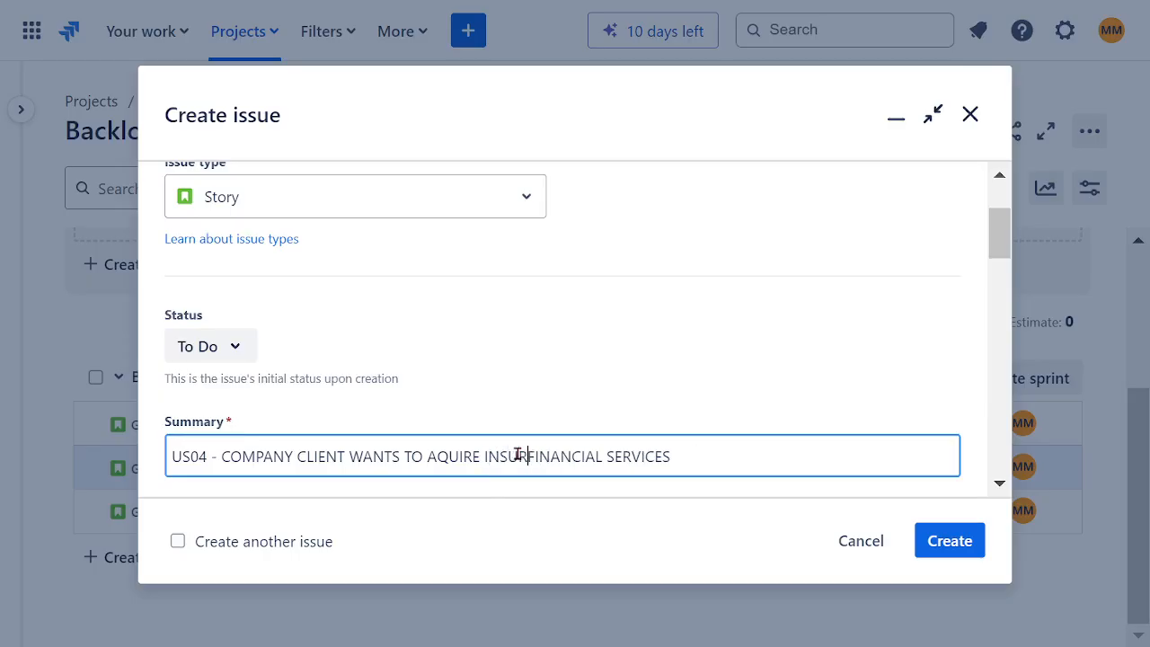
type("E")
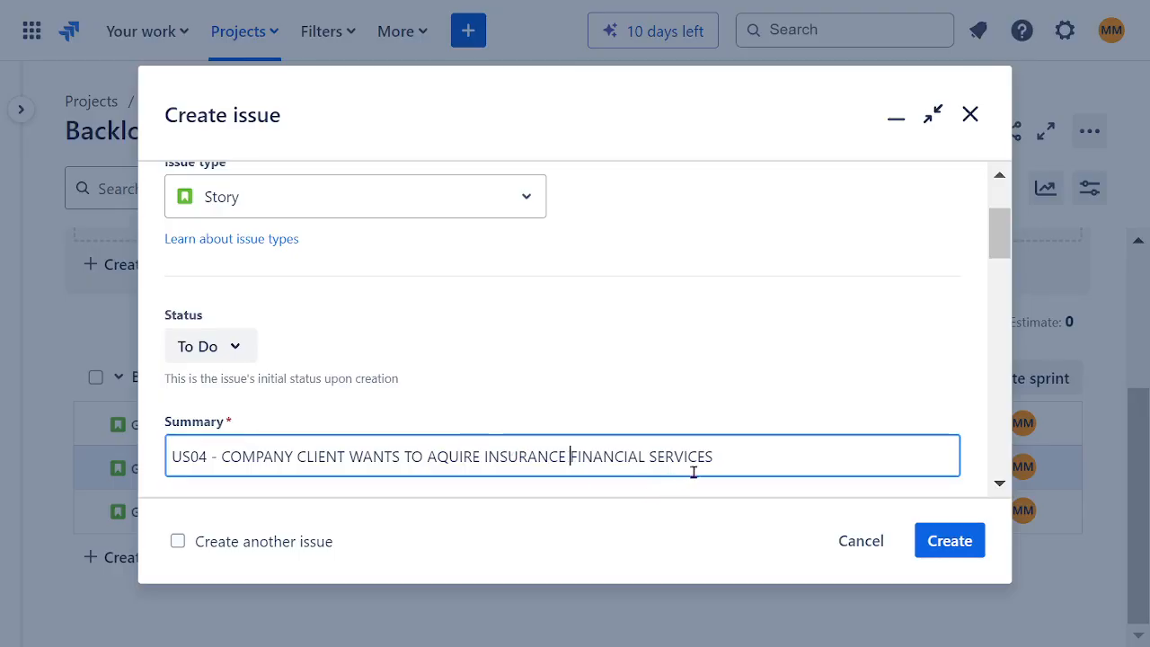
left_click_drag(719, 460, 141, 490)
key("ctrl+c")
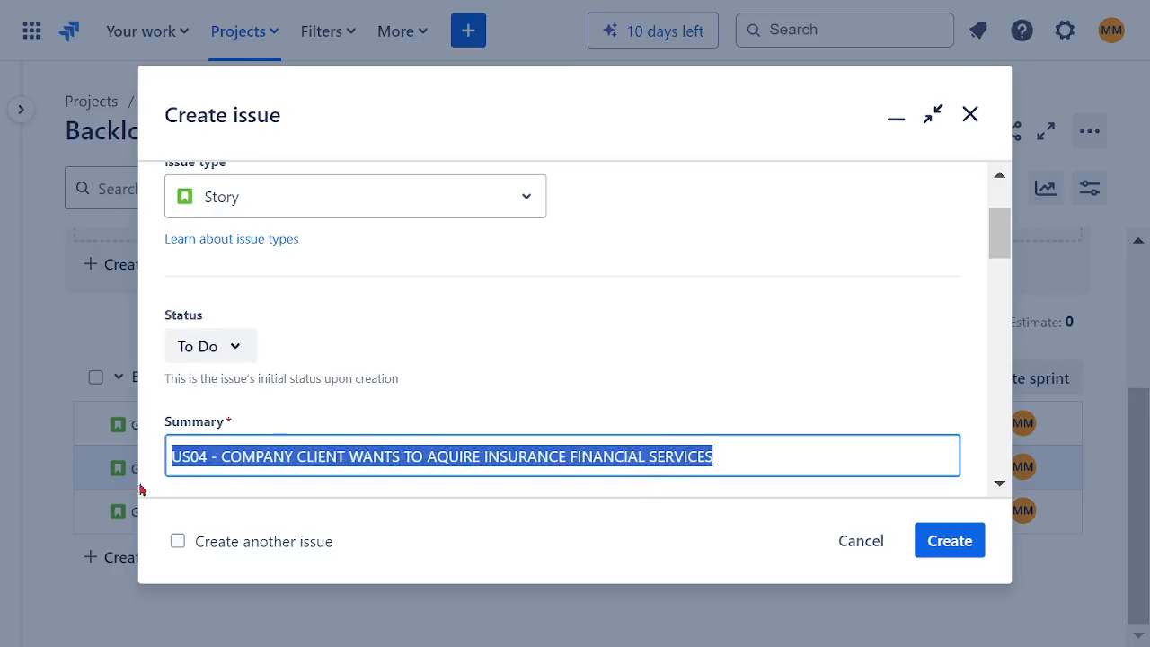
left_click(606, 348)
Step: Begin the description with "AS A CUSTOMER" and, on a new line, "I WANT TO BE ABLE TO" followed by the copied summary
scroll(625, 345, "down", 3)
left_click(428, 329)
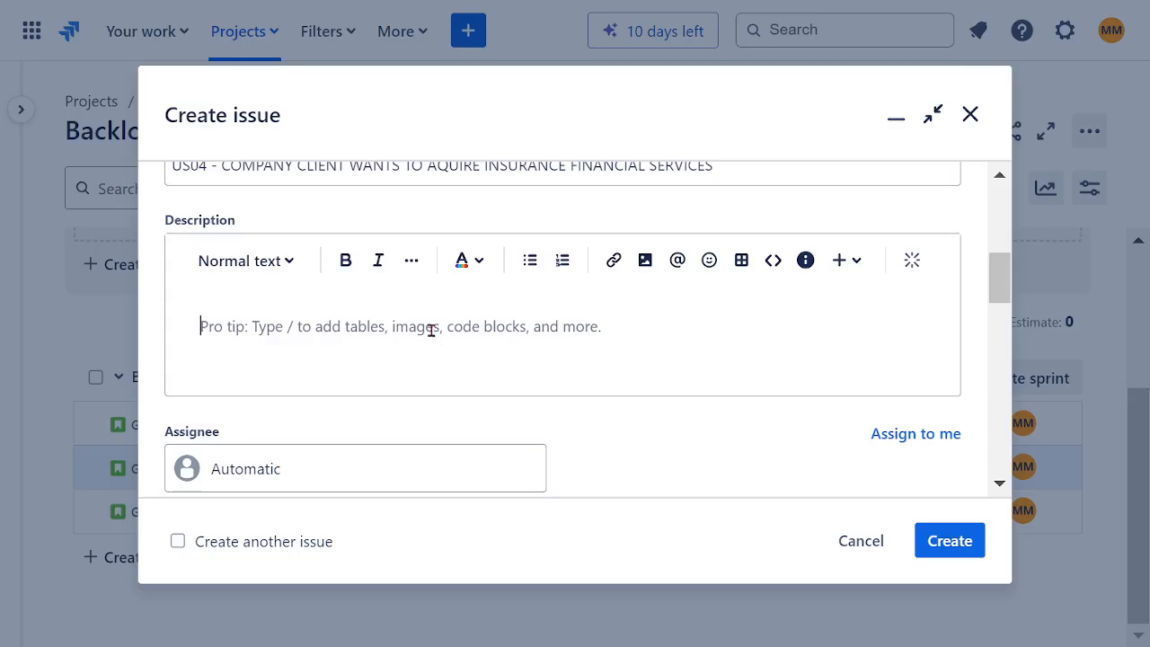
type("AS")
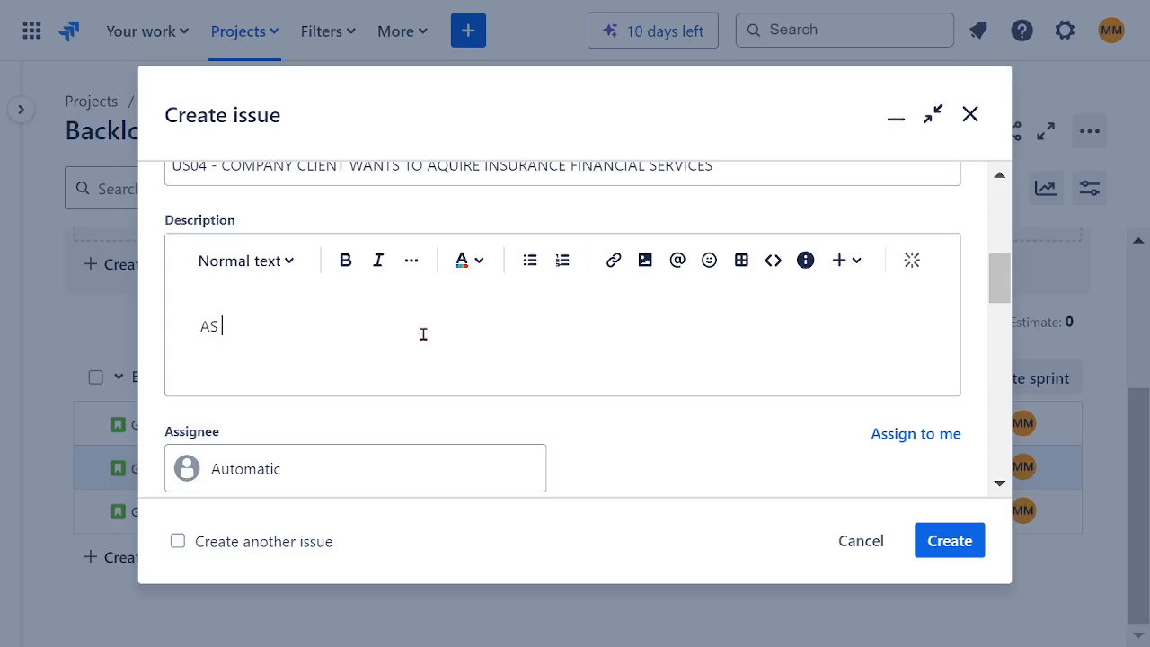
type(" A CUSTOMER")
key("Return")
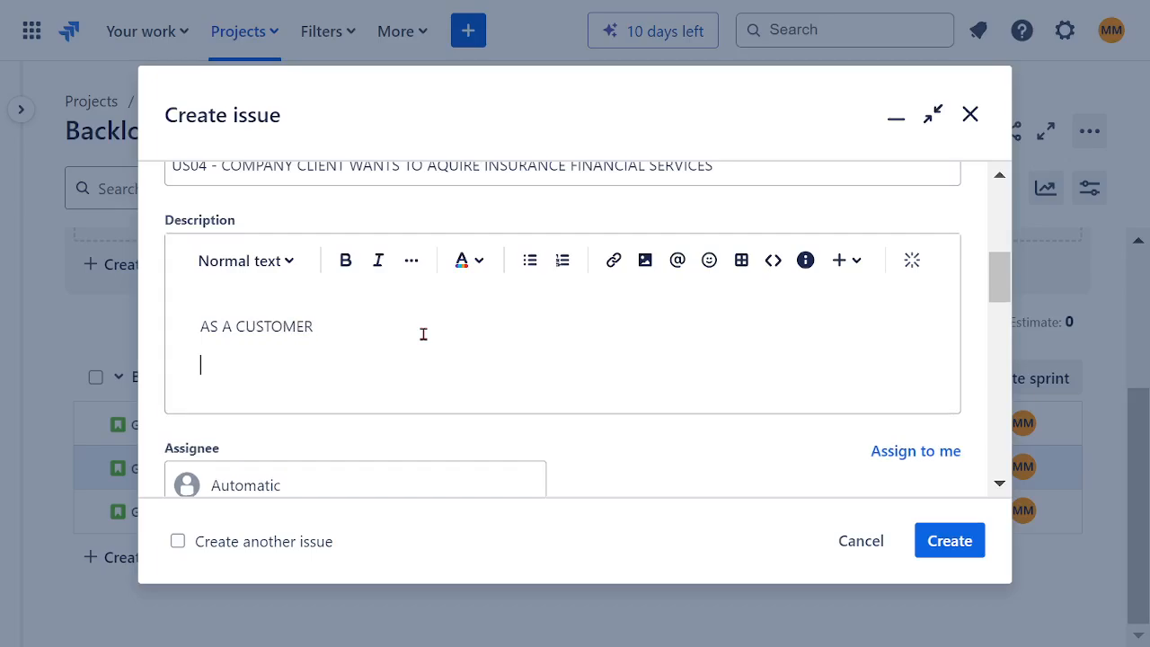
type("I WANT TO BE A")
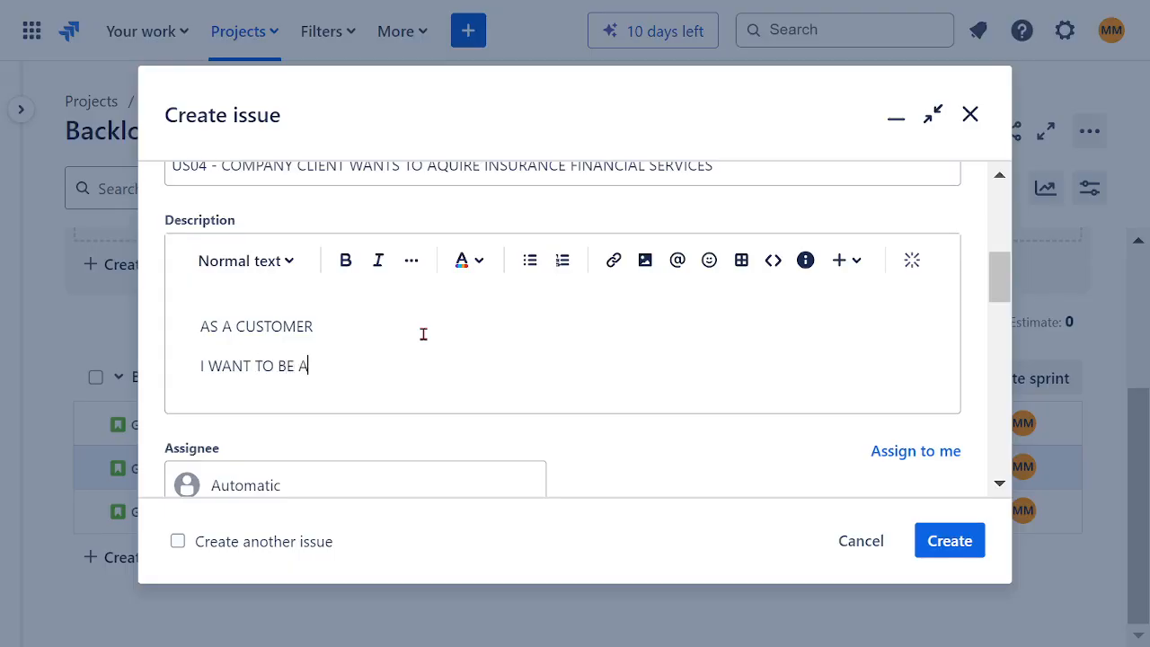
type("BLE TO")
key("ctrl+v")
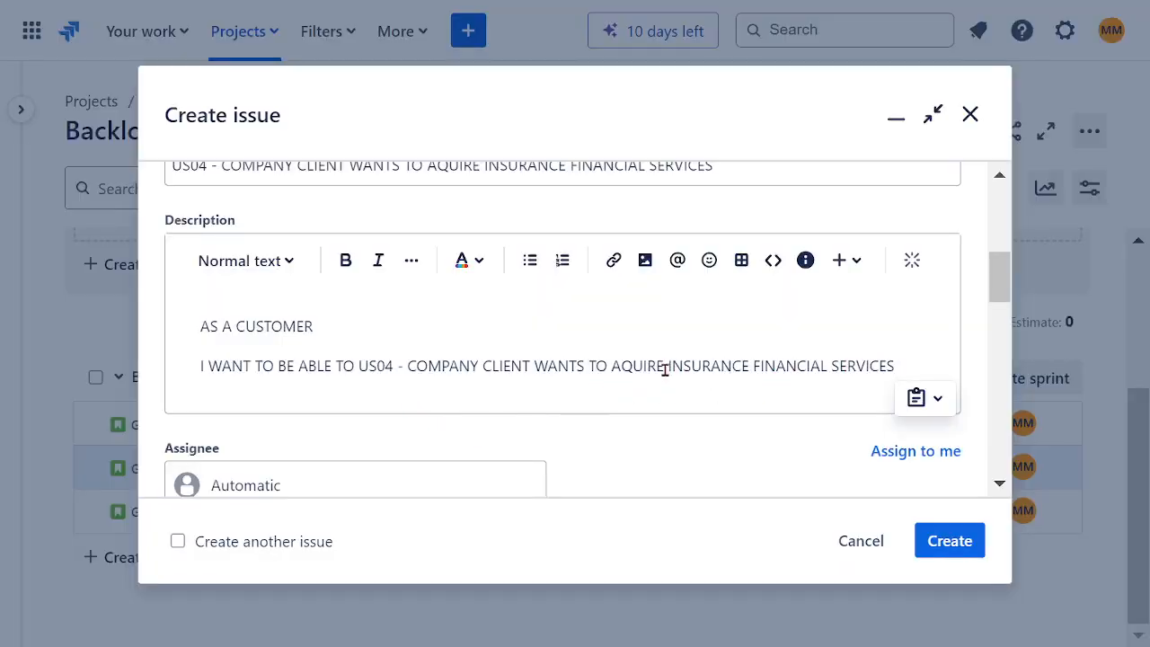
Step: Remove the surplus "US04 - COMPANY CLIENT WANTS" wording so the second description line leads straight into "TO AQUIRE INSURANCE FINANCIAL SERVICES"
left_click(587, 366)
double_click(590, 366)
left_click_drag(591, 368, 490, 370)
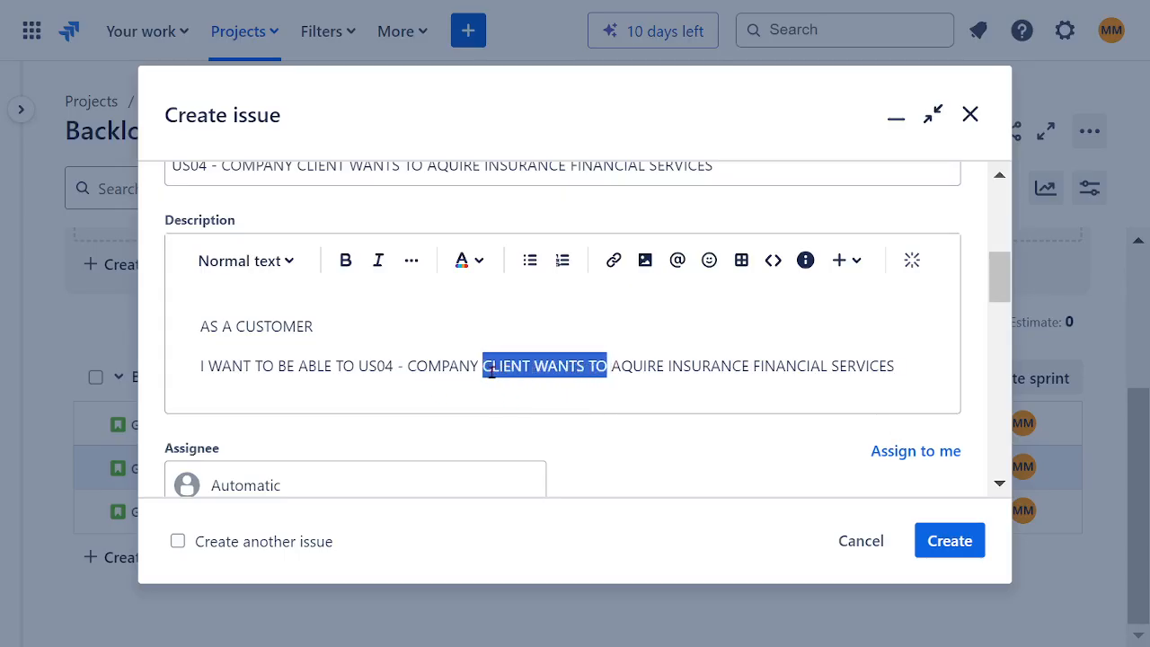
left_click_drag(331, 367, 592, 367)
key("BackSpace")
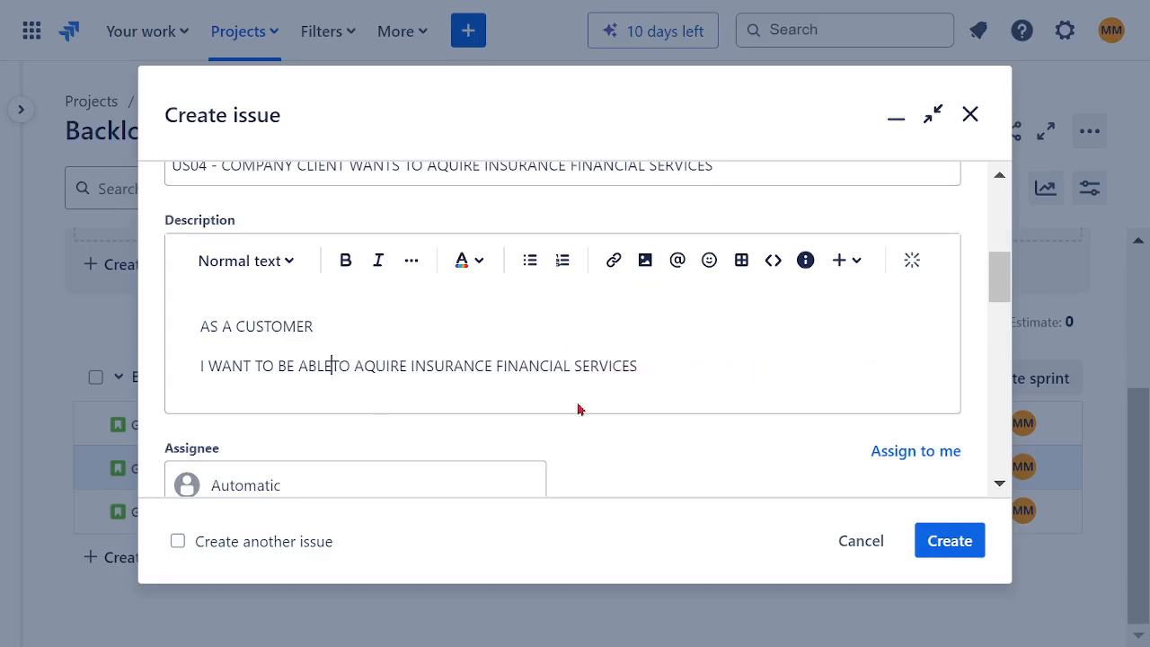
Step: Add the description line "SO THAT I AM ABLE TO OWN CHECKING ACCOUNT" below the insurance services line
left_click(694, 363)
key("Return")
type("SO")
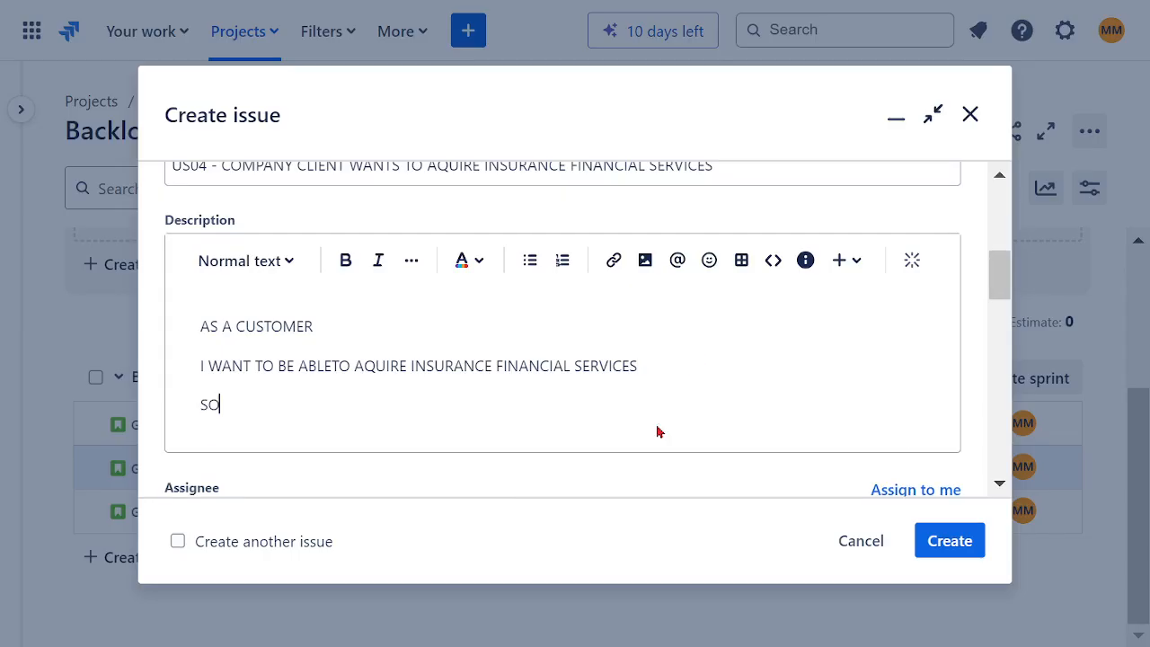
type(" THAT I AM ABLE T")
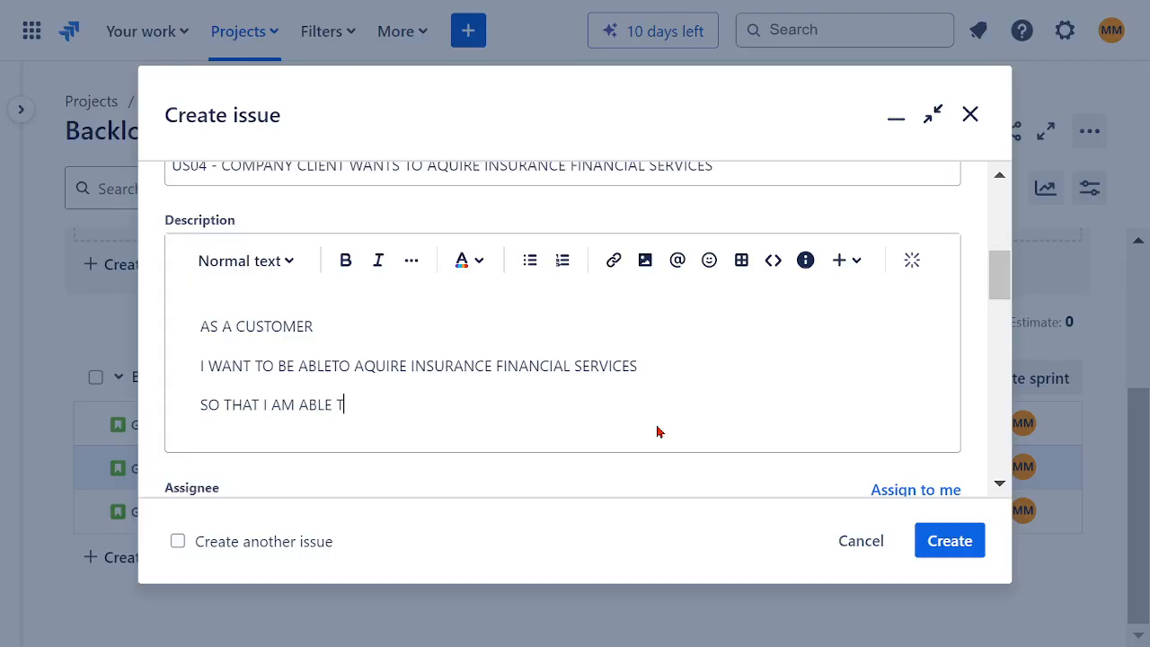
type("O OWN CHECKI")
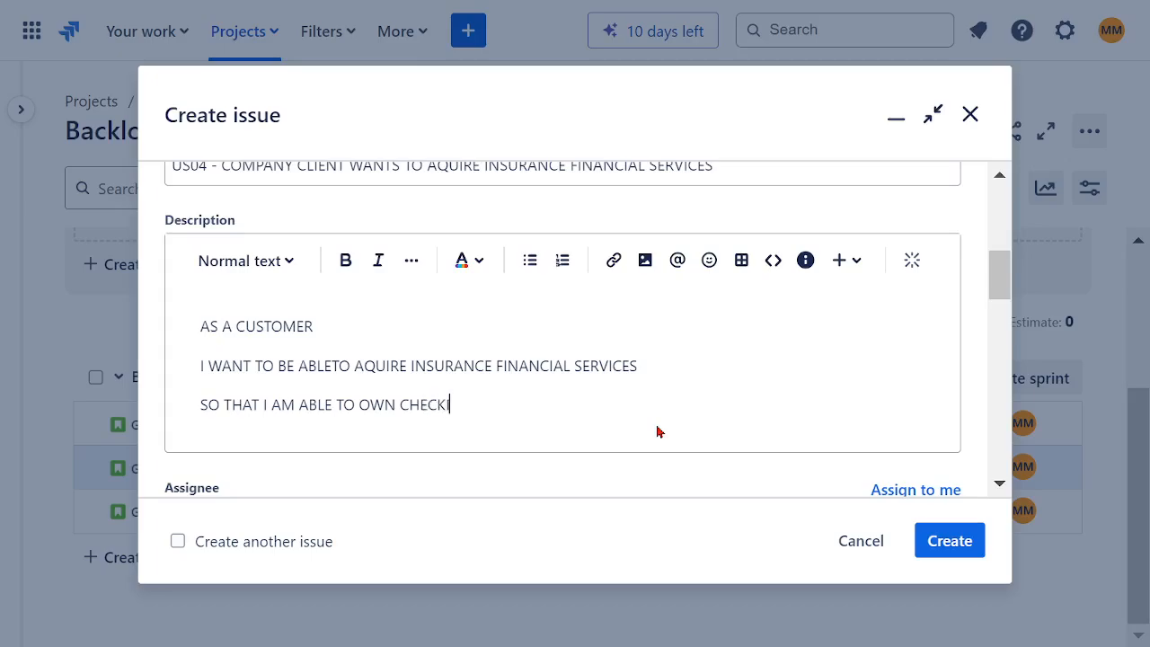
type("NG ACCOUNT")
Step: Add the description line "AND I AM ABLE TO OWN SAVINGS ACCOUNT" below the checking account line
key("Return")
type("AND ")
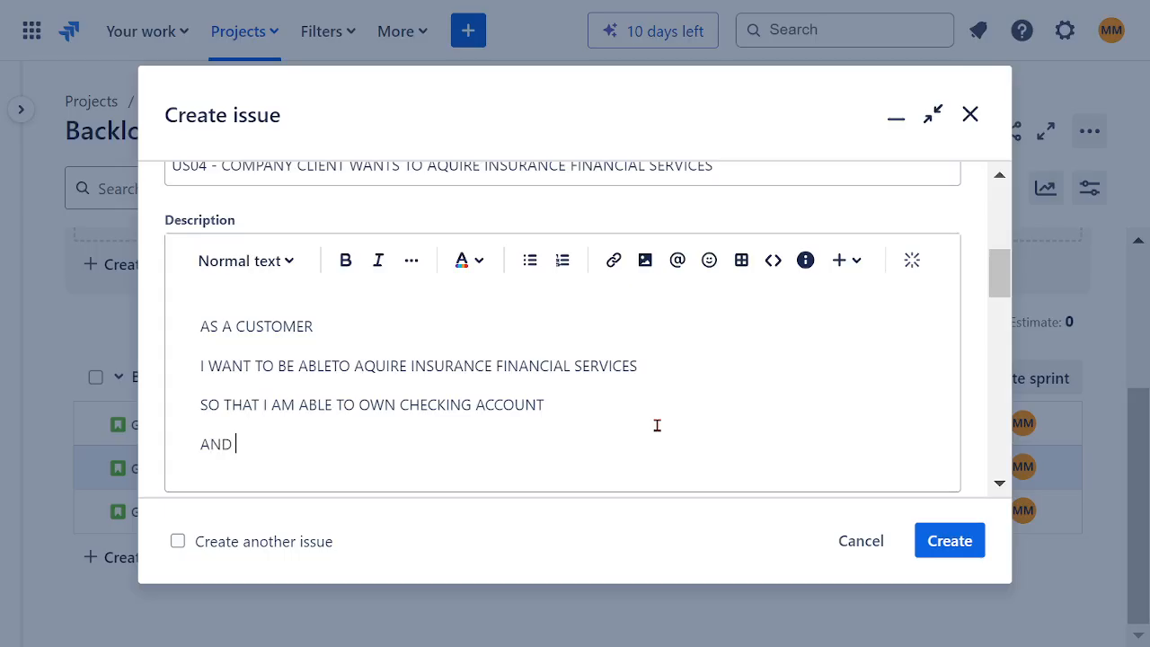
type("I AM ABLE TO OWN")
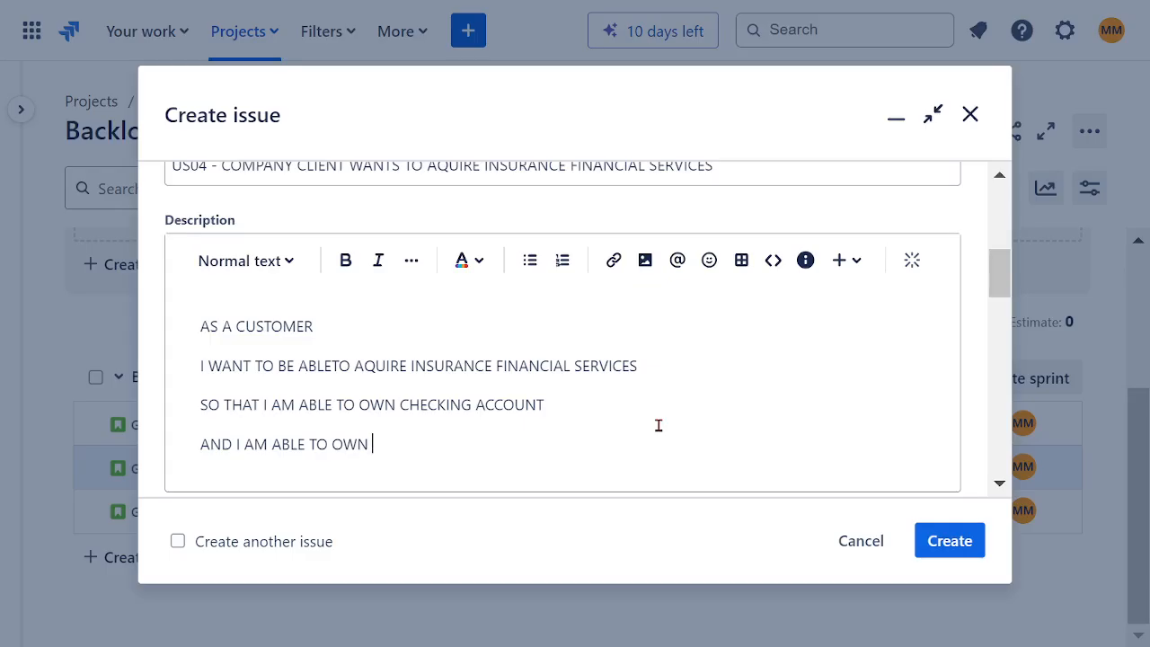
type(" SAVINGS ACCOU")
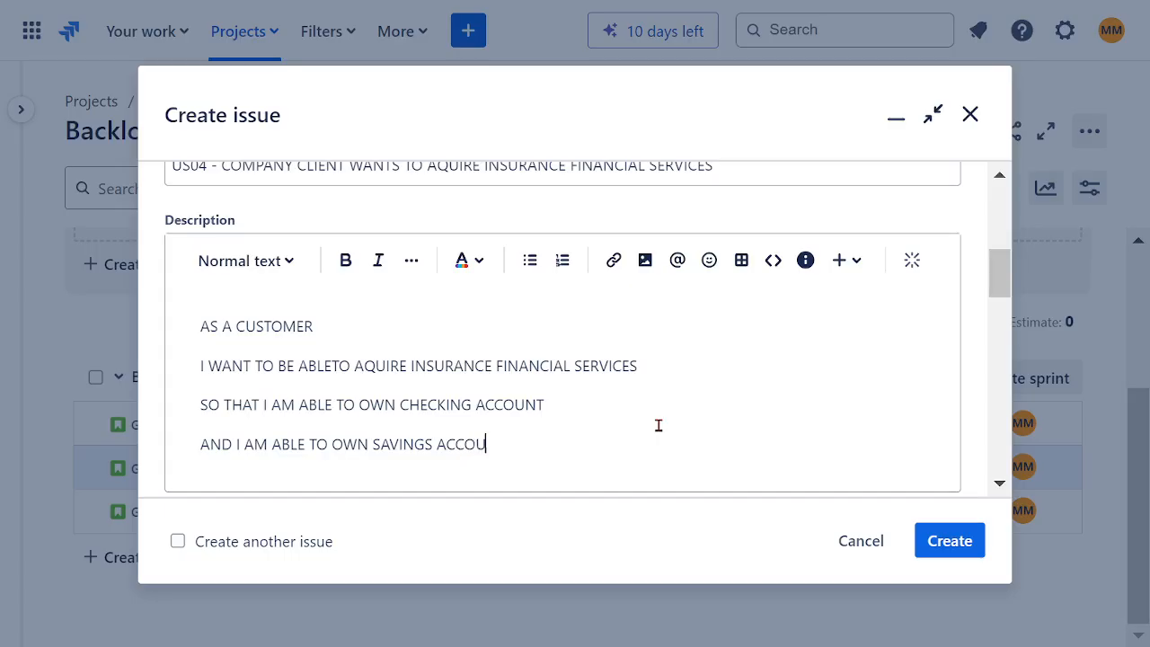
type("NT")
Step: Add the description line "AND I AM ABLE TO OWN INVESTMENT ACCOUNT" below the savings account line
key("Return")
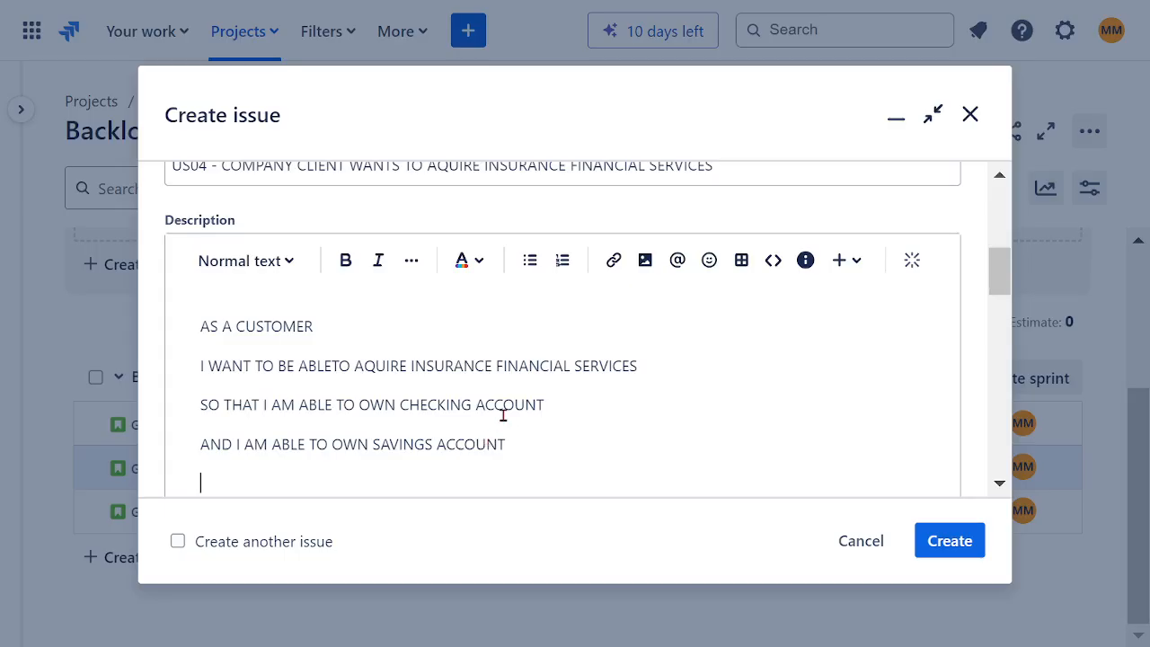
type("AND I AM ABLE TO OWN")
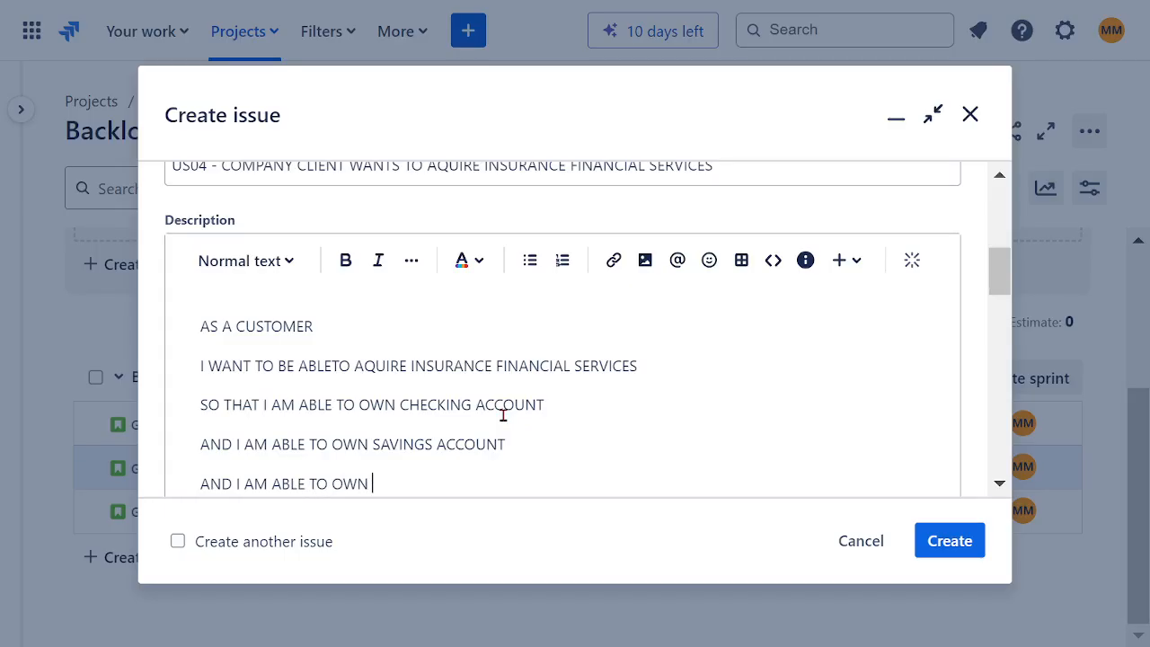
type(" INVESTMENT ACC")
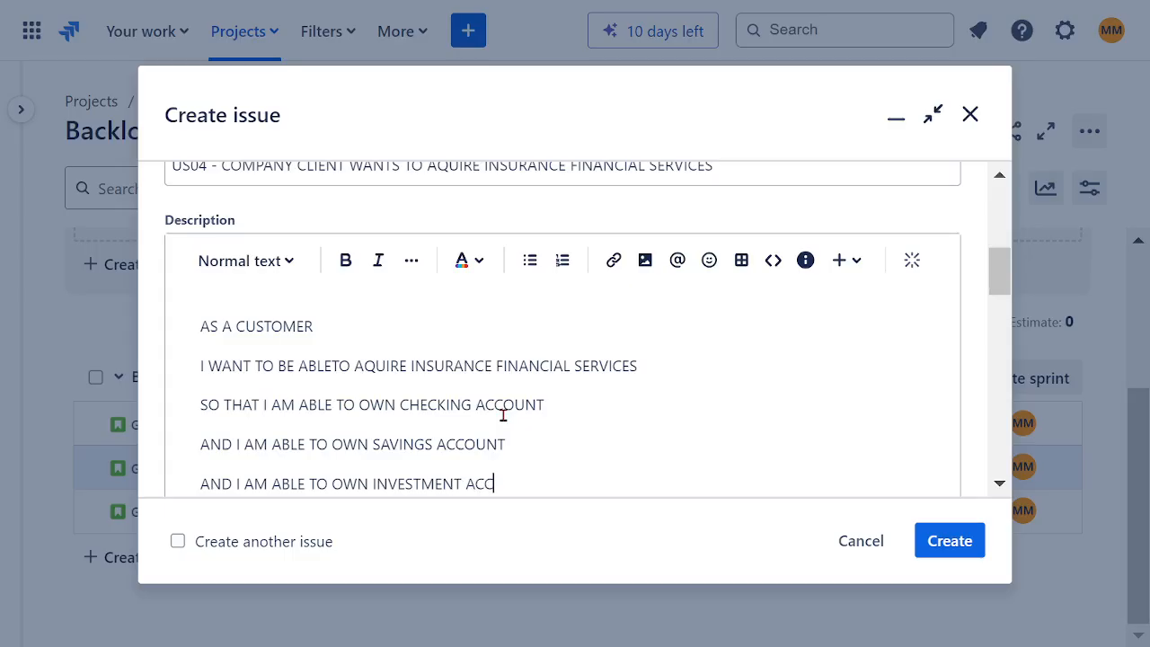
type("OUNT")
Step: Format the whole description as bold dark red text and insert the missing space between "ABLE" and "TO" in its second line
left_click_drag(571, 486, 287, 328)
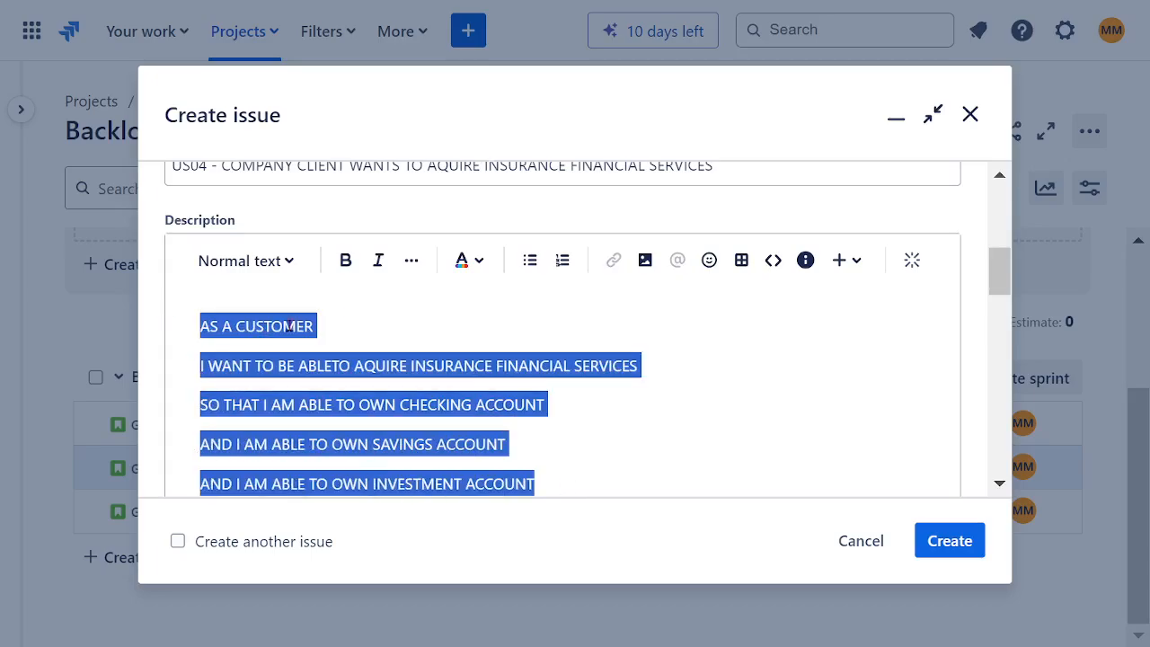
left_click(345, 263)
left_click(468, 262)
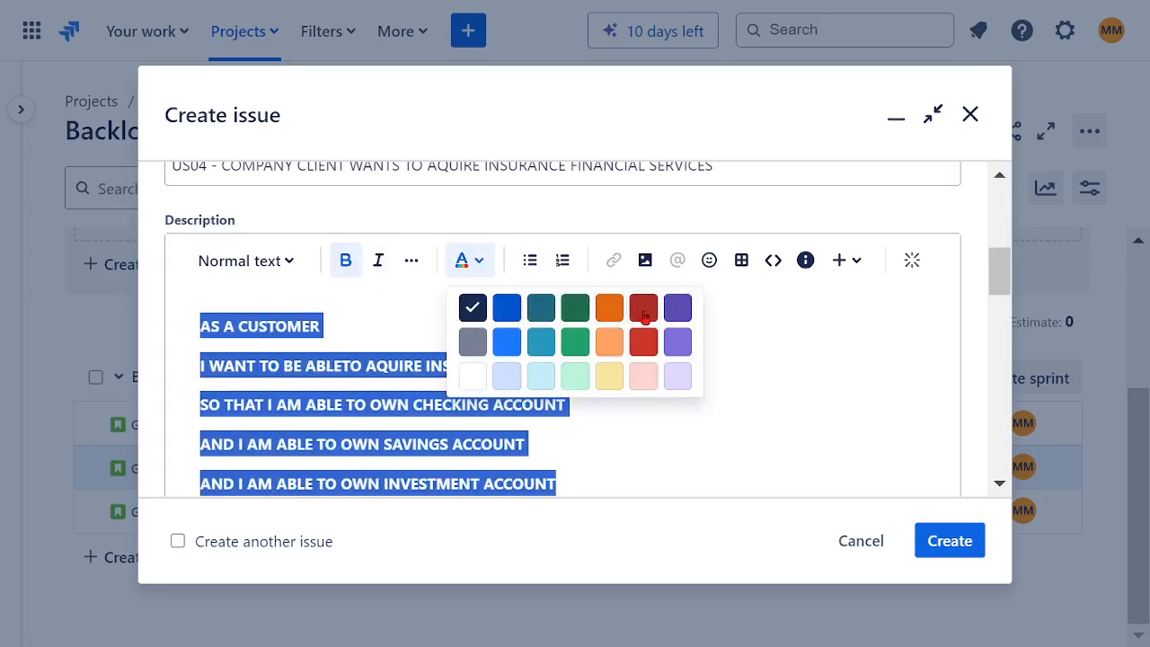
left_click(643, 308)
left_click(689, 400)
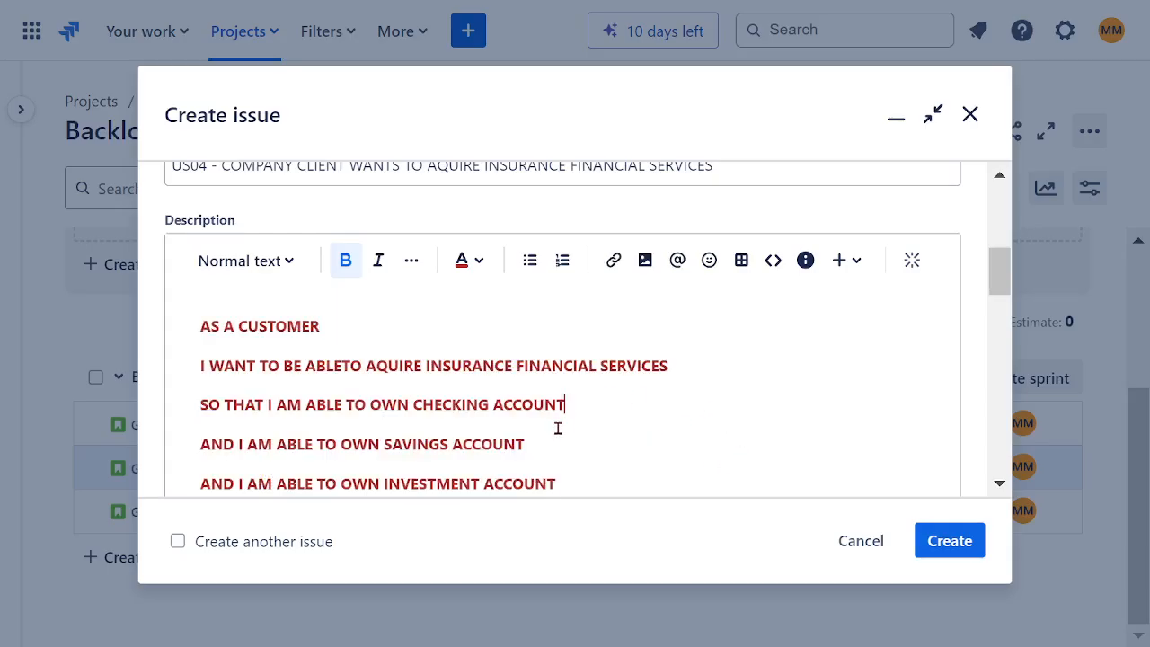
left_click(342, 367)
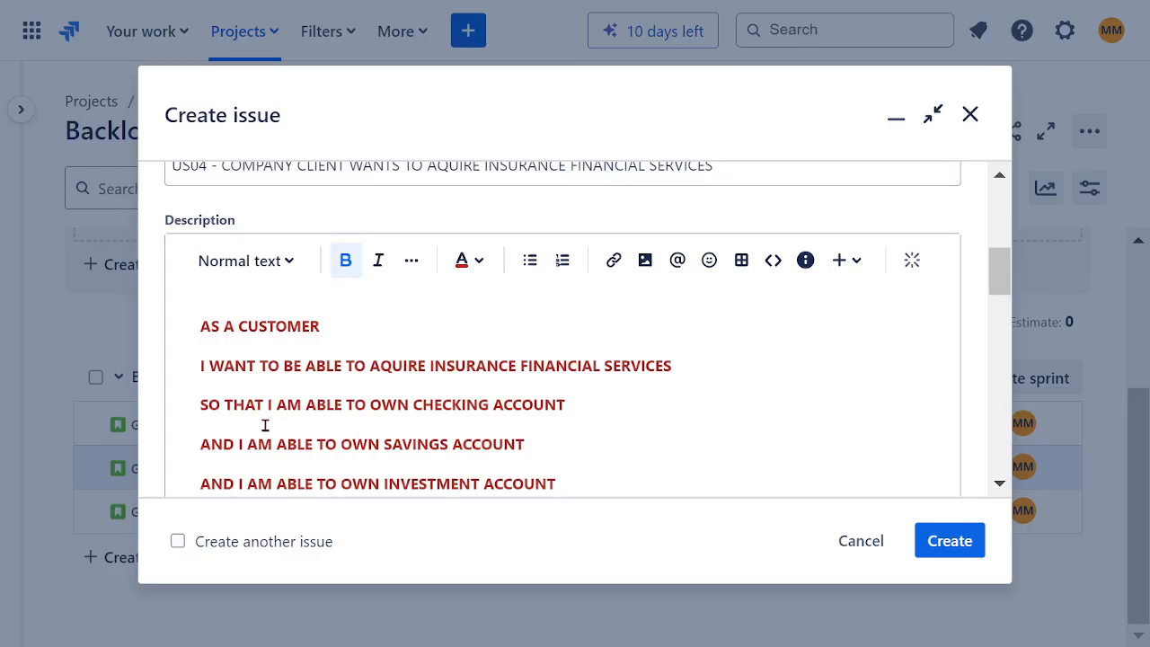
left_click_drag(264, 406, 566, 408)
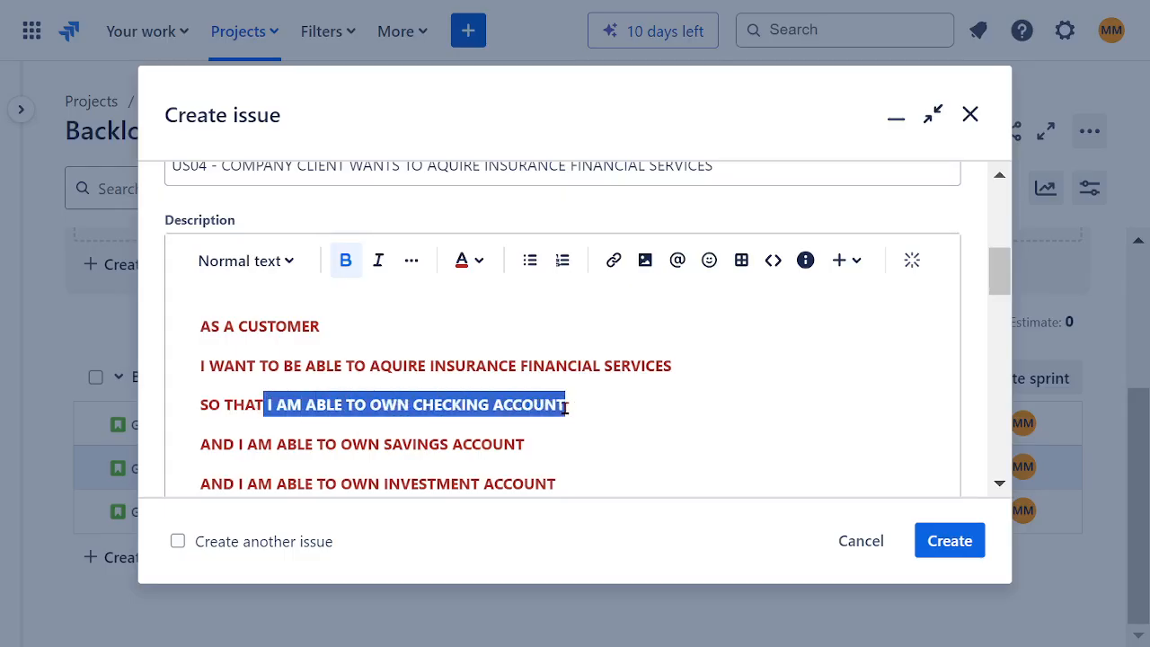
left_click_drag(235, 445, 550, 452)
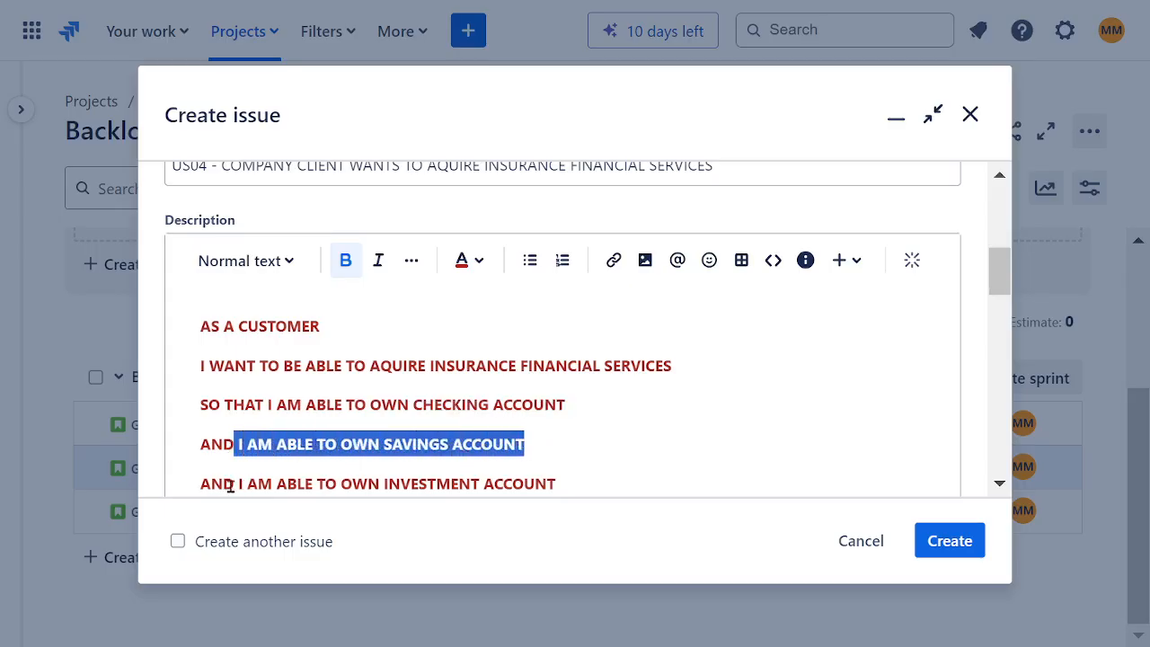
left_click_drag(234, 483, 467, 343)
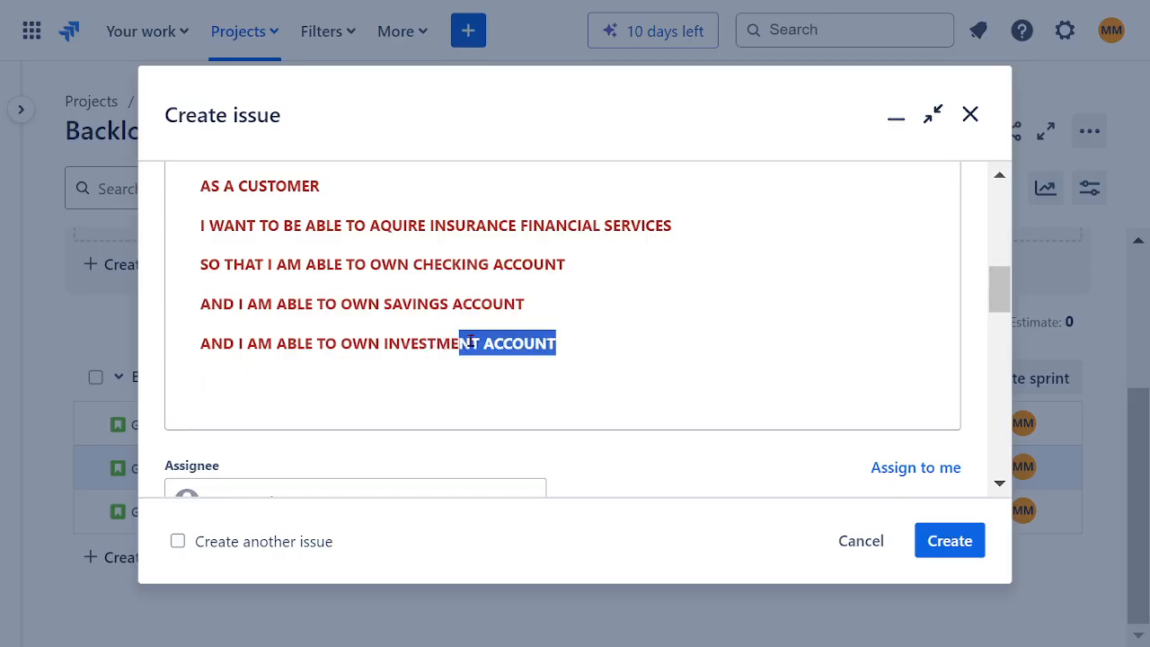
Step: Assign the US04 story to your own account
scroll(599, 348, "down", 3)
left_click(260, 210)
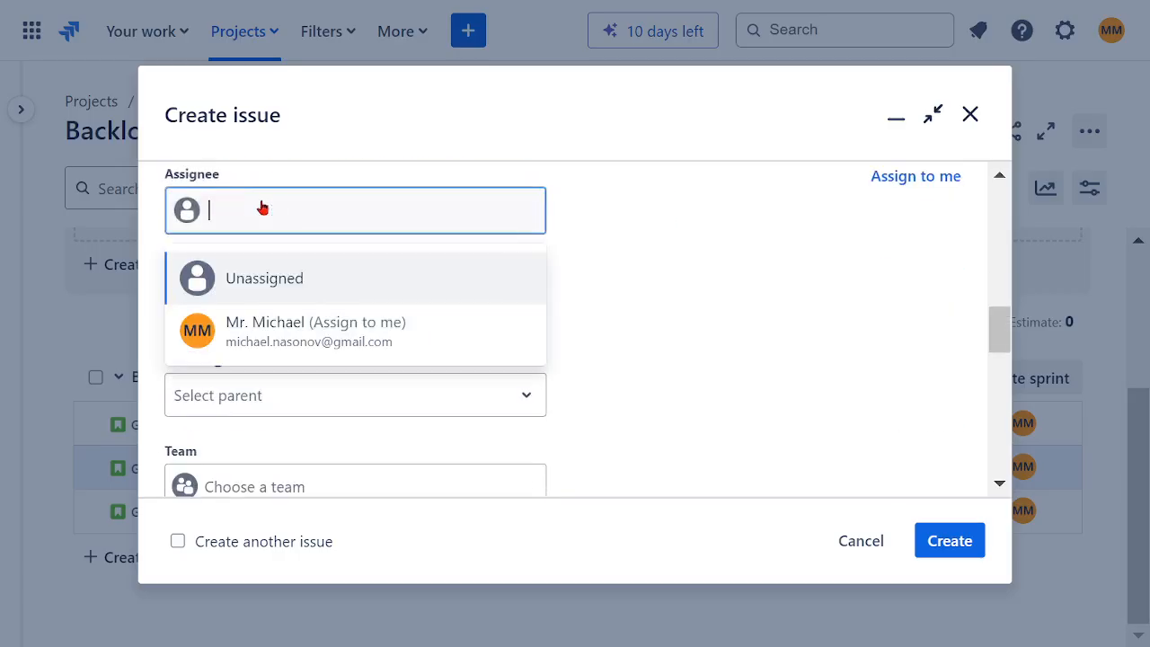
left_click(311, 334)
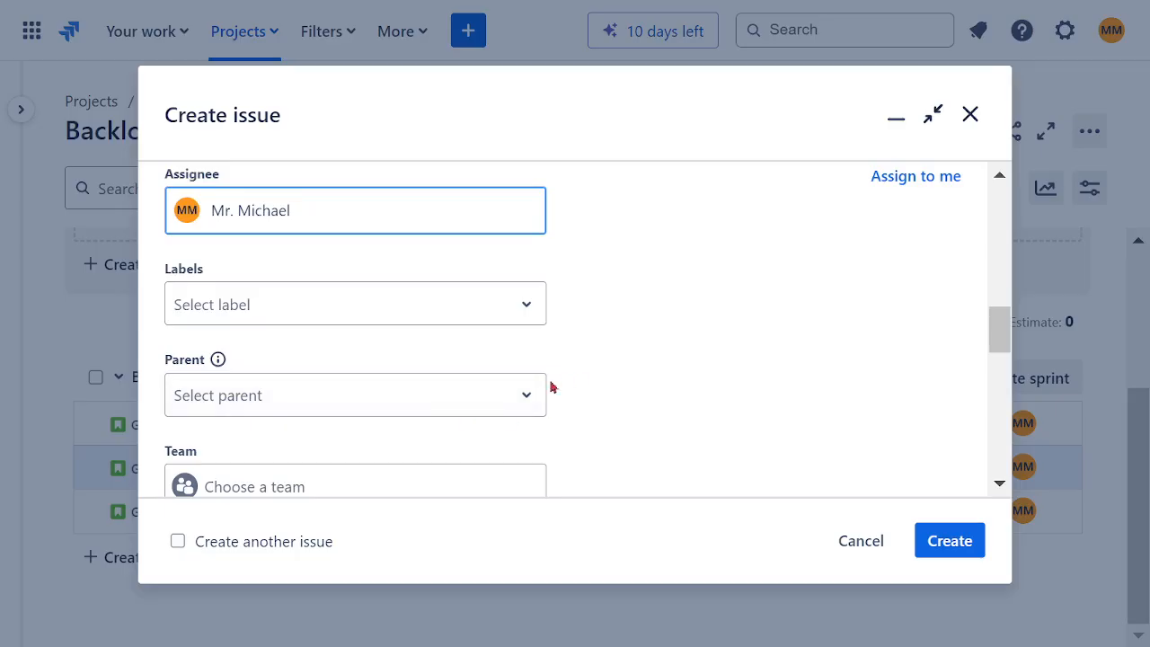
Step: Set the US04 story's parent to epic GCFL-4, EP04
left_click(344, 388)
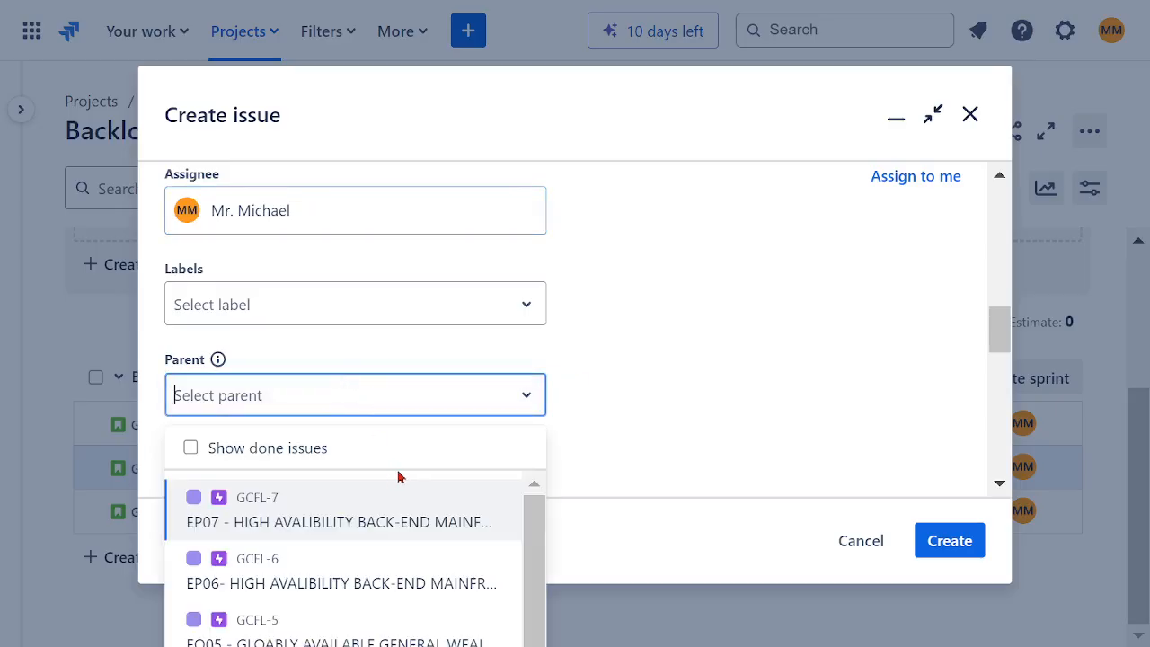
scroll(578, 431, "down", 3)
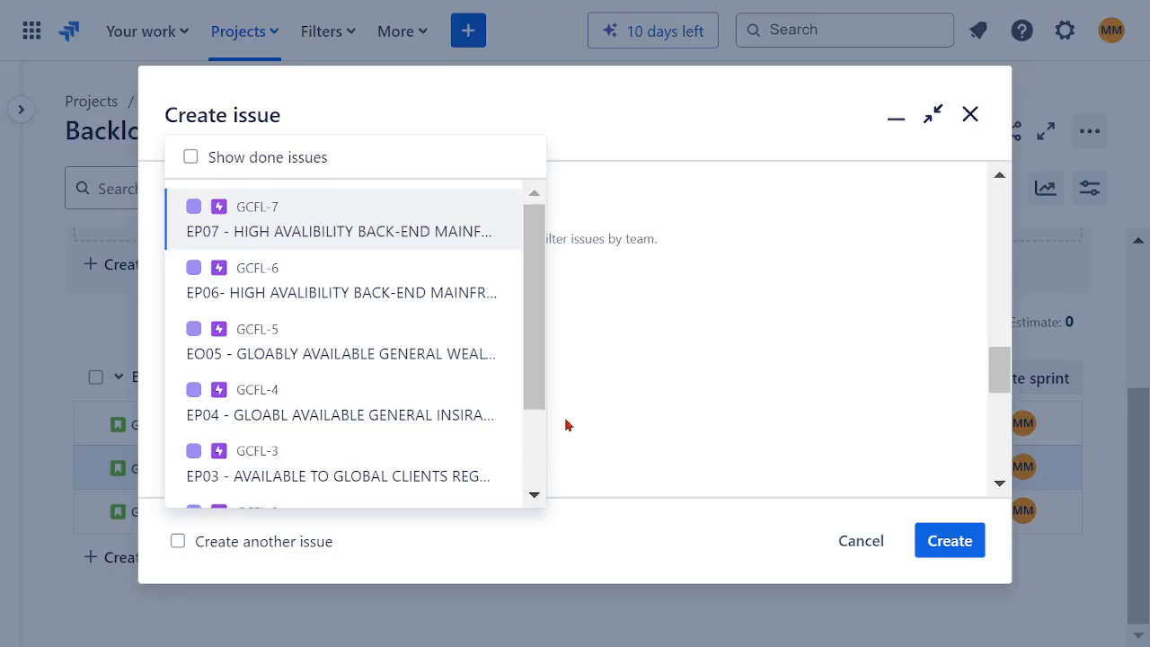
scroll(533, 419, "down", 3)
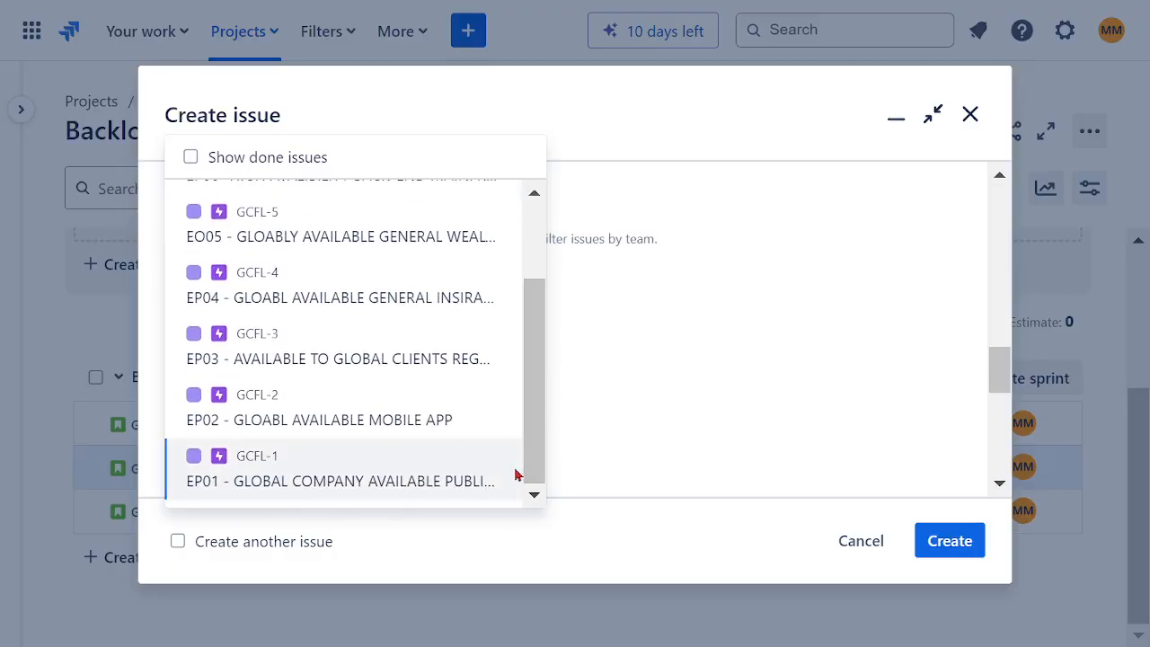
left_click(265, 298)
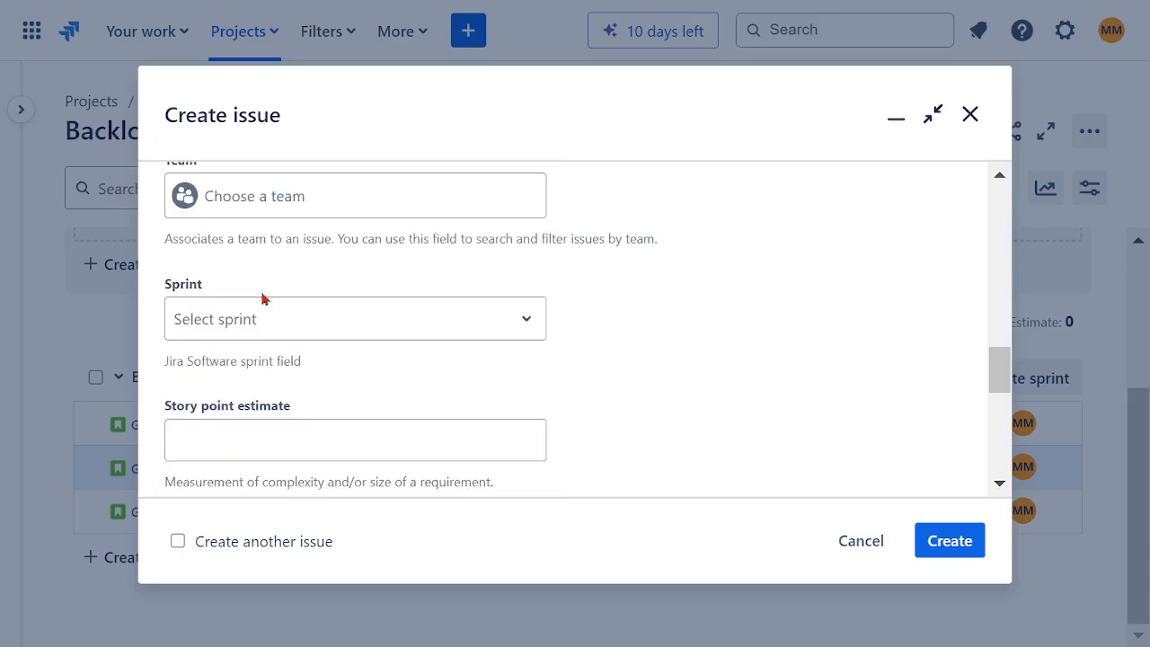
Step: Set the US04 story point estimate to 21
left_click(305, 443)
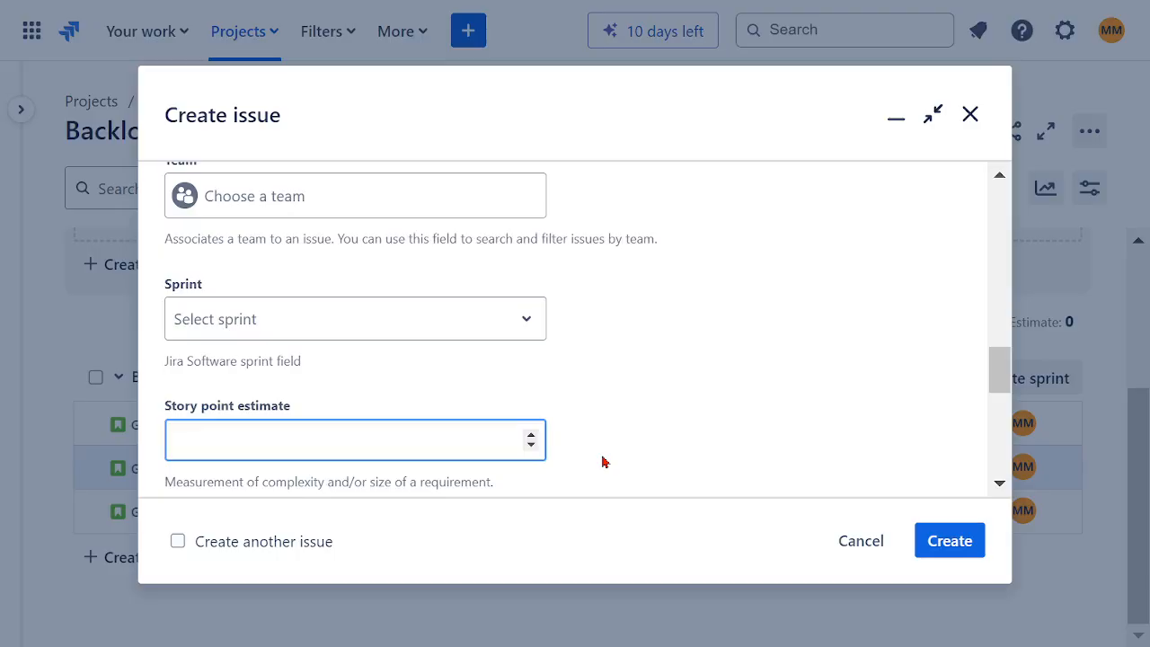
type("21")
scroll(671, 377, "down", 2)
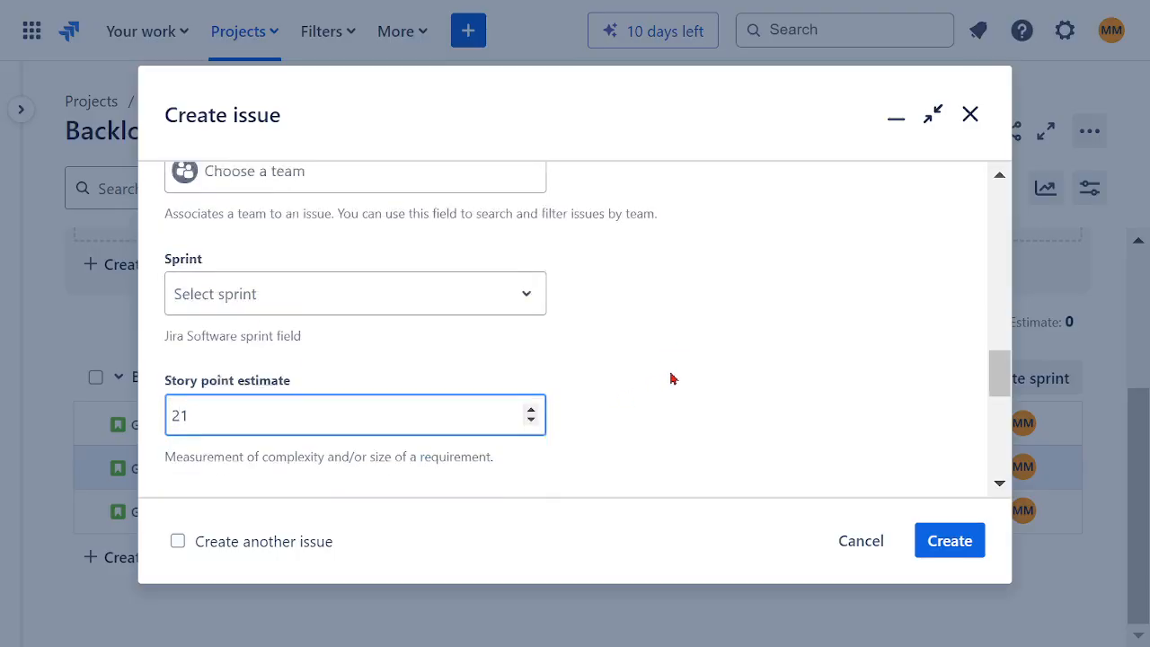
Step: Set the US04 story's team to SOFTWARE ASSURANCE TEAM
scroll(623, 378, "down", 3)
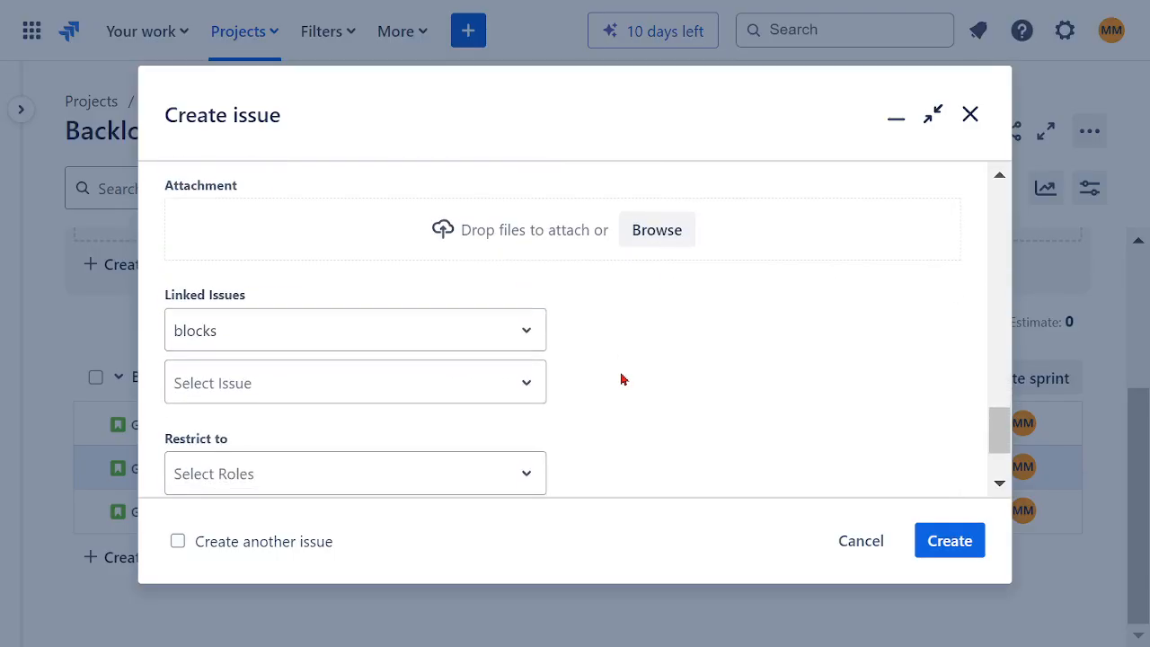
scroll(624, 368, "up", 2)
scroll(626, 370, "up", 3)
scroll(626, 369, "up", 2)
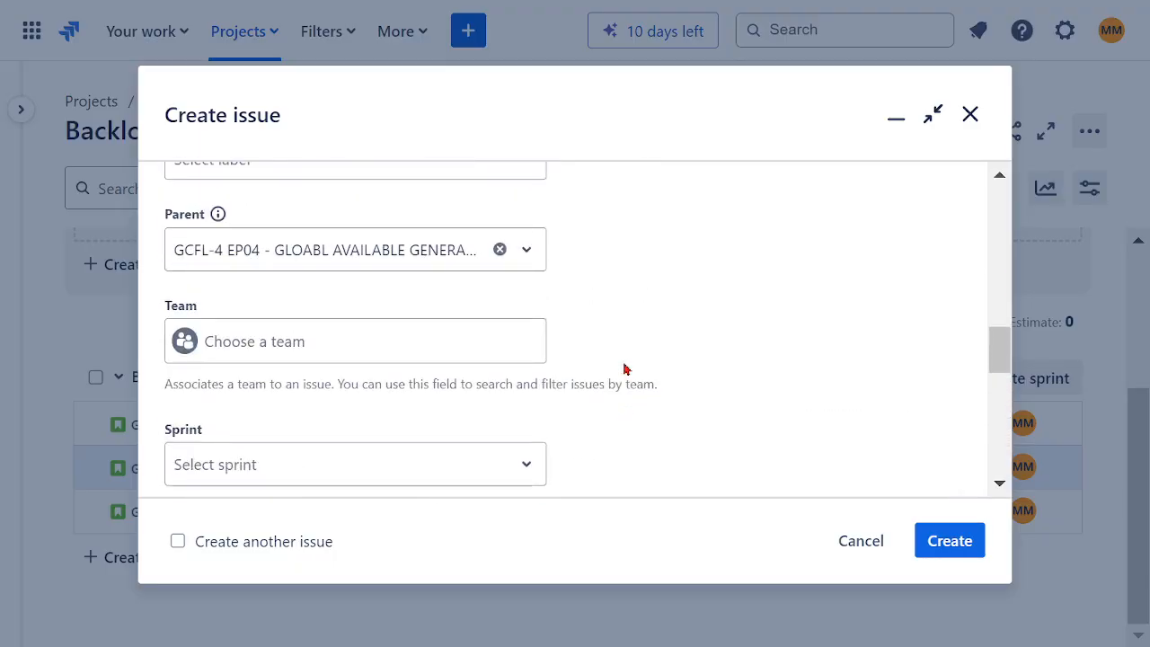
left_click(344, 357)
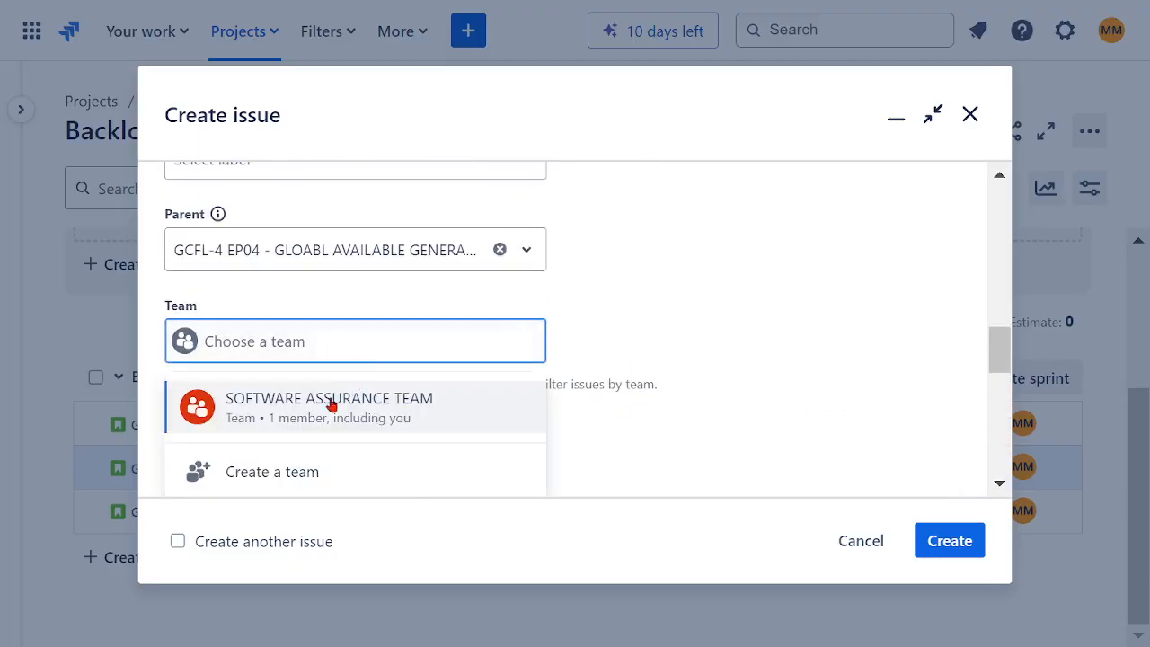
left_click(329, 404)
Step: Create the completed US04 story and dismiss the creation notification
scroll(696, 337, "down", 5)
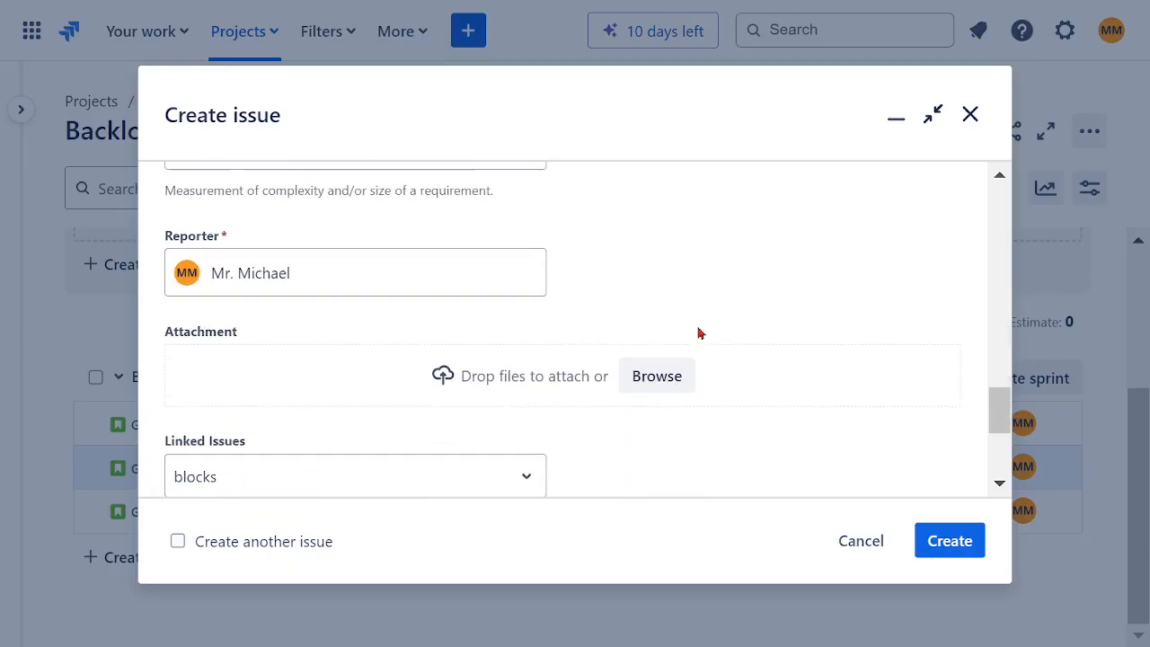
scroll(699, 333, "down", 3)
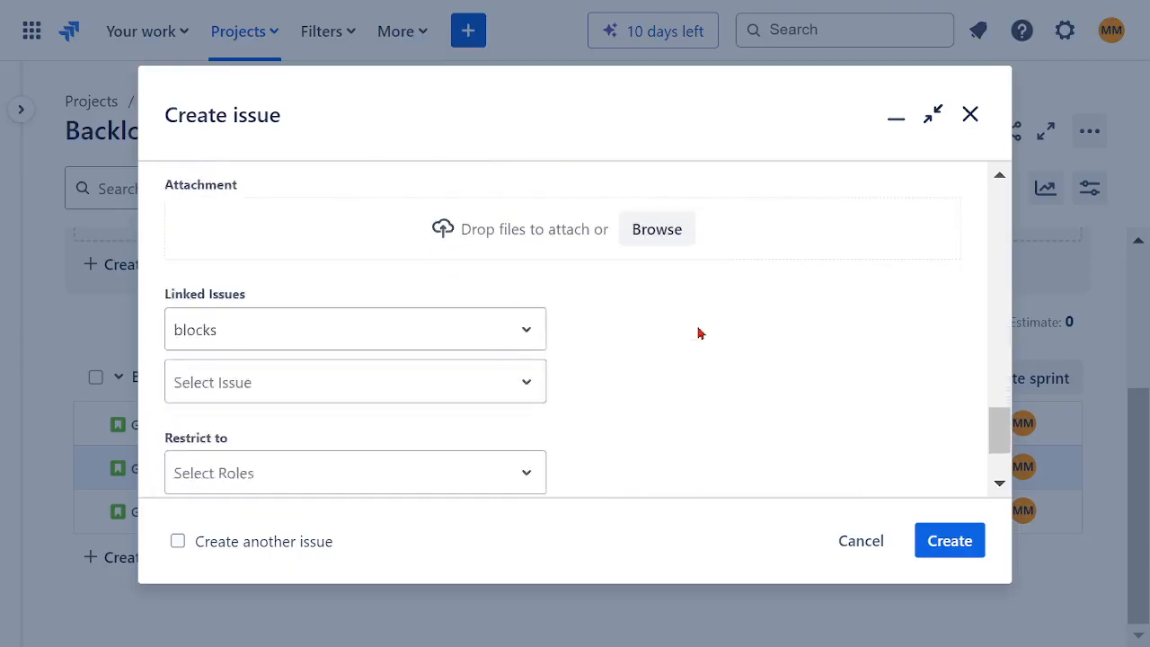
left_click(950, 543)
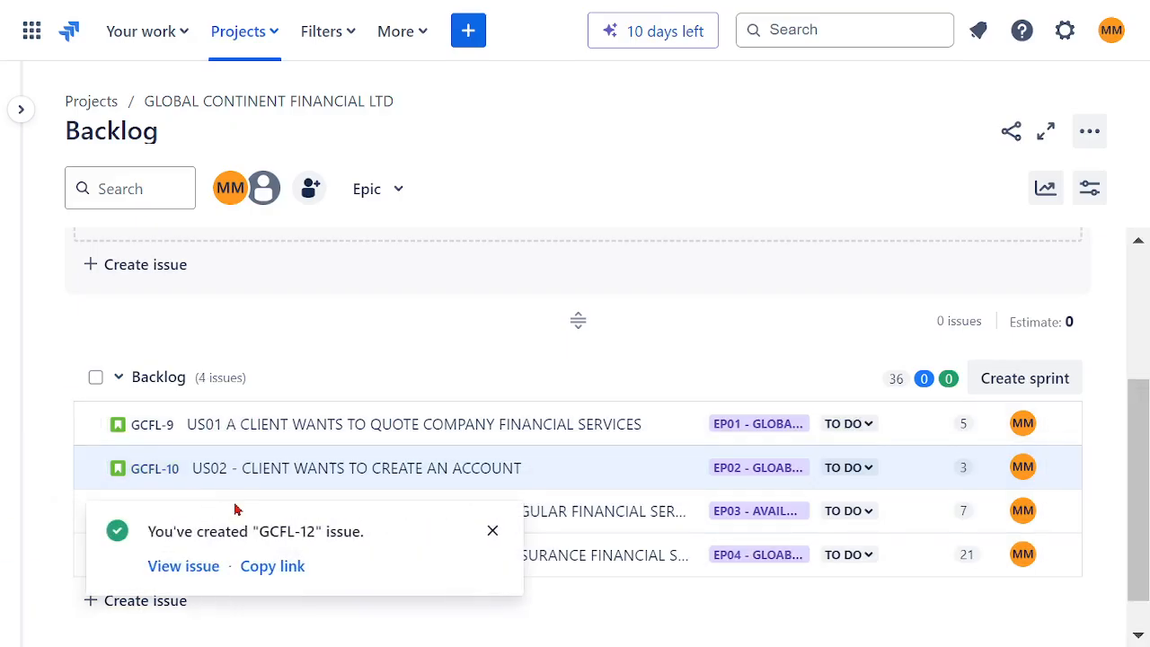
left_click(497, 538)
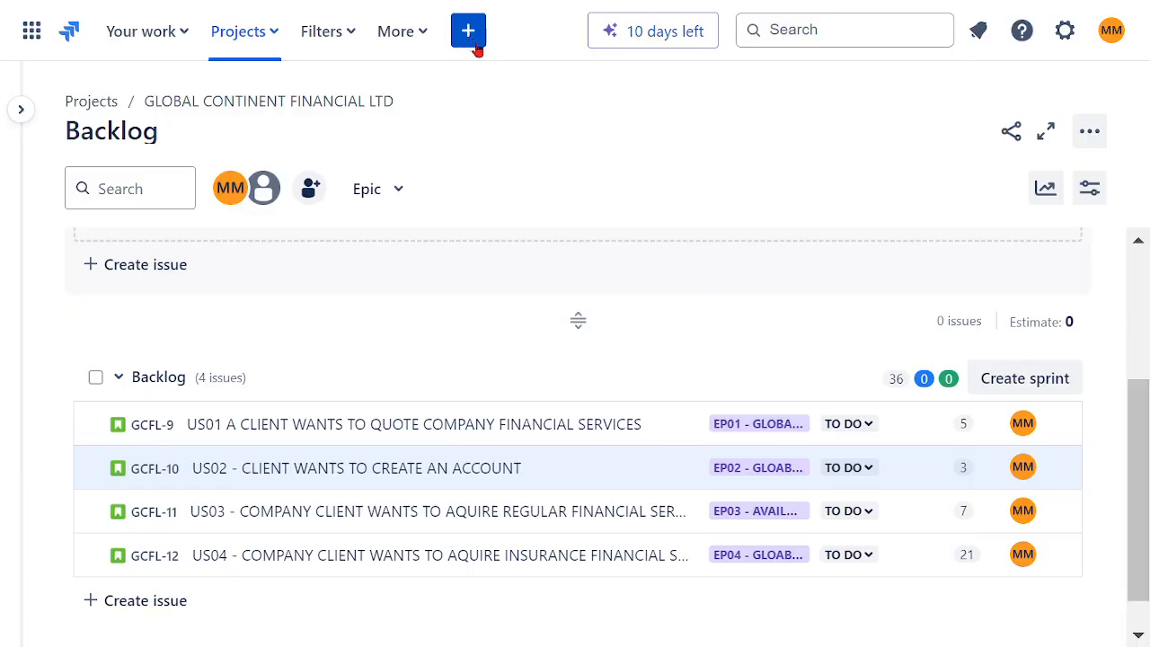
Step: Start a new story and reuse the US04 summary as "US05 - COMPANY CLIENT WANTS TO AQUIRE INSURANCE FINANCIAL SERVICES"
left_click(468, 41)
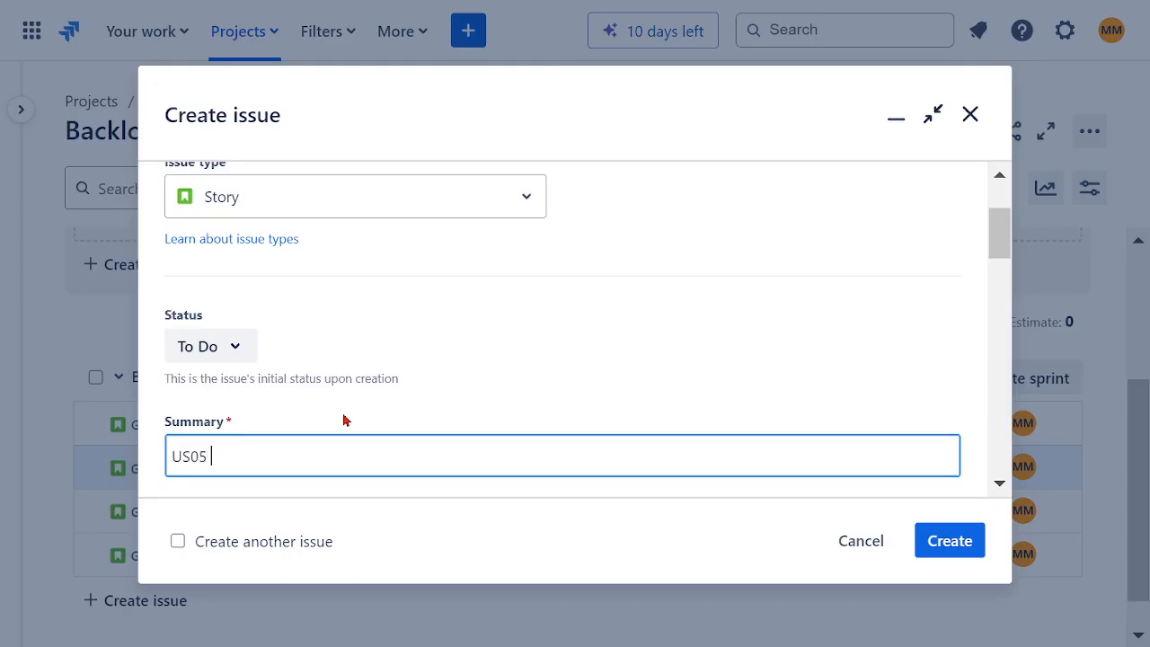
type("US05 -")
type("US04 - COMPANY CLIENT WANTS TO AQUIRE INSURANCE FINANCIAL SERVICES")
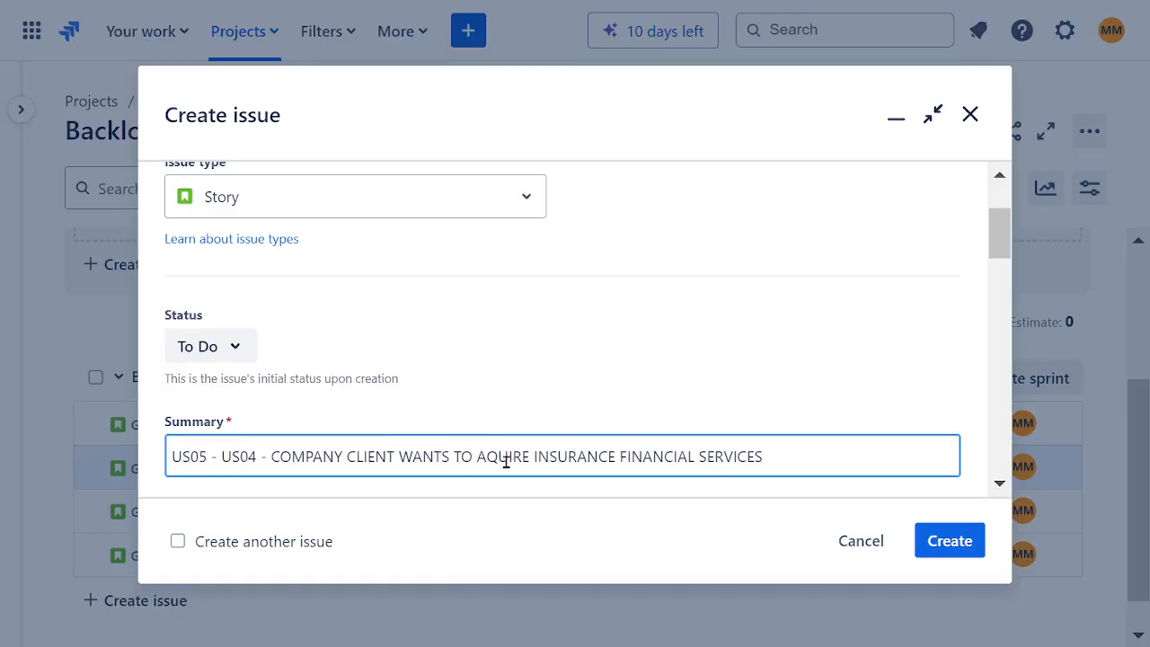
left_click_drag(272, 458, 222, 457)
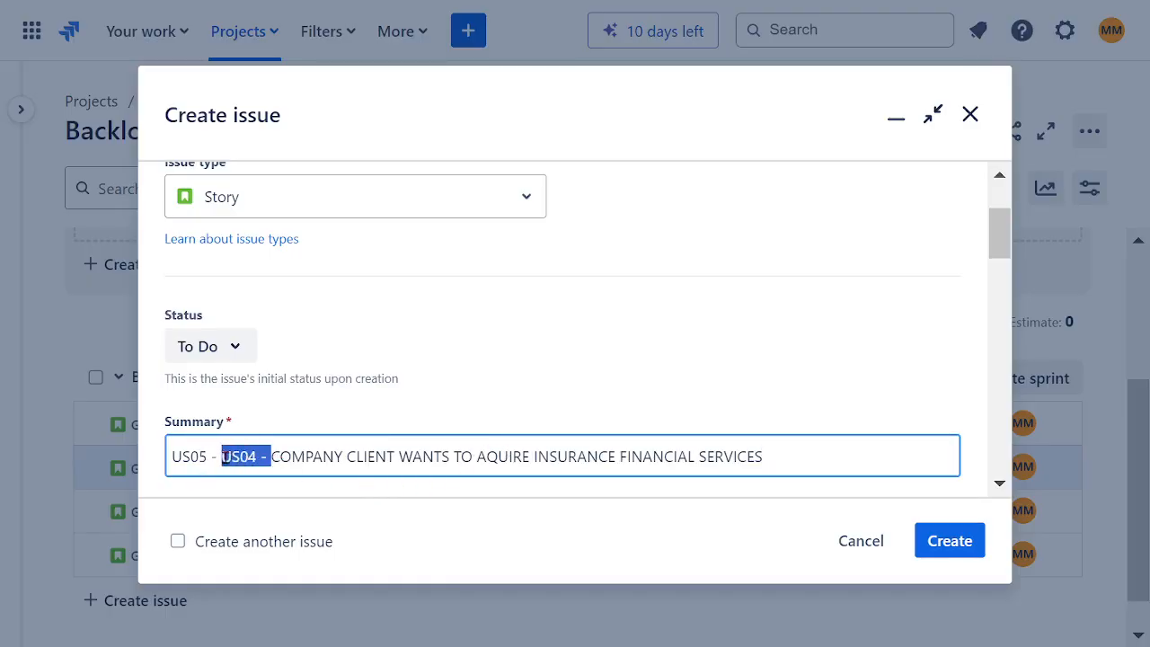
key("BackSpace")
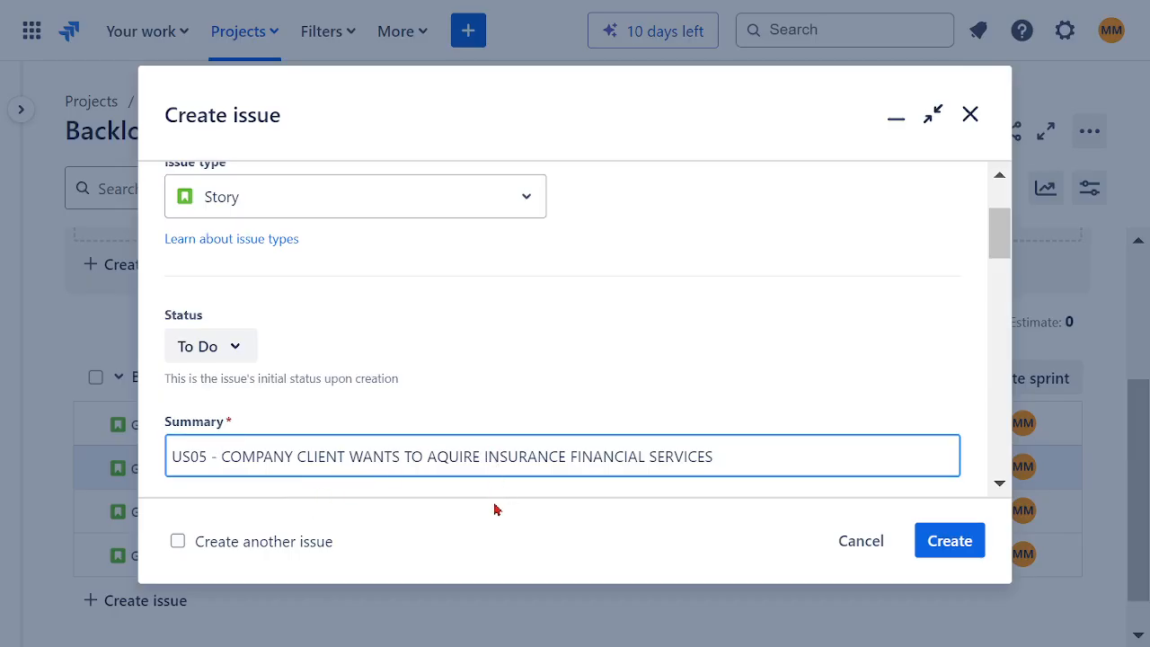
Step: Replace "INSURANCE" with "WEALTH" in the US05 summary, keeping a space before "FINANCIAL SERVICES"
double_click(531, 460)
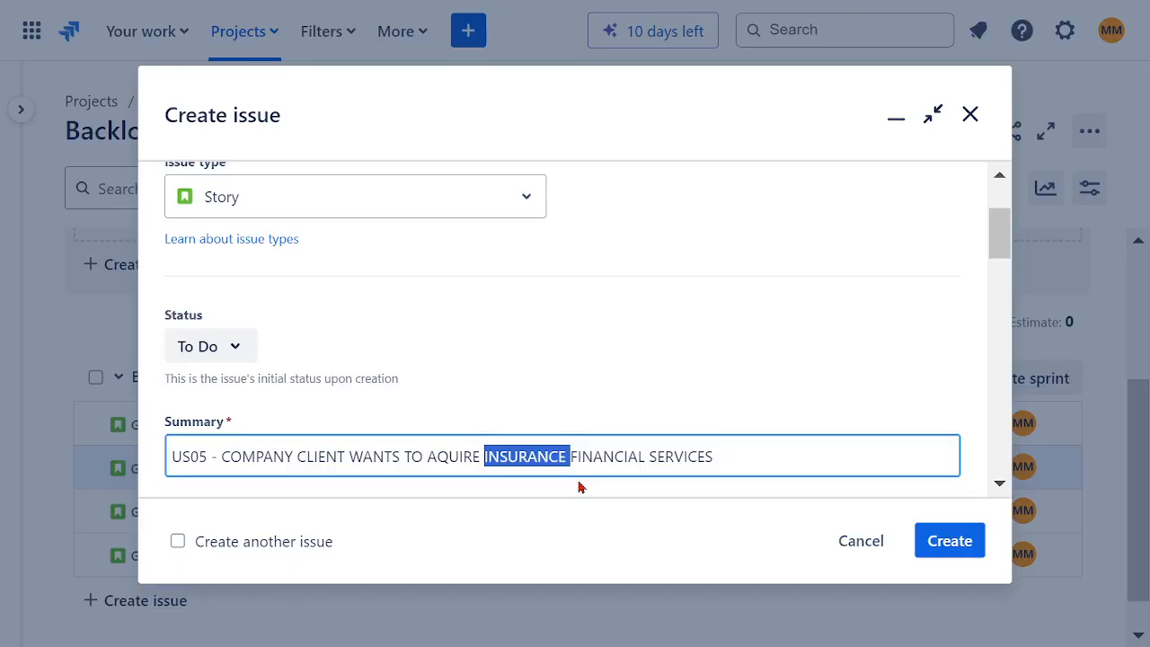
type("WEALTH")
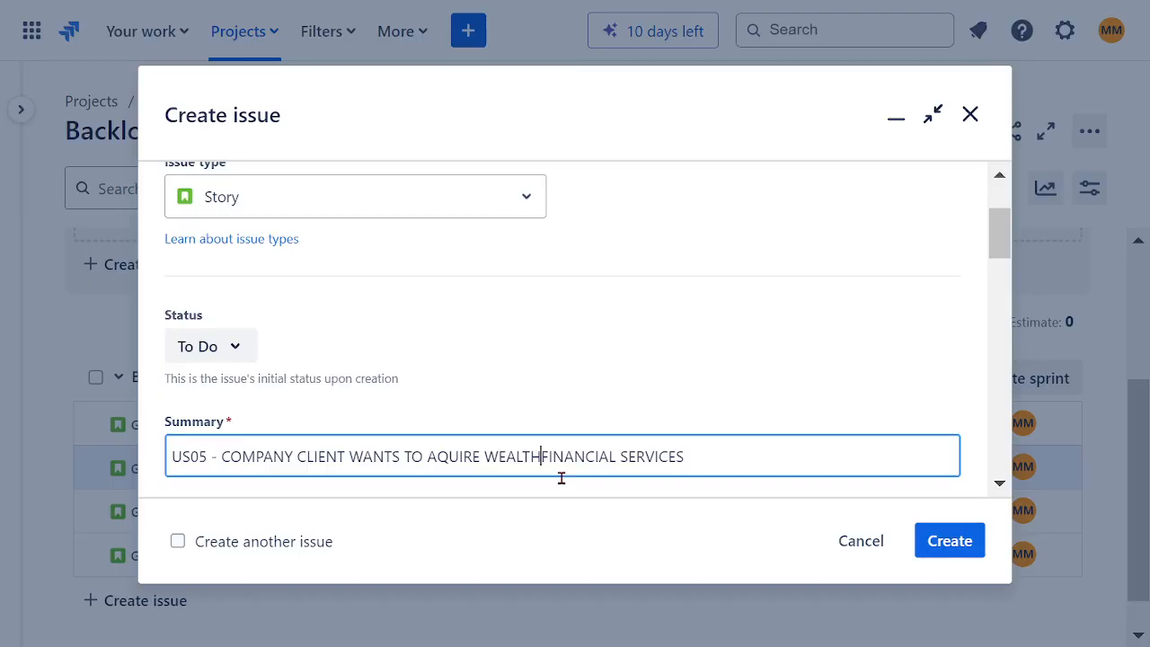
double_click(717, 457)
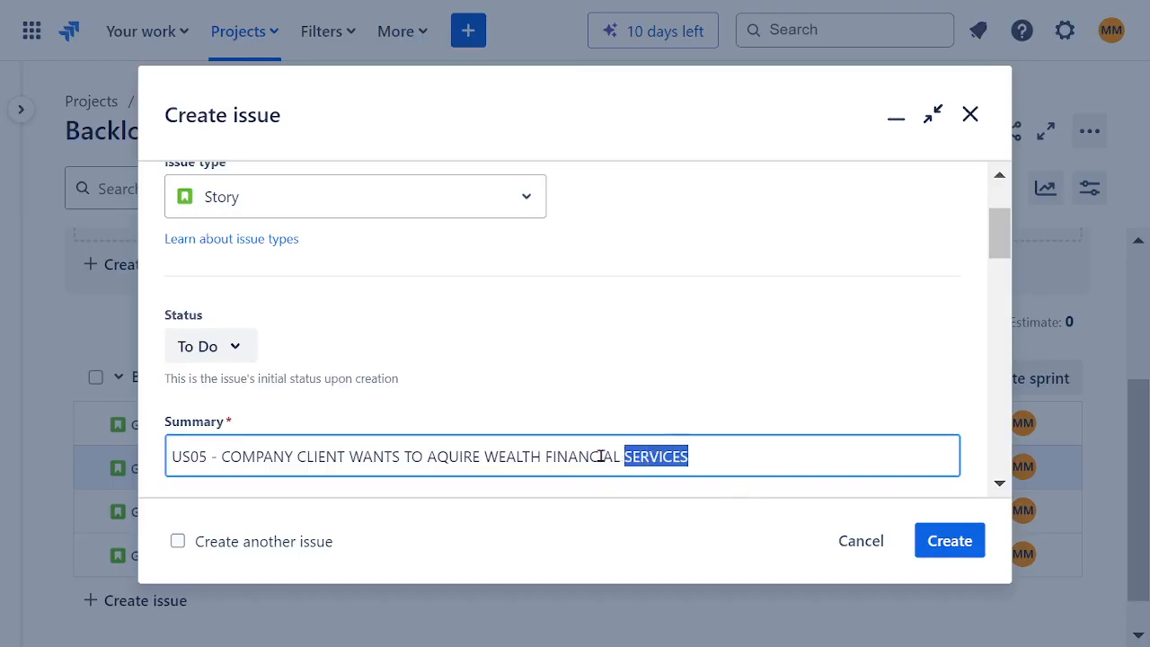
left_click_drag(600, 456, 217, 460)
key("ctrl+c")
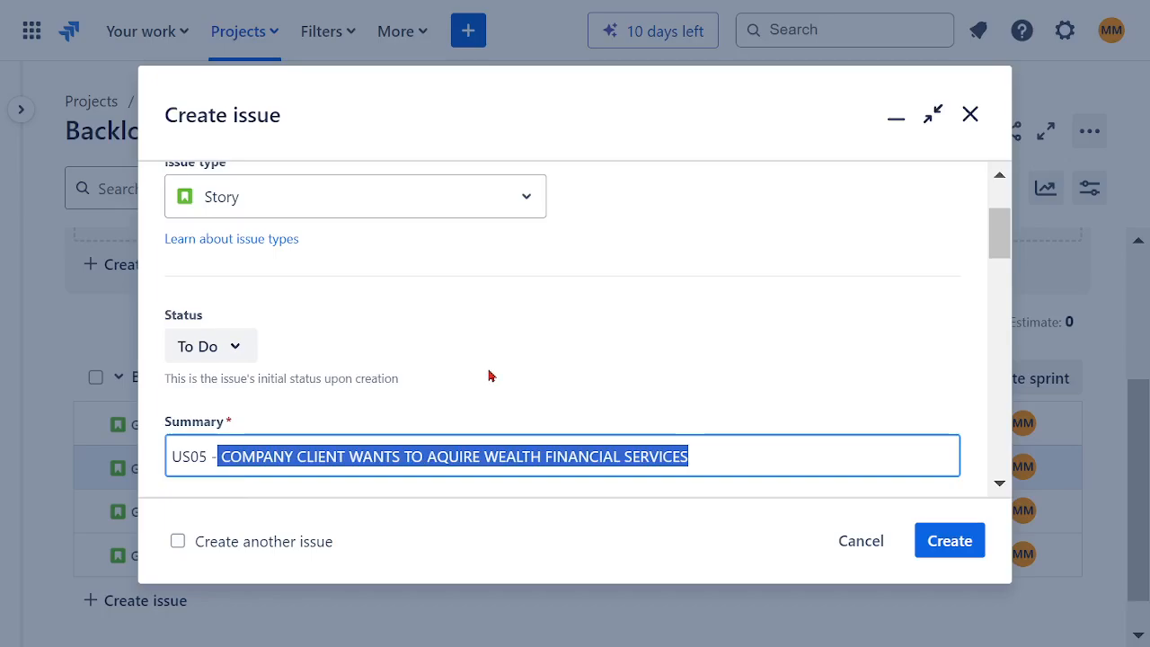
left_click(527, 383)
Step: Assign the US05 story to your own account
scroll(531, 377, "down", 3)
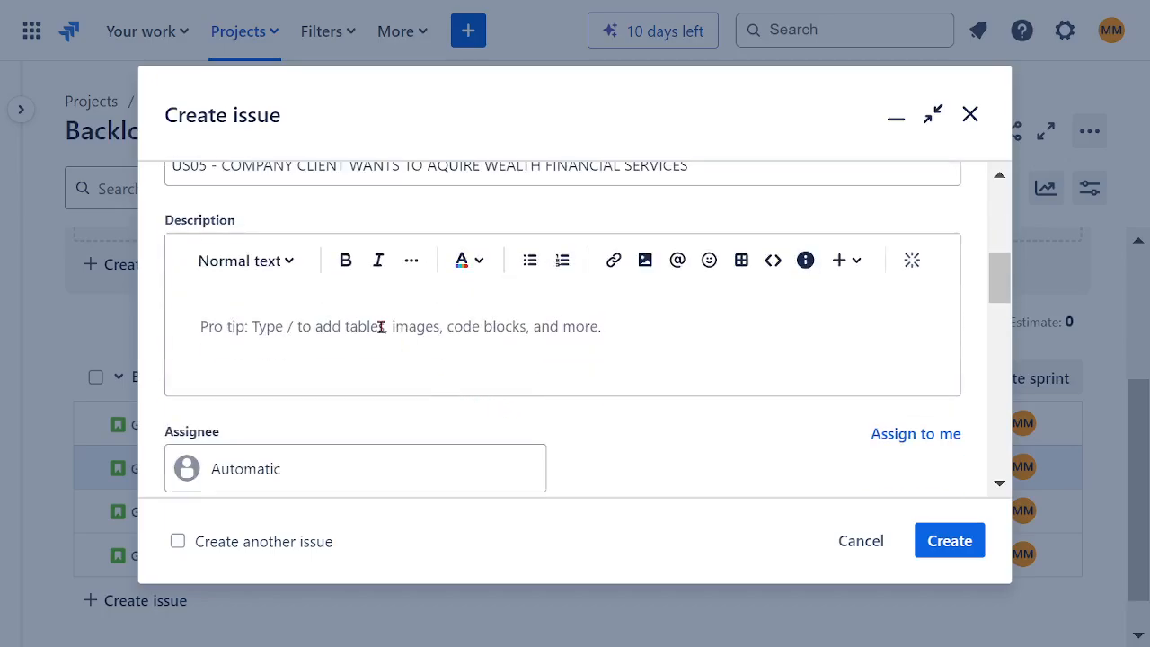
left_click(294, 472)
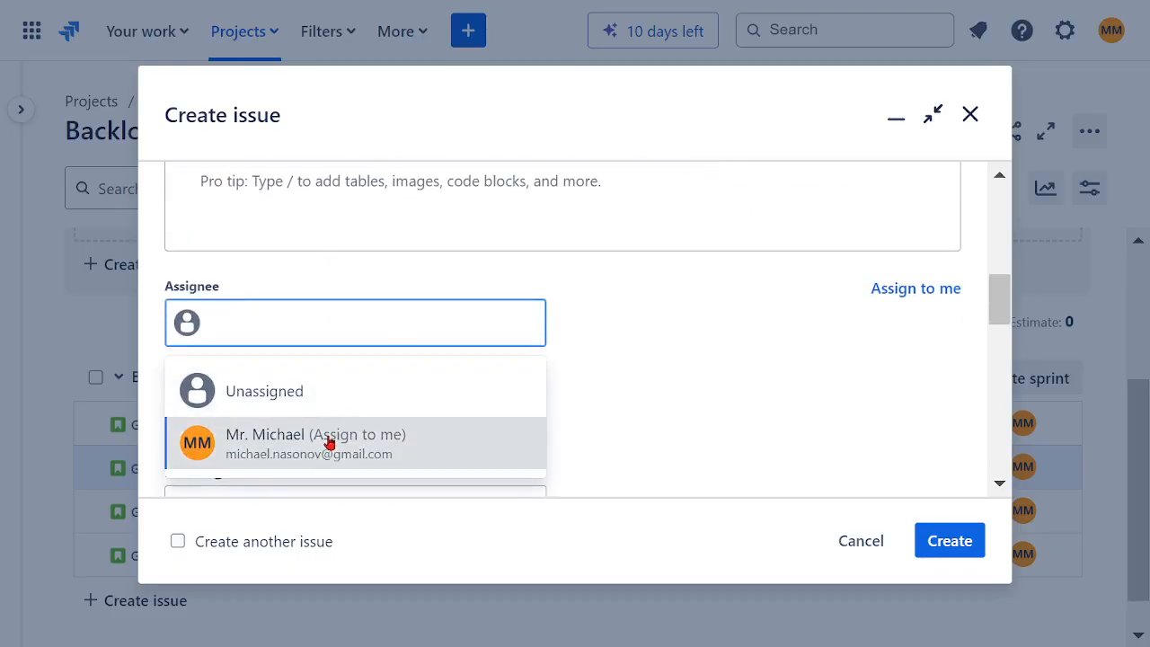
left_click(329, 441)
Step: Set the US05 story's parent to epic GCFL-5, EO05 - GLOABLY AVAILABLE GENERAL WEALTH SERVICE APPS
scroll(530, 385, "down", 2)
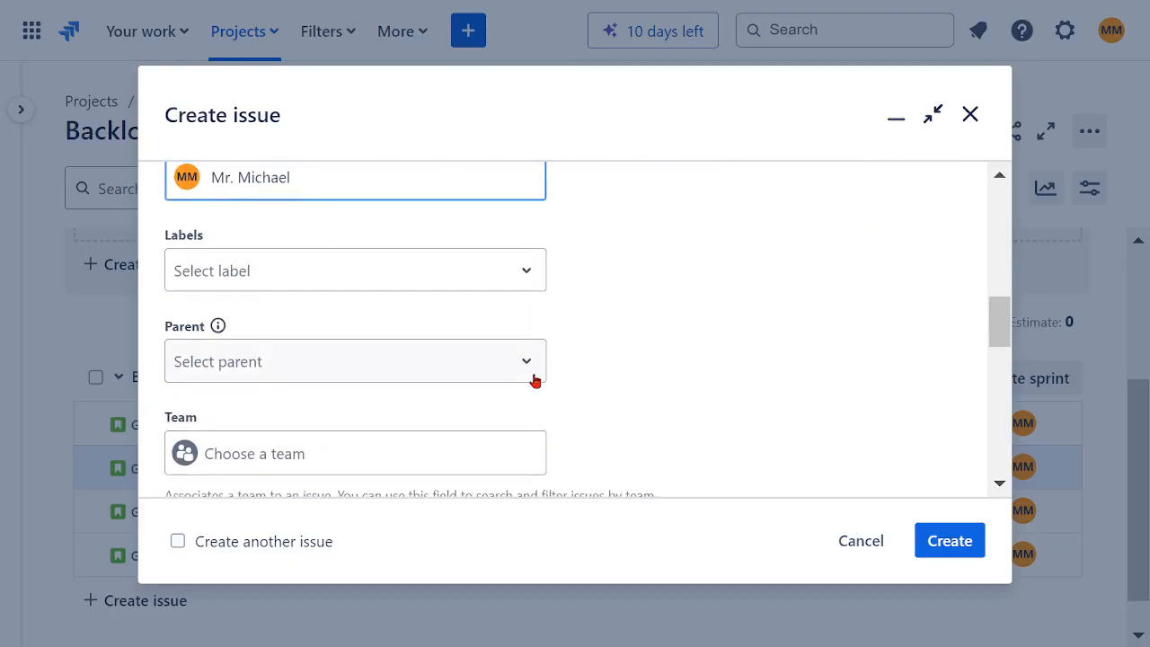
left_click(281, 378)
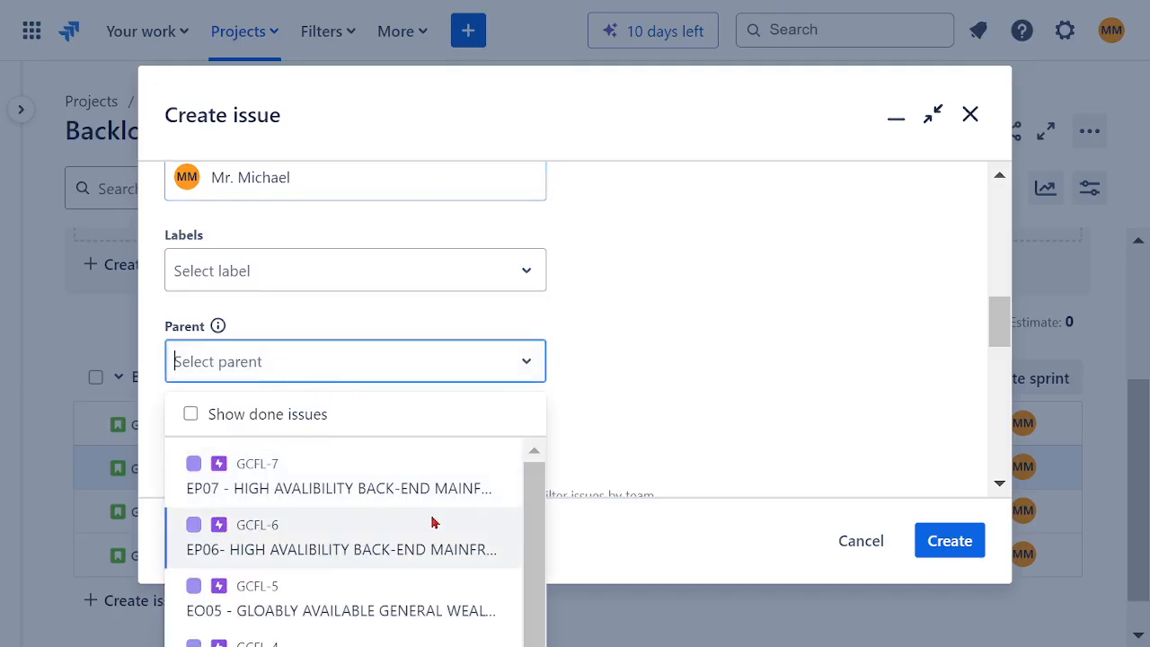
left_click_drag(534, 523, 537, 590)
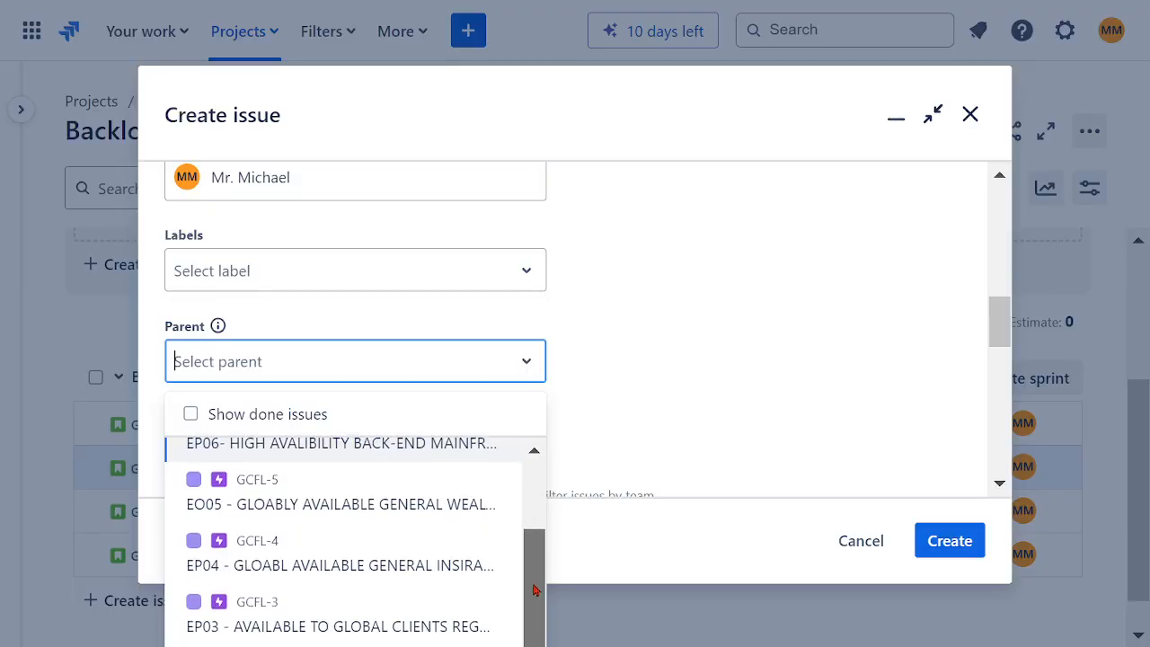
left_click(321, 514)
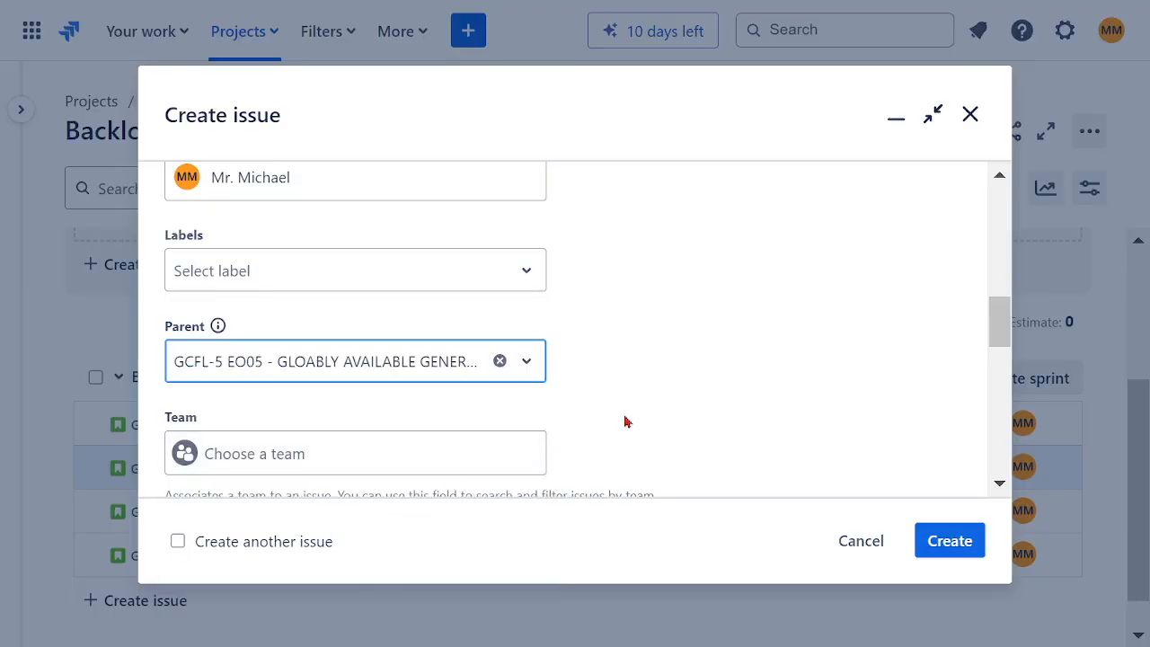
Step: Set the US05 story's team to SOFTWARE ASSURANCE TEAM
scroll(632, 411, "up", 5)
scroll(632, 410, "down", 2)
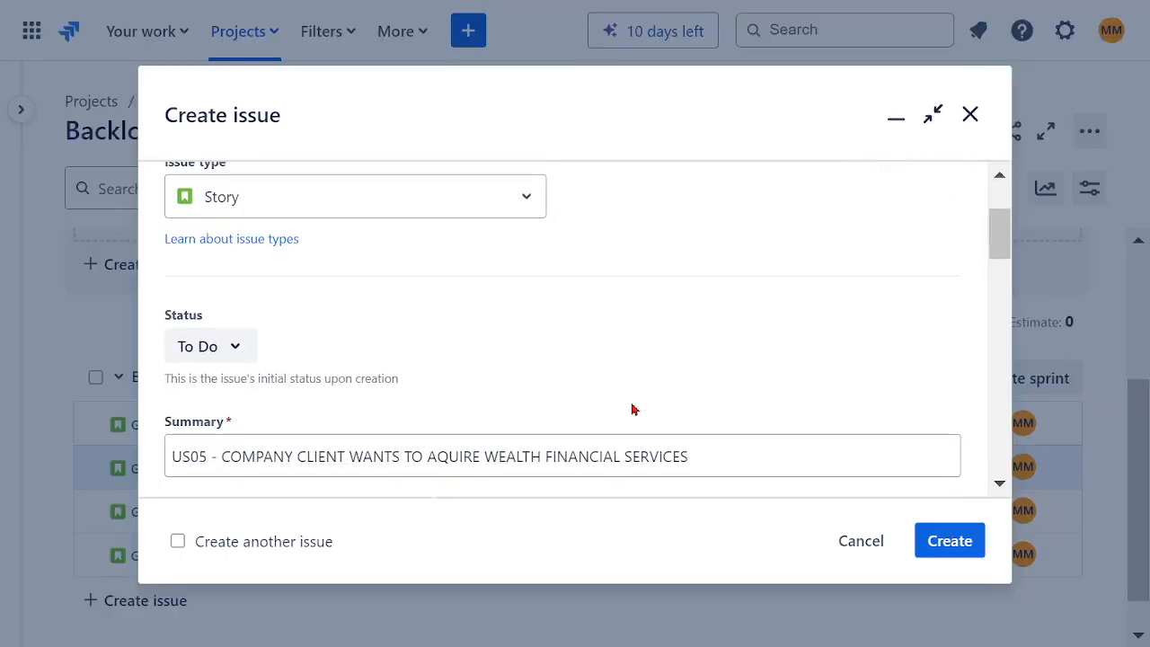
scroll(632, 410, "down", 4)
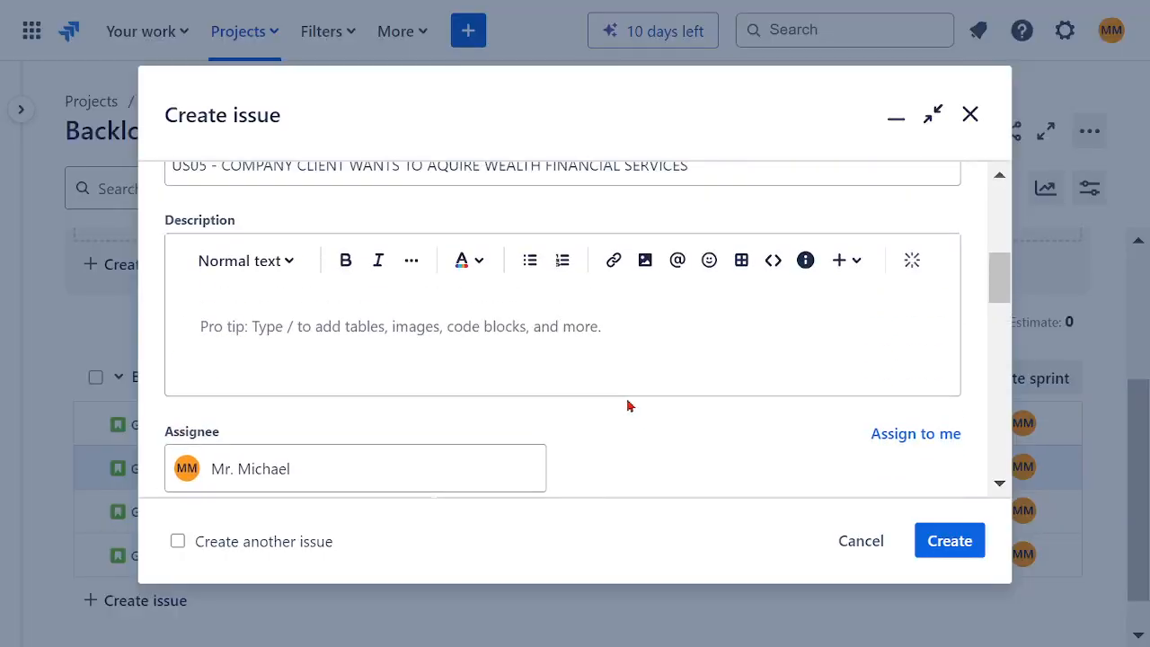
scroll(620, 409, "down", 4)
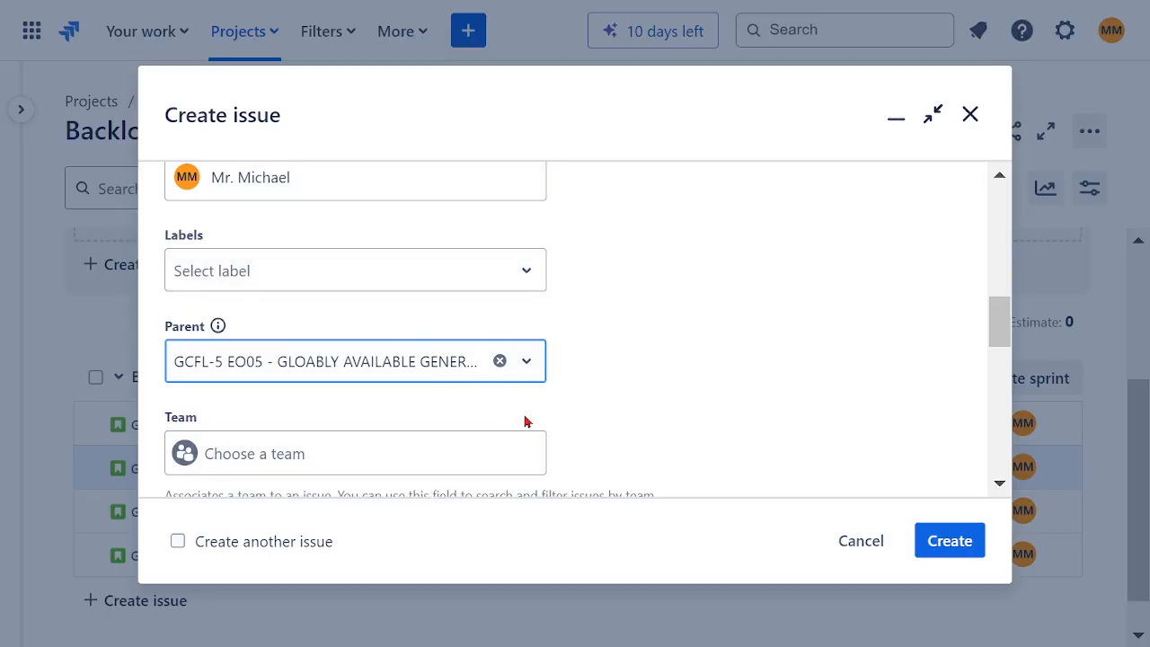
scroll(507, 414, "down", 2)
left_click(321, 308)
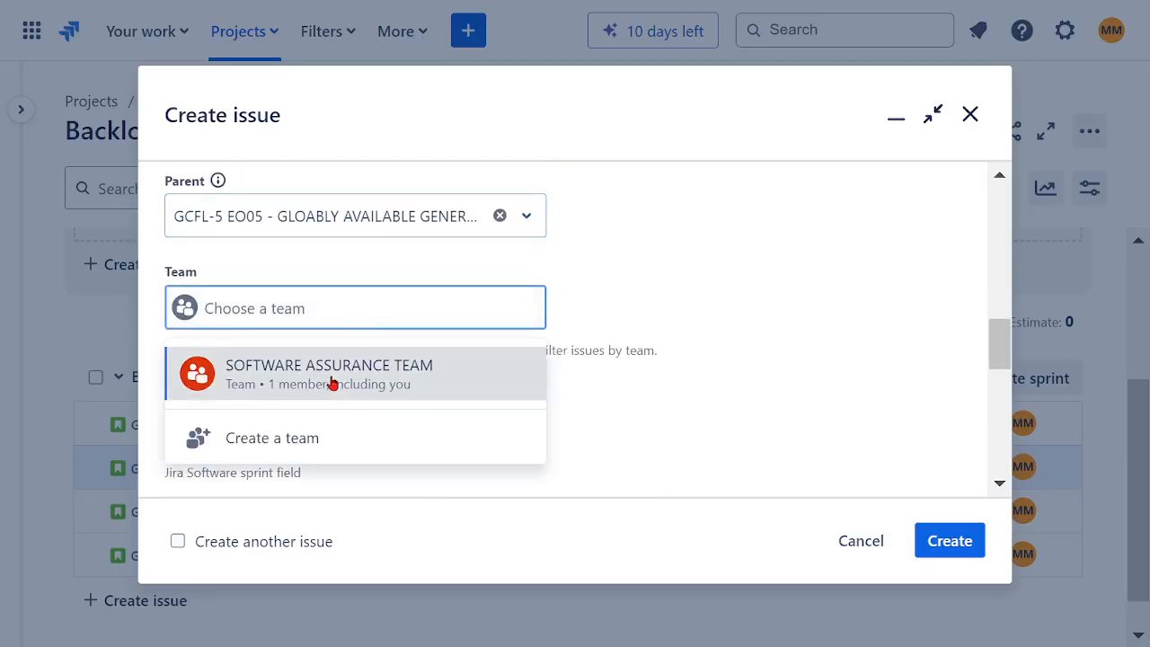
left_click(370, 398)
Step: Set the US05 story point estimate to 21
scroll(634, 354, "down", 2)
left_click(229, 404)
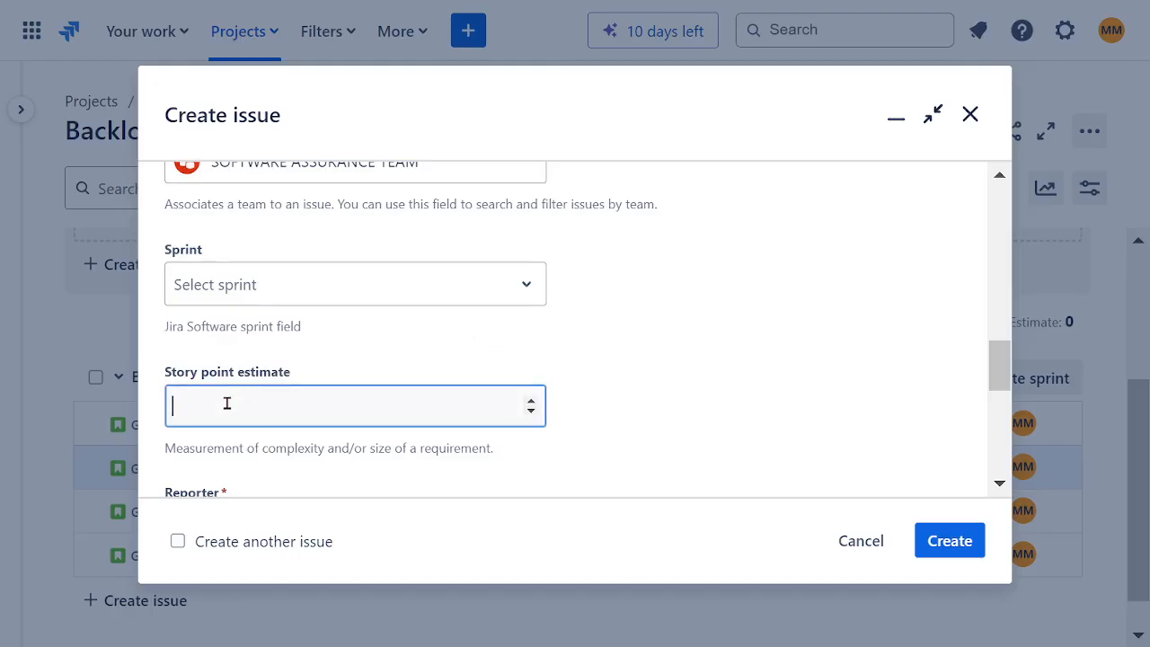
type("21")
scroll(613, 409, "down", 4)
Step: Begin the US05 story's description with the line AS A CUSTOMER
scroll(601, 403, "up", 8)
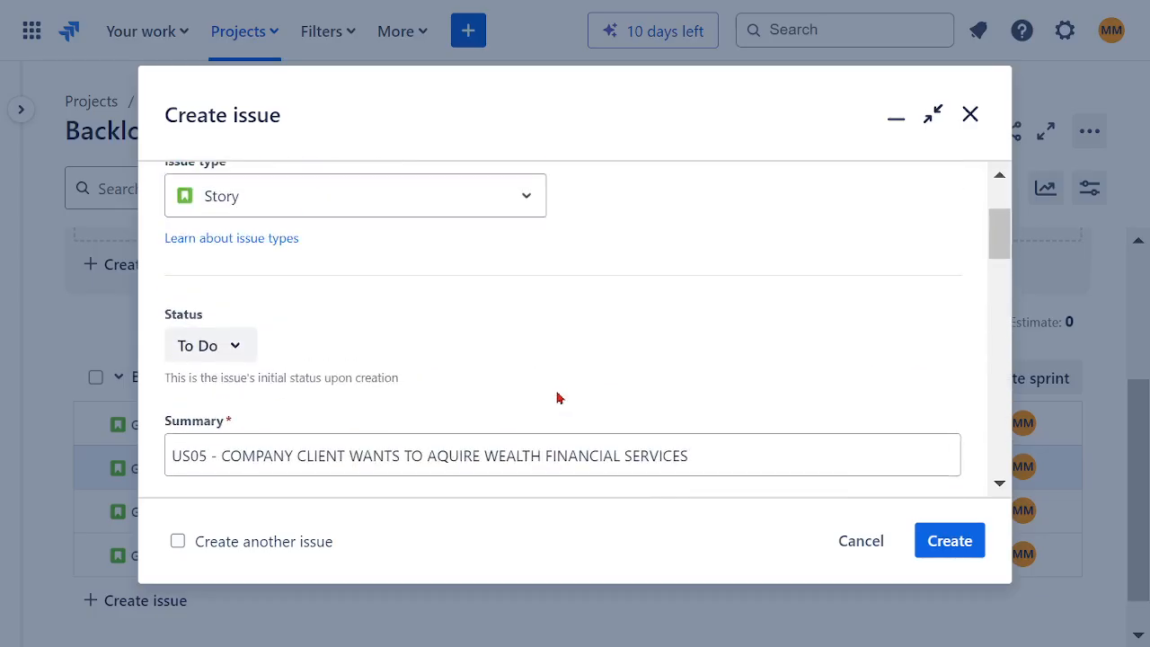
scroll(545, 390, "down", 4)
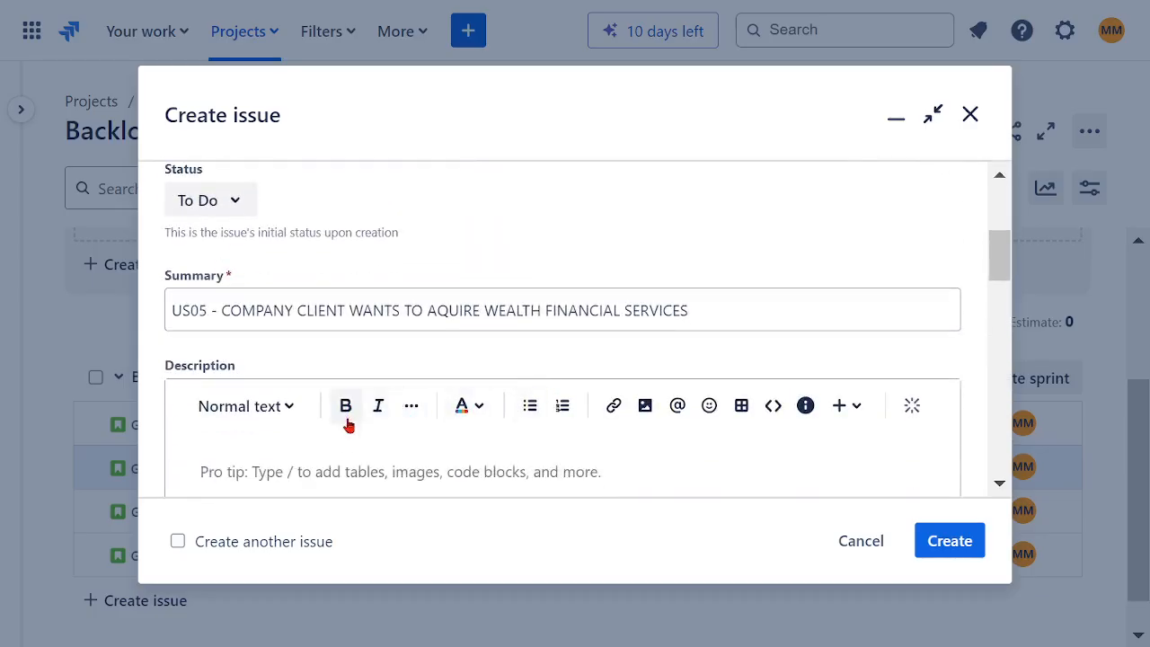
scroll(393, 424, "down", 2)
left_click(322, 338)
type("A")
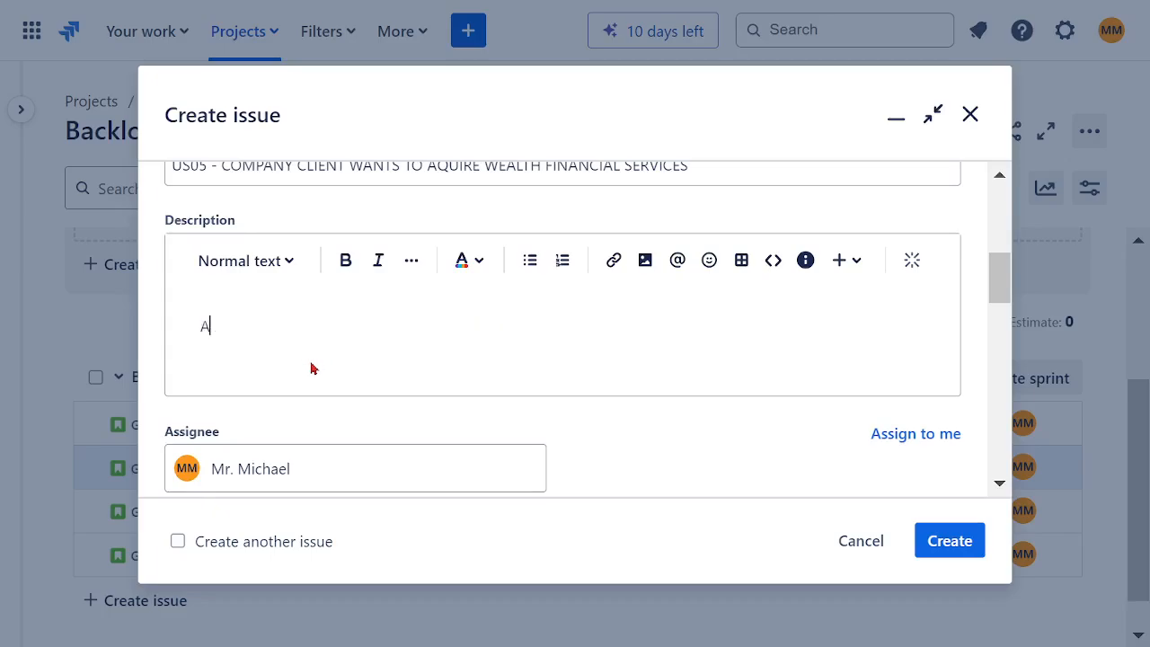
type("S A CUSTOMER I WA")
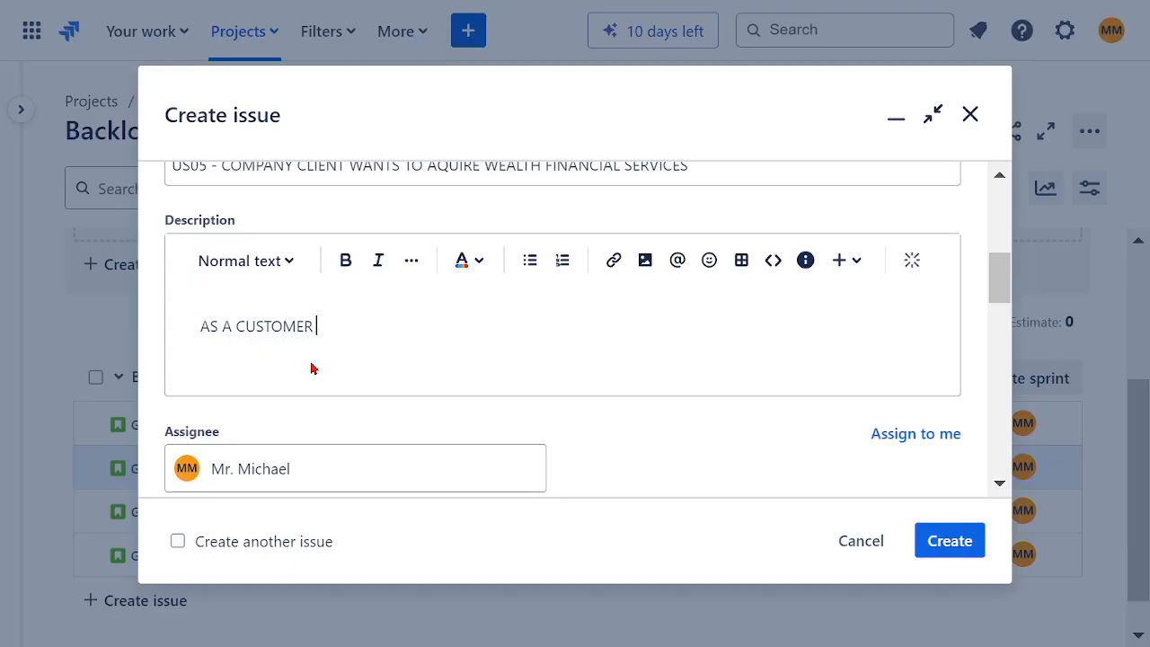
Step: Add the description line I WANT TO BE ABLE TO AQUIRE WEALTH FINANCIAL SERVICES, reusing the copied summary wording without COMPANY CLIENT WANTS TO
key("Return")
type("I WANT")
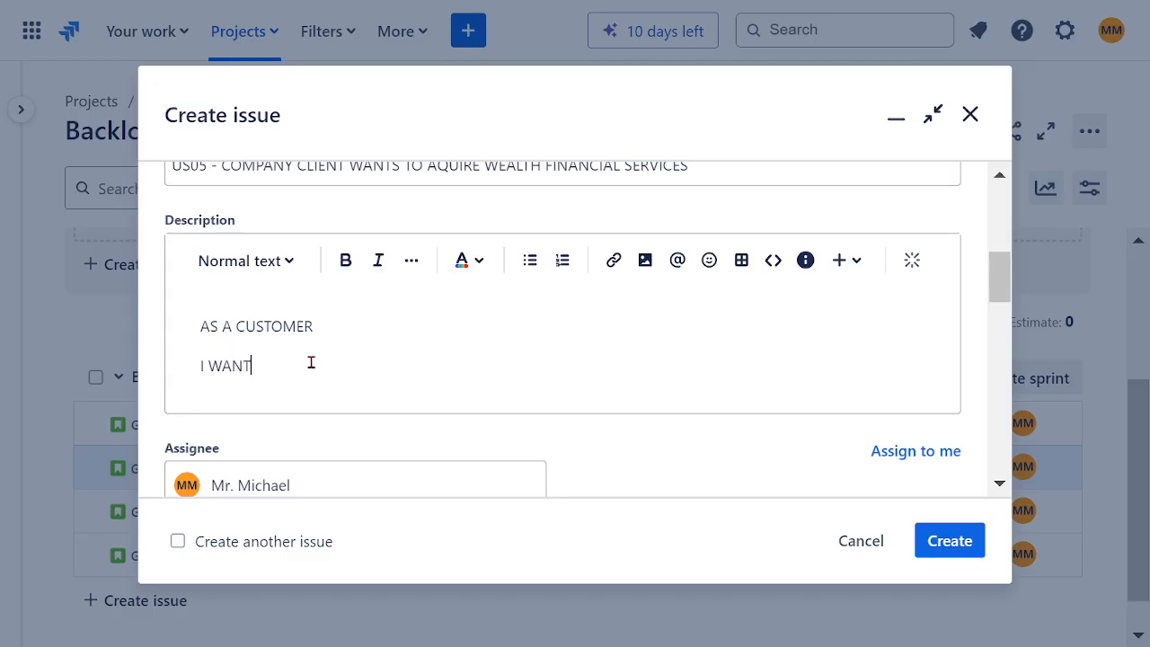
type(" TO BE ABLE TO")
key("ctrl+v")
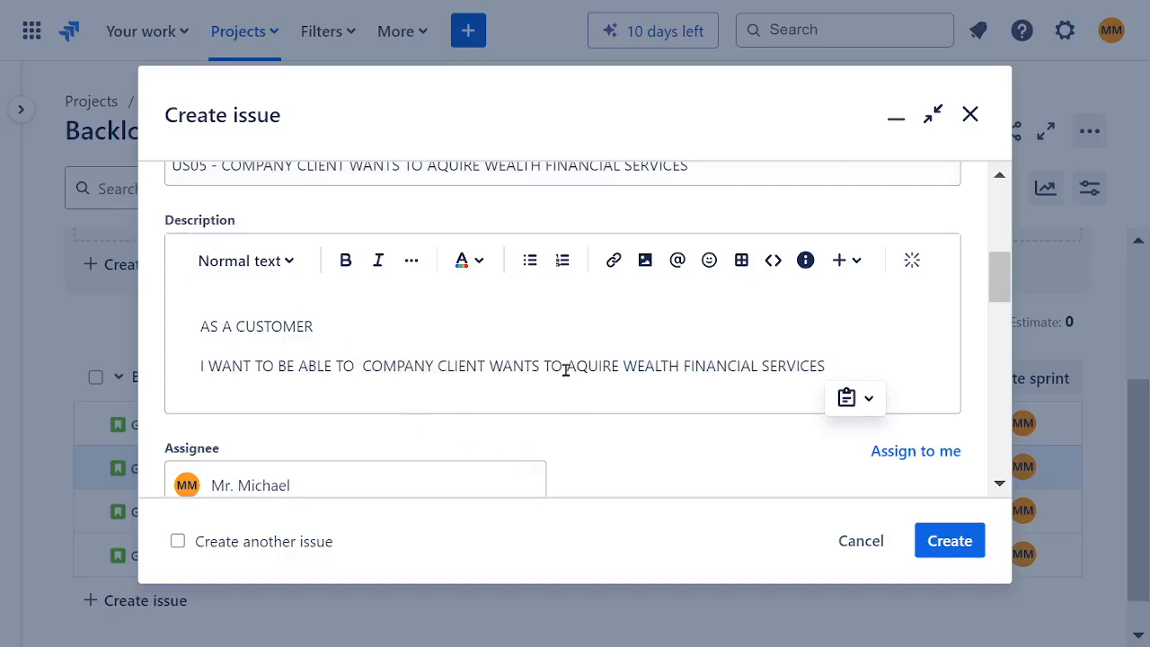
left_click_drag(567, 367, 361, 368)
key("BackSpace")
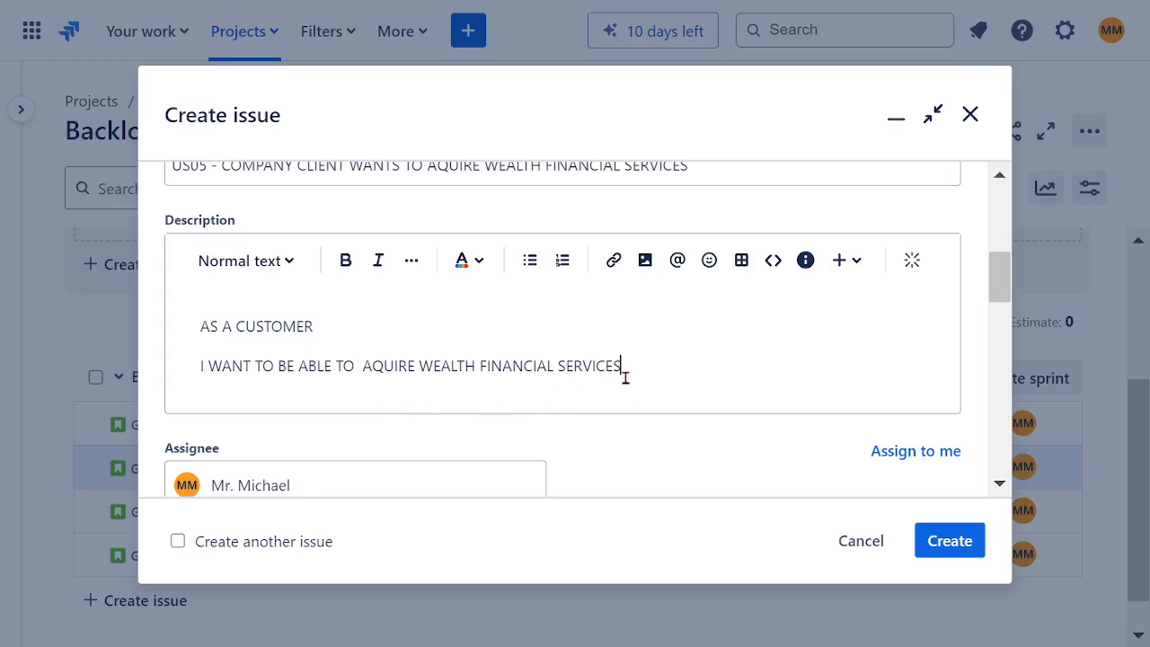
Step: Add the description line SO THAT I CAN MANAGE WILL
key("Return")
type("SO THAT I")
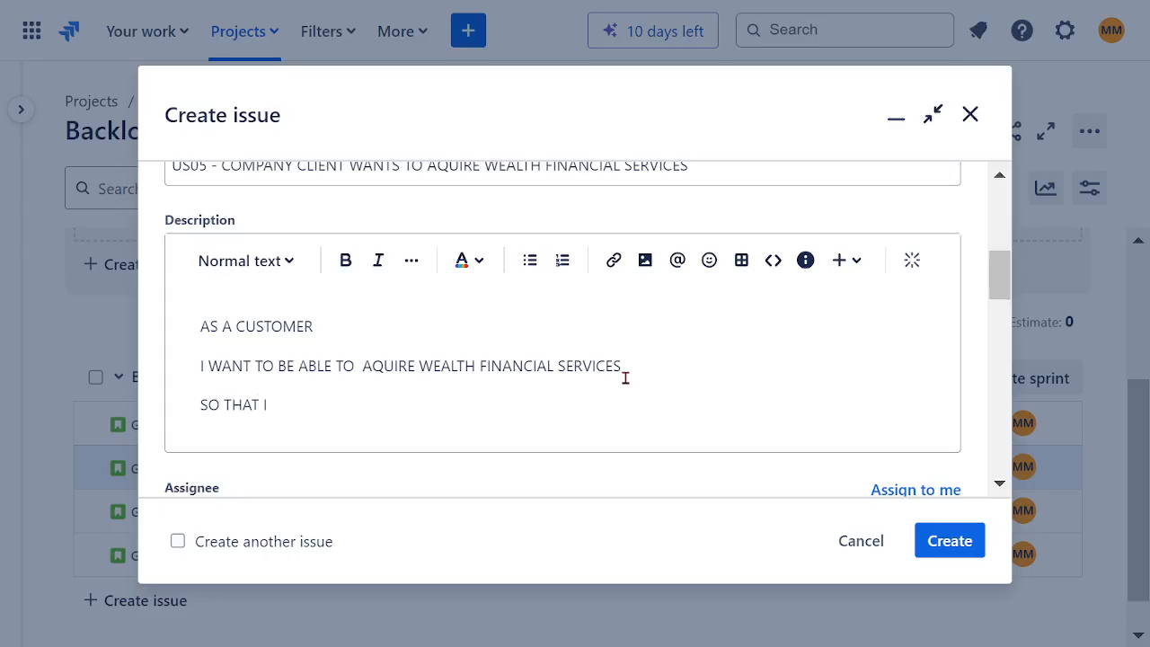
type(" CAN MANAGE W")
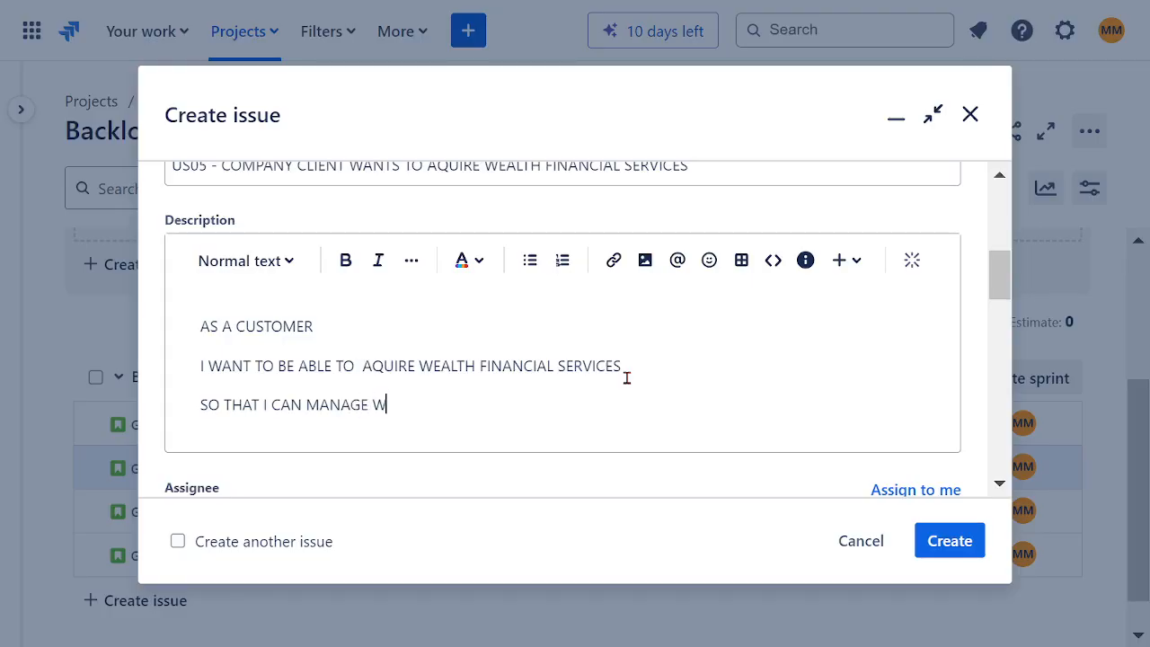
type("ILL")
Step: Add two description lines, AND INHERITANCE and AND CREATE A HERITAGE FUND
key("Return")
type("A")
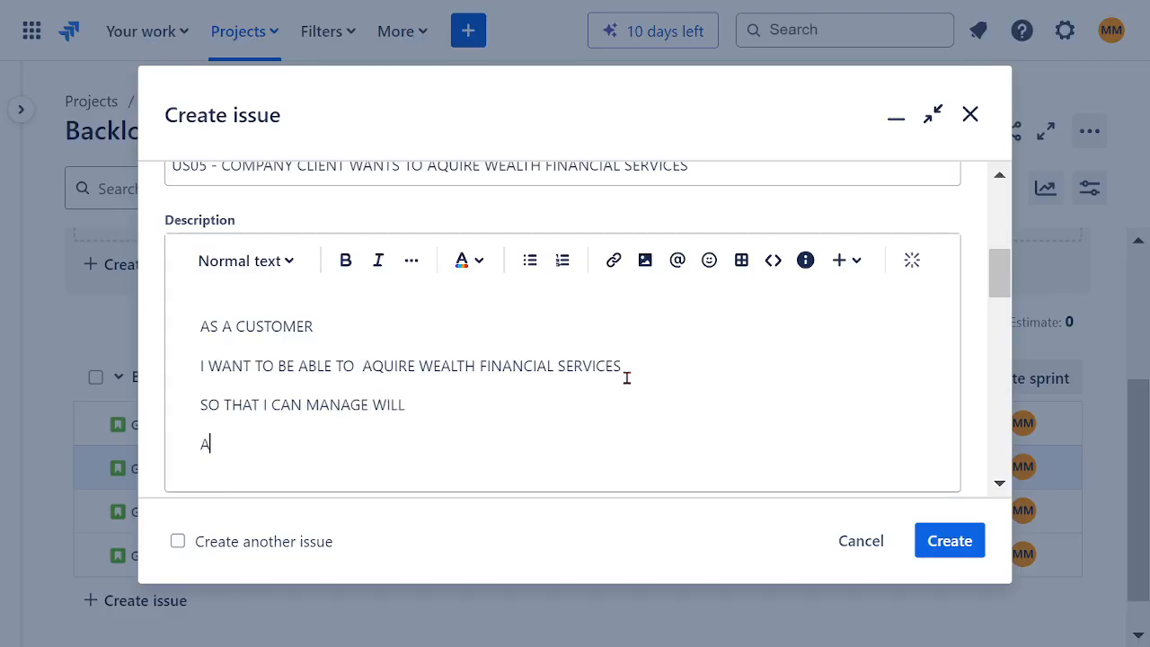
type("ND INHERITANCE")
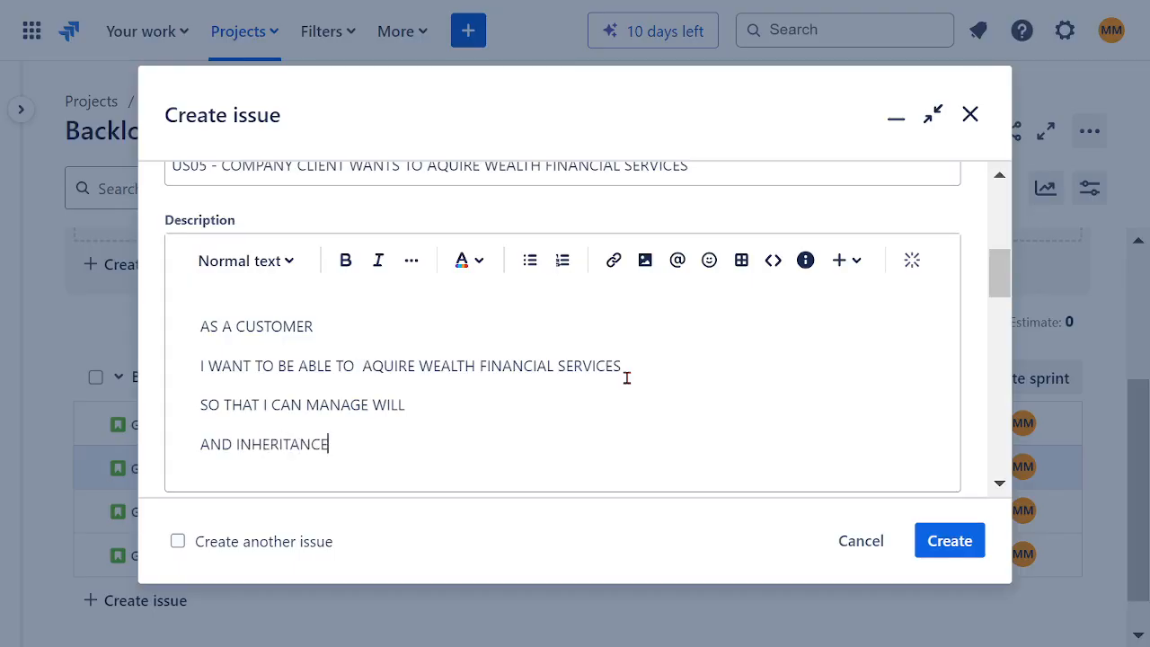
key("Return")
type("AND")
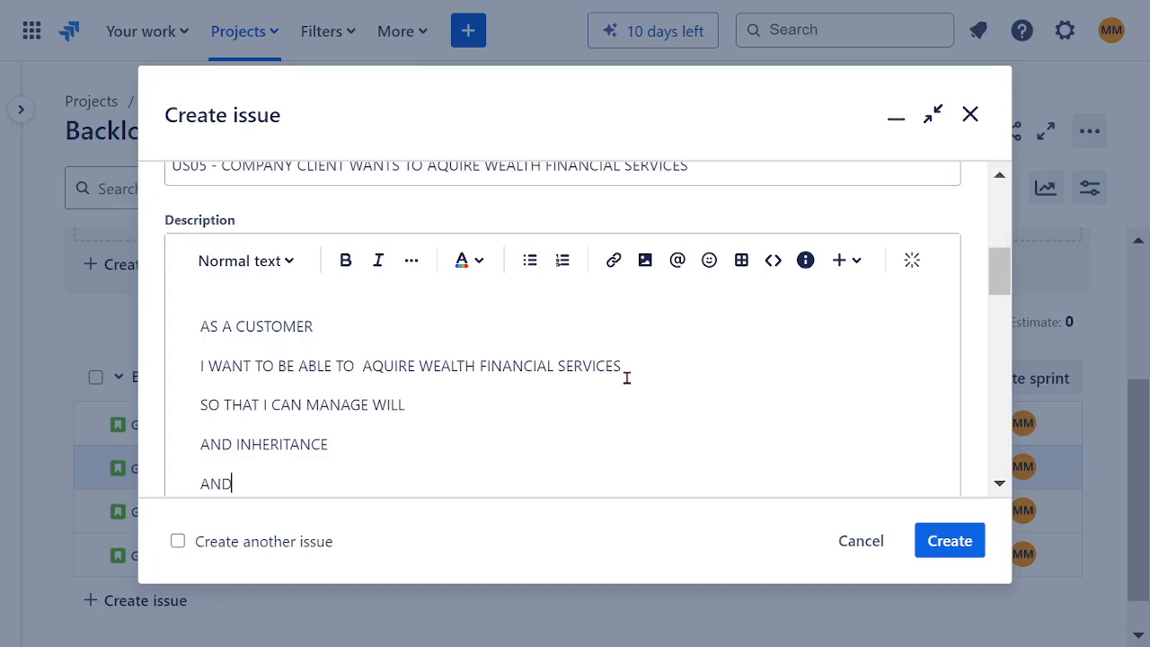
type(" HERITAGE FUND")
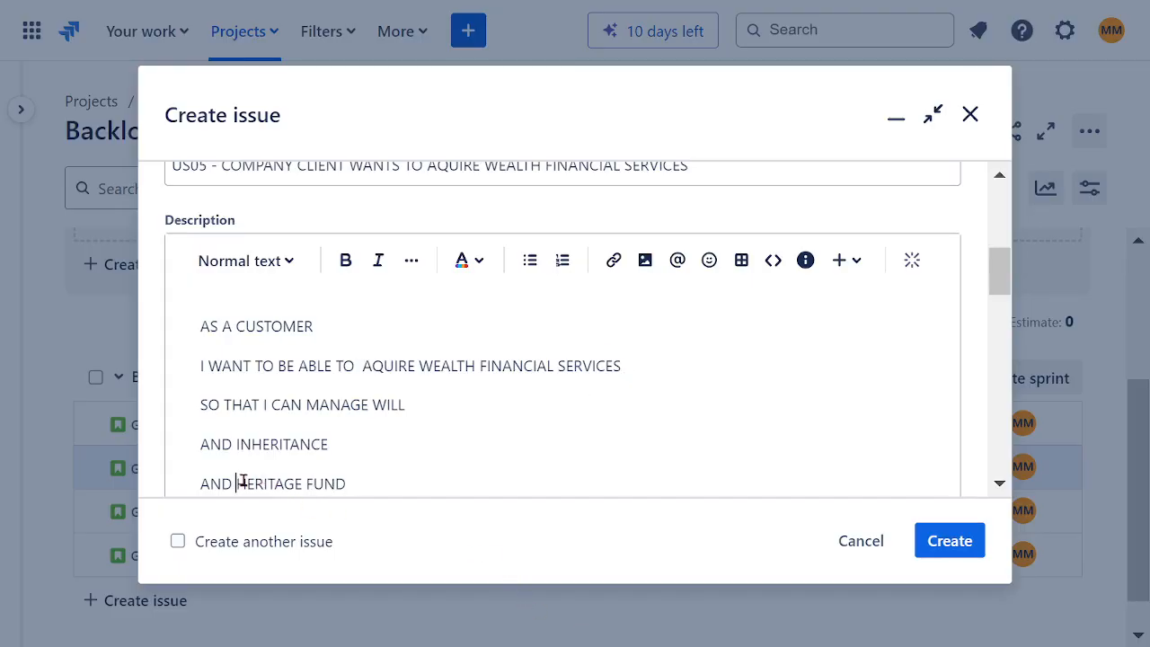
type("CREATE A")
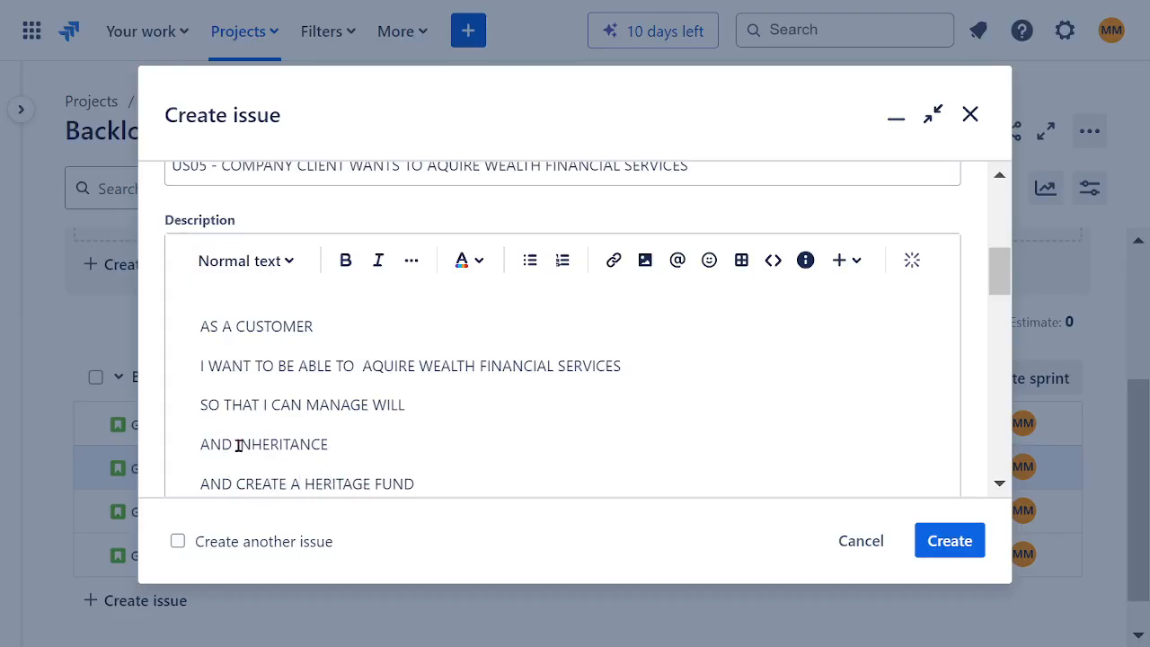
Step: Append REAL ESTATE to the AND INHERITANCE line of the description
left_click(337, 449)
type("REAL ESTATE")
Step: Format the whole US05 description as bold dark red text
left_click_drag(438, 487, 148, 317)
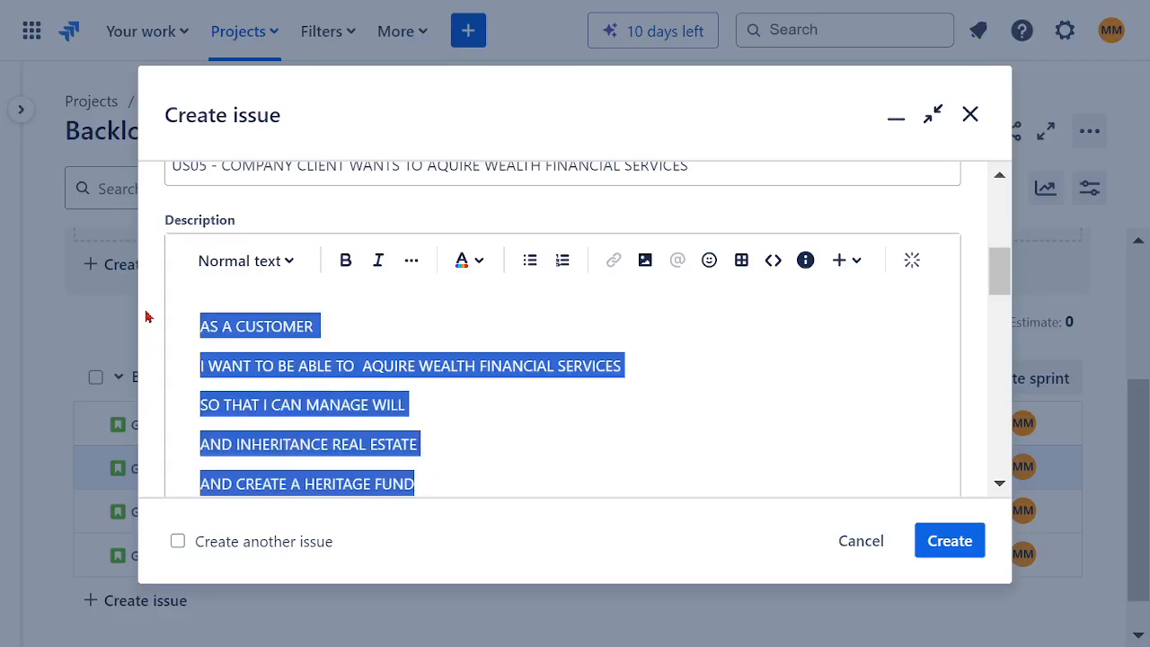
left_click(346, 261)
left_click(481, 264)
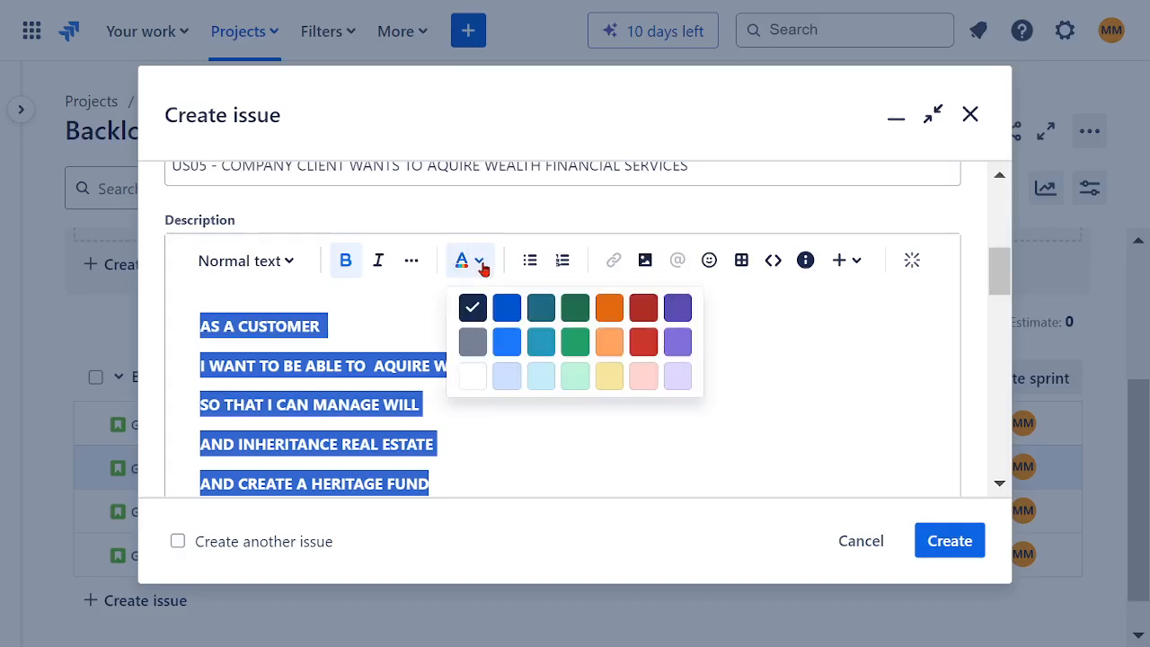
left_click(644, 308)
Step: Insert REALTIVE before WILL in the SO THAT I CAN MANAGE line
left_click(598, 423)
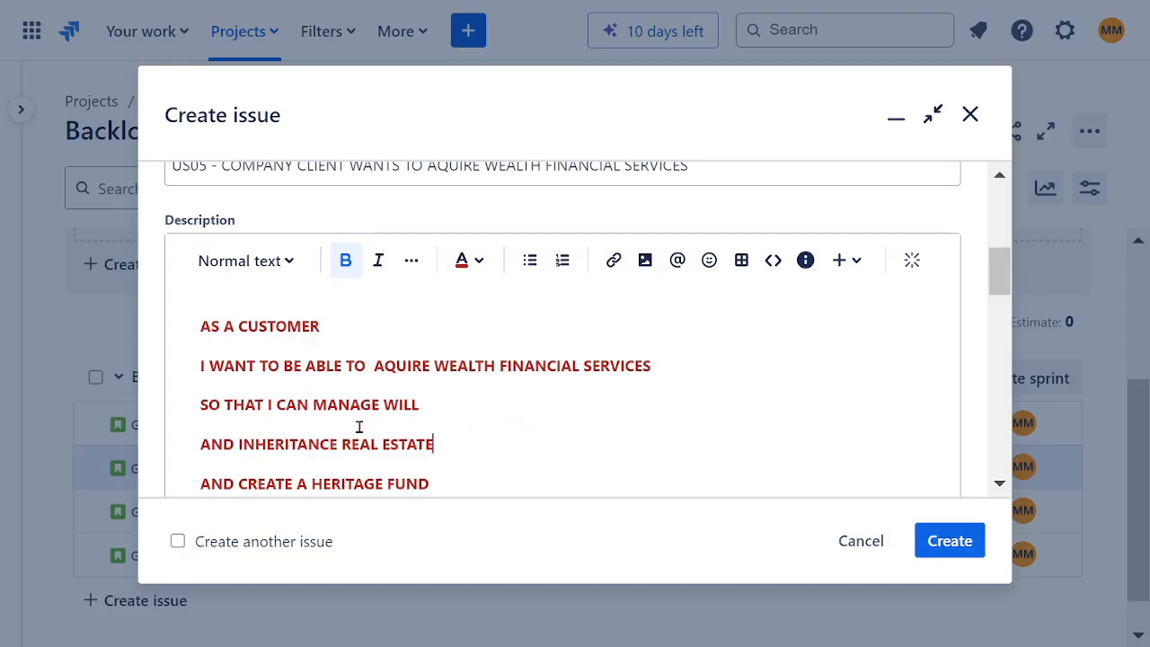
type("REALTIVE")
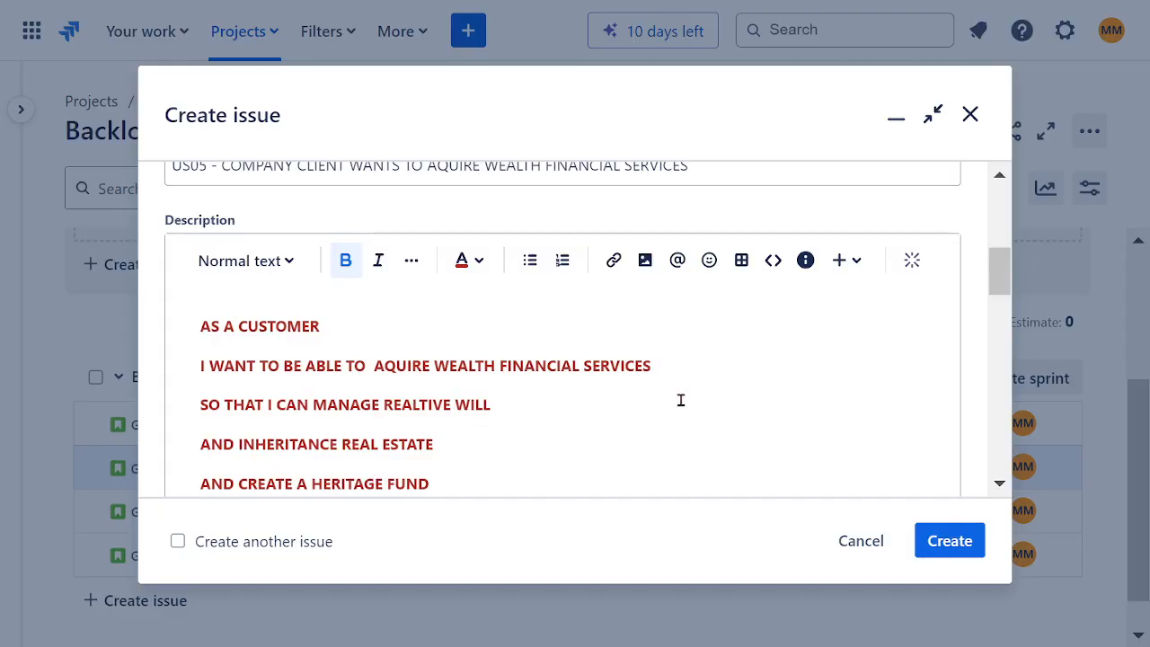
Step: Check the completed US05 fields, create the story and dismiss the creation notification
scroll(687, 401, "up", 10)
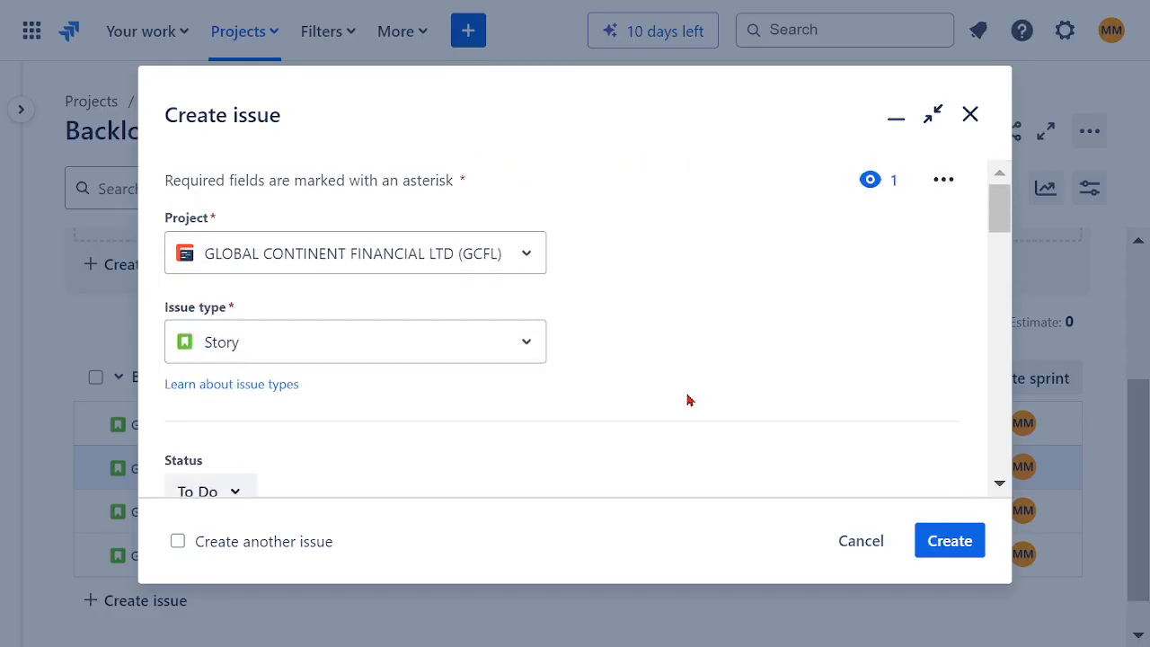
scroll(535, 369, "down", 2)
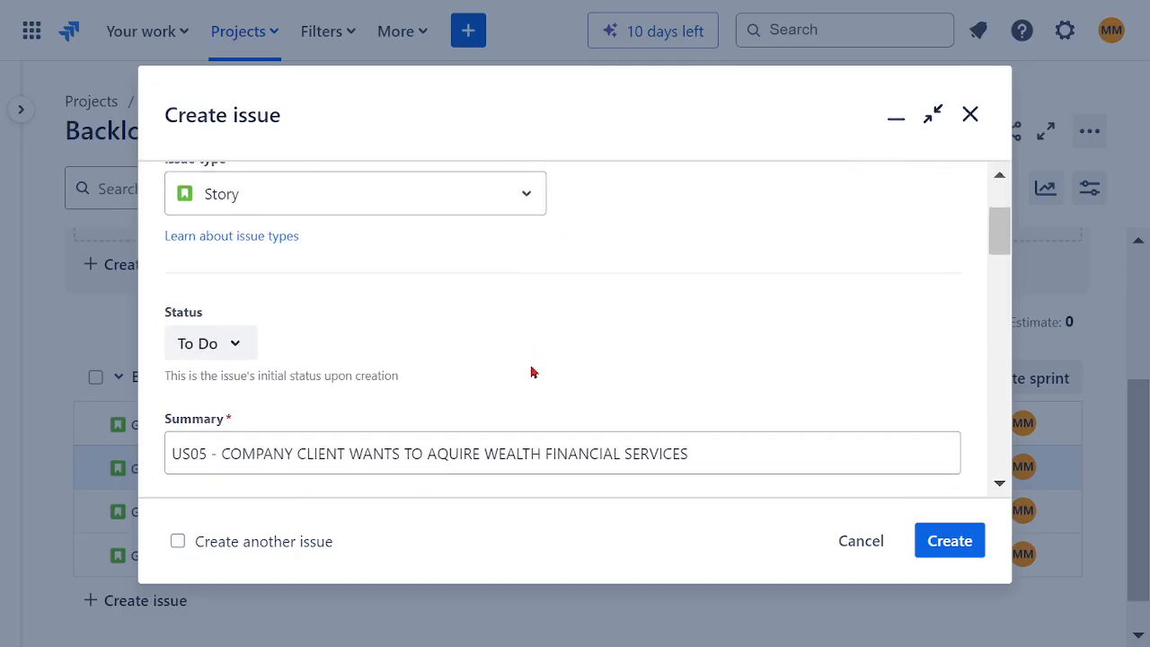
scroll(522, 373, "down", 2)
scroll(467, 372, "down", 6)
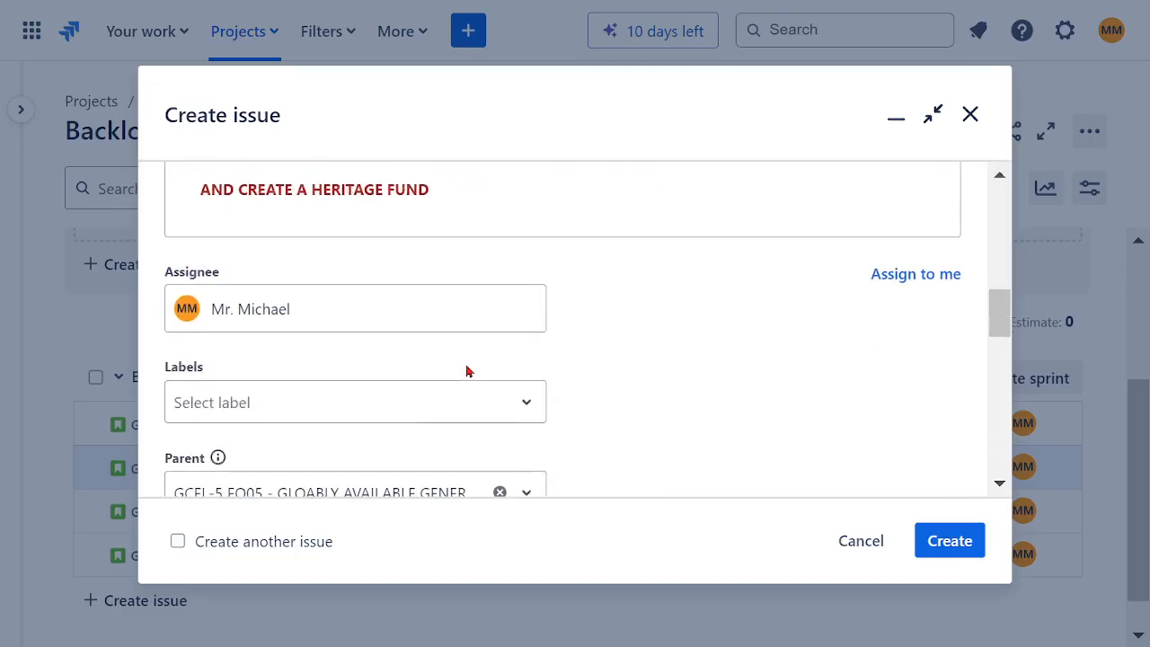
scroll(466, 372, "down", 4)
scroll(705, 369, "down", 4)
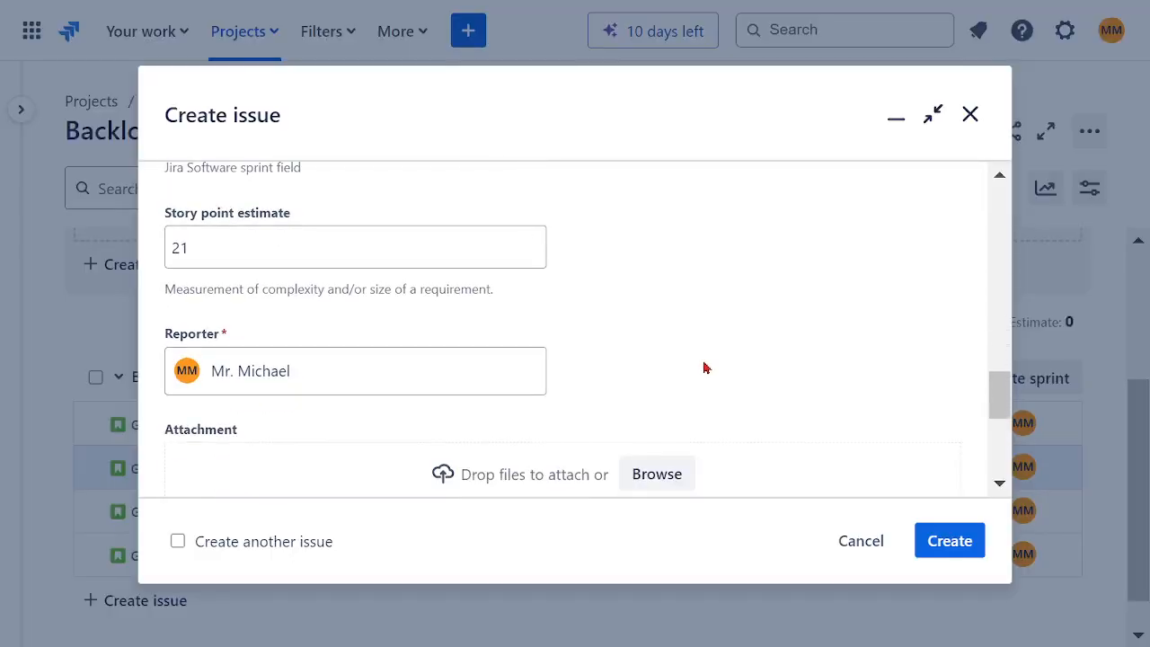
left_click(950, 541)
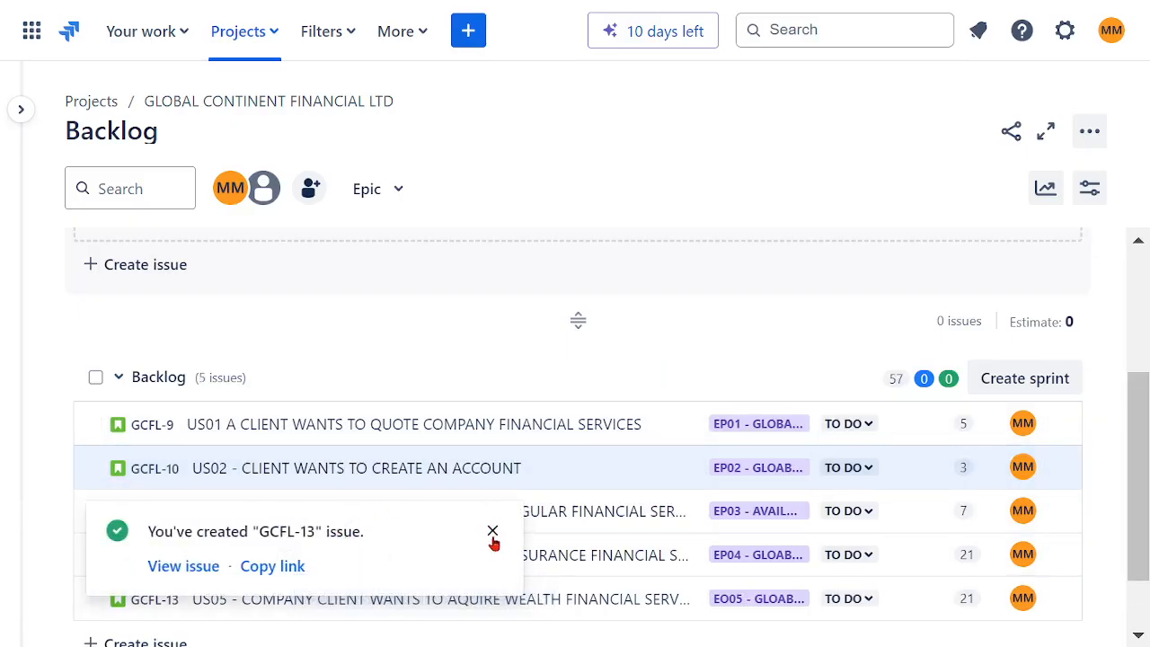
left_click(493, 532)
Step: Open the form for creating another issue
left_click(467, 36)
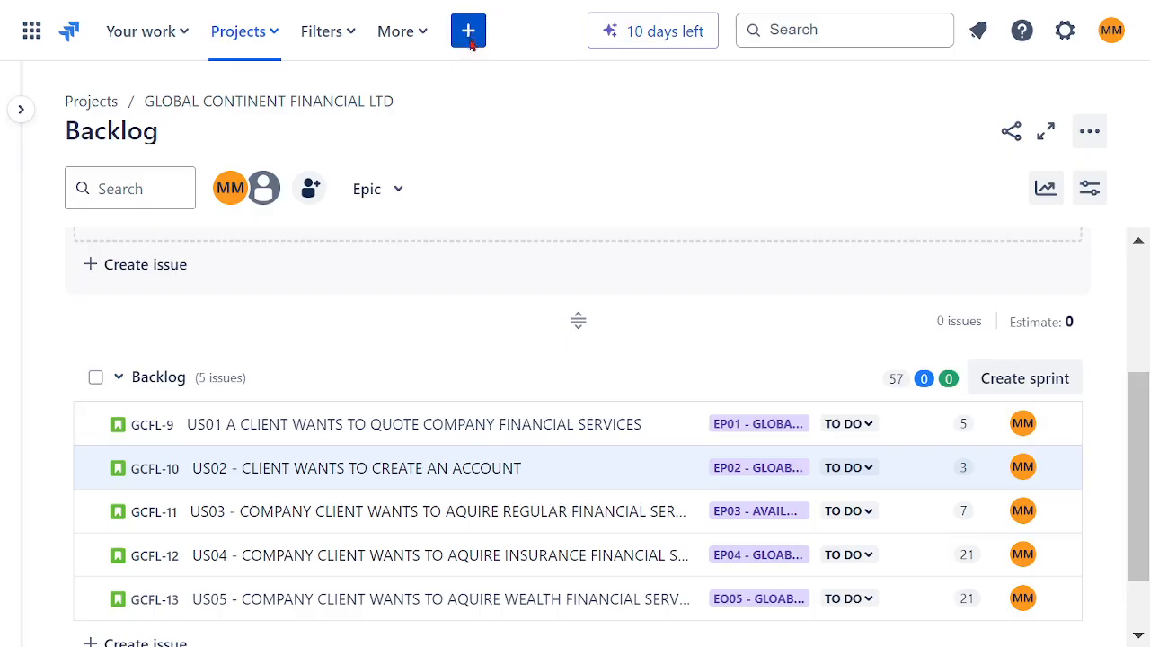
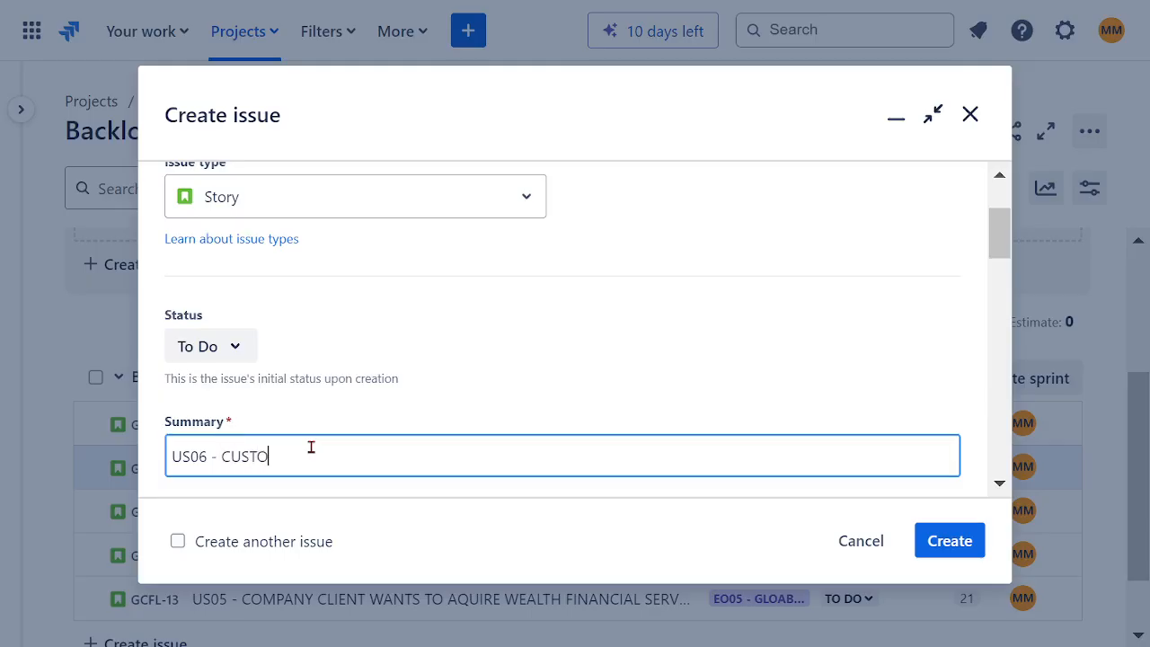
Step: Complete the story summary as US06 - CUSTOMER WANTS A WEBB APP
type("MER WANTS A WEBB APP")
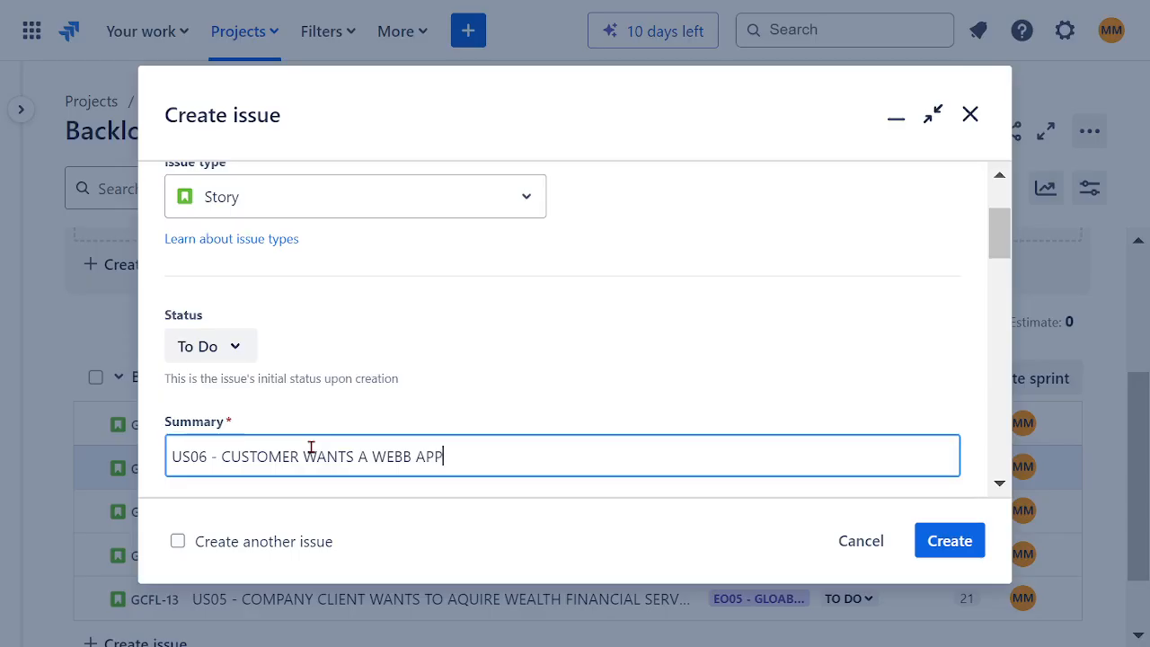
Step: Reword the summary to US06 - CUSTOMER WANTS A GENERAL COMBINED WEB APP and select the text after the story number
scroll(547, 360, "down", 2)
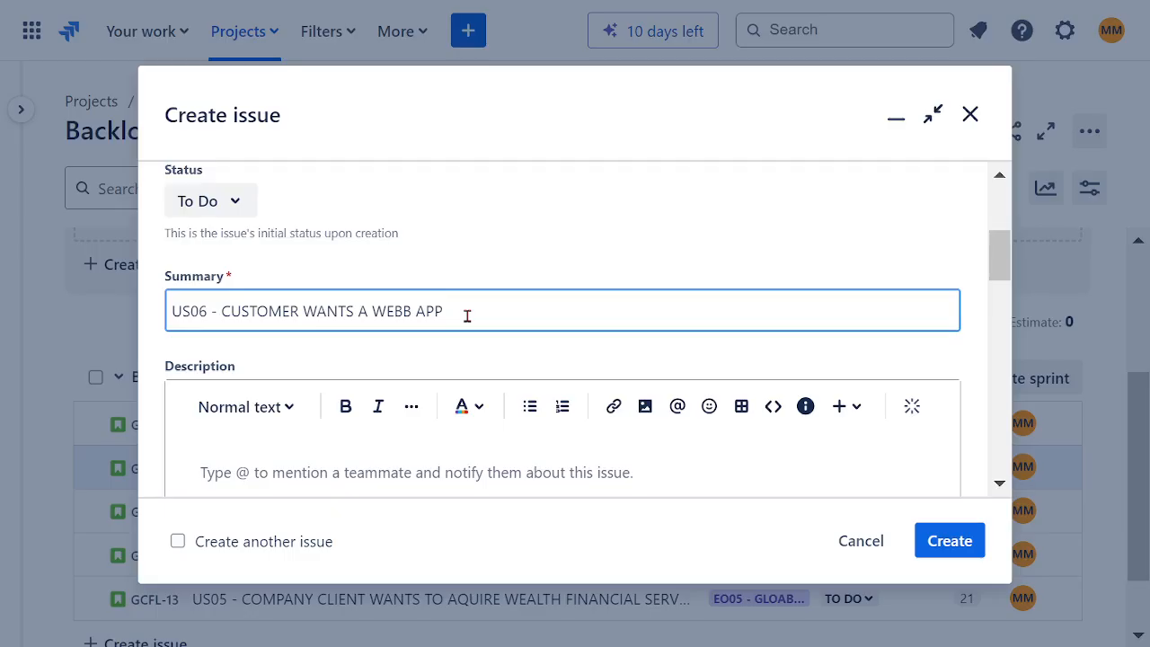
left_click(410, 311)
key("BackSpace")
double_click(390, 311)
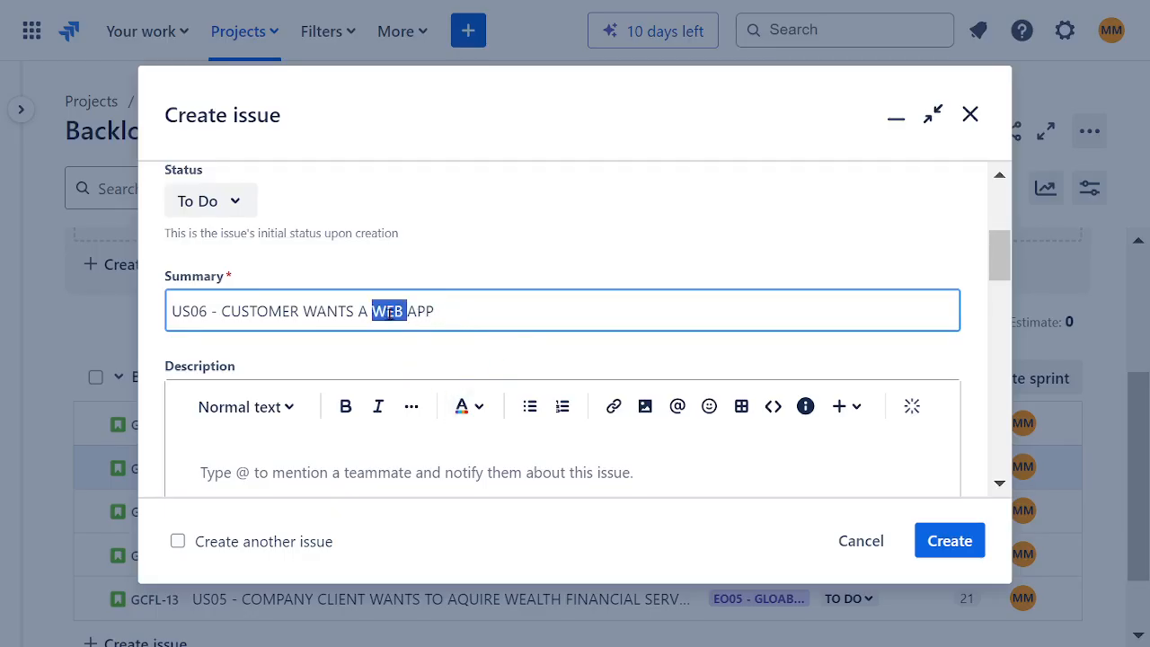
type("GENERAL")
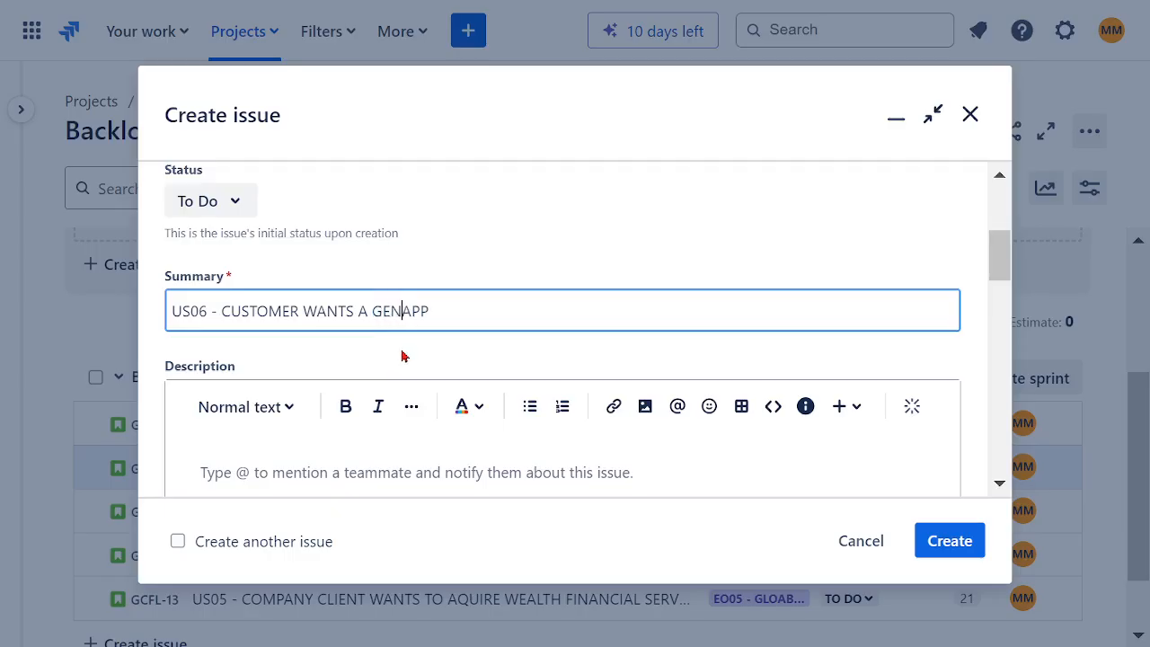
type(" COMBIN")
type("ED WE")
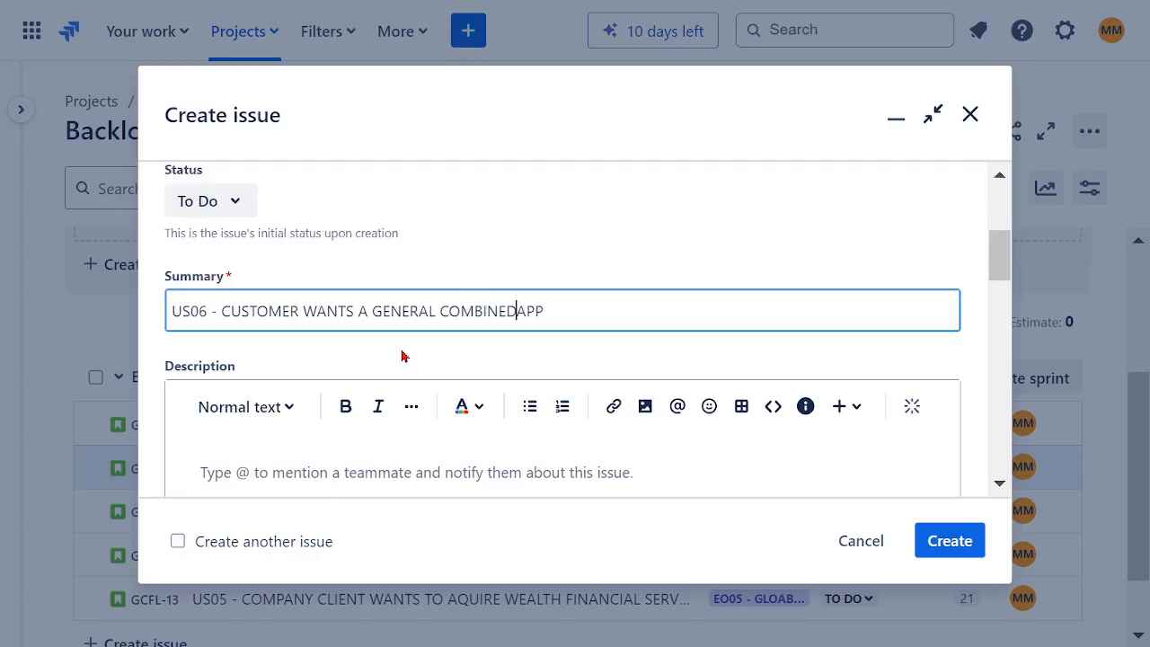
type("B")
double_click(609, 311)
left_click_drag(539, 315, 222, 311)
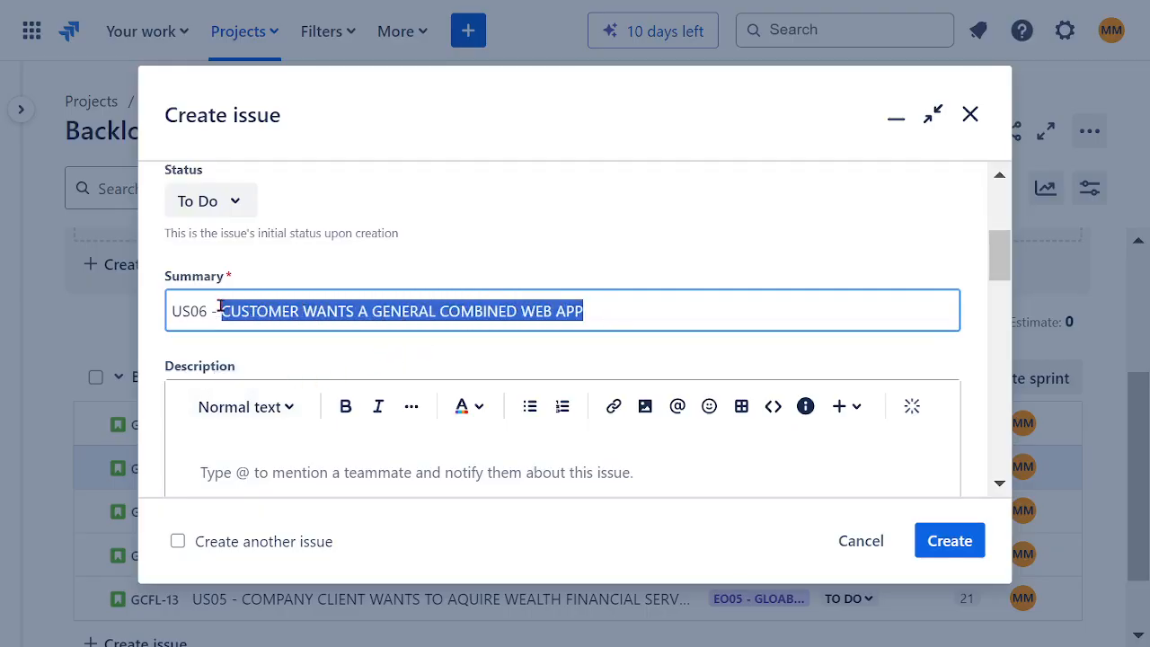
Step: Assign the US06 story to the project member and set its parent to GCFL-6, the EP06 high availability back-end mainframe epic
scroll(551, 266, "down", 3)
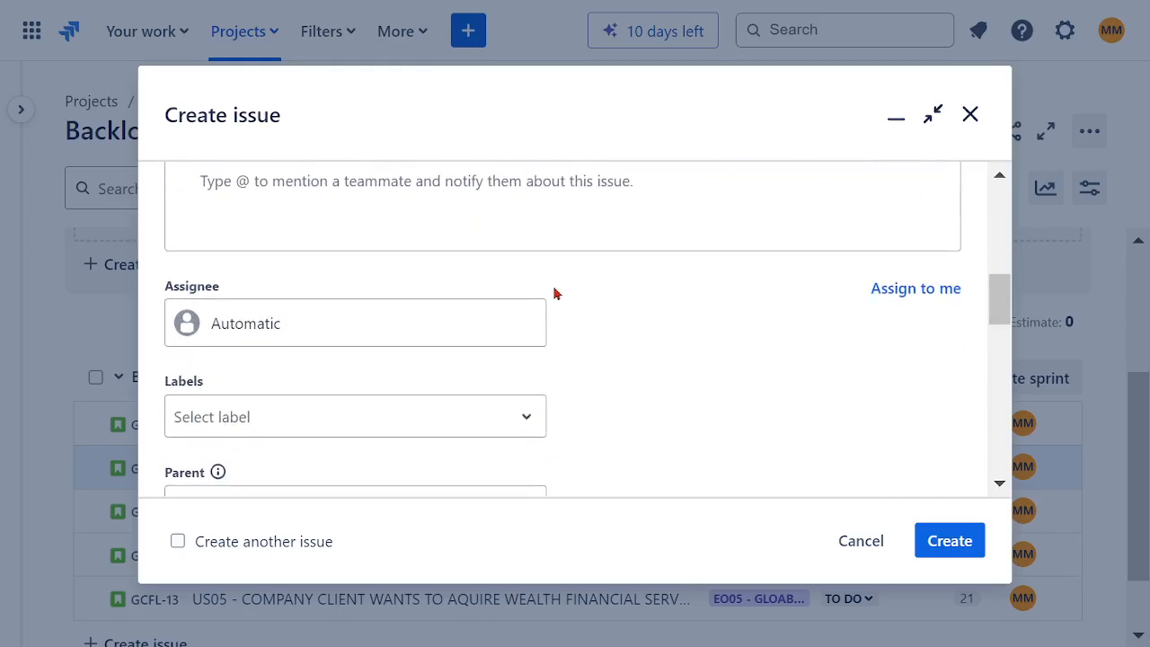
left_click(325, 324)
left_click(345, 430)
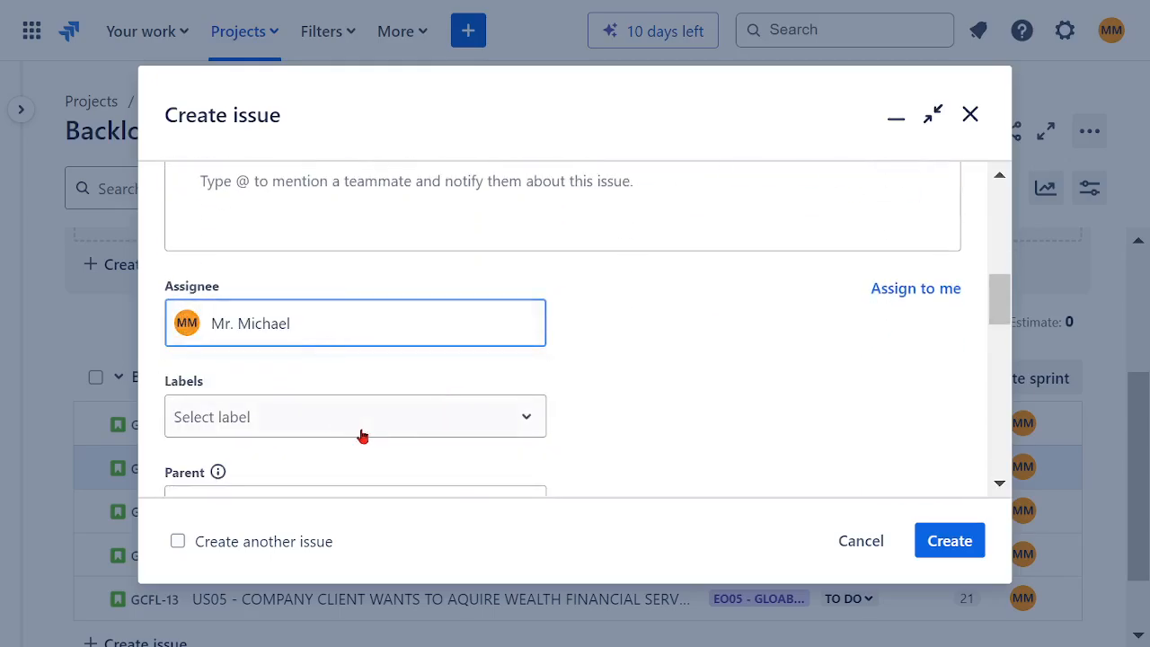
scroll(364, 424, "down", 3)
left_click(289, 370)
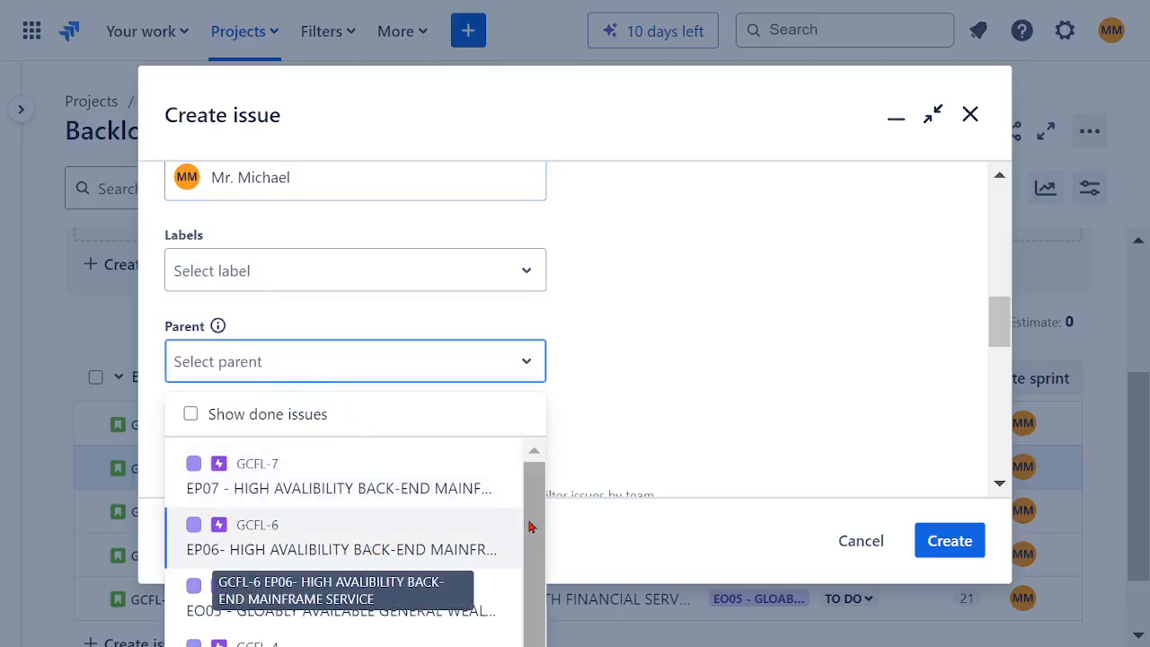
mouse_move(531, 527)
left_mouse_down()
mouse_move(541, 615)
mouse_move(539, 530)
left_mouse_up()
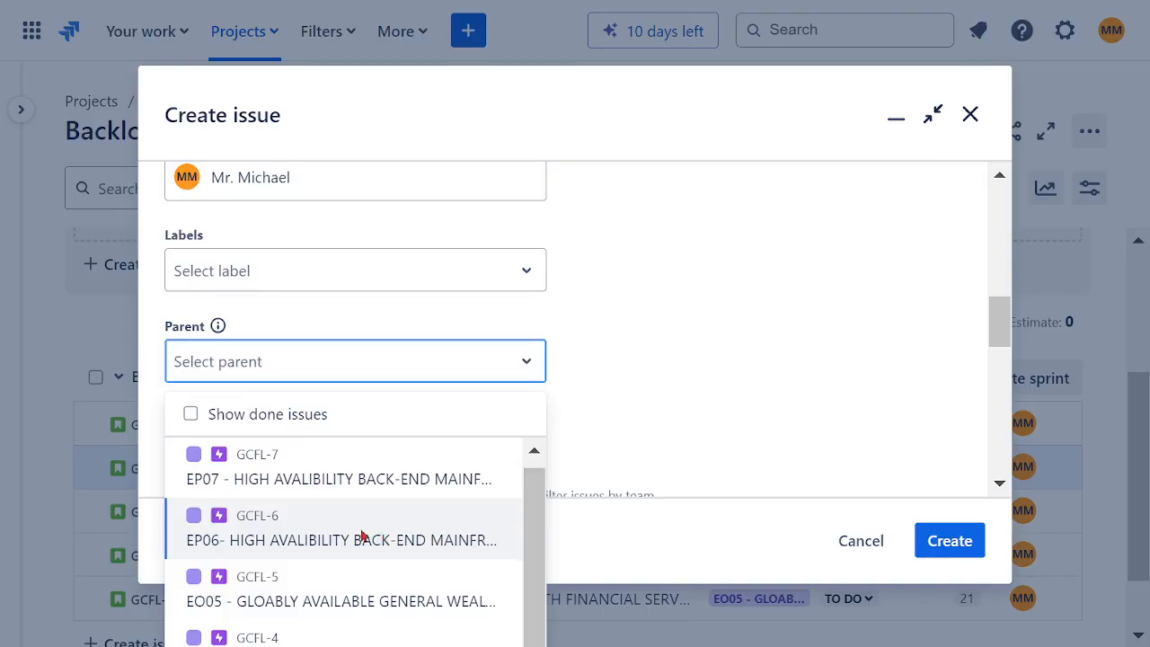
left_click(320, 543)
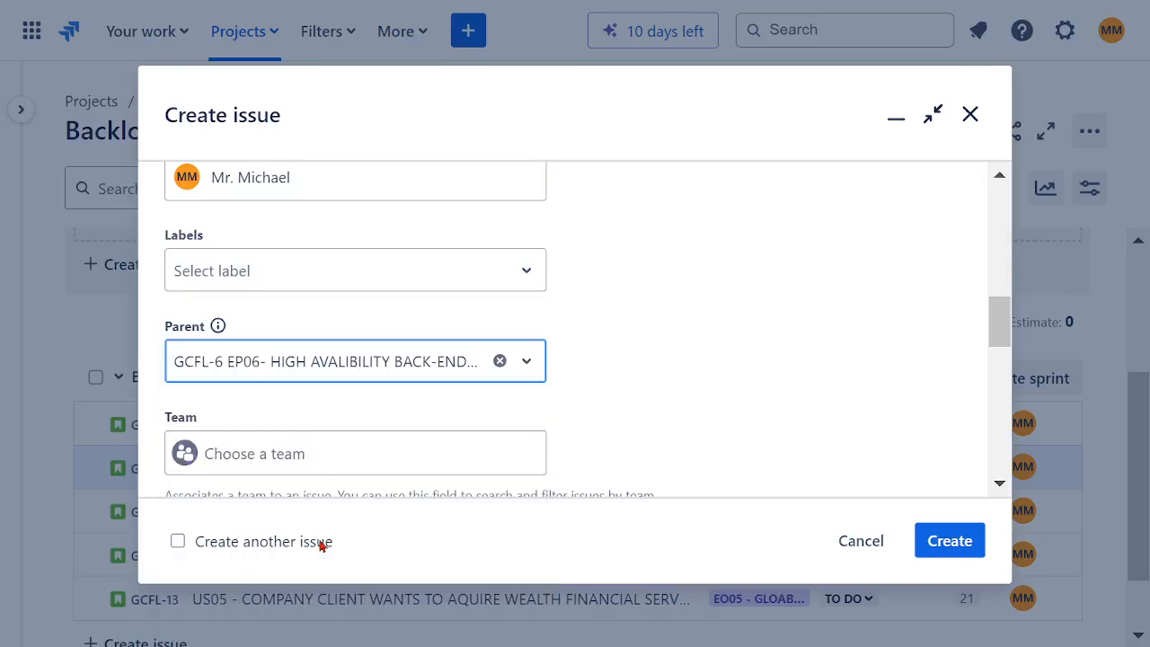
Step: Start the US06 description with the line AS A PRODUCT OWNER
scroll(663, 360, "up", 3)
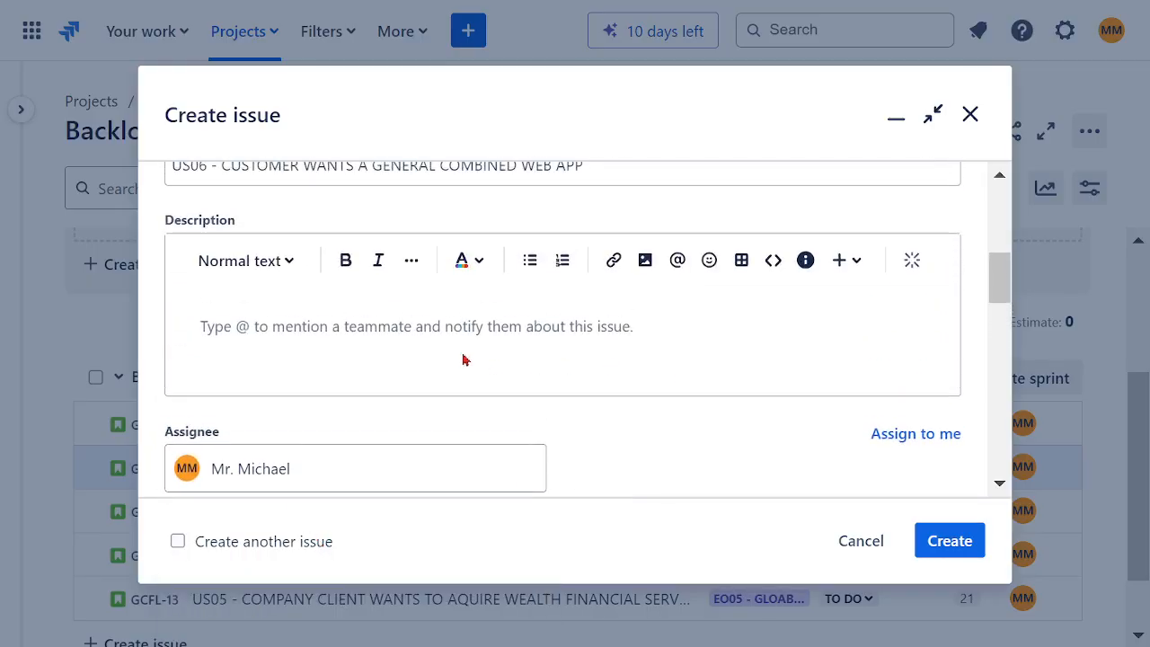
type("AS")
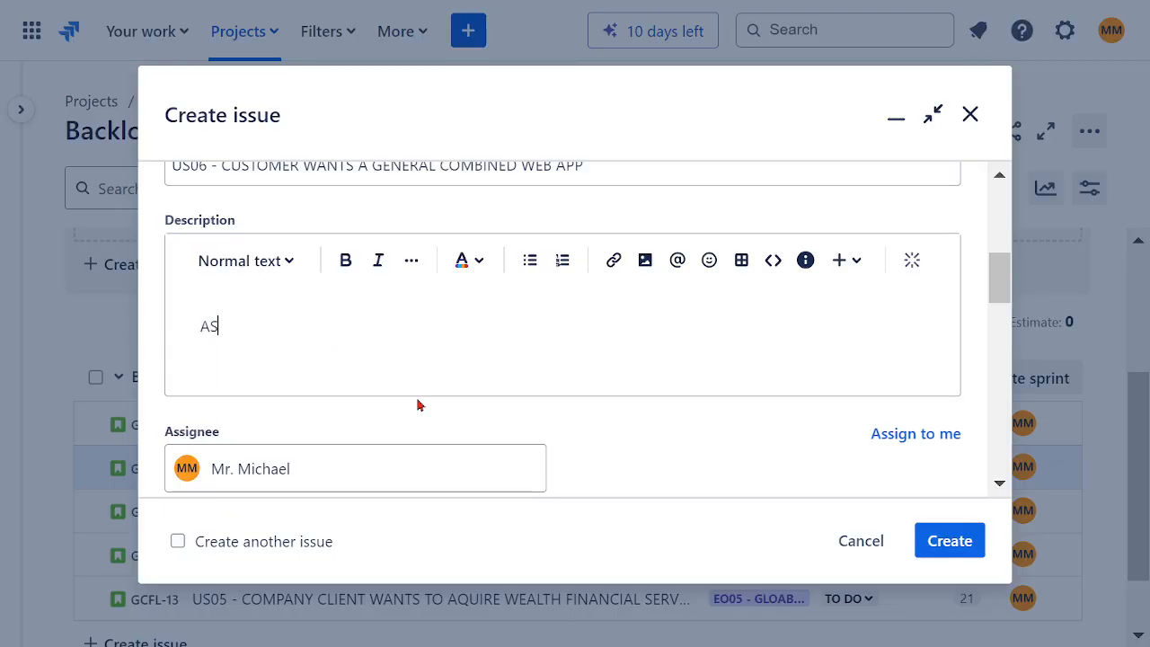
type(" A CUSTOMER")
key("BackSpace")
key("BackSpace")
key("BackSpace")
key("BackSpace")
key("BackSpace")
key("BackSpace")
key("BackSpace")
type("PRODUCT O")
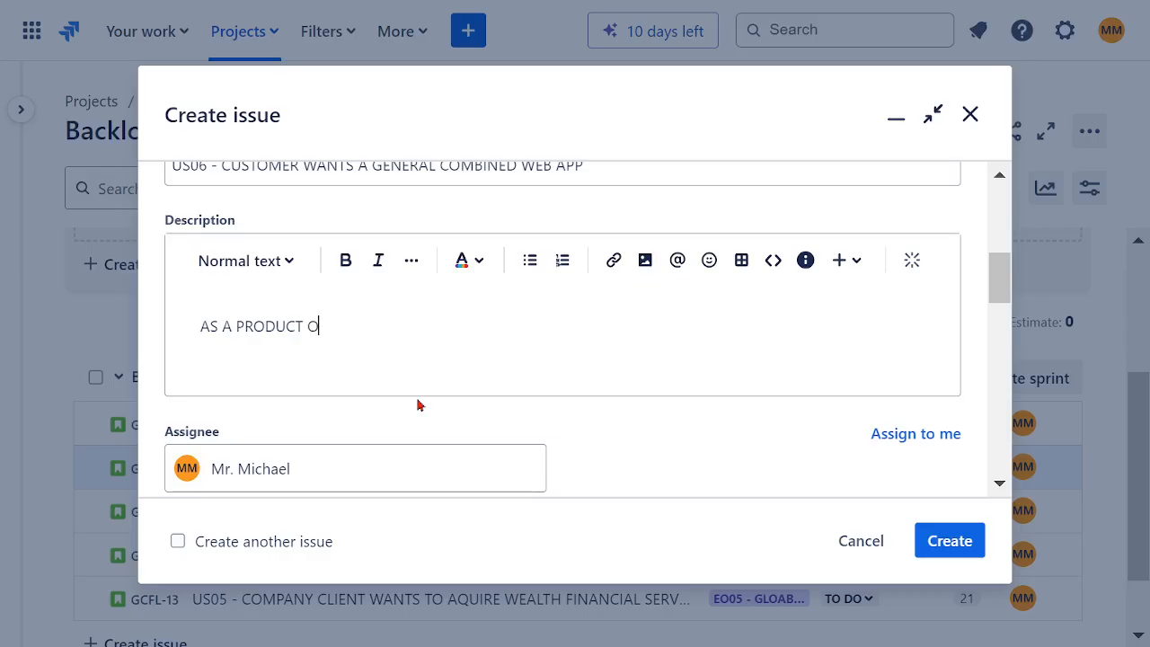
type("WNER")
key("Return")
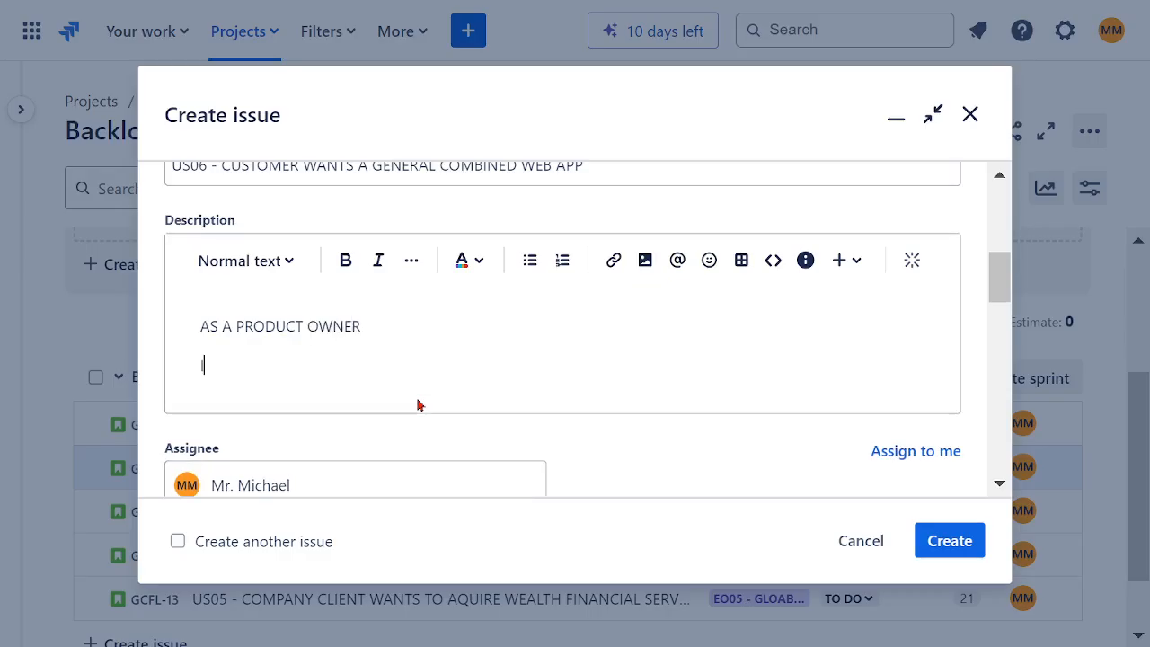
Step: Add the second description line I WANT TO SECURE GLOABL WEB MOBILE APP TO COMPANY MAINFRAME
type("I WANT TO SECURE")
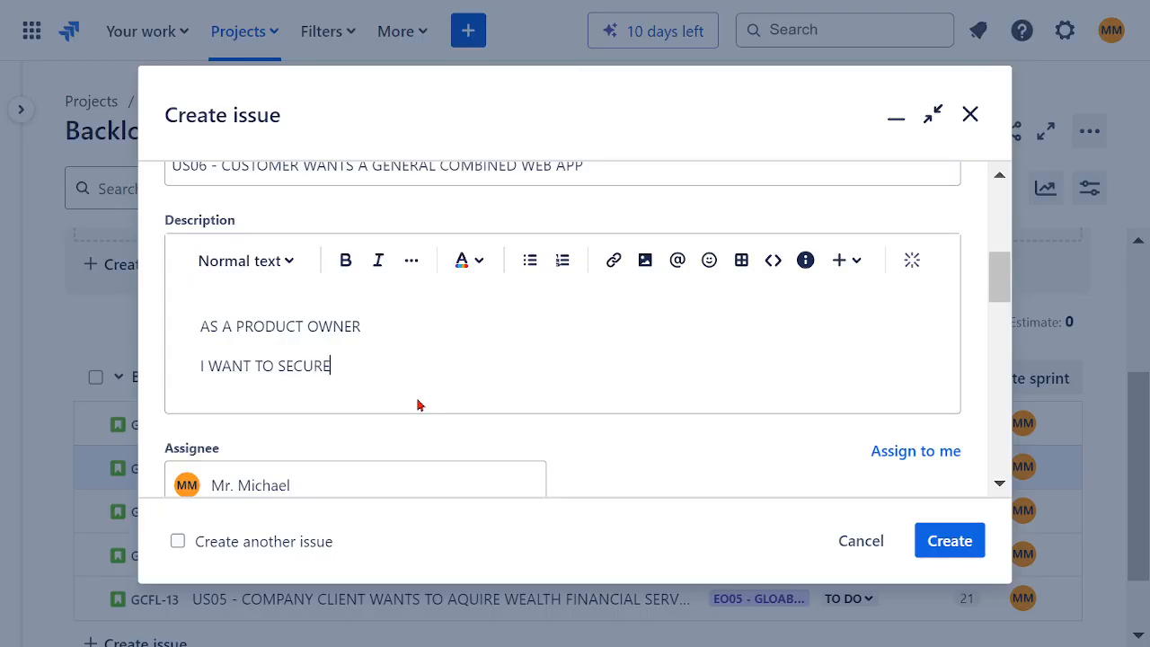
type(" GLOABL WEB MO")
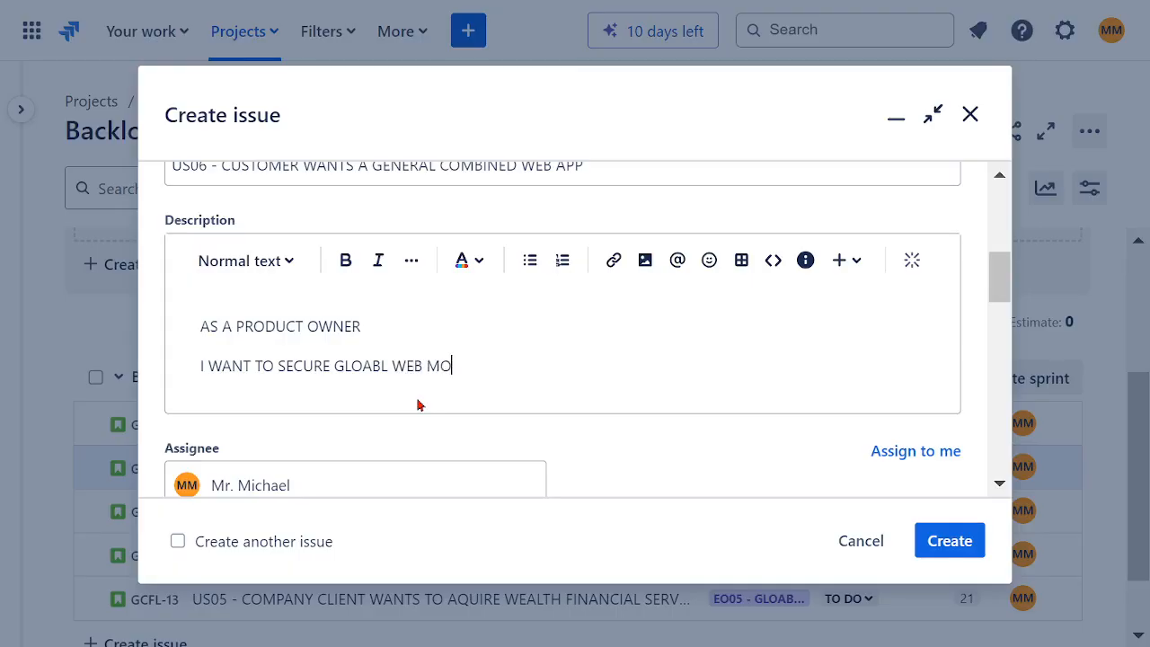
type("BILE APP TO")
key("Return")
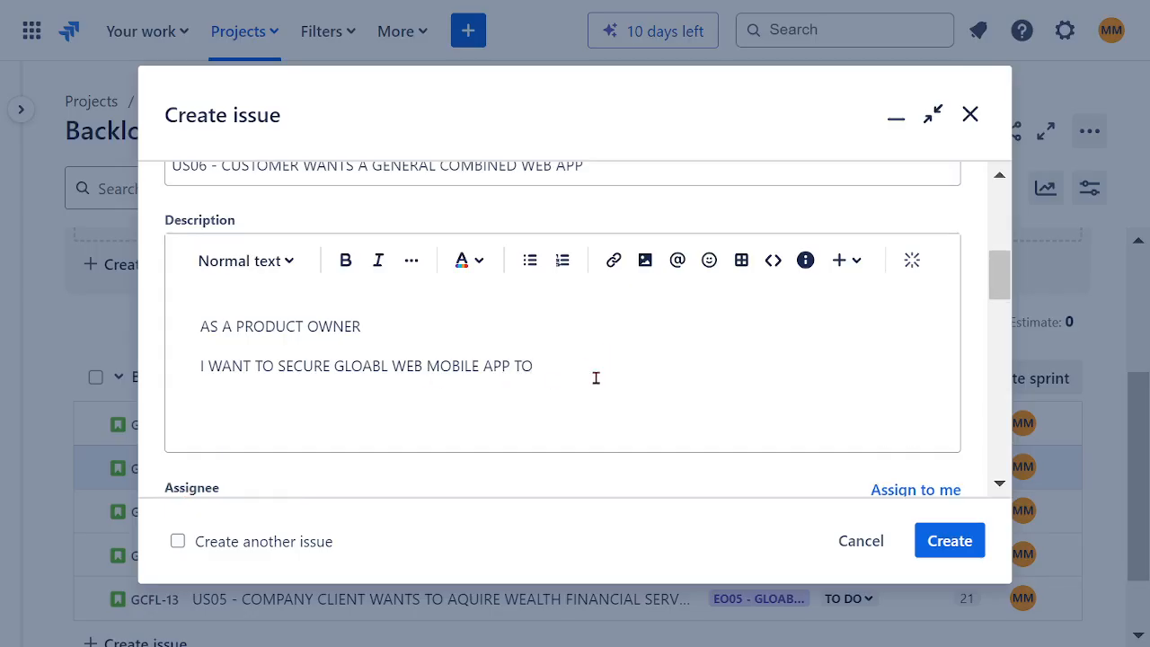
key("BackSpace")
type("COMPANY MAINFRAME")
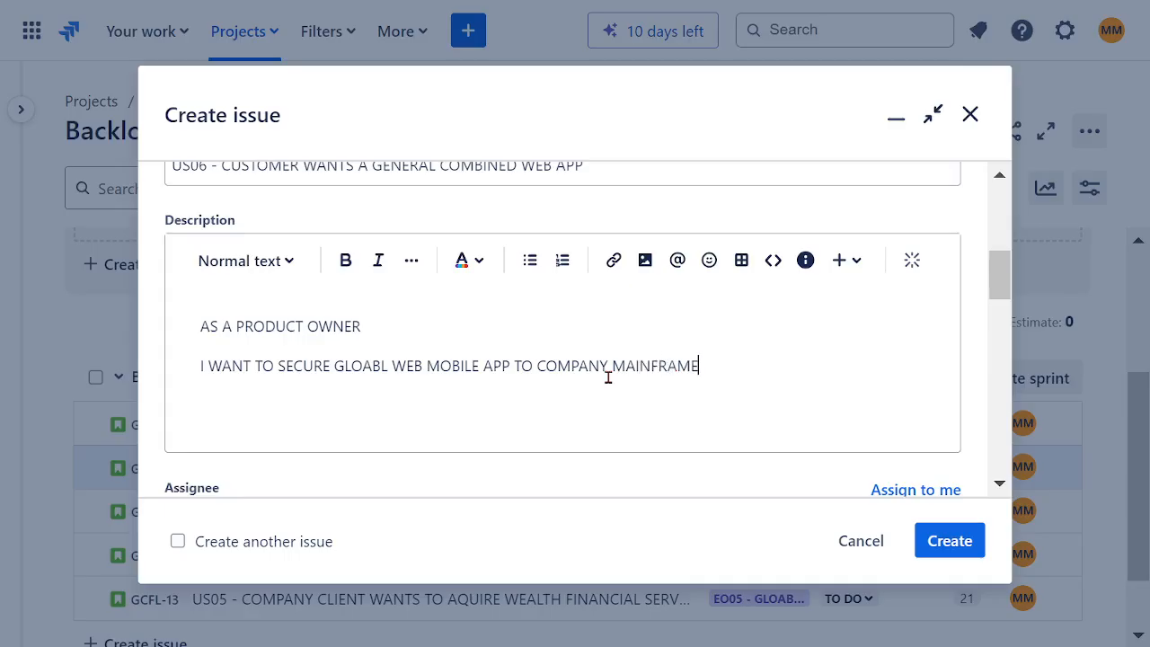
Step: Add the third description line SO THAT CUSTOMER HISTORY WILL BE PRESERVED
key("Return")
type("SO THAT")
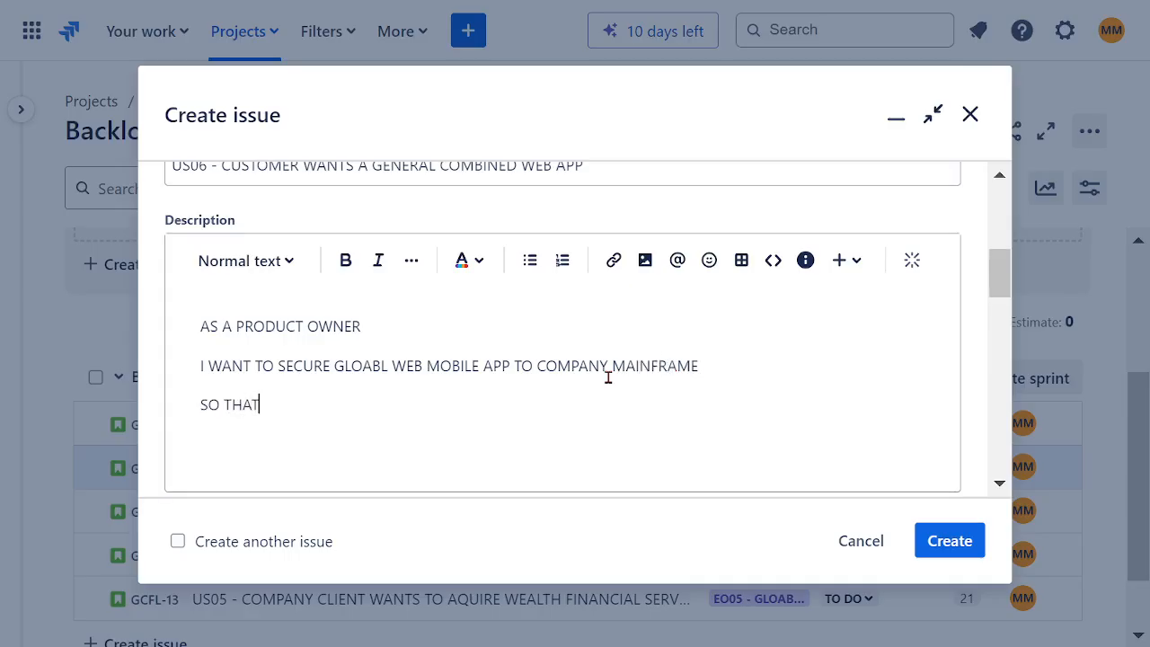
type(" CUSTOMER HIST")
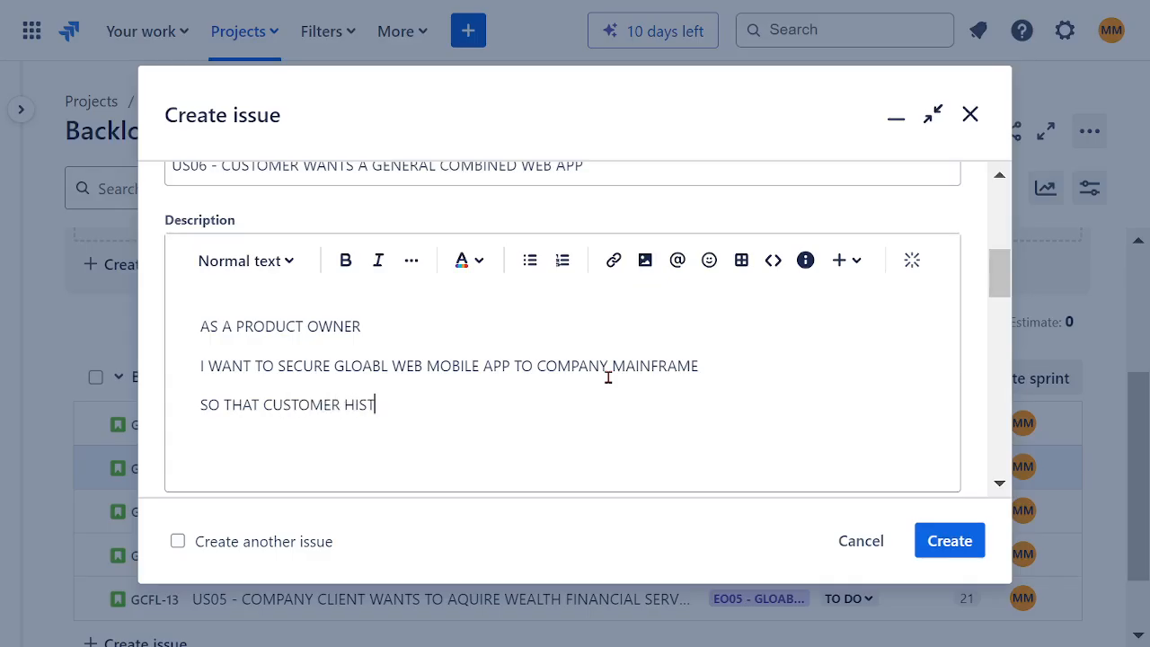
type("ORY WILL BE PRESER")
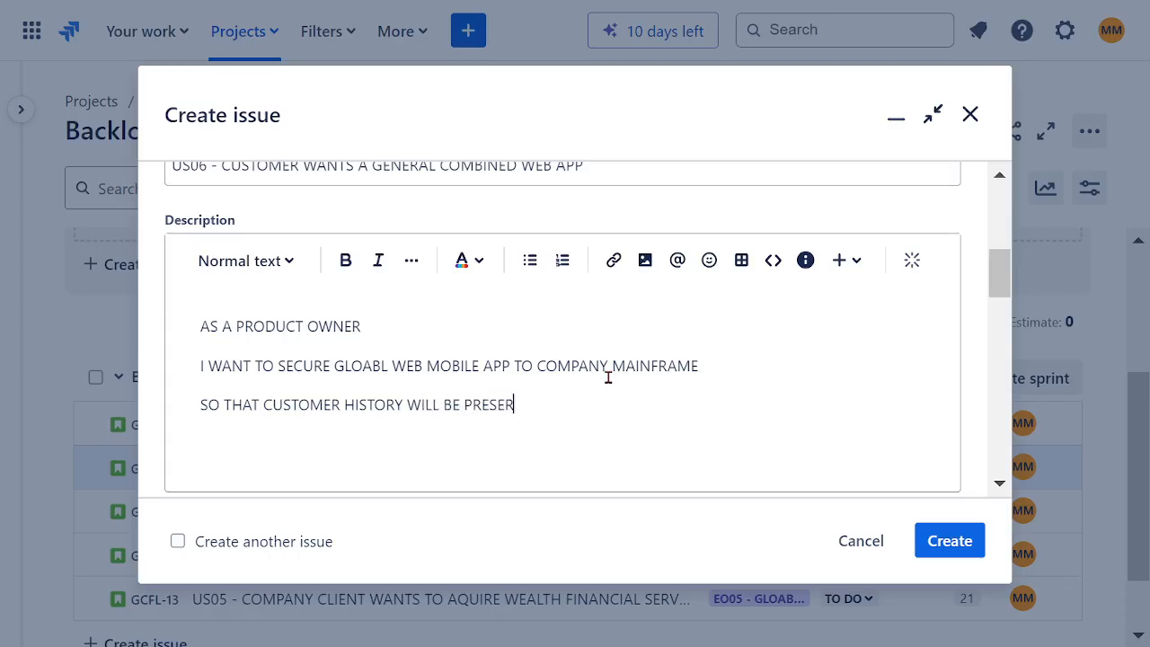
type("VED")
Step: Format the whole US06 description as bold dark red text
left_click_drag(558, 416, 412, 308)
left_click(345, 261)
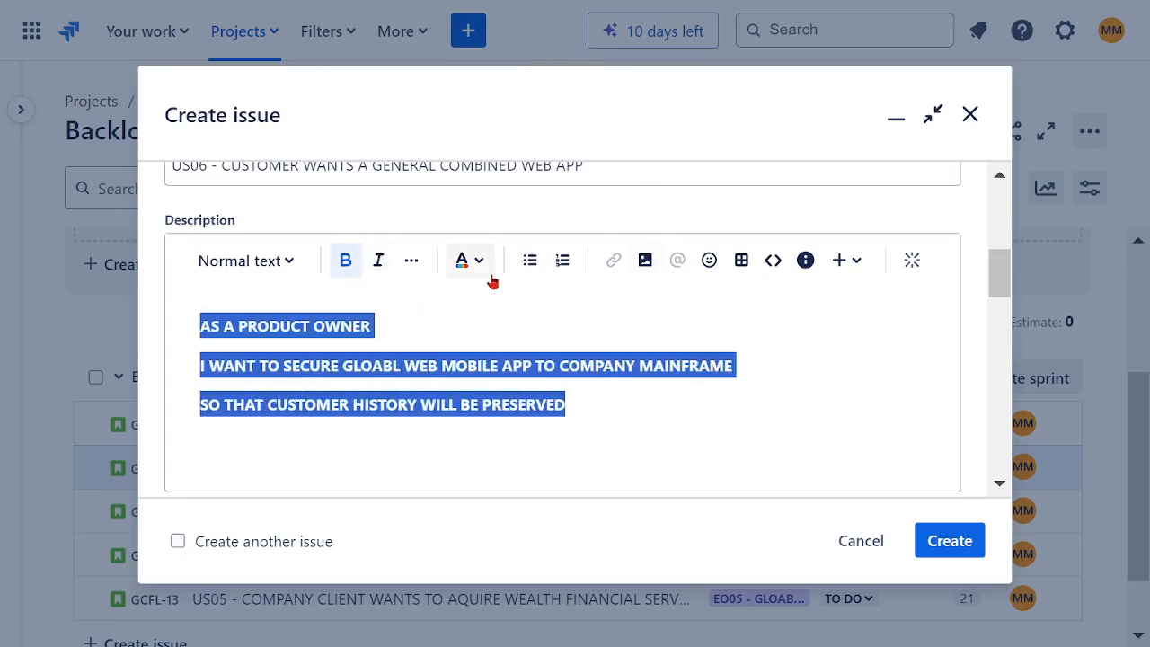
left_click(479, 261)
left_click(642, 312)
Step: Correct GLOABL to GLOBAL and change APP to APPS in the I WANT TO SECURE line
left_click(406, 371)
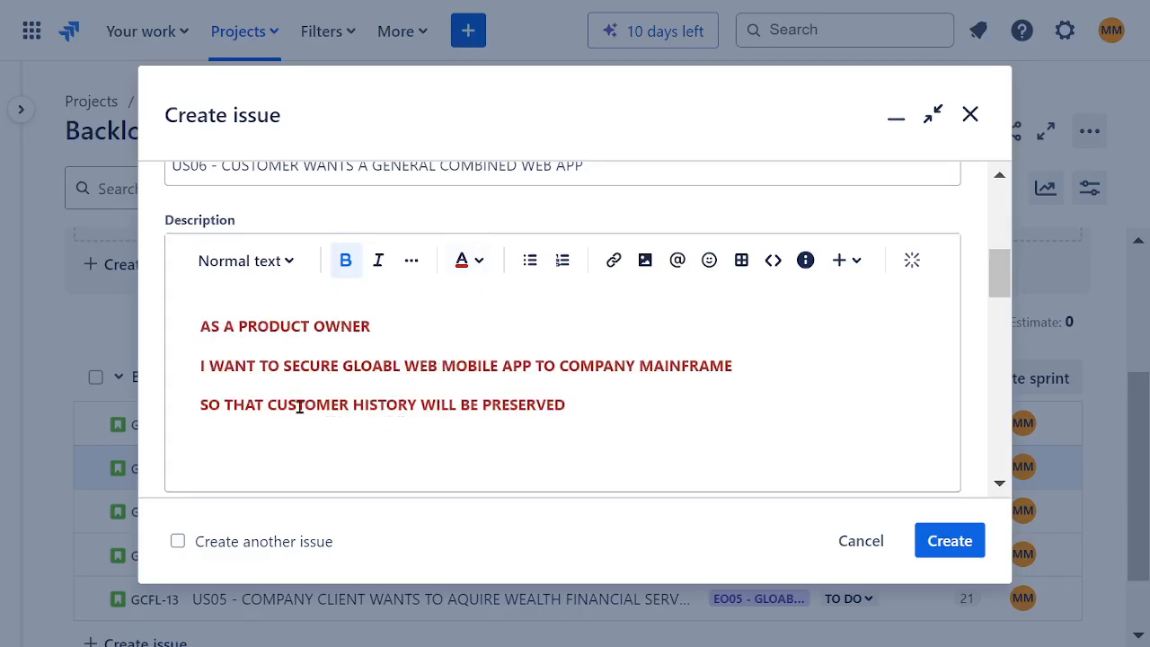
left_click(391, 371)
type("A")
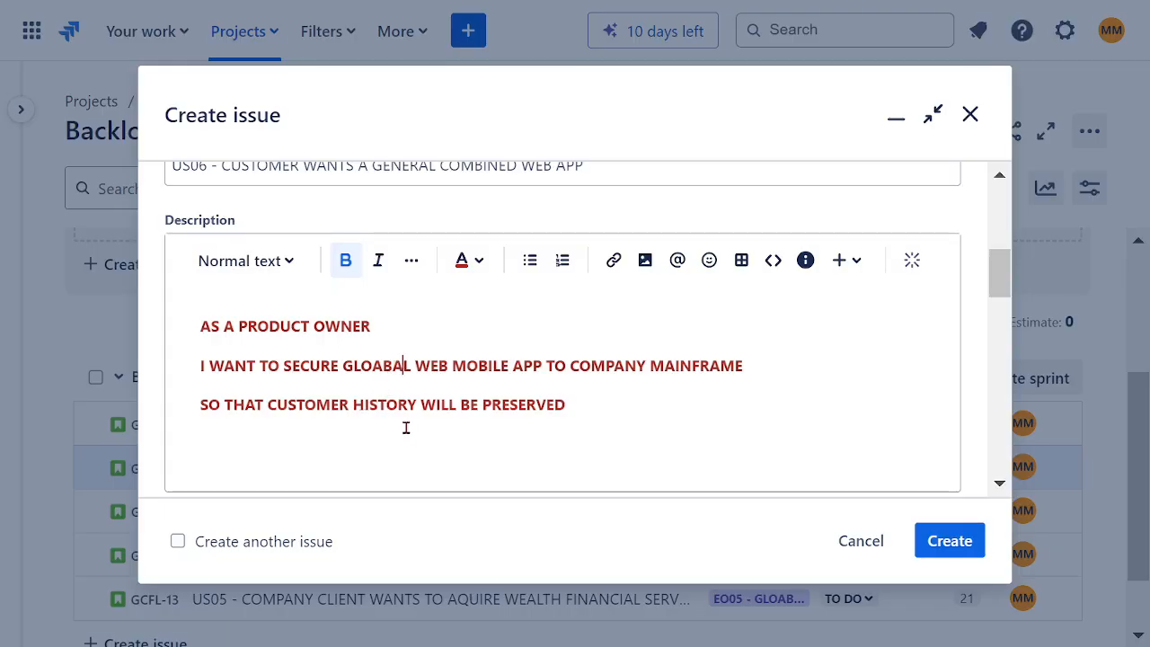
left_click(383, 368)
key("BackSpace")
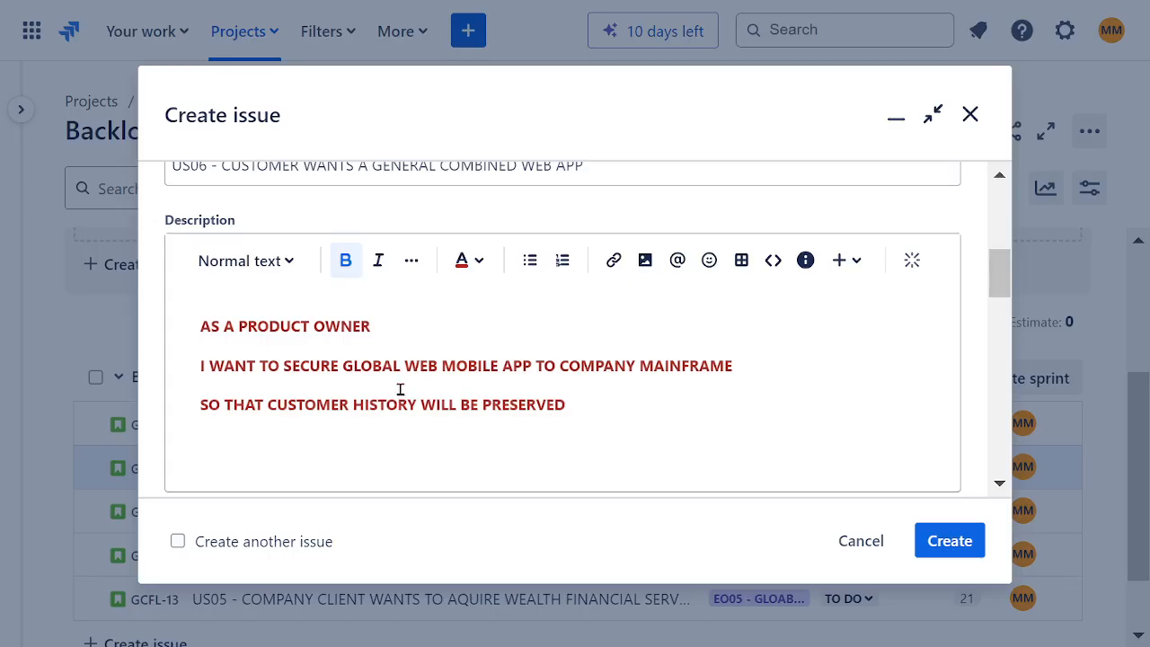
left_click(531, 367)
type("S")
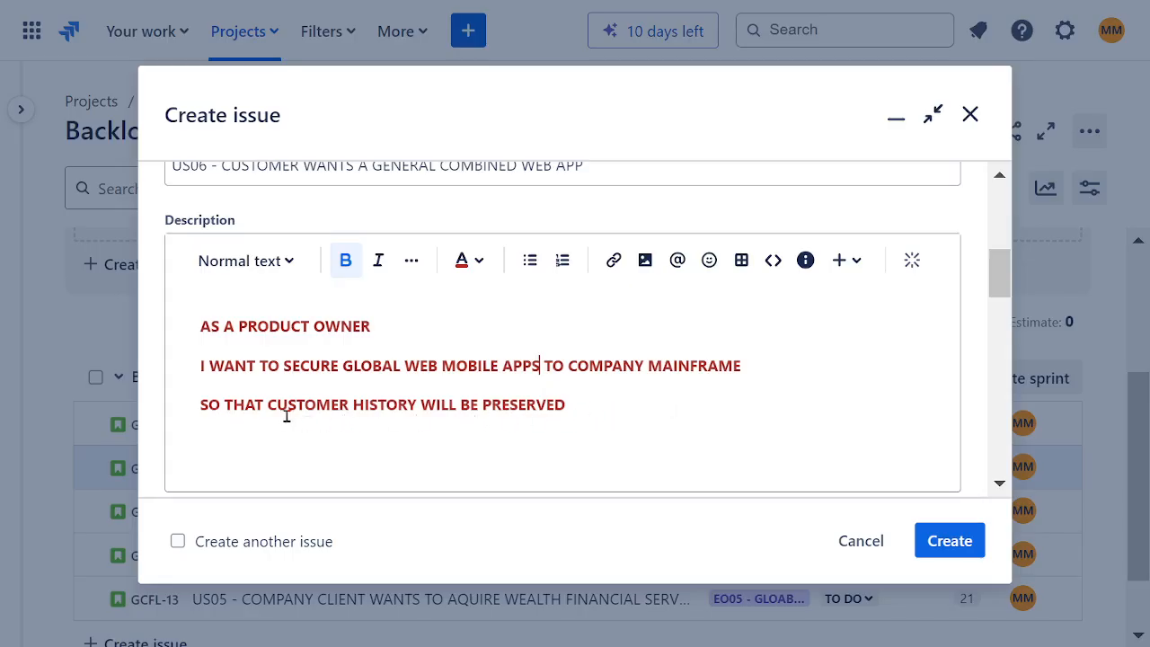
Step: Insert RECORDS after HISTORY in the SO THAT line of the description
left_click(417, 404)
type("RECOR")
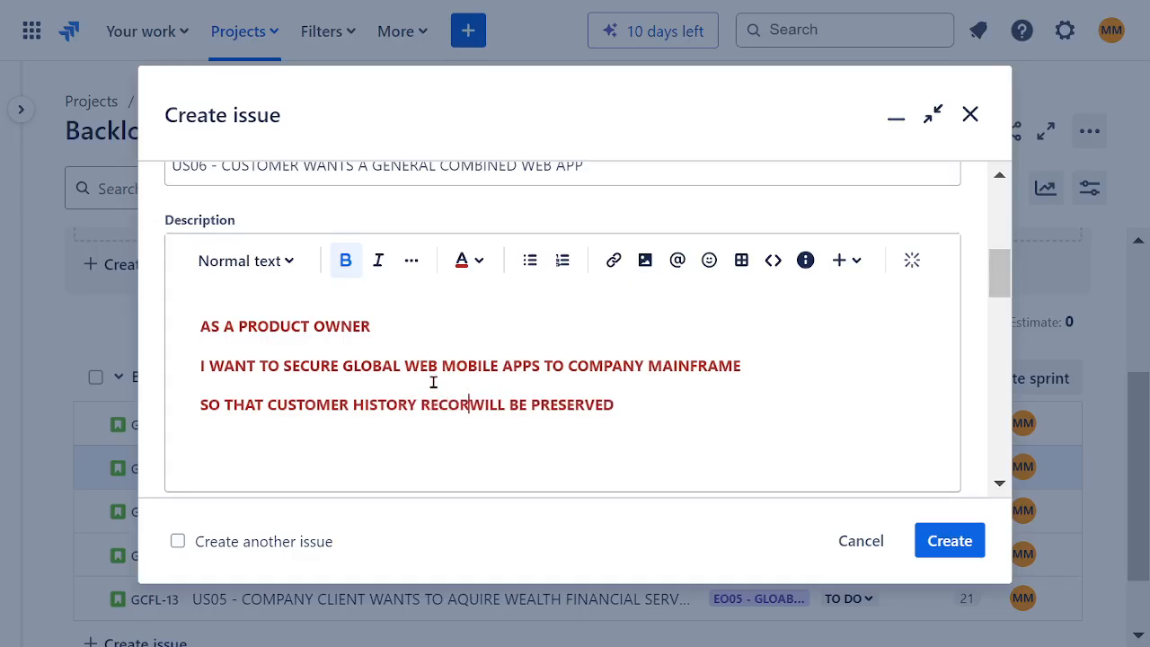
type("DS")
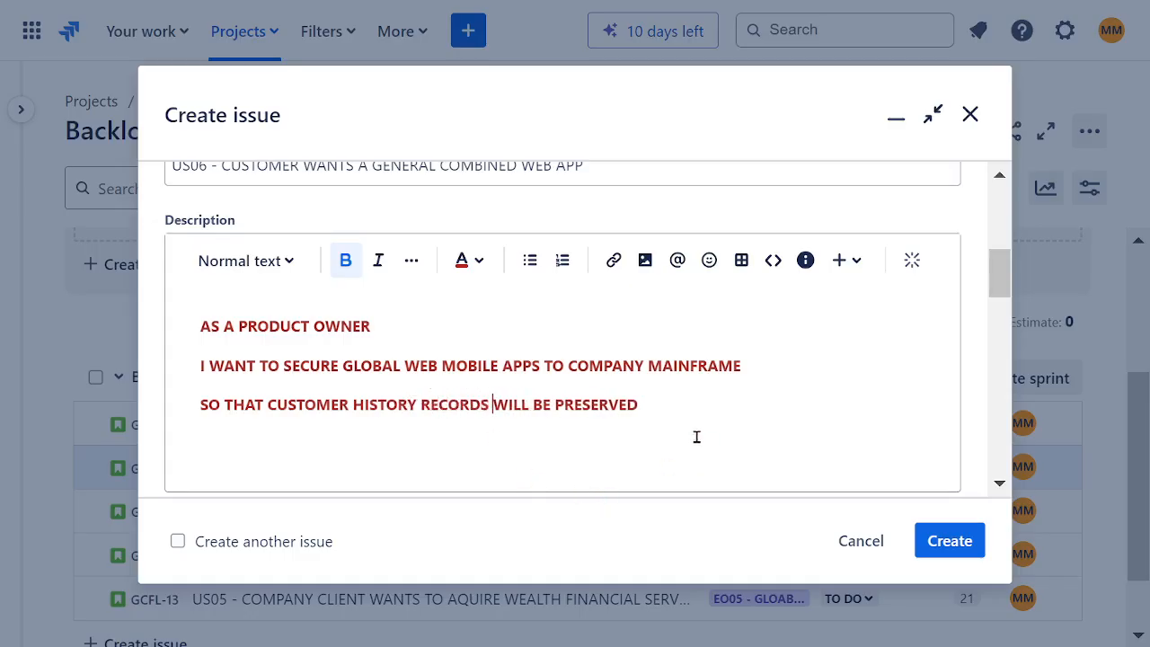
Step: Set the story's team to SOFTWARE ASSURANCE TEAM
scroll(697, 441, "down", 5)
scroll(635, 412, "down", 2)
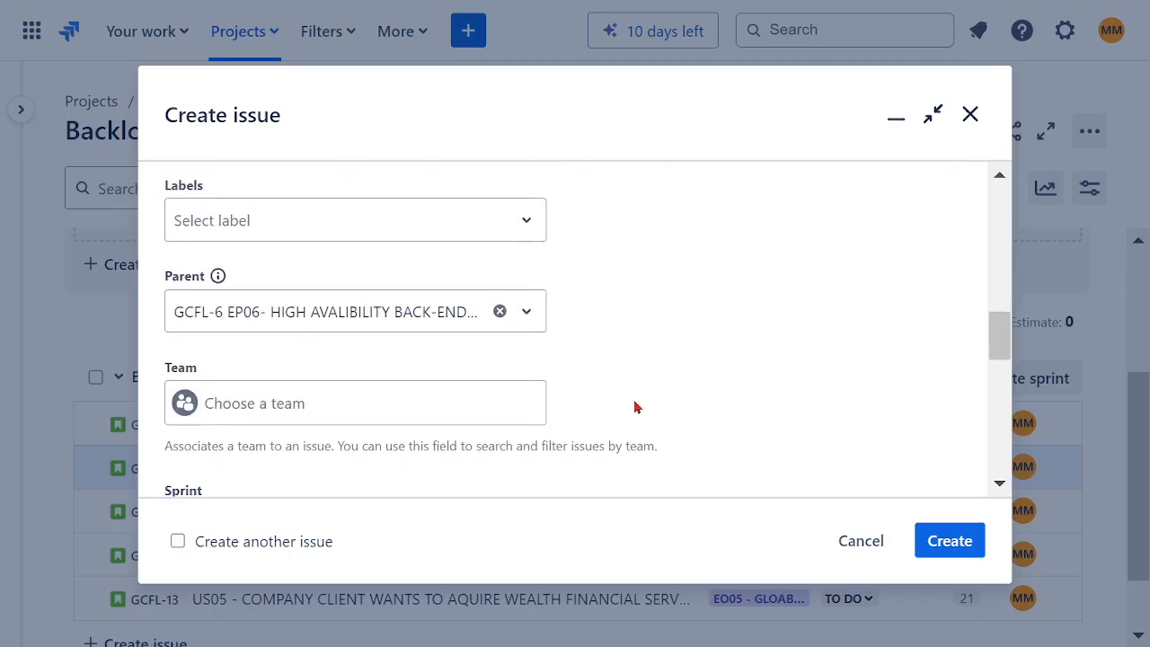
left_click(398, 411)
left_click(377, 469)
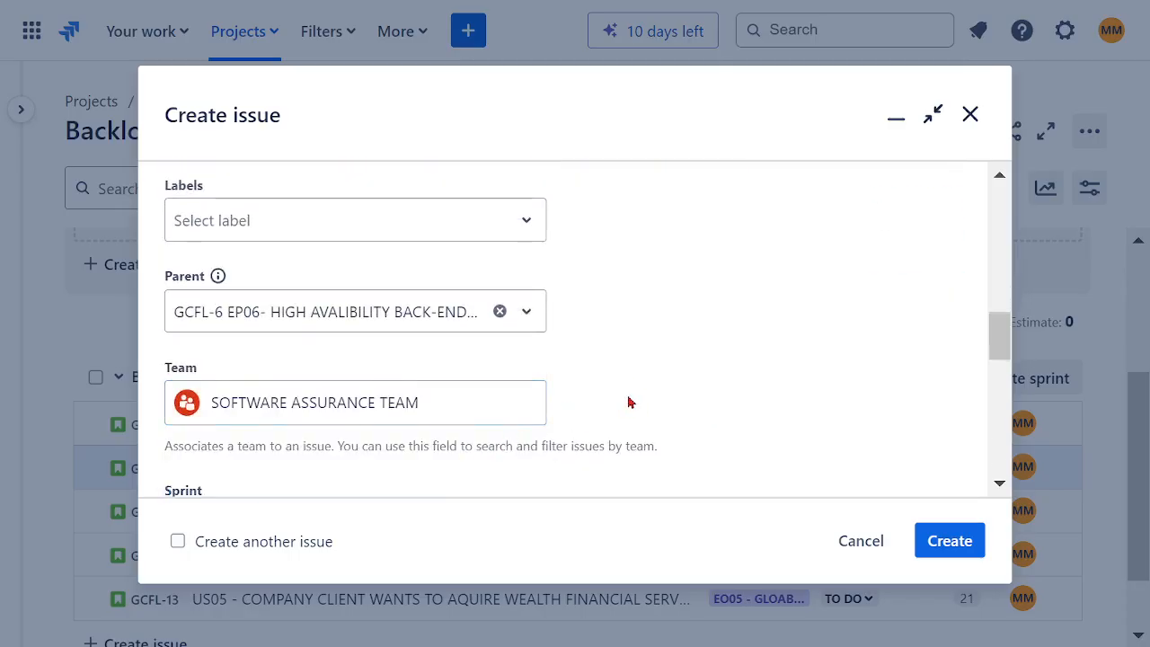
Step: Set the story point estimate to 18 and check the remaining fields of the form
scroll(629, 401, "down", 2)
scroll(620, 393, "down", 2)
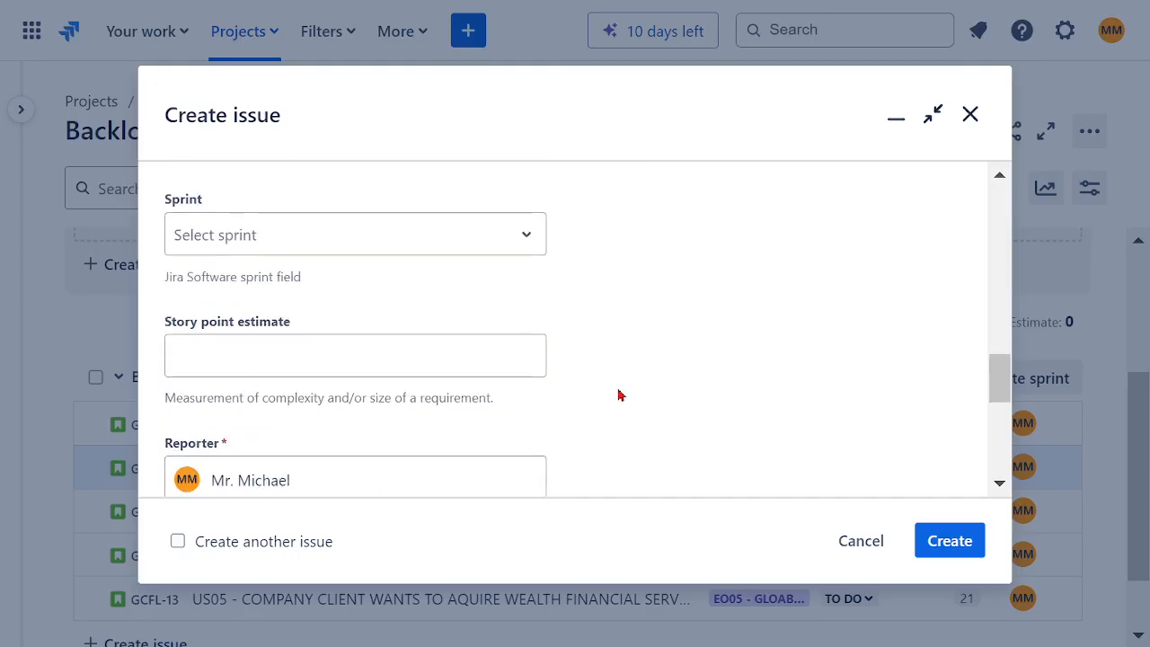
left_click(381, 364)
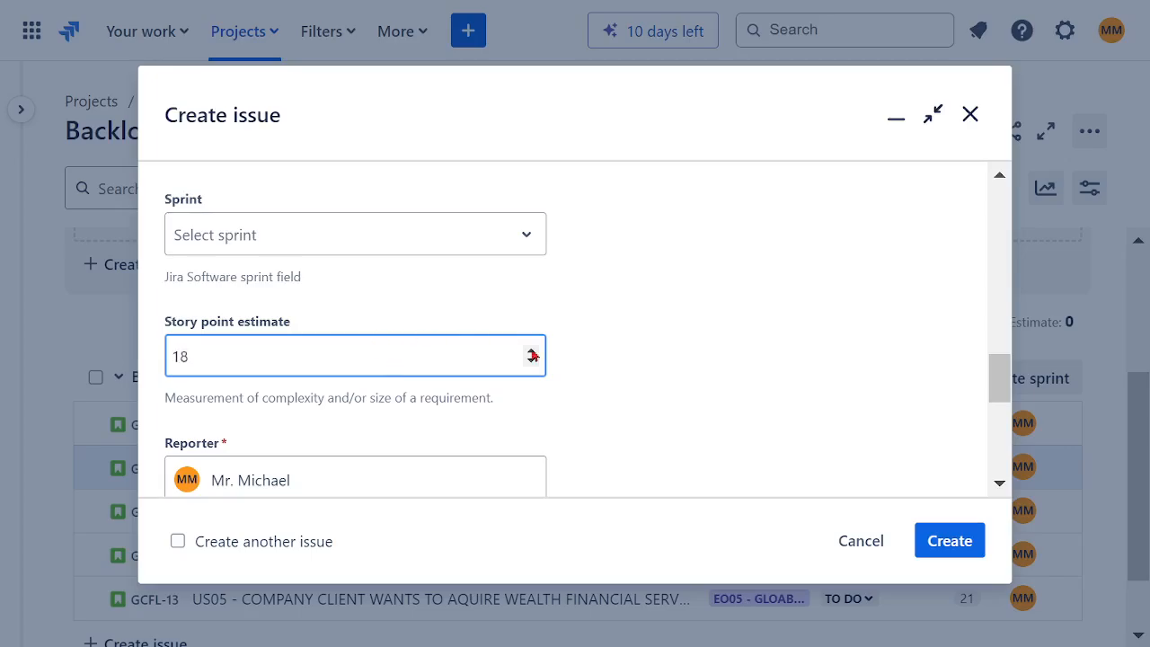
scroll(660, 334, "down", 3)
scroll(630, 384, "down", 2)
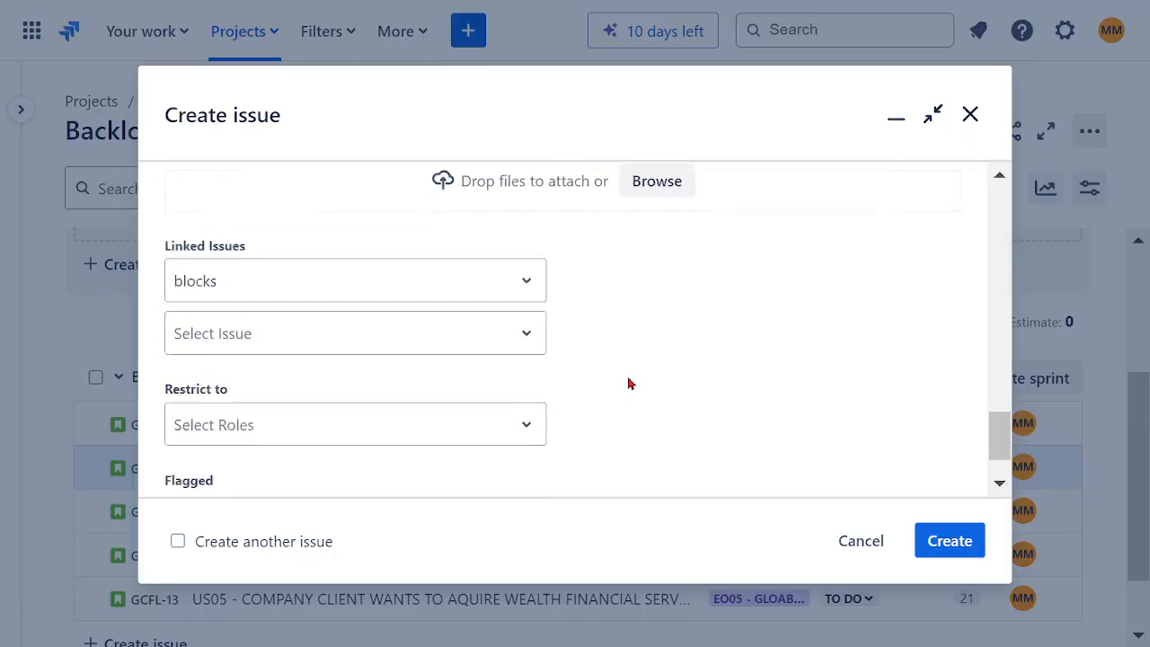
scroll(575, 453, "up", 5)
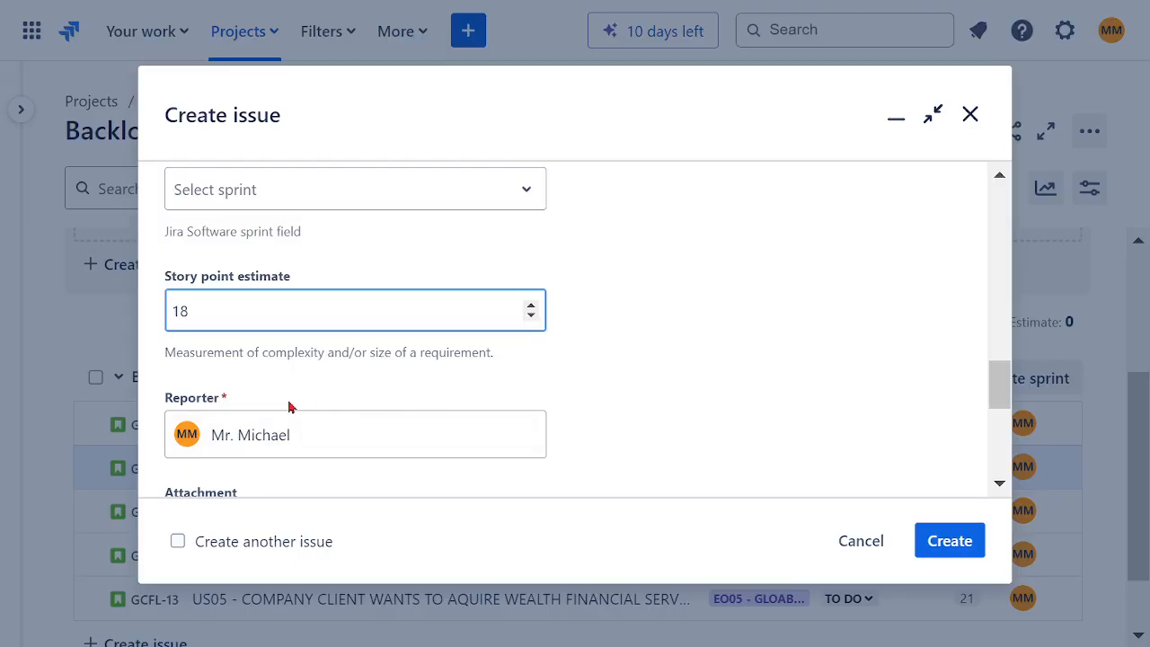
Step: Create story US06 from the completed form and check it in the backlog list
scroll(603, 367, "up", 5)
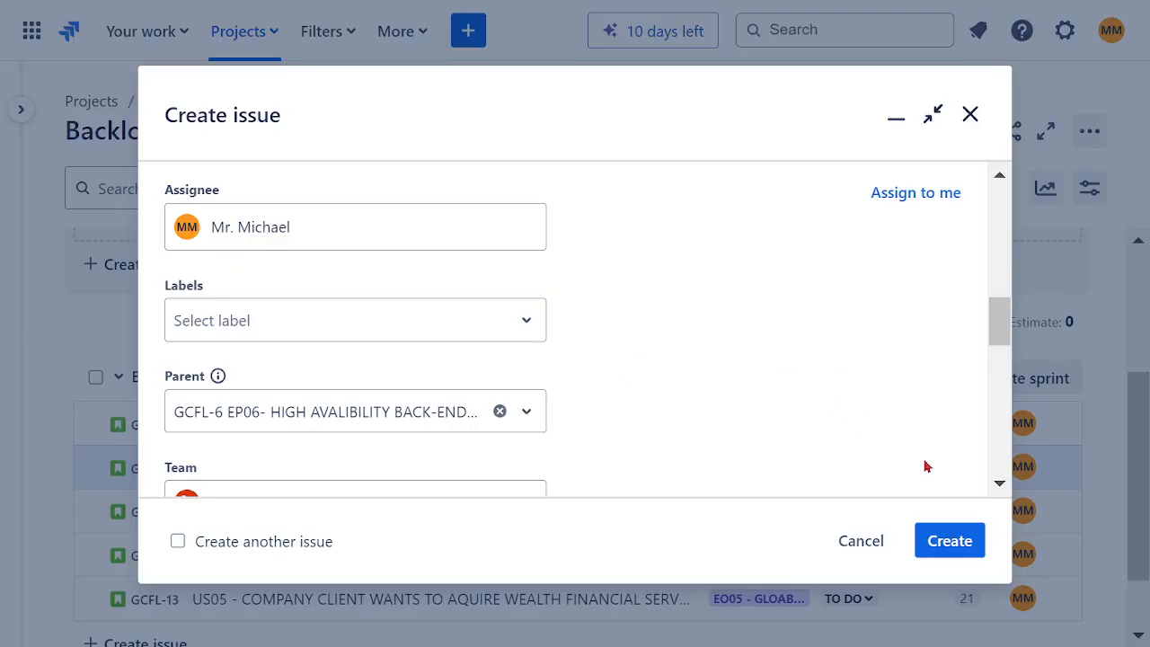
left_click(932, 542)
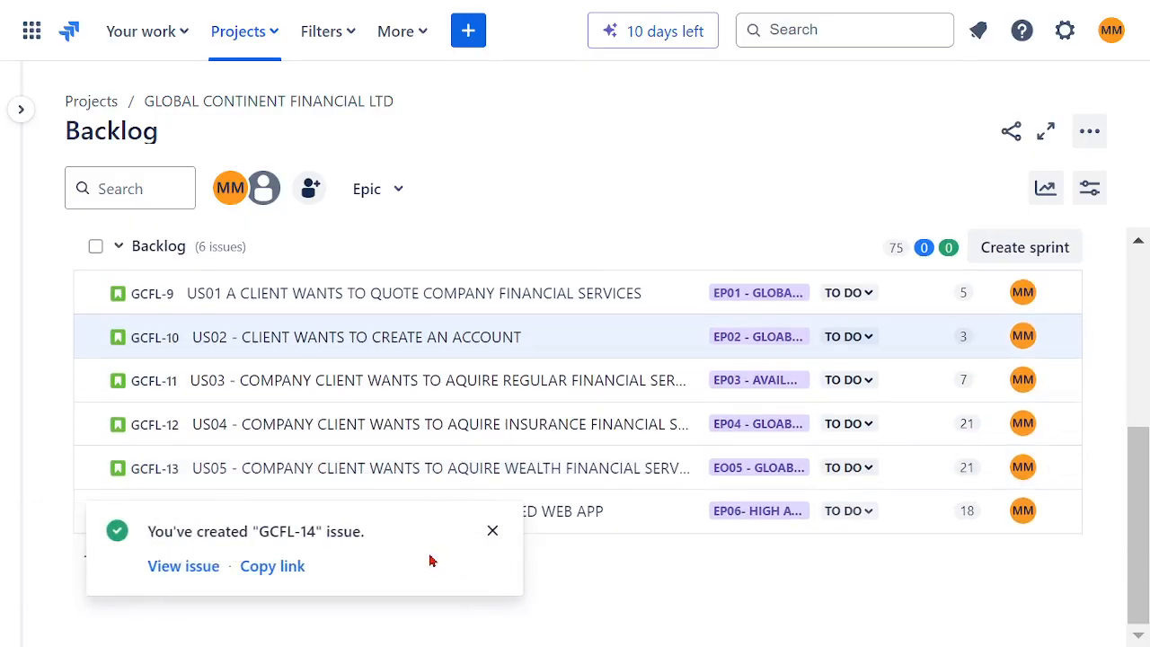
left_click(491, 531)
scroll(471, 207, "up", 5)
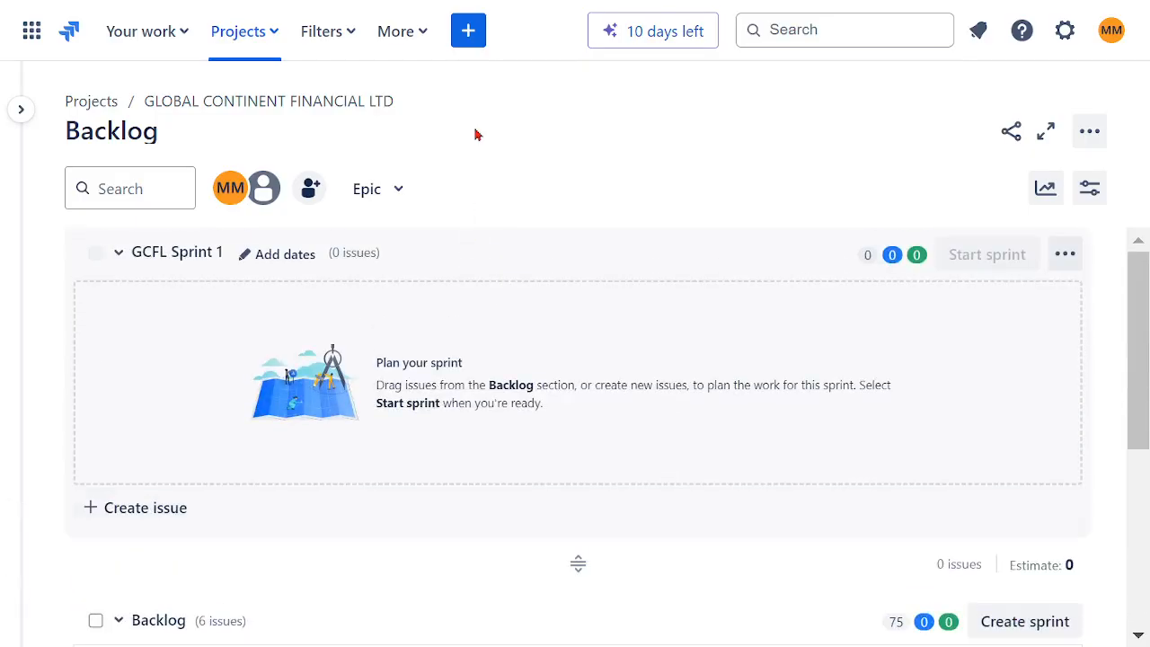
scroll(512, 253, "down", 3)
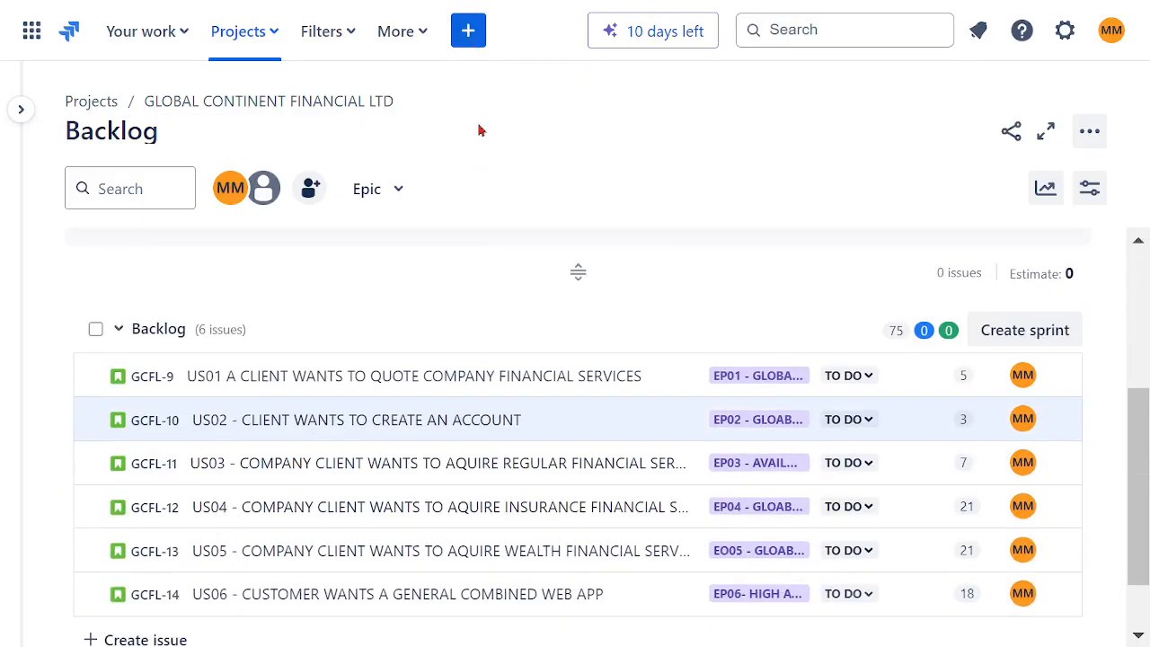
Step: Start a new story with the summary "US08 - CLIENT BILLING"
left_click(468, 30)
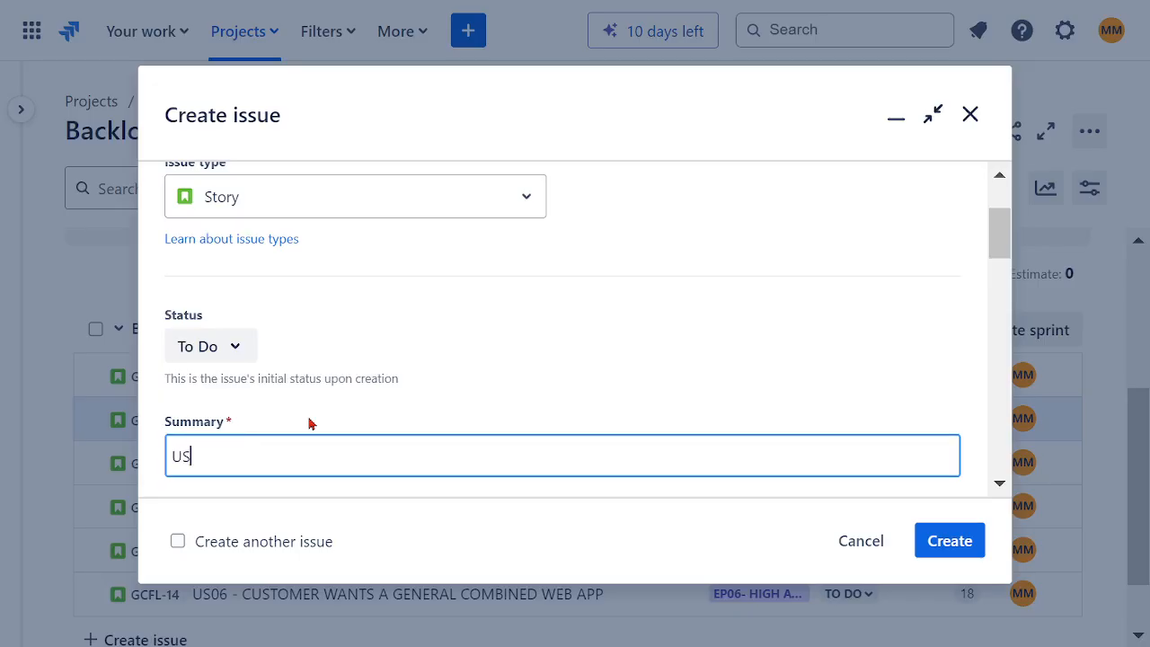
type("US08 - CLIENT BILLING")
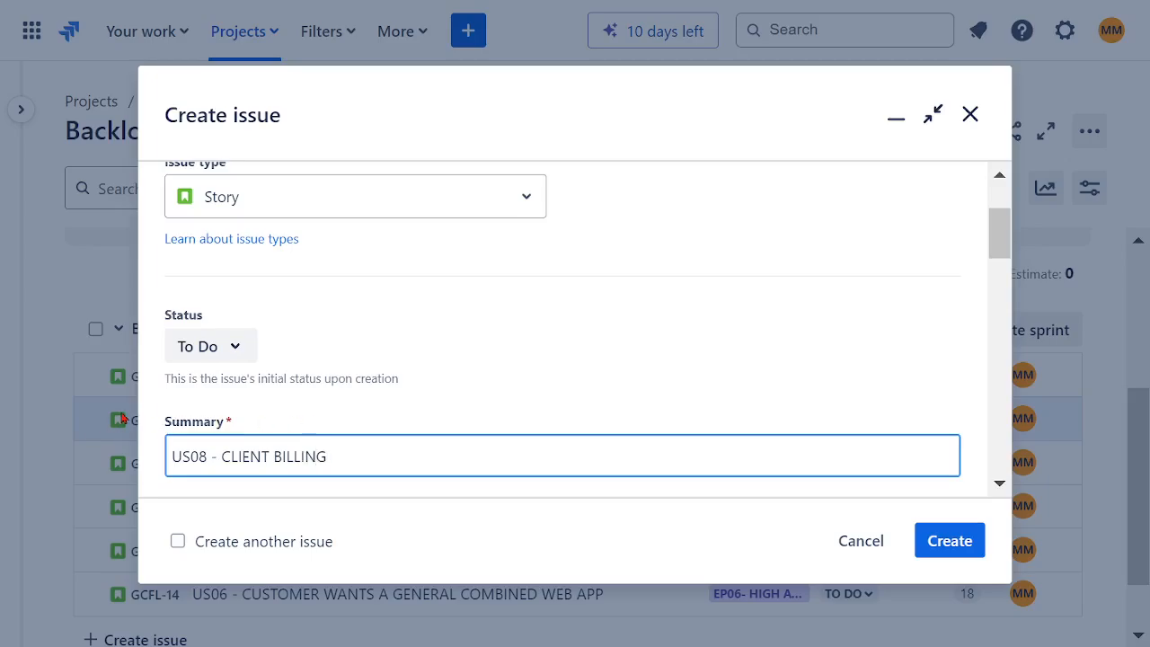
Step: Begin the story description with AS A PRODUCT OWNER and, on a second line, AND PROJECT STAKEHOLDERS
scroll(413, 343, "down", 3)
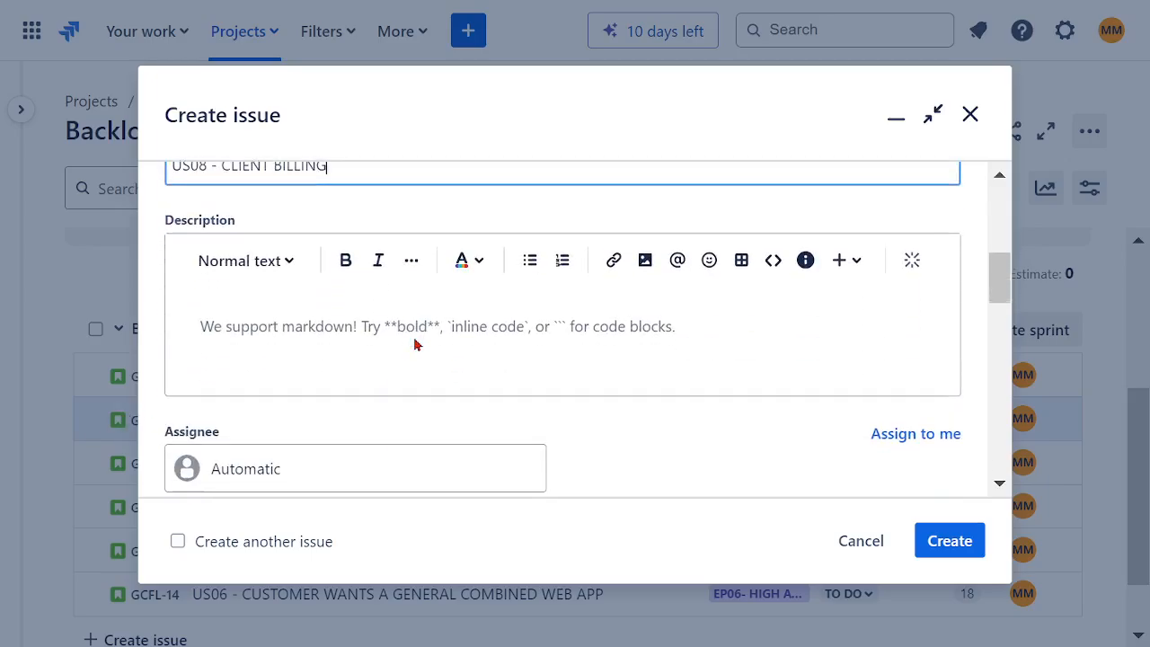
left_click(292, 330)
type("AS ")
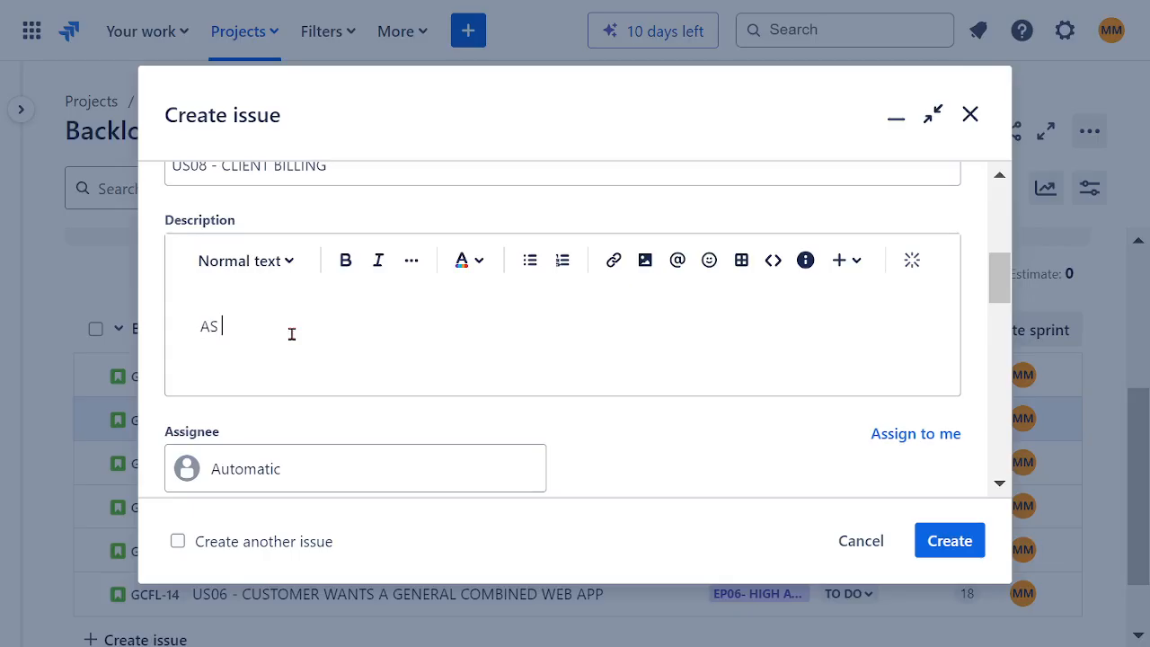
type("A PRODUCT OWNER A")
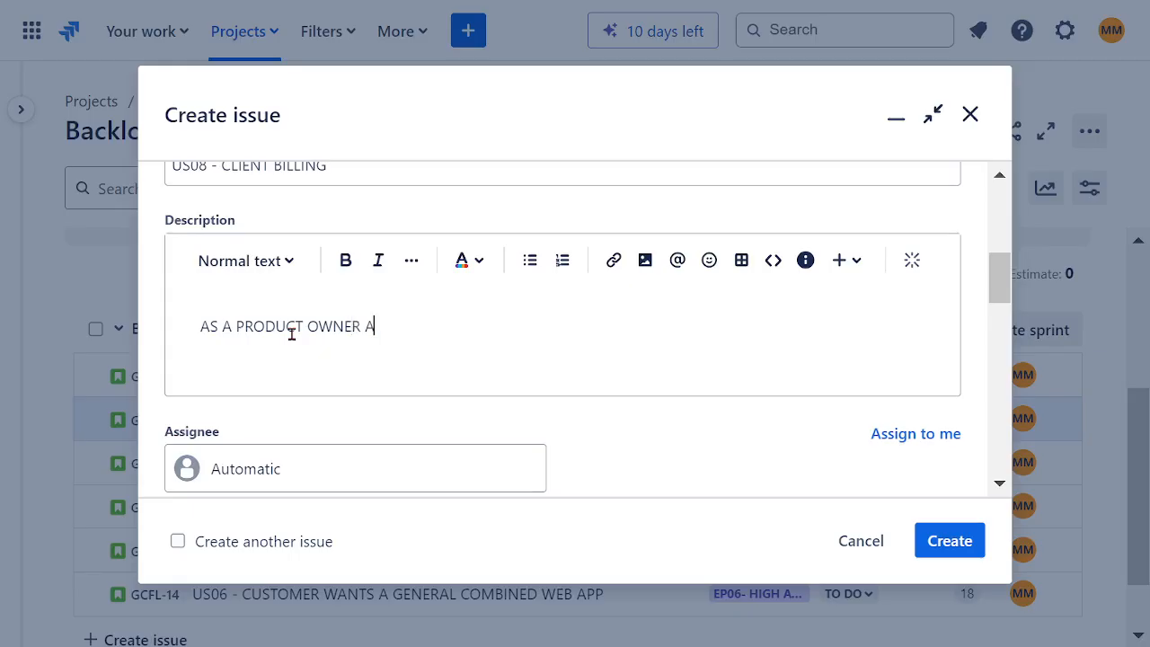
type("ND PROJECT")
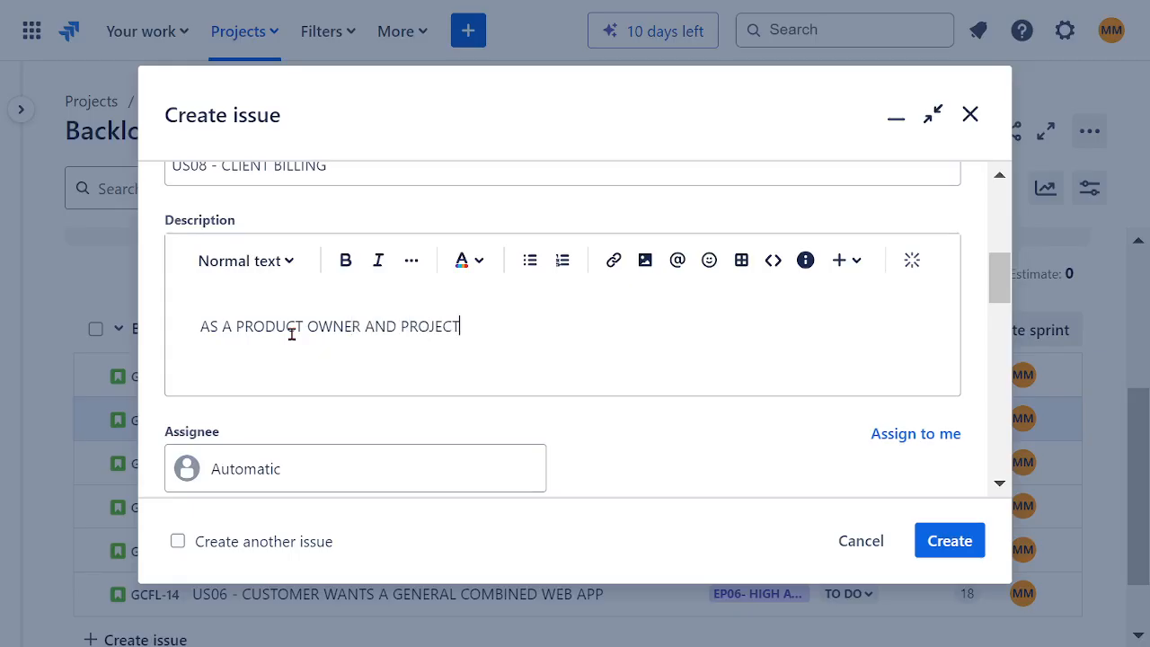
type(" STAKEH")
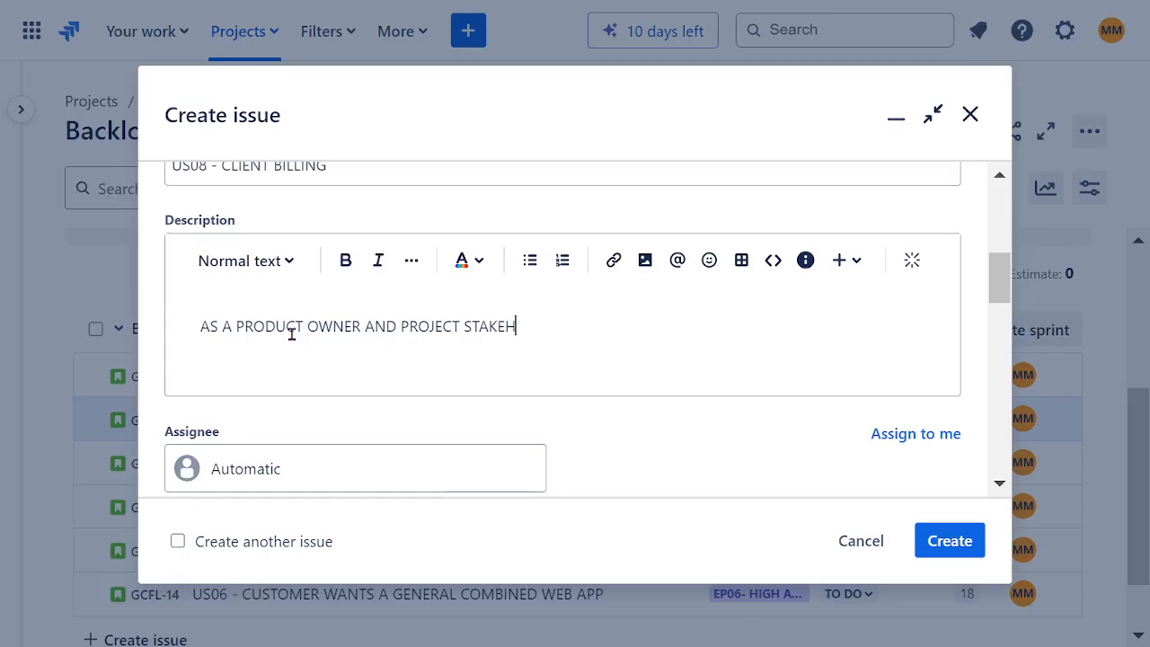
type("OLDERS")
left_click(363, 328)
key("Return")
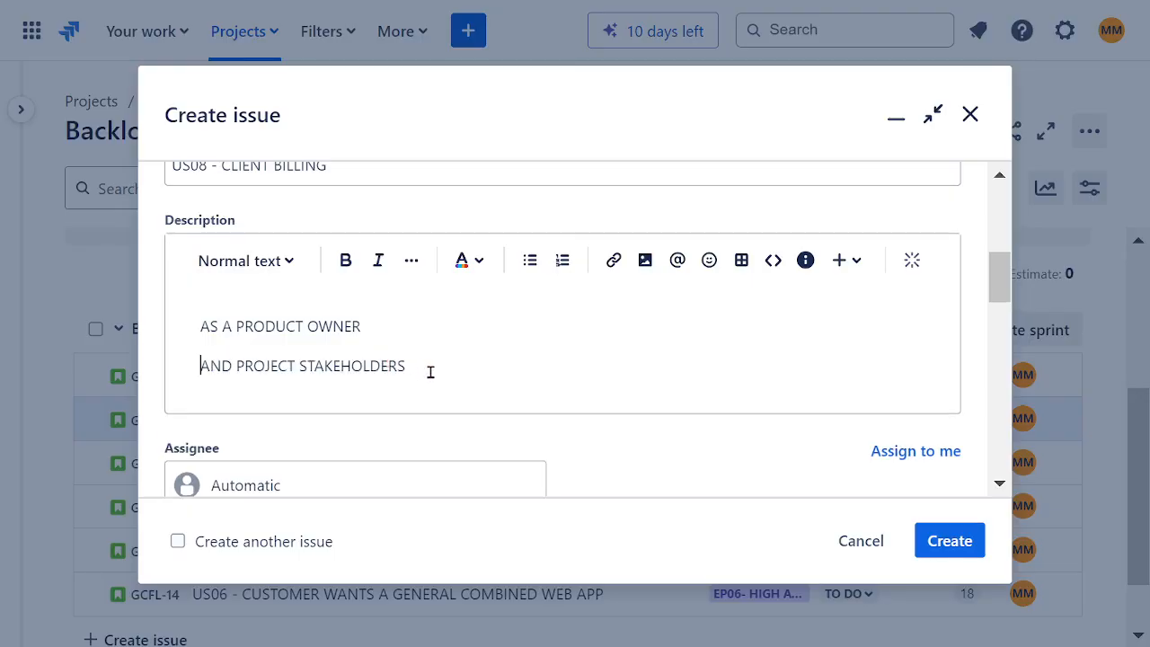
Step: Add a third description line reading WE WANT TO BE ABLE TO BILL CUSTOMERS PERIODICALY
key("Return")
type("WE")
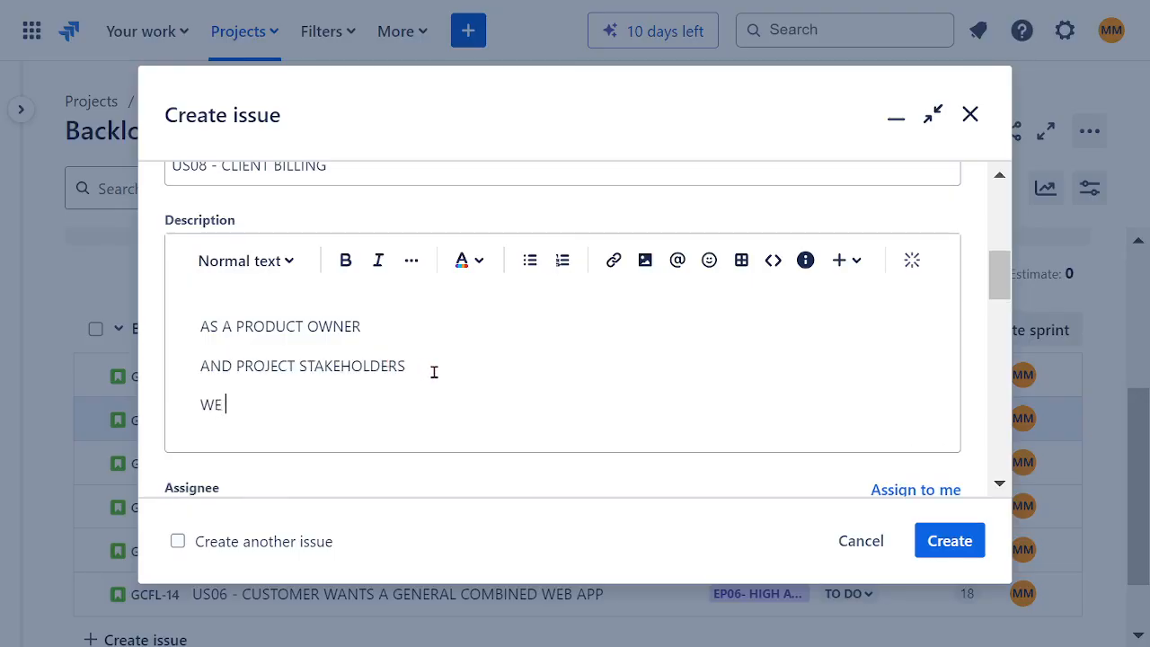
type(" WANT TO BE ABLE")
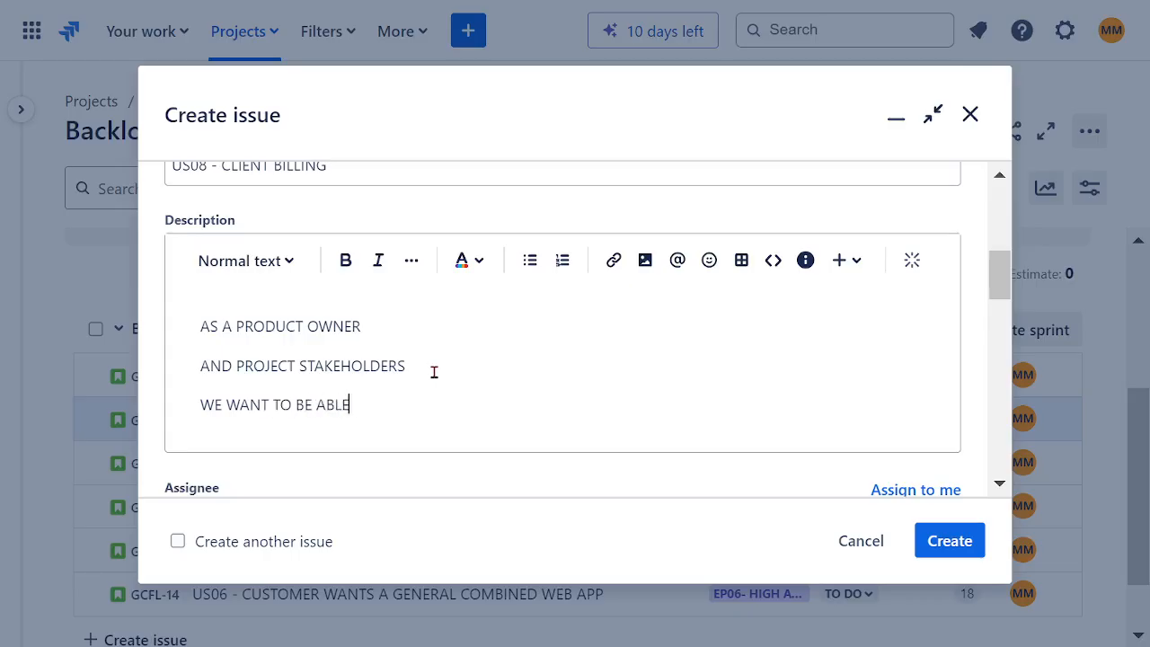
type(" TO BILL CUSTOMERS PERIO")
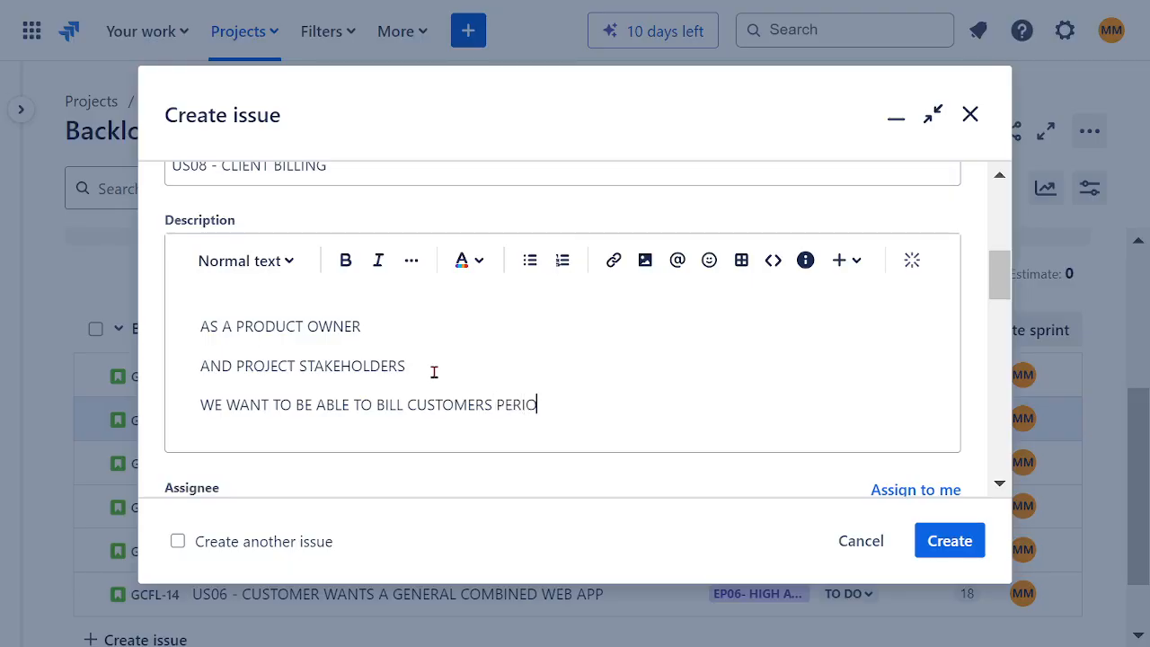
type("DICALY")
Step: Add a fourth description line reading BASED ON SCHEDULE BILLING CYCLE
key("Return")
type("BA")
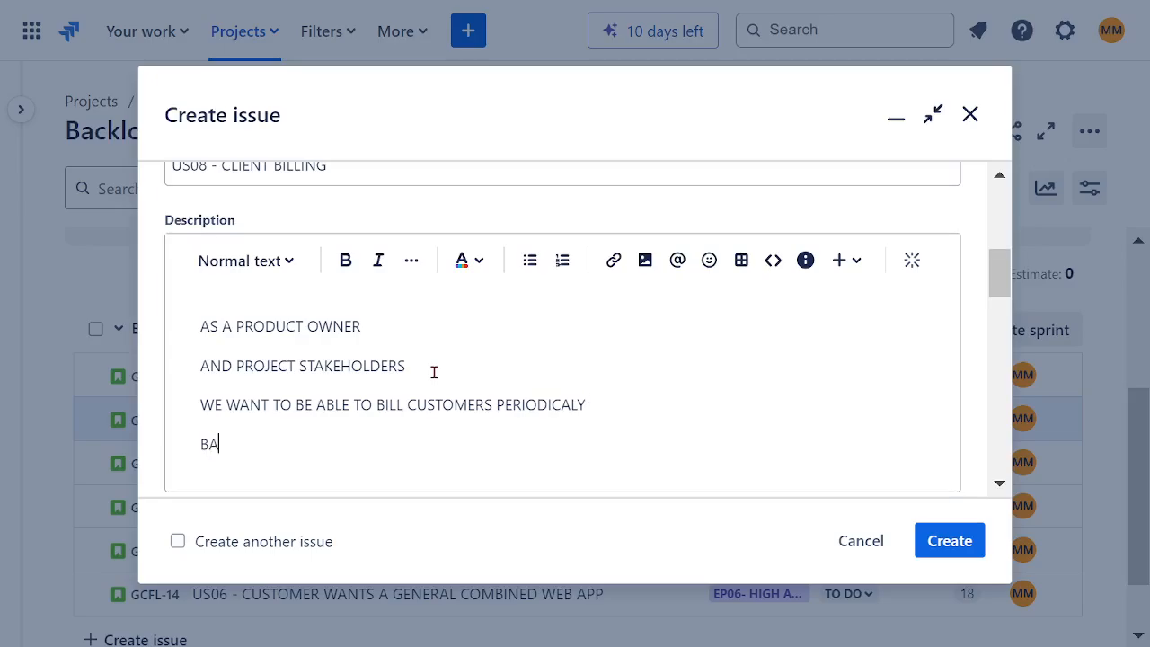
type("SED ON SCHEDU")
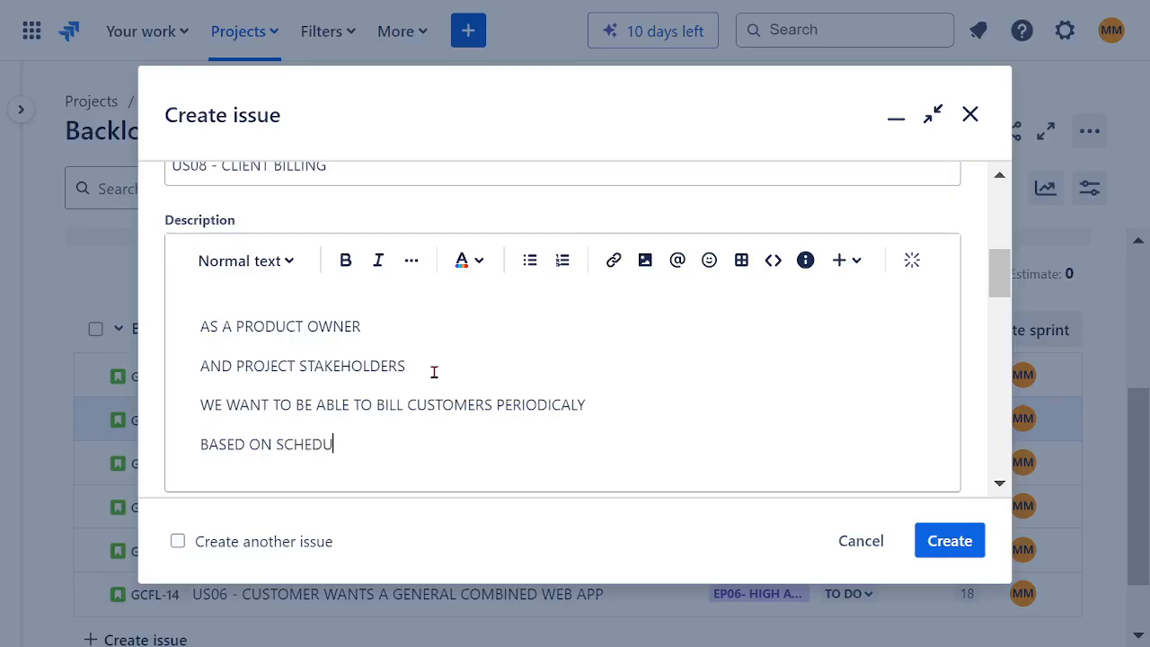
type("LE BILLING CYCLE")
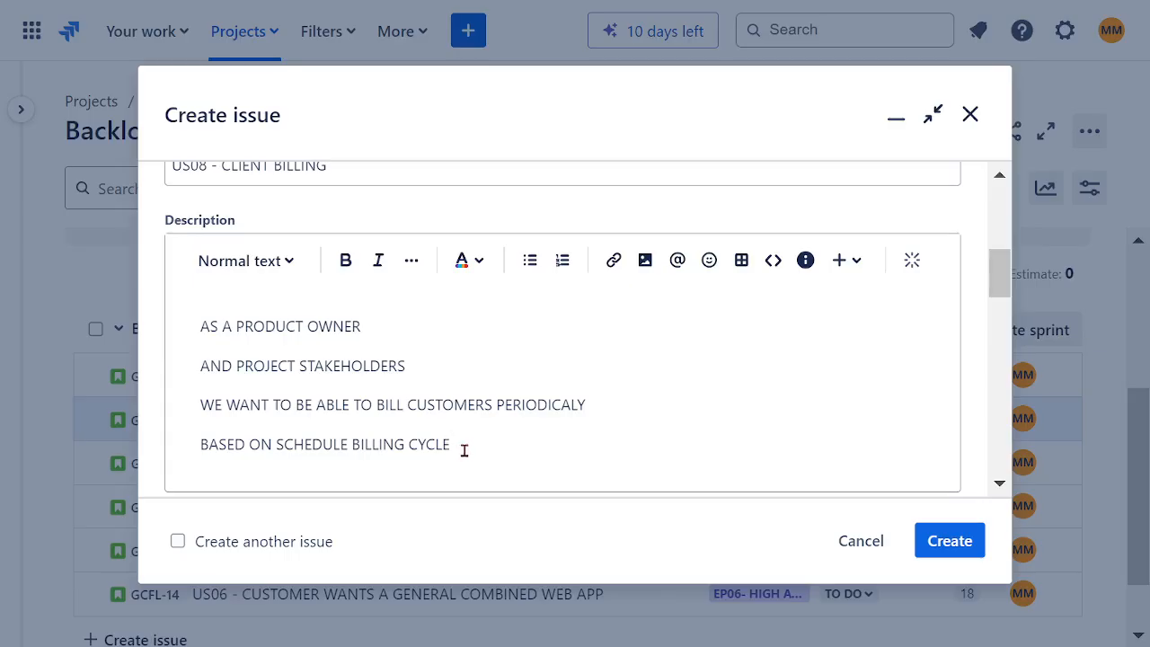
Step: Format all four lines of the description as bold, dark red text
left_click_drag(465, 449, 182, 328)
left_click(345, 261)
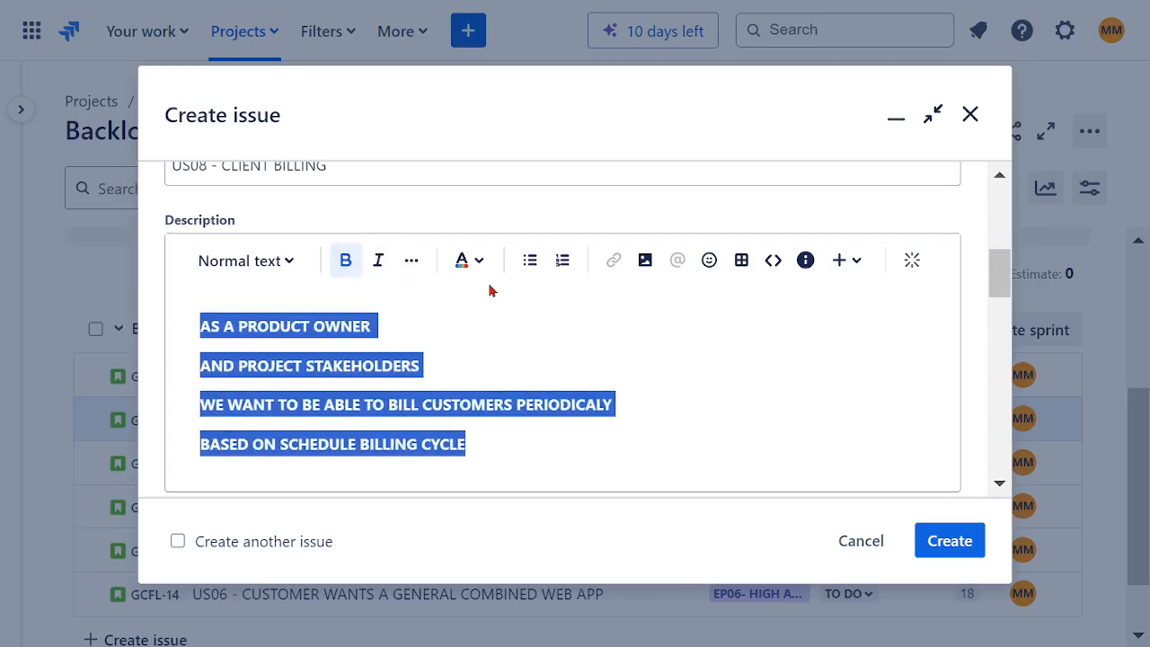
left_click(469, 261)
left_click(640, 333)
left_click(488, 380)
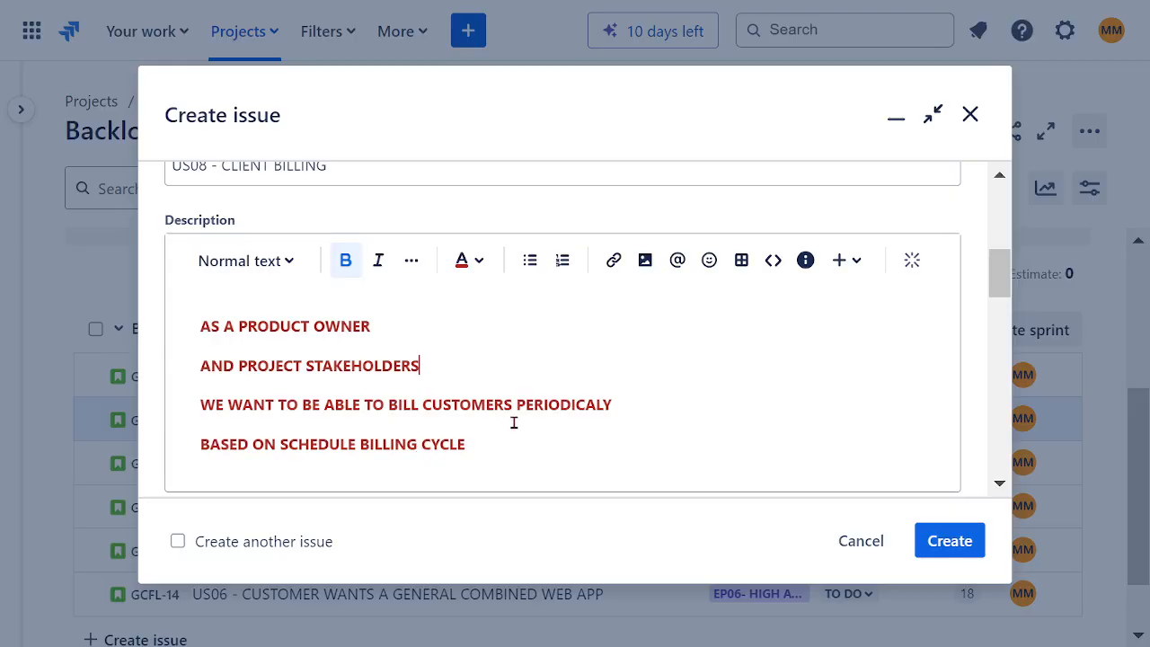
Step: Assign the story to the person who is its reporter and set its parent to epic GCFL-7 EP07
scroll(435, 422, "down", 5)
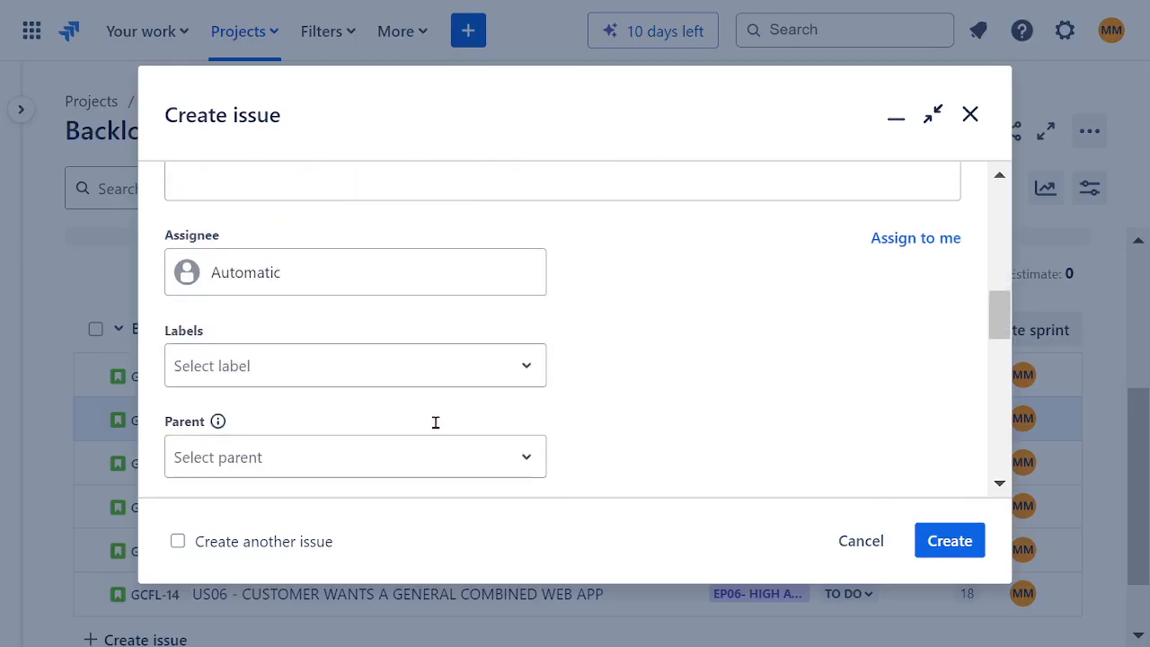
left_click(265, 273)
left_click(352, 389)
scroll(607, 369, "down", 2)
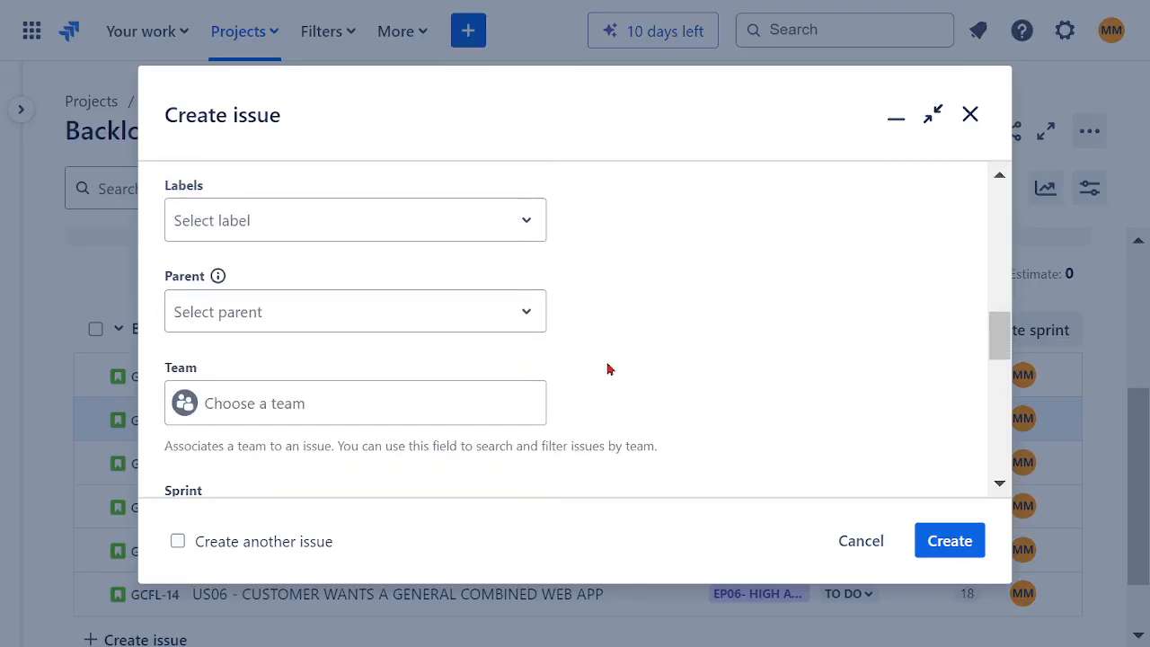
left_click(267, 314)
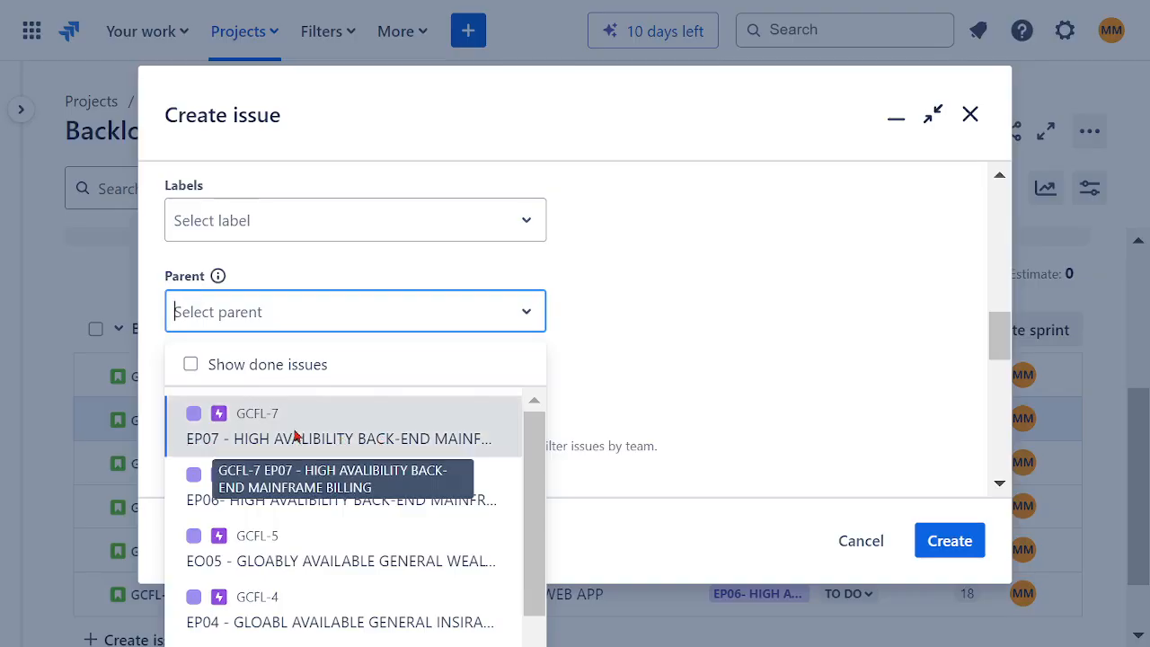
left_click(295, 435)
Step: Correct the story number in the summary so it reads "US07 - CLIENT BILLING"
scroll(589, 358, "up", 8)
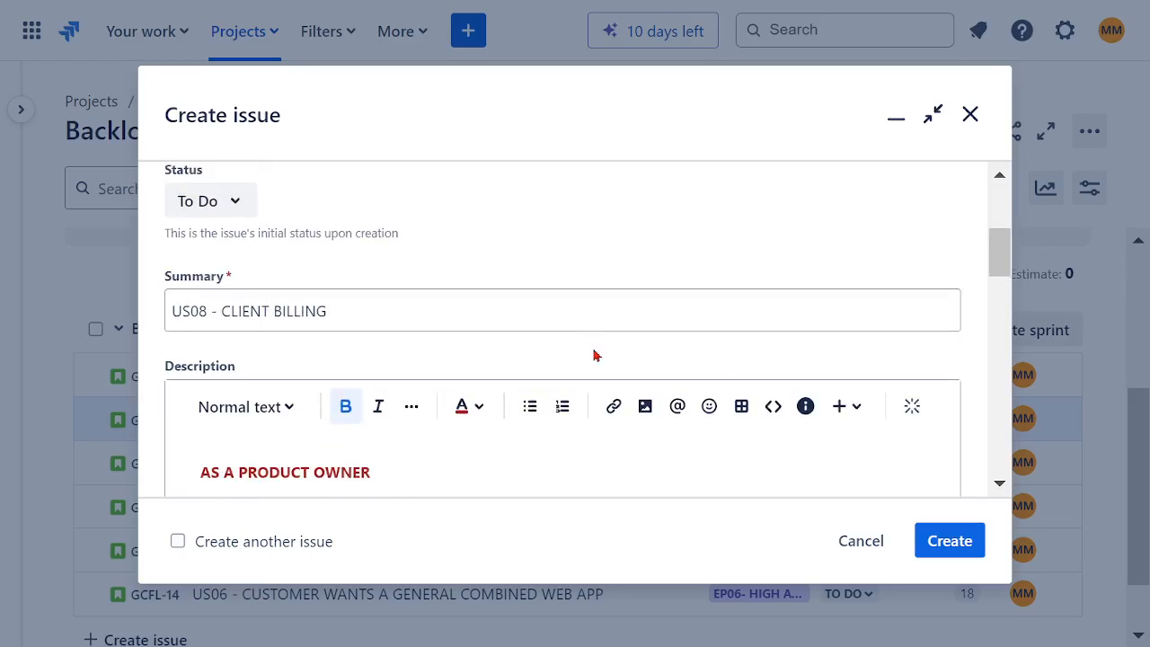
left_click(208, 312)
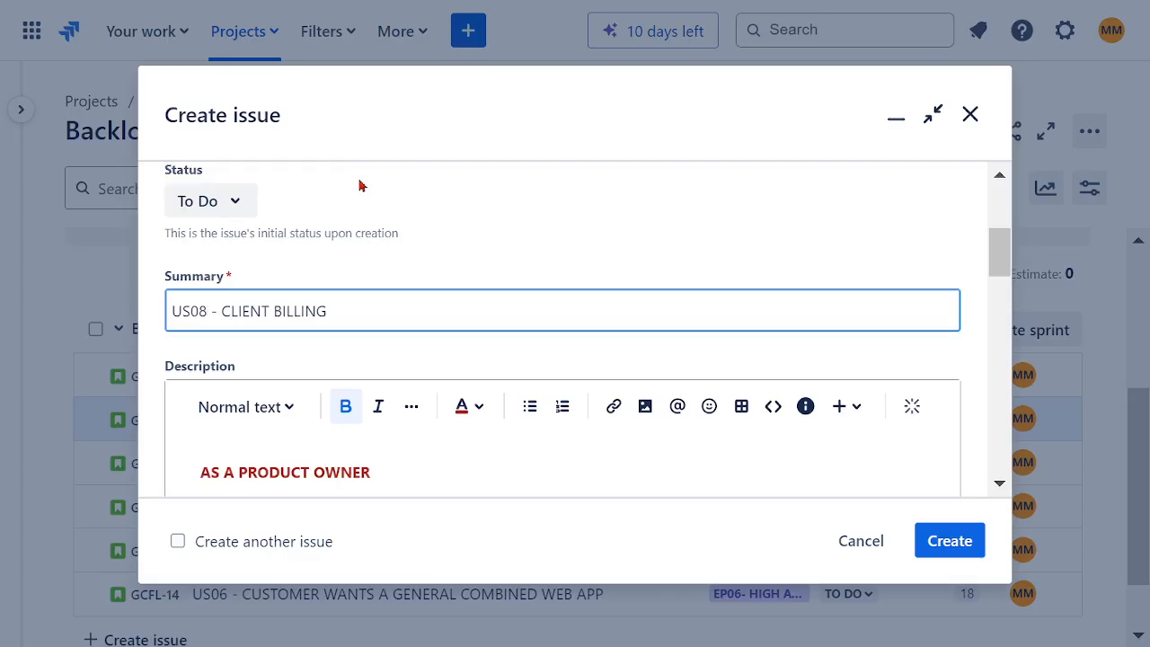
key("BackSpace")
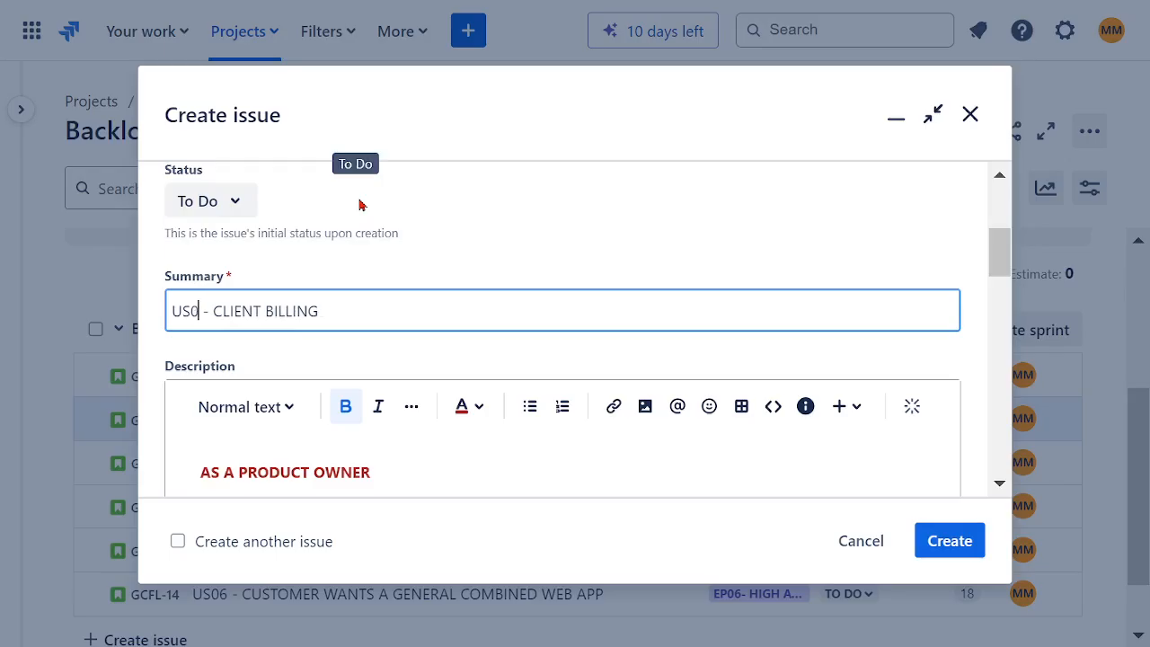
type("7")
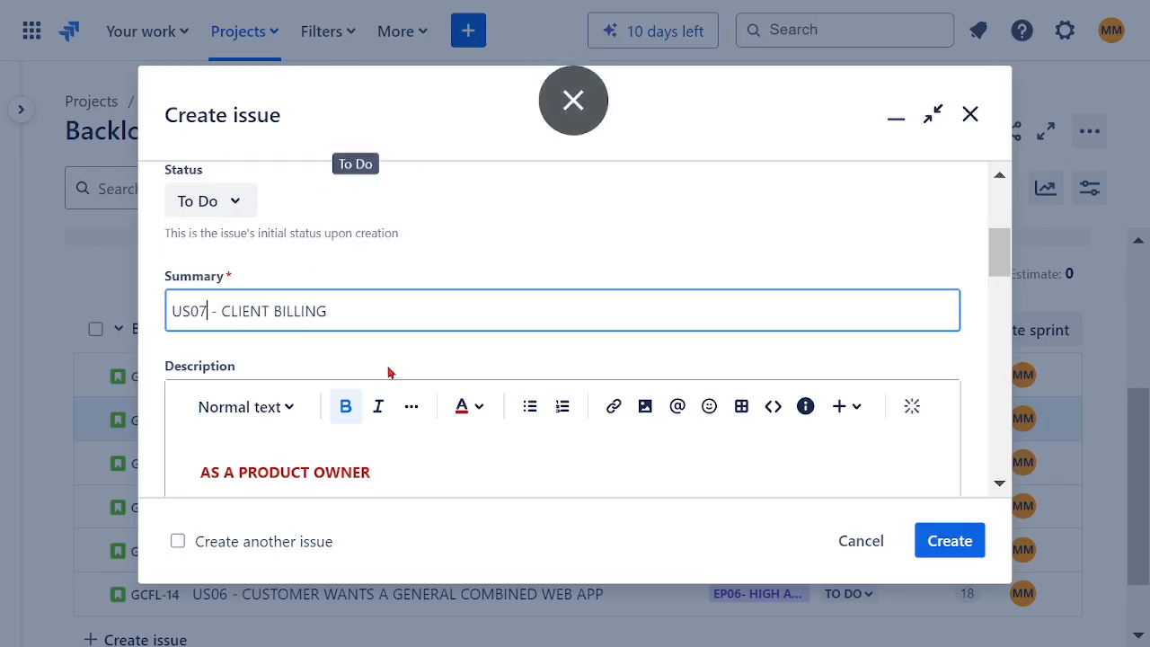
Step: Set the team of the client billing story to SOFTWARE ASSURANCE TEAM
scroll(495, 304, "down", 10)
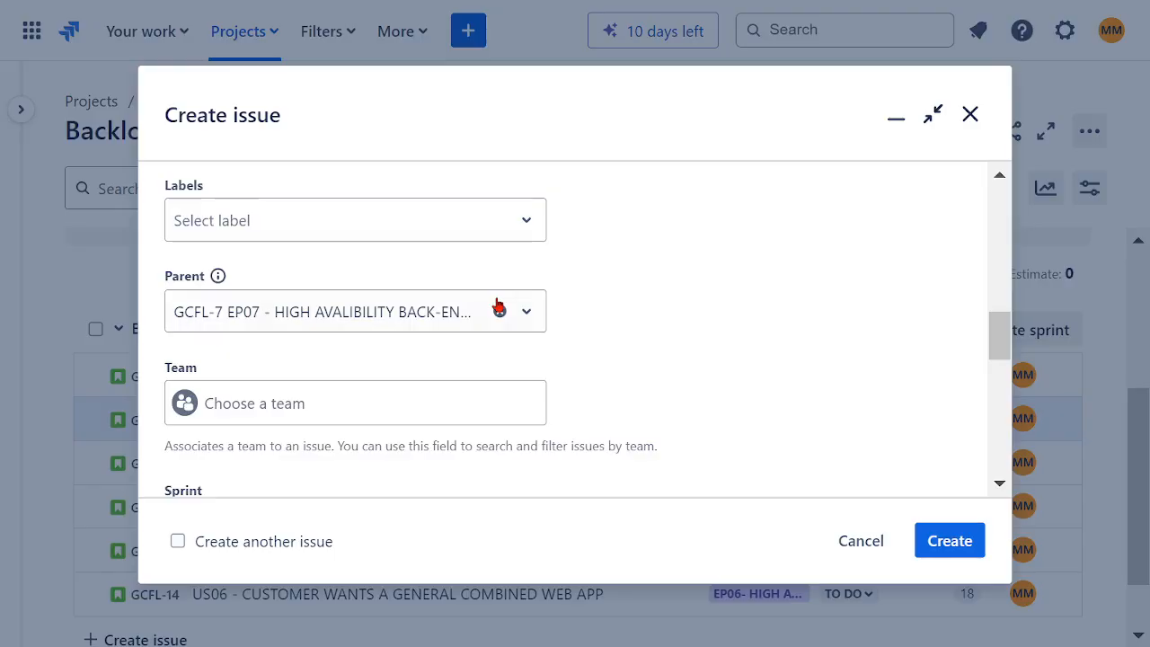
scroll(566, 325, "down", 2)
left_click(289, 263)
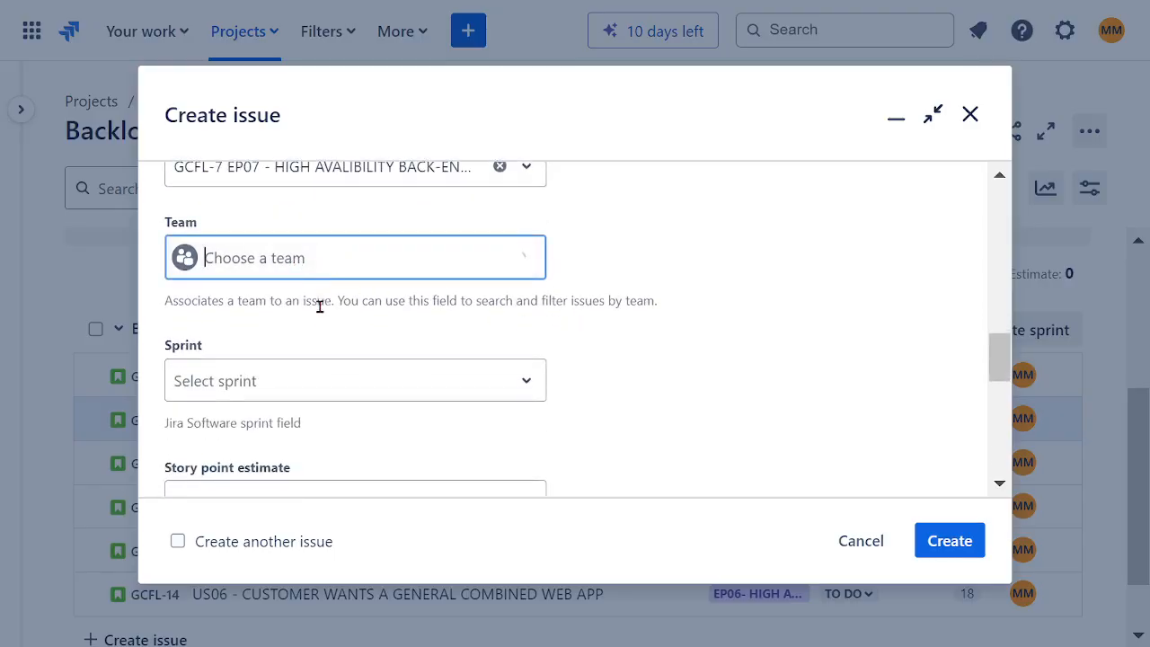
left_click(314, 331)
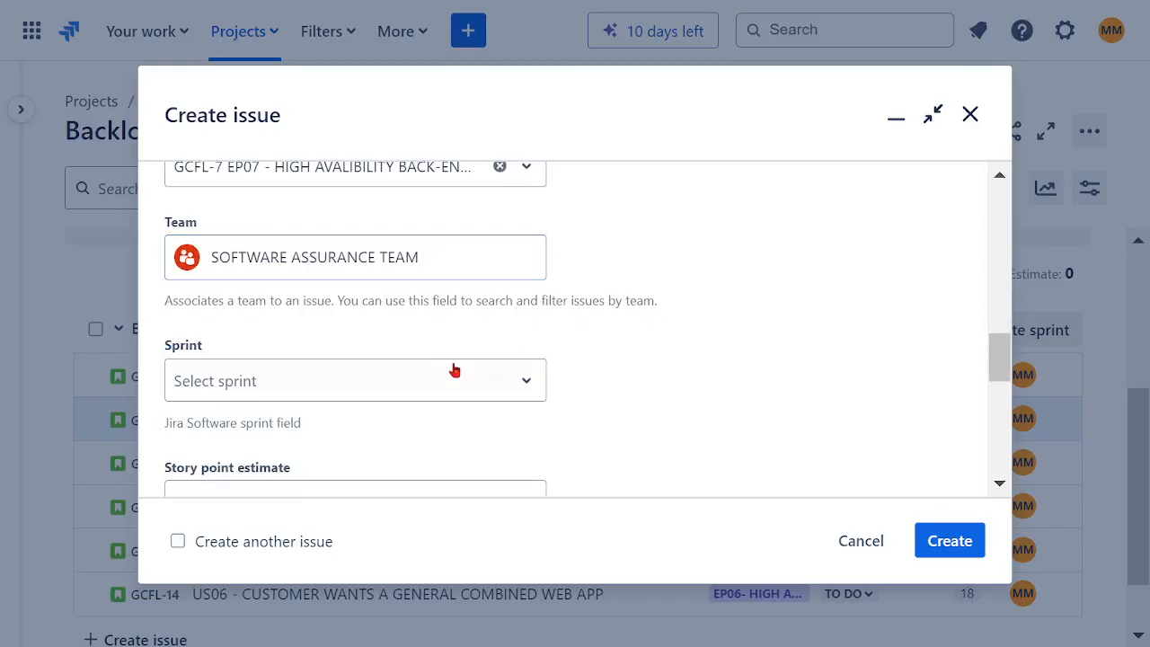
Step: Set the story point estimate to 30, review the remaining fields and create the US07 story
scroll(455, 371, "down", 2)
left_click(343, 356)
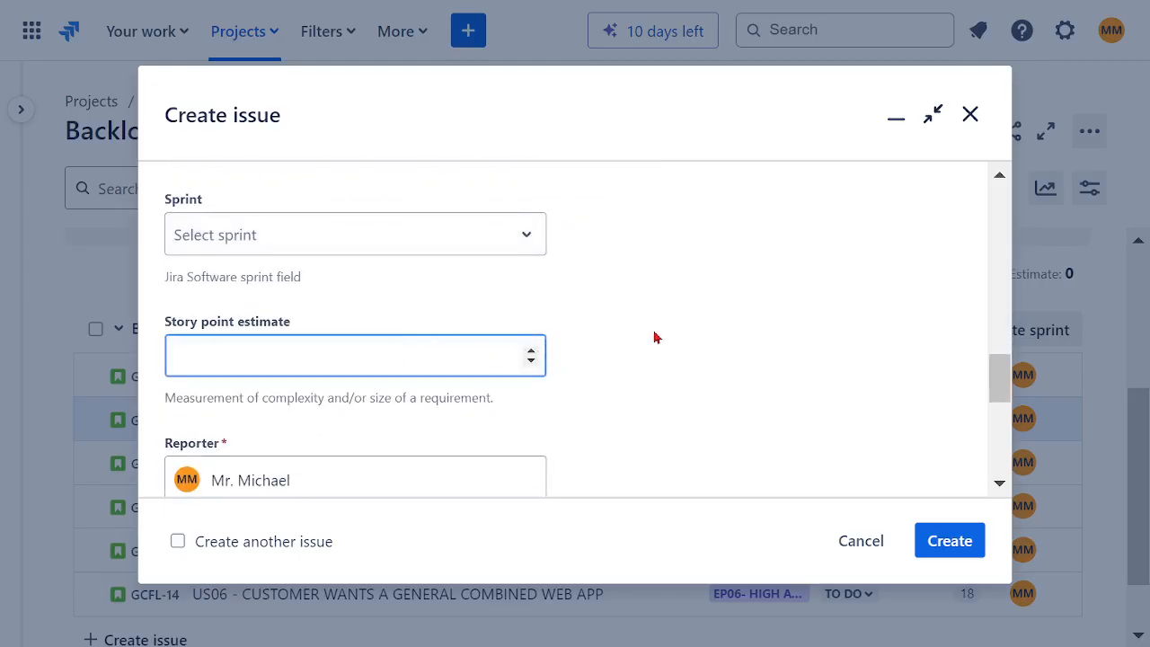
type("30")
scroll(750, 369, "down", 5)
scroll(750, 369, "up", 5)
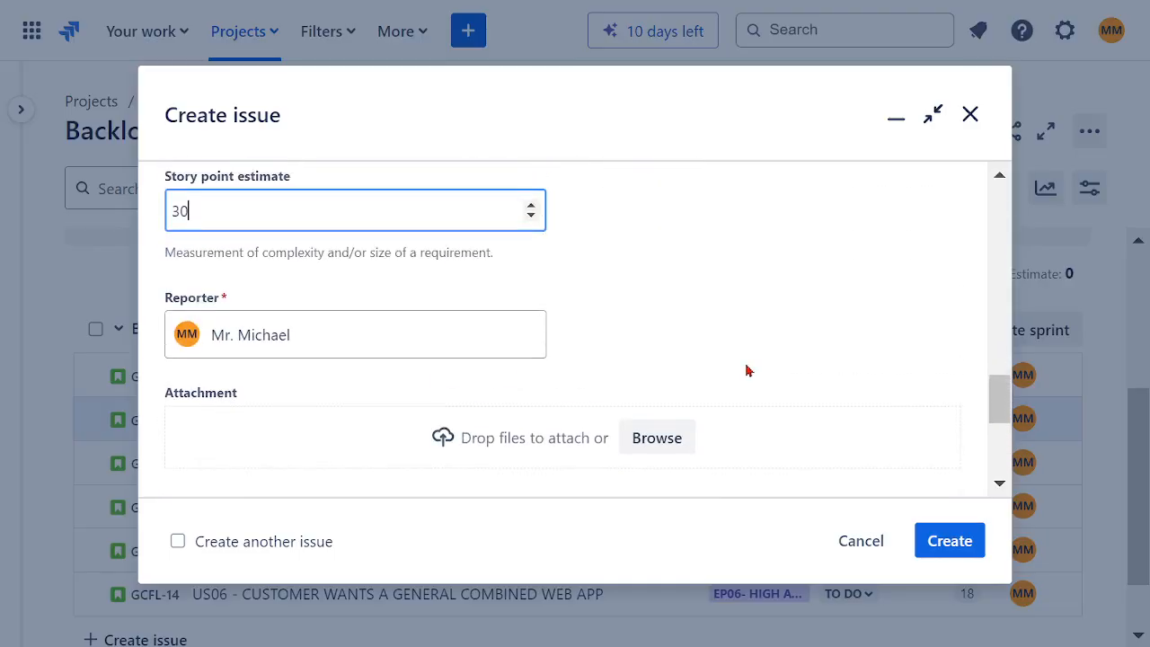
scroll(747, 370, "up", 2)
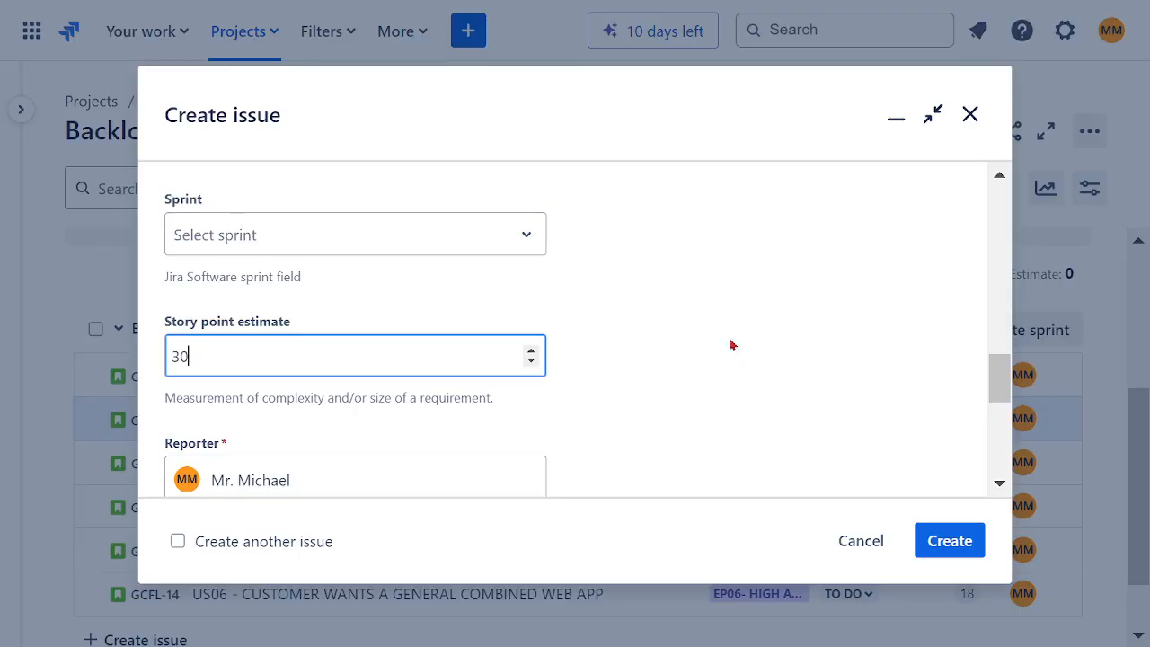
scroll(750, 351, "down", 3)
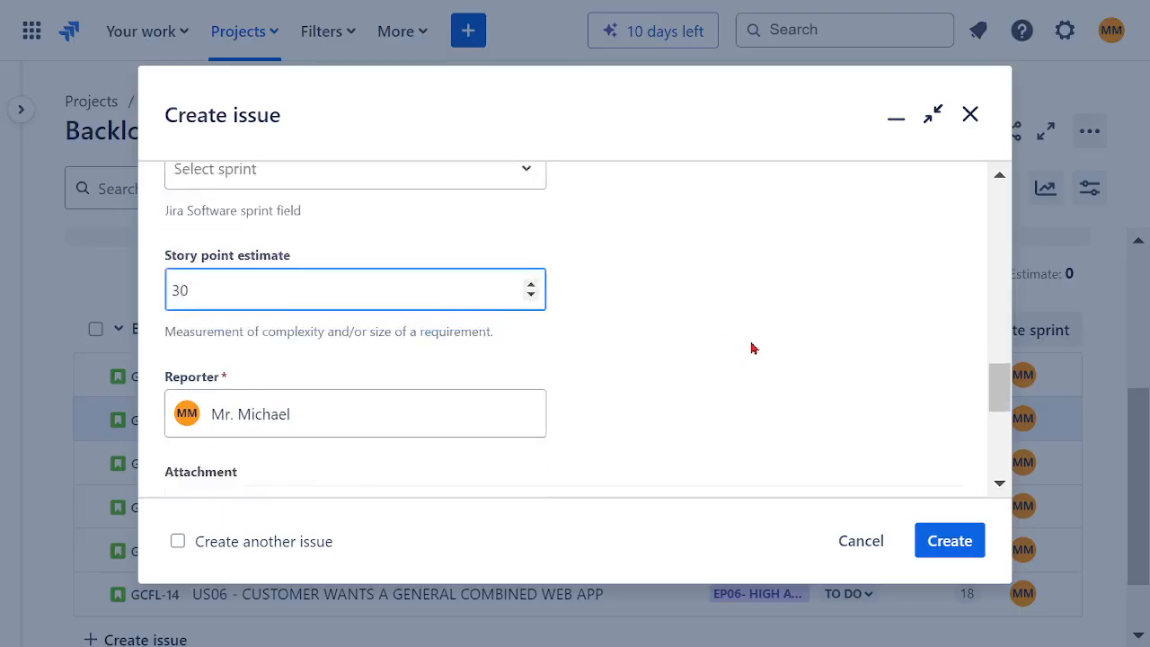
left_click(960, 538)
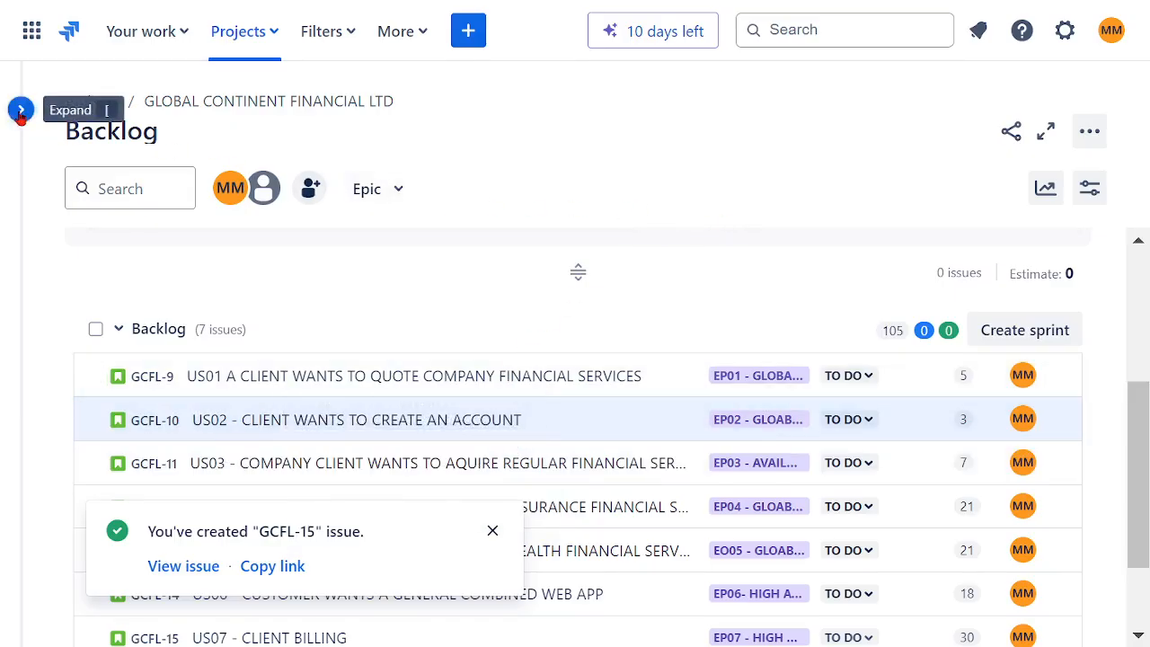
Step: Dismiss the creation notice and start a new issue with the issue type Epic
left_click(493, 531)
scroll(675, 258, "down", 2)
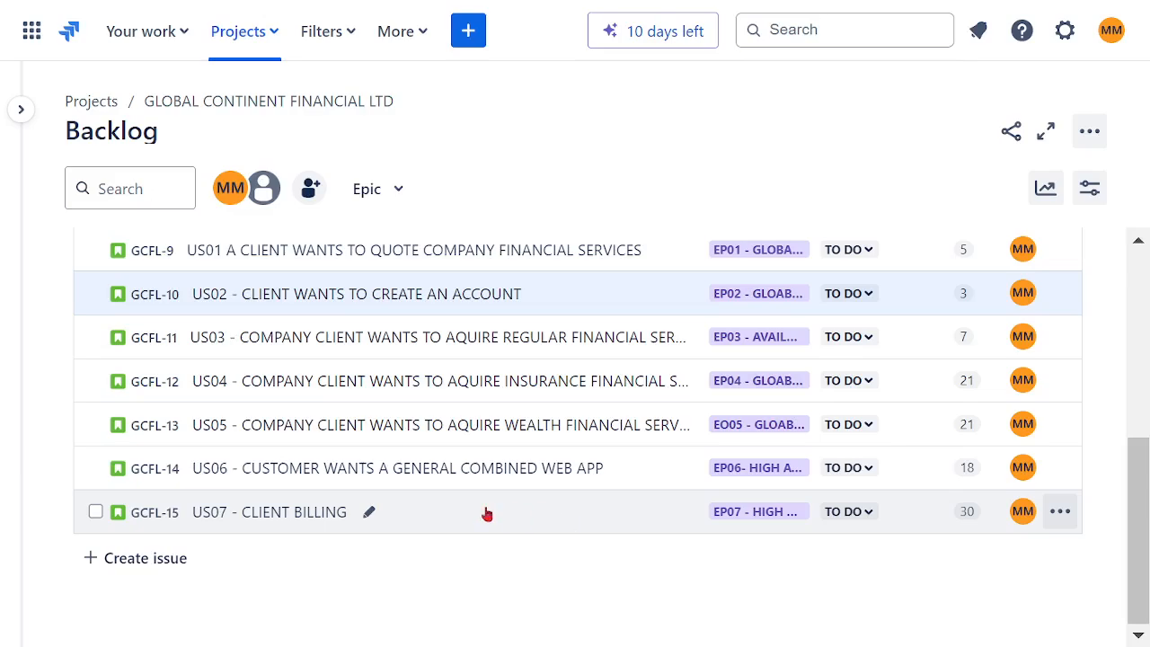
left_click(468, 32)
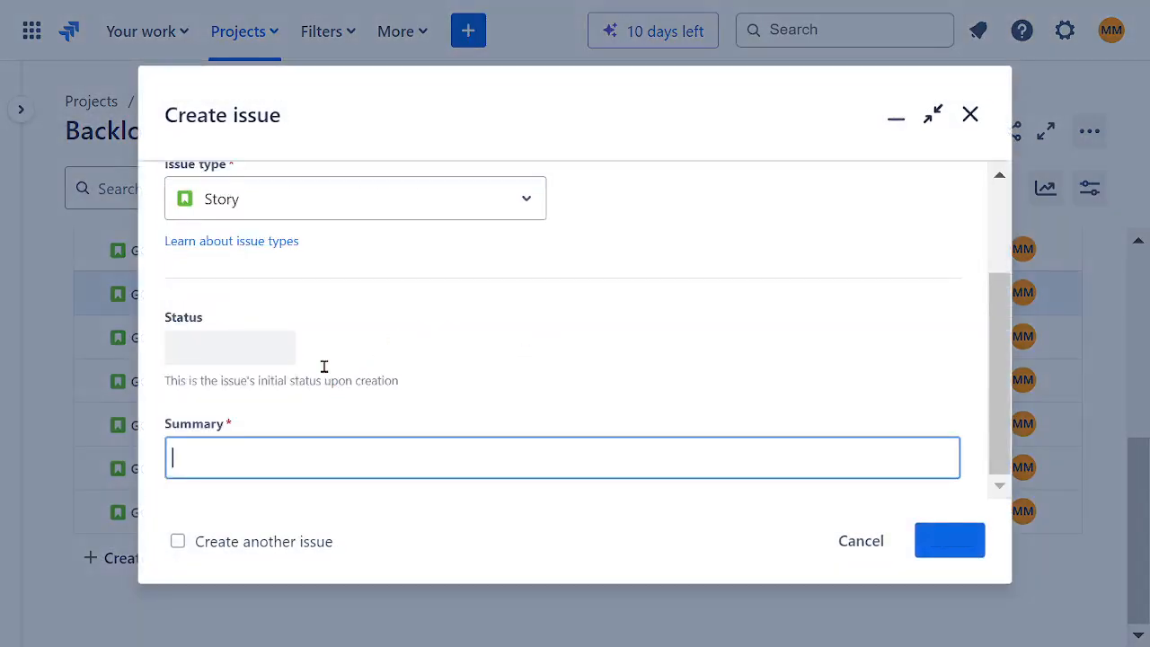
left_click(316, 207)
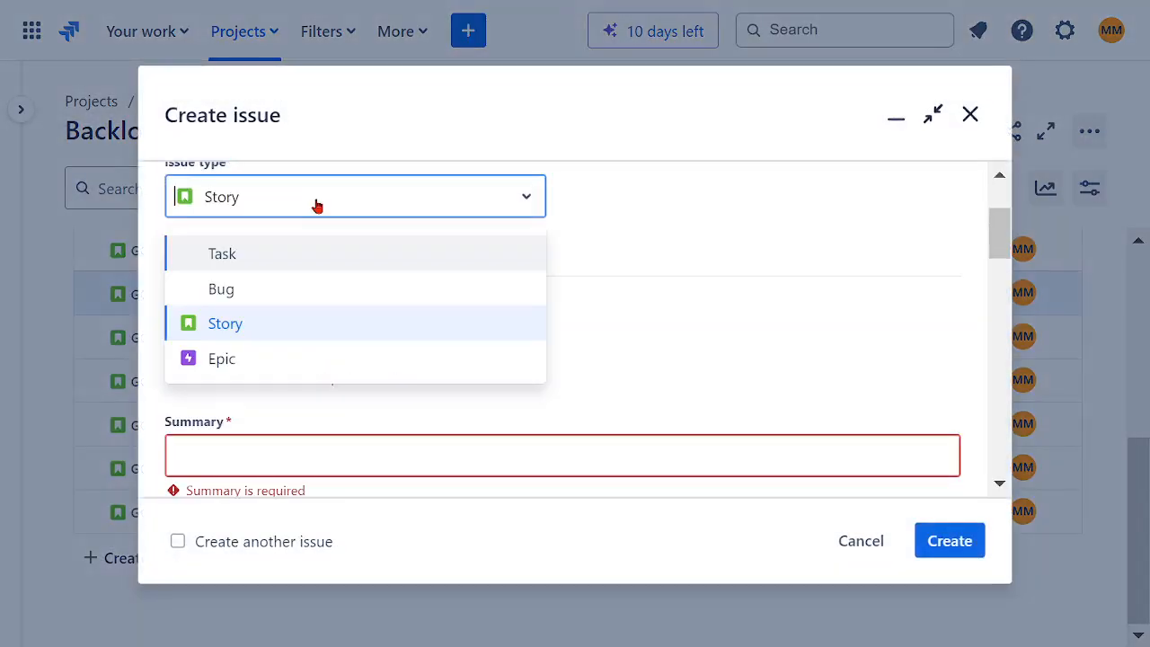
left_click(231, 368)
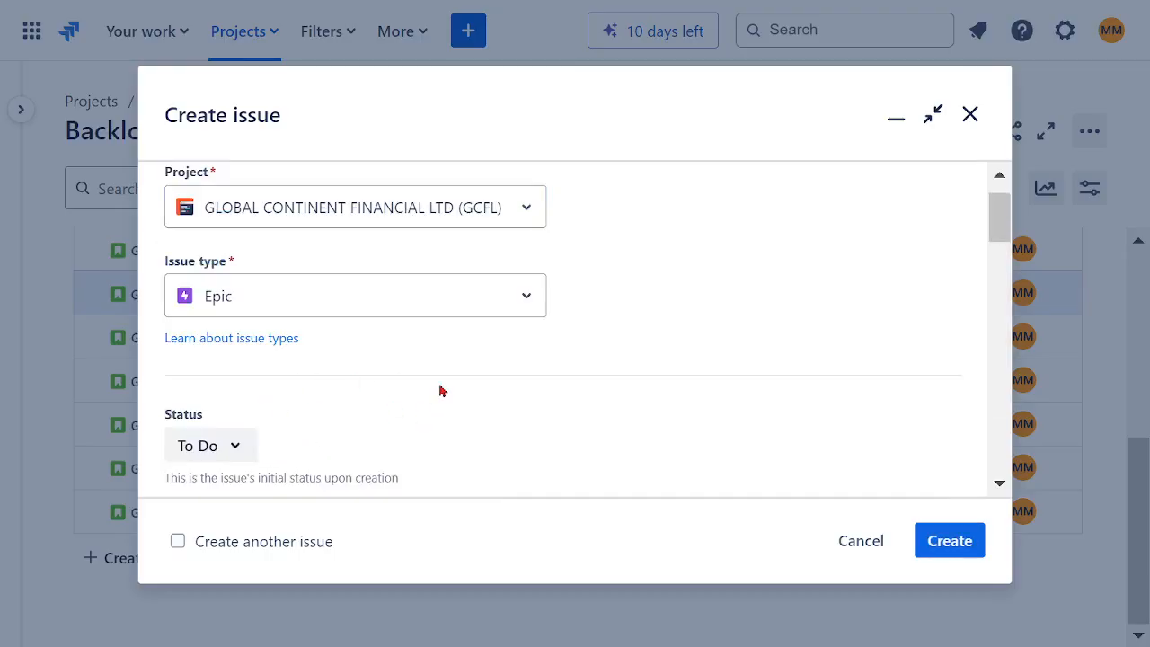
Step: Enter the epic's summary as "EP08 - GLOBAL CONSOLICATED FINANCIAL CLOUD SERVICES"
left_click(298, 402)
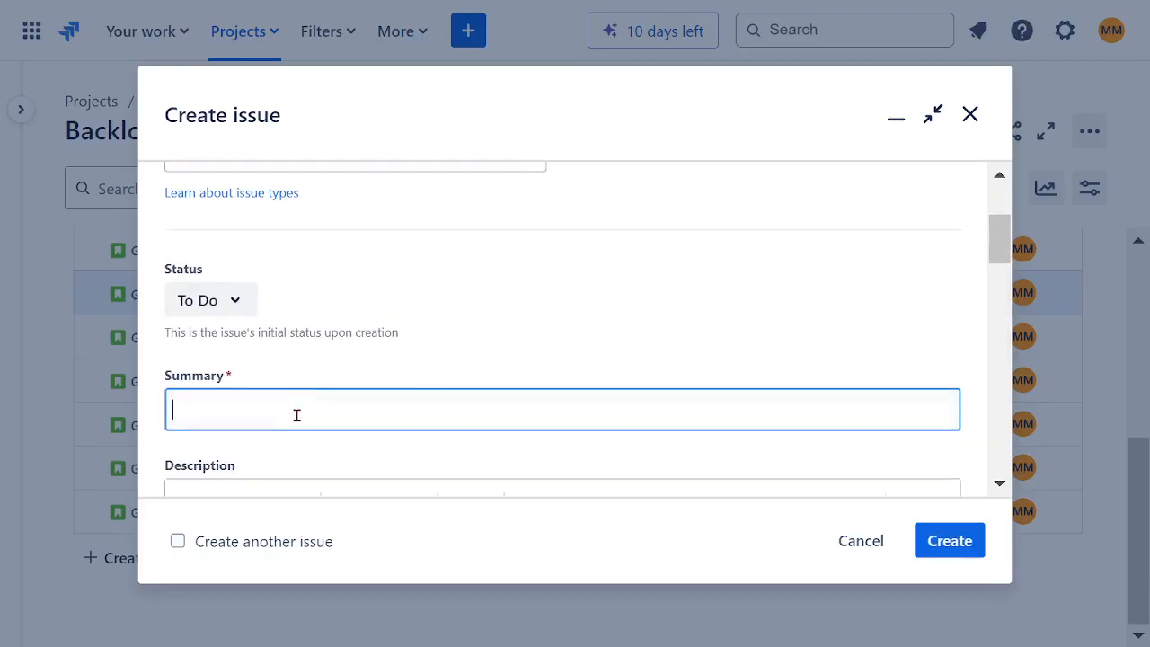
type("EP08 -")
type("GL")
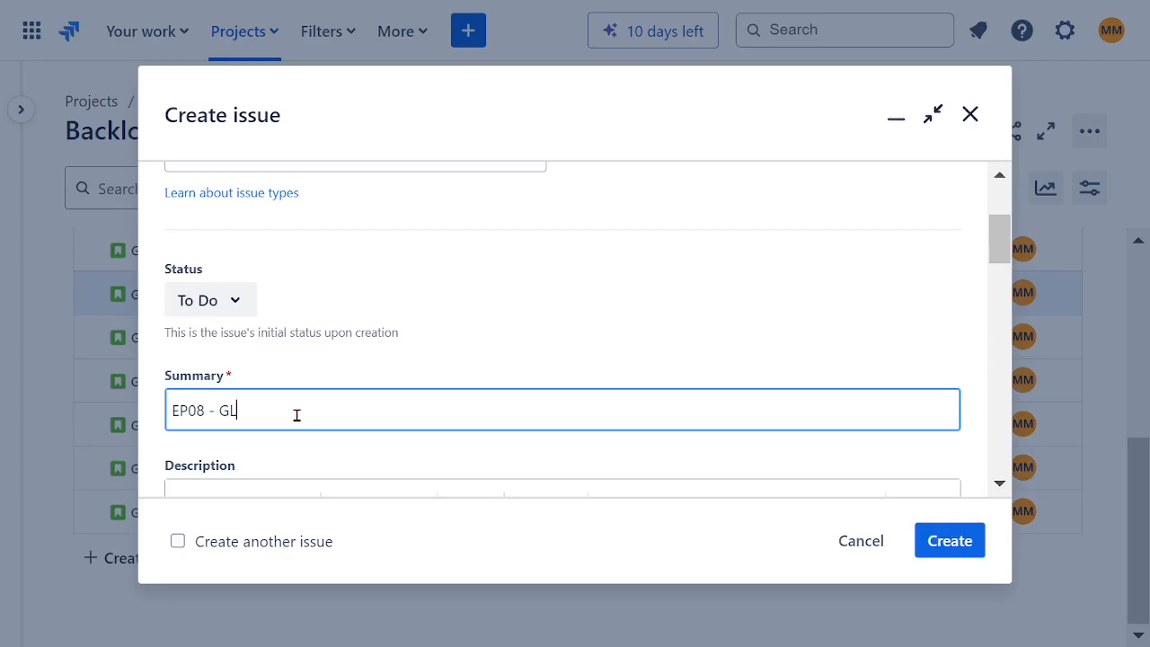
type("OBAL")
type(" CONSOL")
type("ICATED")
type(" WEB S")
type("ANCIAL")
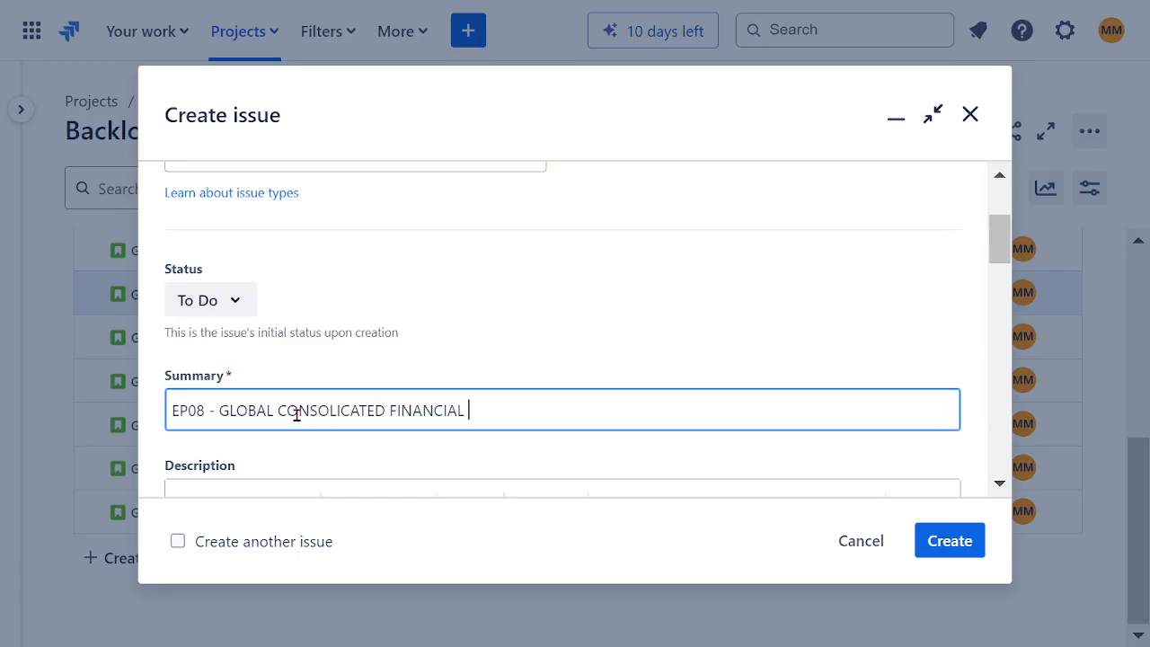
type(" CLOUD SERVICES")
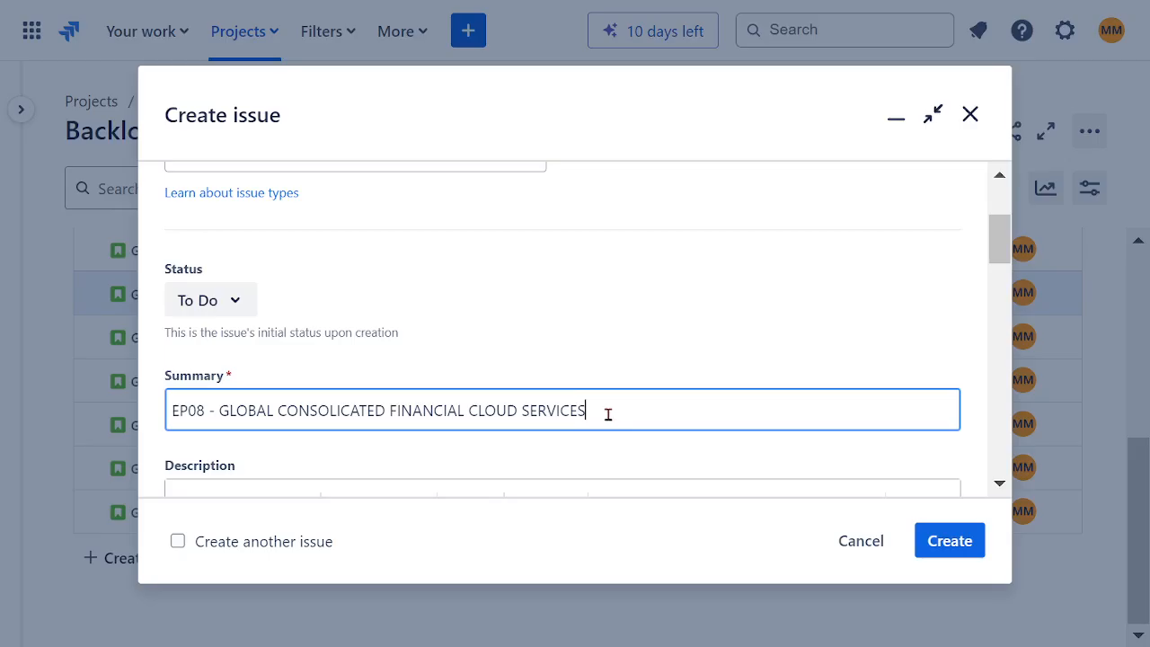
Step: Copy the summary text after "EP08 - " into the epic's description and put "99.999%" in front of it
left_click_drag(605, 410, 221, 409)
key("ctrl+c")
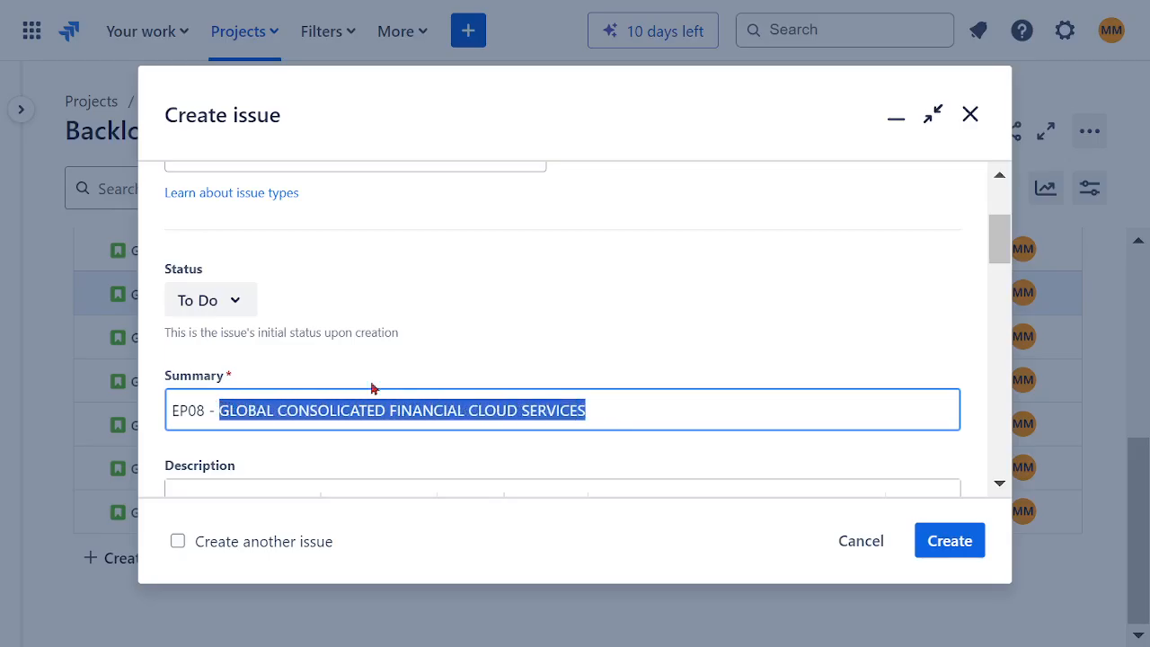
left_click(520, 342)
scroll(543, 319, "down", 2)
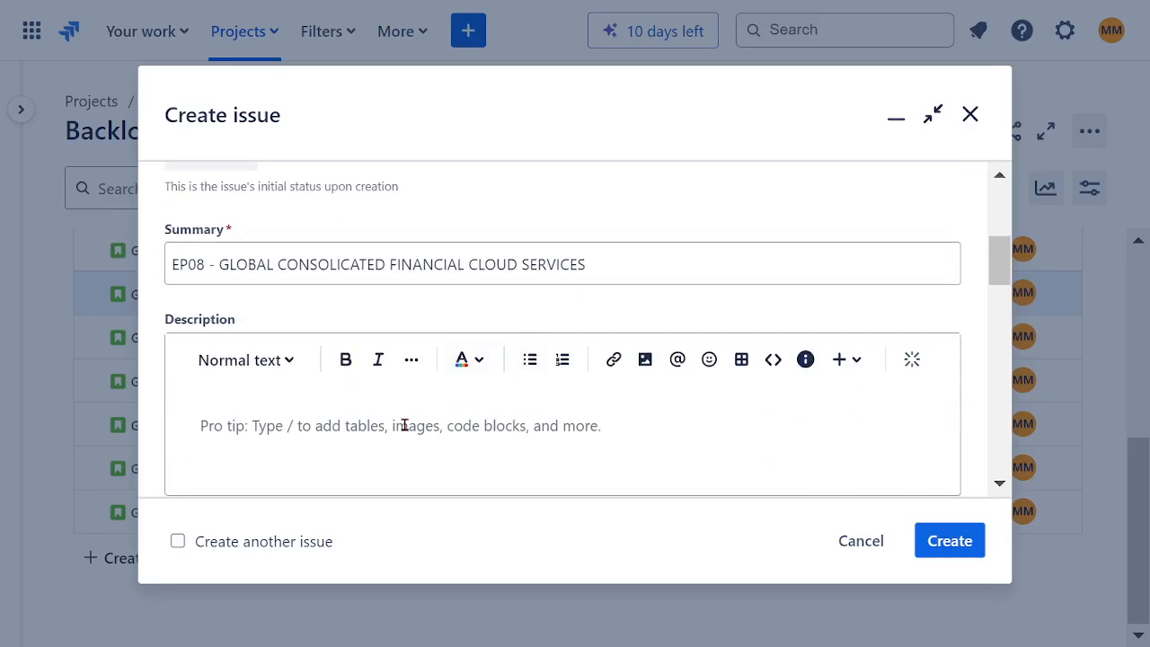
type("AS")
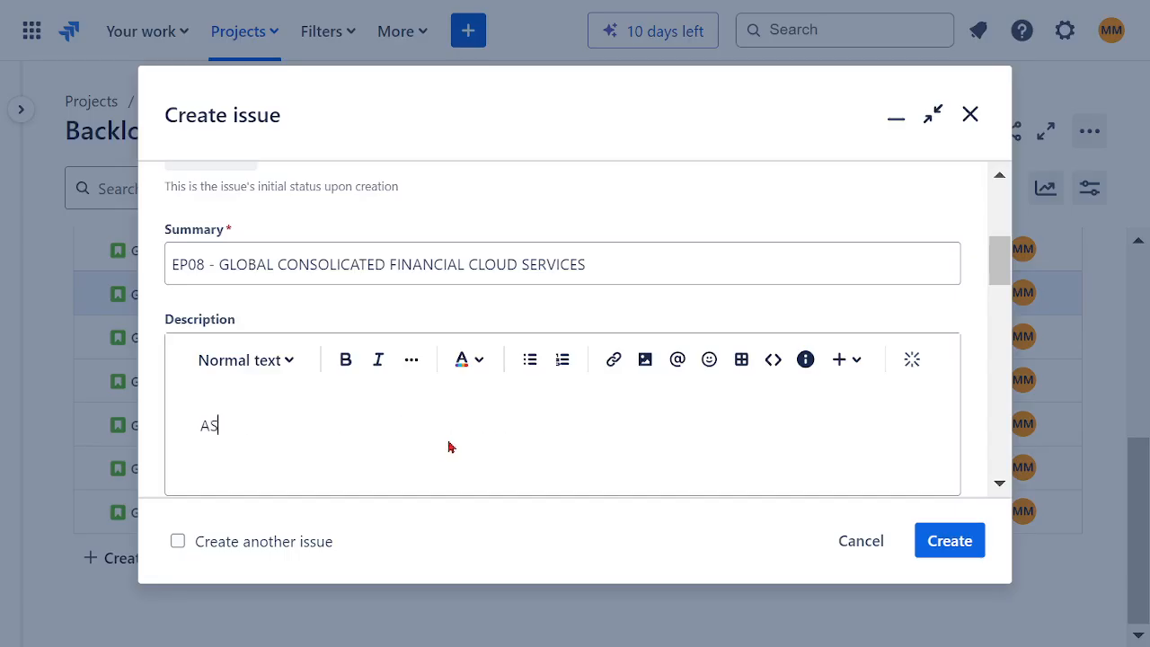
key("BackSpace")
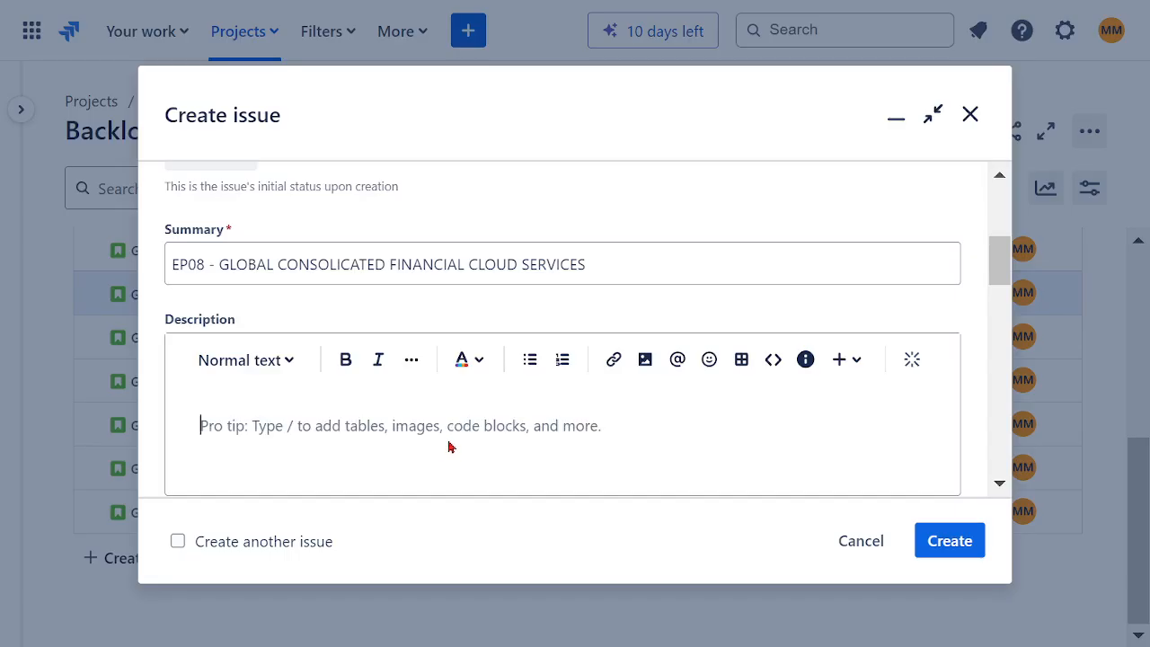
key("ctrl+v")
left_click(201, 428)
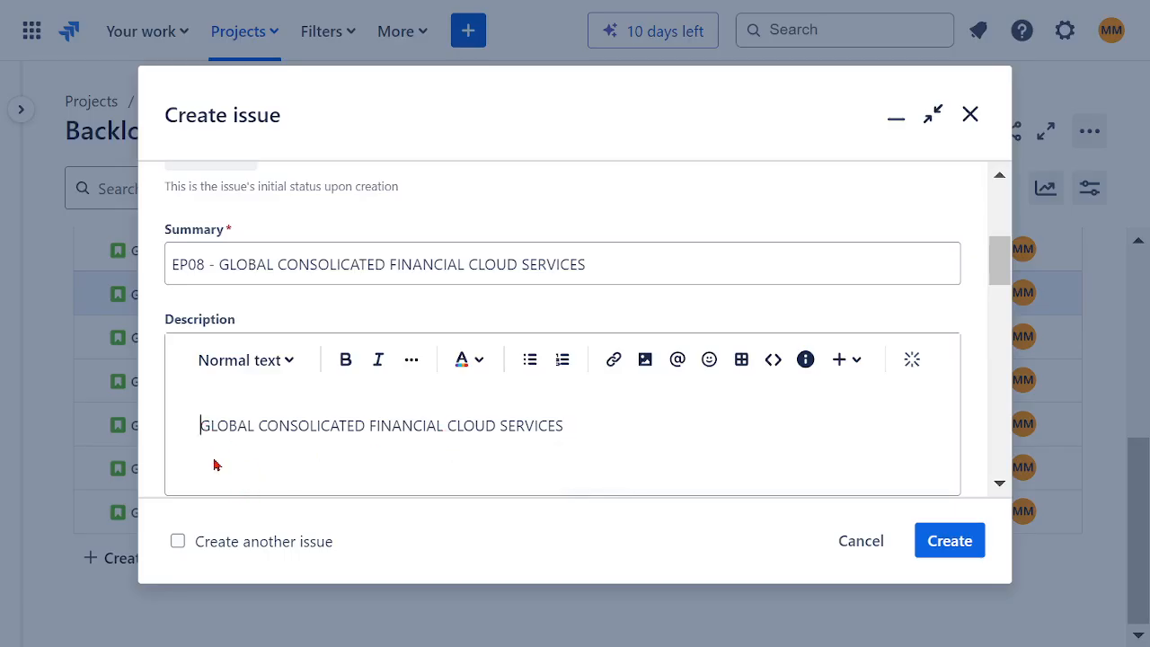
type("99")
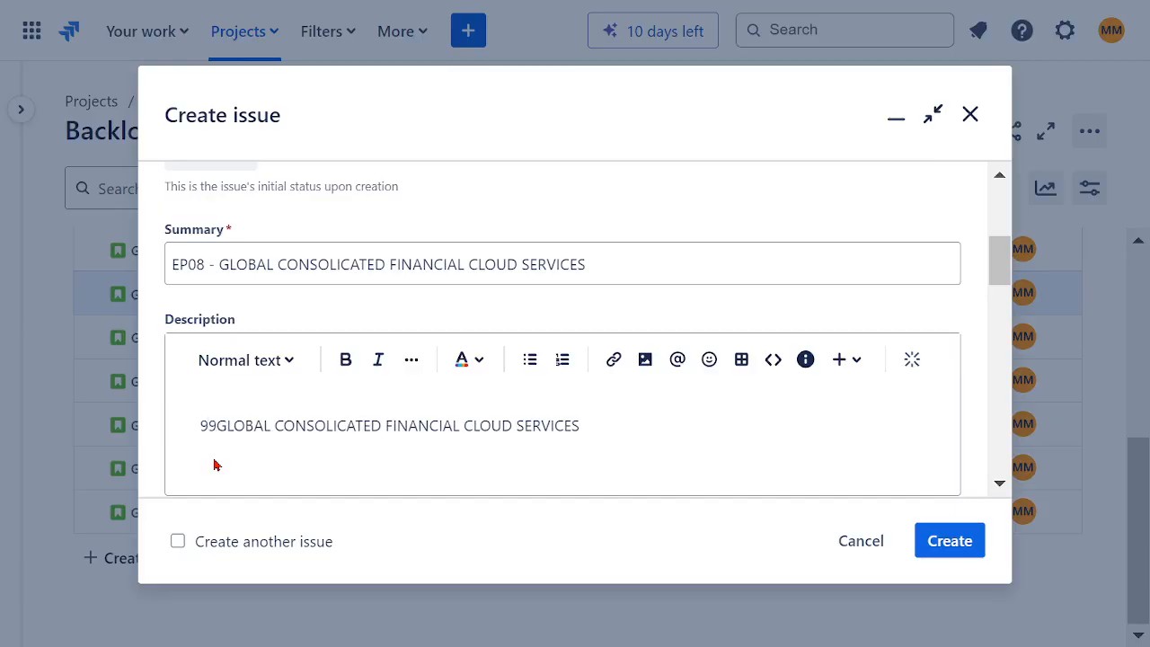
type(".999")
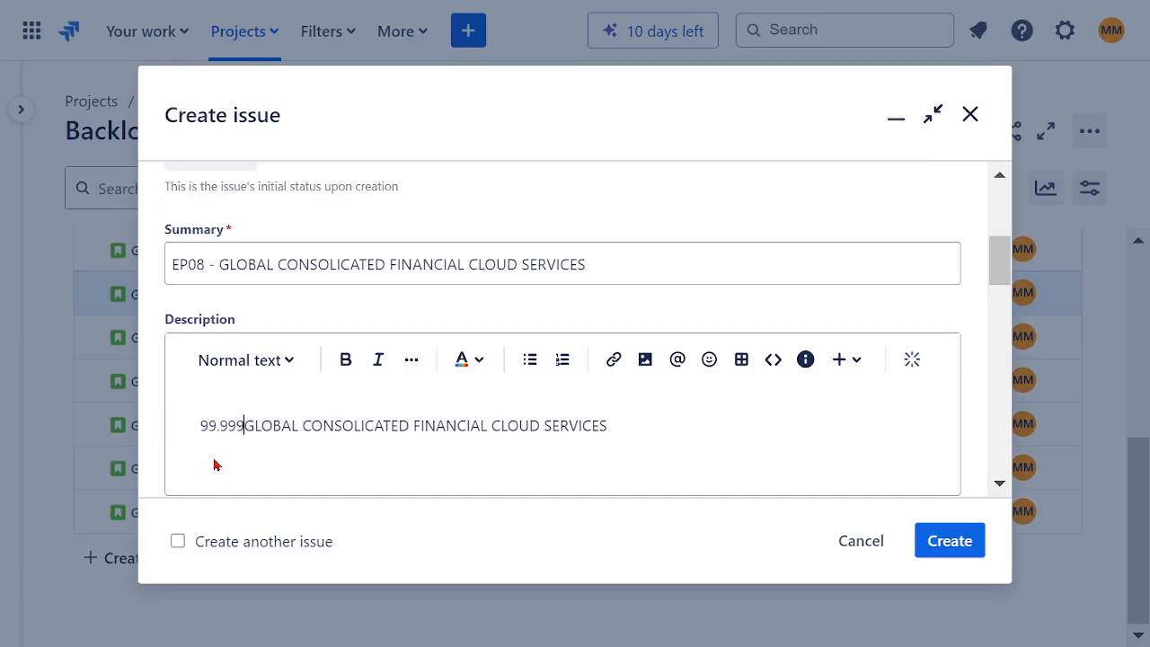
type("%")
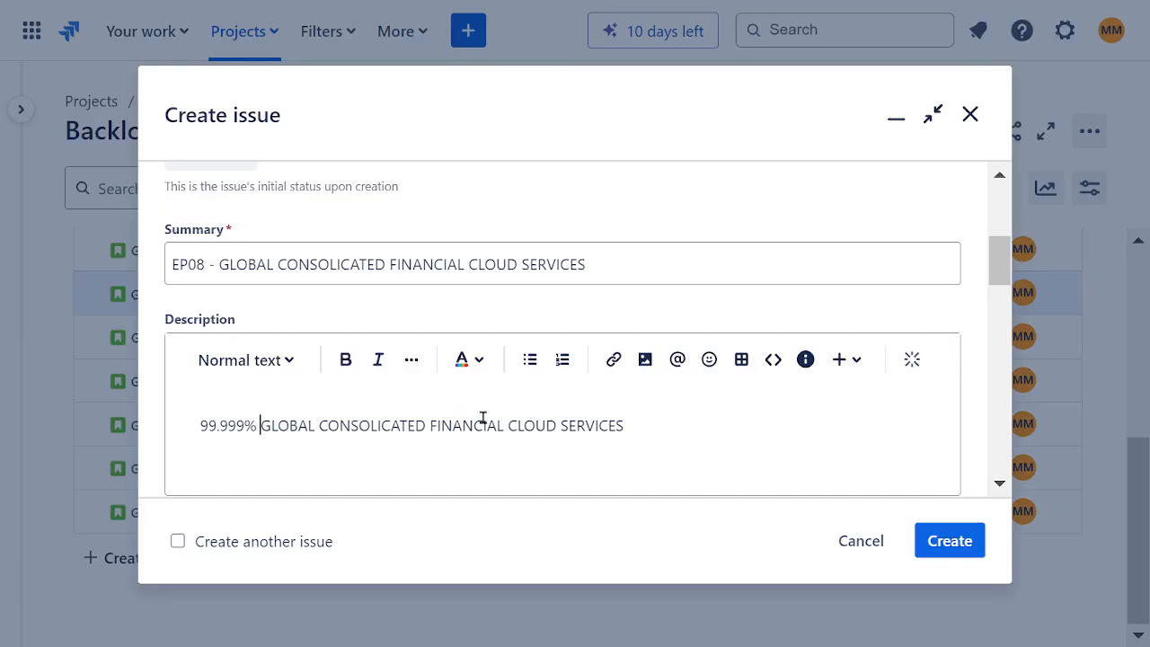
Step: Format the whole description line of the epic in bold, dark red text
scroll(704, 440, "down", 3)
left_click_drag(655, 275, 236, 244)
left_click(345, 216)
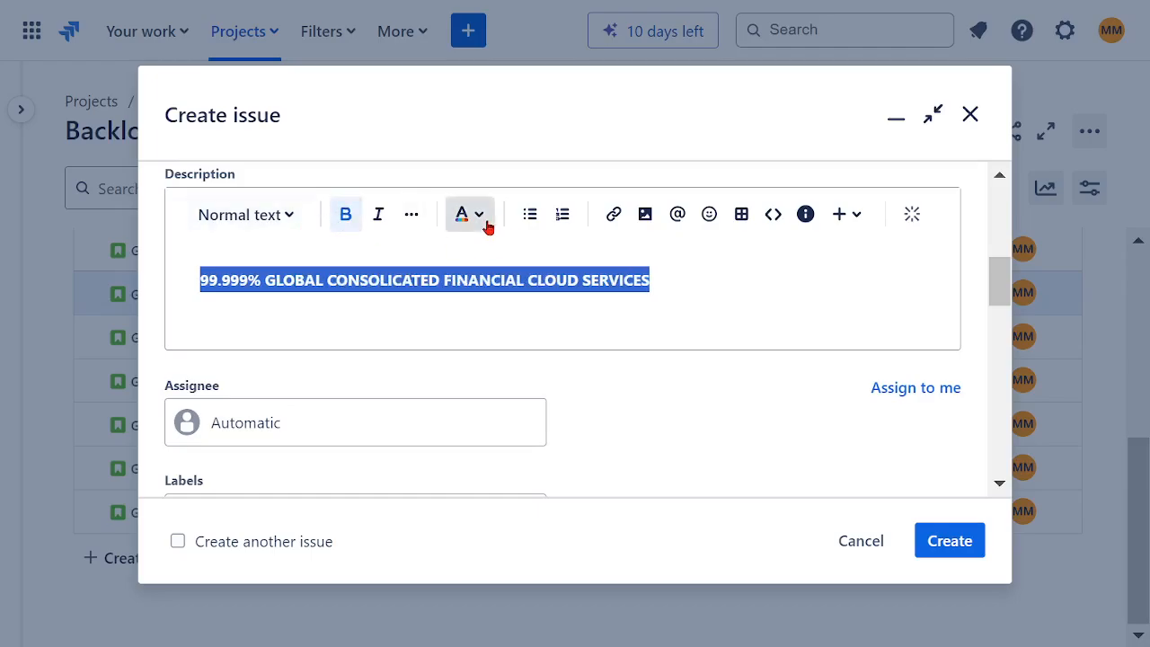
left_click(486, 224)
left_click(642, 270)
left_click(470, 316)
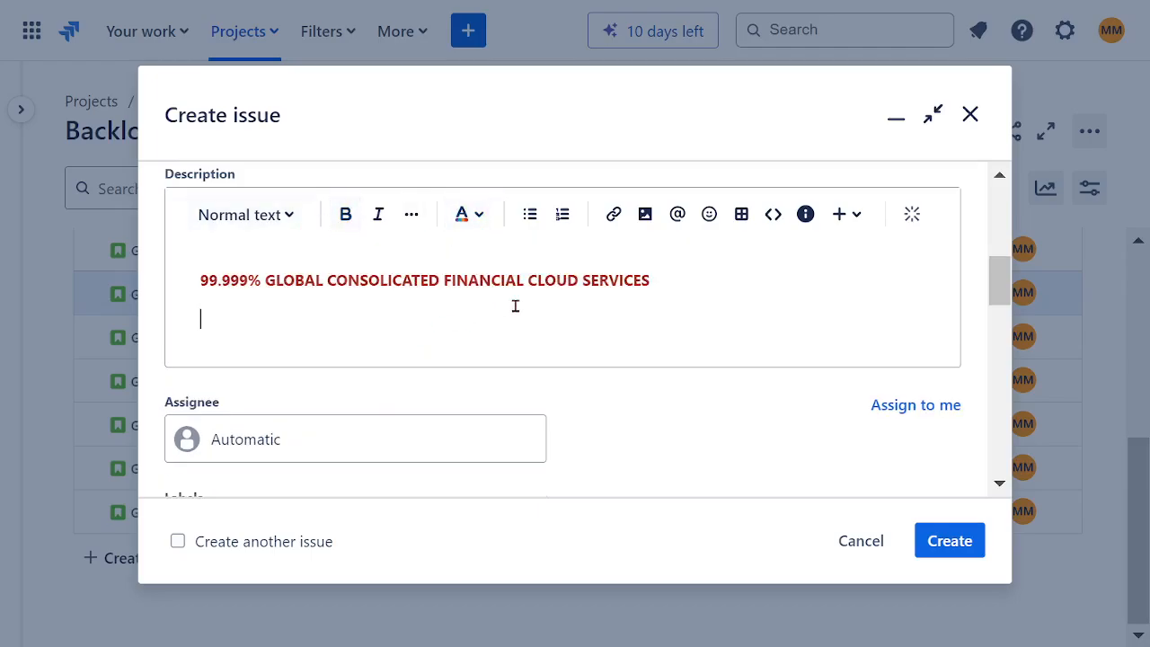
Step: Assign the epic to the signed-in account holder and set its team to SOFTWARE ASSURANCE TEAM
scroll(516, 305, "down", 3)
left_click(372, 303)
left_click(389, 407)
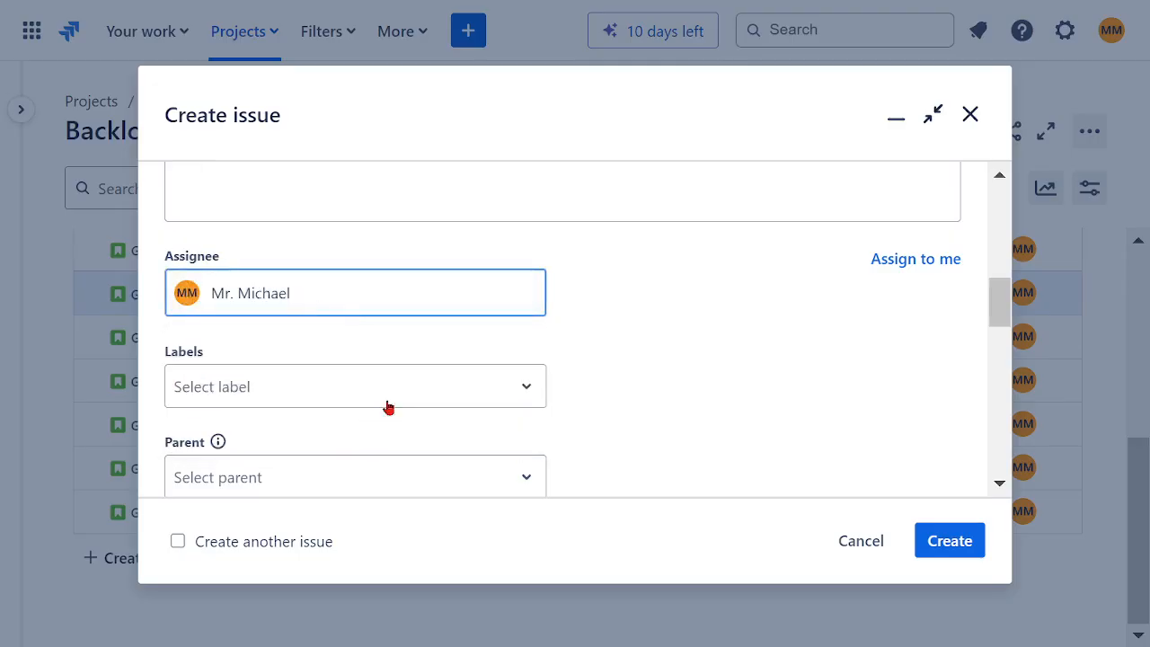
scroll(592, 368, "down", 2)
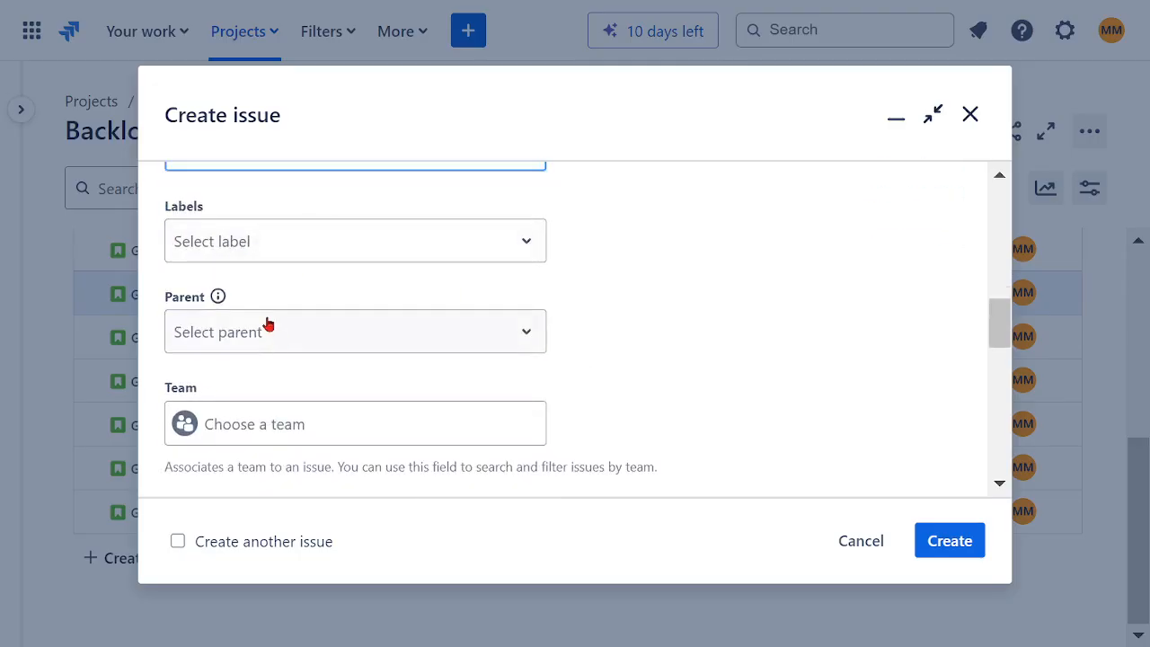
left_click(261, 337)
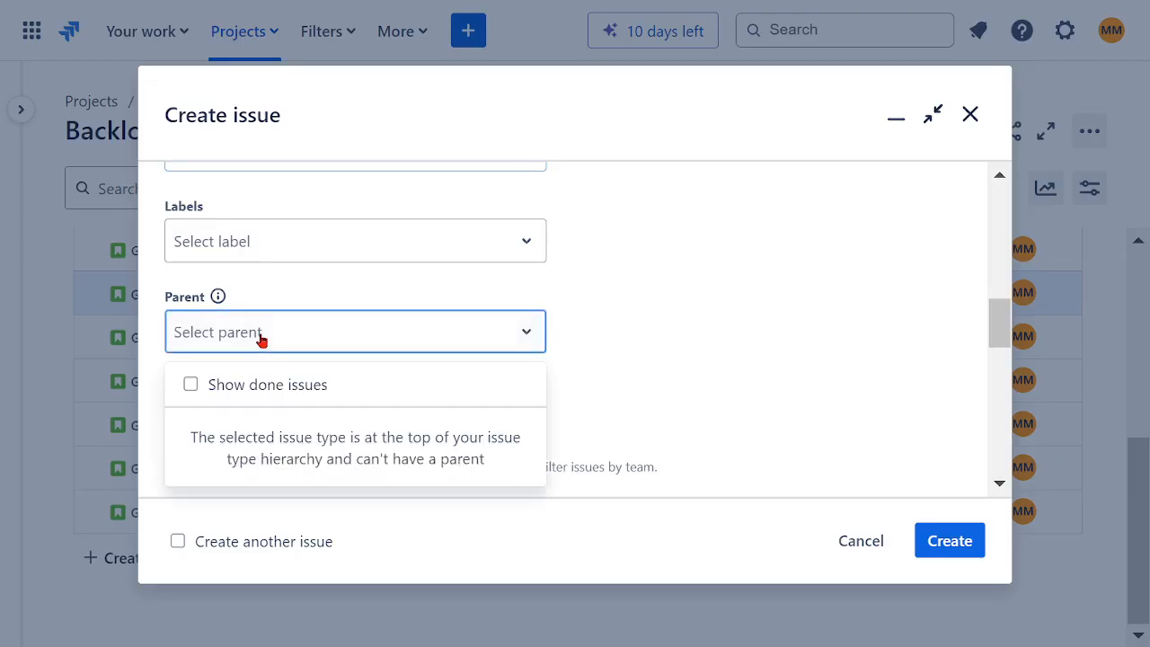
left_click(675, 342)
scroll(521, 380, "down", 3)
left_click(349, 288)
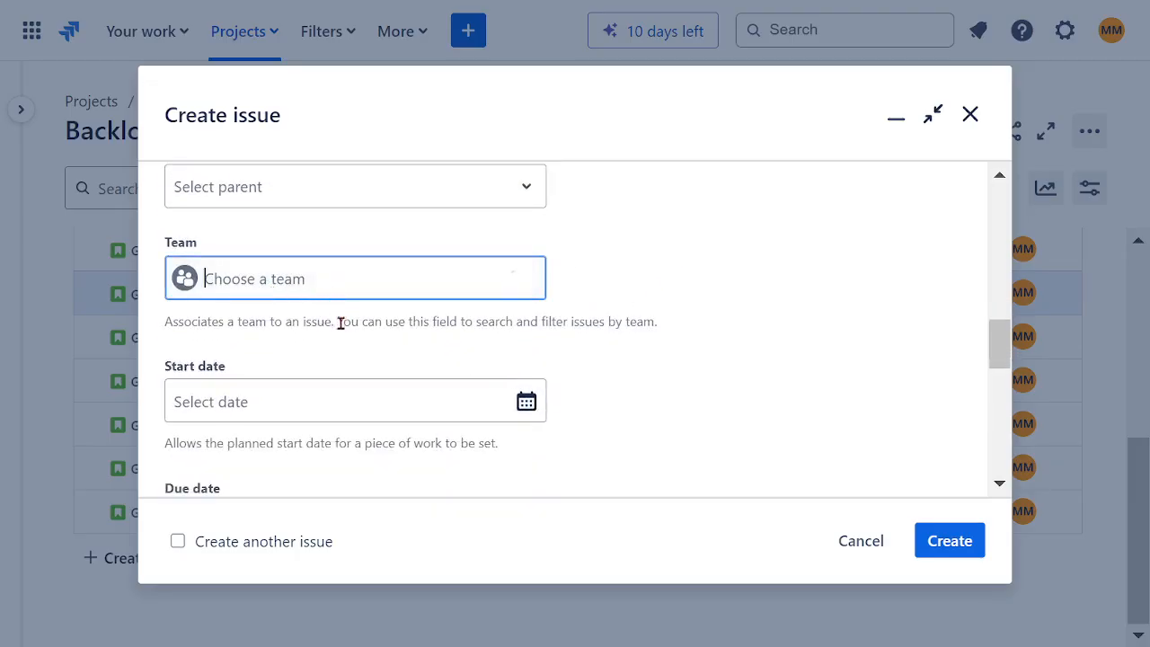
left_click(250, 337)
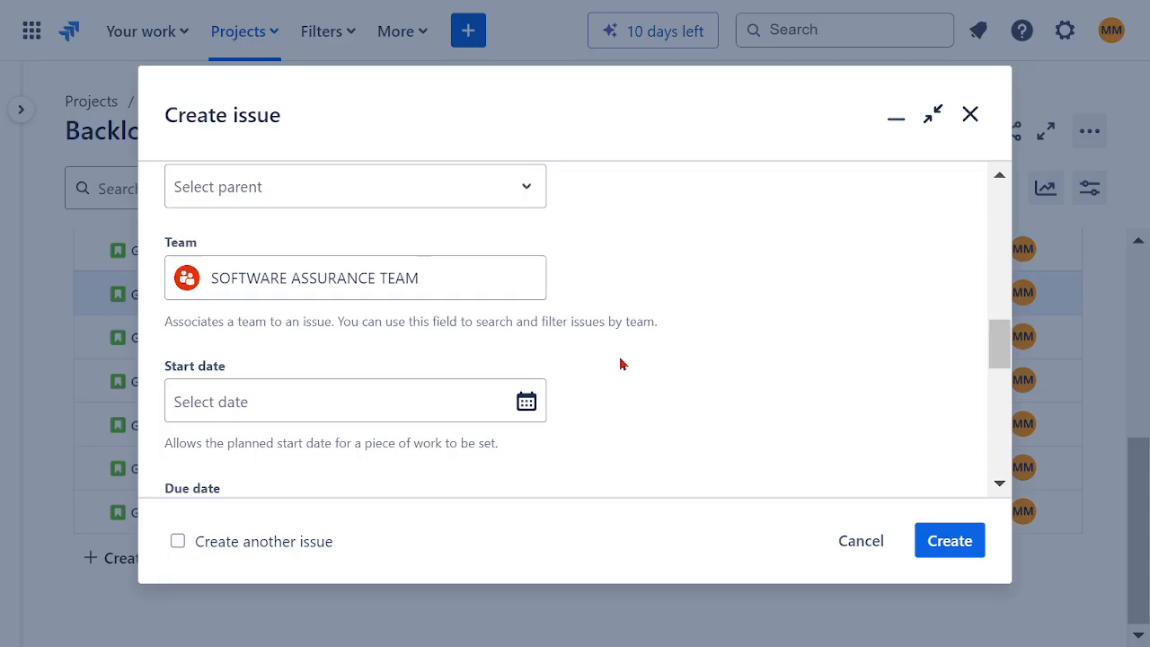
Step: Review the remaining fields, create the EP08 epic and dismiss the creation notice
scroll(620, 364, "down", 5)
scroll(573, 360, "up", 3)
scroll(575, 351, "down", 5)
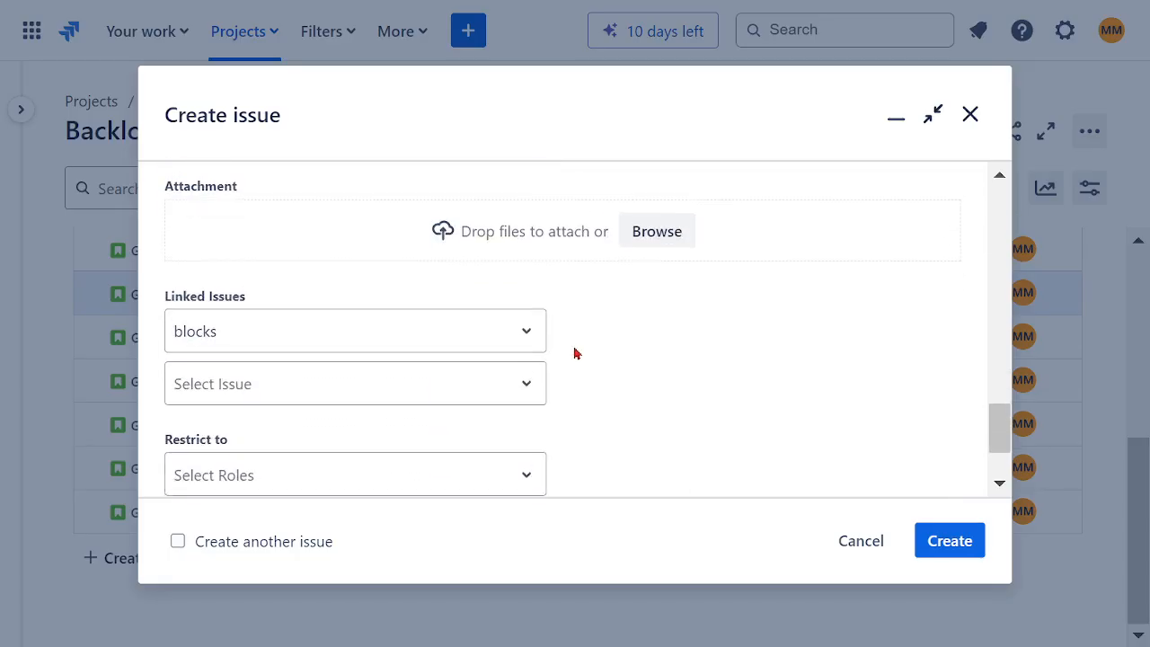
scroll(629, 357, "down", 2)
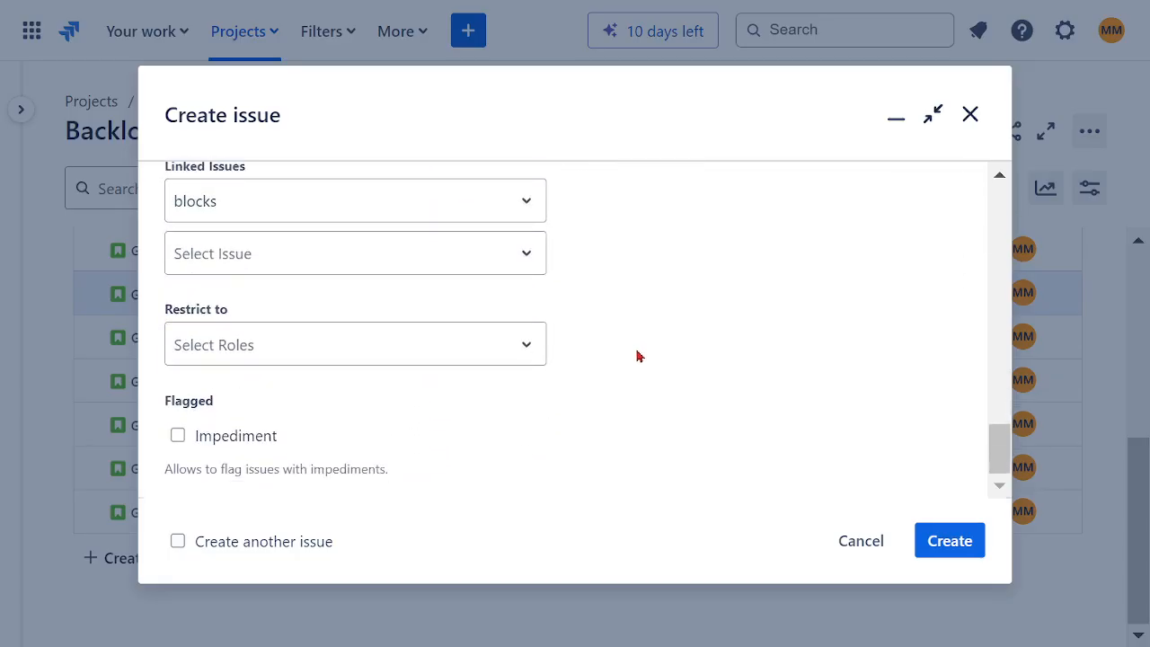
left_click(942, 544)
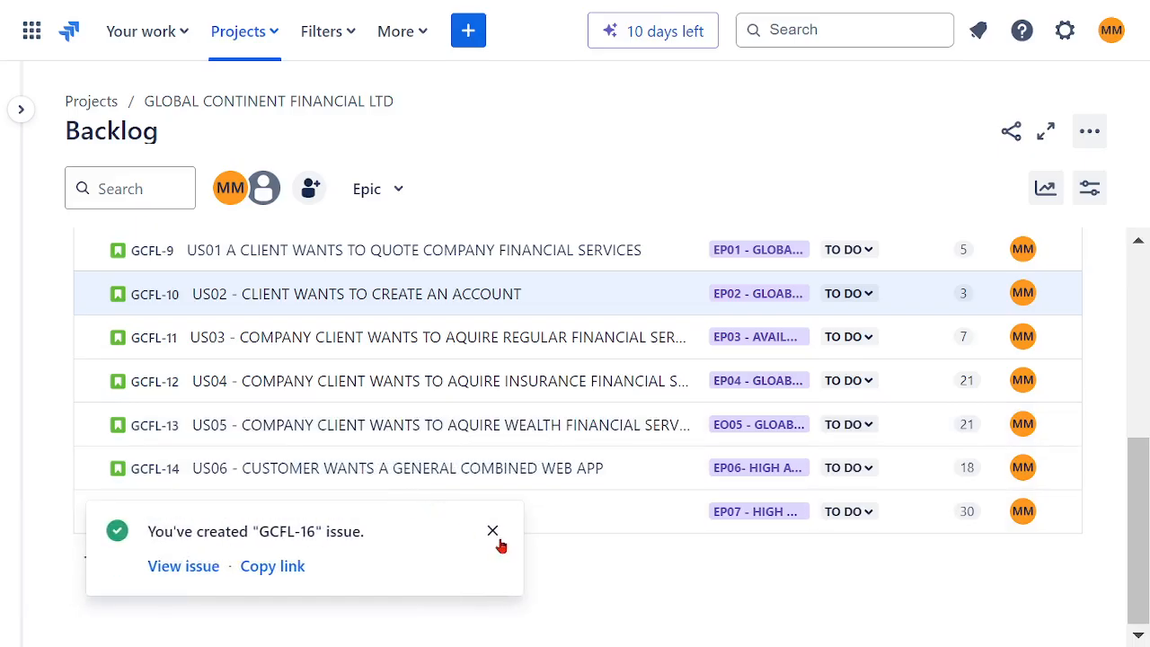
left_click(496, 540)
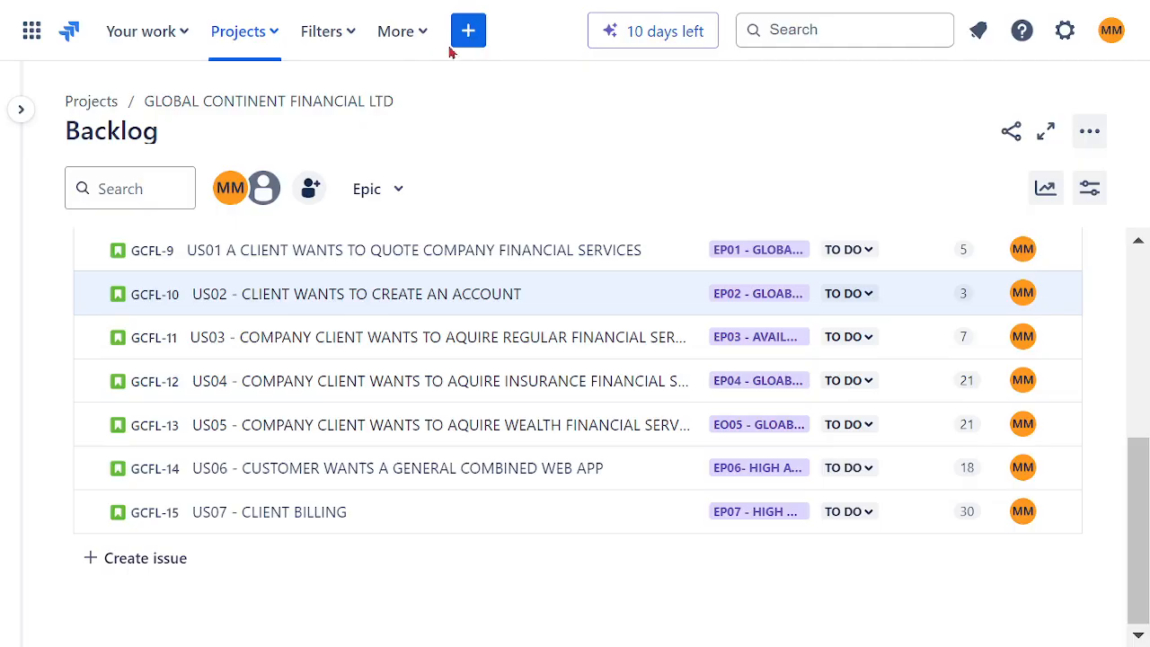
Step: Start another new issue with the summary "US08 - HIGH AVAILABILITY CLOUD BASED FINANCIAL SERVICE"
left_click(466, 39)
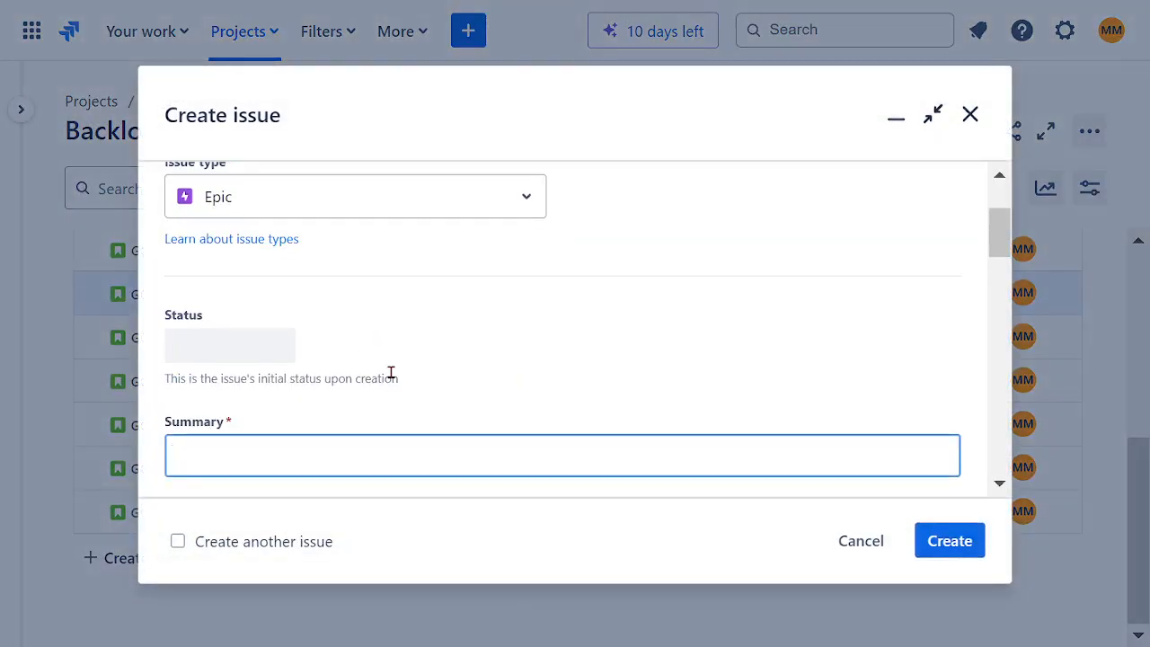
type("US08 ")
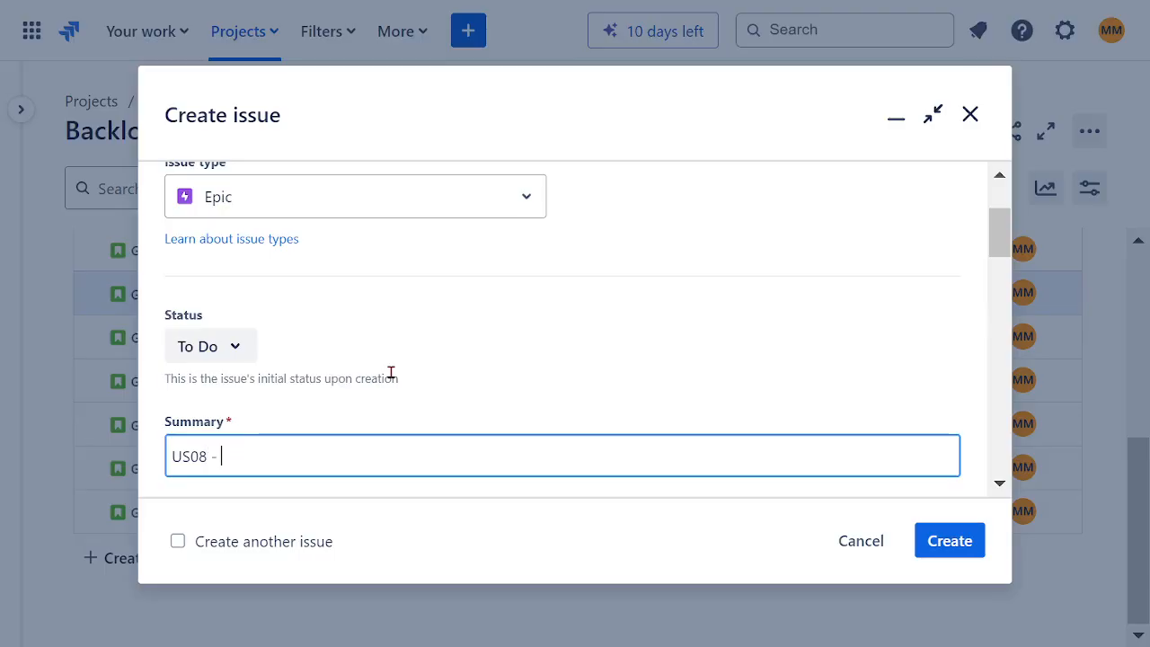
type("- HIGH AVAILABILITY ")
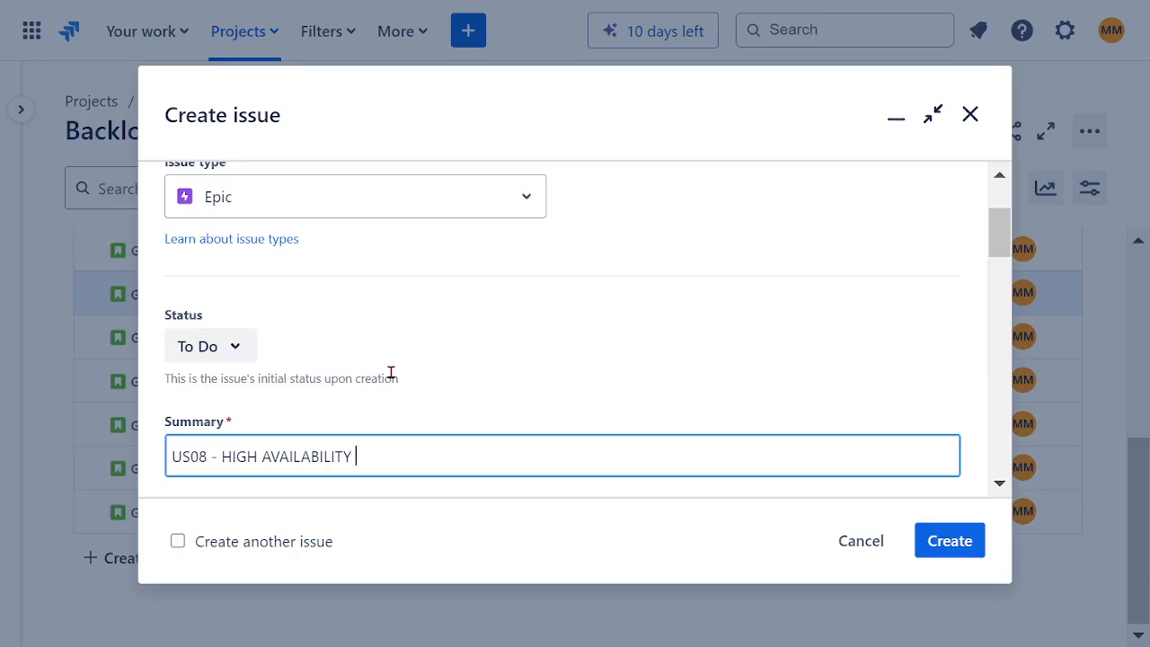
type("FINANCIAL SER")
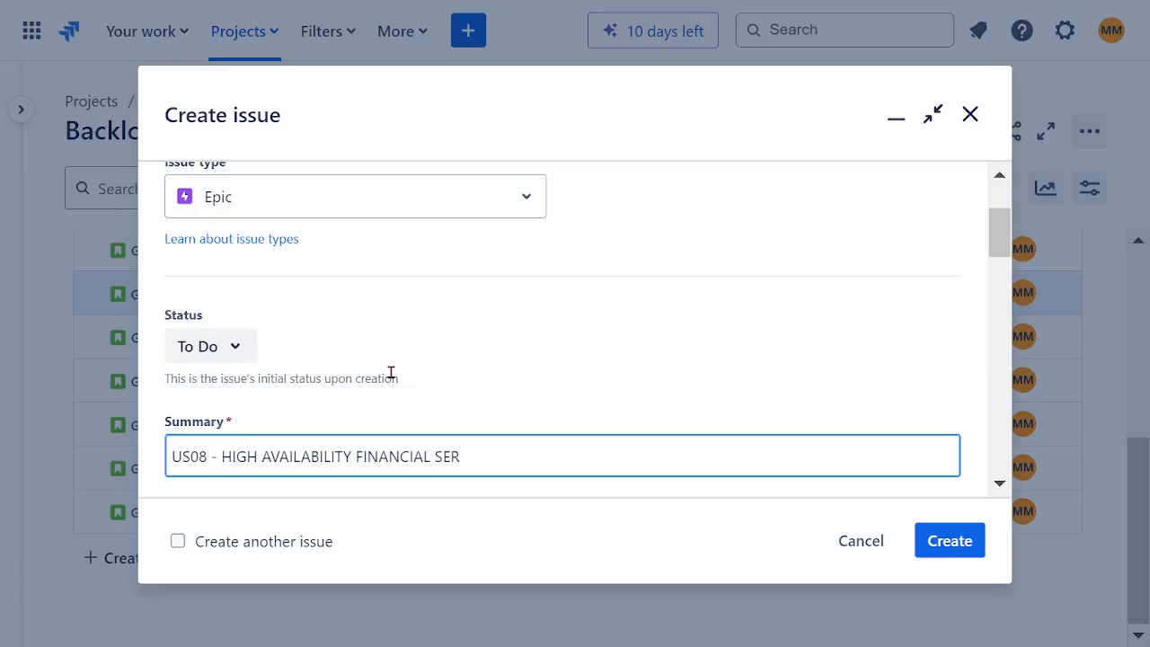
type("VICECLOUD")
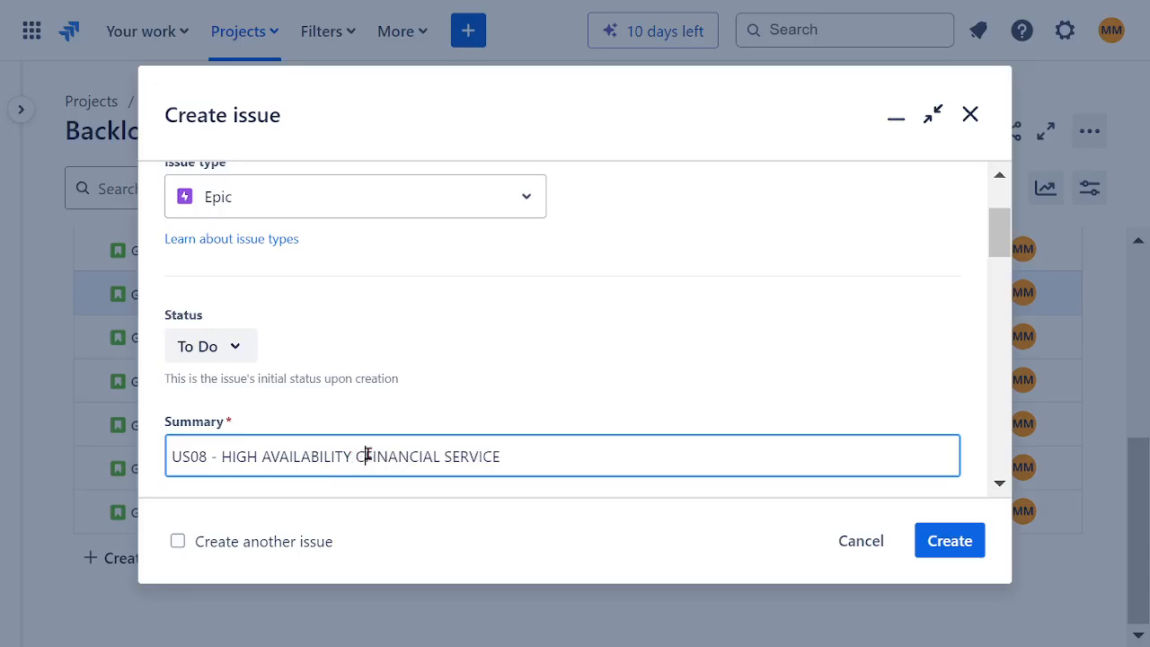
type(" BASED")
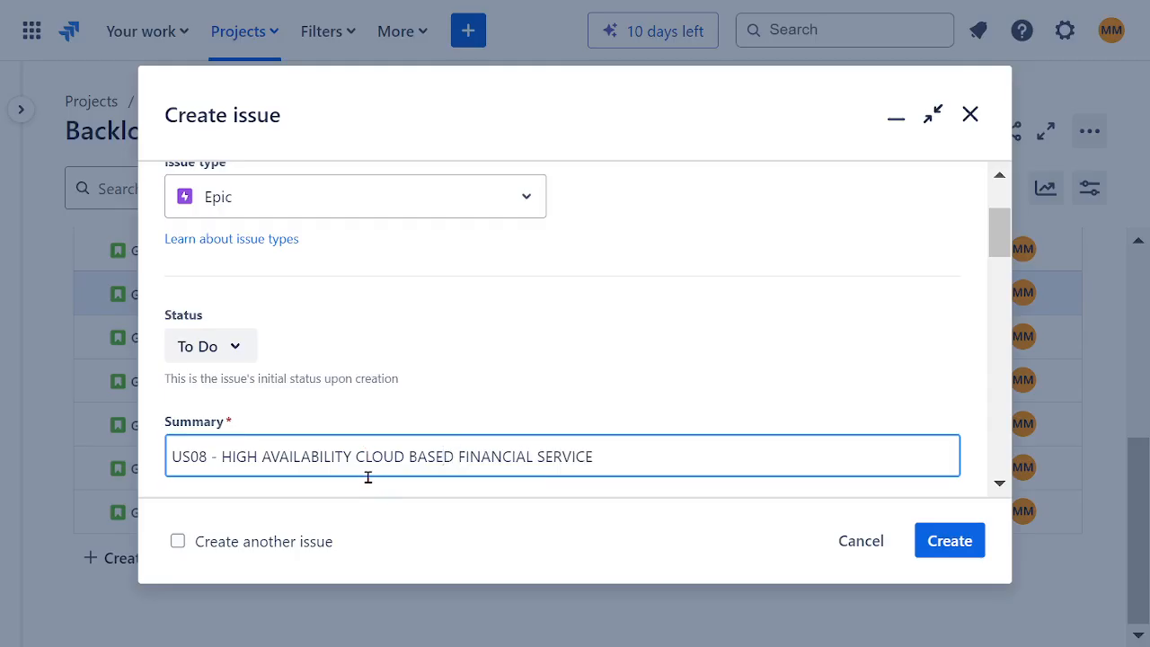
Step: Assign the US08 issue to the signed-in account holder
left_click_drag(222, 456, 623, 454)
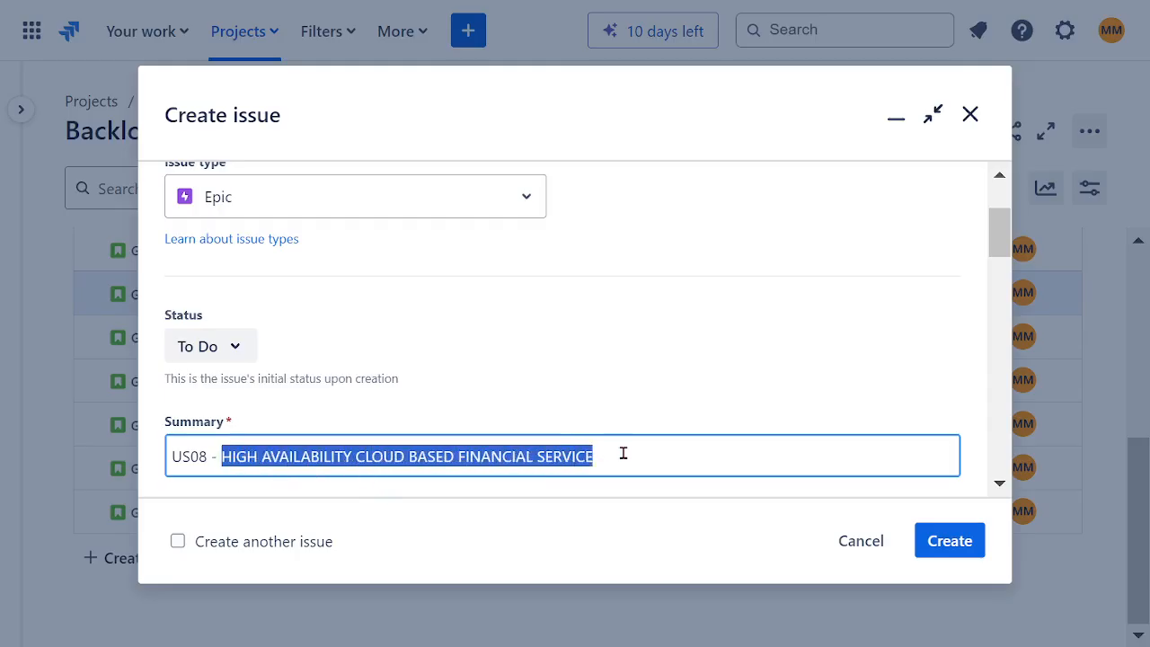
left_click(584, 380)
scroll(593, 364, "down", 3)
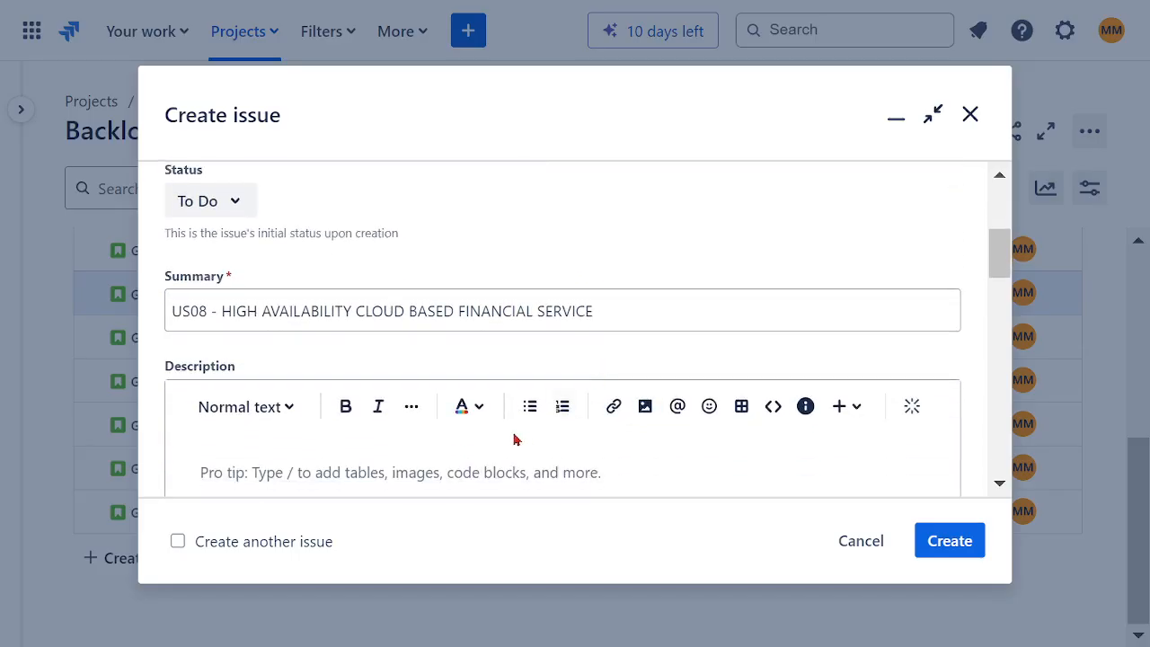
scroll(460, 465, "down", 3)
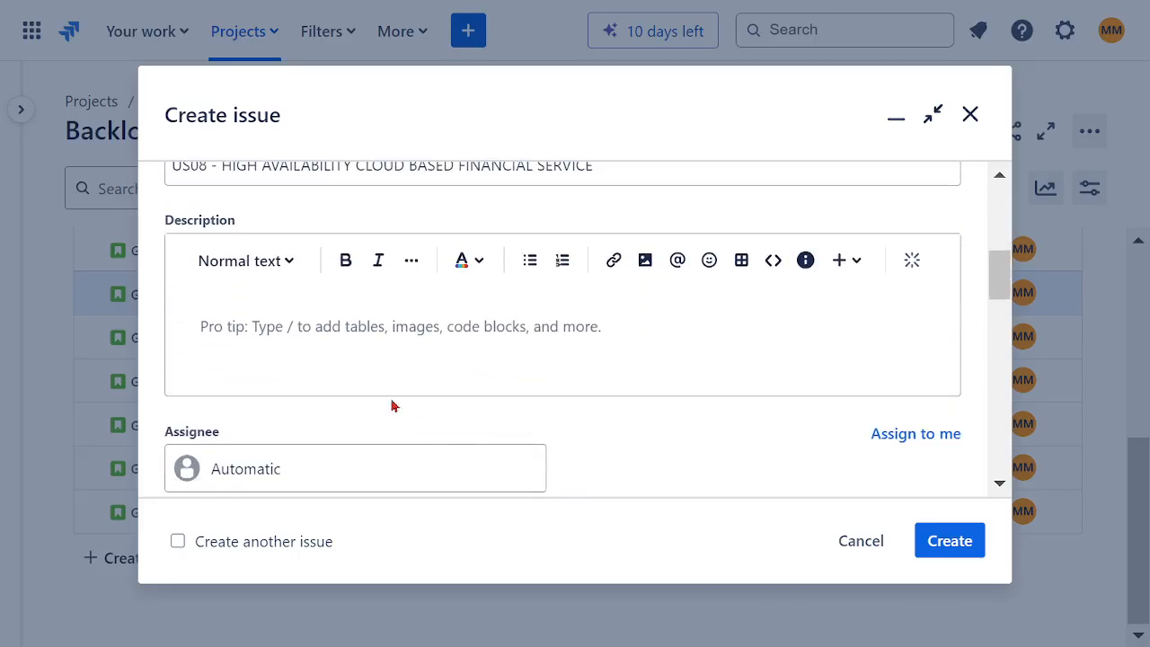
scroll(388, 459, "down", 1)
scroll(389, 459, "down", 1)
left_click(314, 334)
left_click(321, 439)
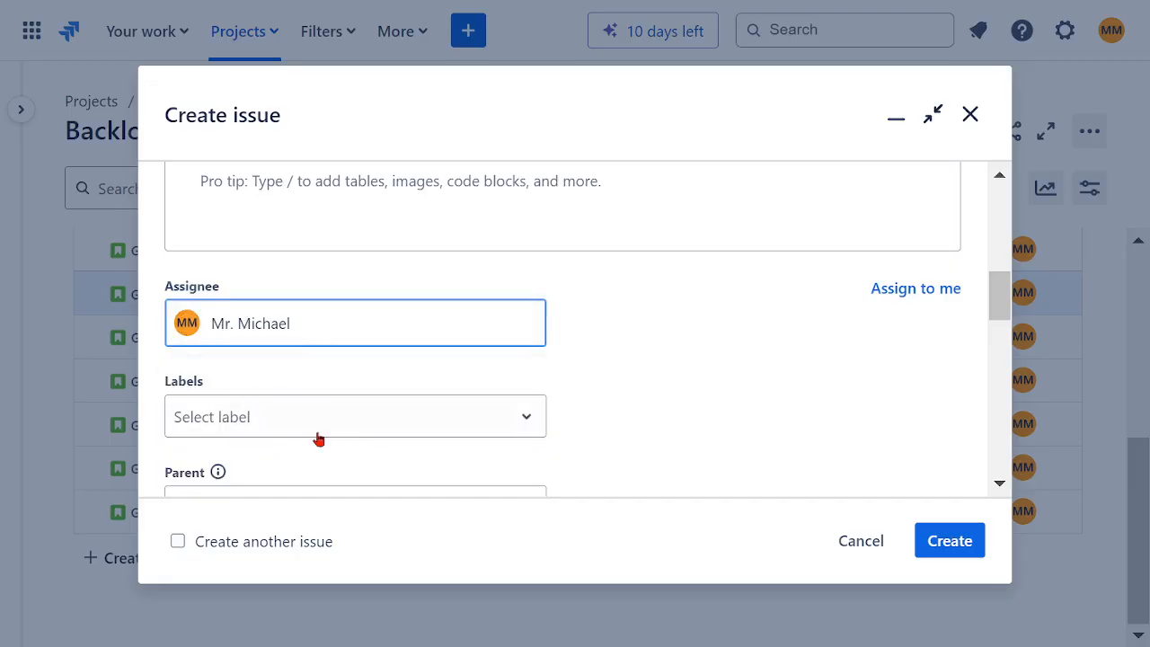
Step: Check the available parent options and set the issue's team to SOFTWARE ASSURANCE TEAM
scroll(551, 402, "down", 2)
left_click(357, 378)
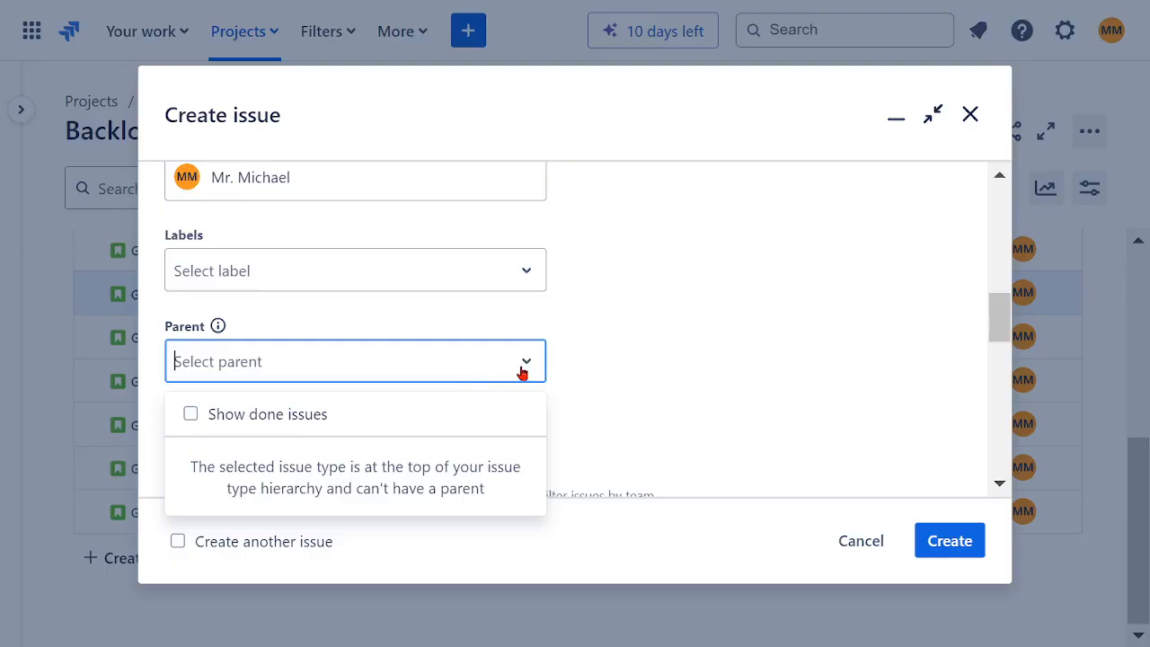
left_click(644, 375)
scroll(644, 336, "down", 2)
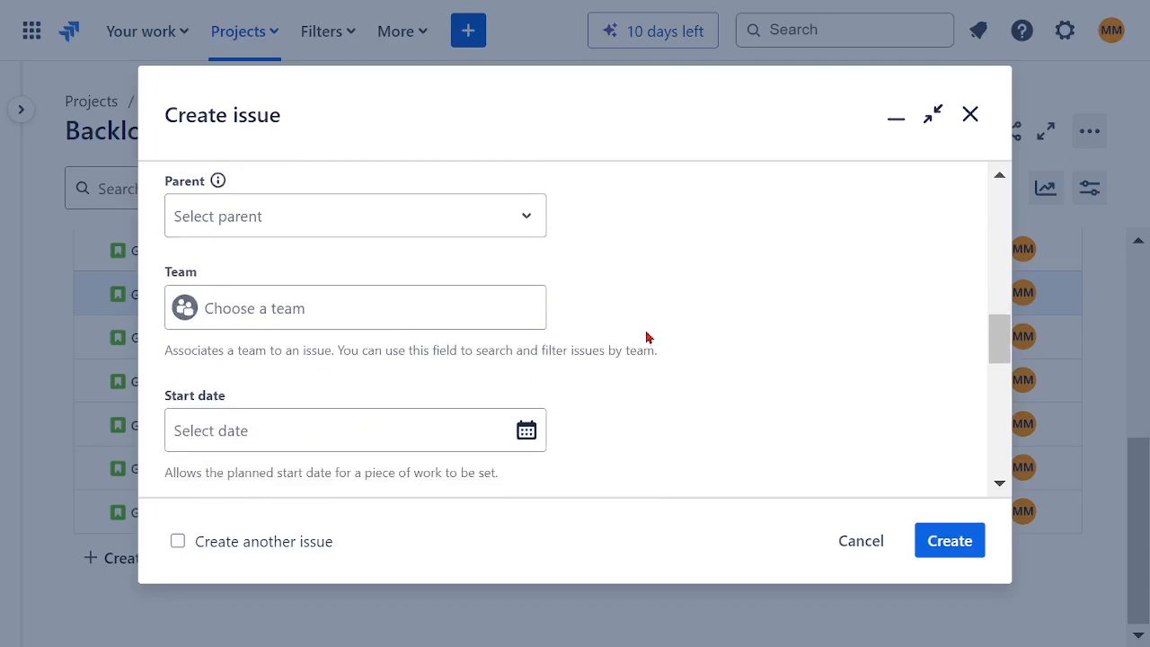
left_click(392, 321)
left_click(308, 382)
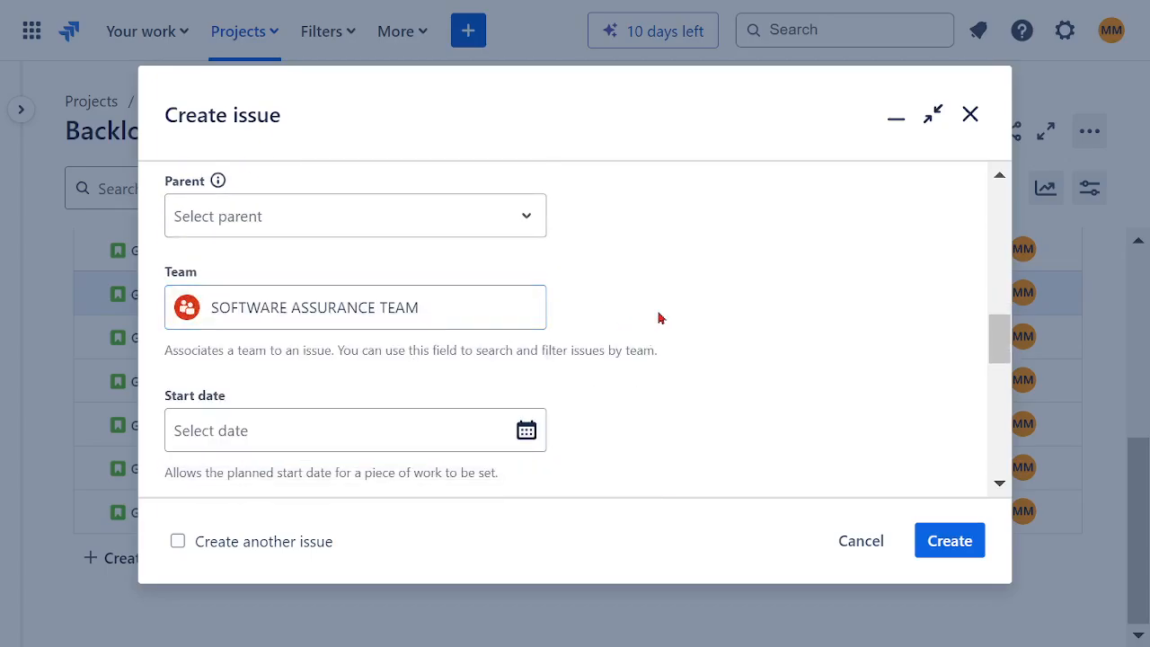
Step: Change the issue type to Story and link the story to the EP08 epic as its parent
scroll(662, 312, "up", 10)
left_click(368, 349)
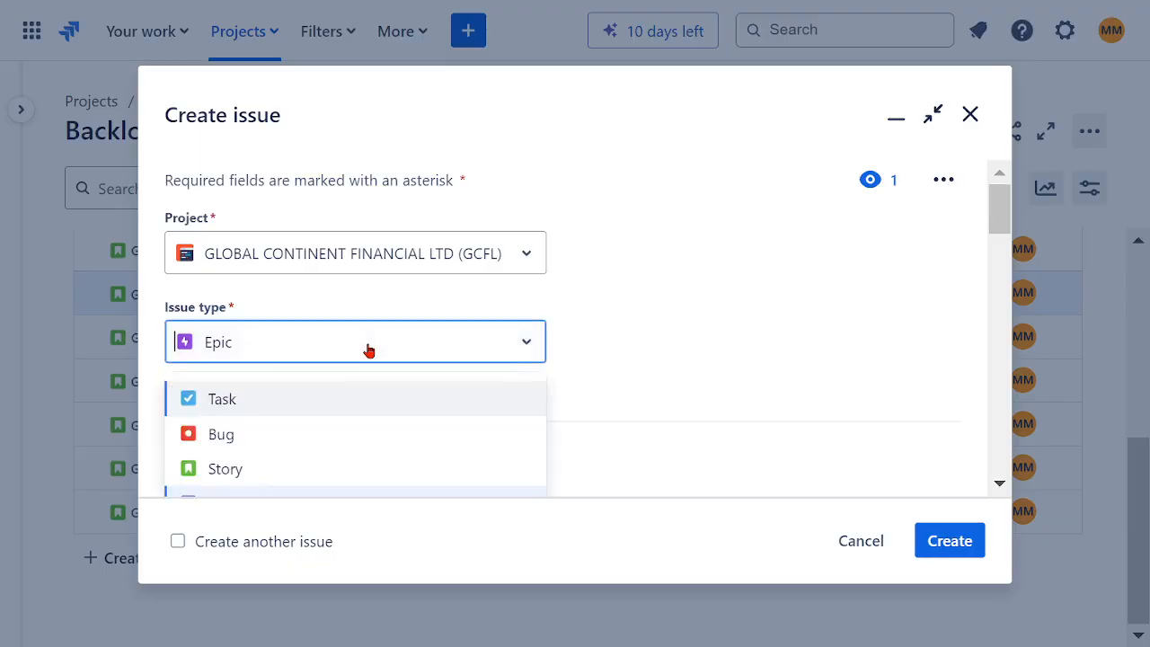
left_click(269, 474)
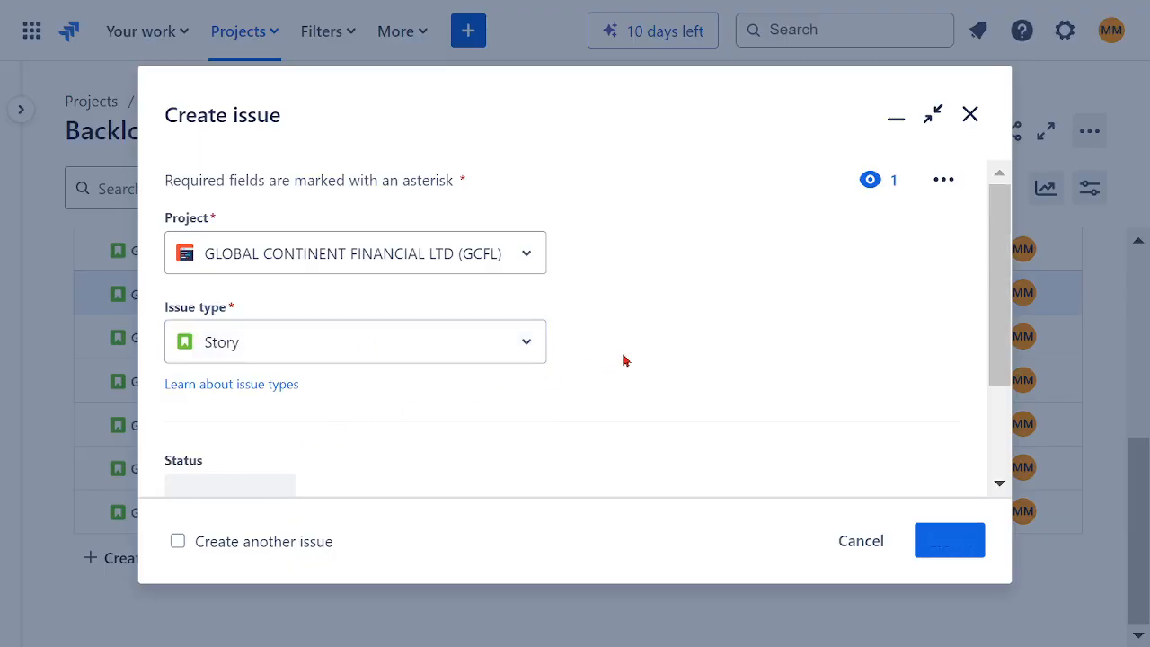
scroll(650, 342, "down", 4)
scroll(649, 332, "down", 5)
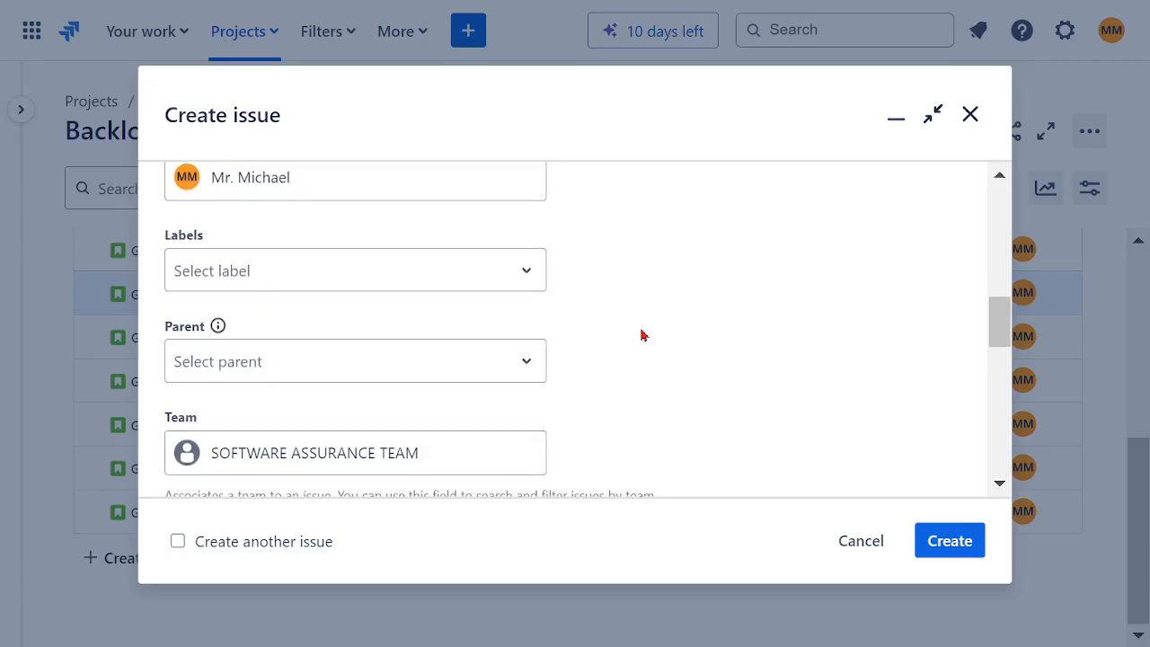
left_click(357, 382)
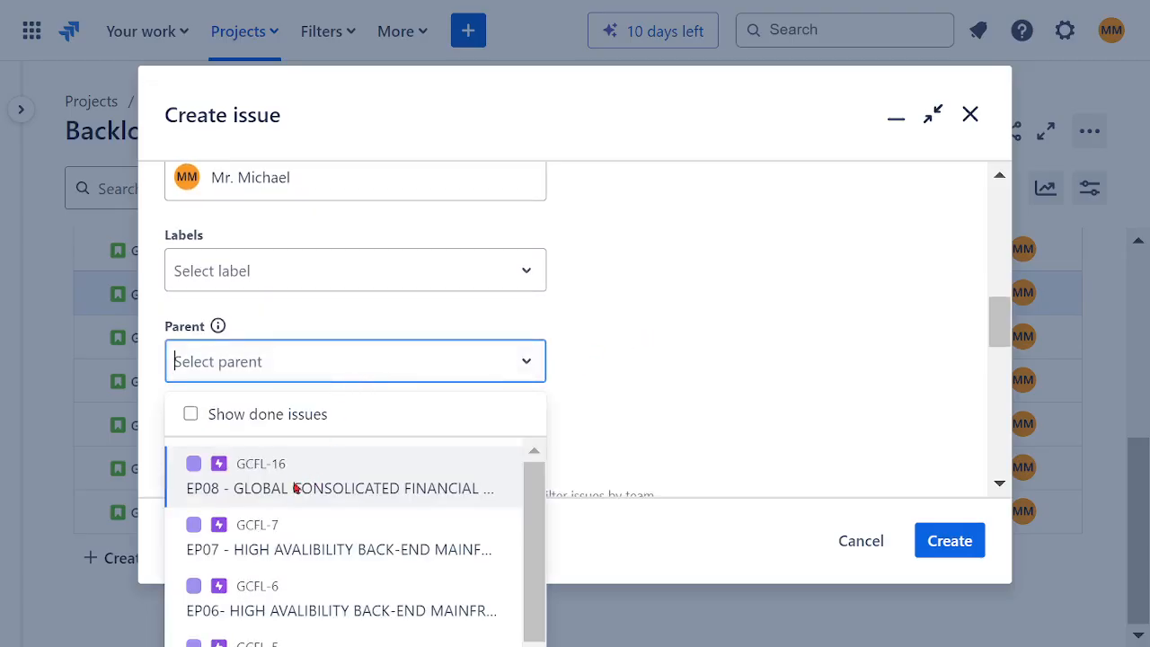
left_click(285, 485)
Step: Set the story point estimate of the US08 story to 45
scroll(681, 372, "up", 2)
scroll(680, 372, "down", 5)
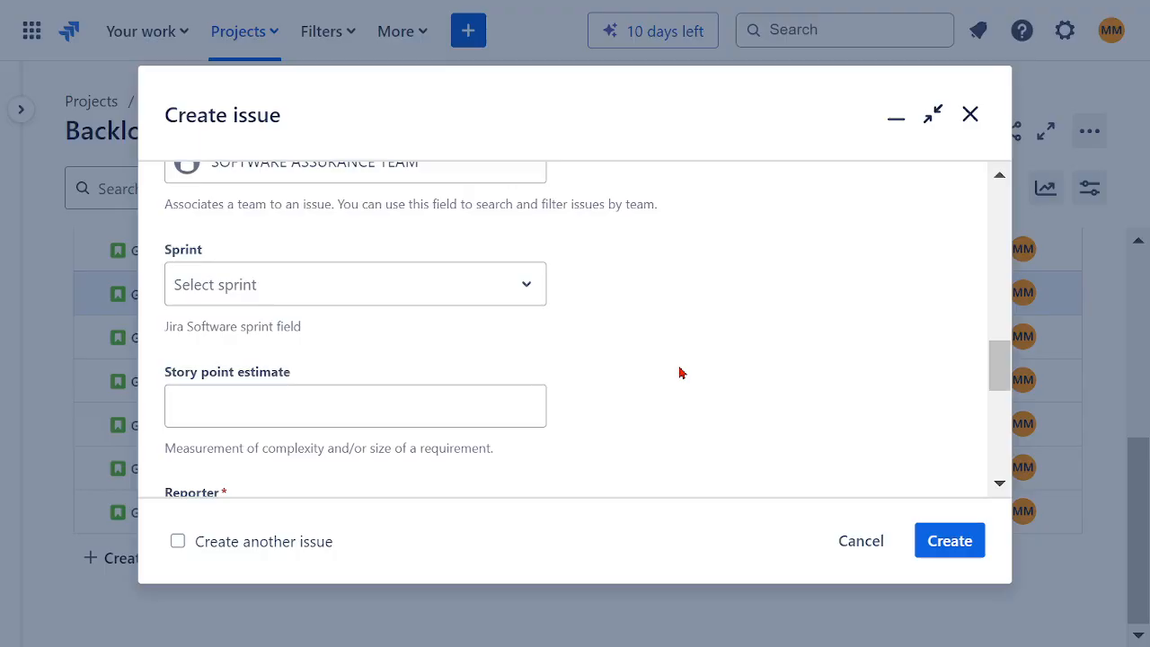
left_click(426, 410)
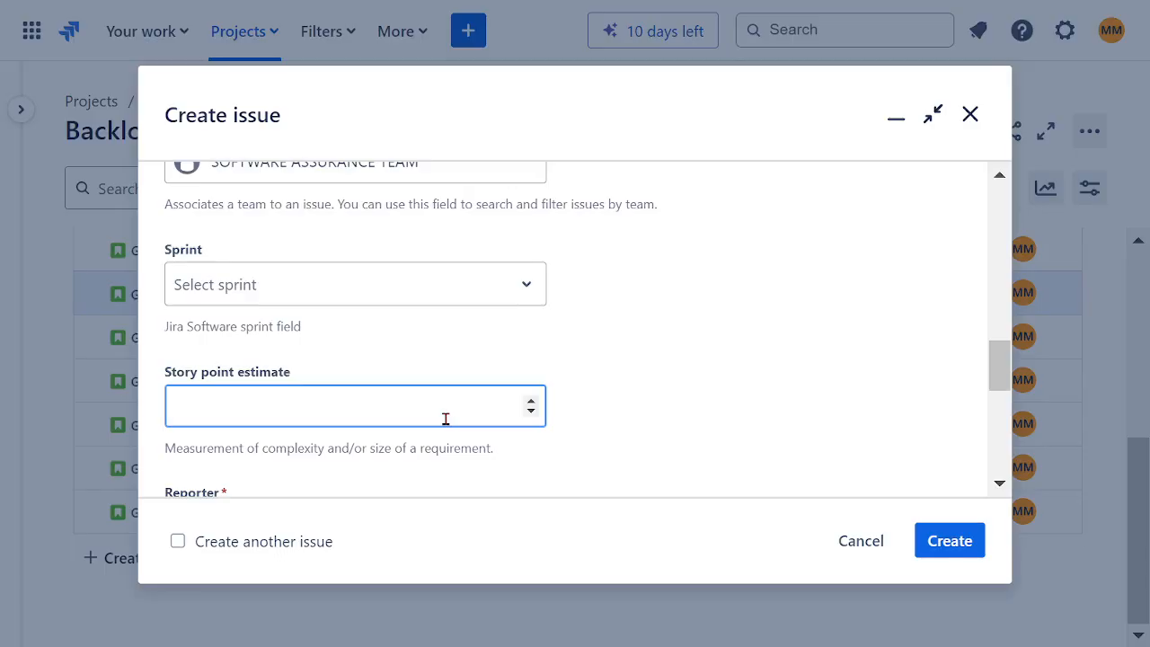
type("45")
left_click(637, 455)
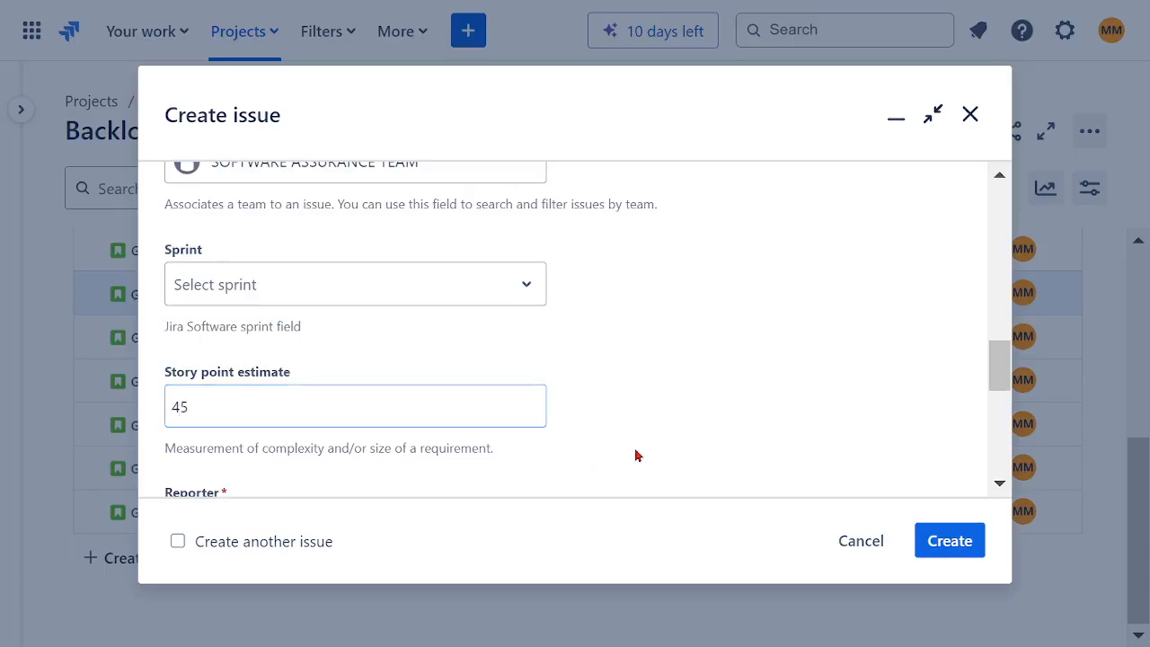
scroll(655, 444, "down", 3)
scroll(627, 444, "down", 3)
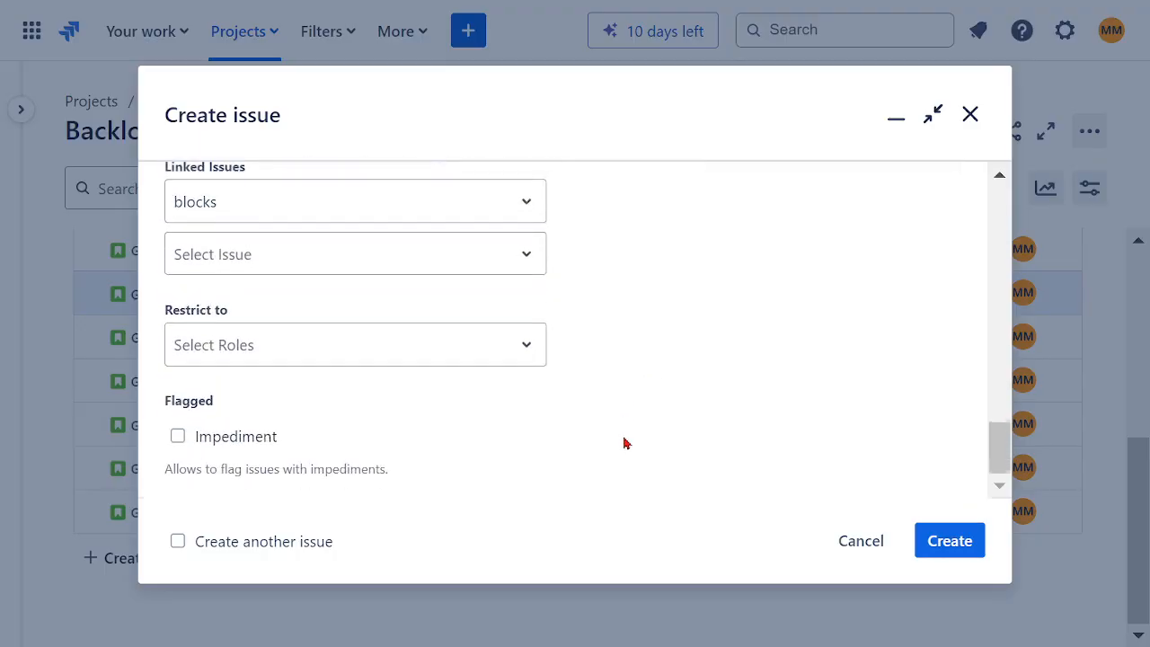
Step: Begin the story's description with the line "AS PROJECT STAKEHOLDERS"
scroll(632, 423, "up", 8)
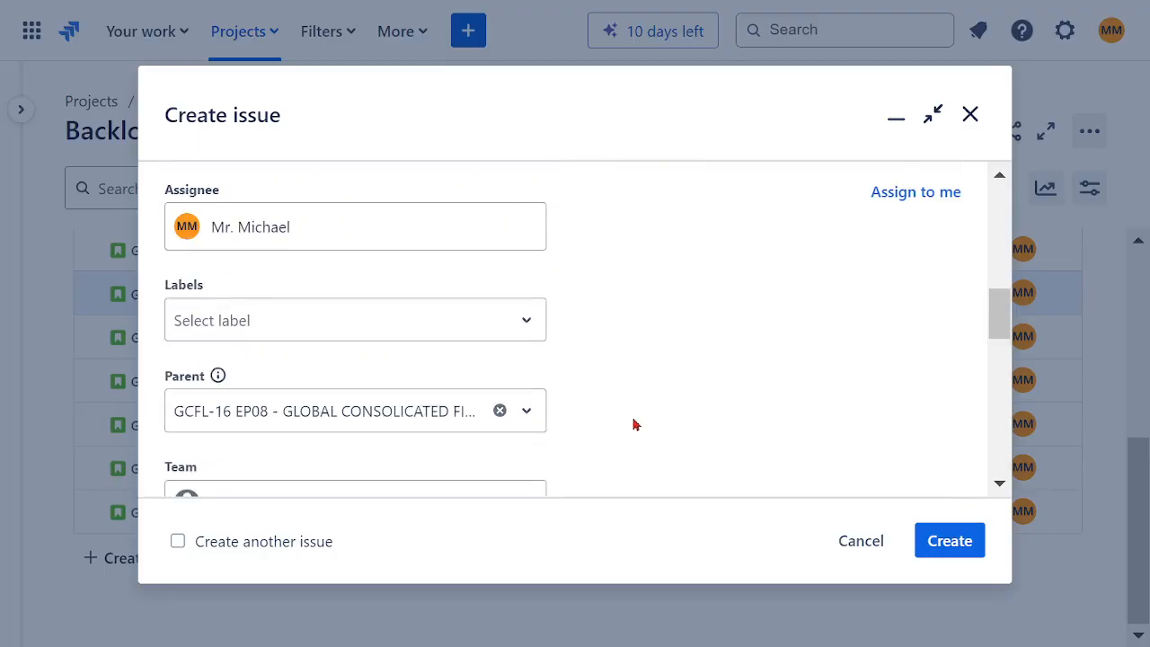
scroll(637, 419, "up", 3)
scroll(635, 405, "down", 2)
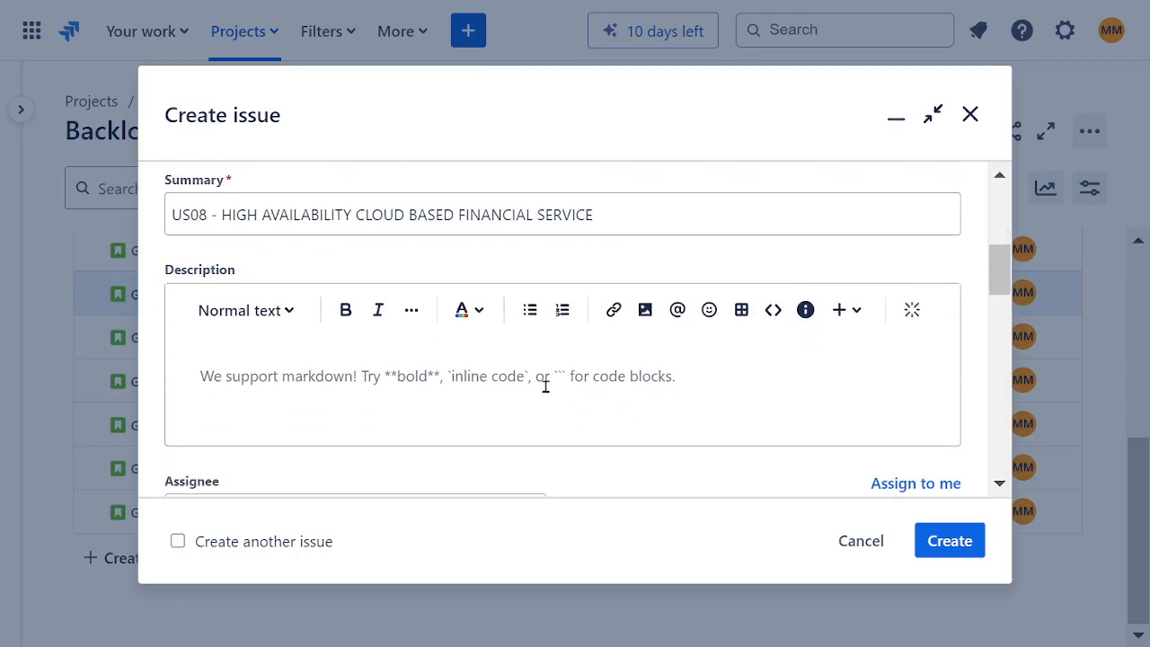
left_click(537, 397)
type("AS")
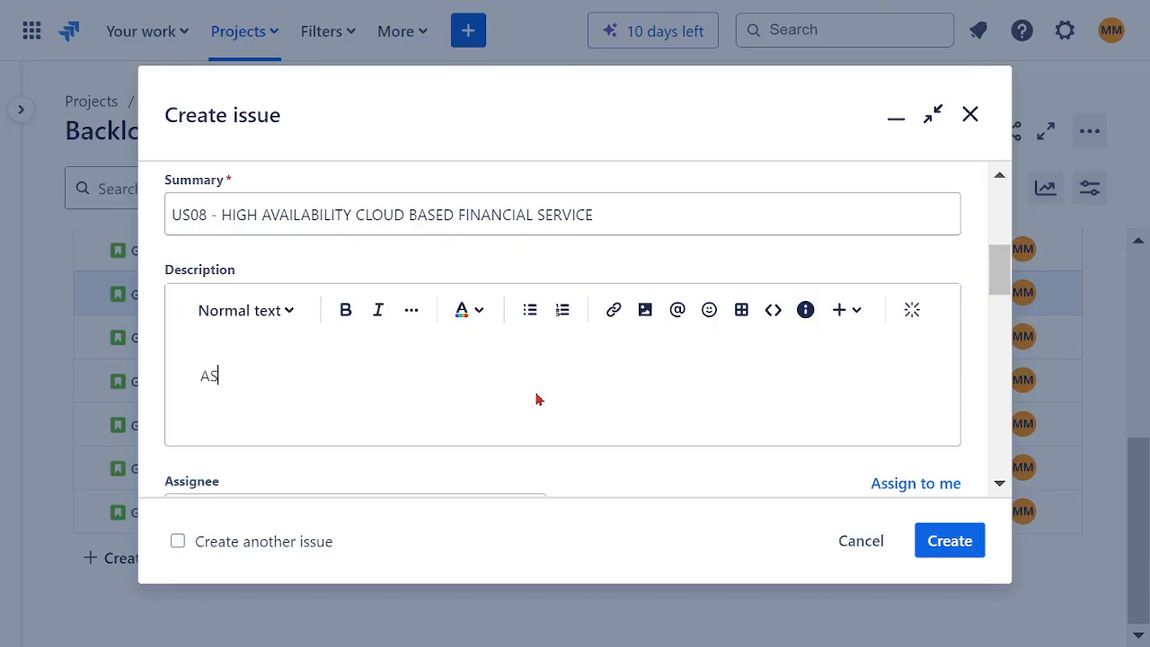
type(" PROJECT STAKEHOLDERS")
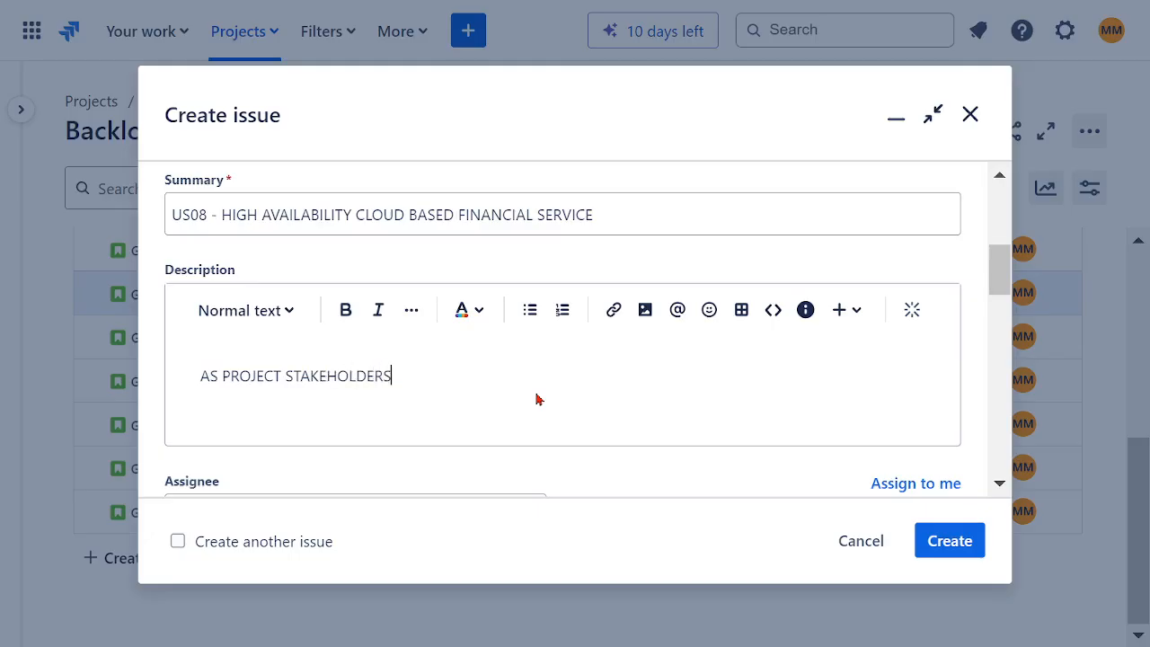
key("Return")
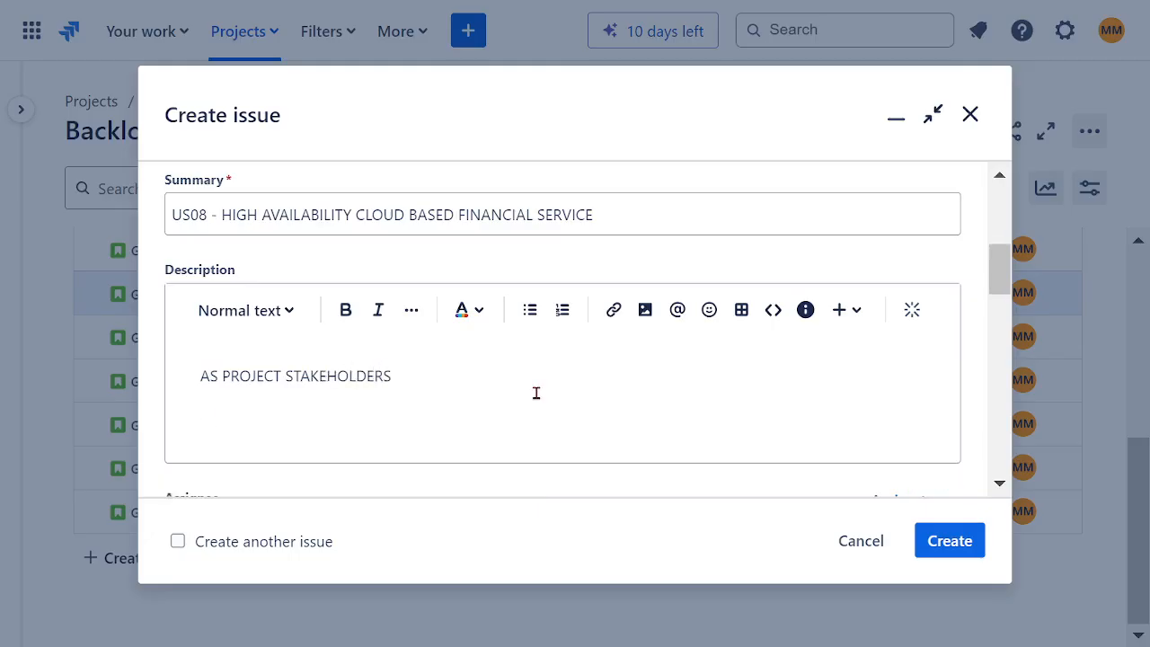
Step: Add the second description line "WE WANT TO BE CONFIDENT IN FINAL PRODUCT HIGH AVAILABILITY"
type("WE WANT TO B")
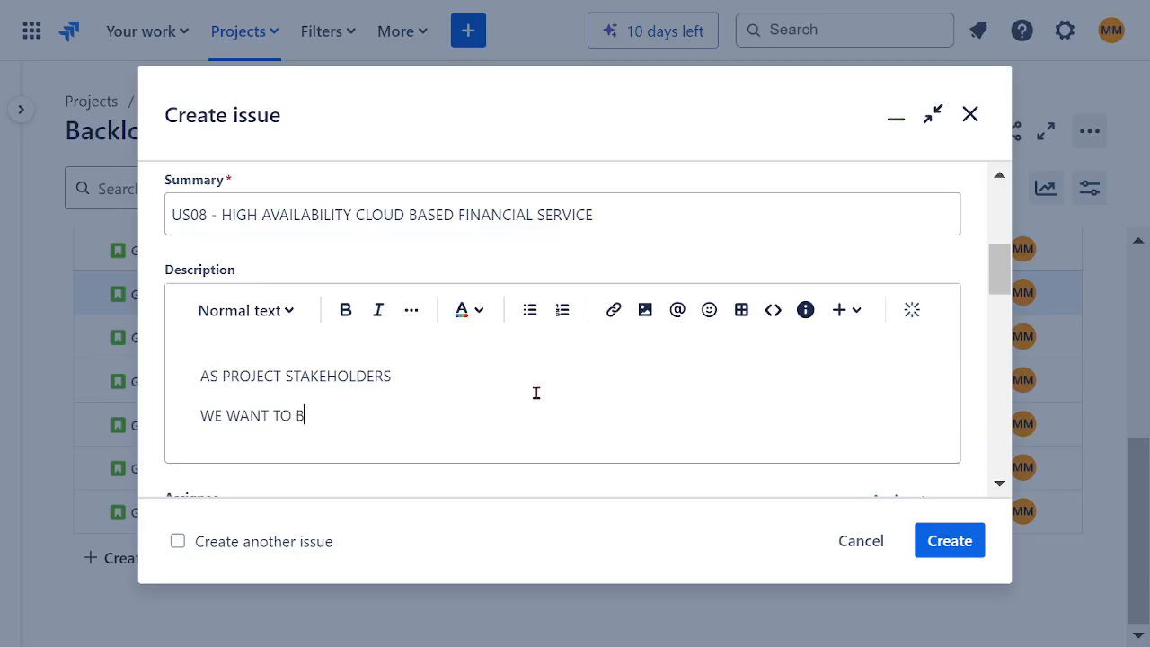
type("E CONFIDENT IN")
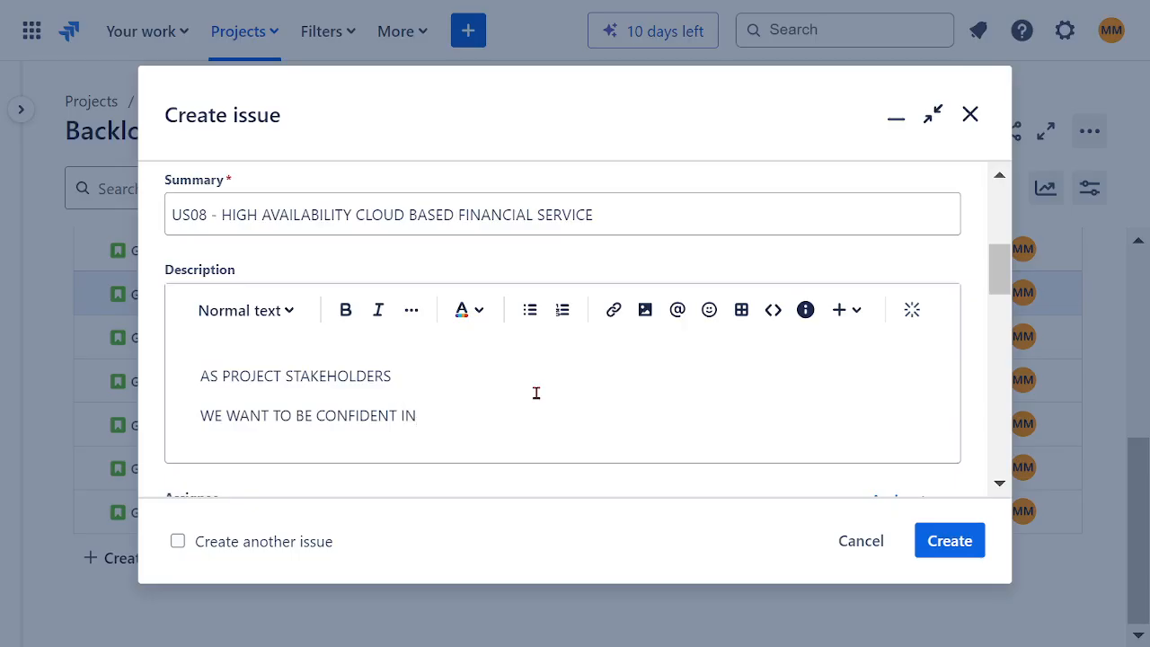
type(" PRO")
type("INAL PROD")
type("UCT")
type(" HIGH")
type(" AVAI")
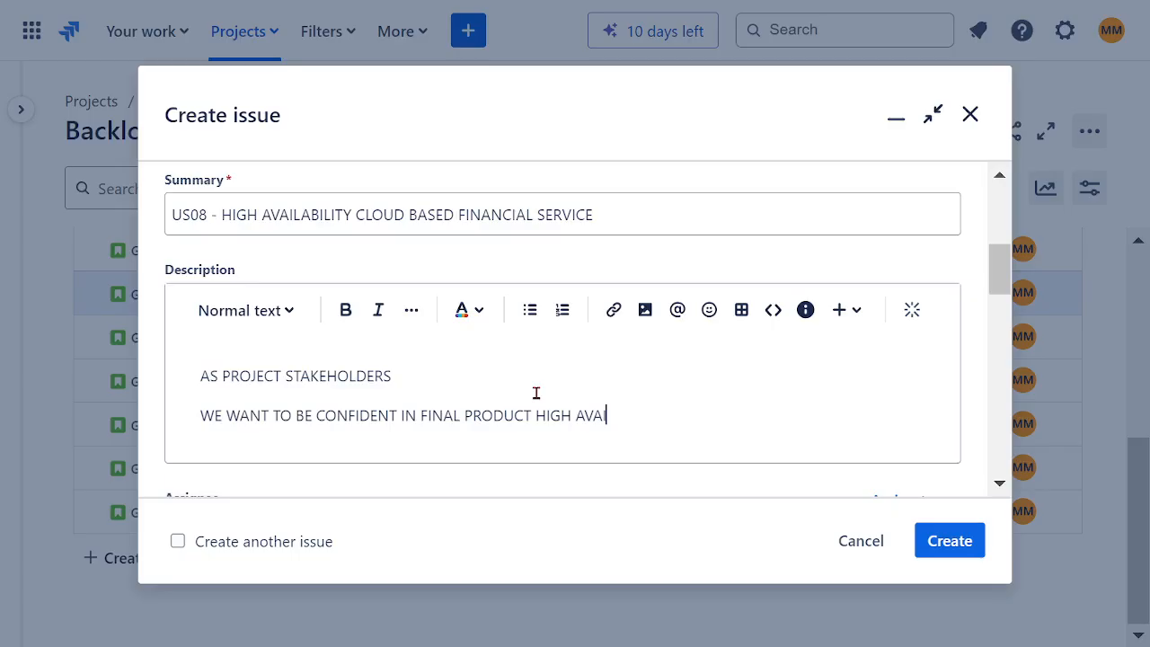
type("LABILITY")
key("Return")
Step: Add the third description line "SO THAT WE CAN PROFIT FROM OUR INVESTMENTS"
type("SO THAT")
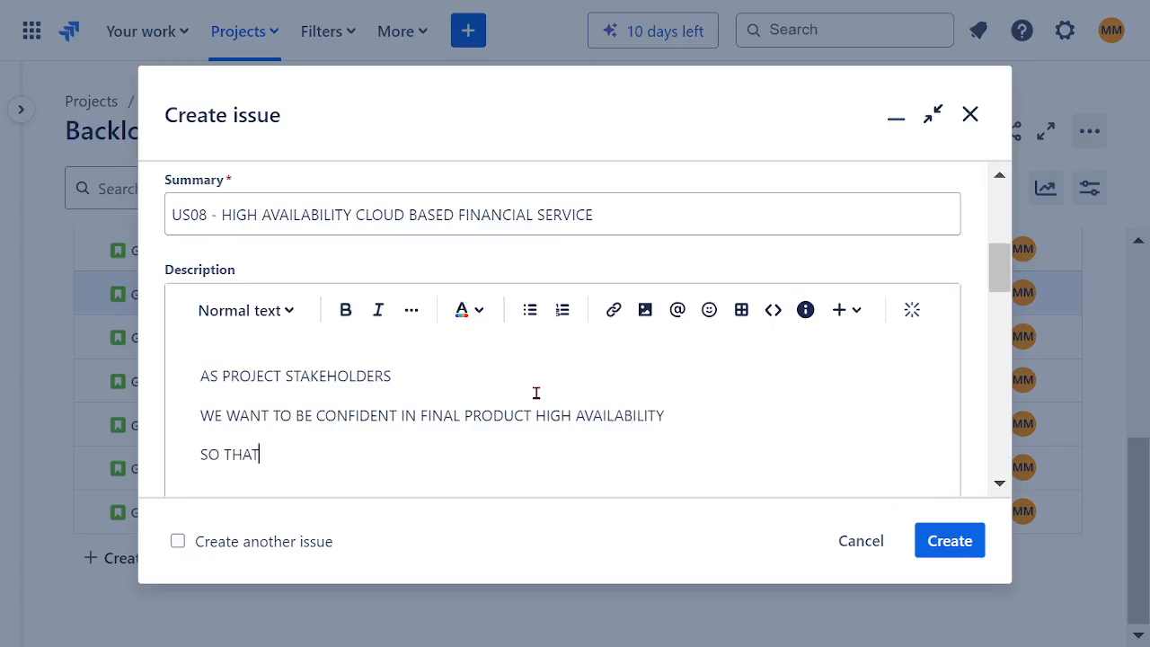
type(" WE CAN PROFI")
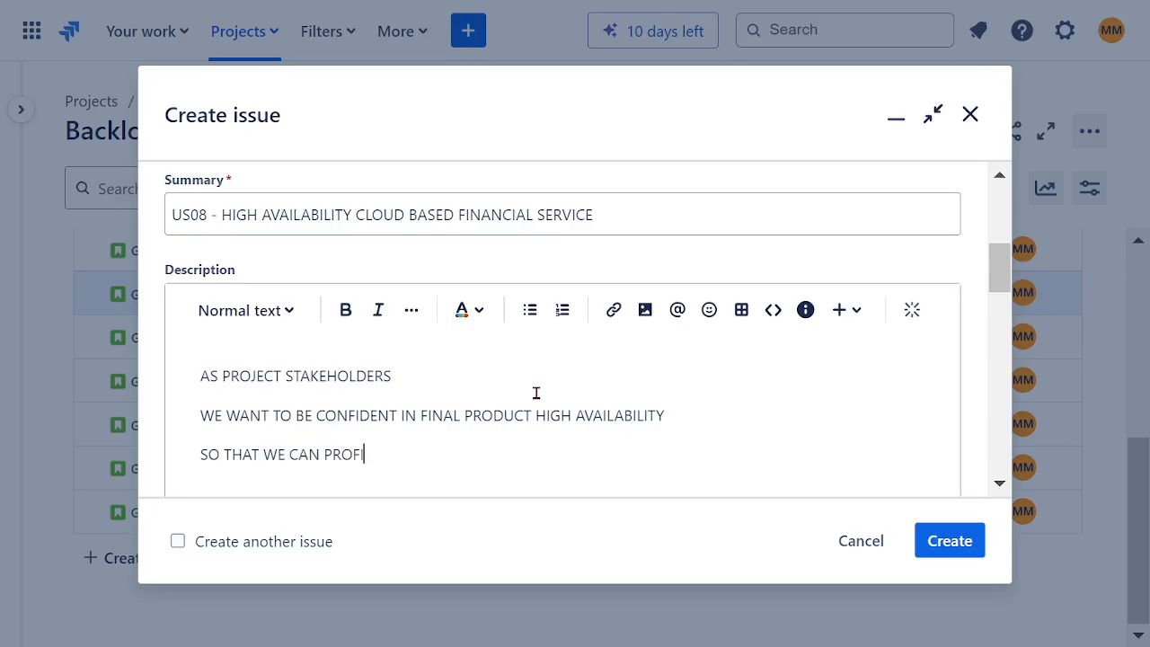
type("T FROM OUR ")
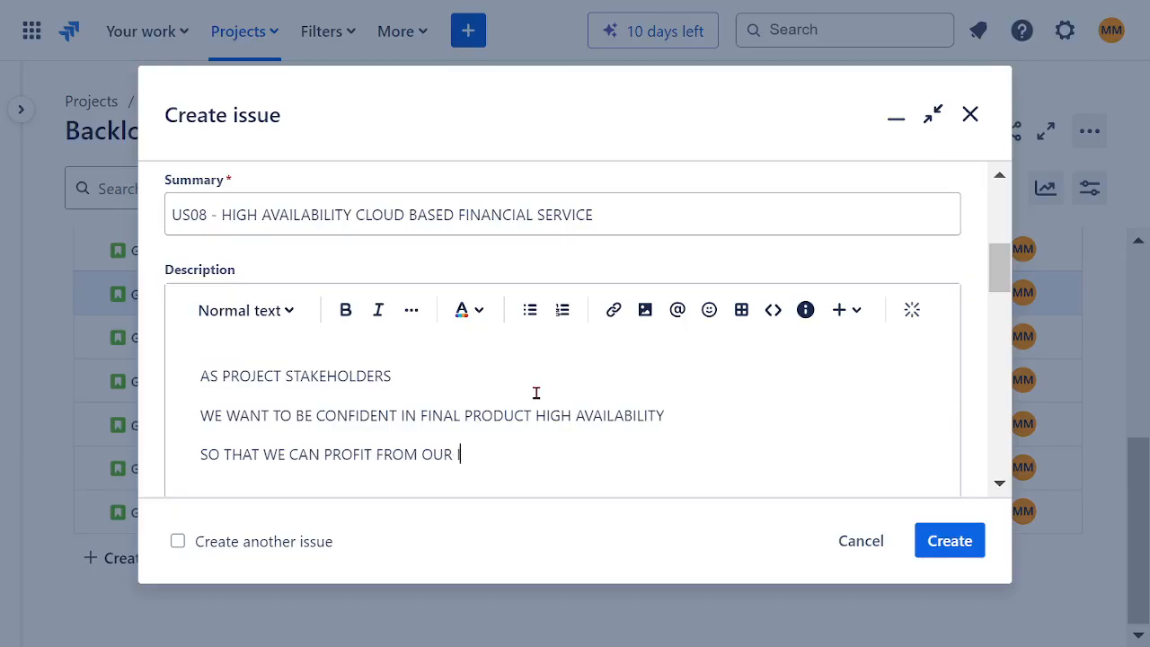
type("INVESTMENTS")
Step: Format all three description lines of the story in bold, dark red text
left_click_drag(572, 453, 200, 383)
left_click(345, 317)
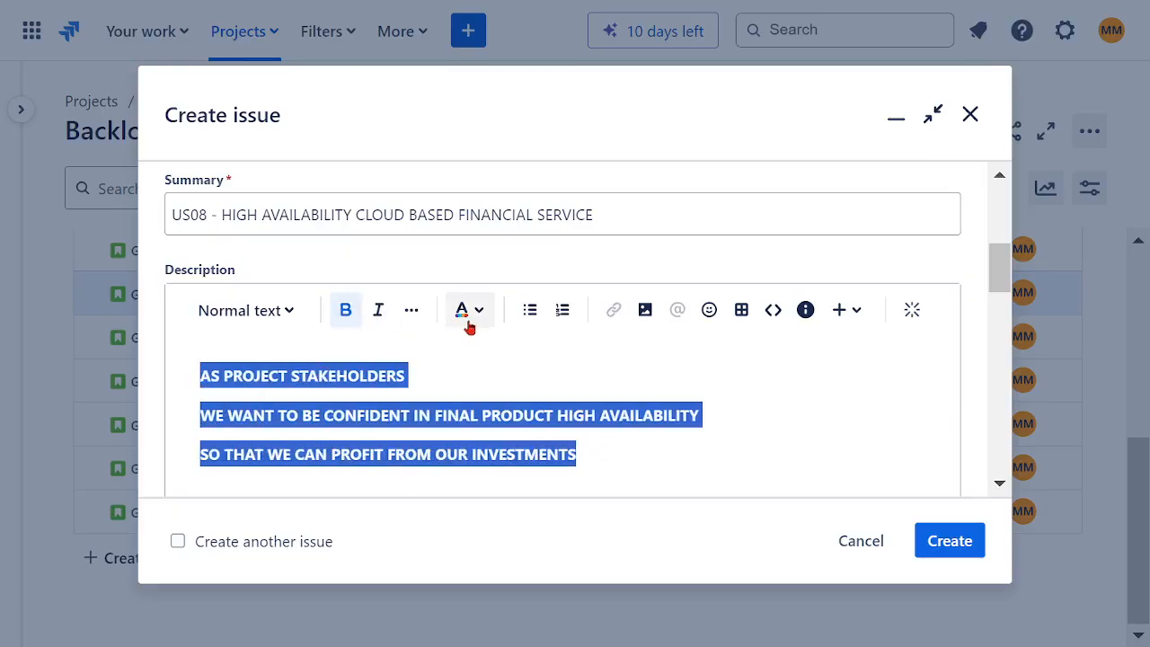
left_click(475, 319)
left_click(643, 360)
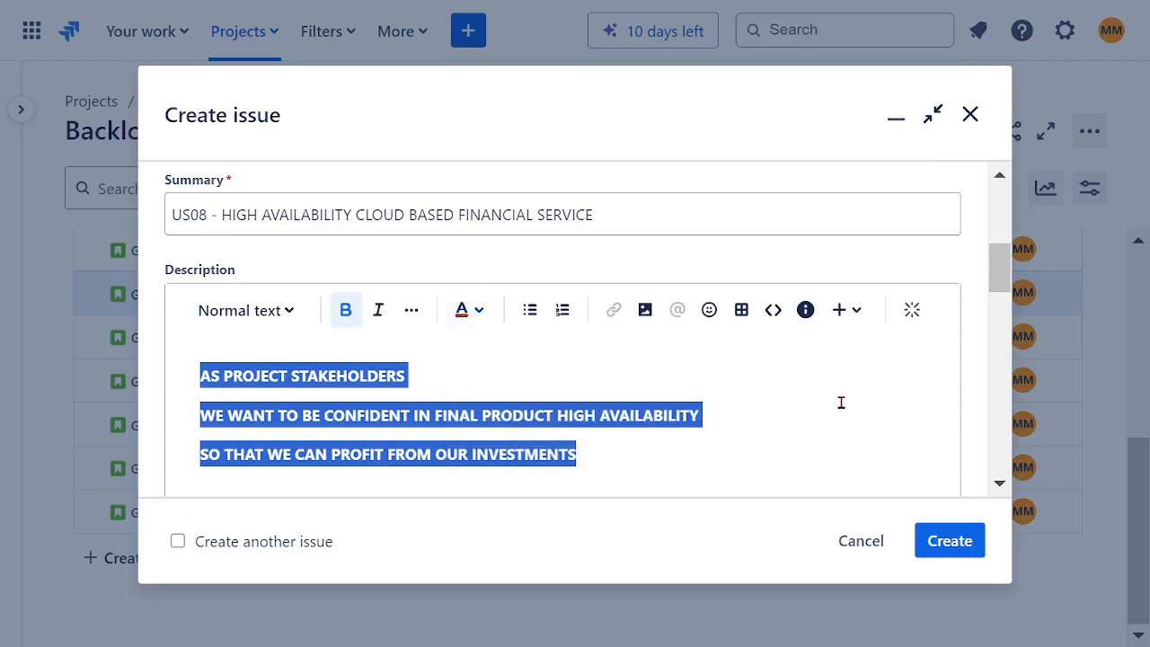
left_click(587, 384)
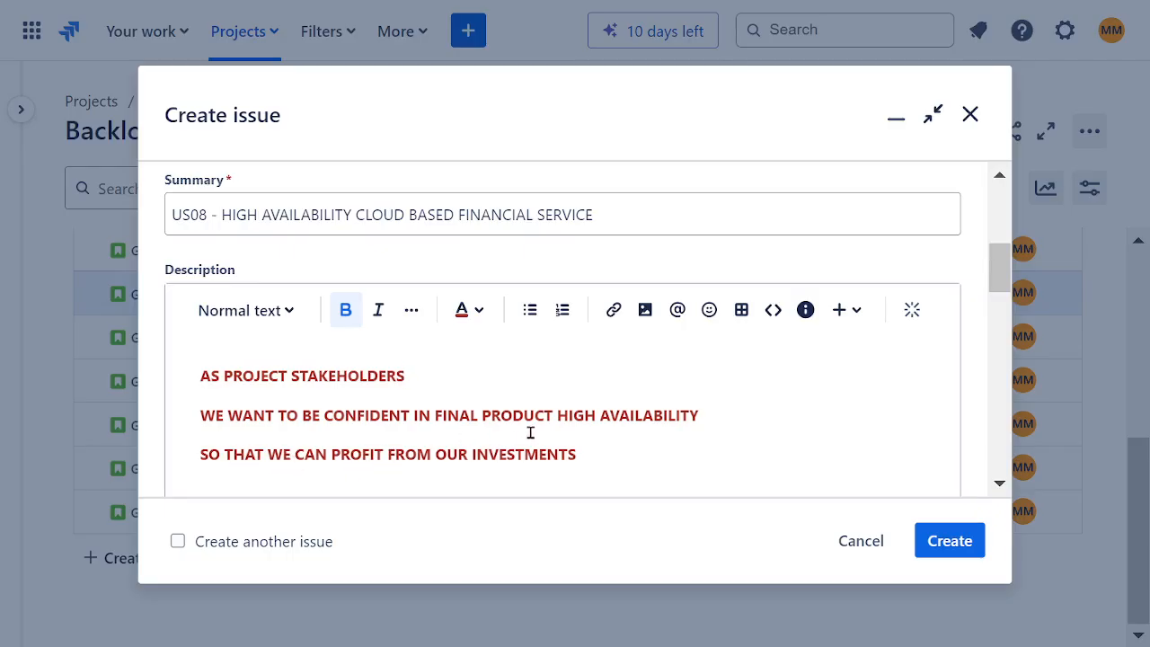
Step: Review the remaining fields, create the US08 story and dismiss the creation notice
scroll(531, 432, "down", 2)
scroll(527, 418, "down", 2)
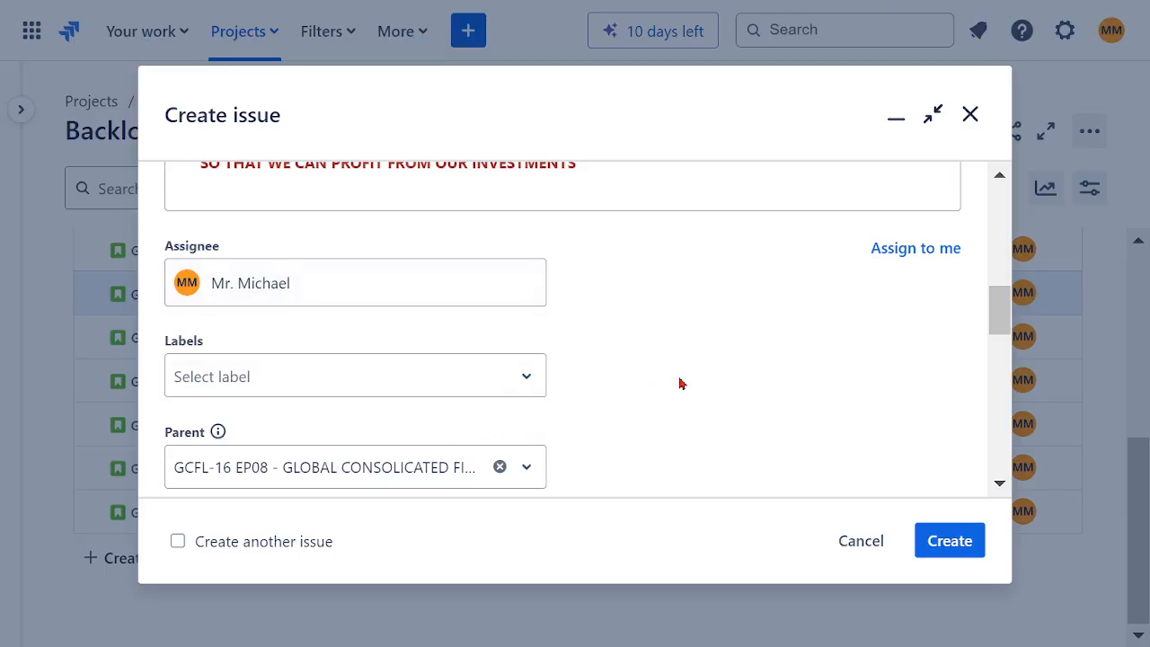
scroll(681, 383, "down", 2)
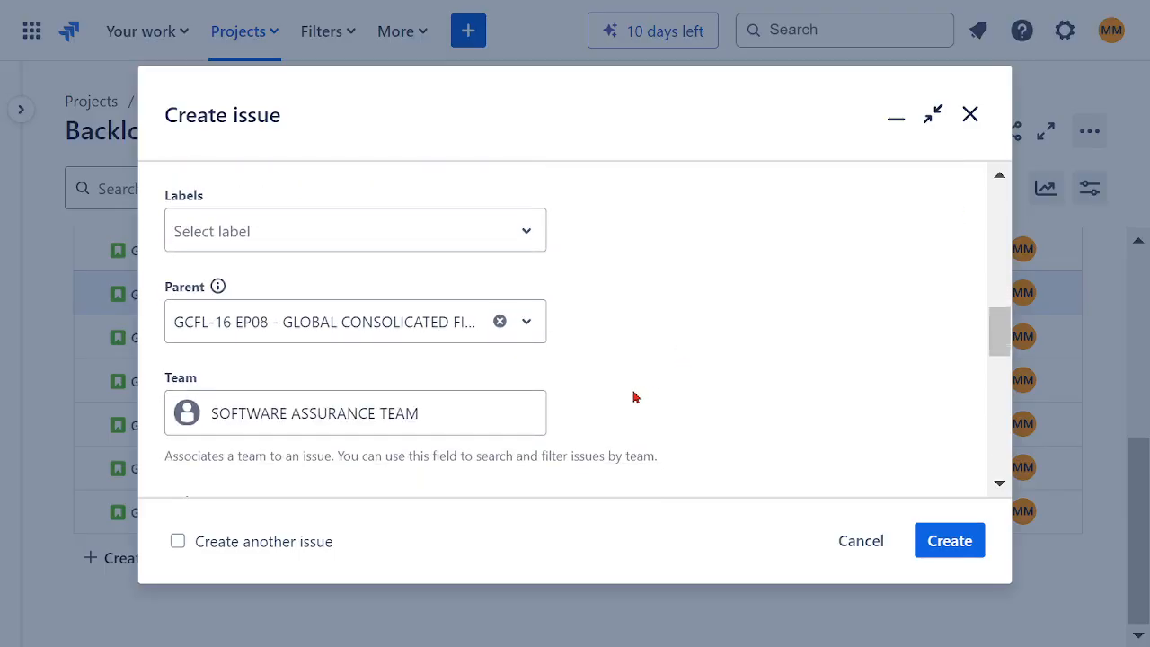
scroll(634, 396, "down", 5)
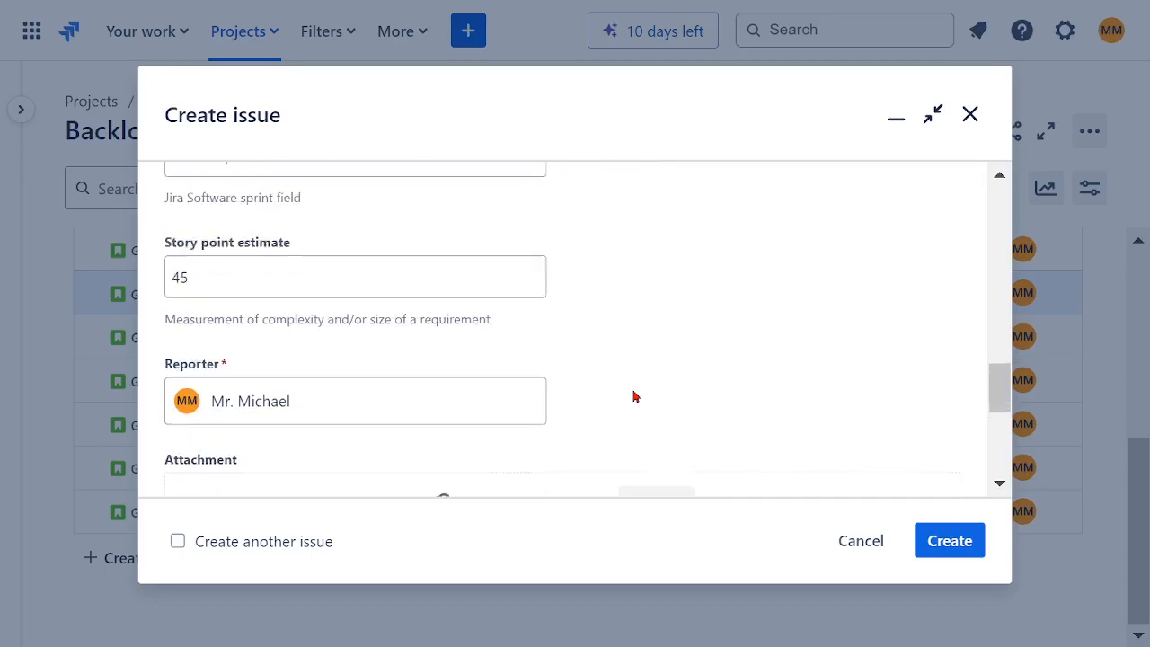
left_click(944, 542)
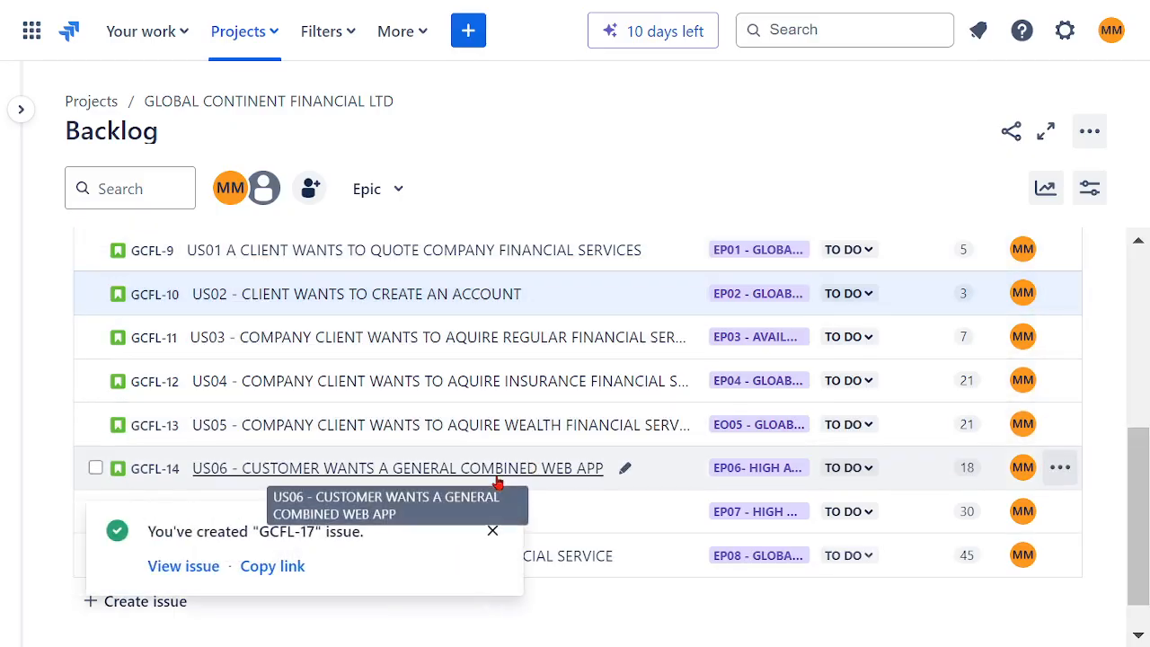
left_click(492, 531)
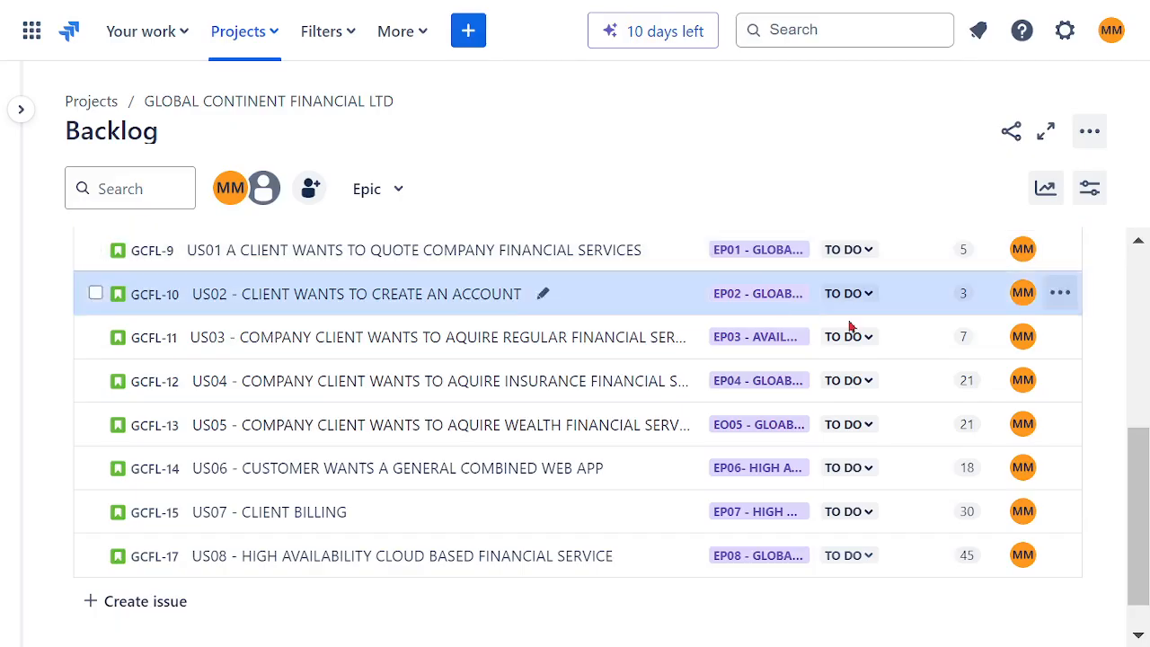
Step: Look over the user stories in the backlog and expand the project navigation sidebar
mouse_move(1133, 466)
left_mouse_down()
mouse_move(1131, 283)
mouse_move(1136, 466)
left_mouse_up()
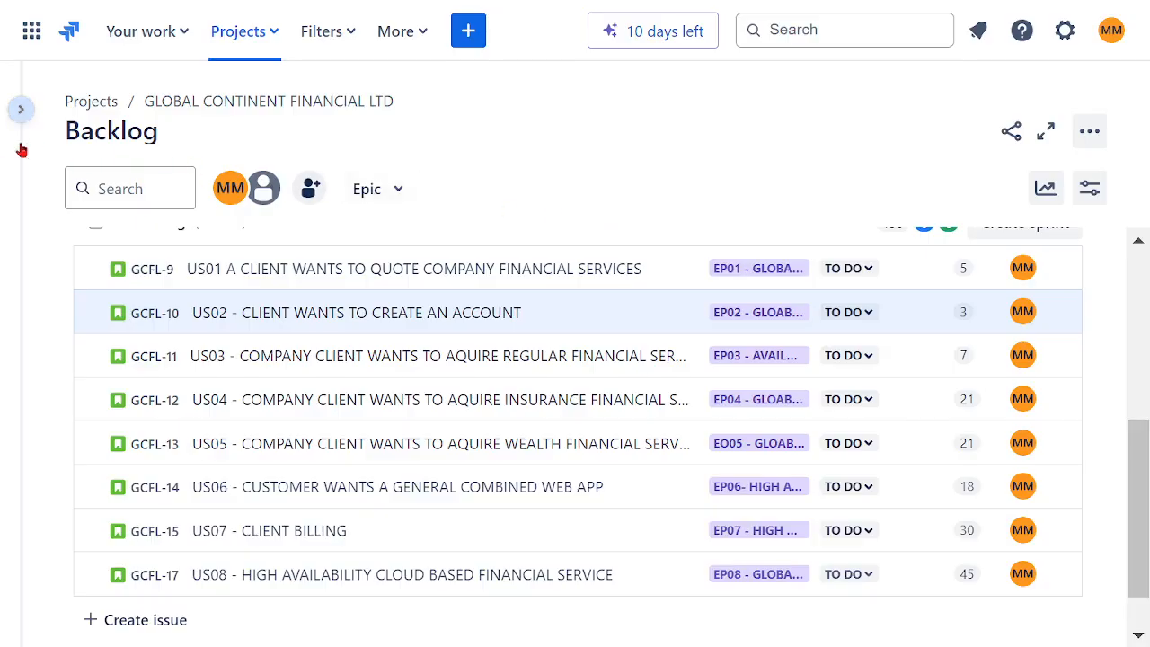
left_click(19, 109)
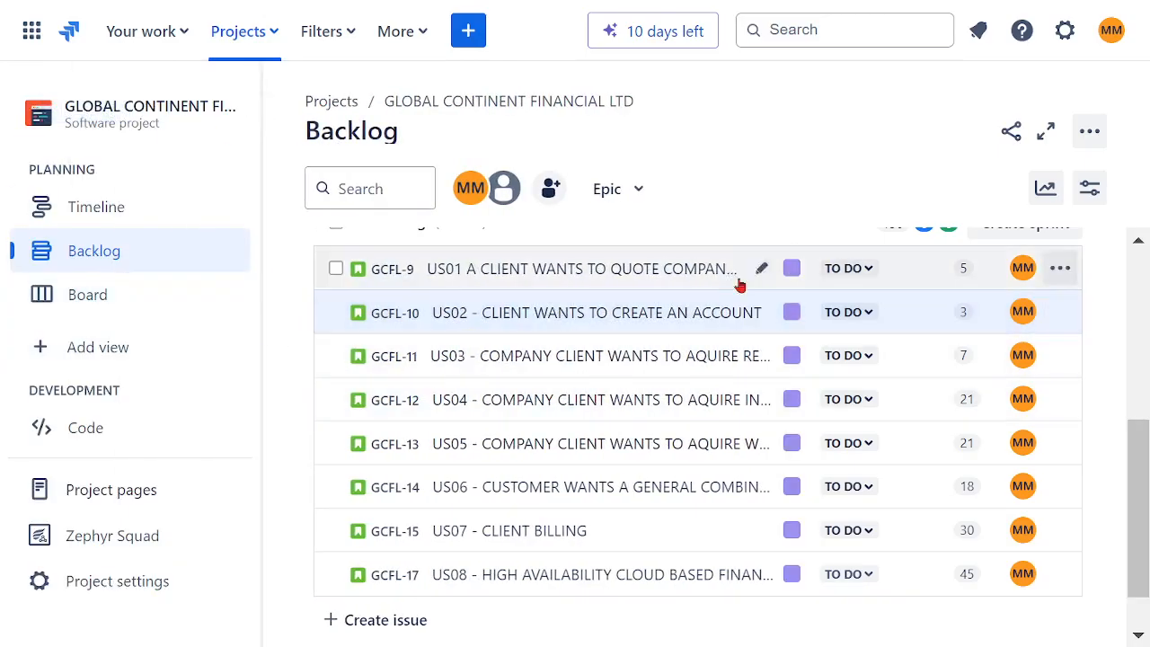